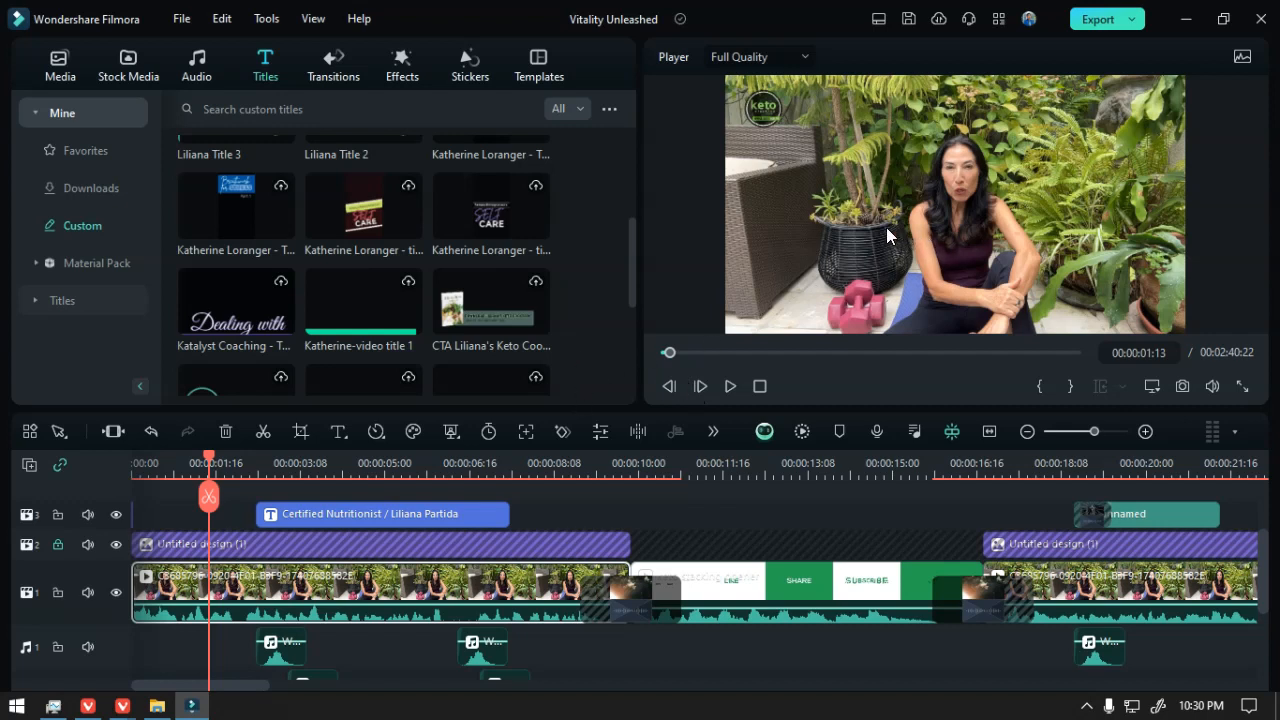
- Compare several saved colour presets on the opening video clip and apply the 10-live videos preset
double_click(276, 588)
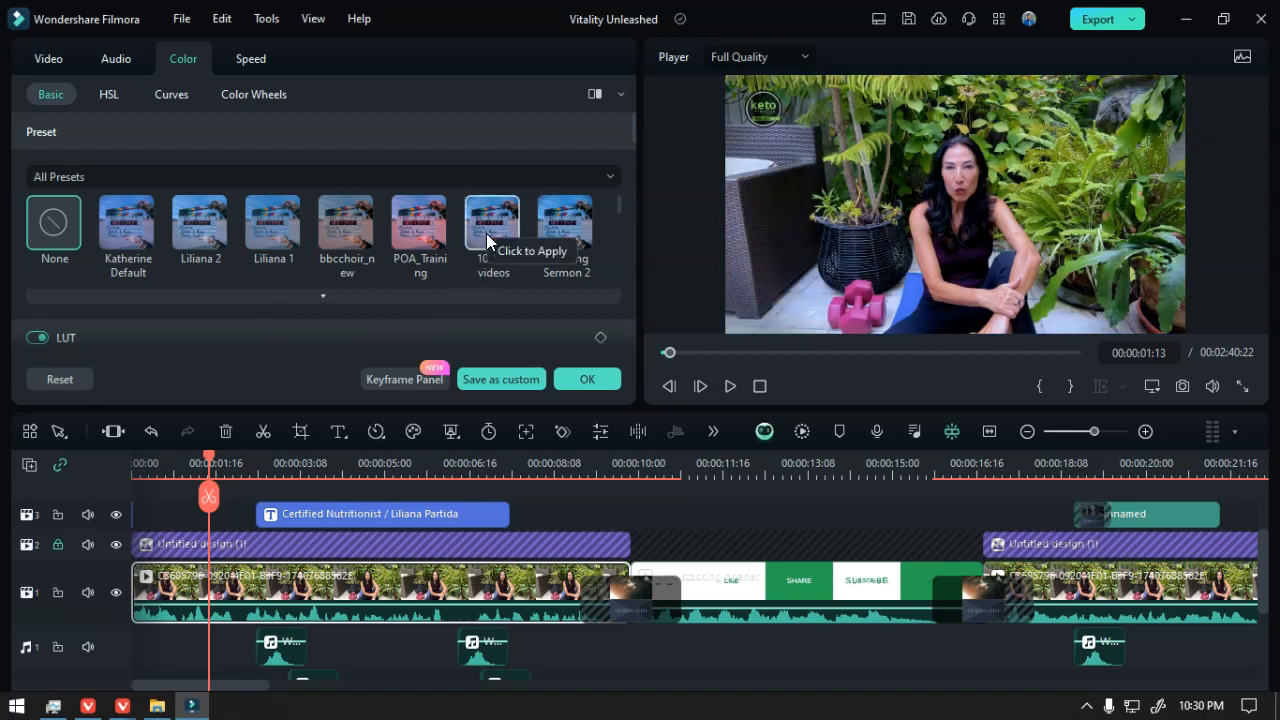
click(486, 233)
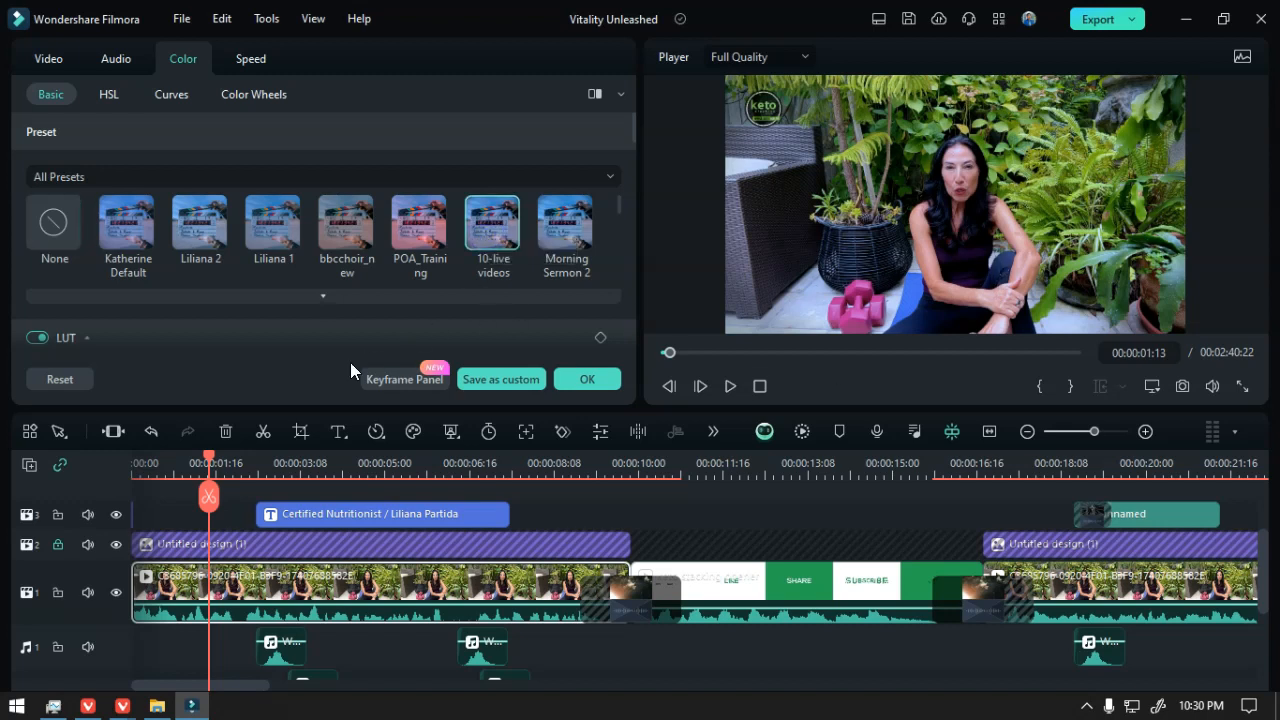
click(266, 240)
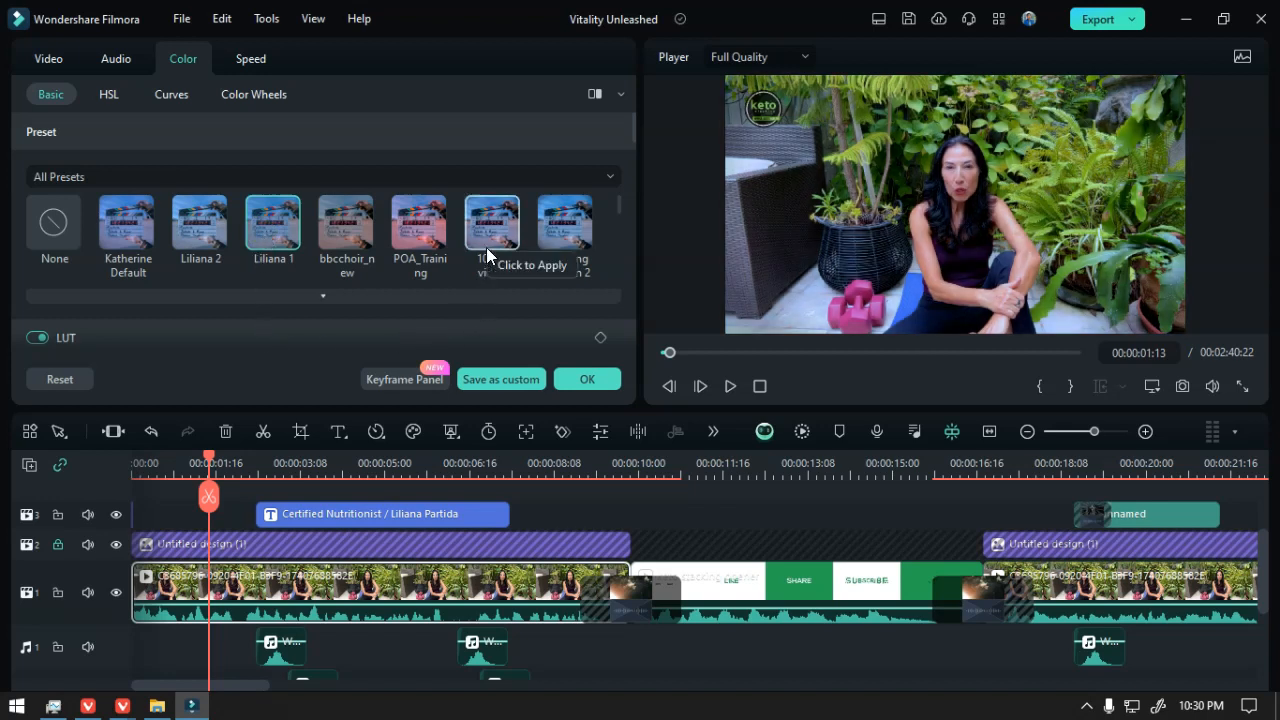
click(262, 228)
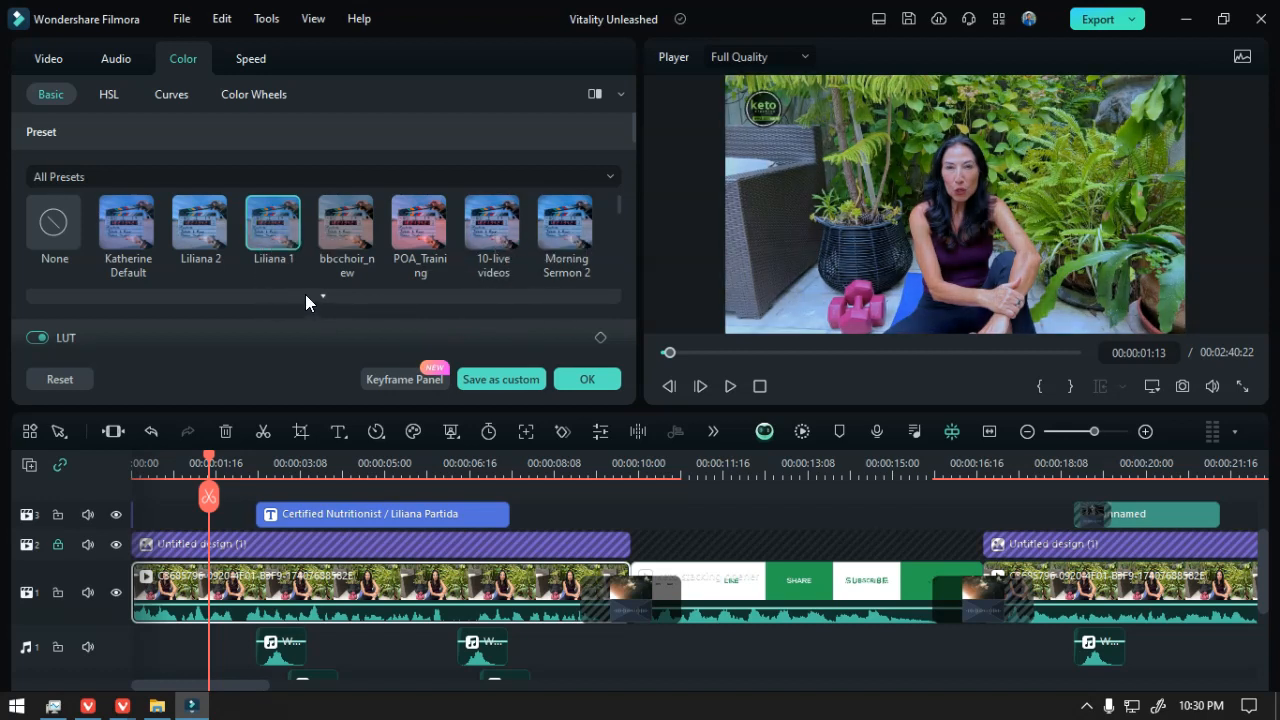
click(490, 222)
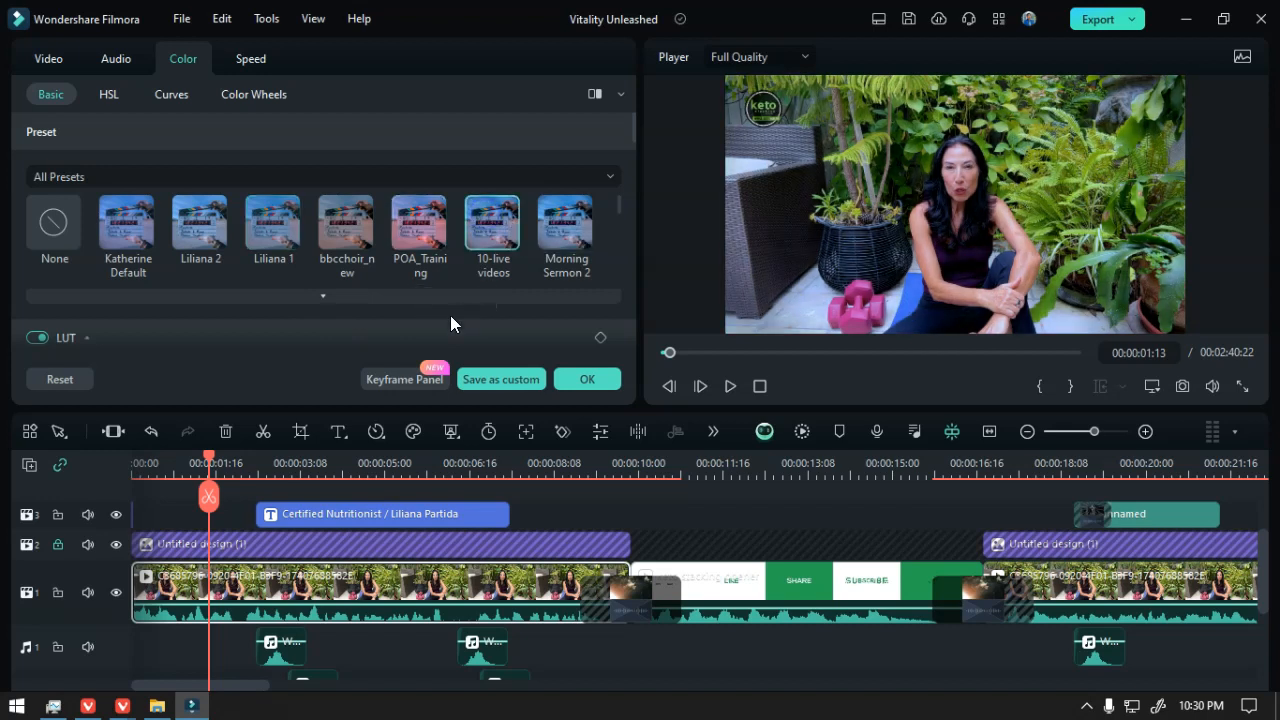
click(267, 231)
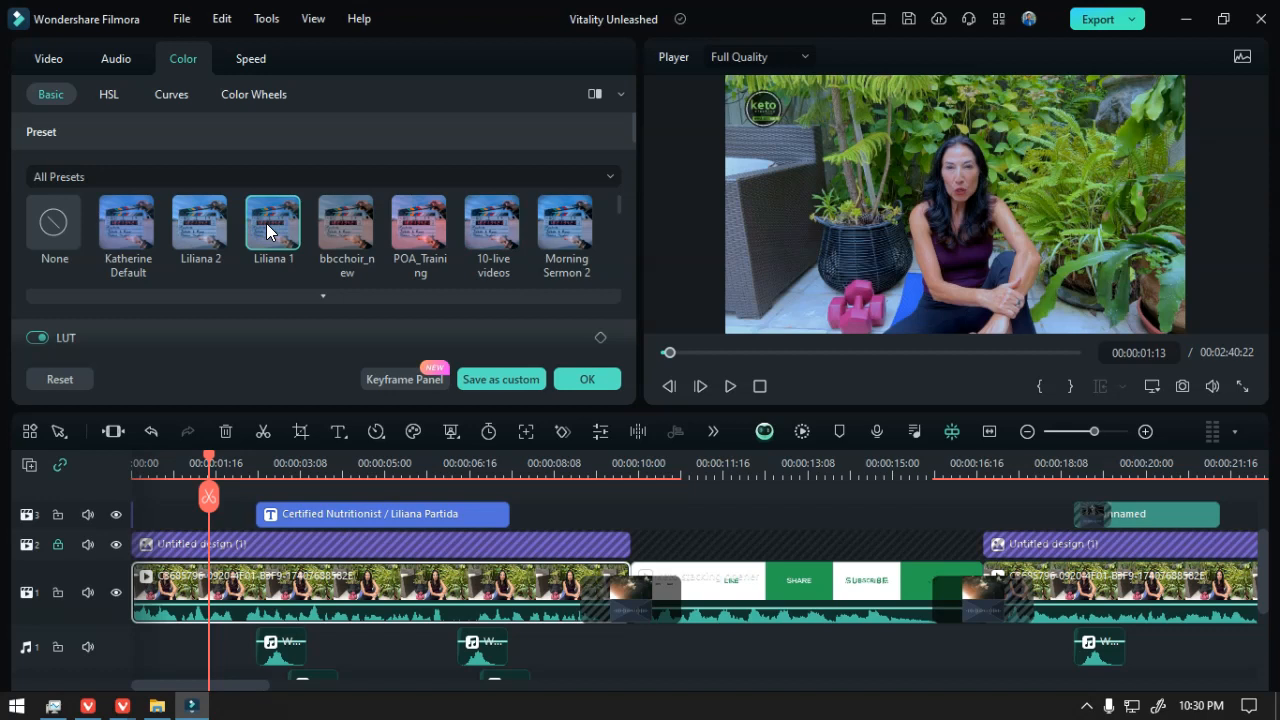
click(55, 230)
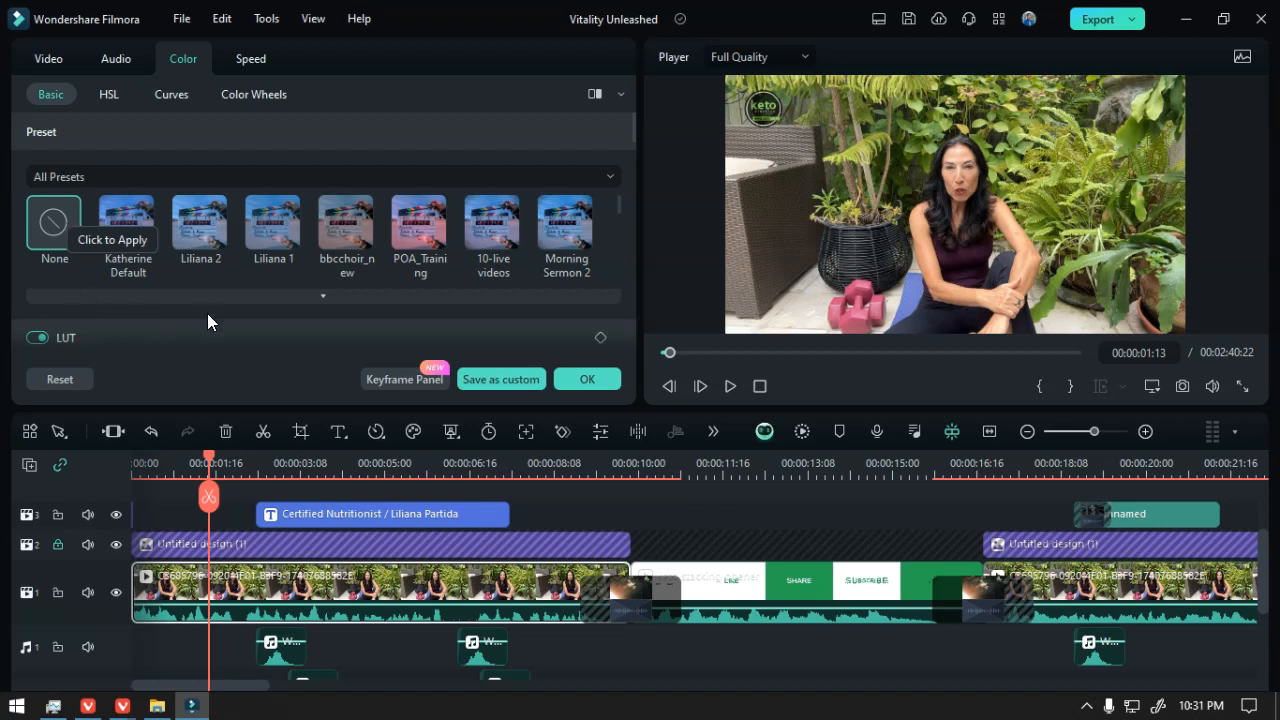
click(195, 240)
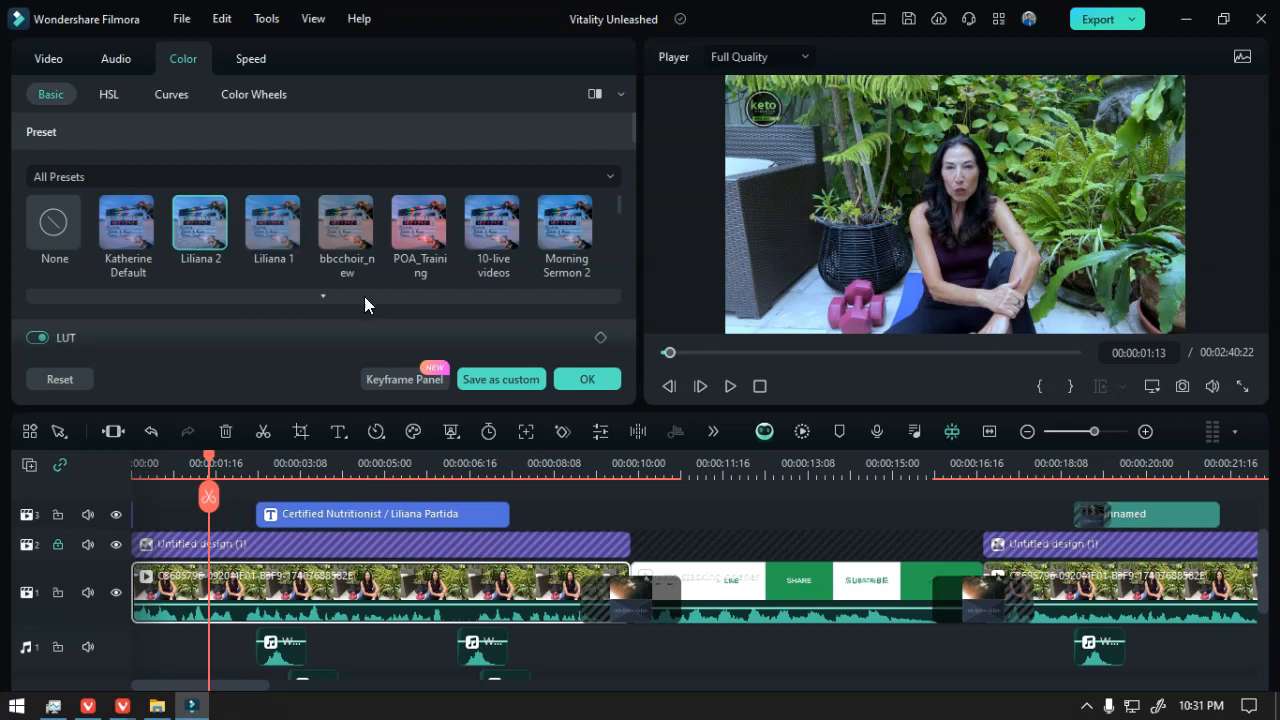
click(488, 240)
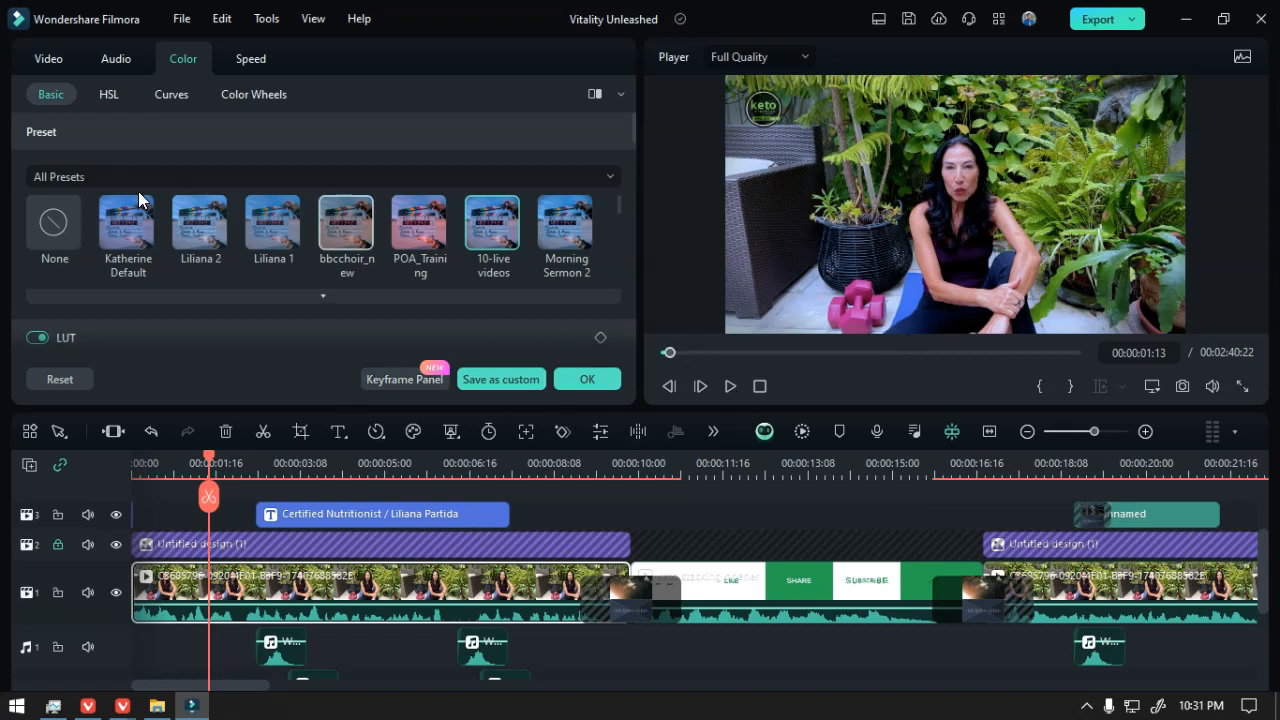
- Set the opening clip's colour temperature to -39 and slightly reduce its vibrance
click(335, 131)
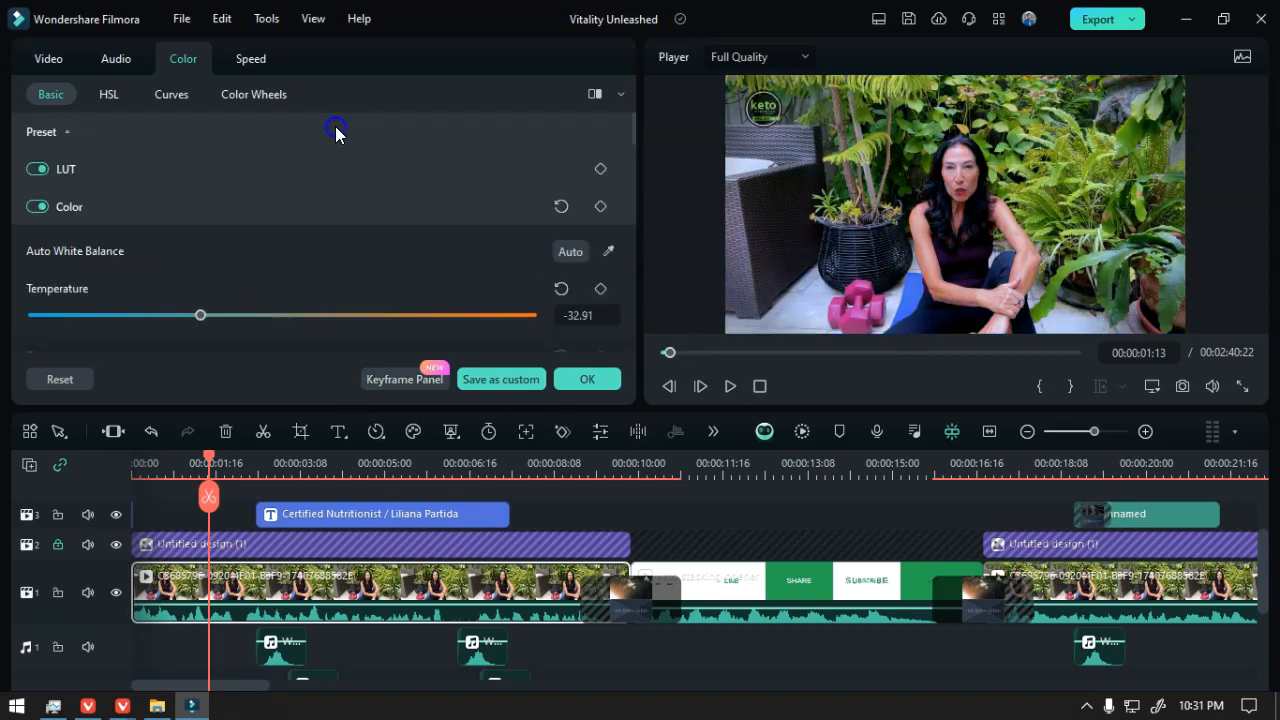
scroll(222, 278, down, 1)
scroll(210, 277, up, 1)
mouse_move(200, 316)
mouse_down()
mouse_move(183, 318)
mouse_move(400, 324)
mouse_move(187, 327)
mouse_up()
scroll(285, 282, down, 2)
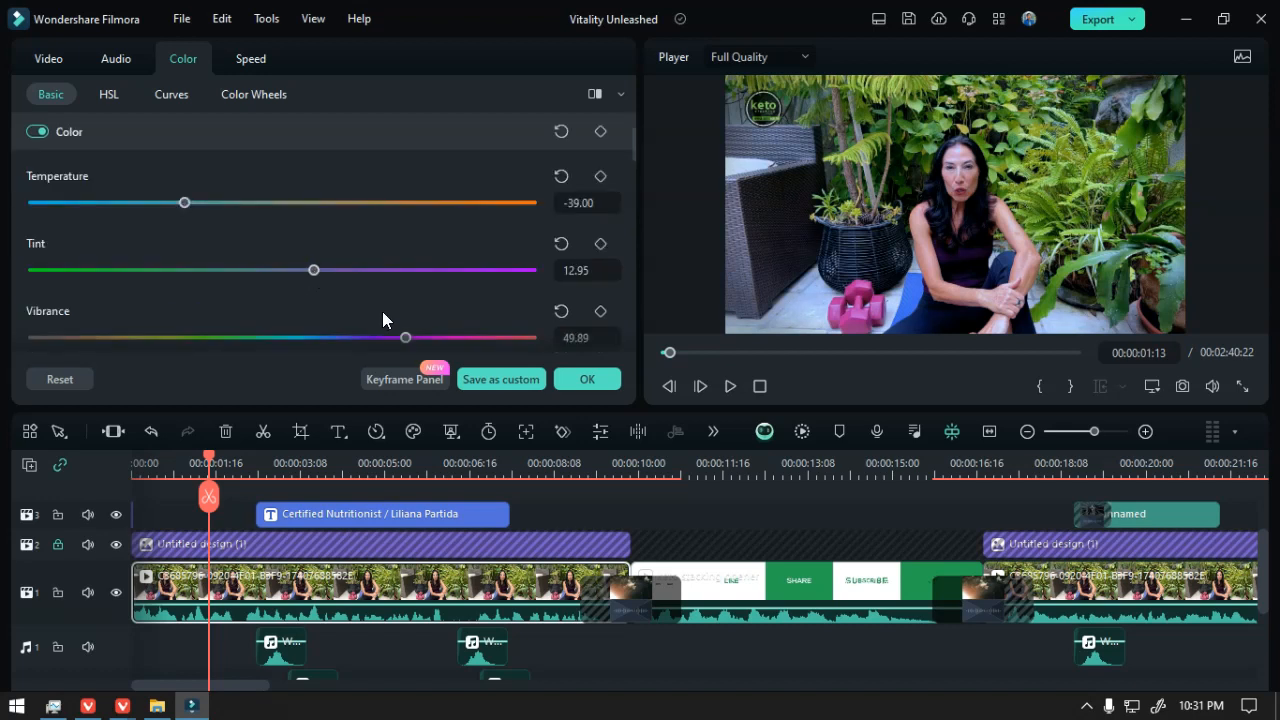
click(405, 338)
mouse_move(405, 340)
mouse_down()
mouse_move(346, 351)
mouse_move(380, 338)
mouse_up()
- Adjust the opening clip's light settings to exposure -1, brightness -10 and contrast 64
scroll(378, 297, down, 3)
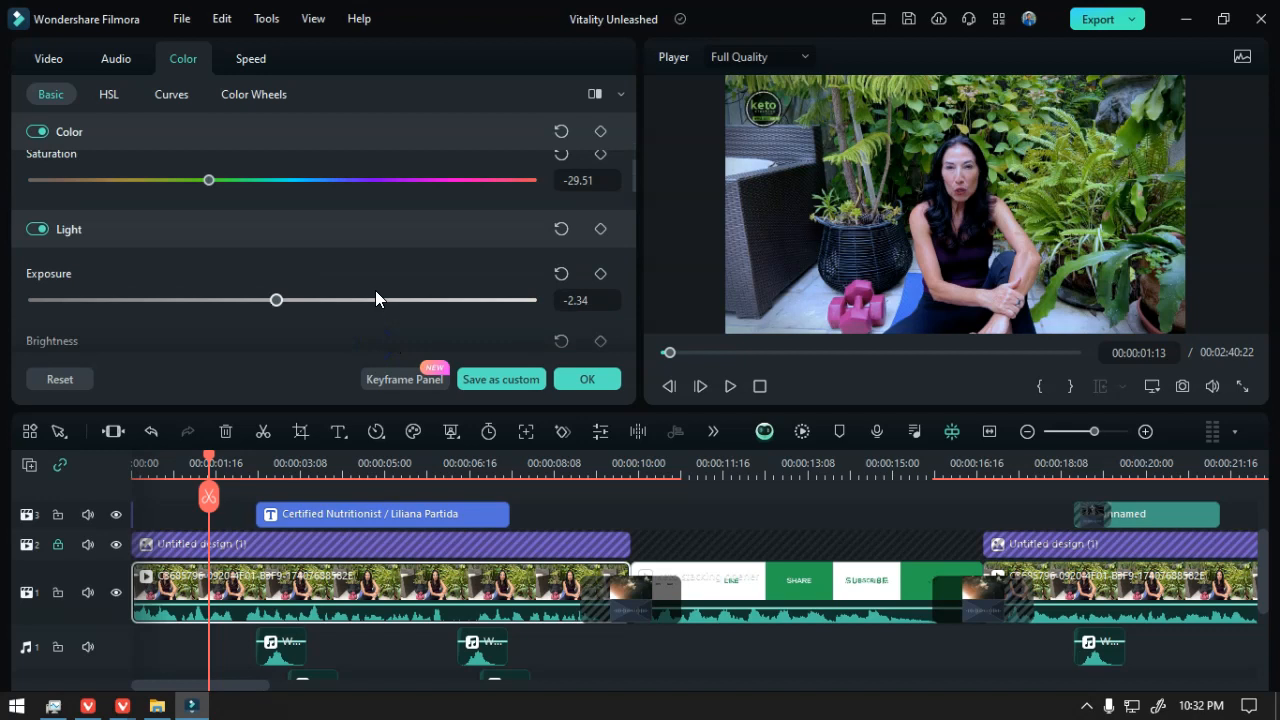
mouse_move(280, 300)
mouse_down()
mouse_move(303, 314)
mouse_move(282, 316)
mouse_up()
scroll(302, 310, down, 1)
drag(248, 254, 270, 261)
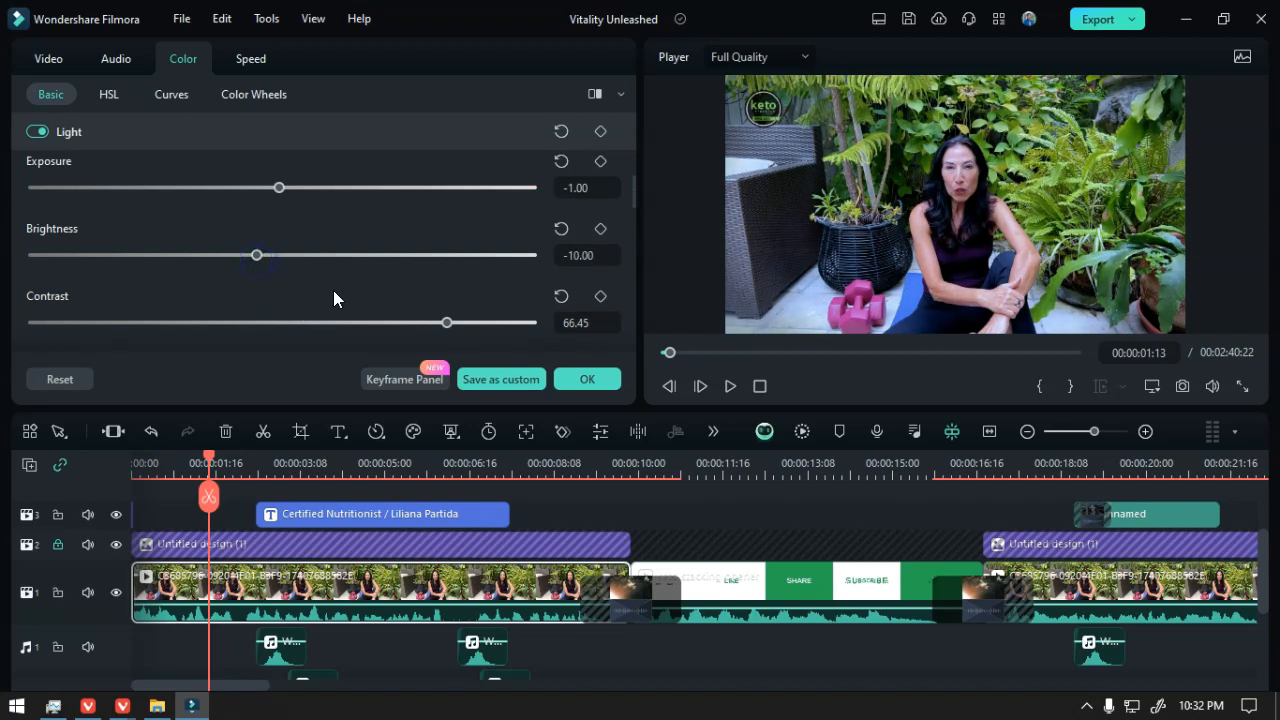
drag(445, 320, 441, 321)
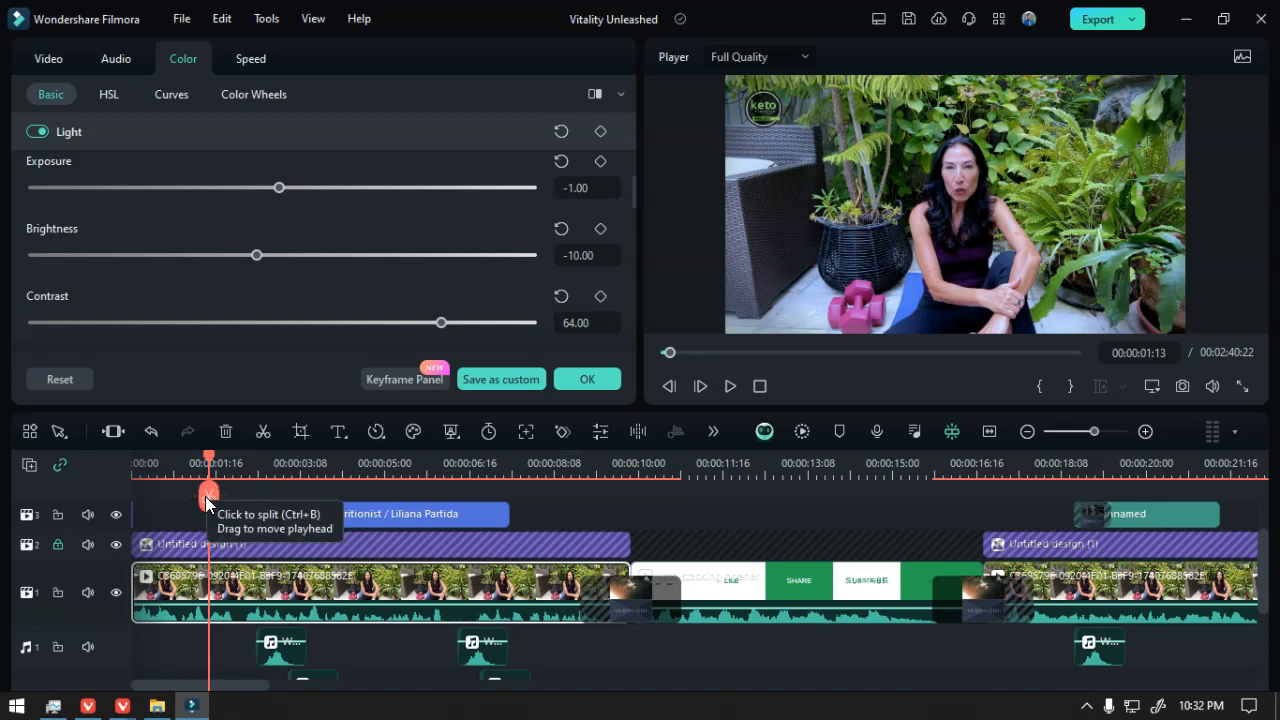
- Preview the lower-third title's entrance together with its Whoosh Swoosh 08 sound effect
drag(205, 500, 359, 507)
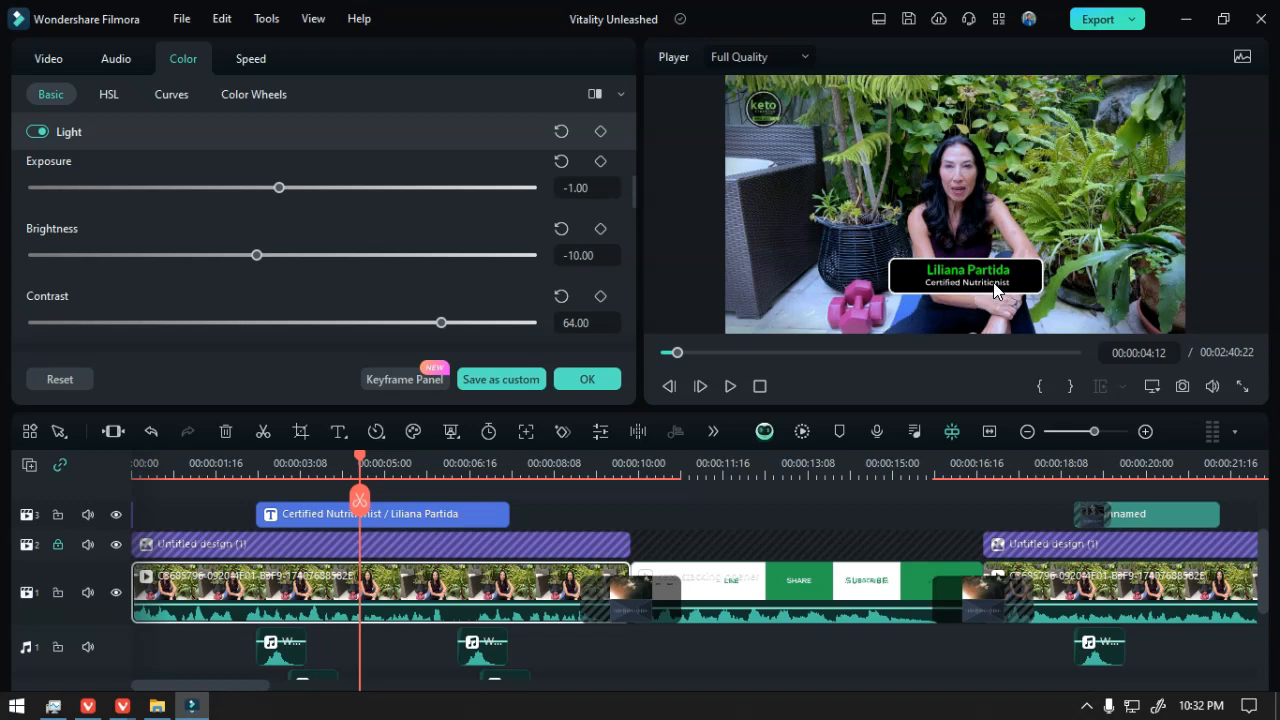
drag(363, 502, 251, 503)
click(270, 645)
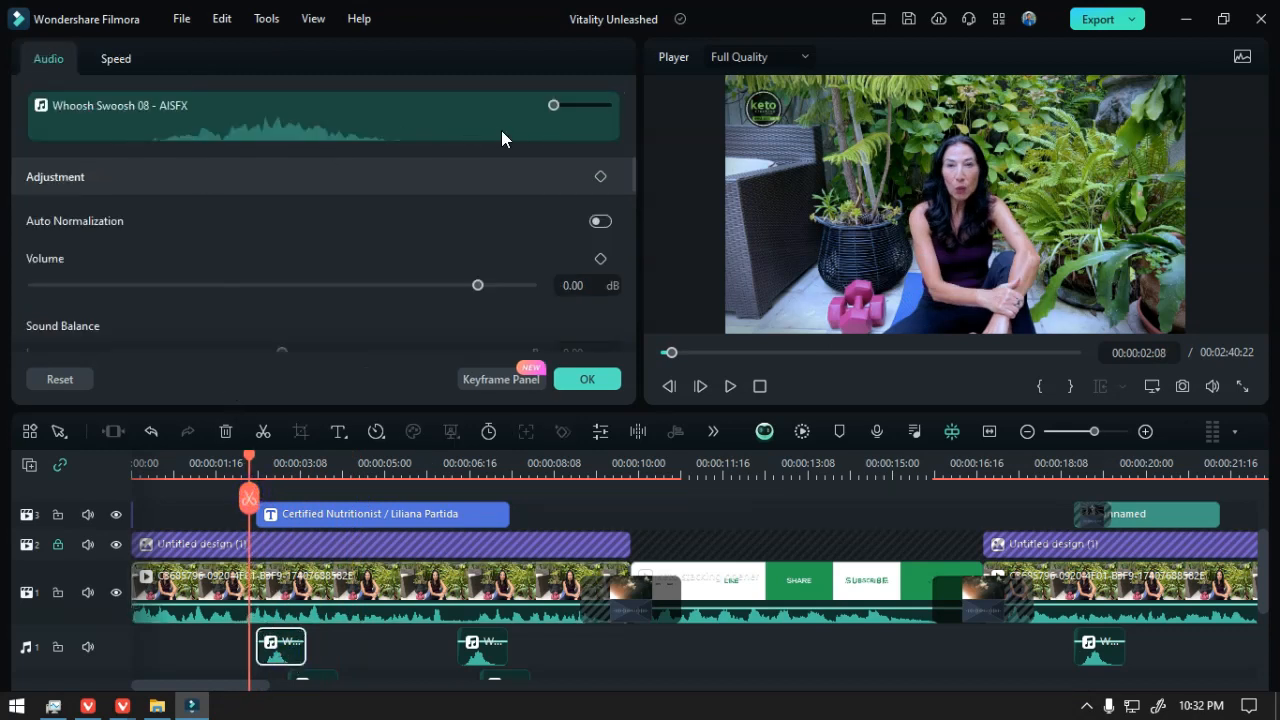
click(729, 386)
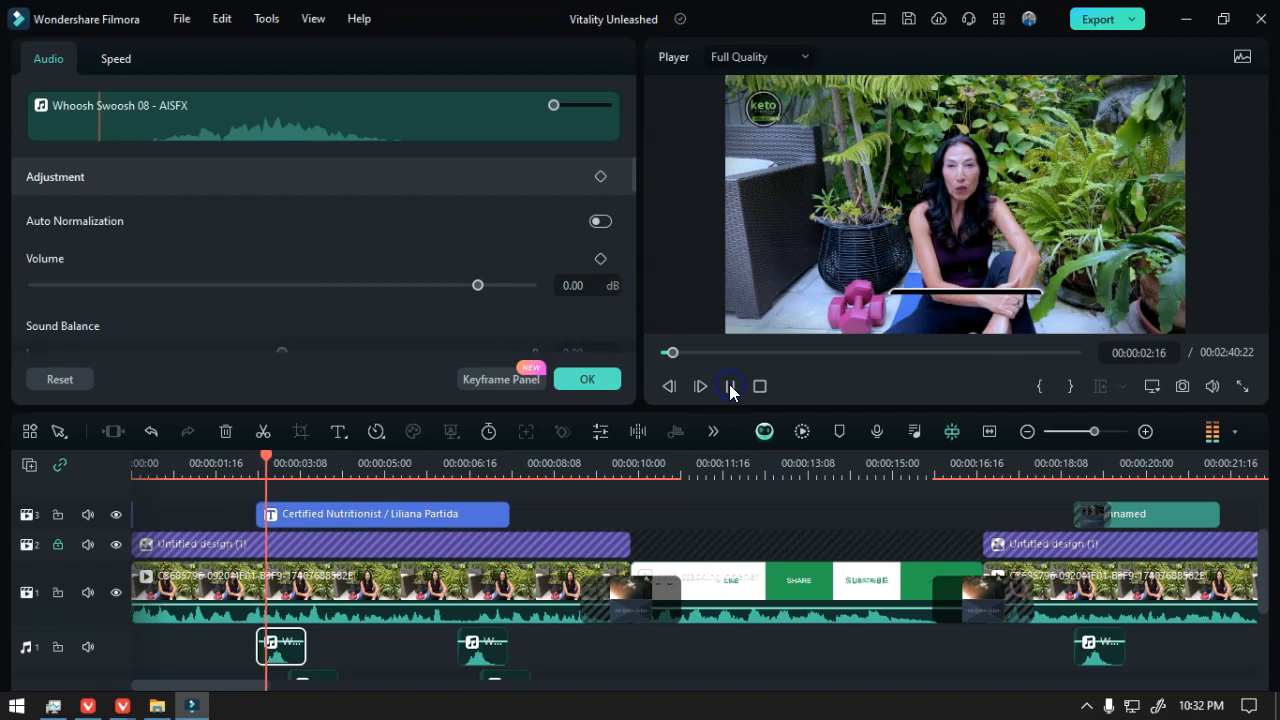
click(729, 386)
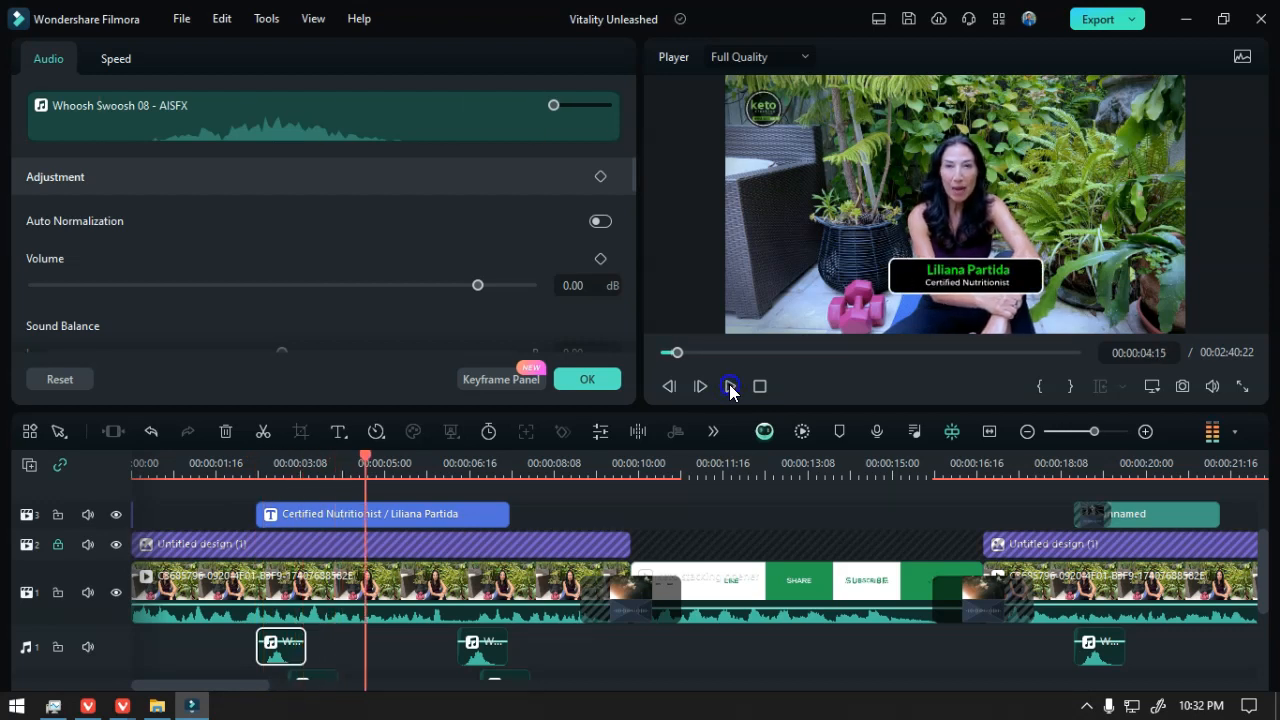
- Inspect the lower-third title's layers in the advanced text editor and leave without applying changes
click(258, 469)
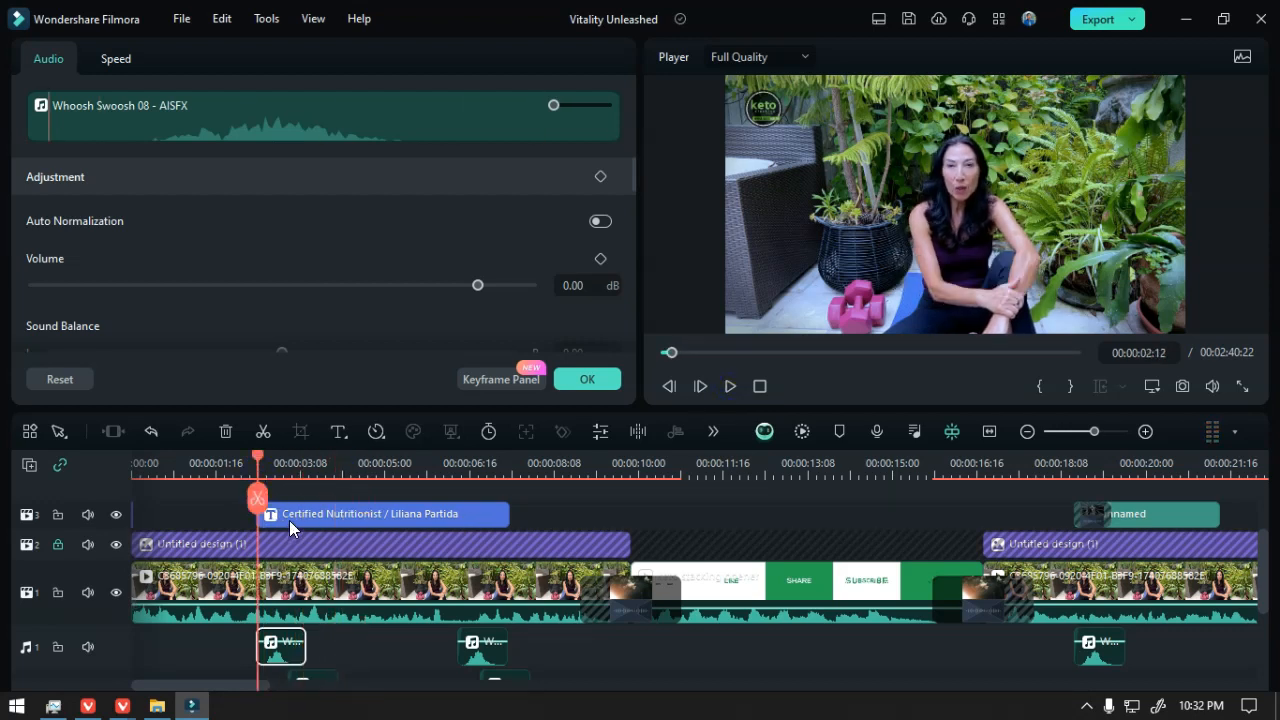
click(314, 513)
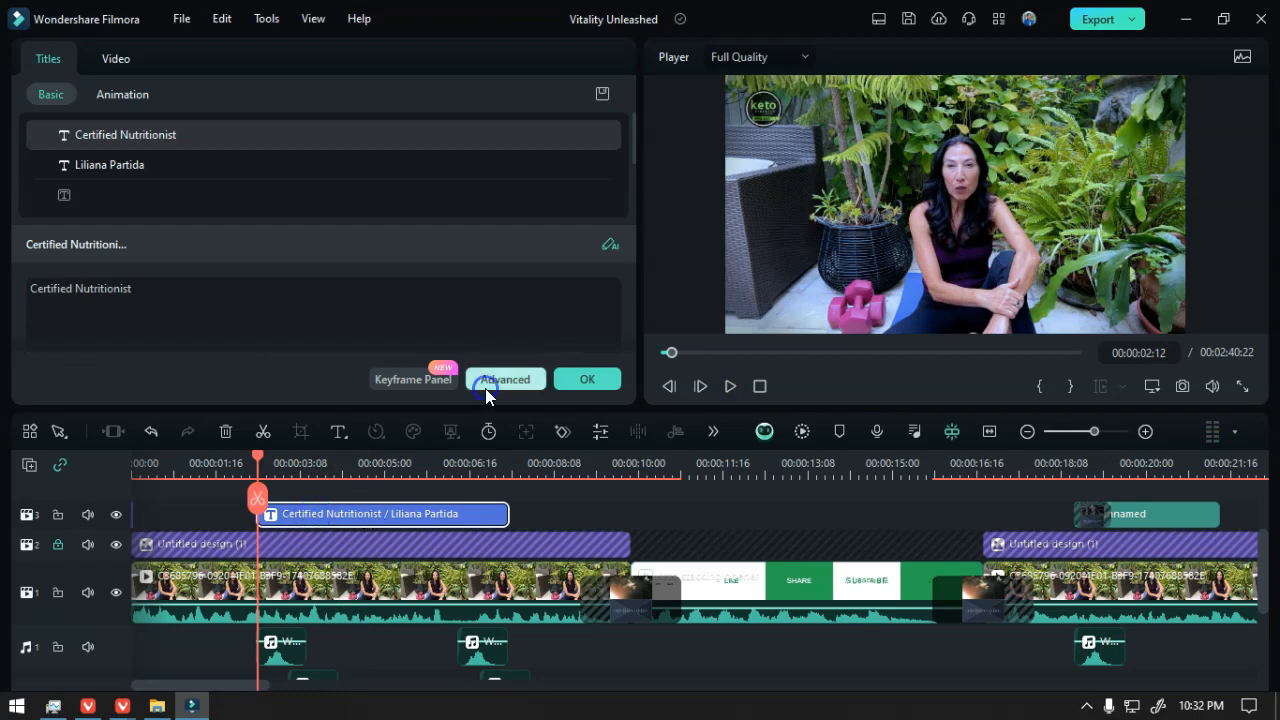
click(486, 390)
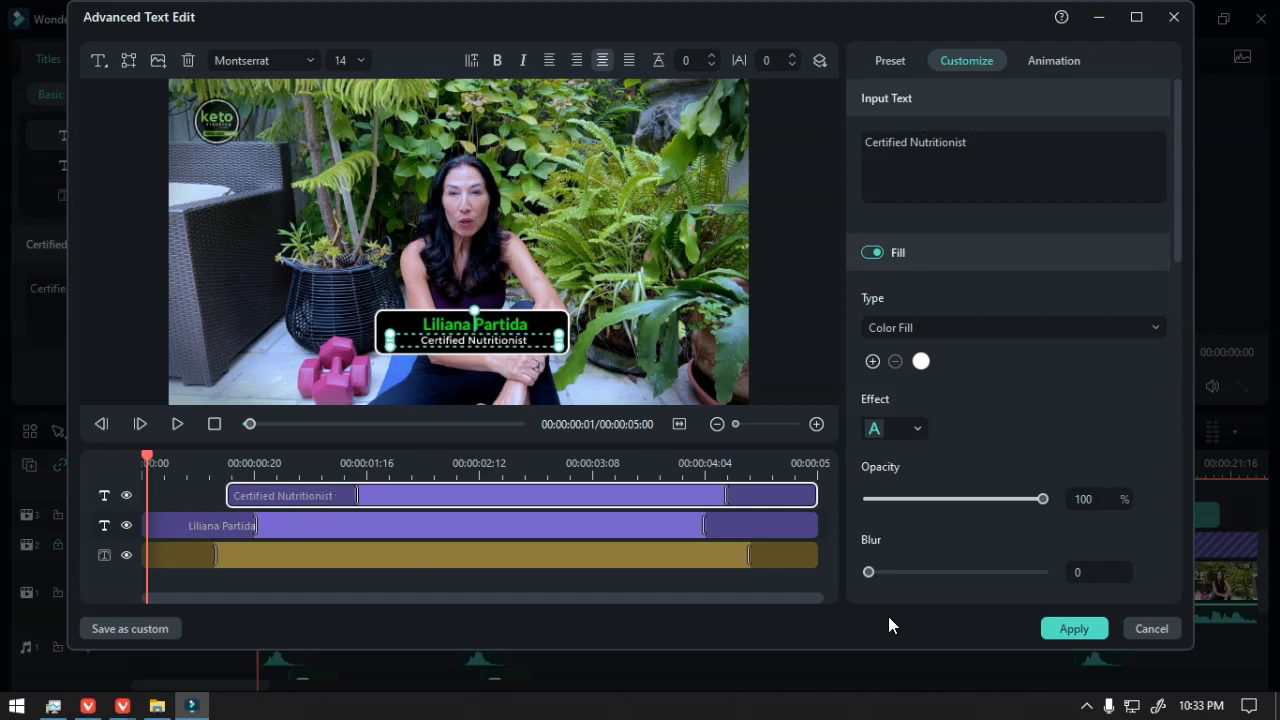
click(1140, 628)
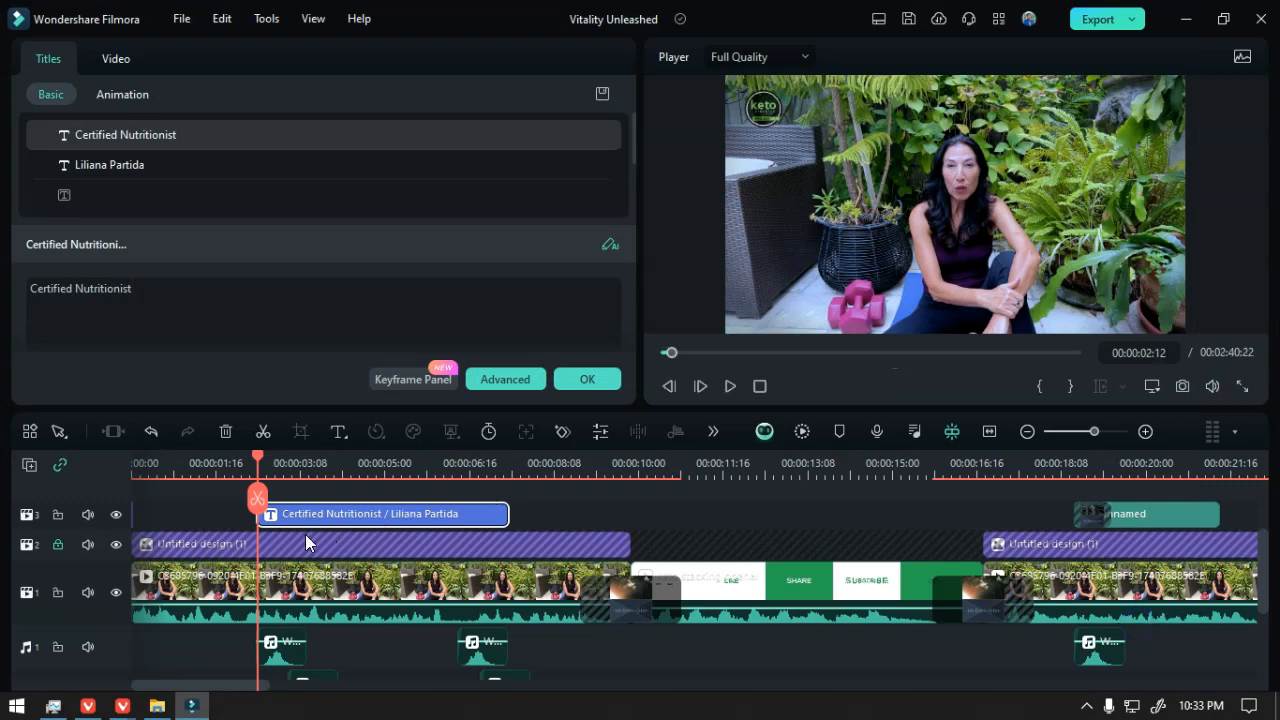
- Play through the lower-third title to review its entrance and exit animations
drag(259, 504, 272, 508)
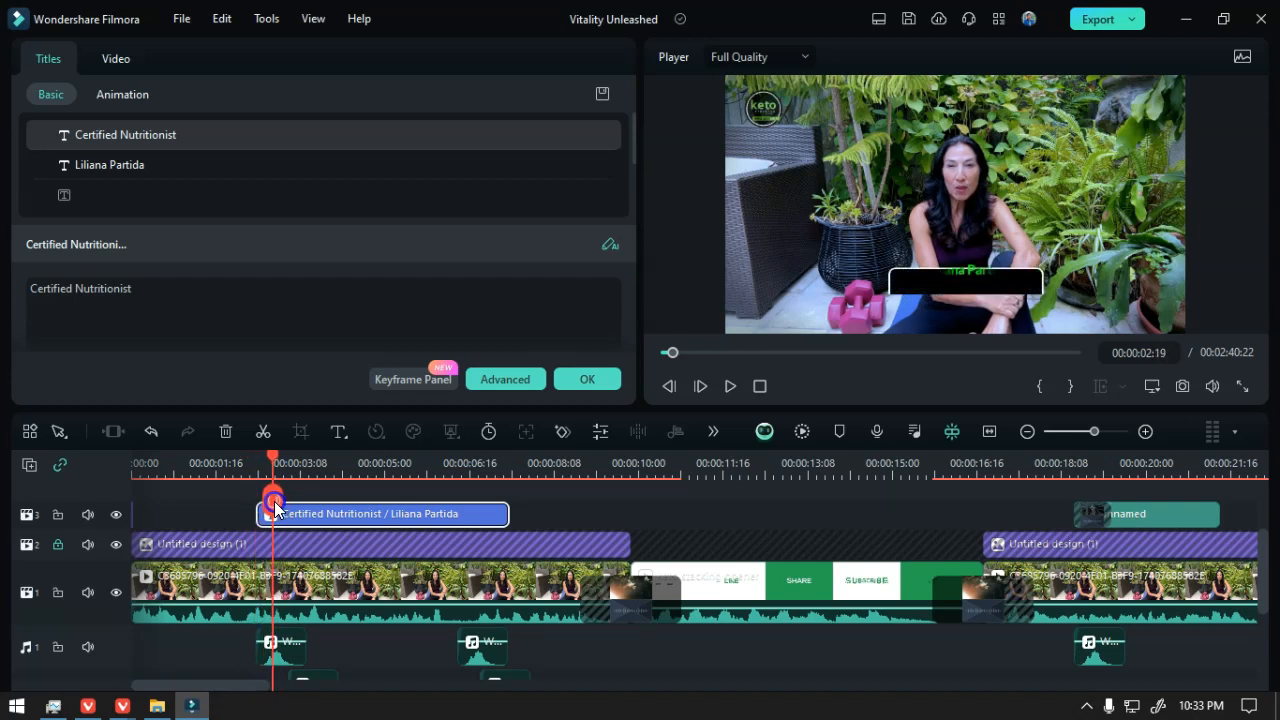
click(731, 387)
click(731, 387)
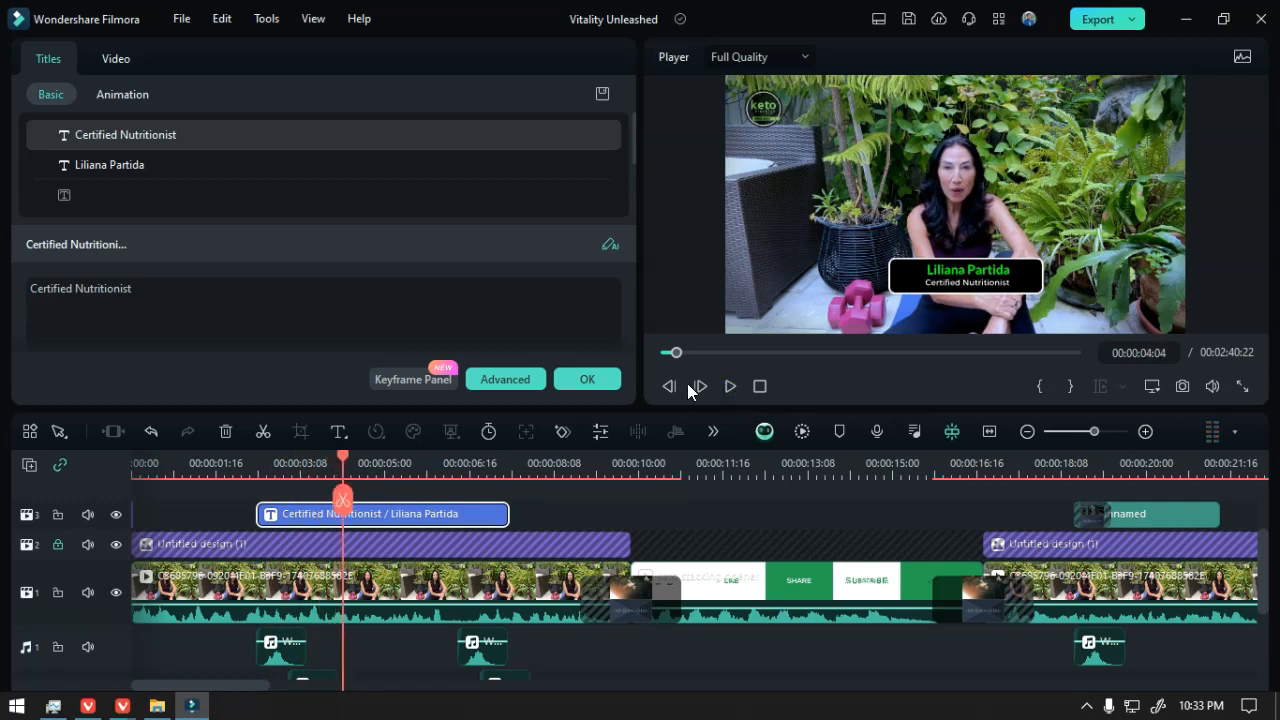
click(726, 386)
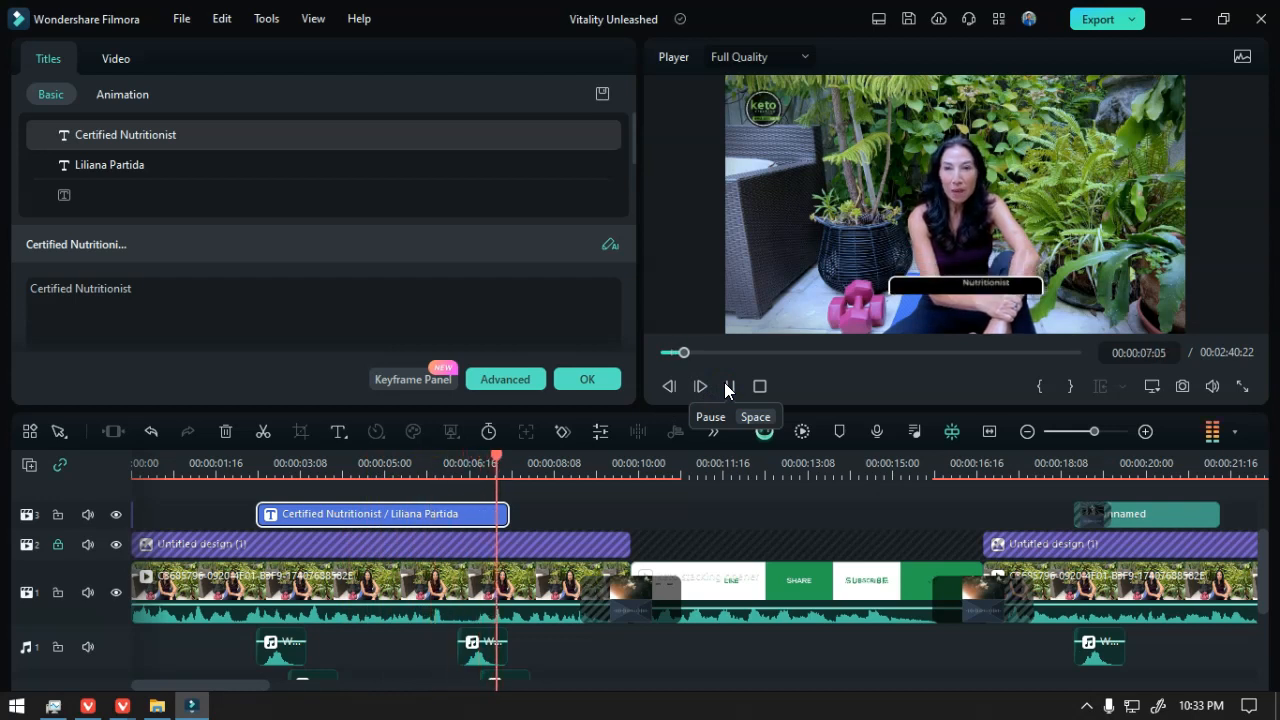
click(726, 386)
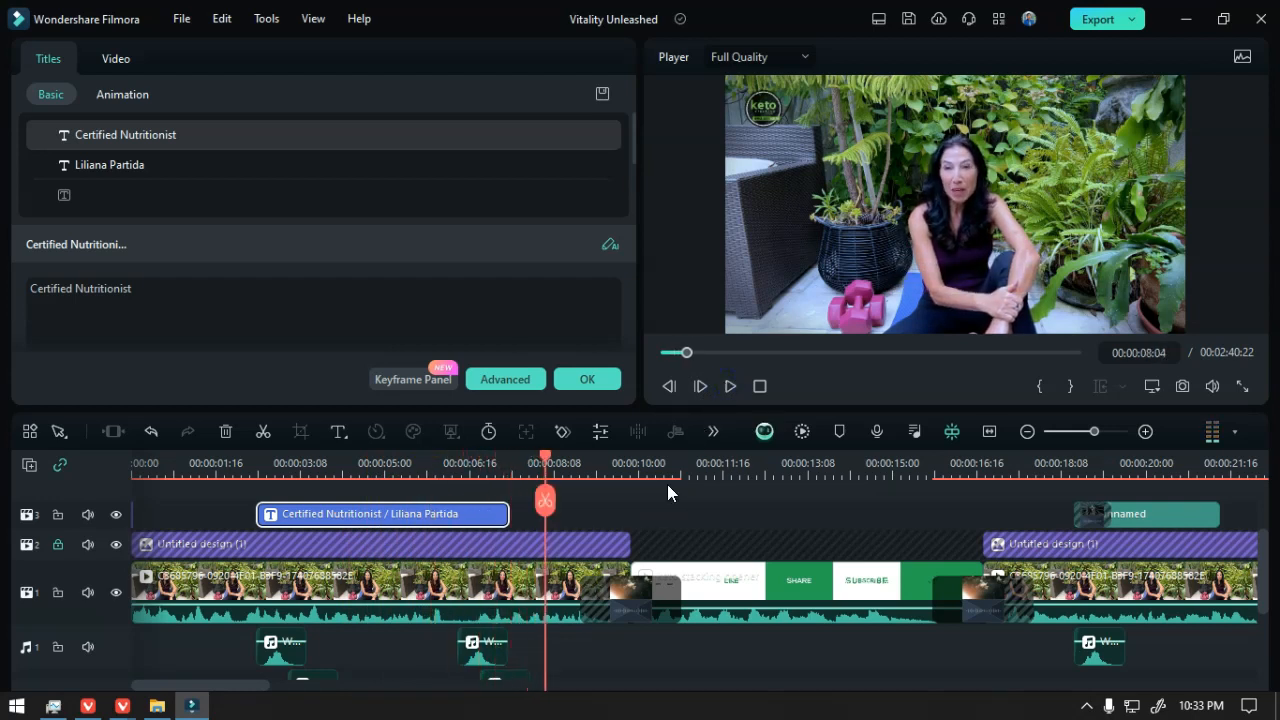
- Examine the whoosh sound clips under the lower-third title's exit and entrance, and scrub through the title's entrance
drag(556, 505, 468, 503)
scroll(510, 554, down, 1)
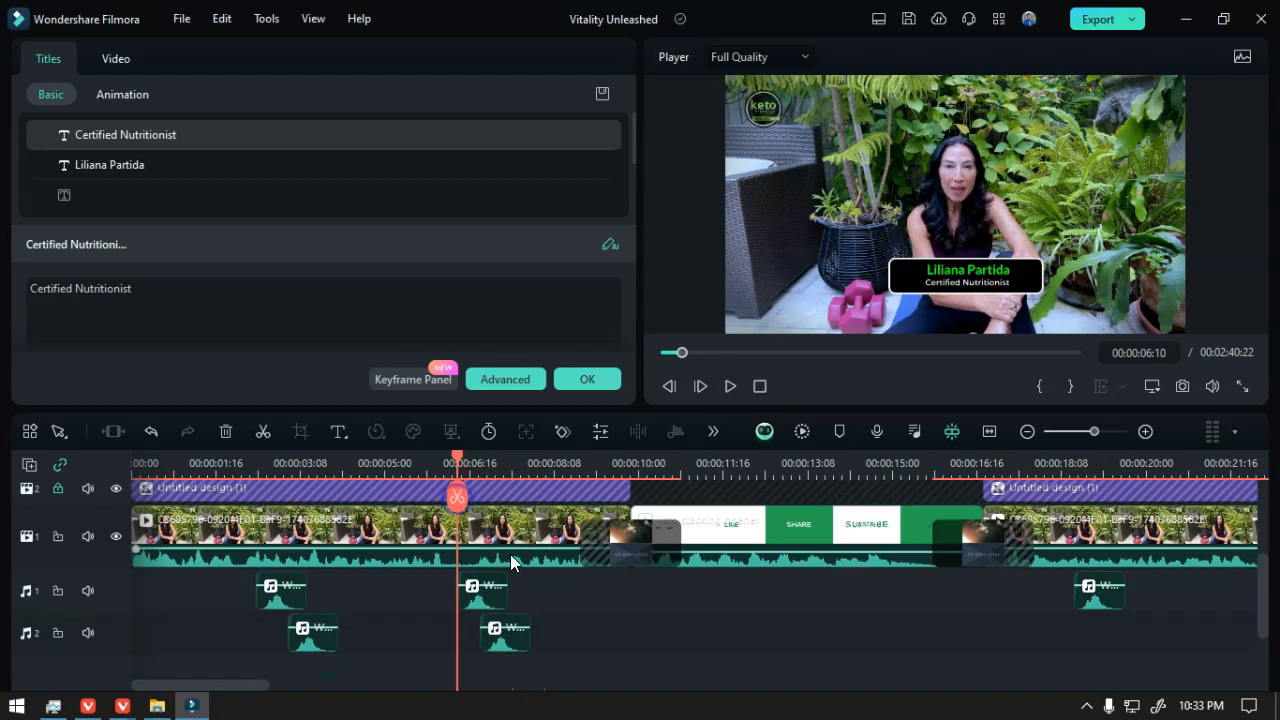
click(490, 600)
click(283, 596)
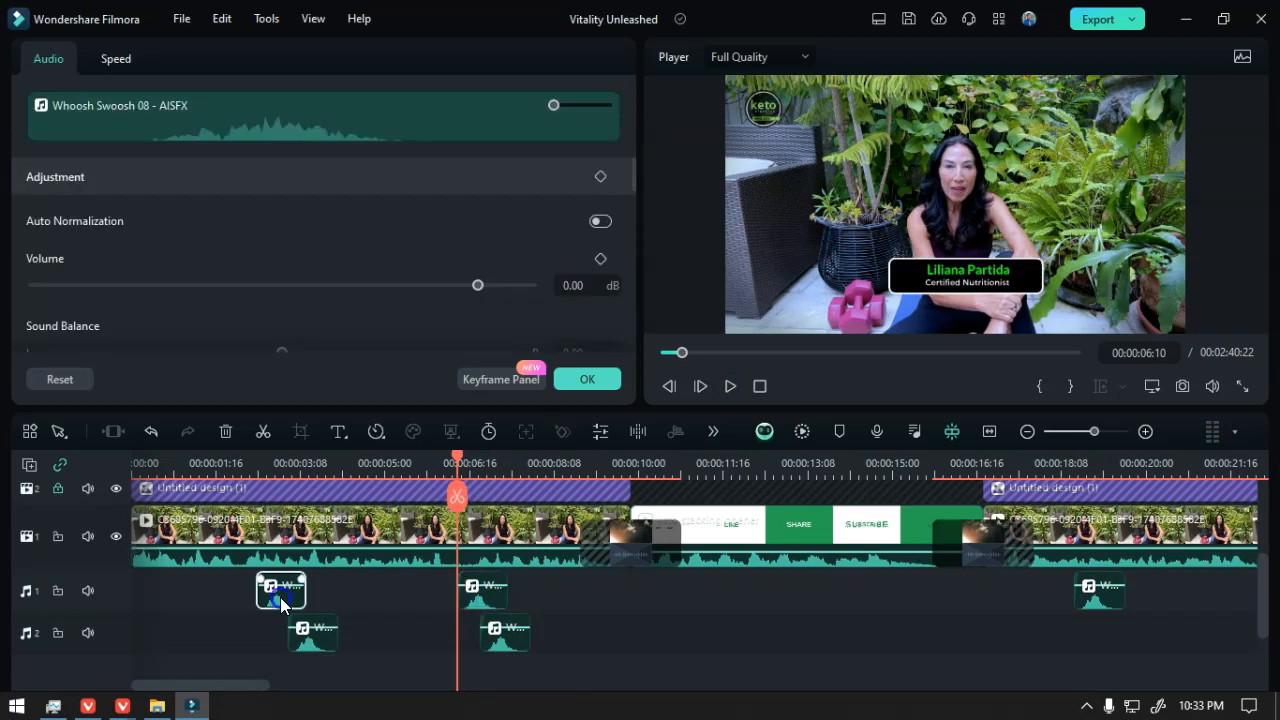
scroll(308, 557, up, 1)
drag(254, 462, 249, 502)
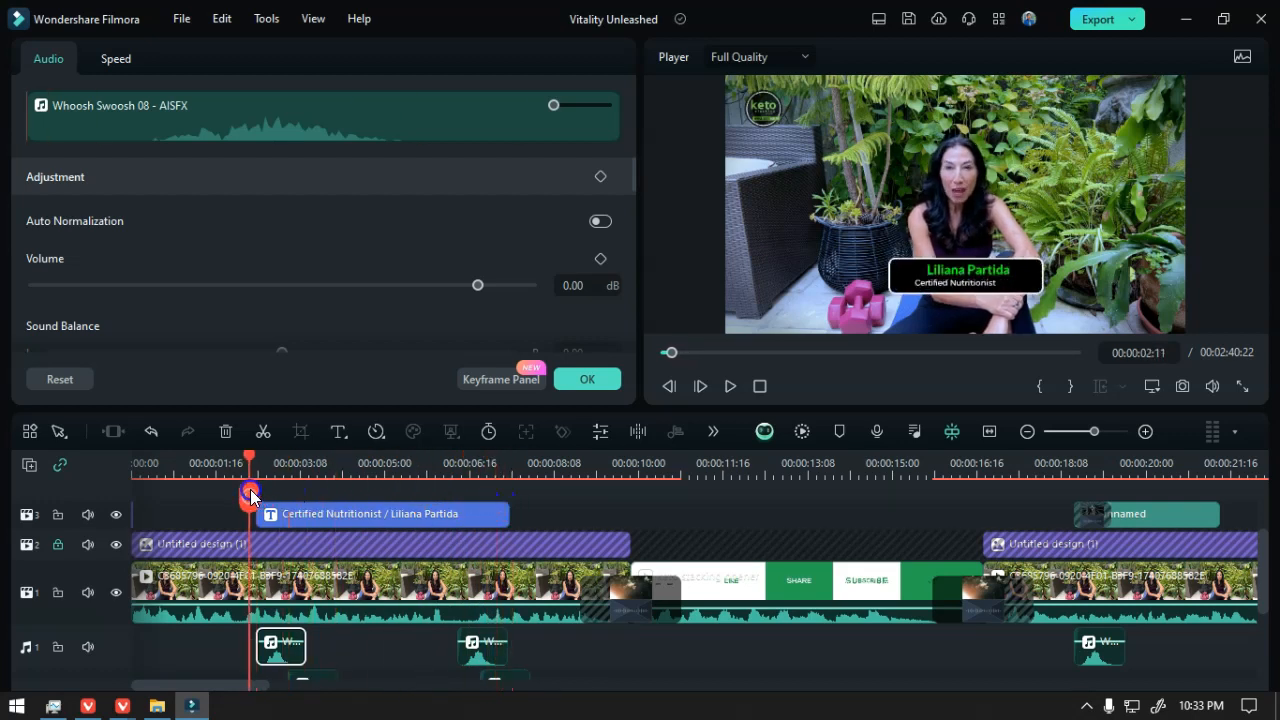
click(352, 467)
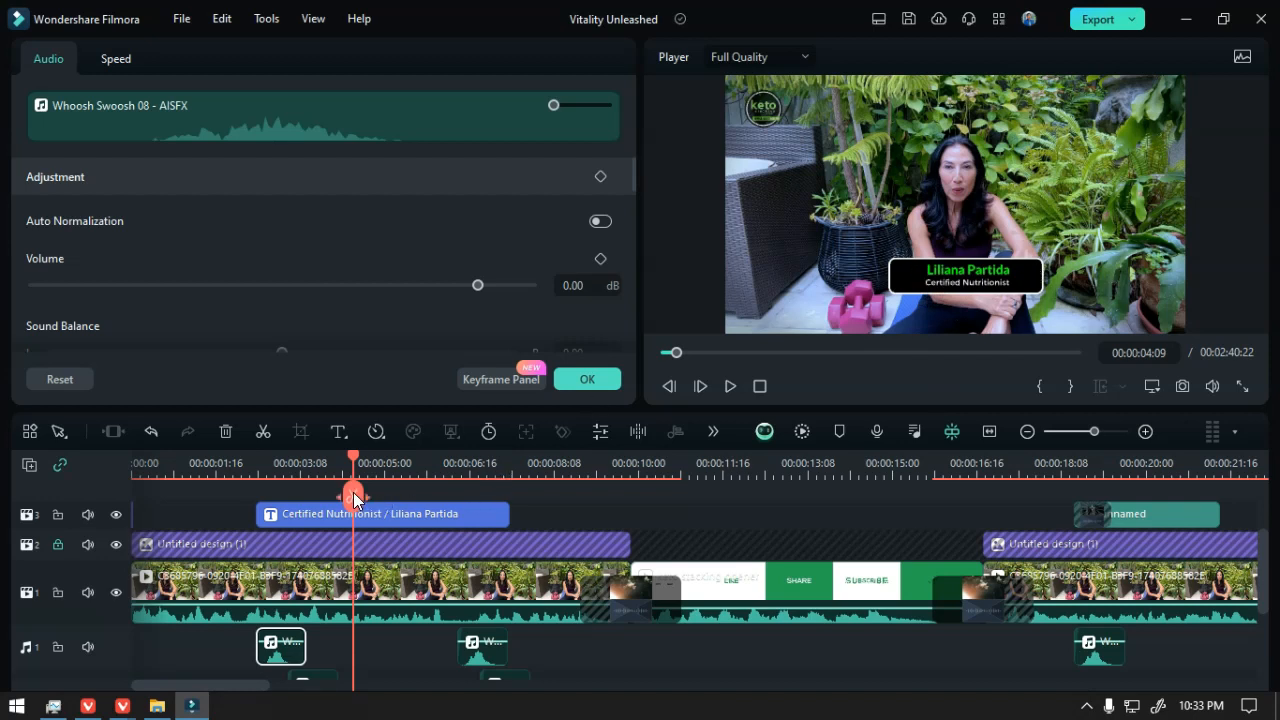
- Inspect the Vitality Unleashed cover image at the timeline's start and play the opening from the beginning
drag(352, 509, 120, 492)
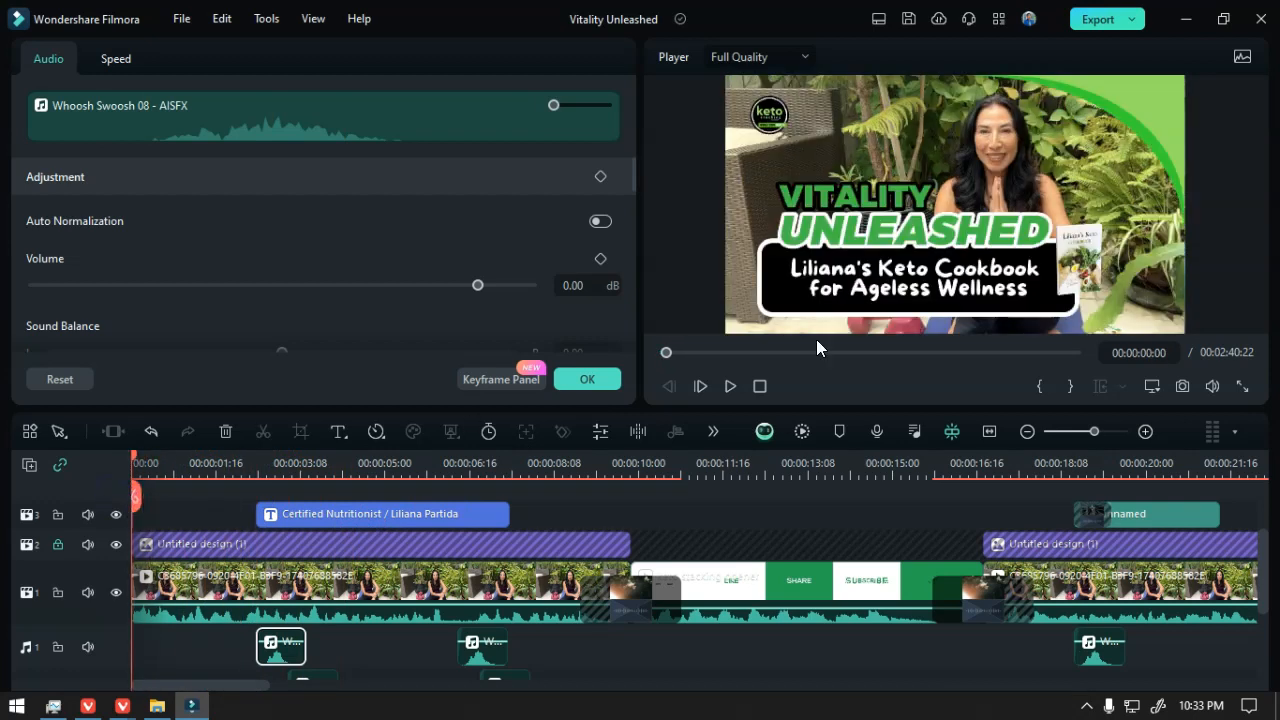
click(1010, 180)
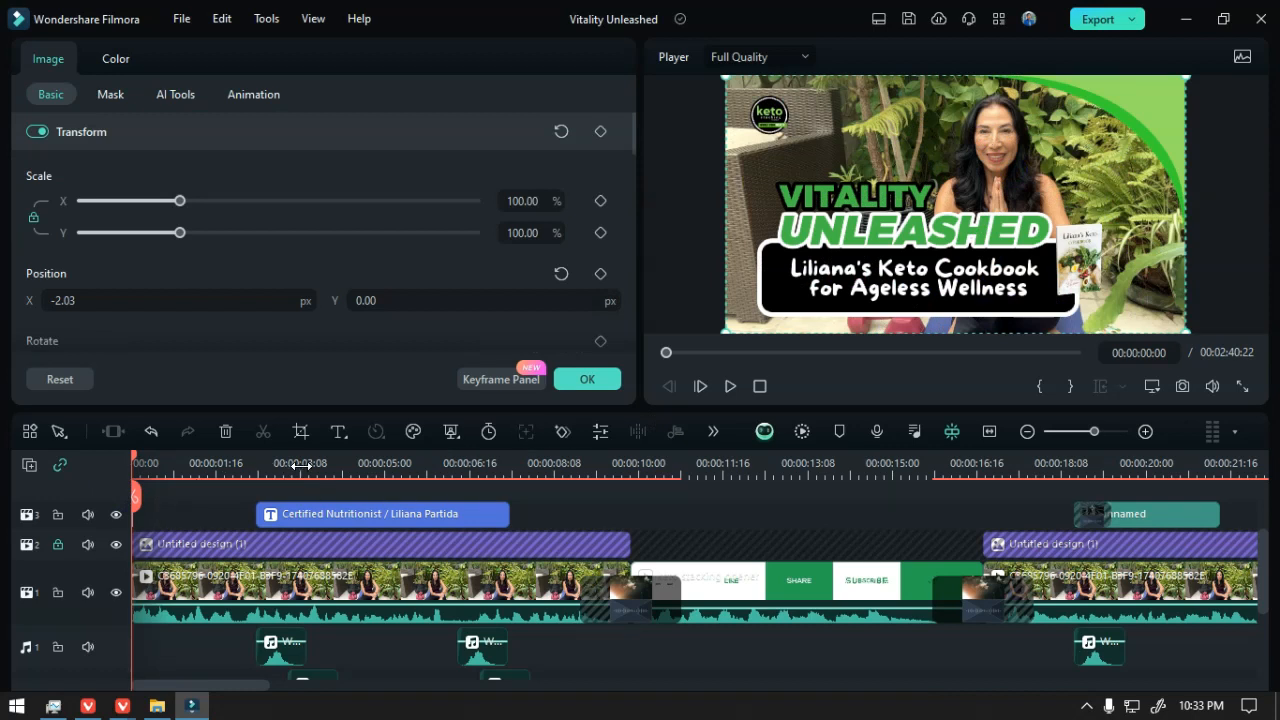
click(337, 465)
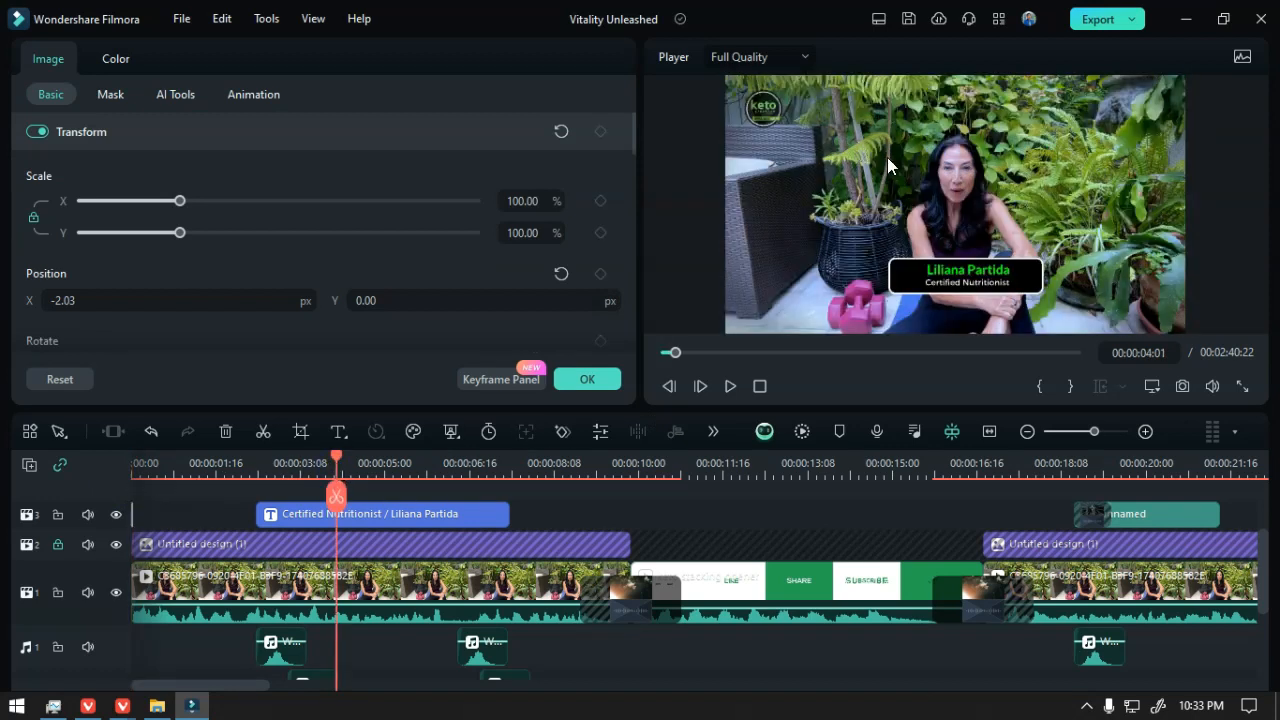
drag(337, 505, 49, 499)
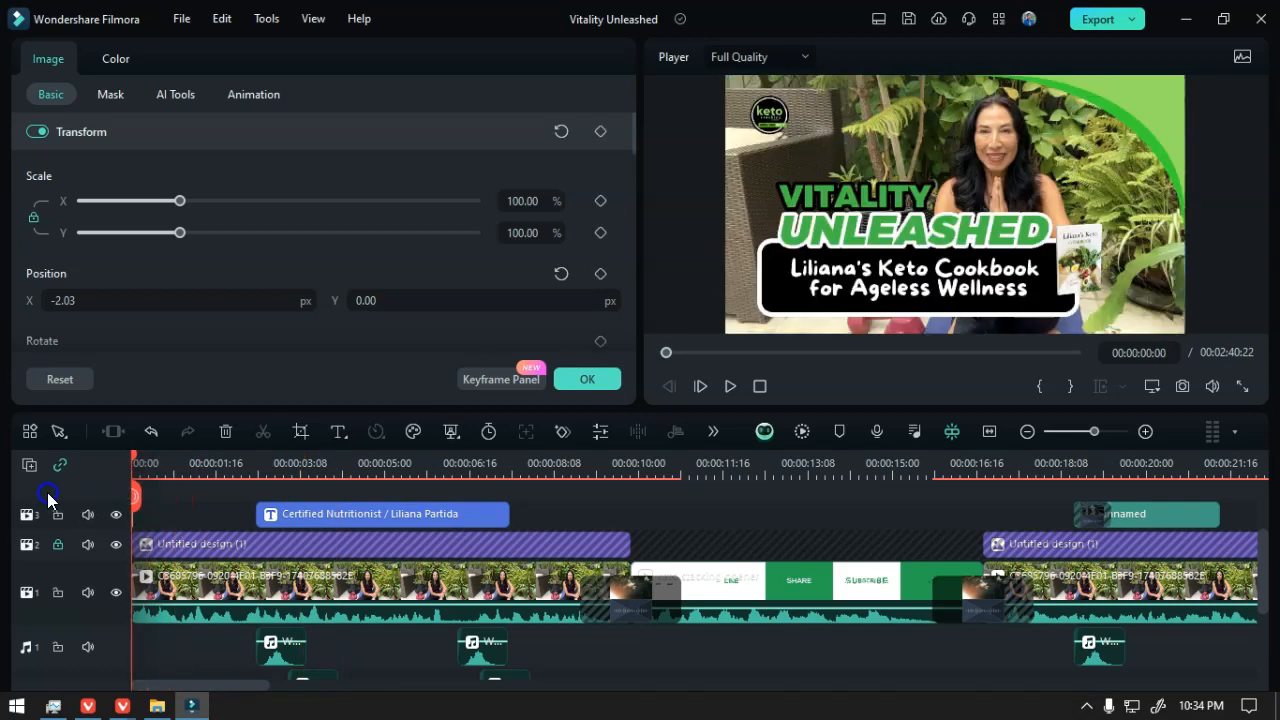
key(space)
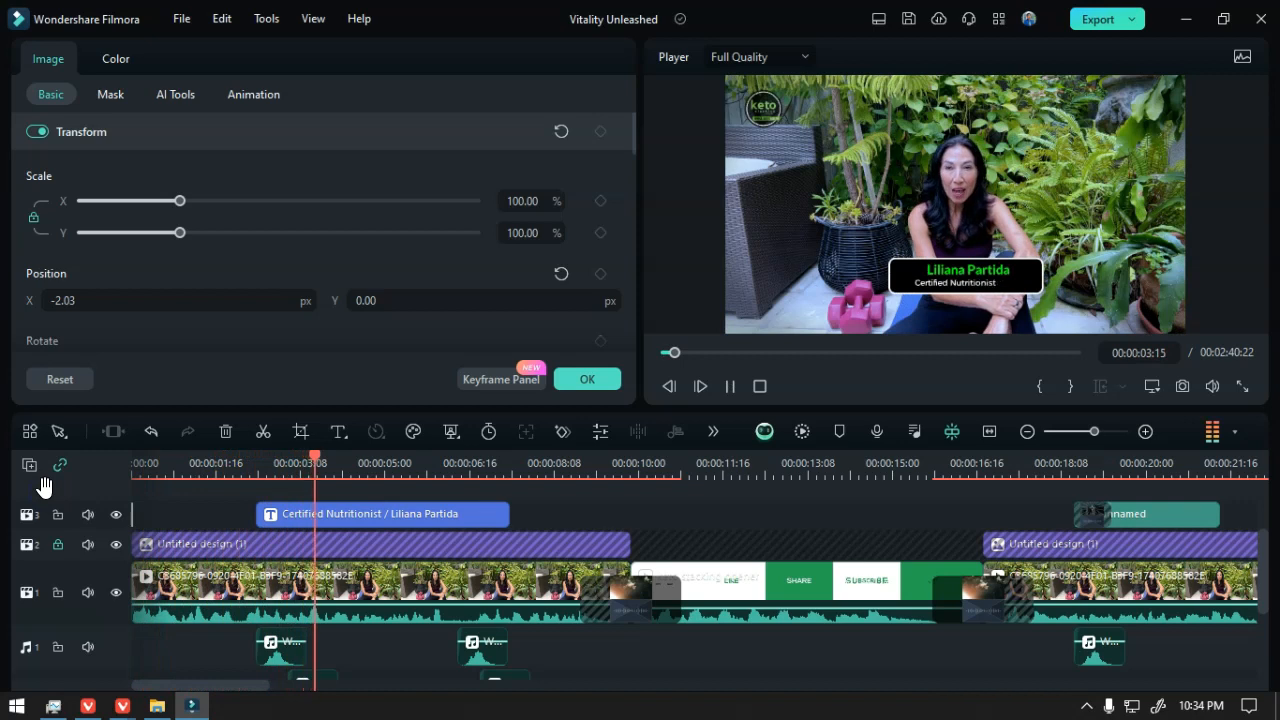
- Replay the opening from the cover image through the lower-third title's exit, and return to just before the title's entrance
key(space)
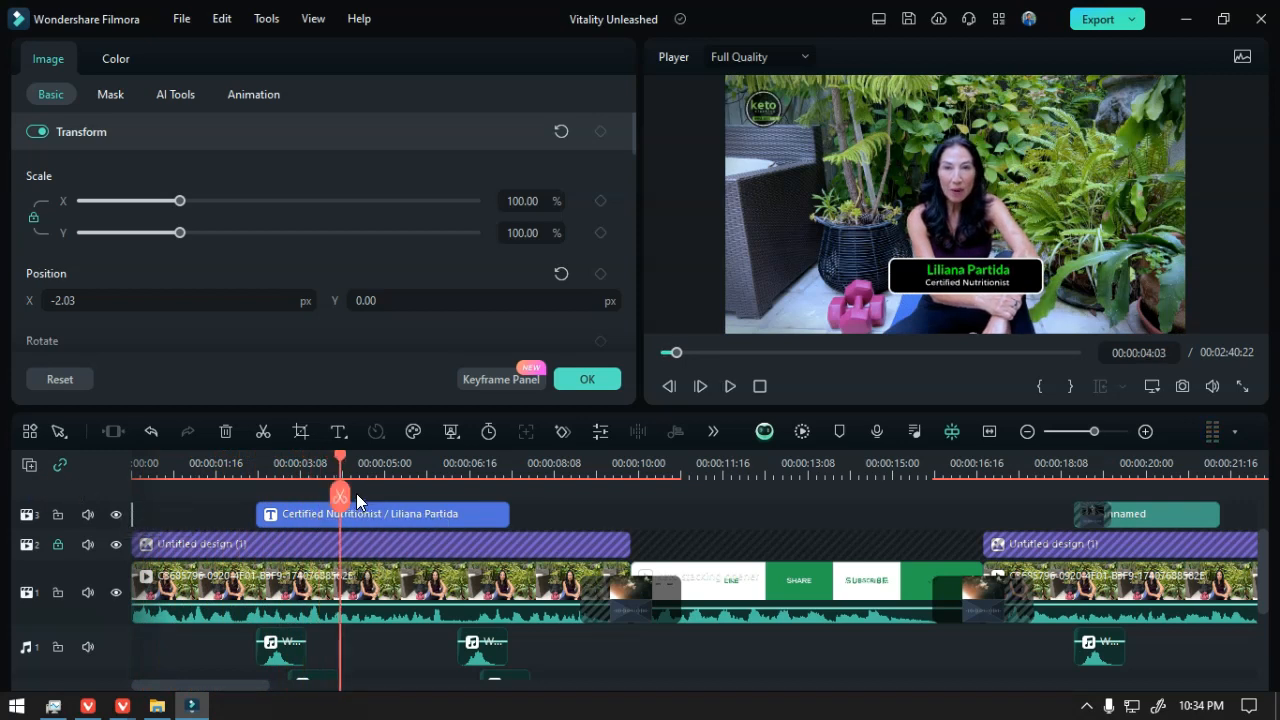
drag(356, 493, 349, 500)
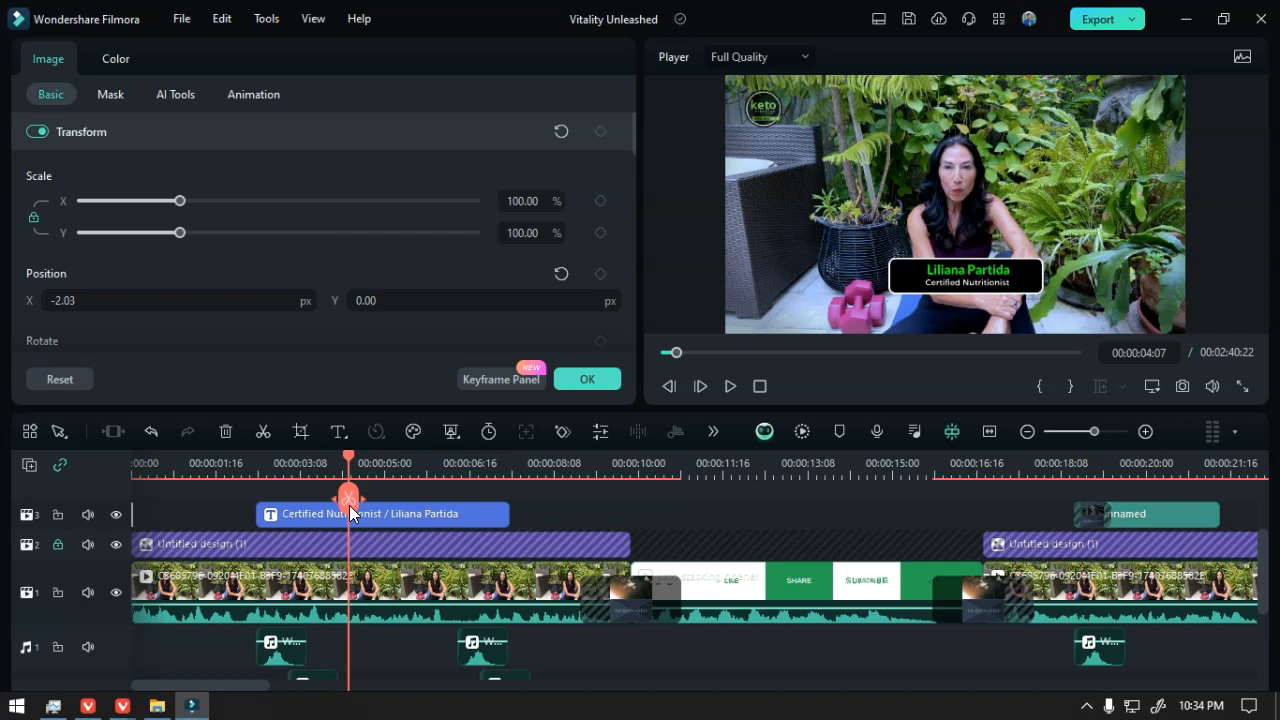
drag(350, 508, 116, 504)
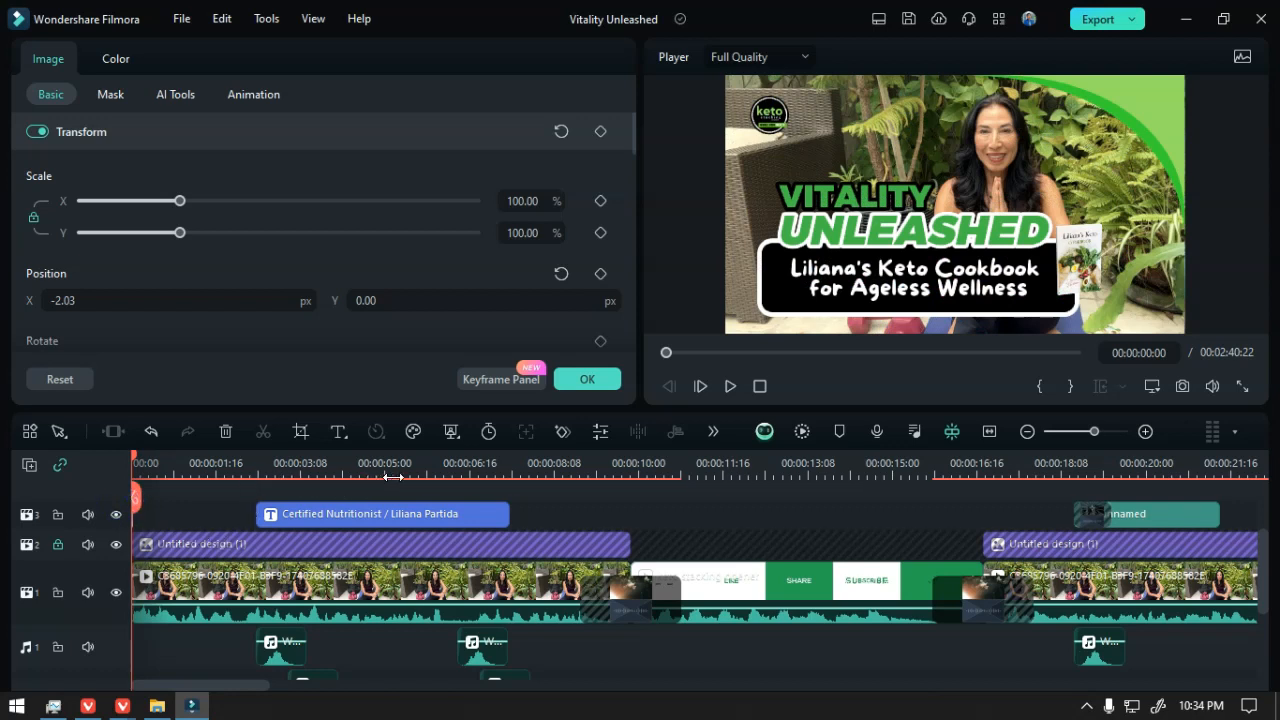
key(space)
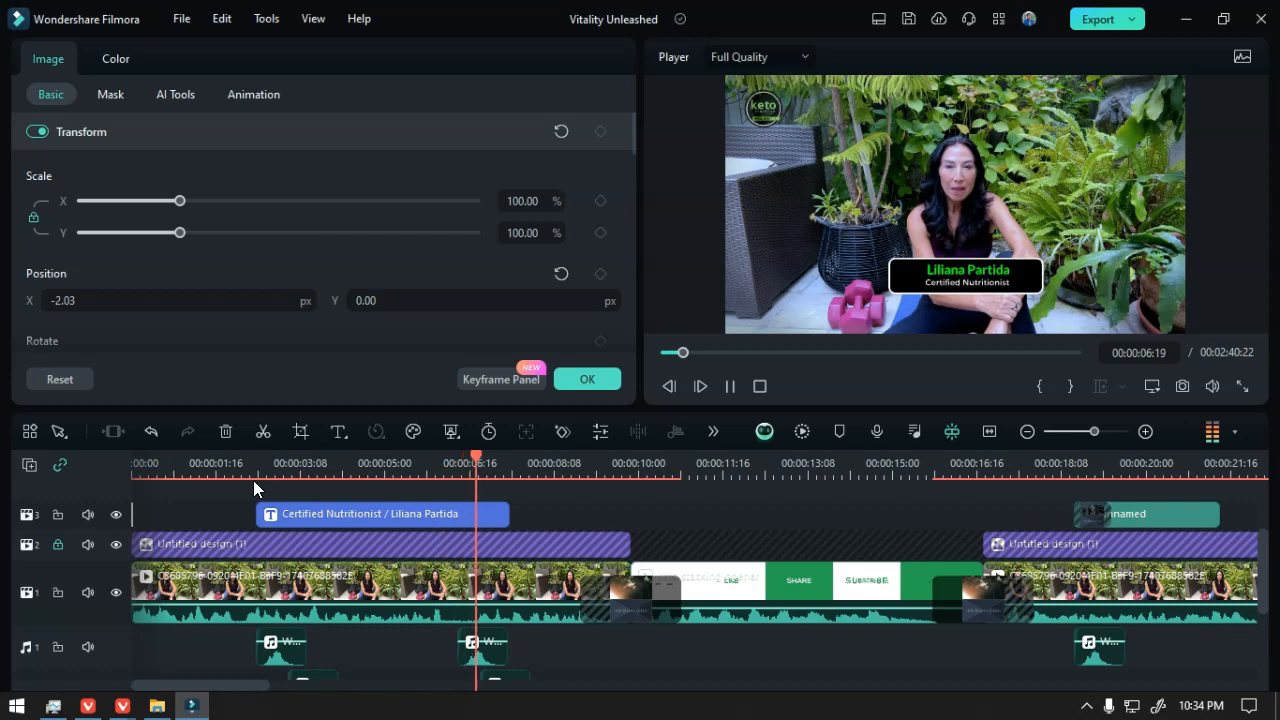
key(space)
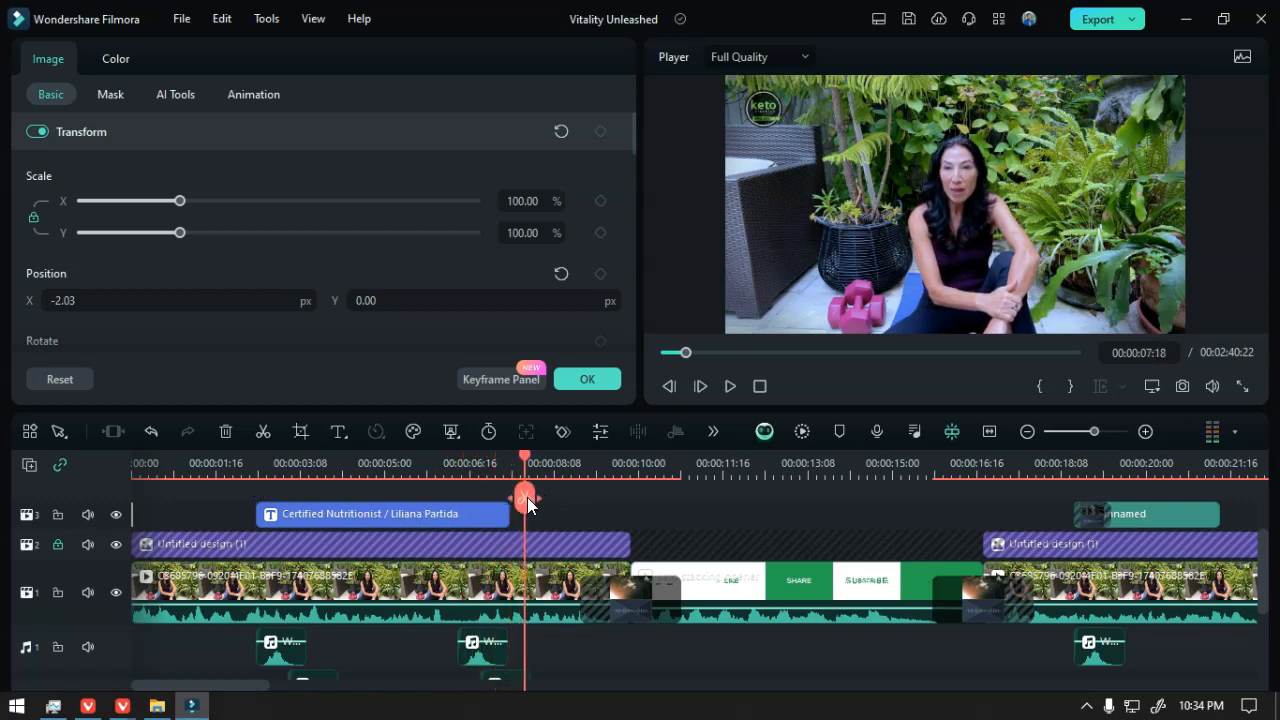
drag(527, 497, 232, 516)
key(space)
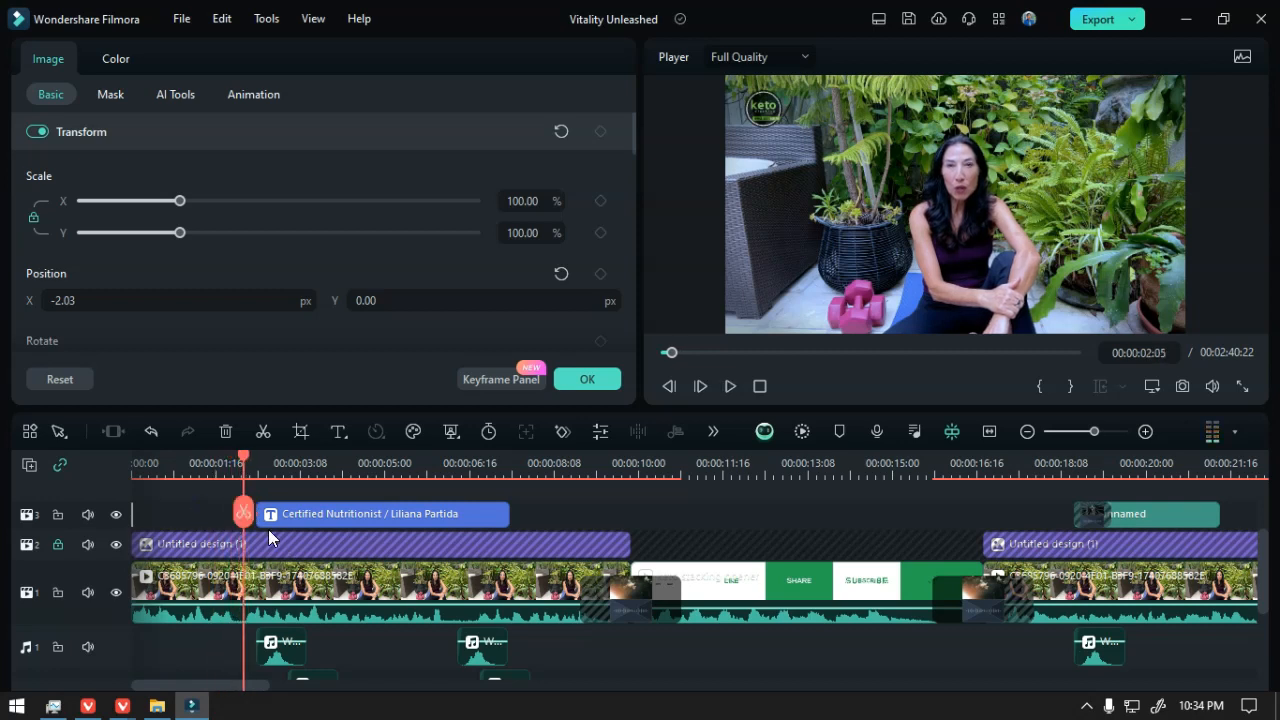
- Split the main video clip at about 00:00:02:06, just before the lower-third title begins
scroll(275, 598, up, 3)
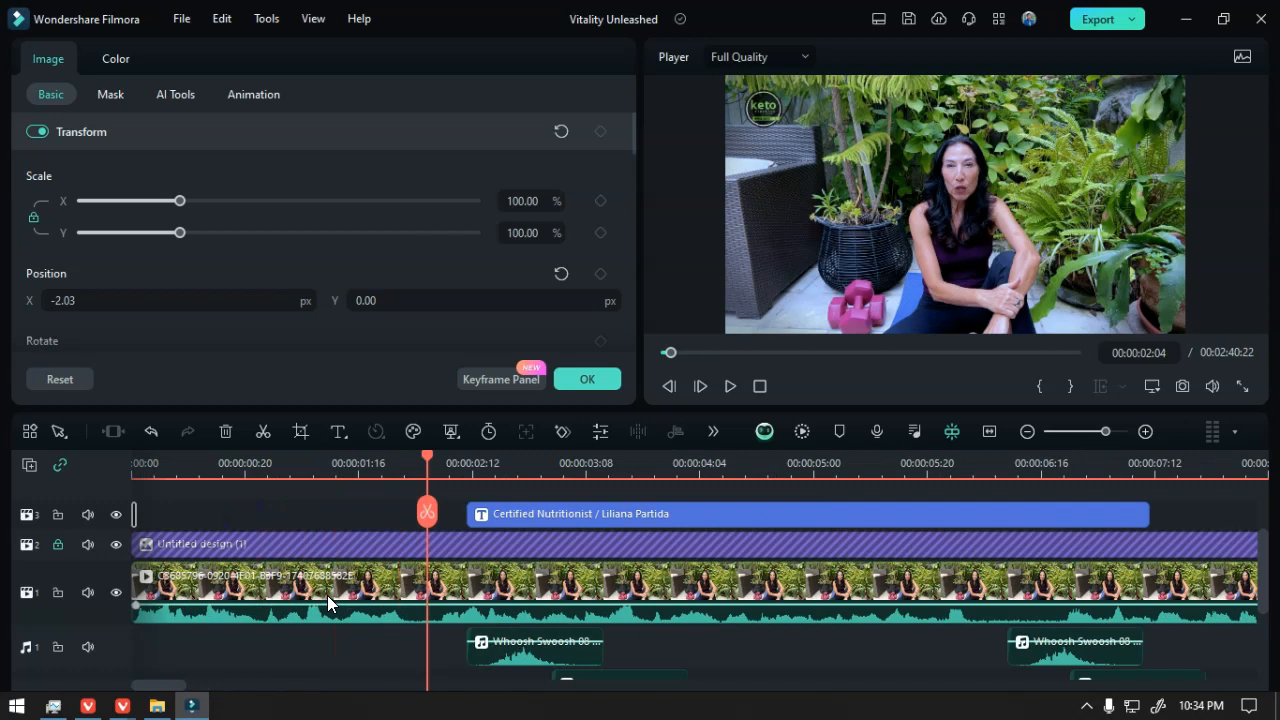
scroll(327, 598, up, 2)
mouse_move(520, 512)
mouse_down()
mouse_move(544, 516)
mouse_move(533, 515)
mouse_up()
click(533, 510)
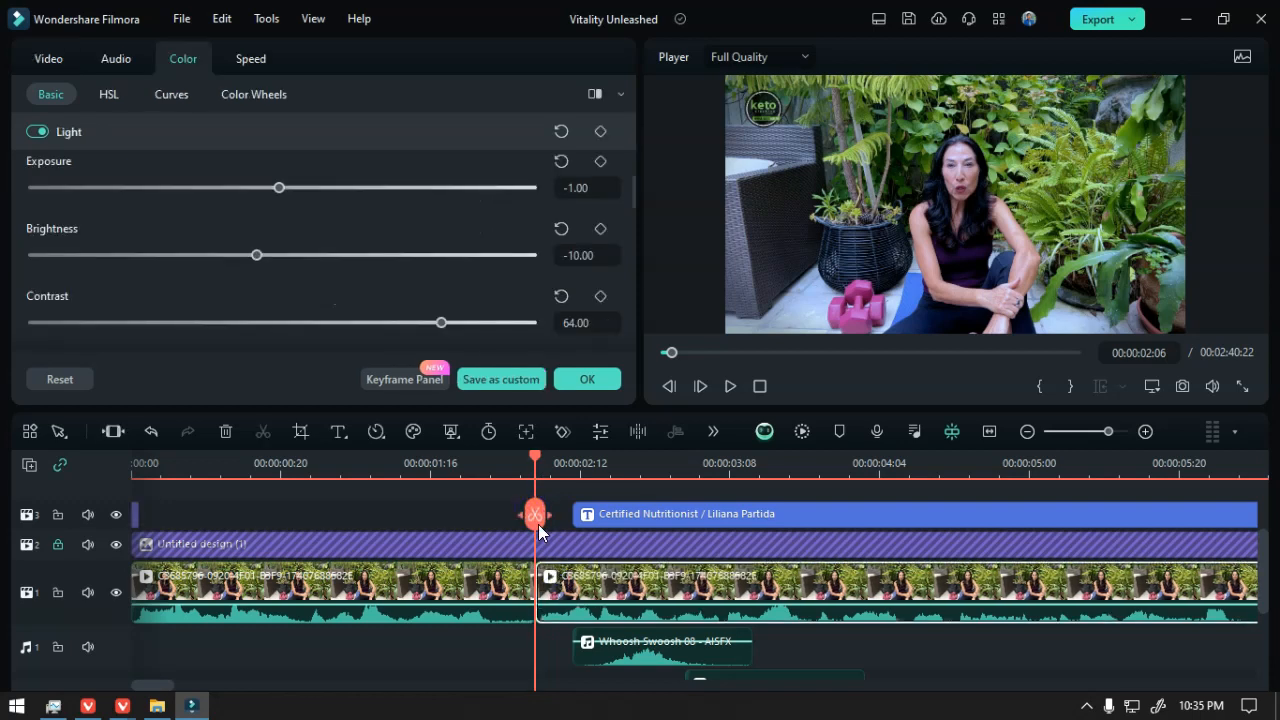
drag(538, 526, 550, 516)
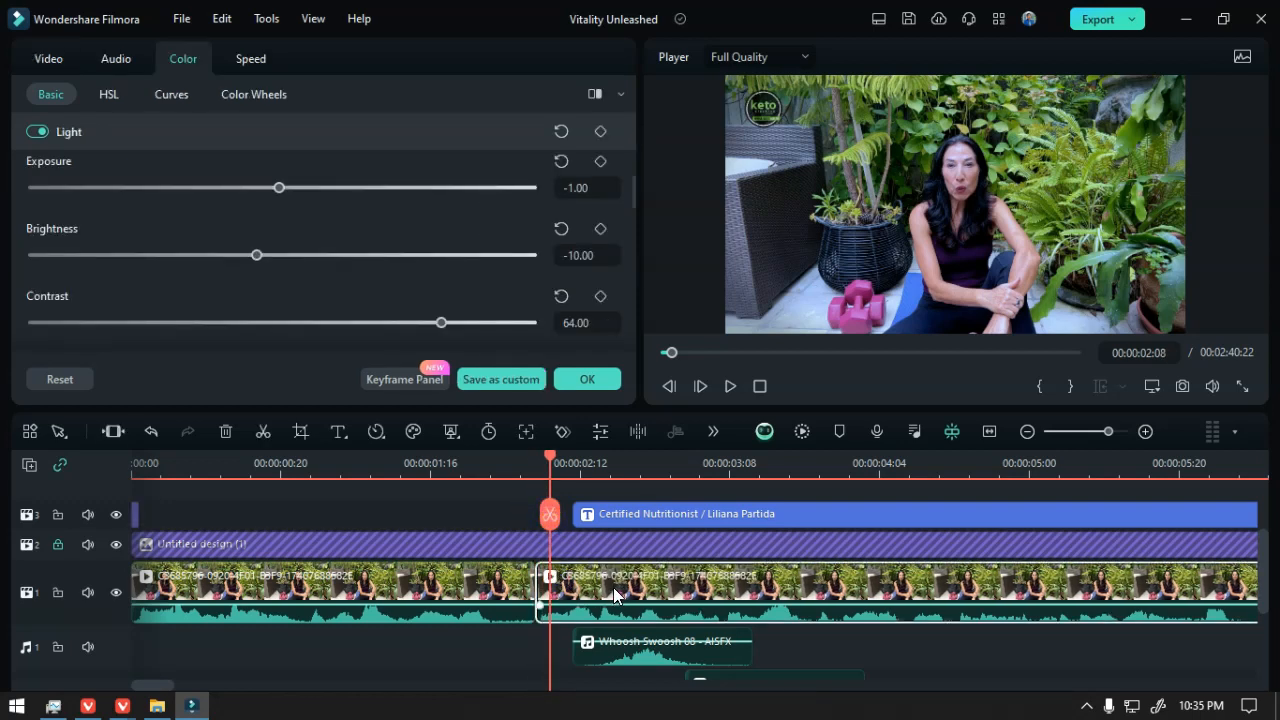
- Try to resize the clip segment after the split by its corners in the preview, and undo the resizing
click(823, 268)
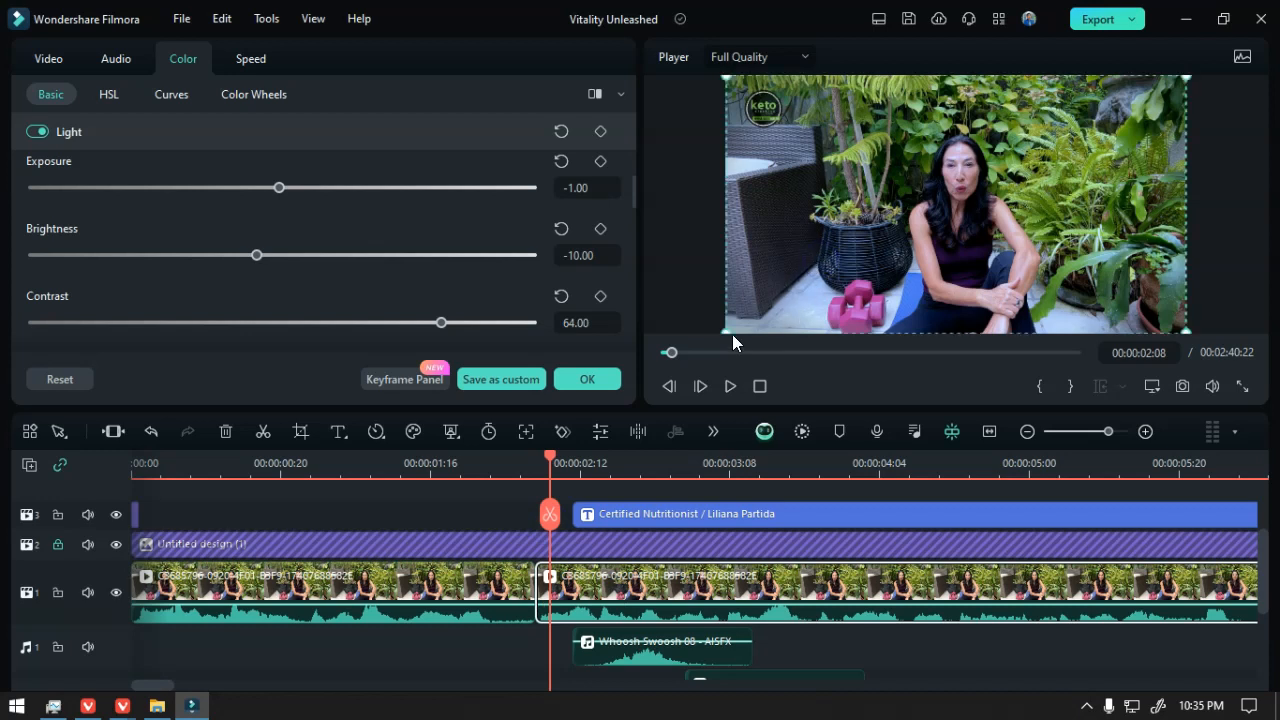
drag(727, 332, 673, 368)
key(ctrl+z)
drag(891, 172, 932, 164)
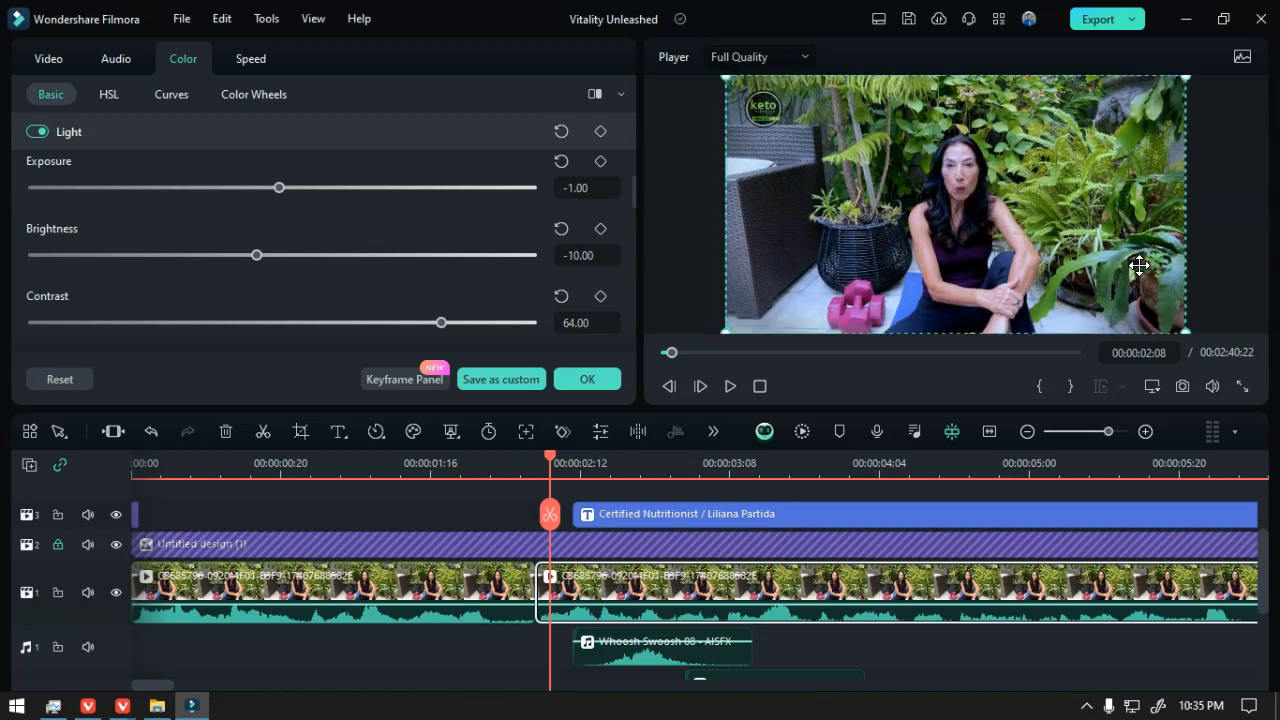
drag(1184, 329, 1152, 303)
drag(1122, 256, 1132, 261)
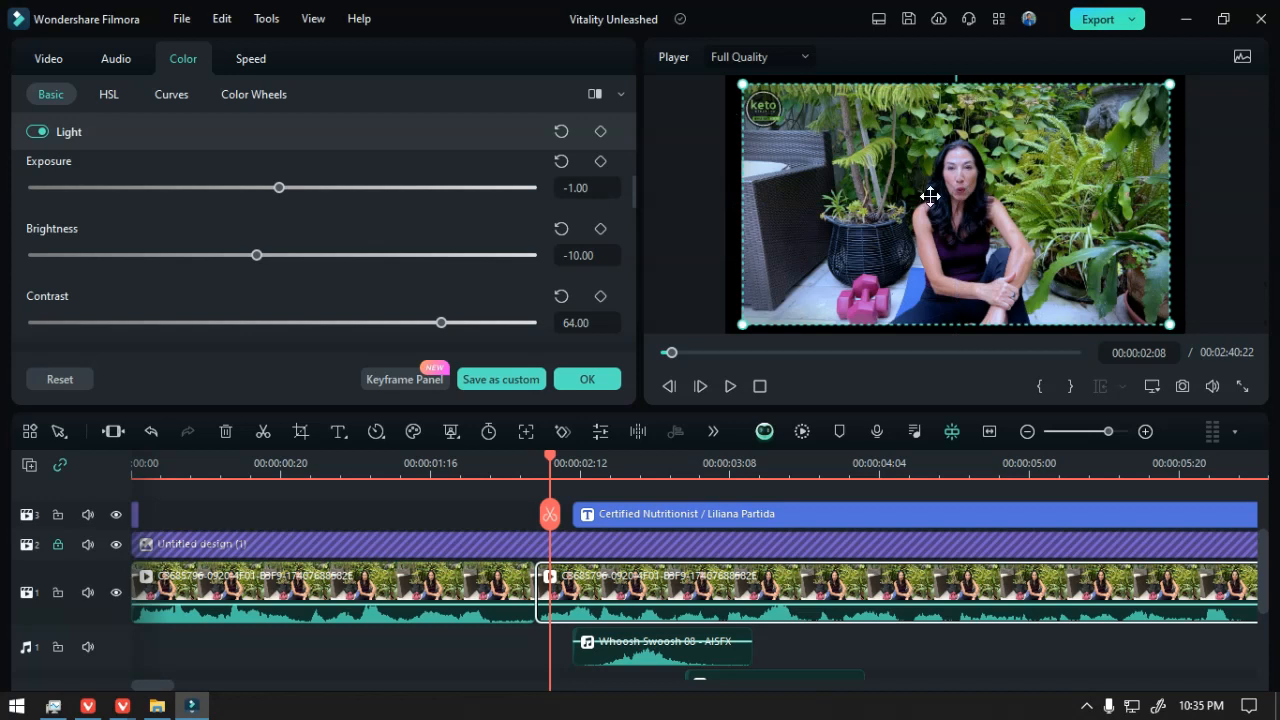
key(ctrl+z)
key(ctrl+z)
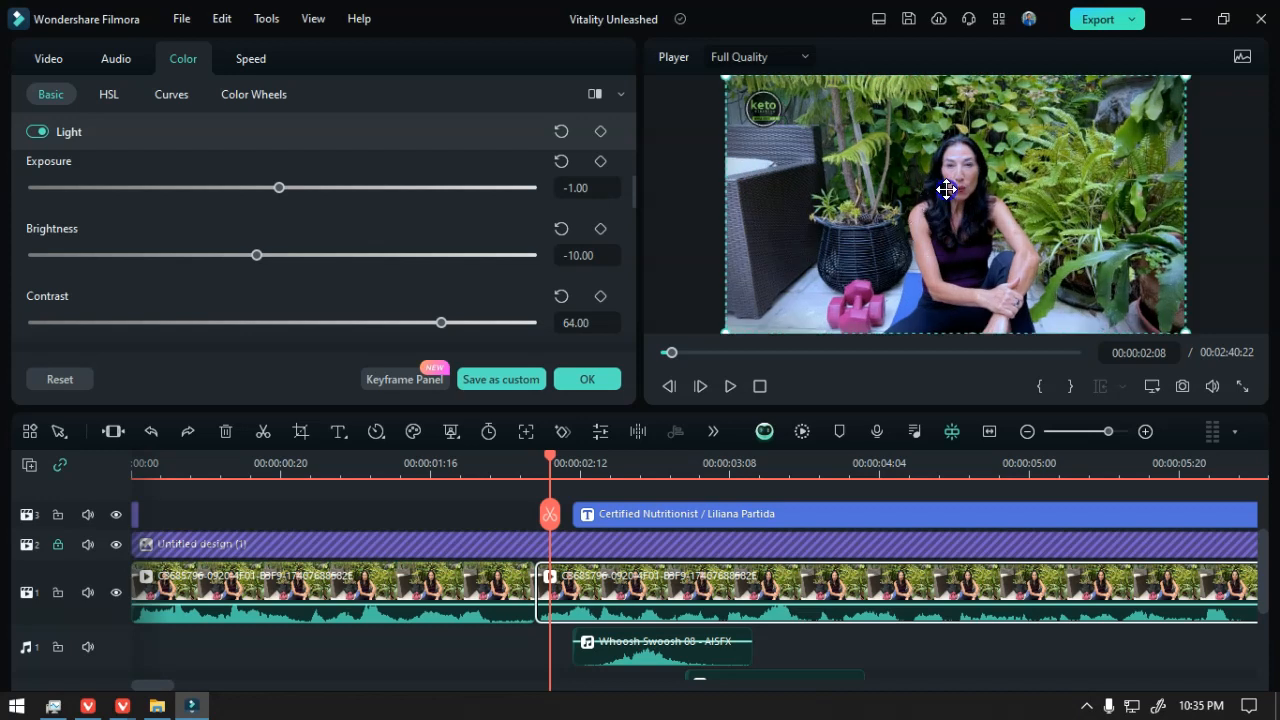
- Set the preview zoom level to 10%, and enlarge the preview while keeping some empty space around the whole frame
drag(898, 156, 906, 167)
mouse_move(838, 186)
mouse_down()
mouse_move(992, 224)
mouse_move(861, 166)
mouse_move(800, 158)
mouse_move(836, 163)
mouse_up()
click(1153, 387)
mouse_move(1117, 484)
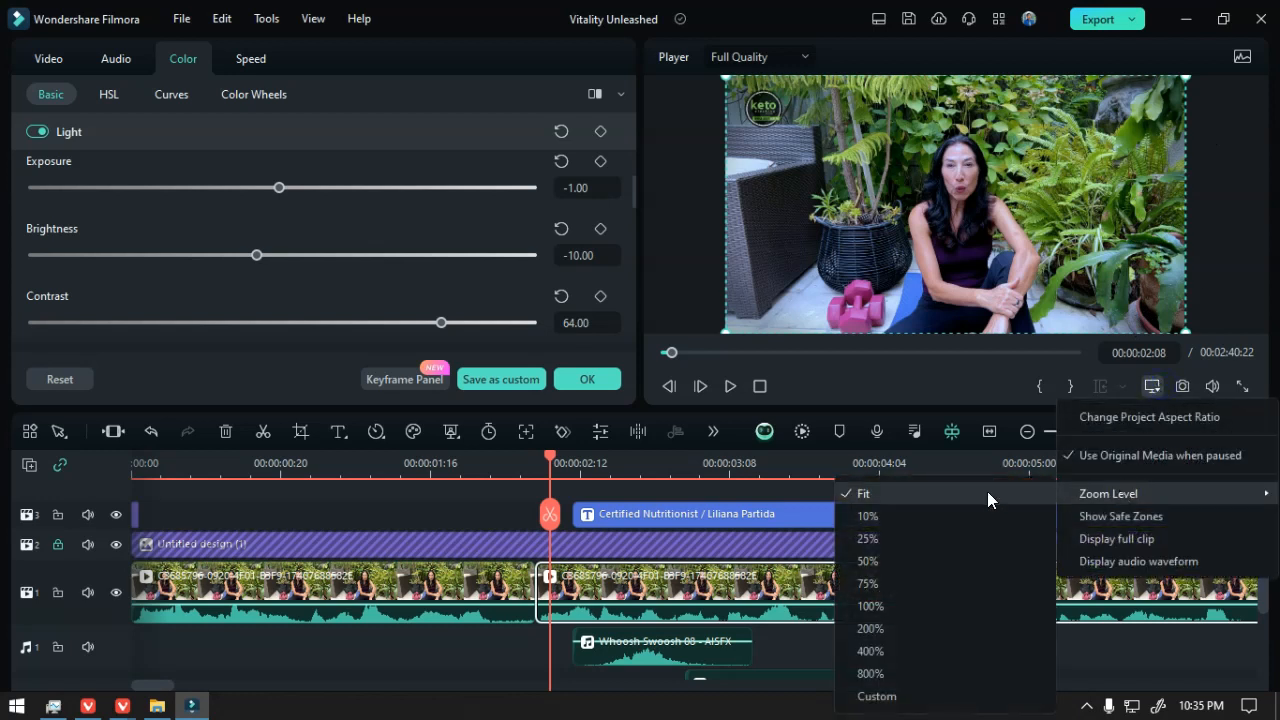
click(930, 541)
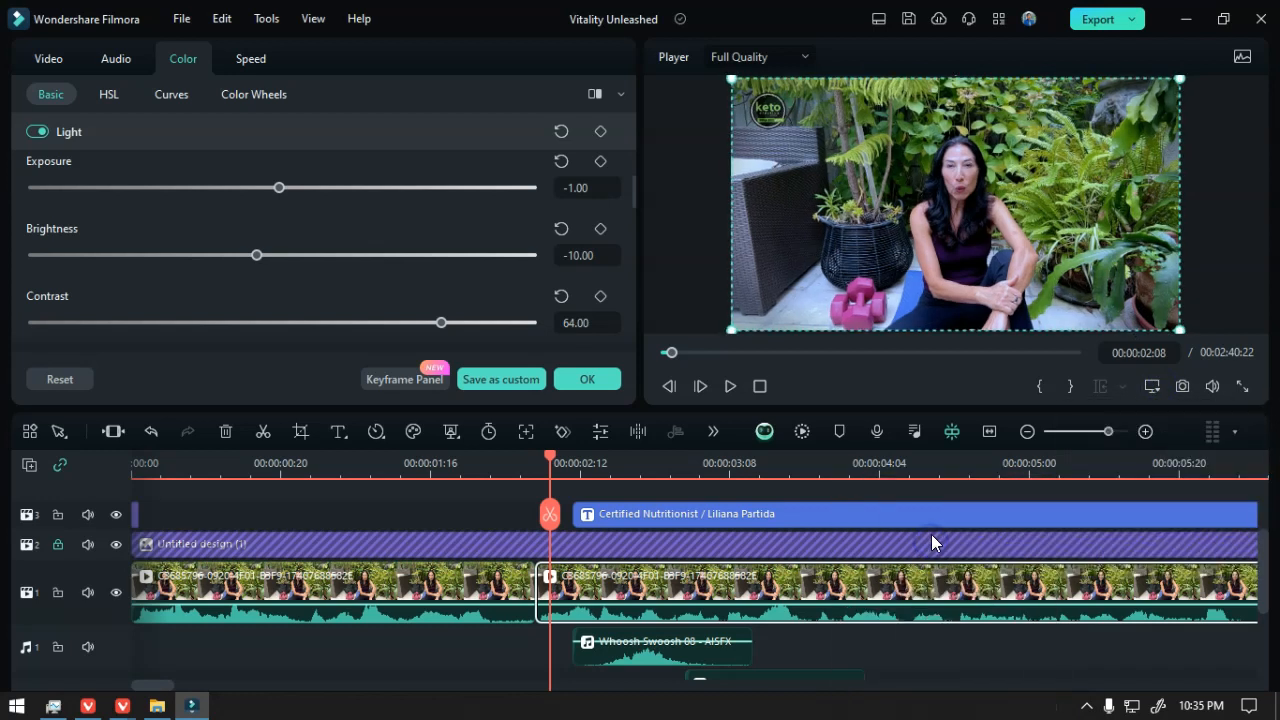
click(1155, 387)
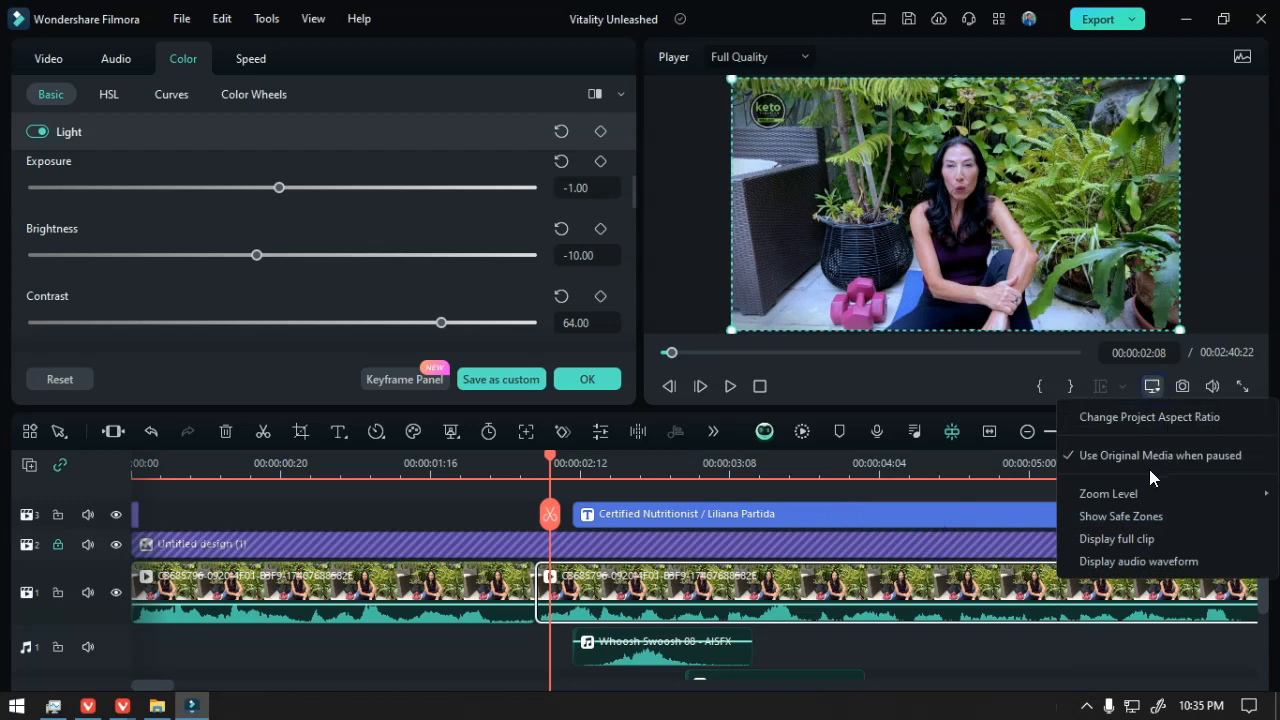
mouse_move(1132, 488)
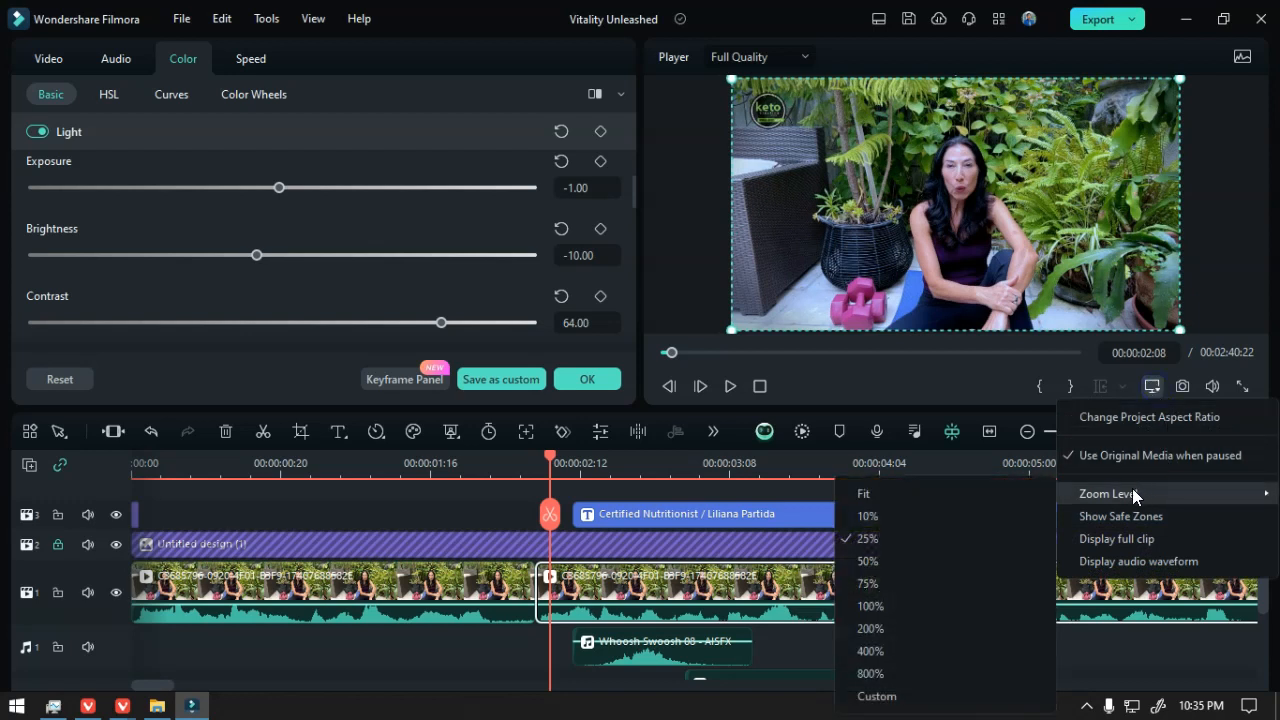
click(905, 518)
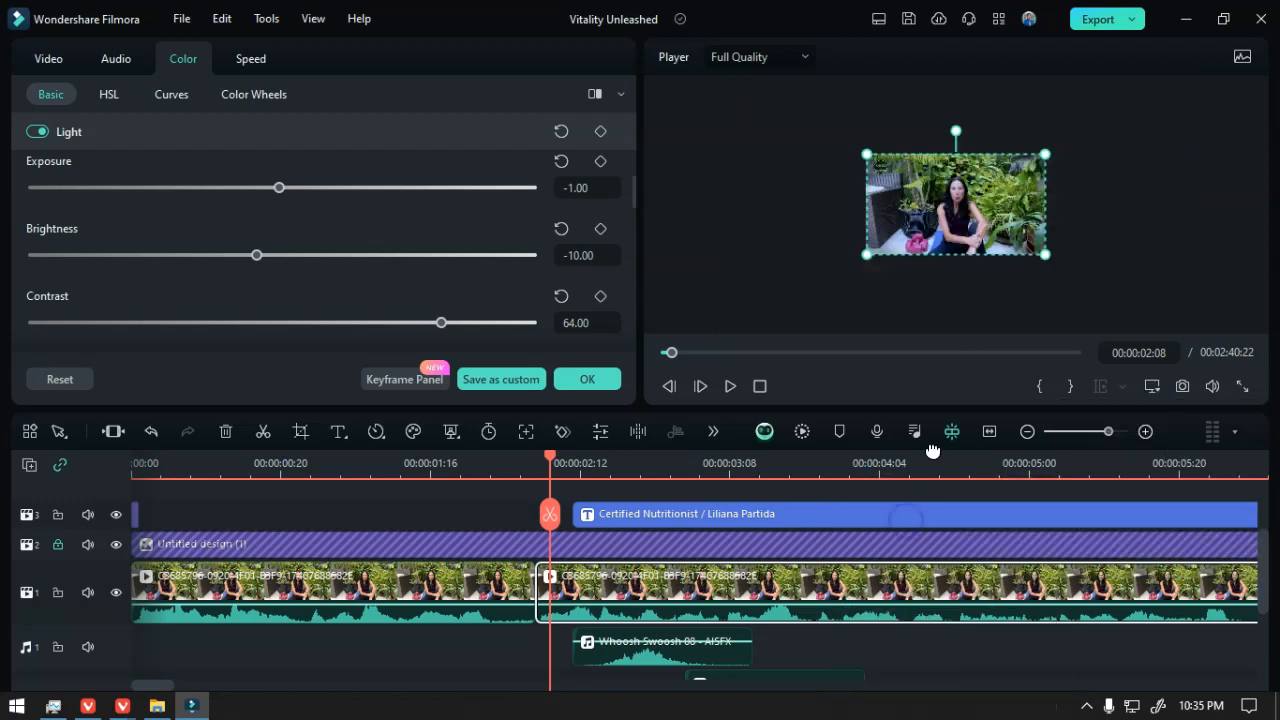
click(1075, 201)
scroll(1018, 246, up, 2)
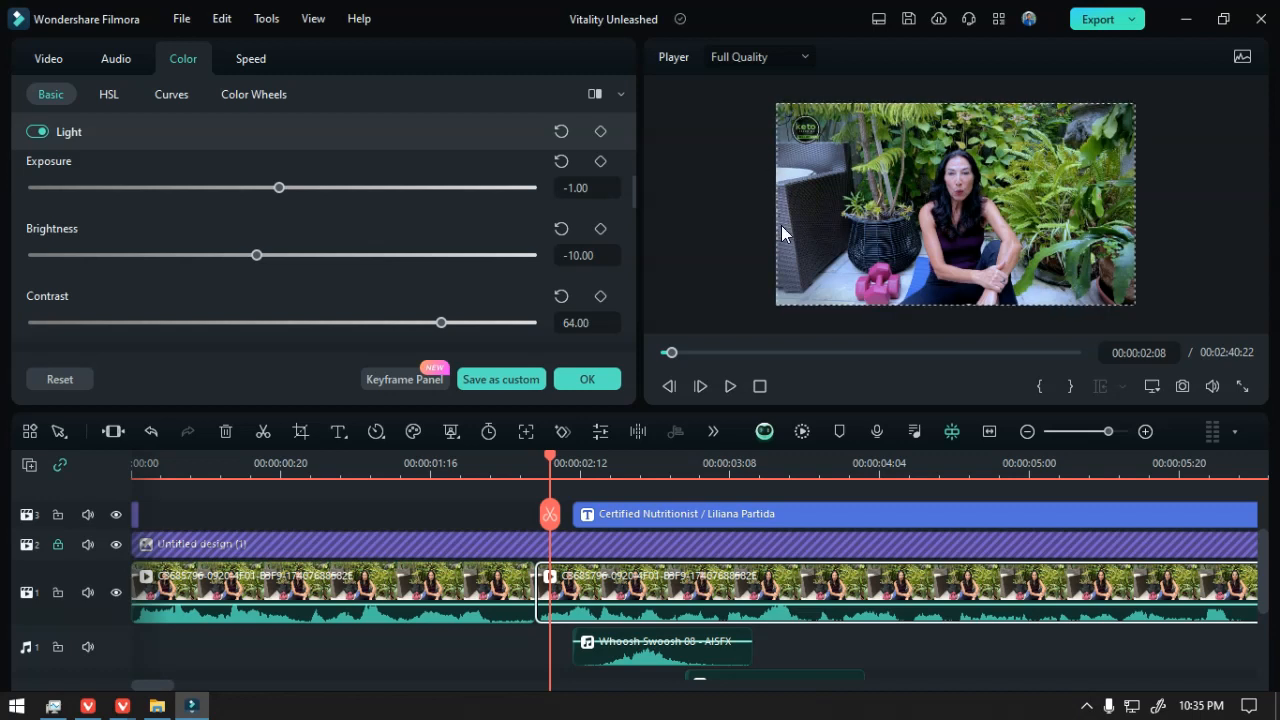
- Try shifting the clip segment downward in the preview, and move it back to fill the frame
click(898, 210)
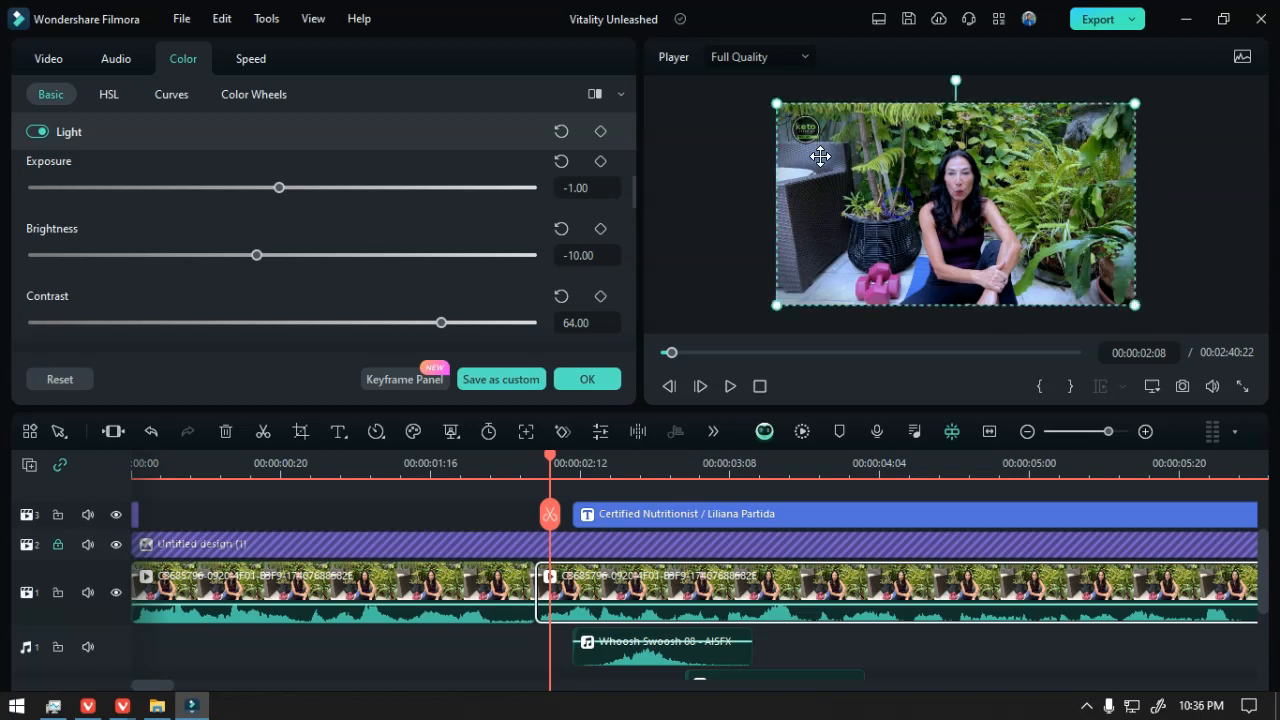
drag(930, 162, 932, 187)
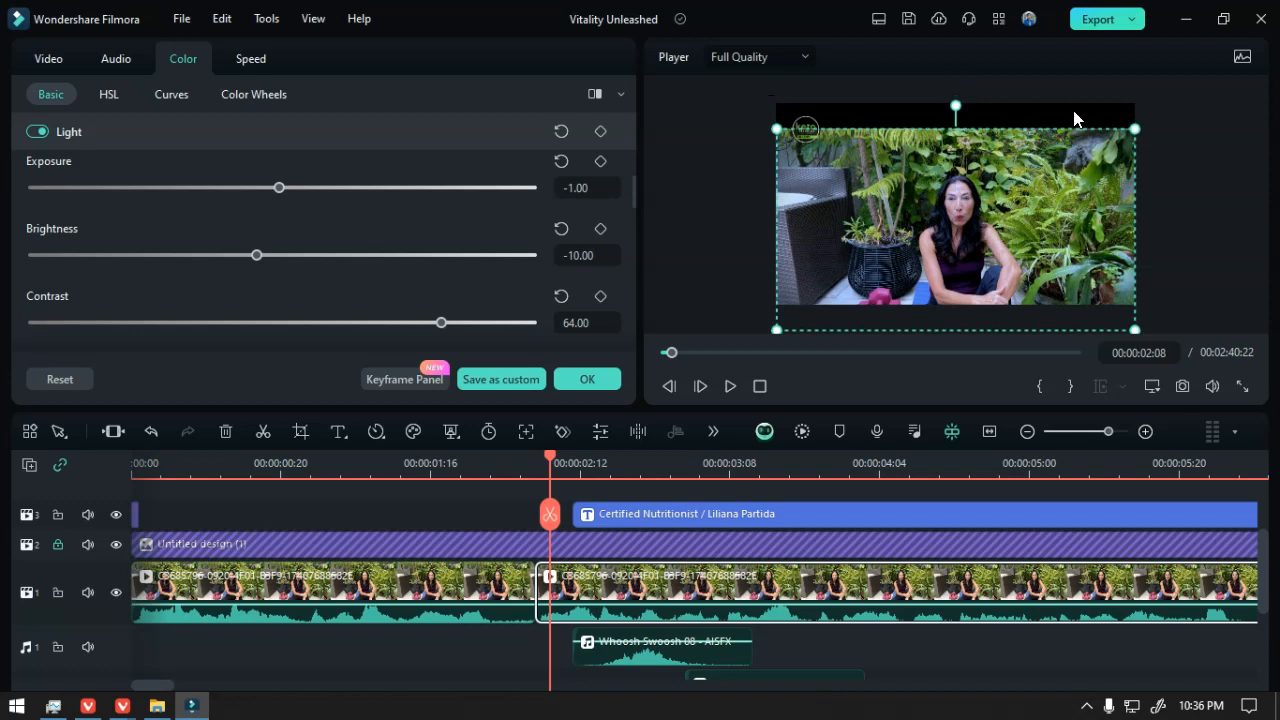
drag(1076, 211, 1069, 188)
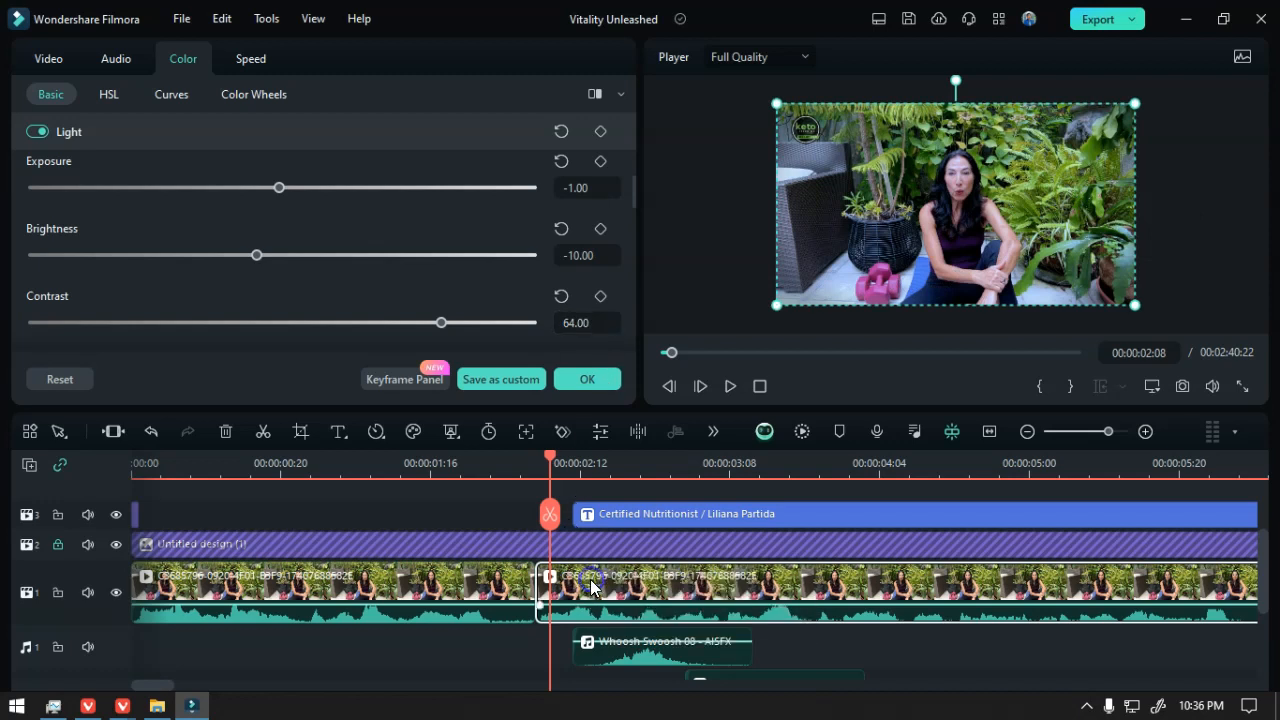
- Crop the segment after the split to about 1290 x 726 at 16:9, framing the speaker more closely
drag(550, 518, 560, 515)
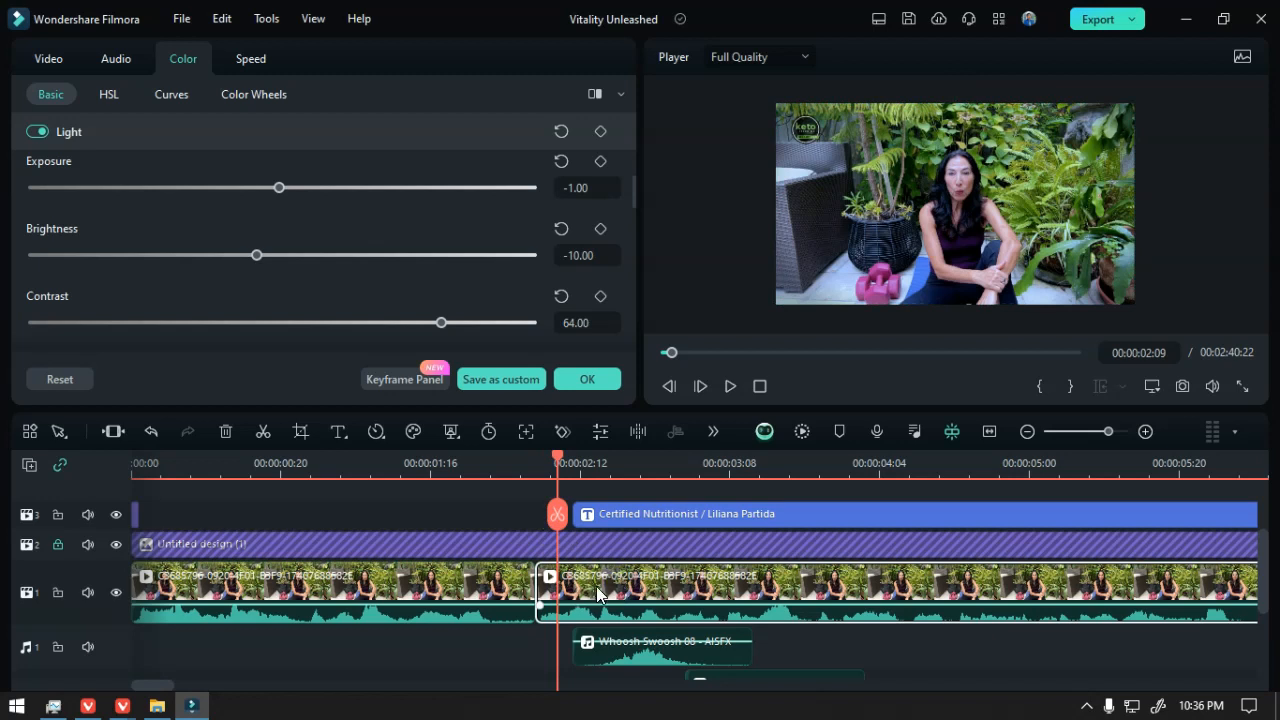
click(300, 432)
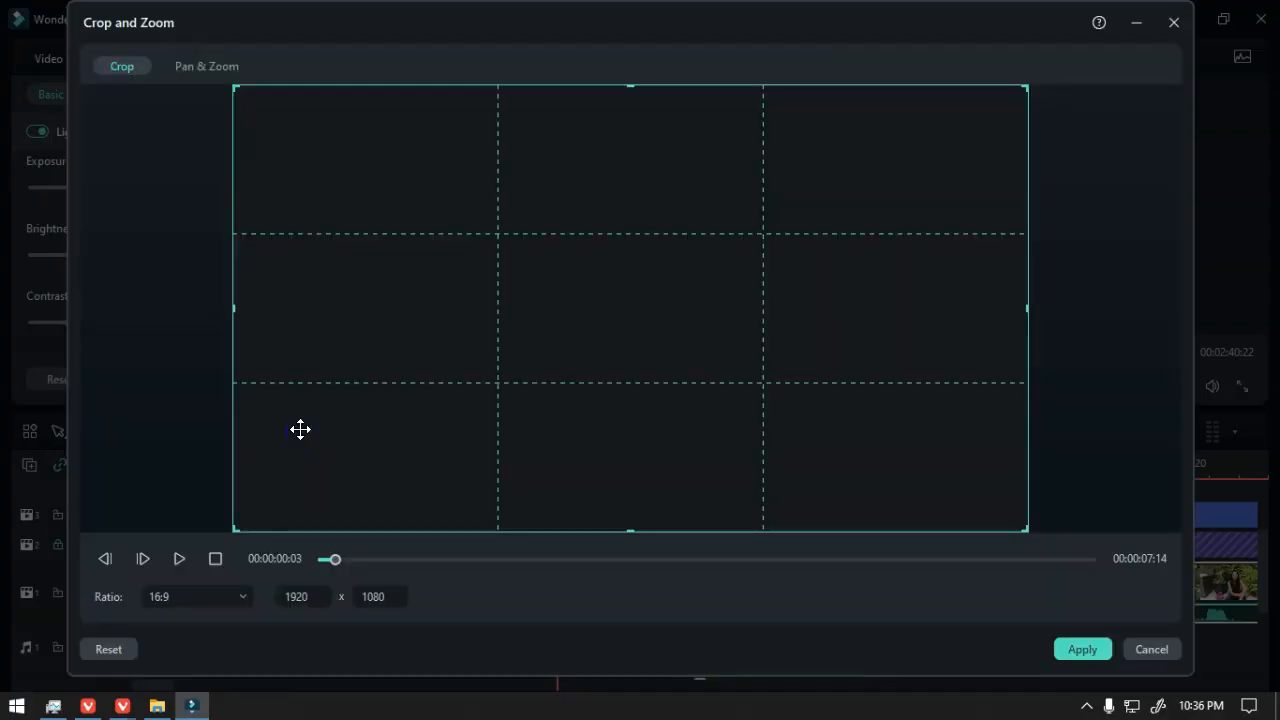
drag(1025, 100, 767, 232)
drag(694, 294, 838, 209)
click(1082, 649)
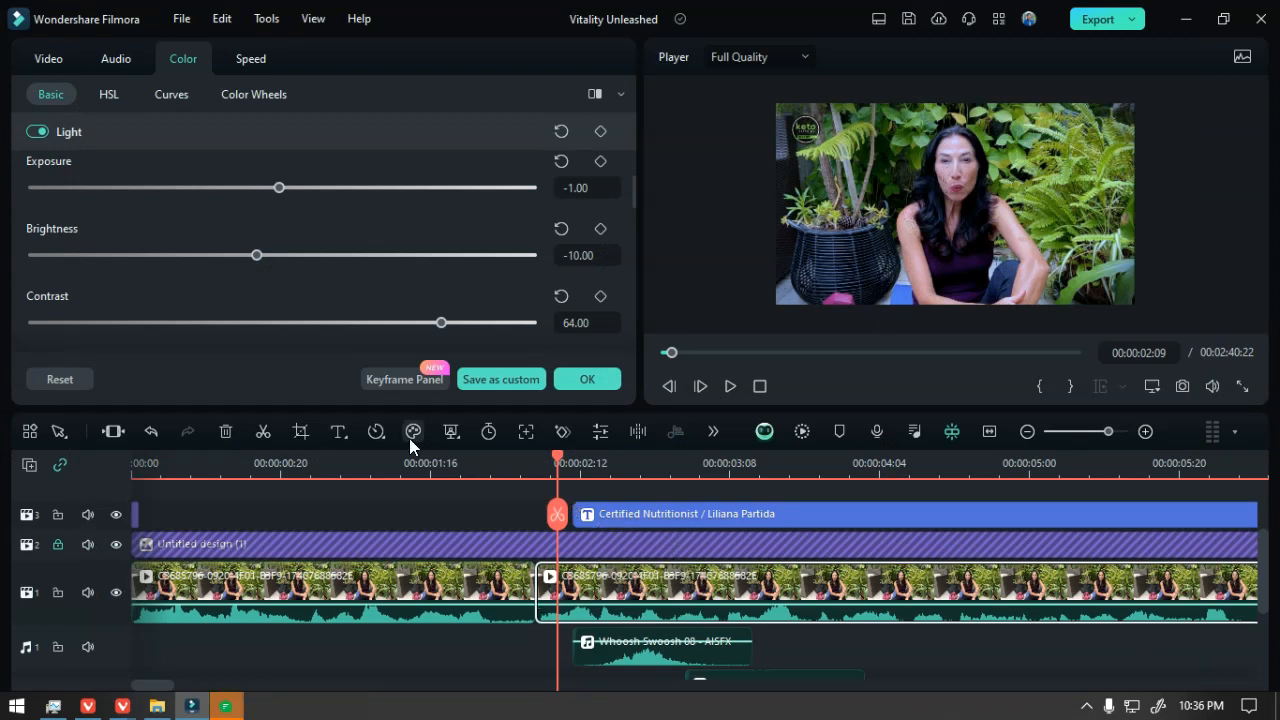
- Reopen the segment's crop, shift the crop frame slightly to recentre the speaker, and apply it
click(300, 437)
mouse_move(669, 334)
mouse_down()
mouse_move(650, 333)
mouse_move(667, 338)
mouse_up()
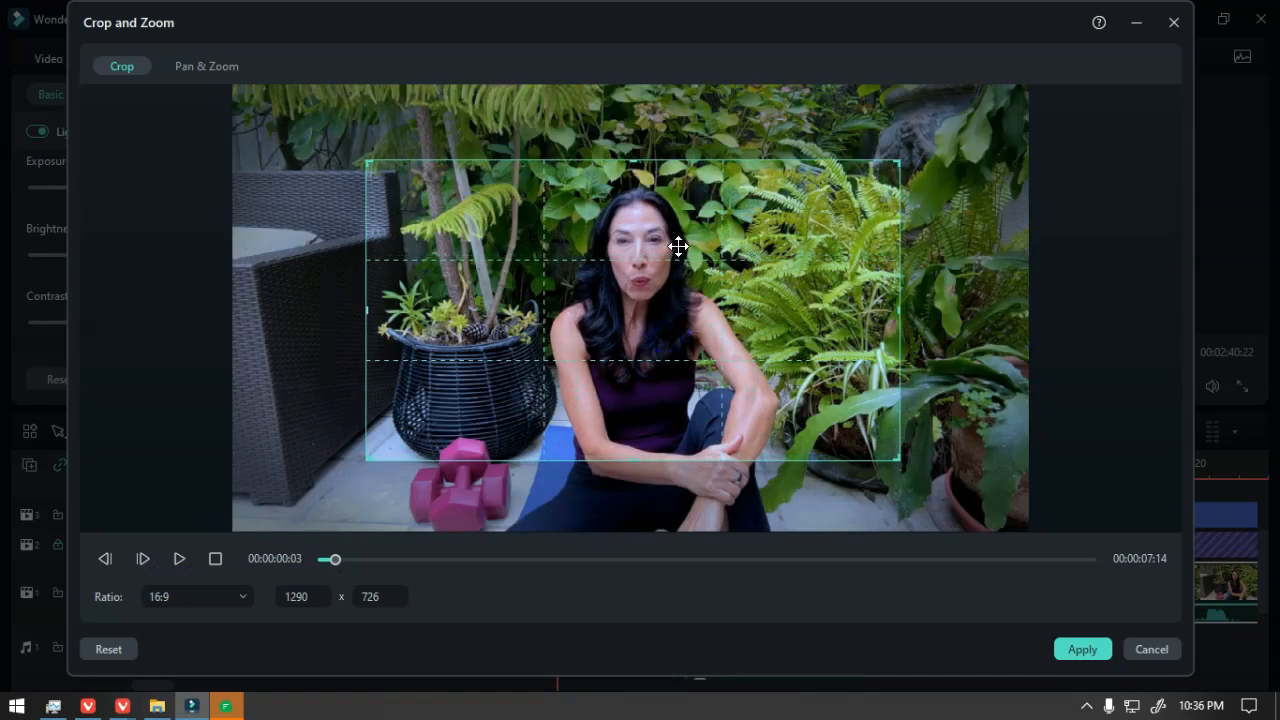
mouse_move(628, 293)
mouse_down()
mouse_move(640, 300)
mouse_move(628, 290)
mouse_move(628, 308)
mouse_move(628, 289)
mouse_move(630, 304)
mouse_up()
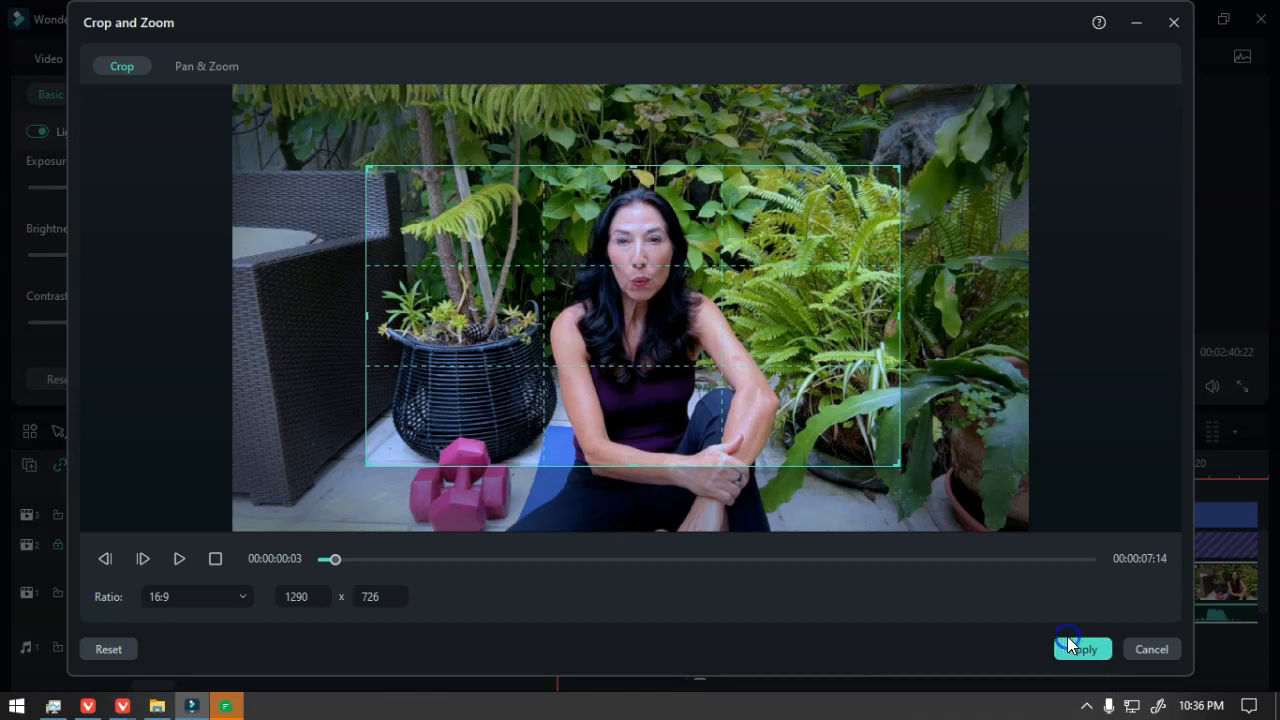
click(1075, 647)
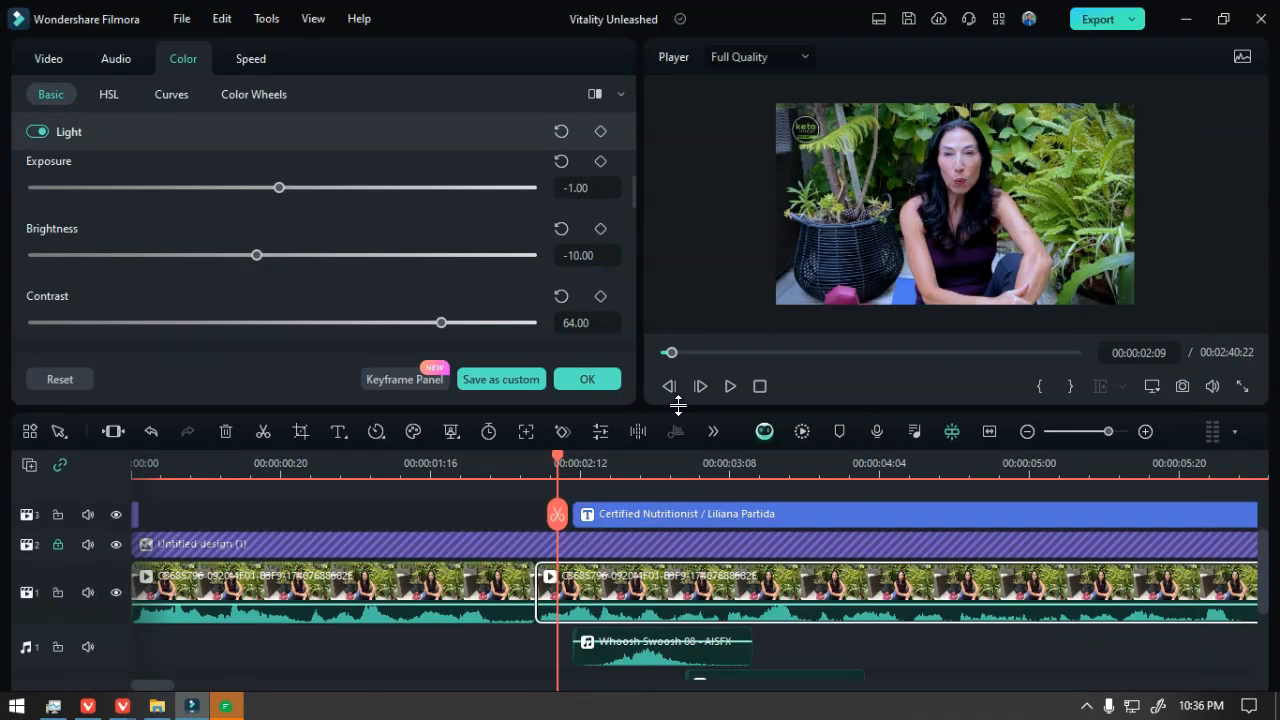
- Play from just before the split through the closer framing and the Like, Share, Subscribe section to the next overlay clip
click(516, 463)
click(730, 387)
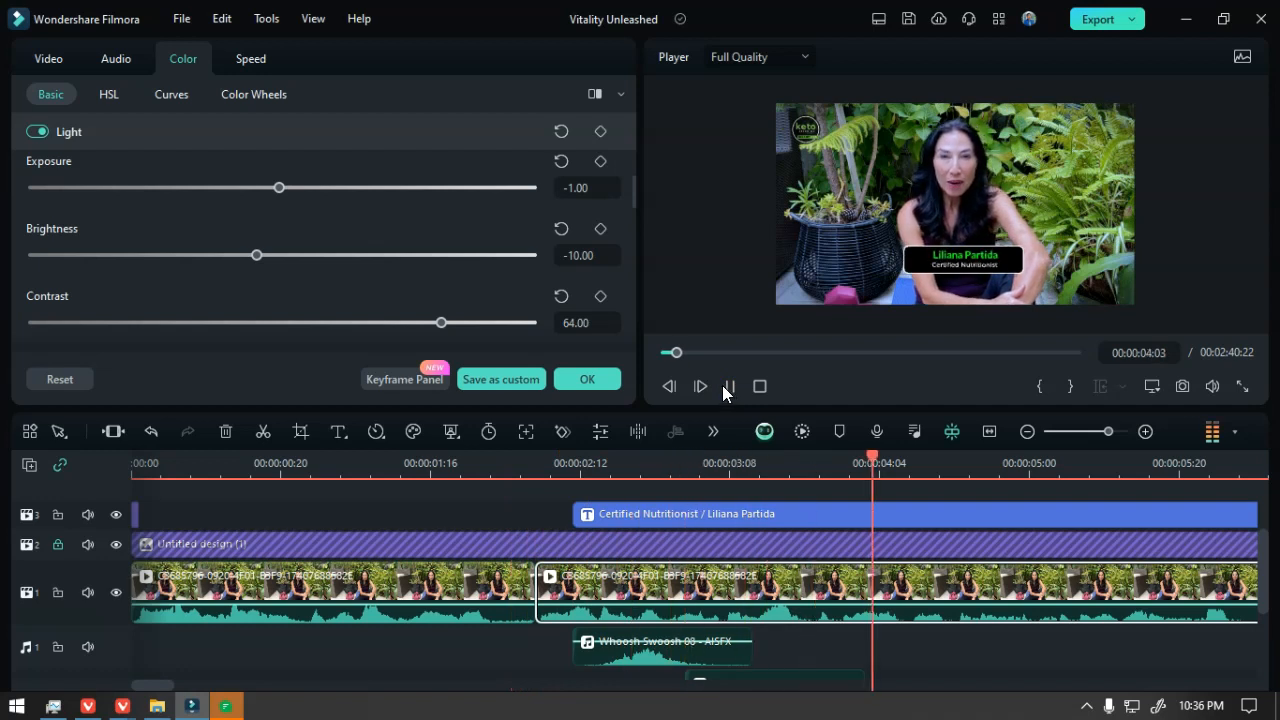
click(728, 387)
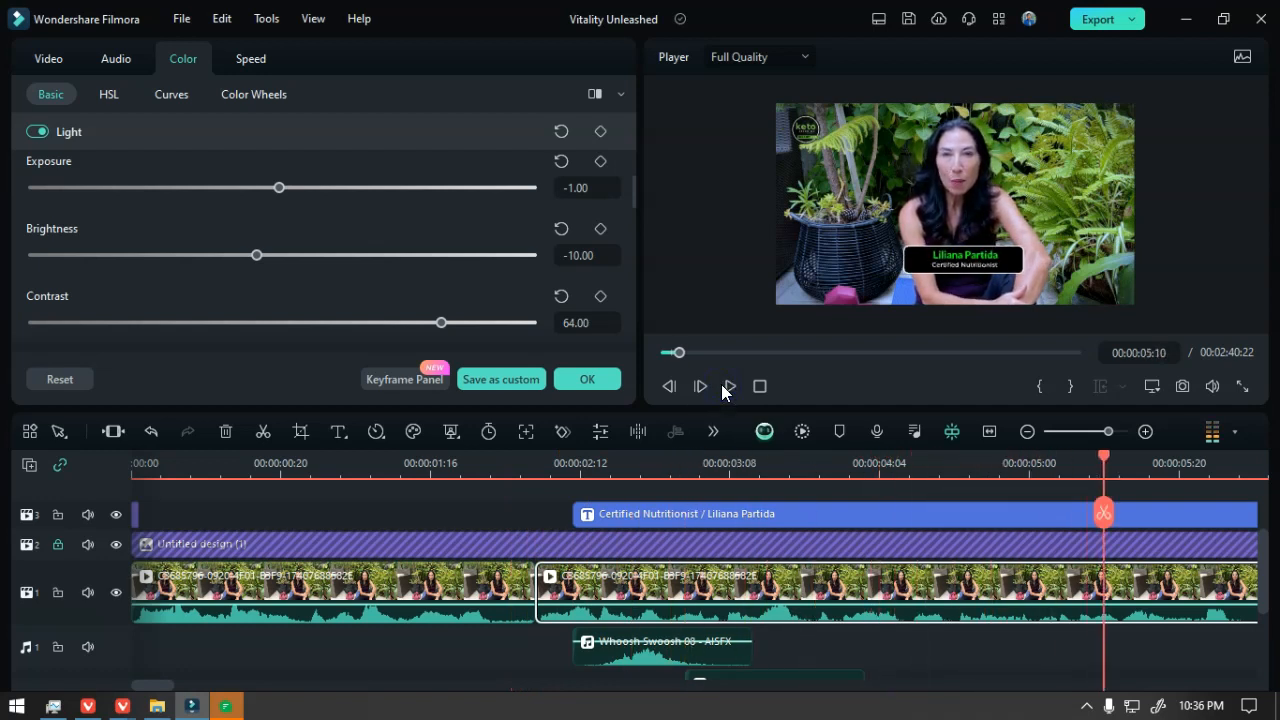
drag(709, 473, 707, 474)
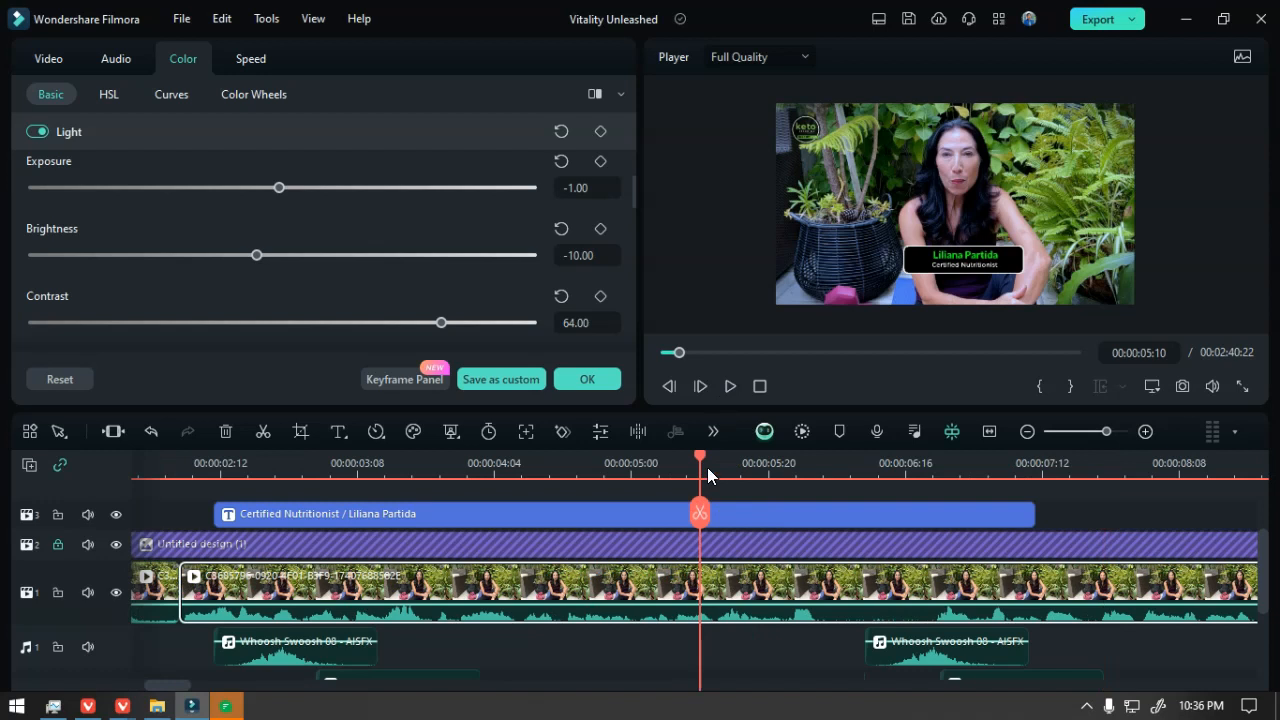
click(731, 388)
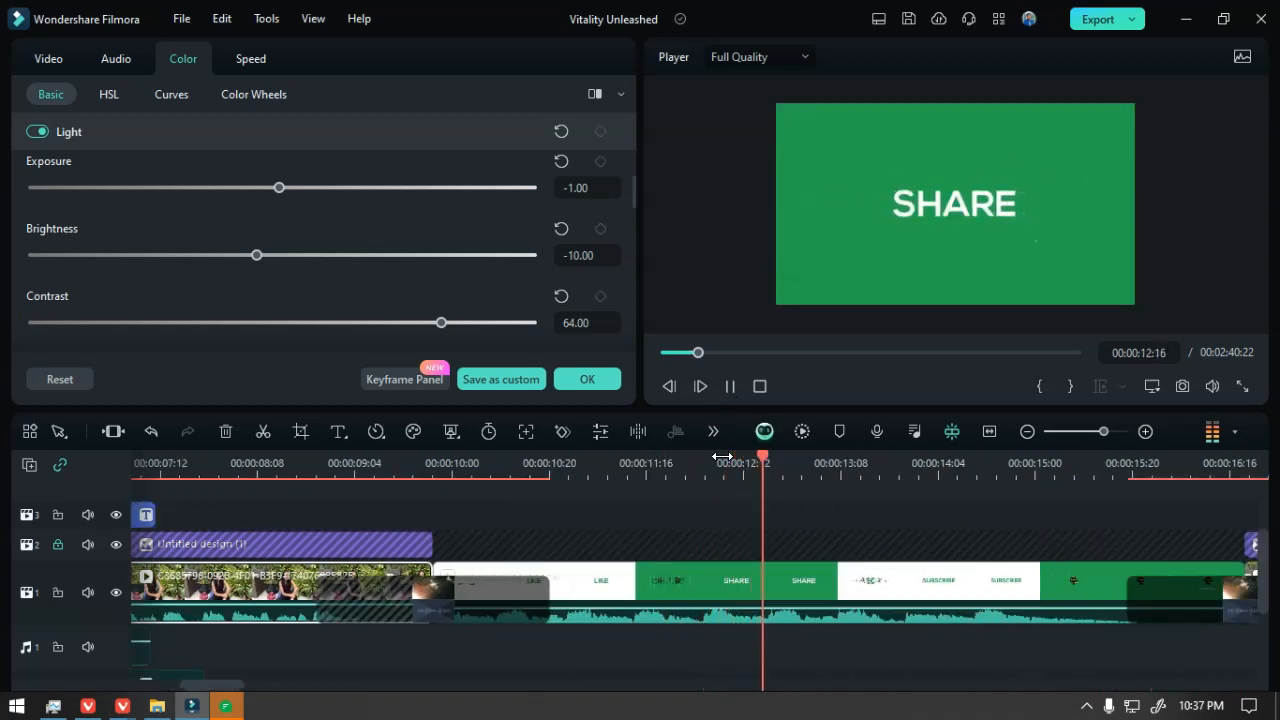
drag(721, 458, 717, 455)
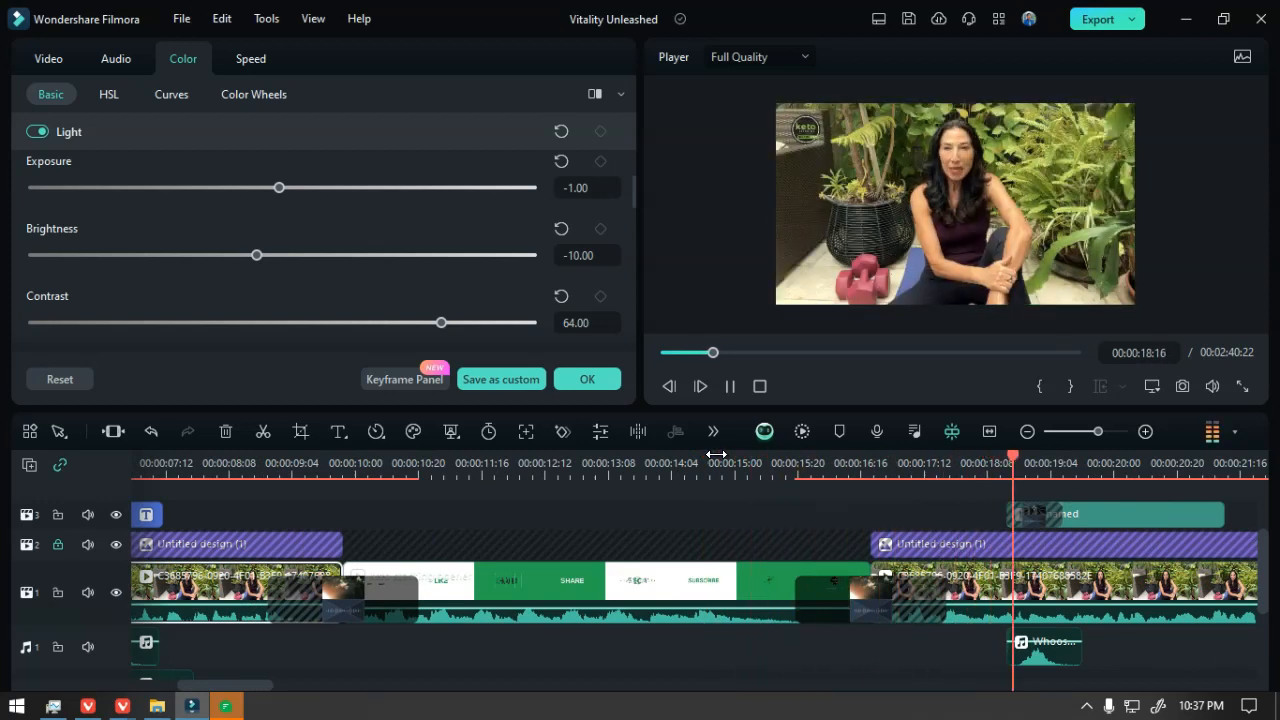
- Save the project and replay the overlay clip's entrance from about 00:00:18
key(ctrl+s)
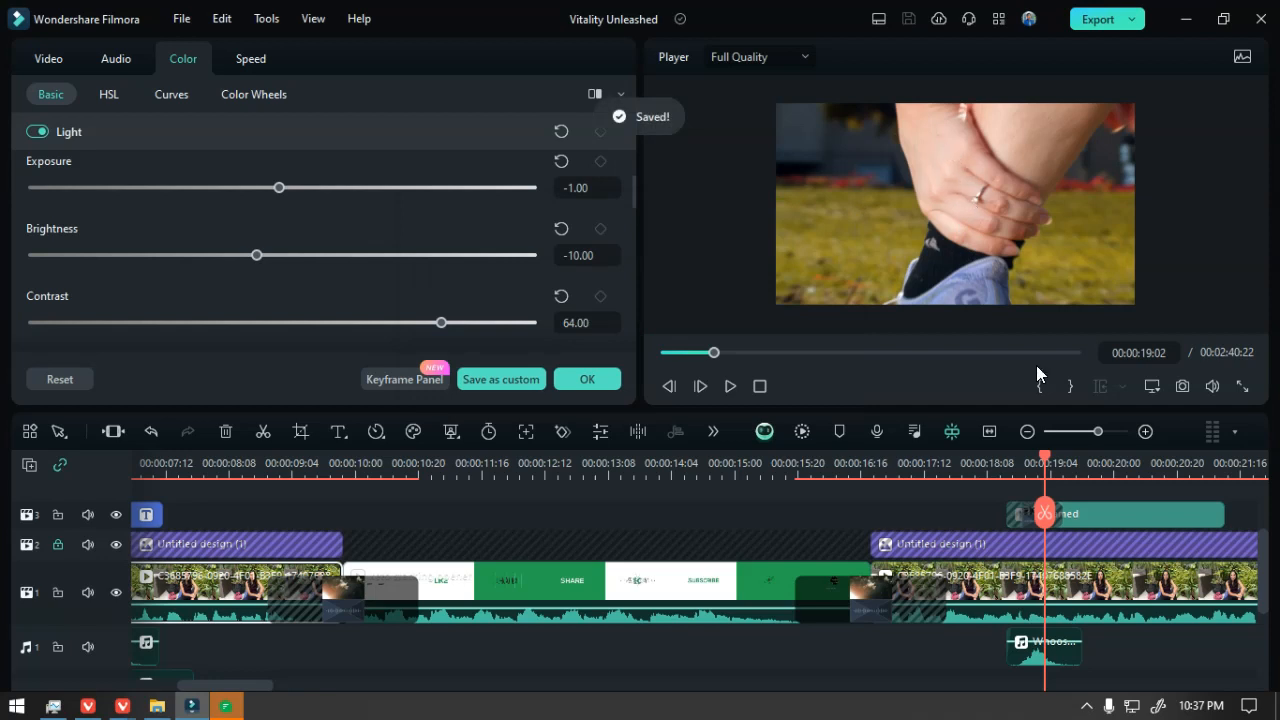
click(1006, 466)
key(space)
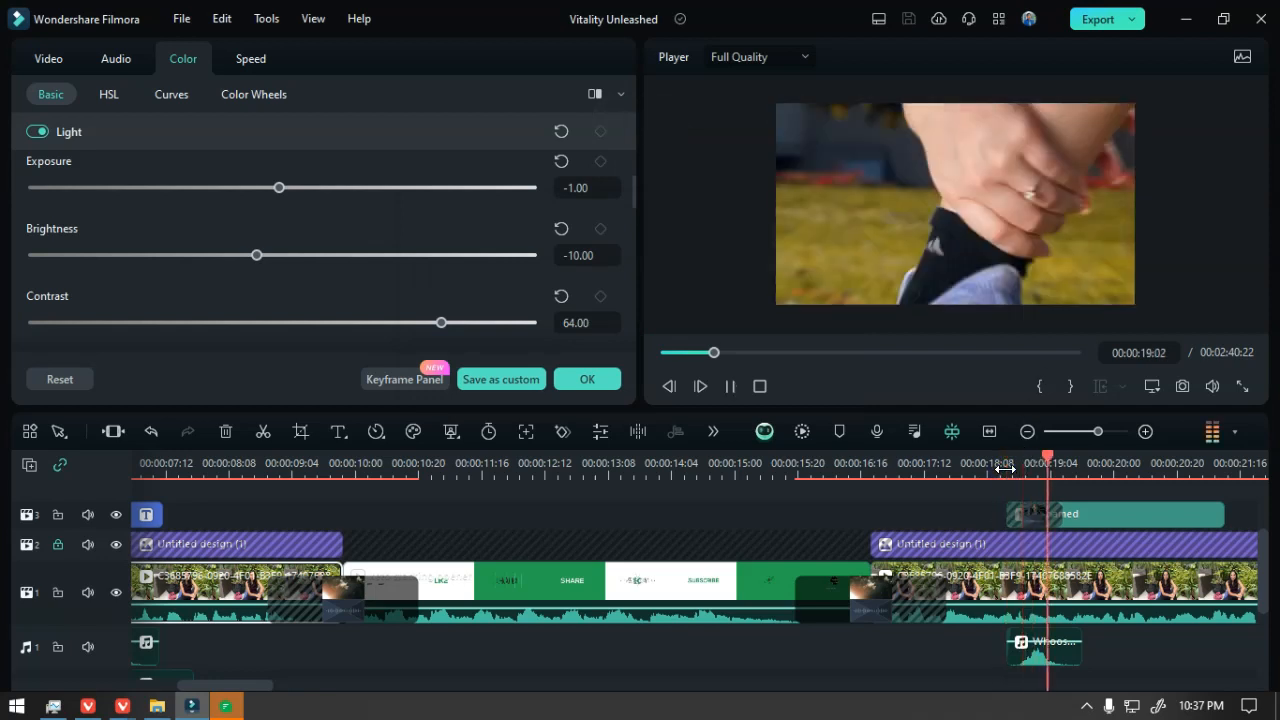
- Stop the playback and copy the effects of the colour-corrected speaker clip just before the Like, Share, Subscribe section
key(space)
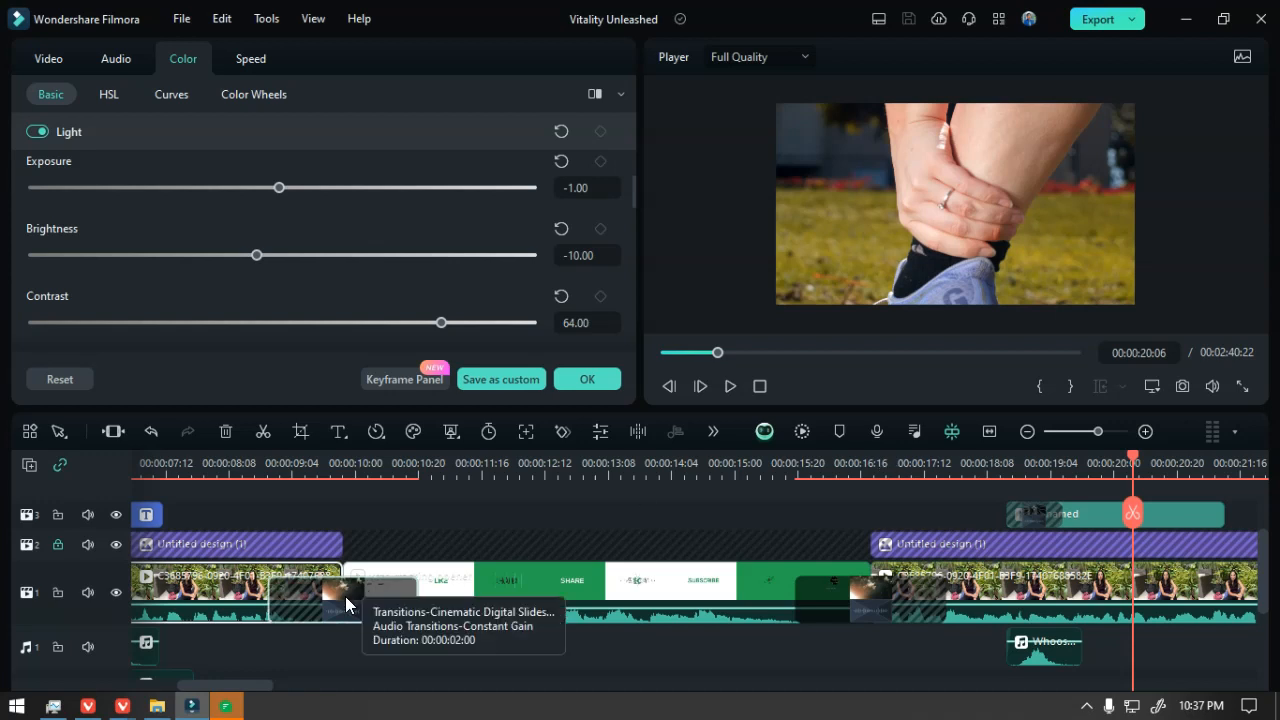
right_click(201, 582)
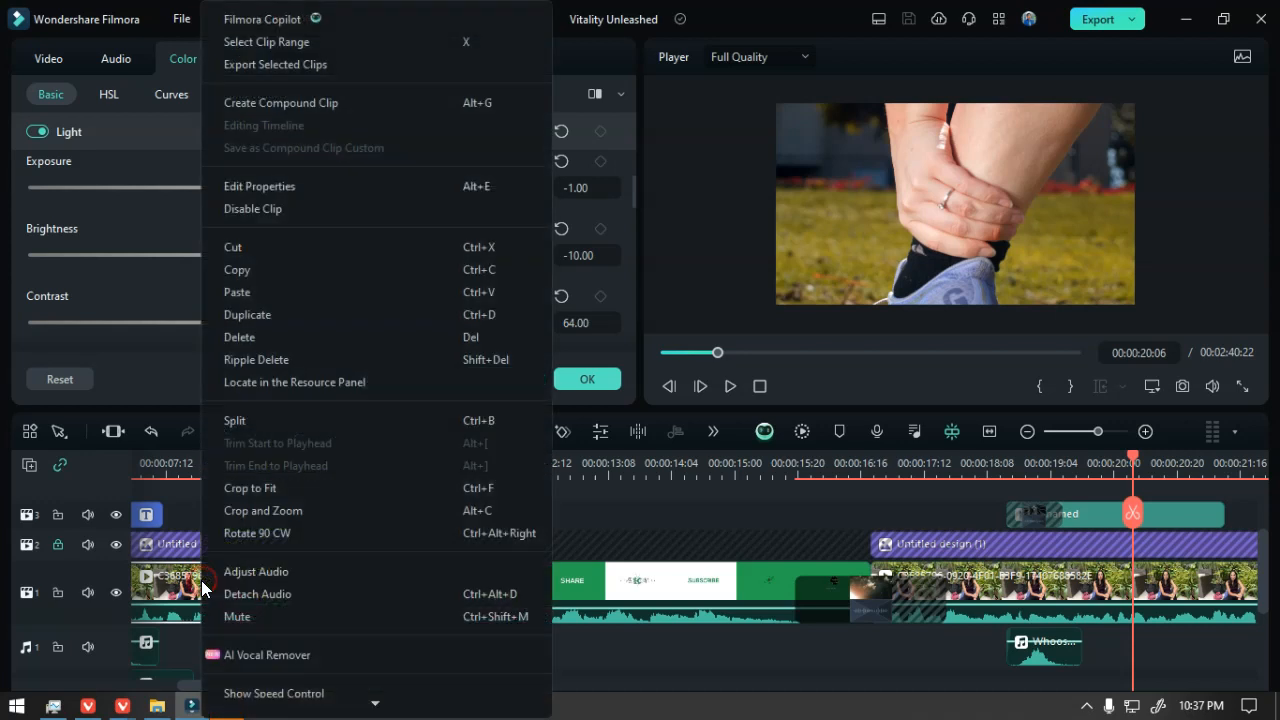
scroll(290, 530, down, 3)
scroll(295, 545, down, 2)
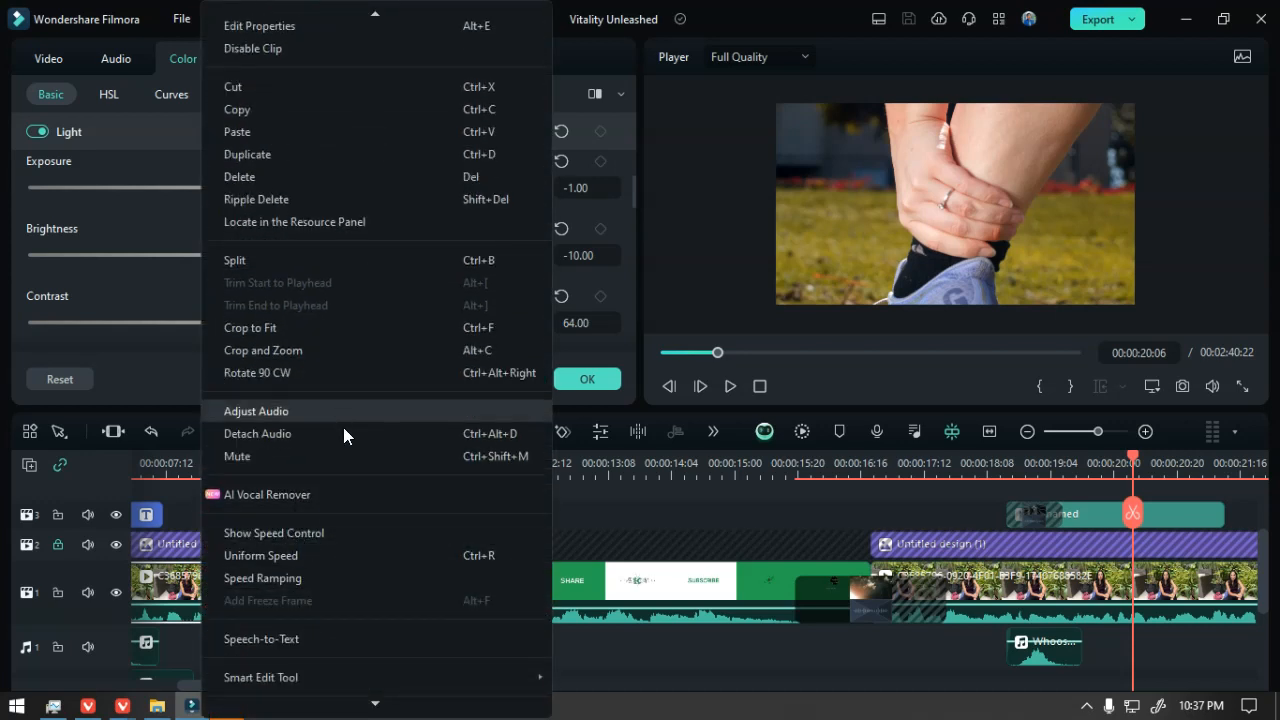
scroll(349, 445, down, 4)
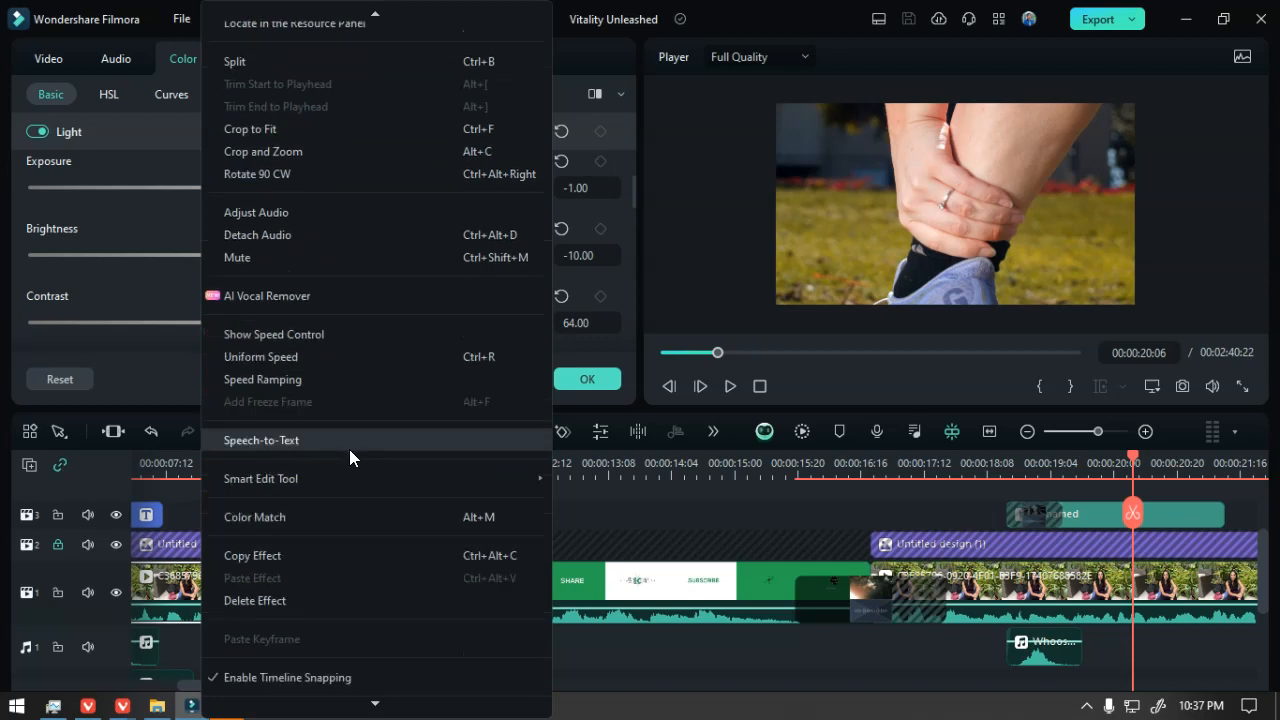
click(284, 555)
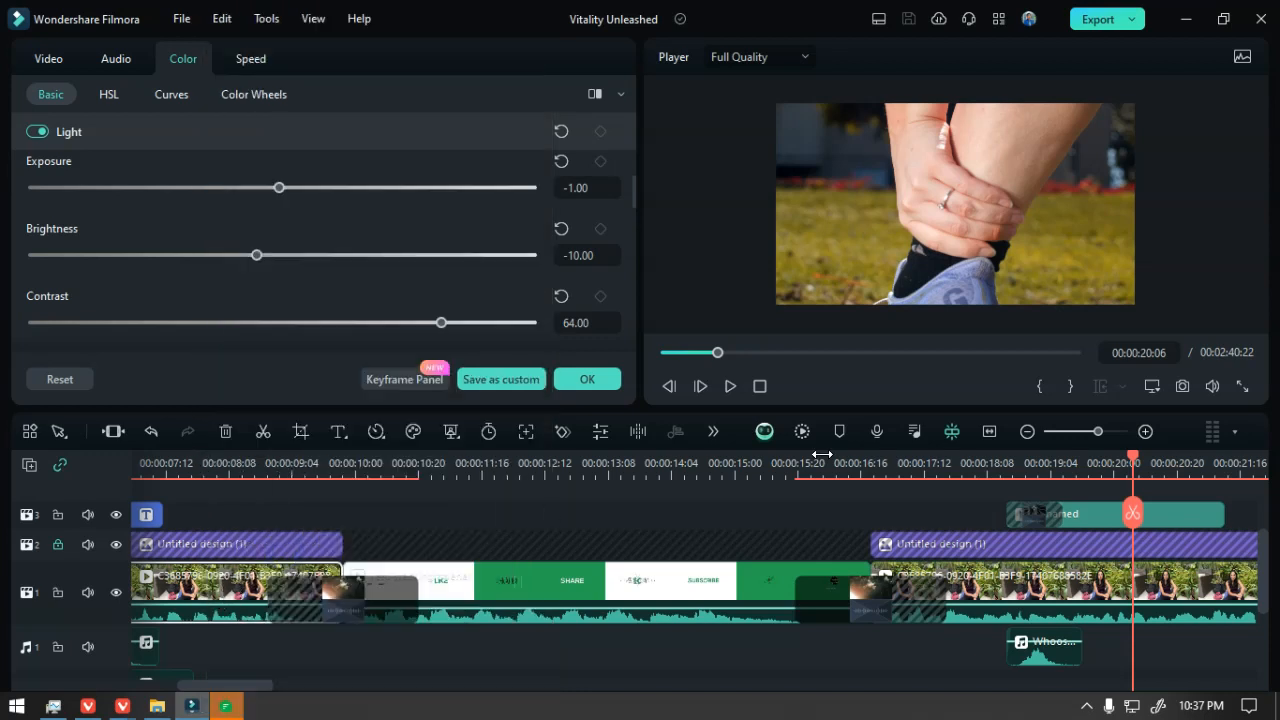
- Compare the Light settings of the main-track speaker clips before and after the Like, Share, Subscribe section
click(959, 462)
click(1036, 585)
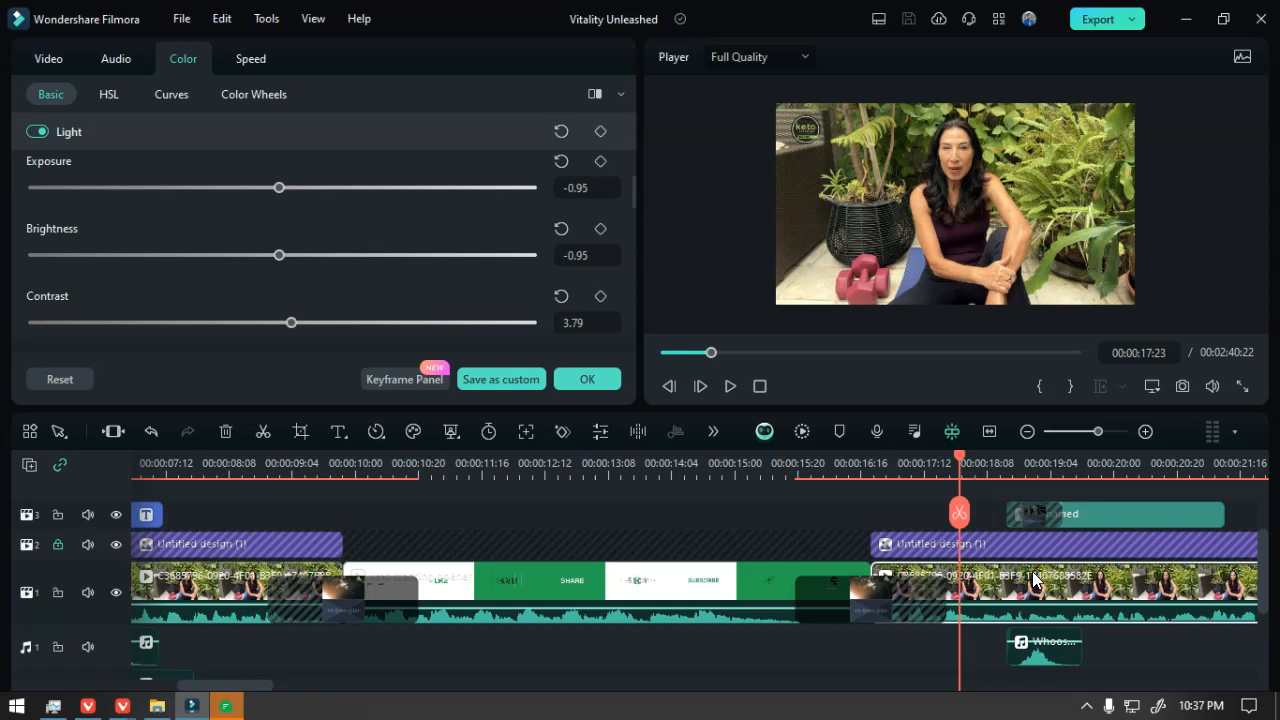
click(186, 588)
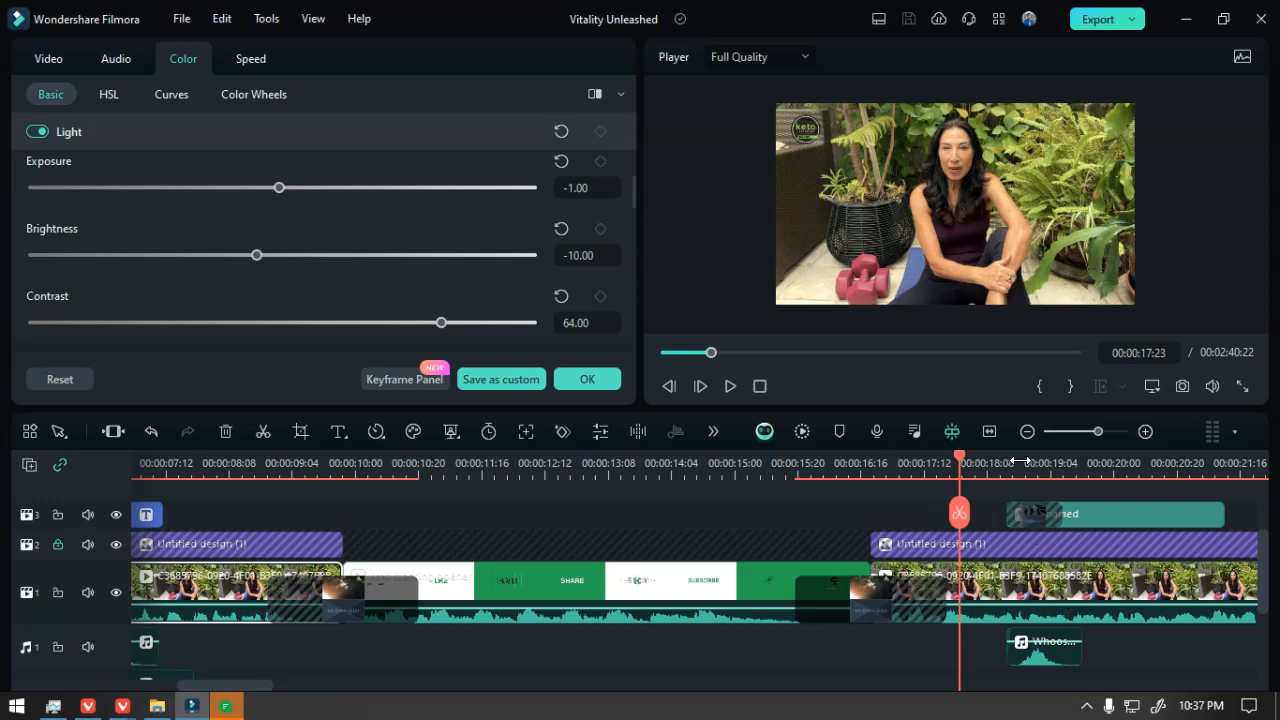
right_click(1036, 583)
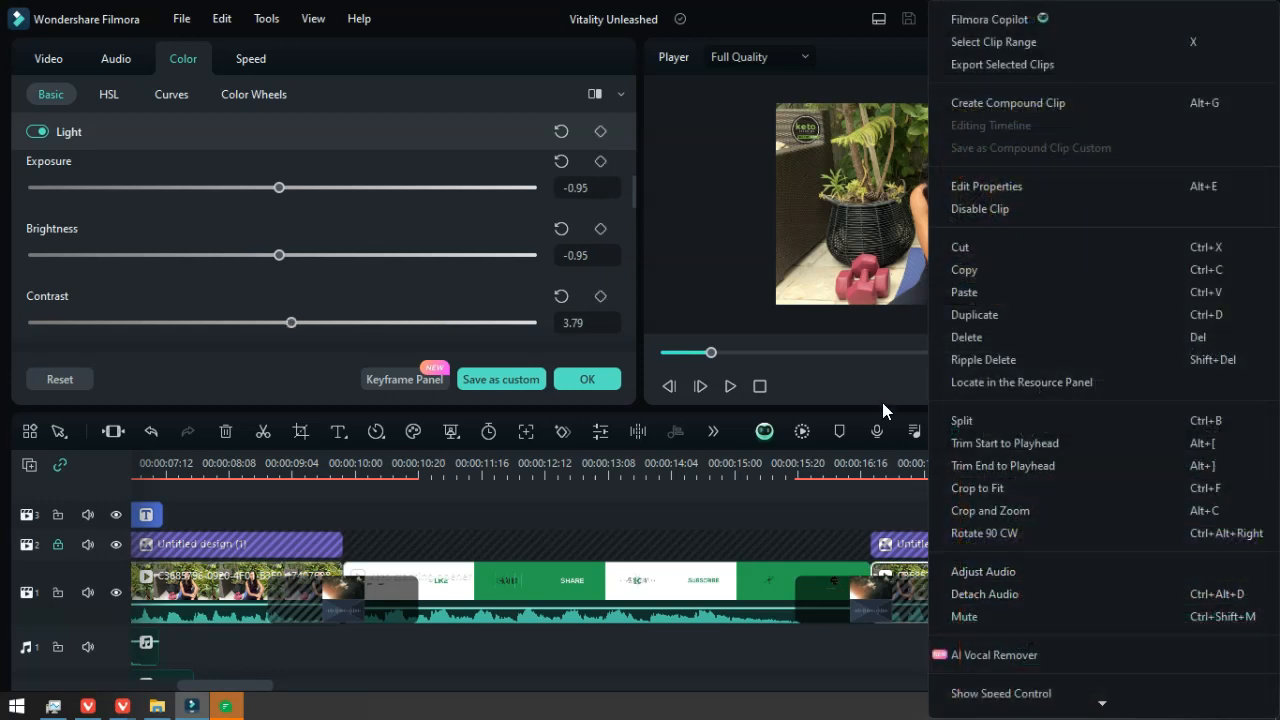
click(218, 582)
click(1057, 590)
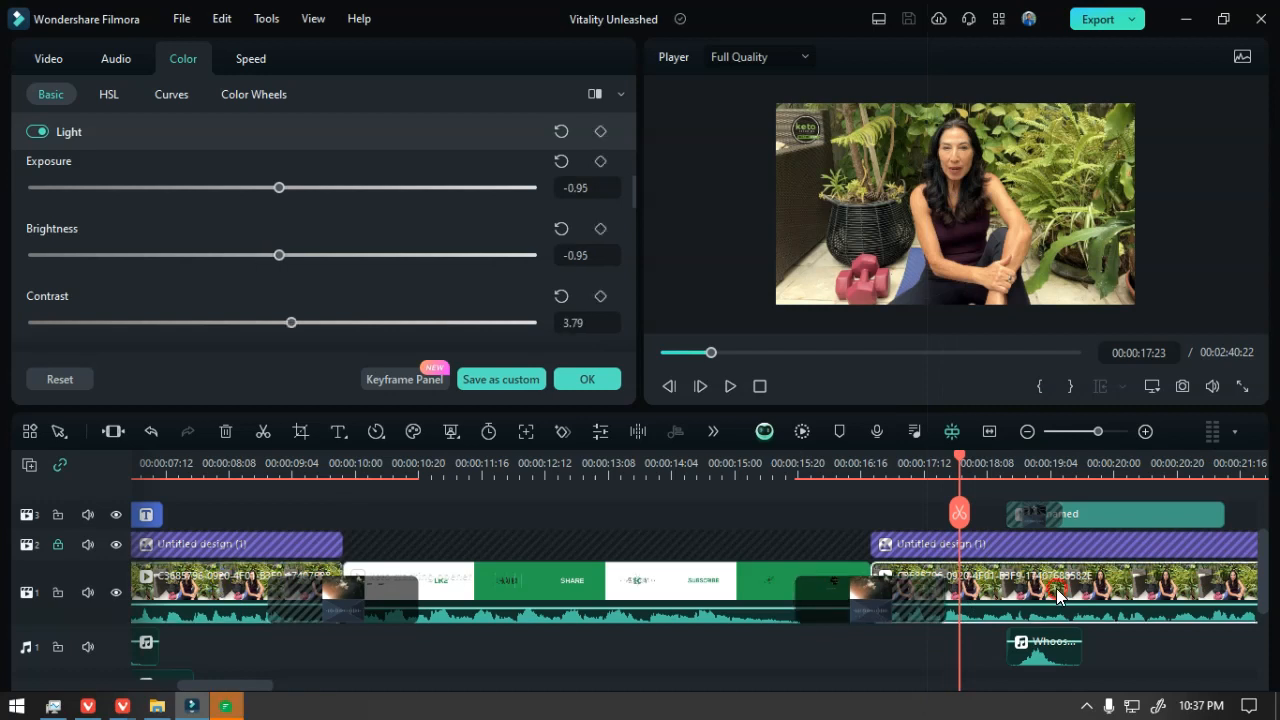
- Paste the copied effects onto the speaker clip after the Like, Share, Subscribe section, and undo the paste
right_click(1057, 593)
scroll(1036, 545, down, 4)
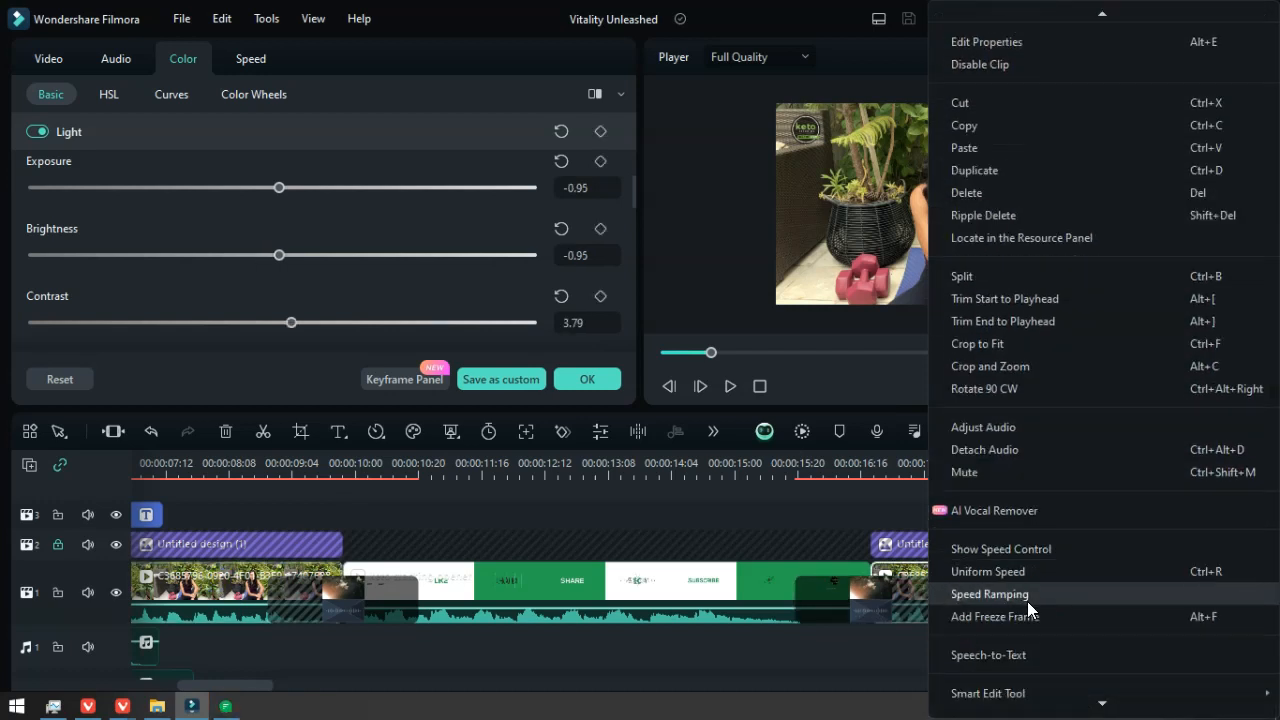
scroll(1026, 602, down, 4)
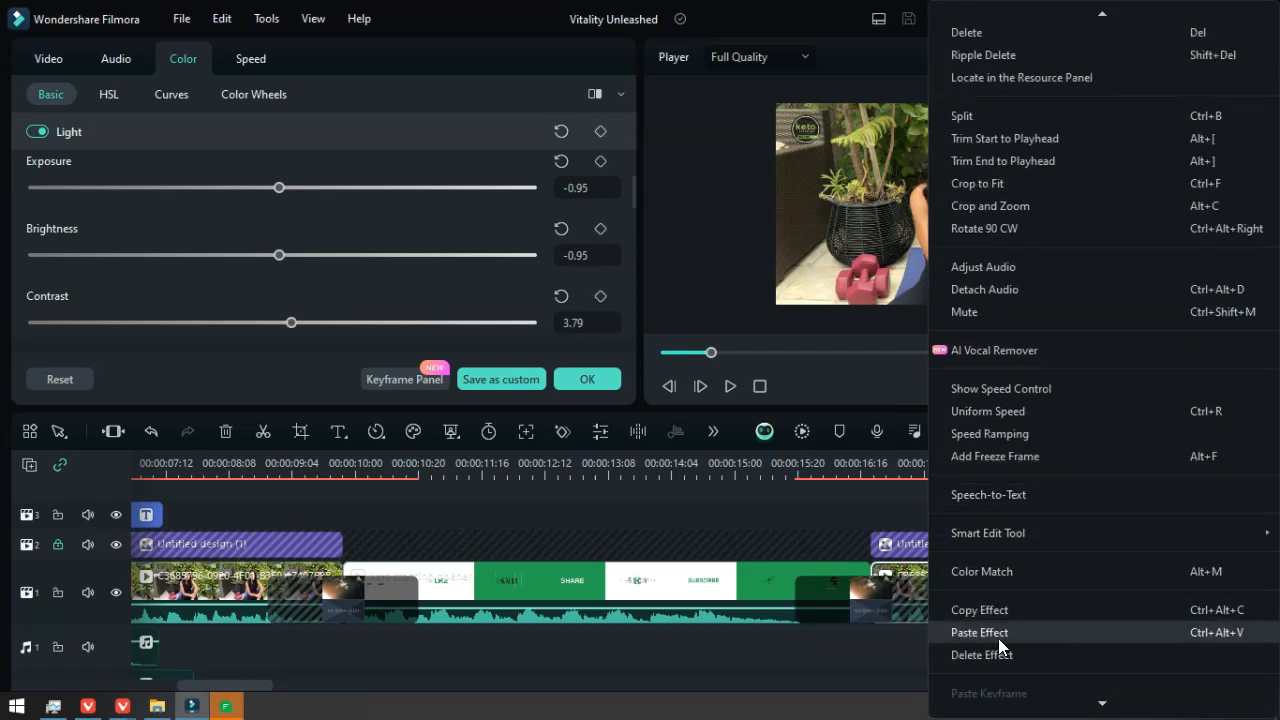
click(998, 635)
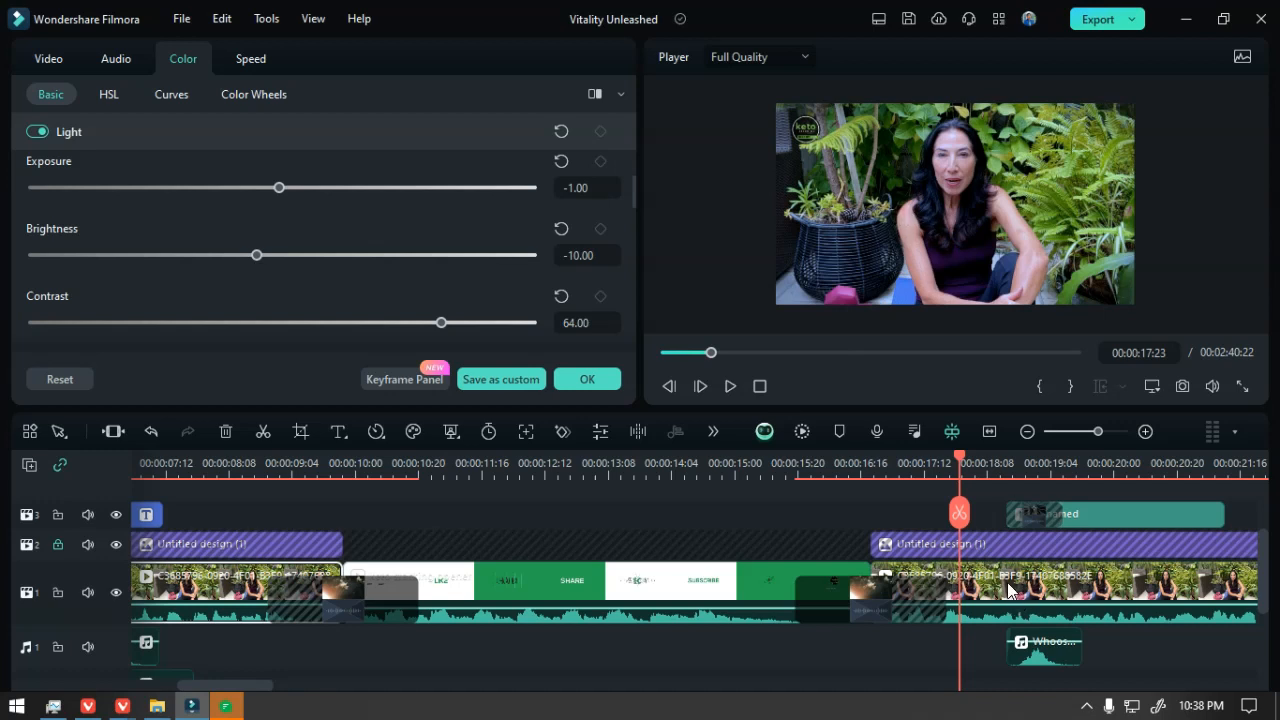
key(ctrl+z)
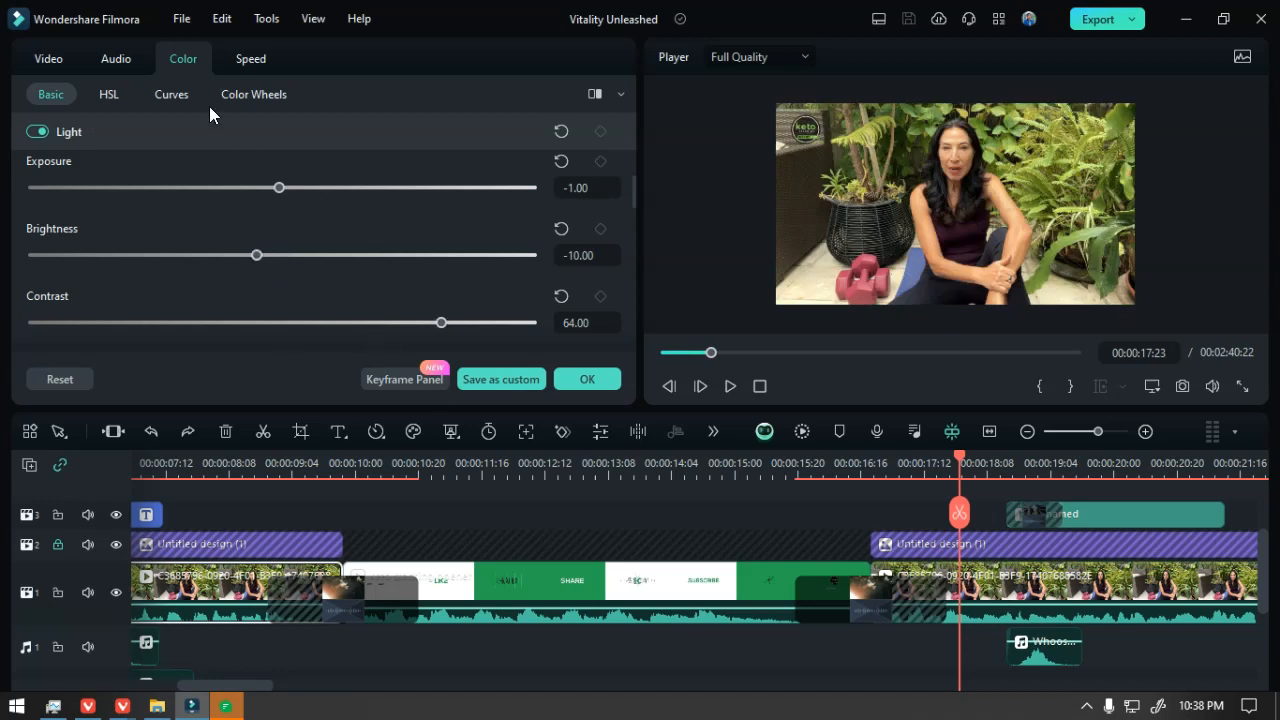
- Save the corrected opening clip's colour settings as a custom preset named with the speaker's first name and the number 3
scroll(396, 180, up, 5)
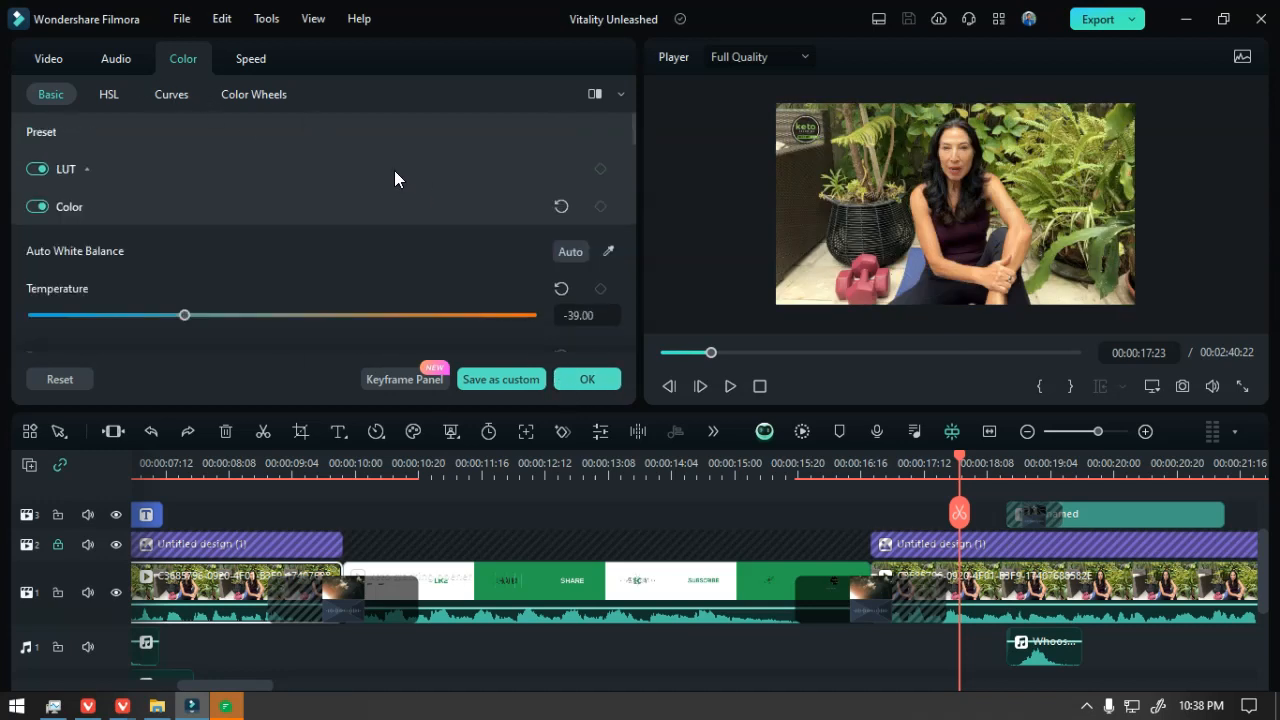
click(183, 136)
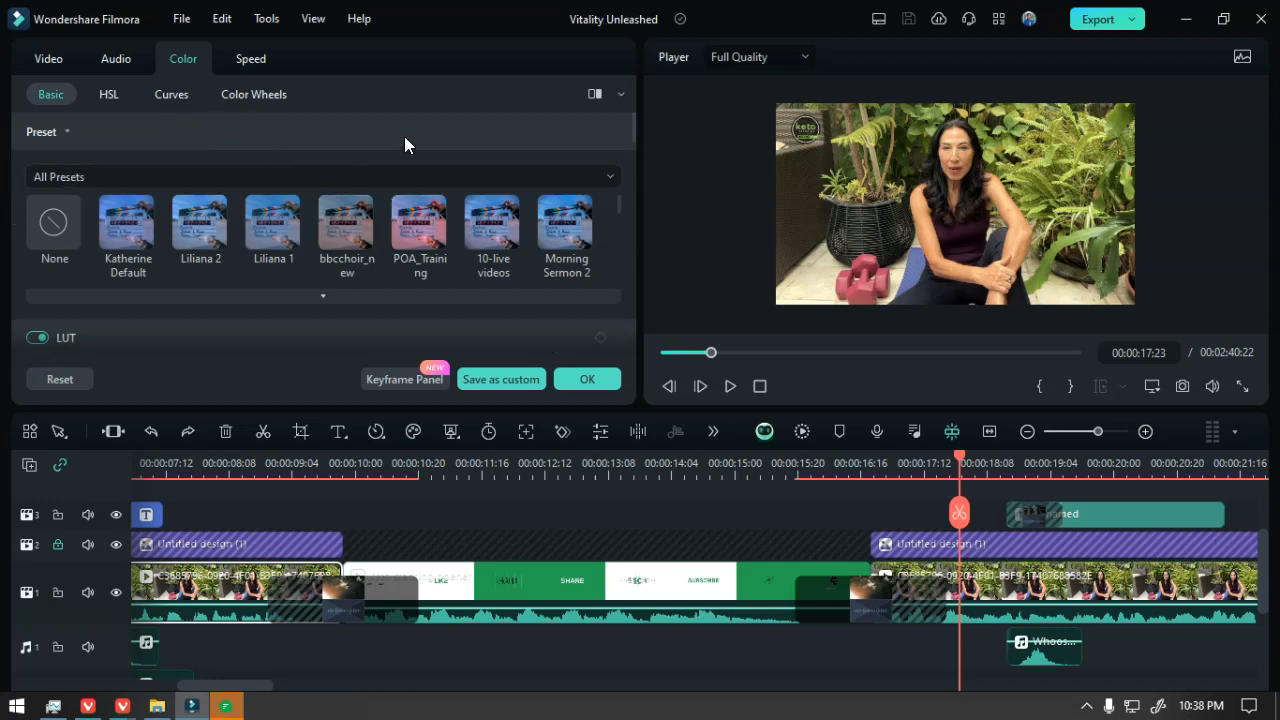
click(220, 589)
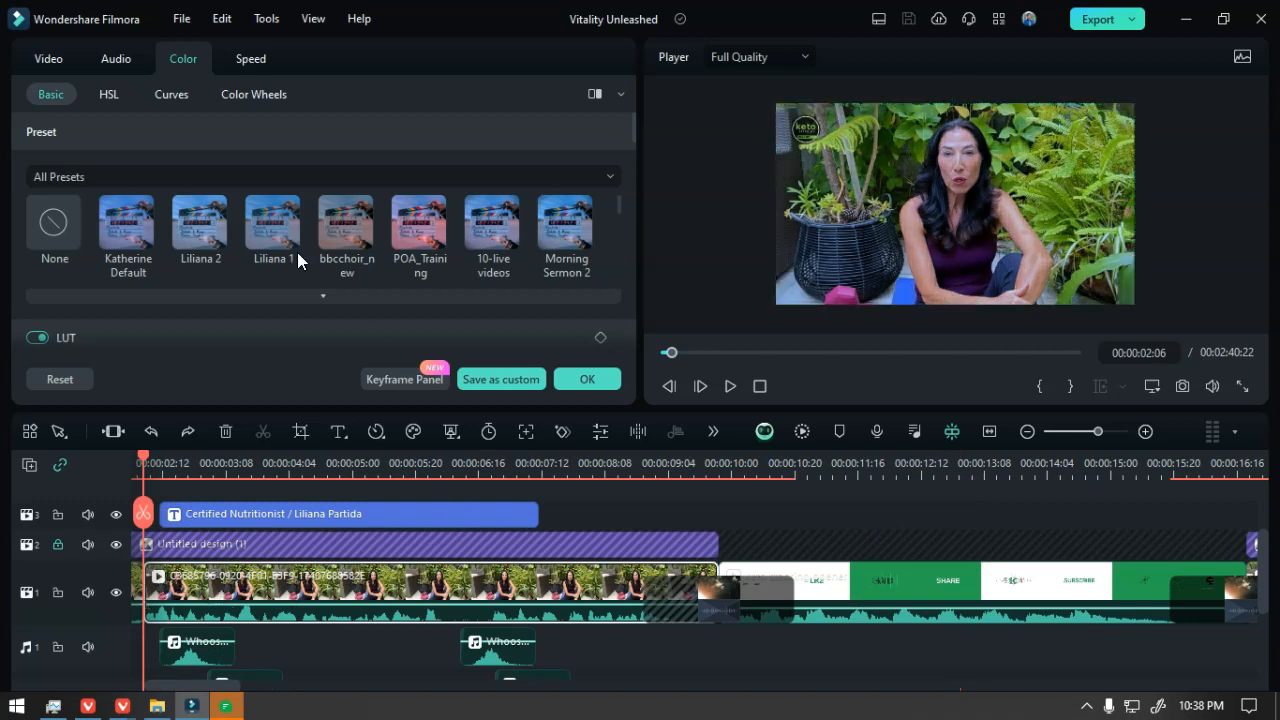
click(316, 473)
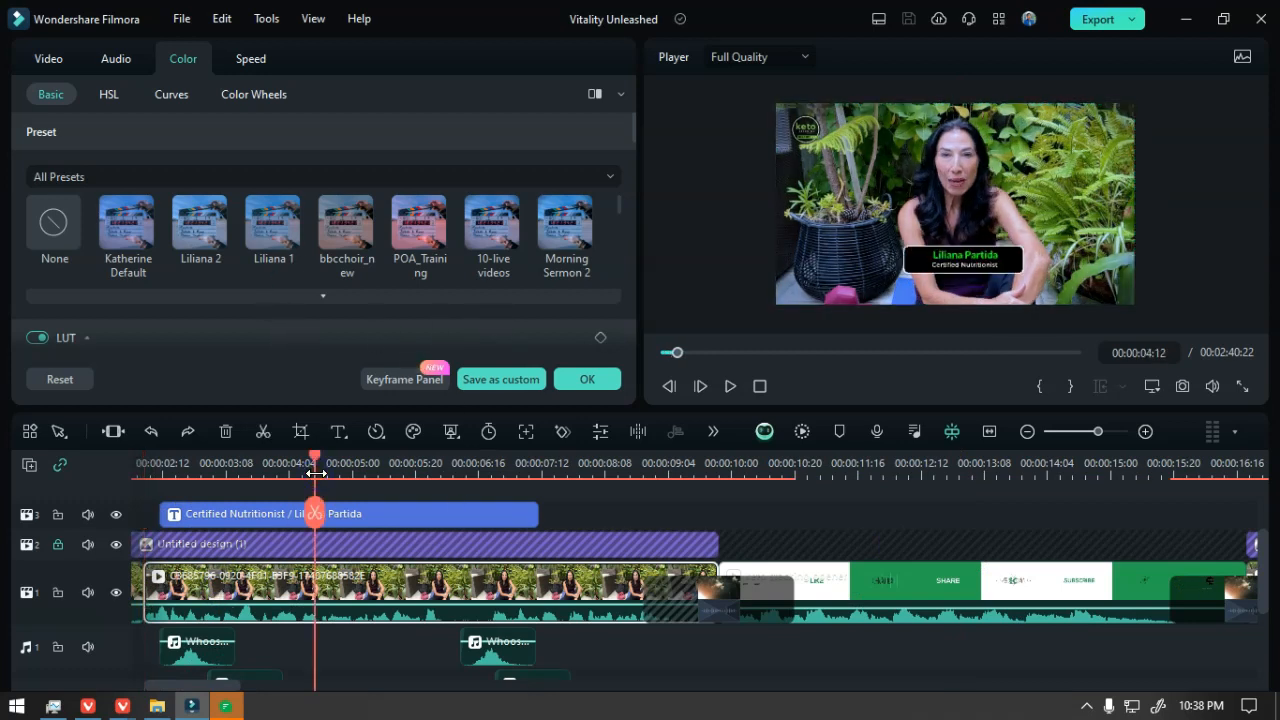
click(491, 380)
key(ctrl+a)
text(Liliana 3)
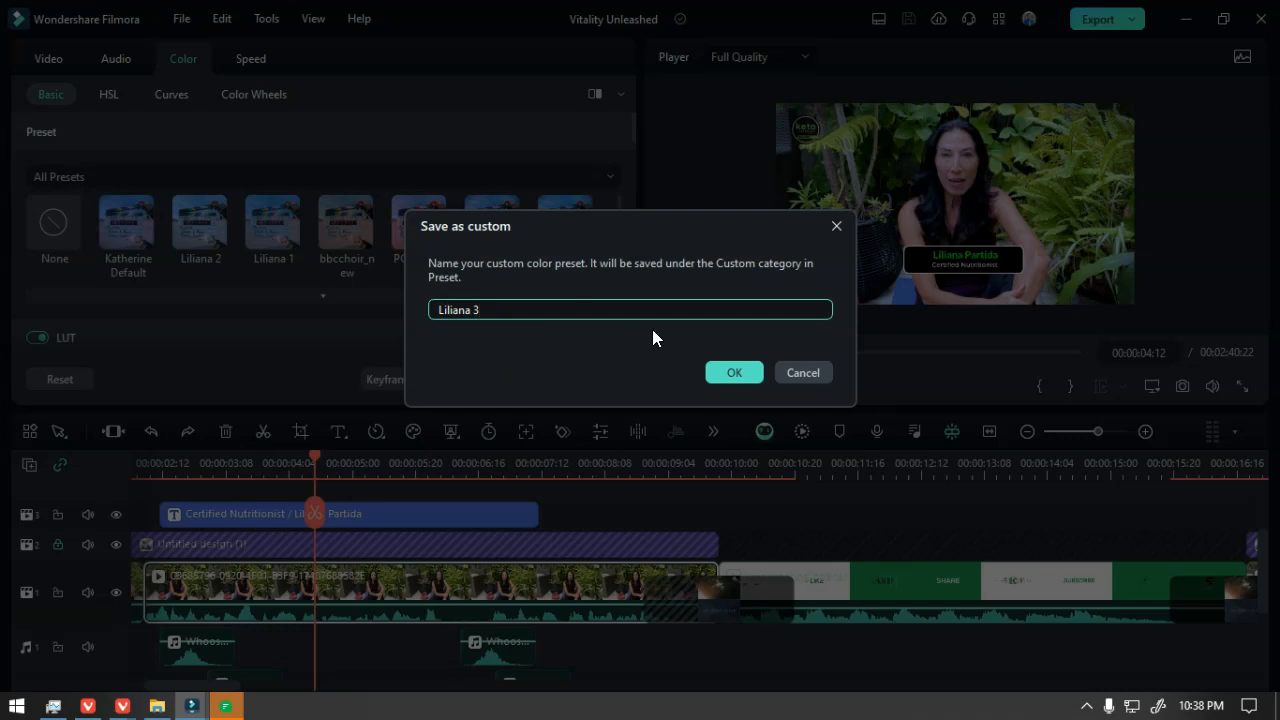
click(726, 370)
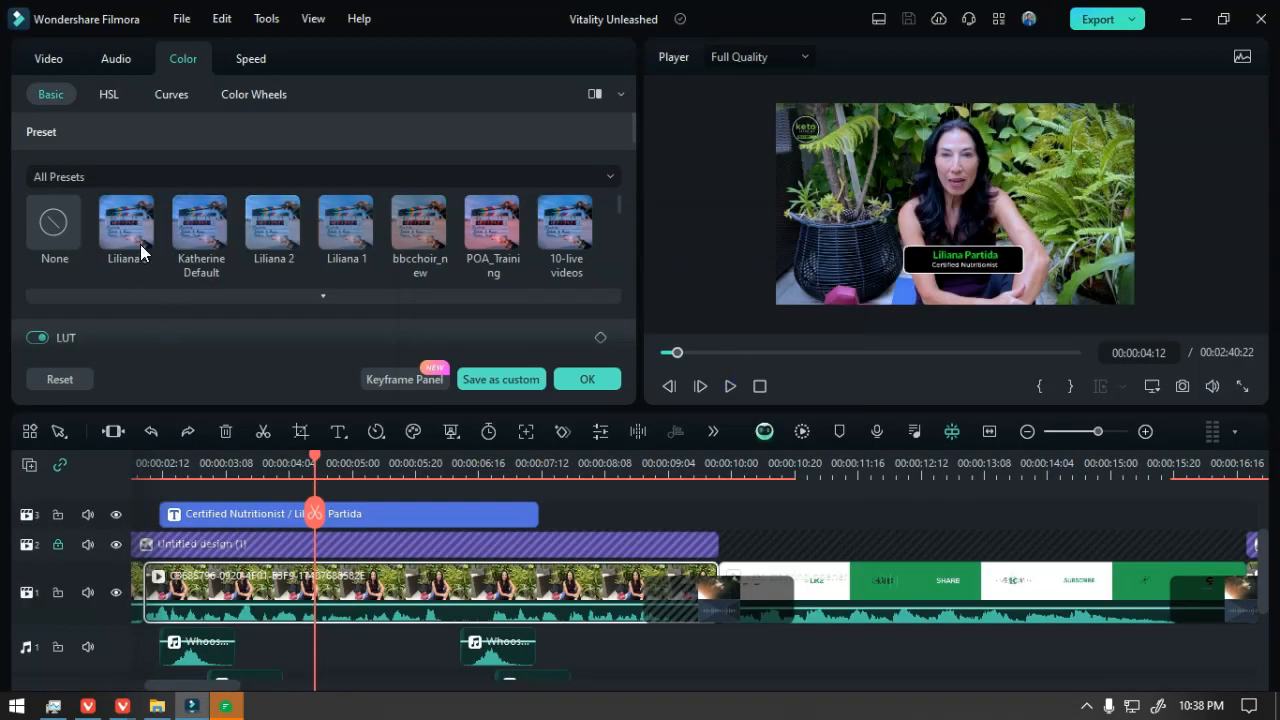
- Apply the newly saved custom colour preset to the speaker clip following the Like, Share, Subscribe section, previewing it at about 00:00:18
scroll(666, 593, down, 1)
scroll(666, 593, down, 1)
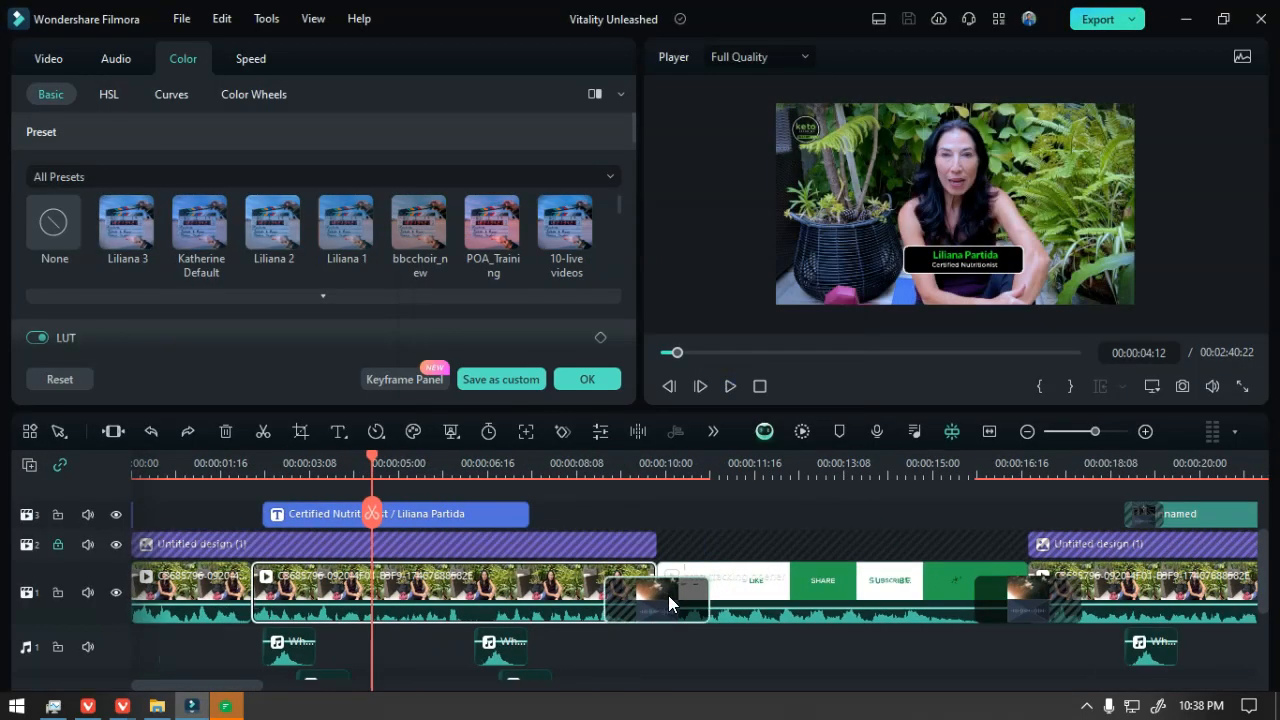
click(1097, 464)
click(1135, 575)
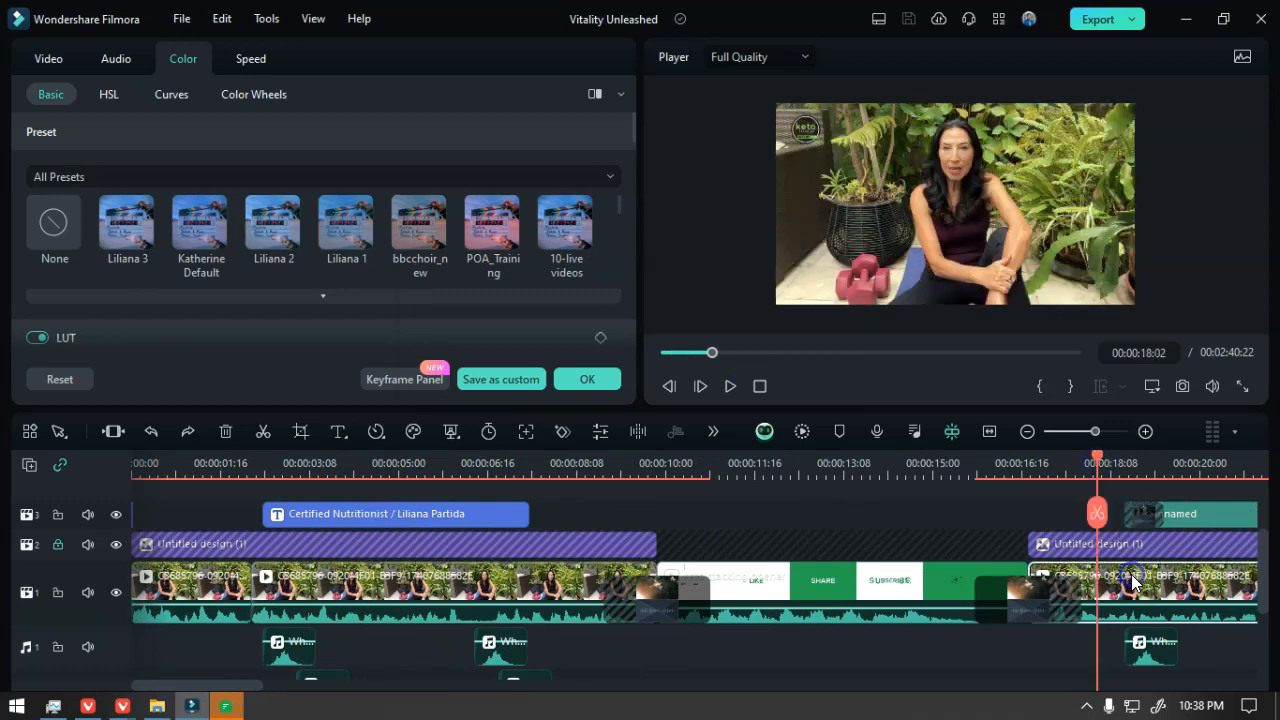
scroll(1120, 578, down, 1)
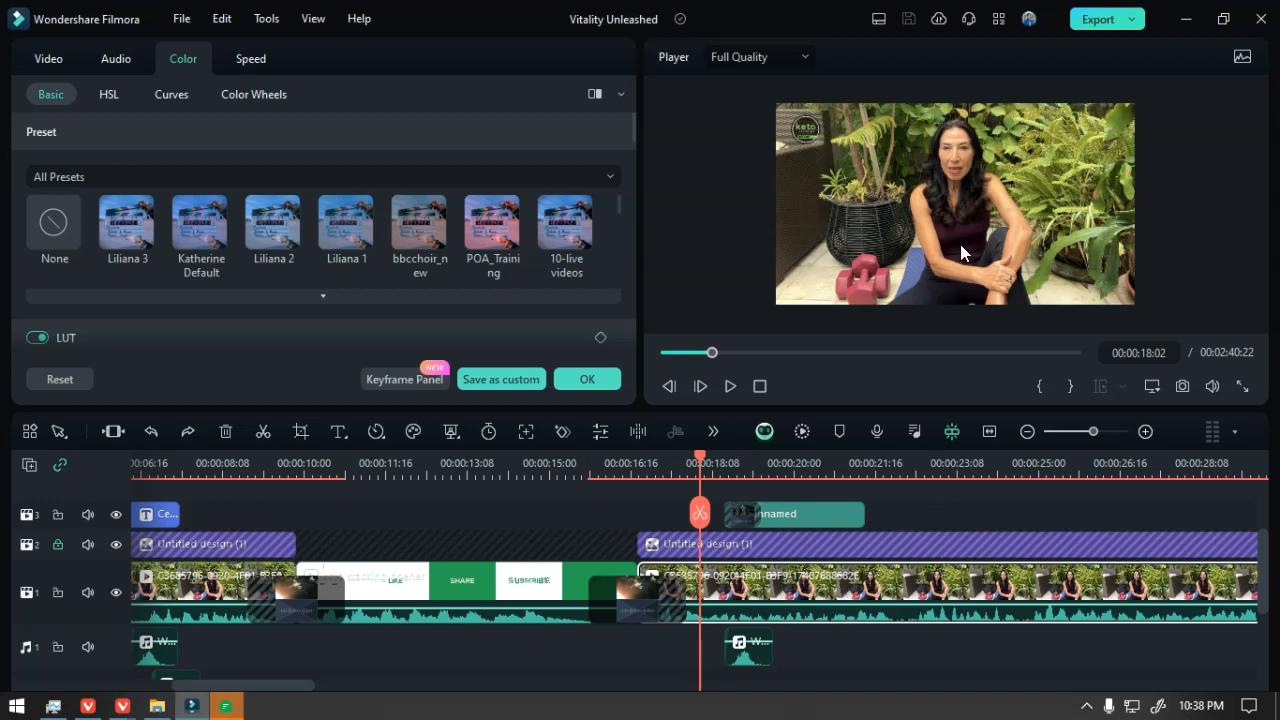
click(127, 249)
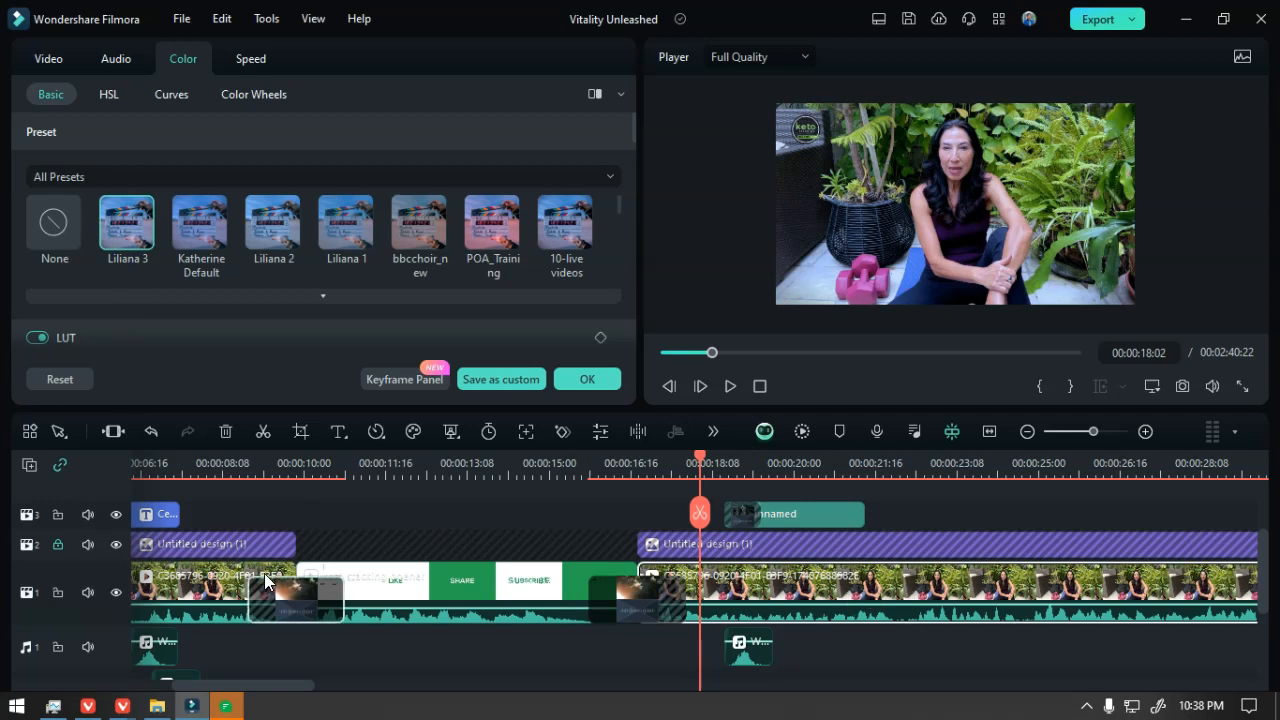
- Apply the same custom colour preset to the next main-track speaker clip, previewing it at about 00:00:37
click(188, 591)
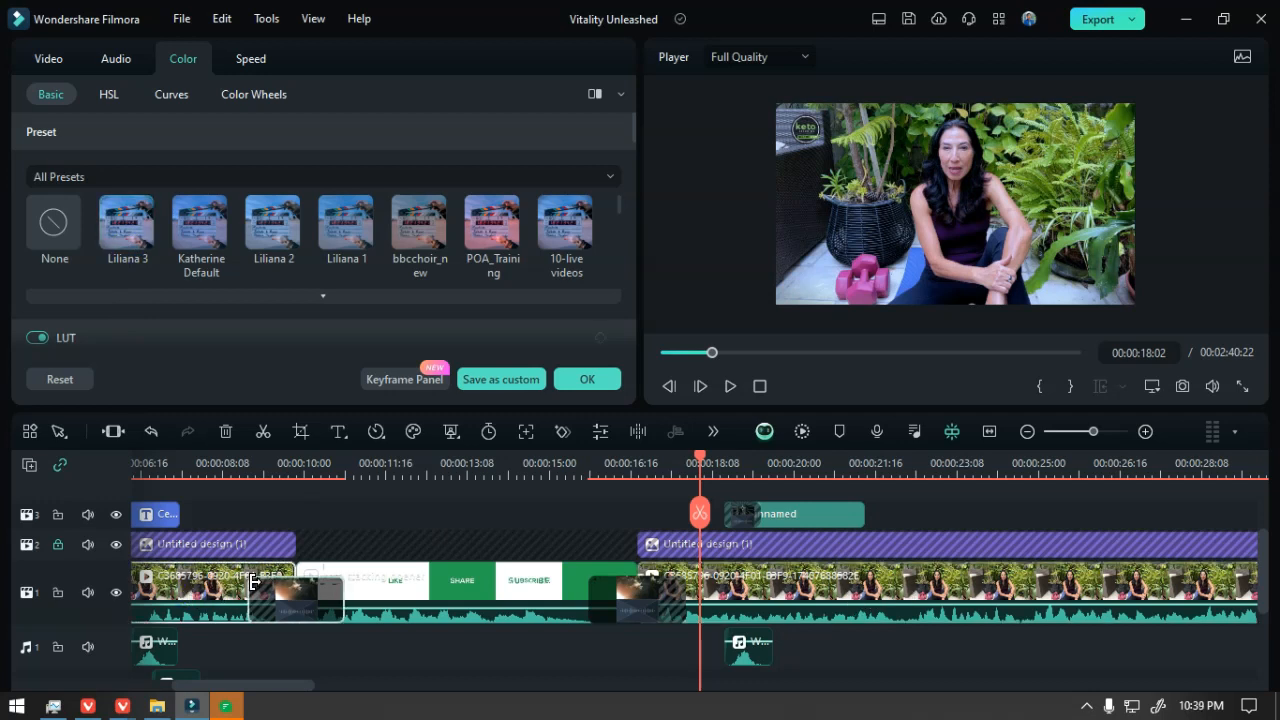
scroll(819, 599, down, 5)
scroll(814, 606, down, 2)
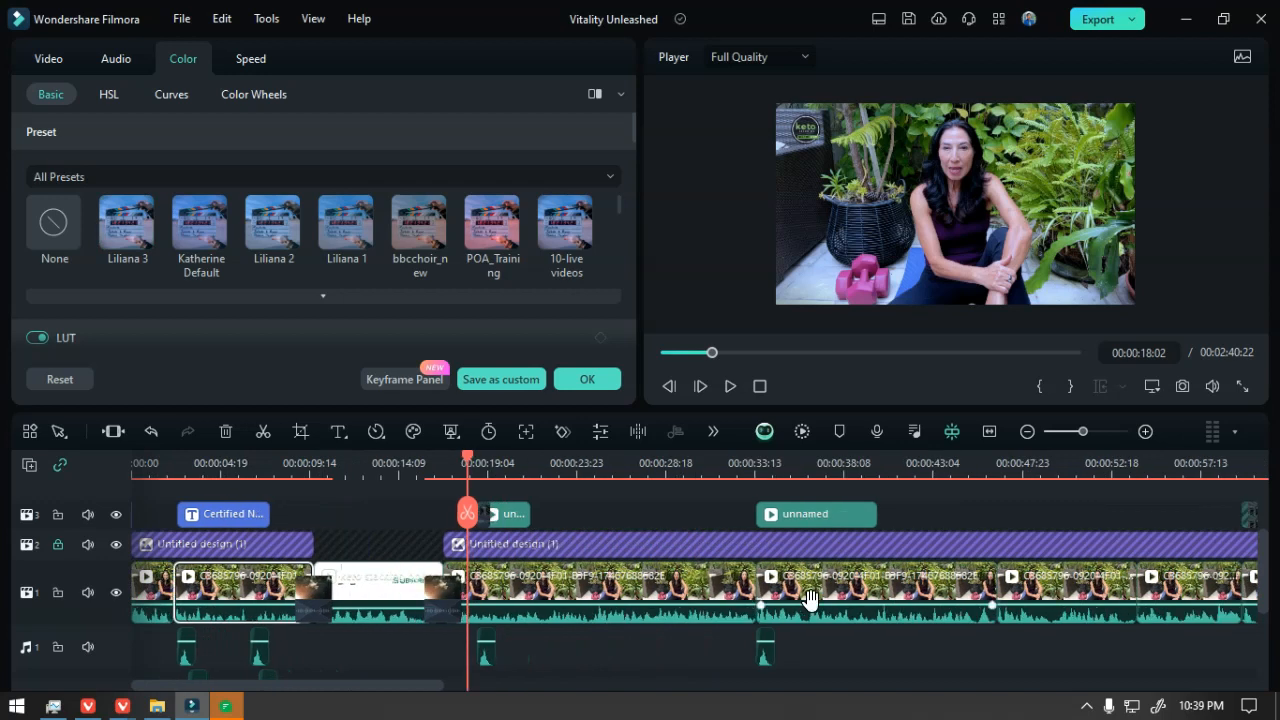
click(841, 595)
click(1036, 585)
scroll(1040, 595, down, 1)
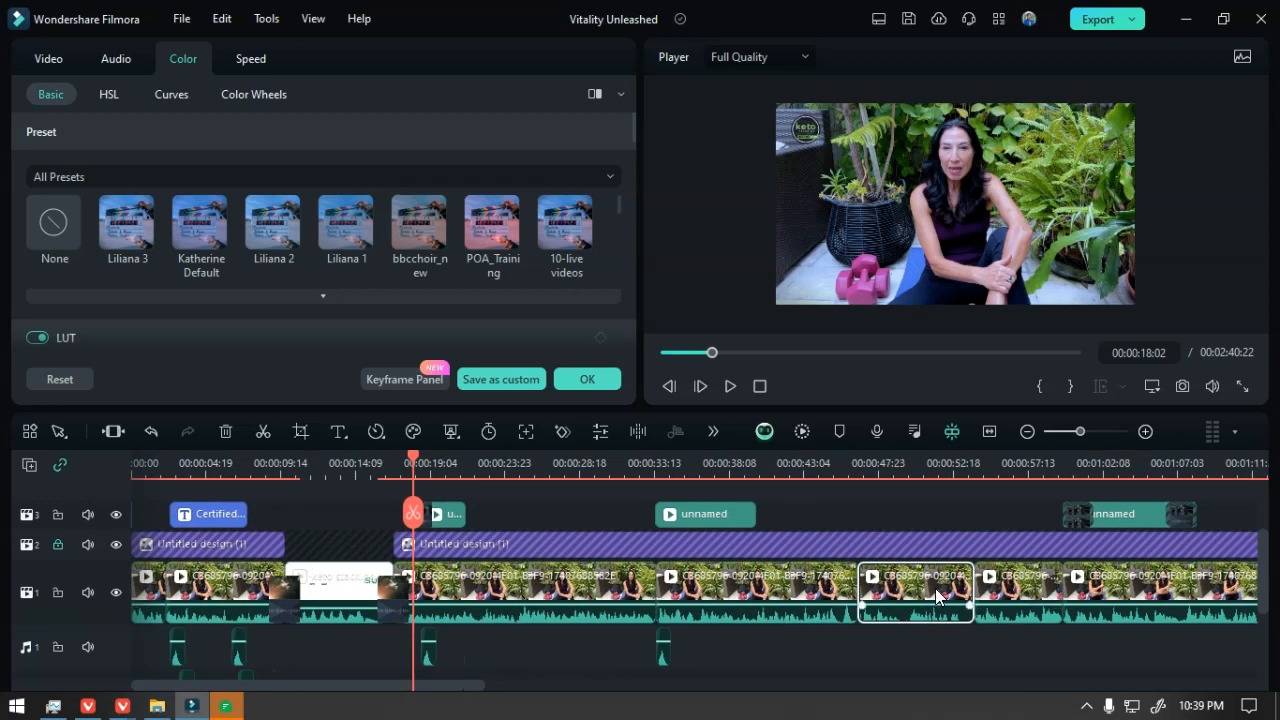
click(714, 465)
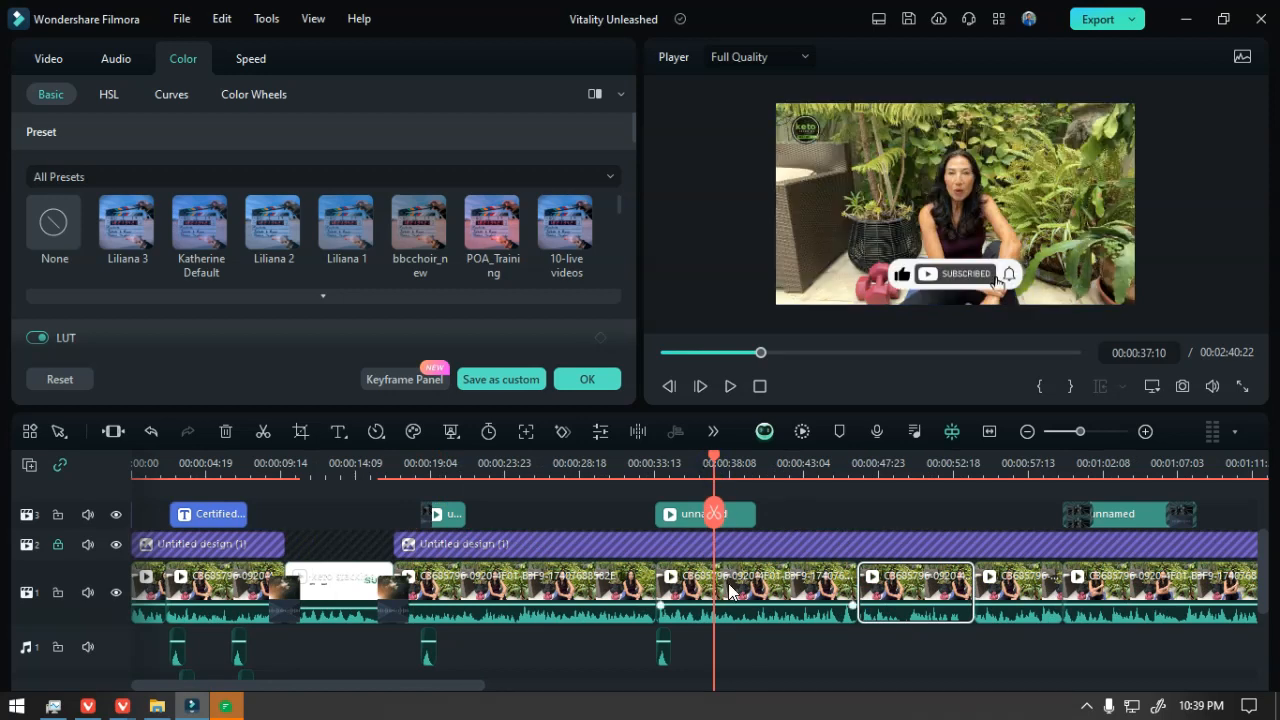
right_click(759, 597)
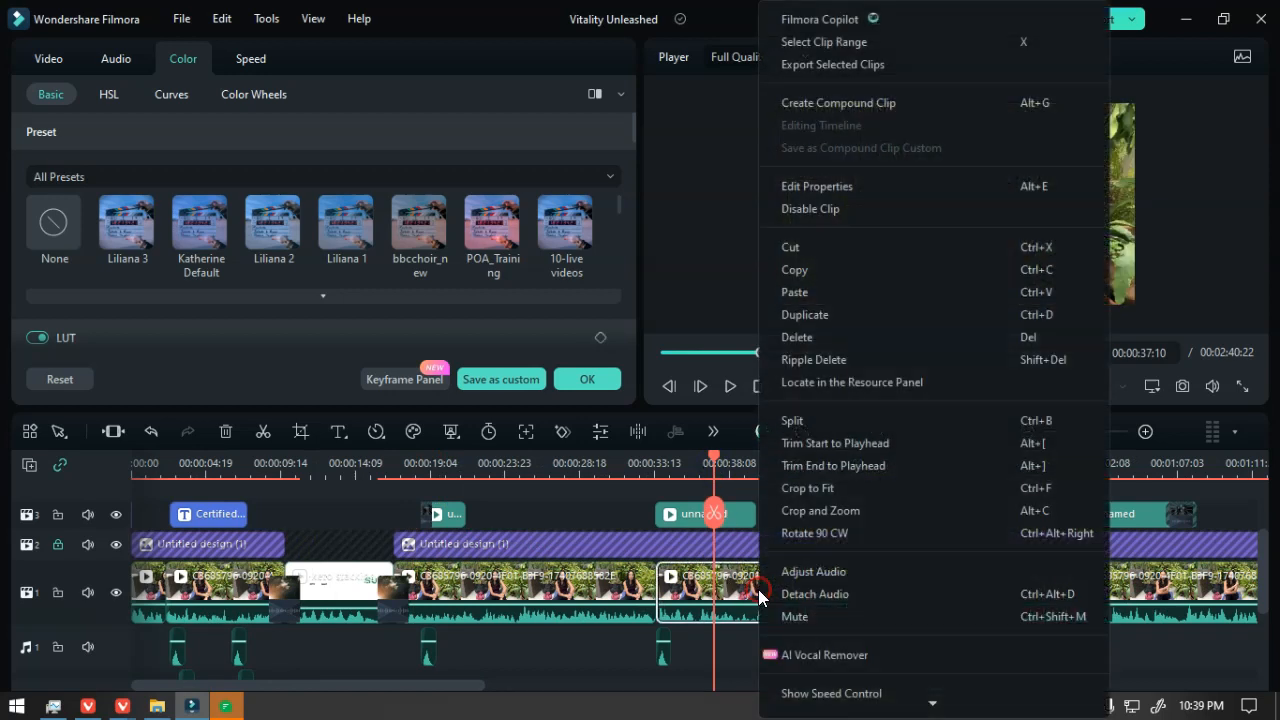
click(678, 571)
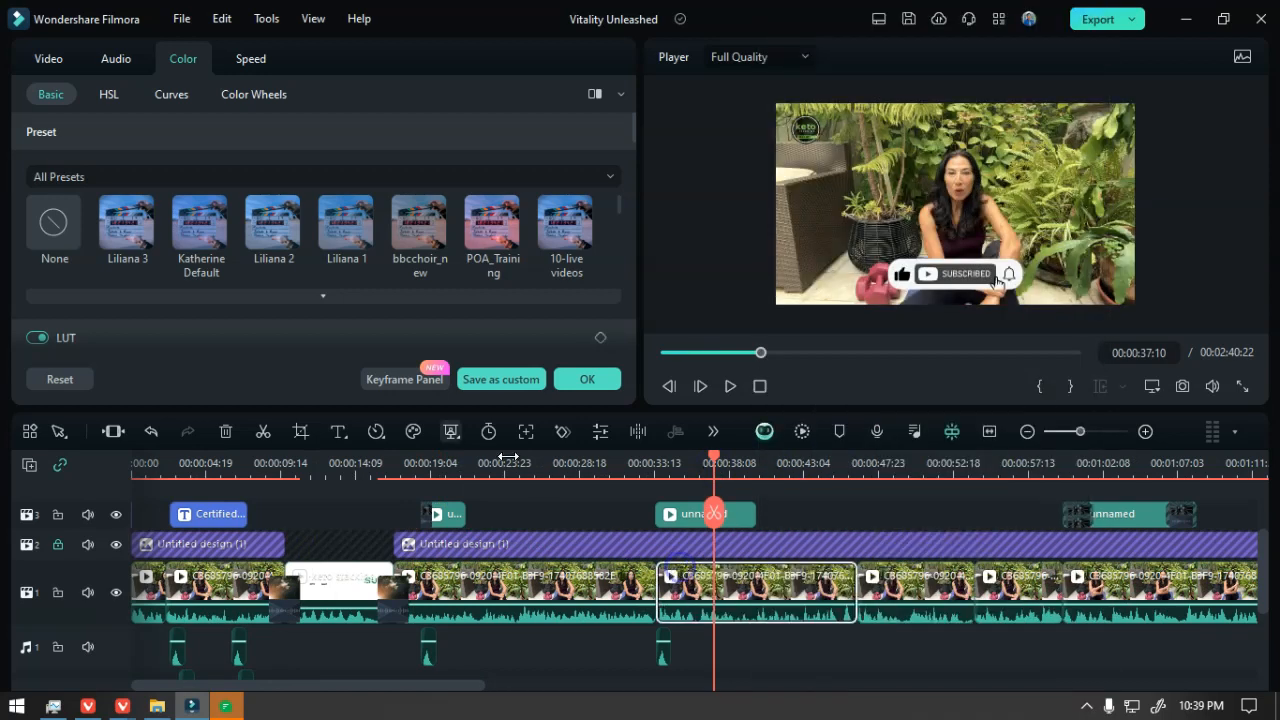
click(120, 232)
scroll(761, 647, down, 5)
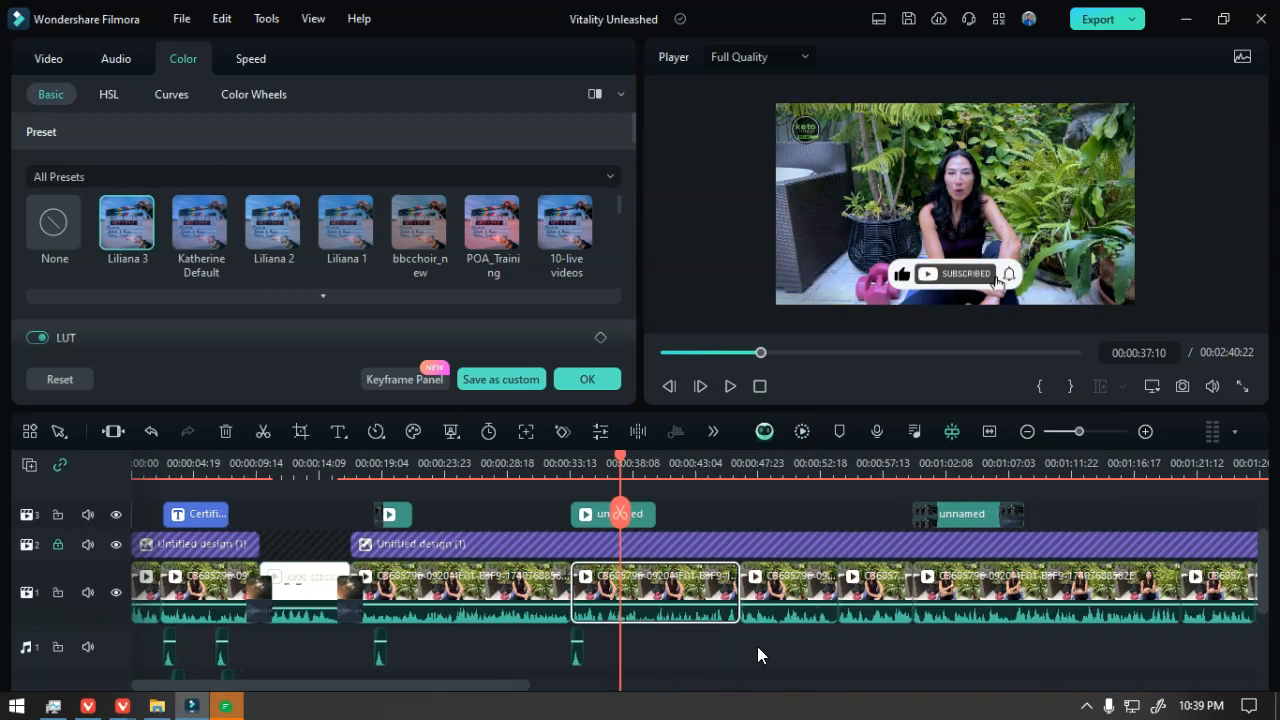
click(550, 592)
scroll(571, 660, down, 4)
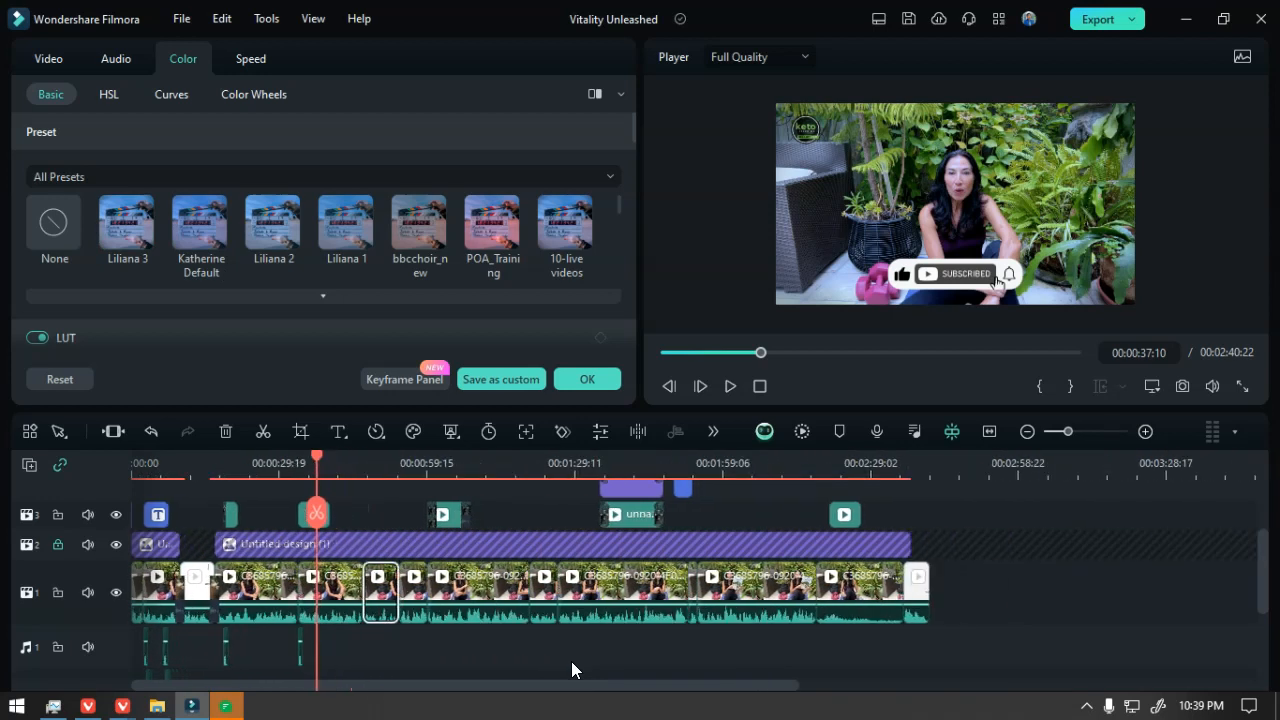
drag(975, 601, 346, 645)
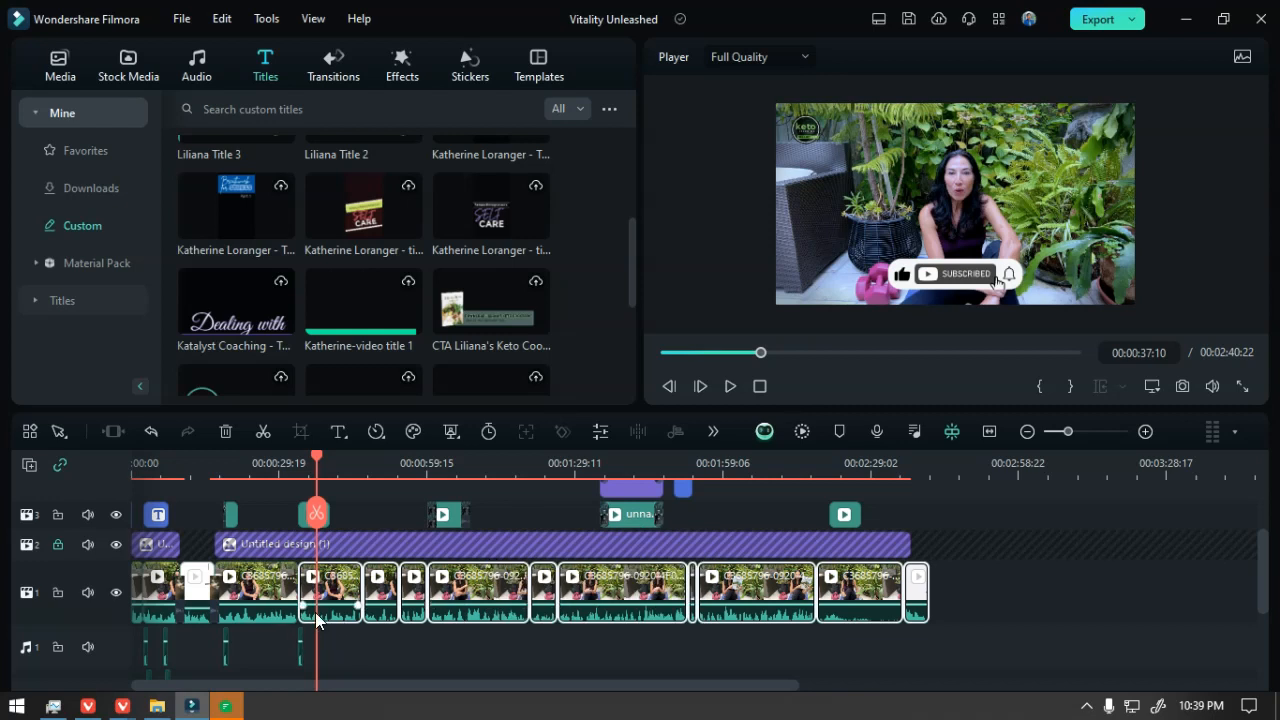
double_click(338, 598)
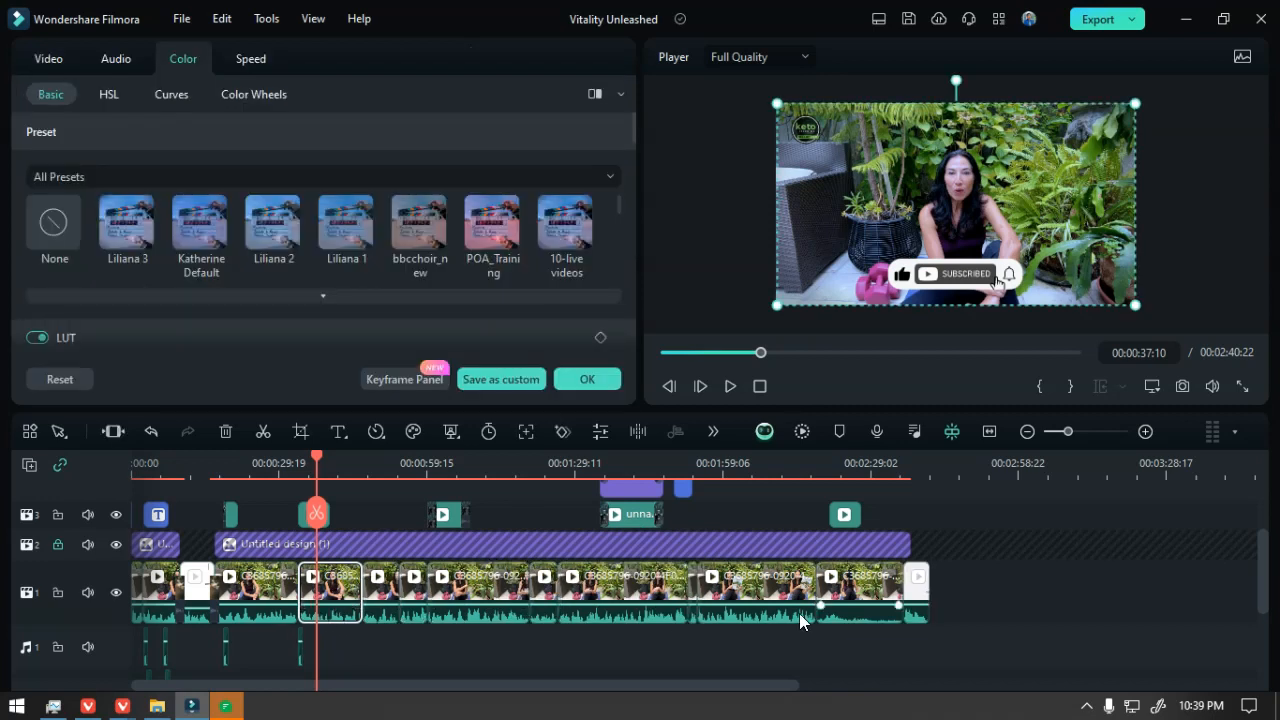
drag(1015, 619, 838, 655)
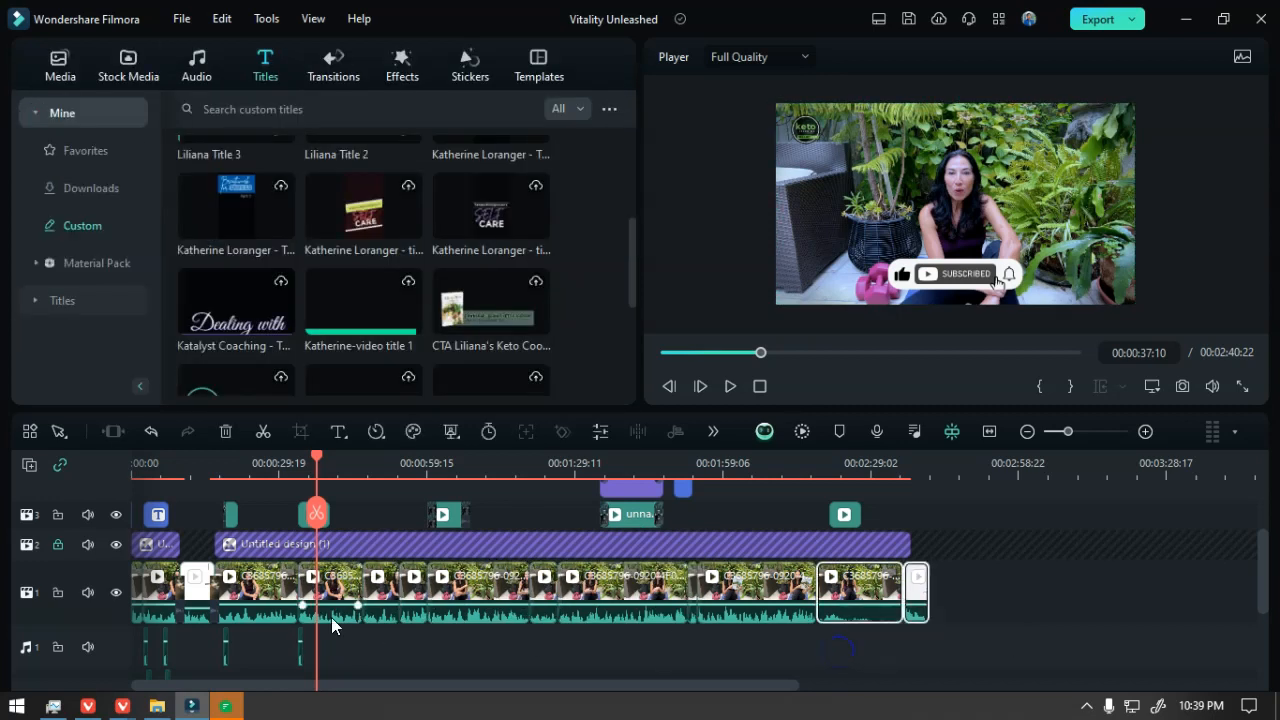
click(337, 605)
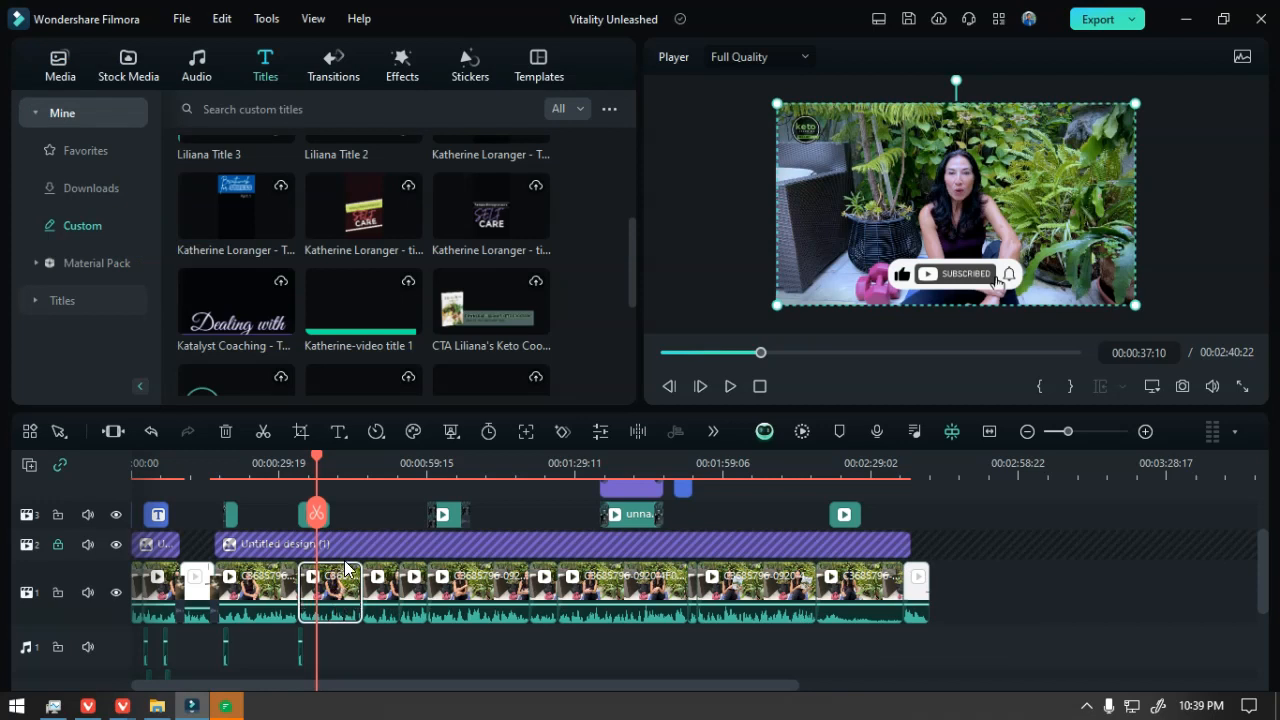
click(261, 588)
double_click(261, 588)
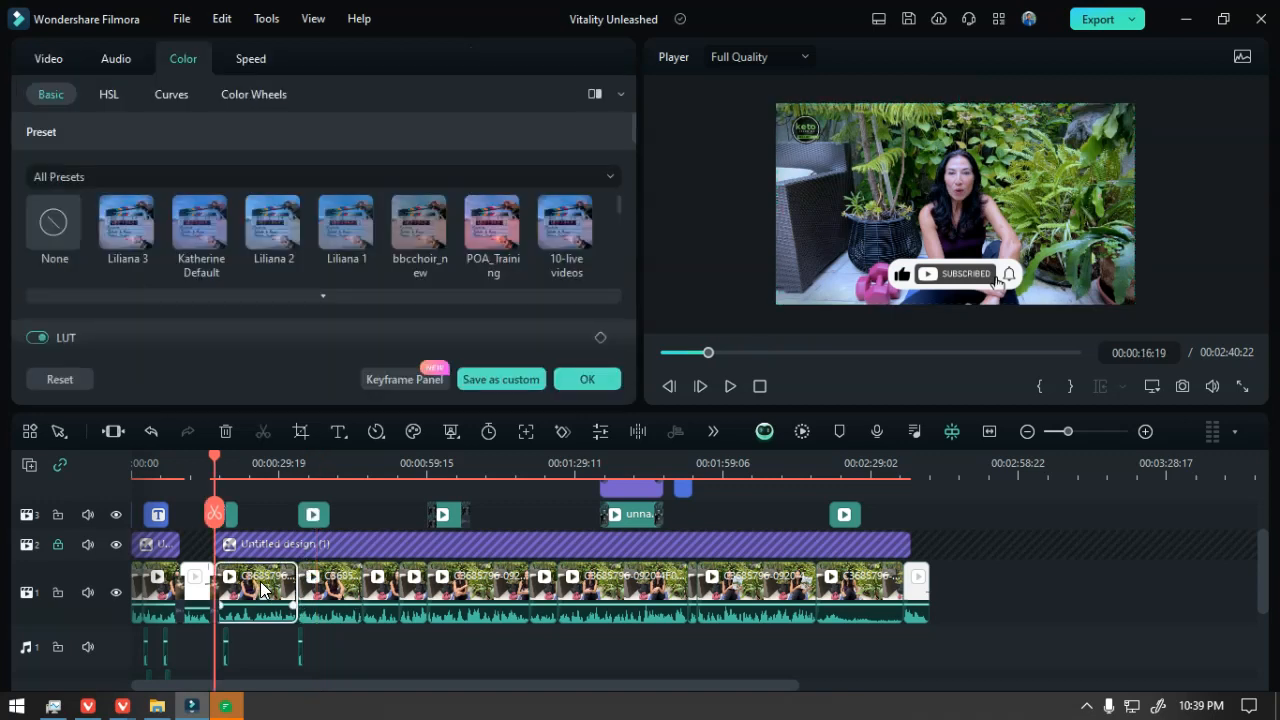
- Select the speaker clips from about 00:00:33 through the last one on the main track and apply the custom colour preset numbered 3
click(335, 592)
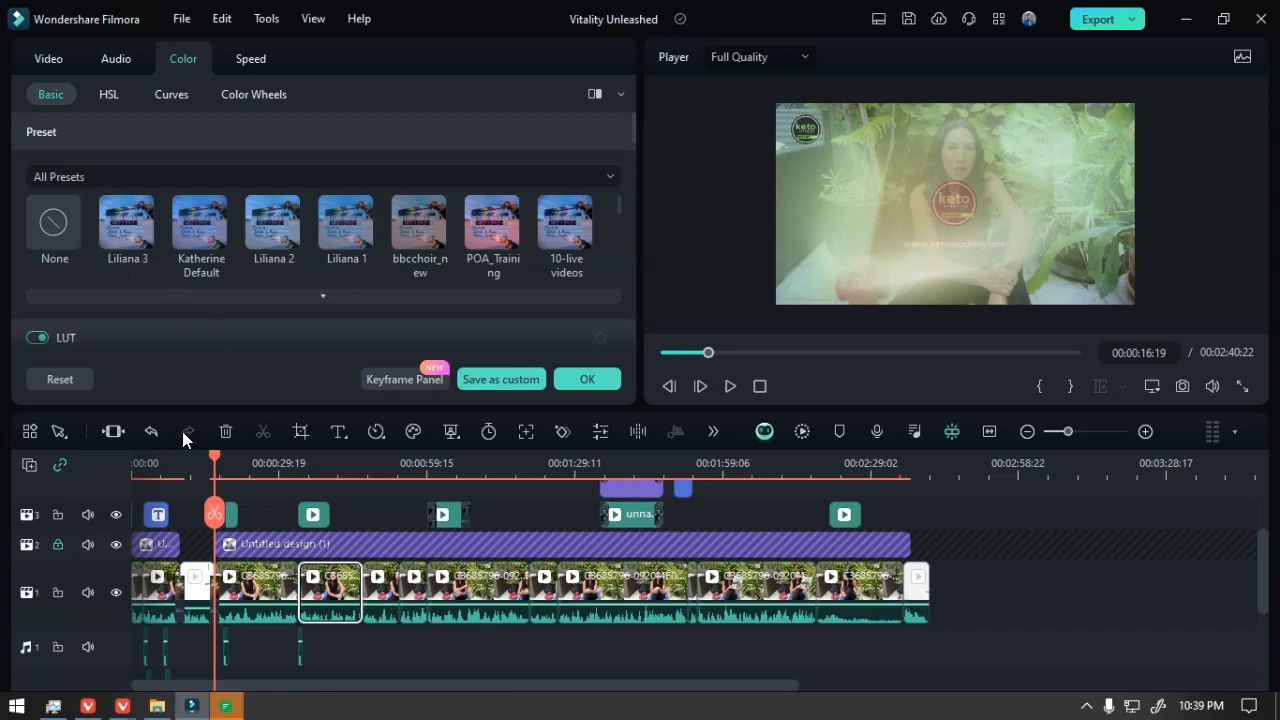
click(342, 469)
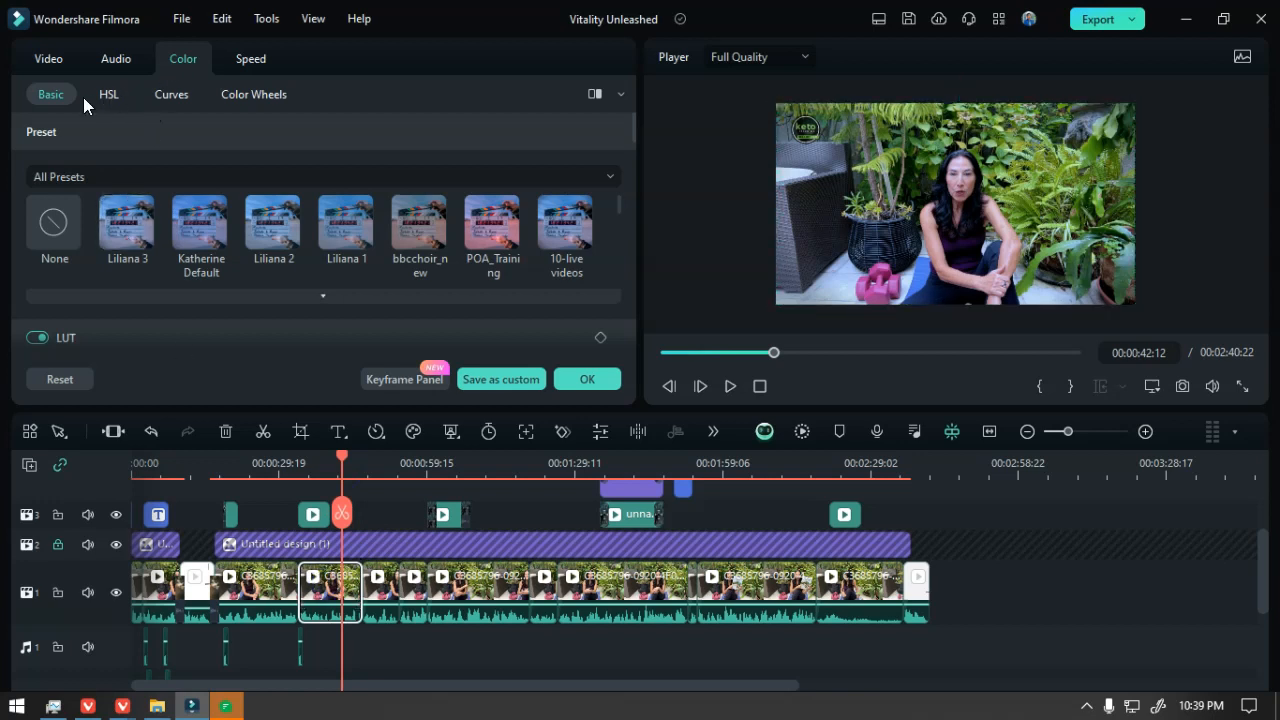
ctrl+click(385, 592)
ctrl+click(411, 600)
ctrl+click(437, 600)
ctrl+click(549, 592)
ctrl+click(585, 595)
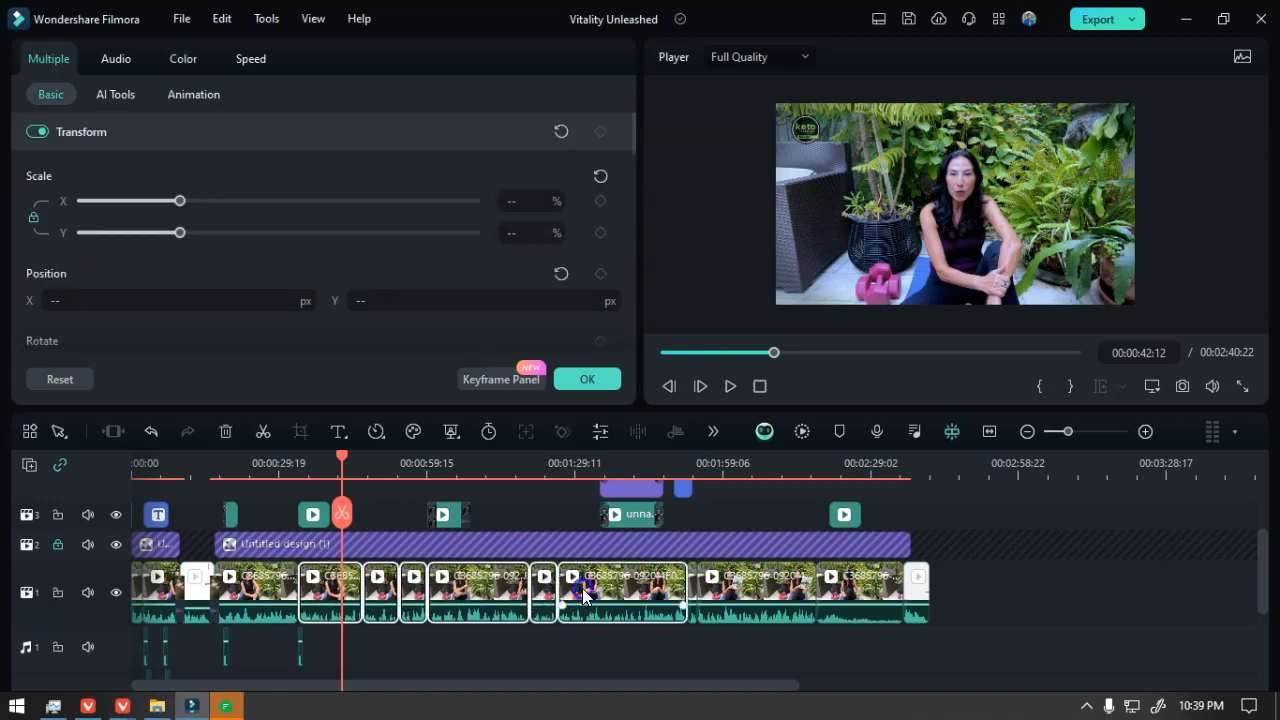
ctrl+click(714, 590)
ctrl+click(862, 590)
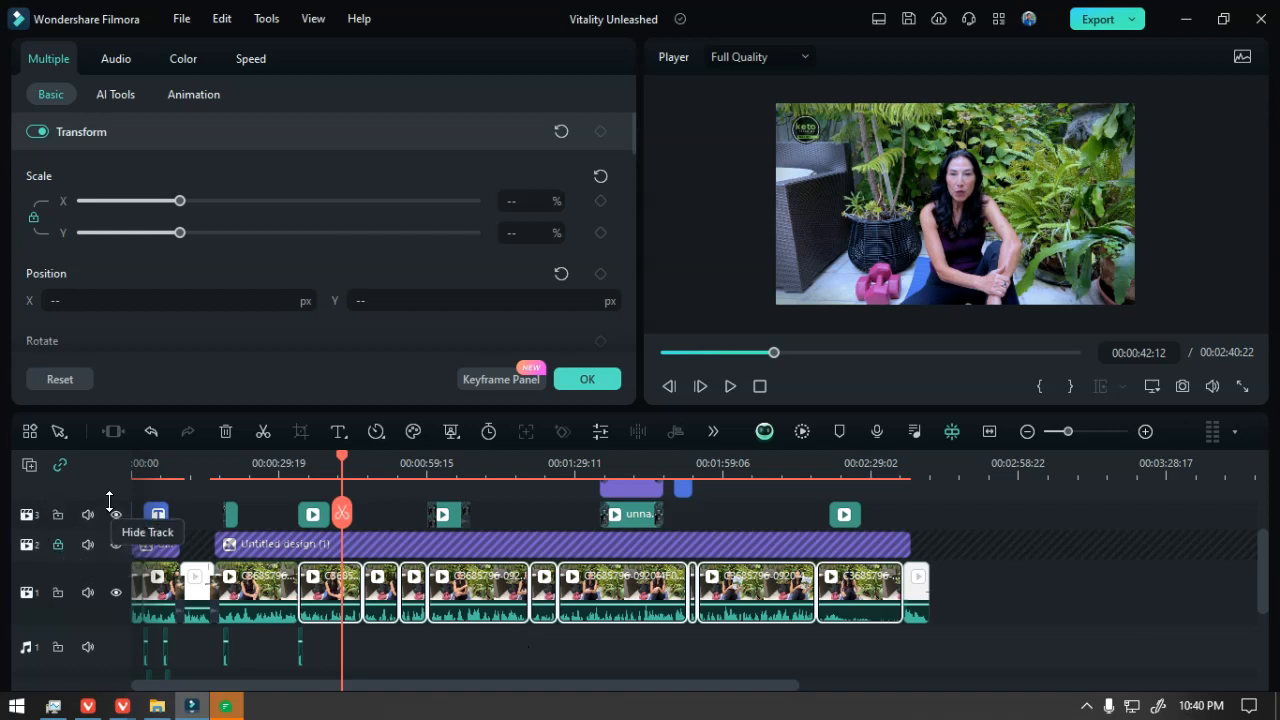
click(183, 59)
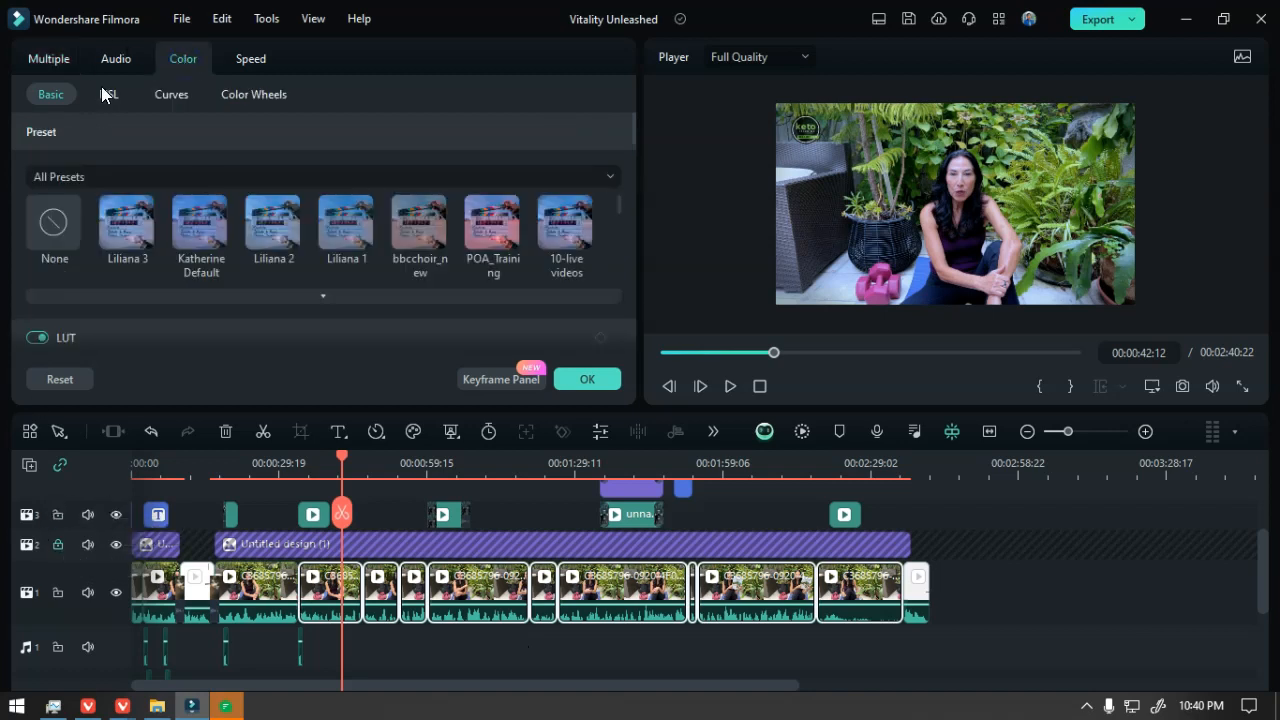
click(134, 237)
- Check the colour preset on the speaker clips at several points between about 00:00:49 and 00:01:36
click(378, 463)
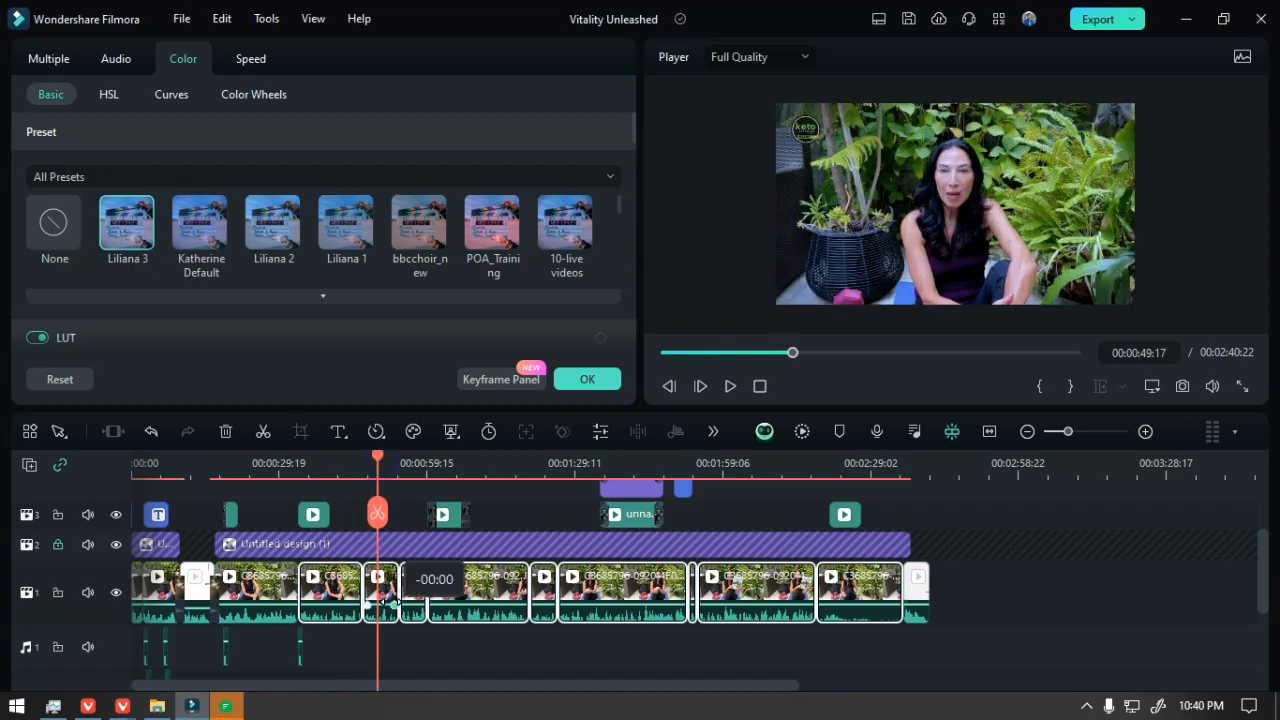
click(417, 463)
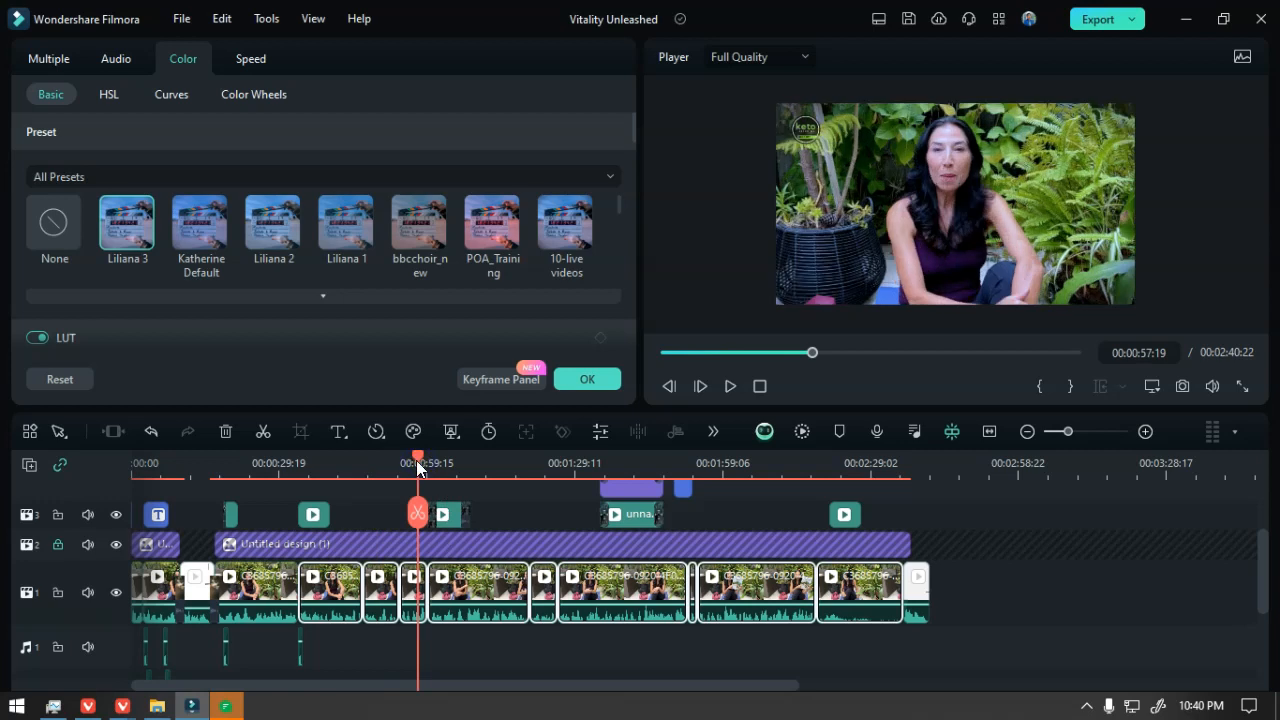
click(473, 464)
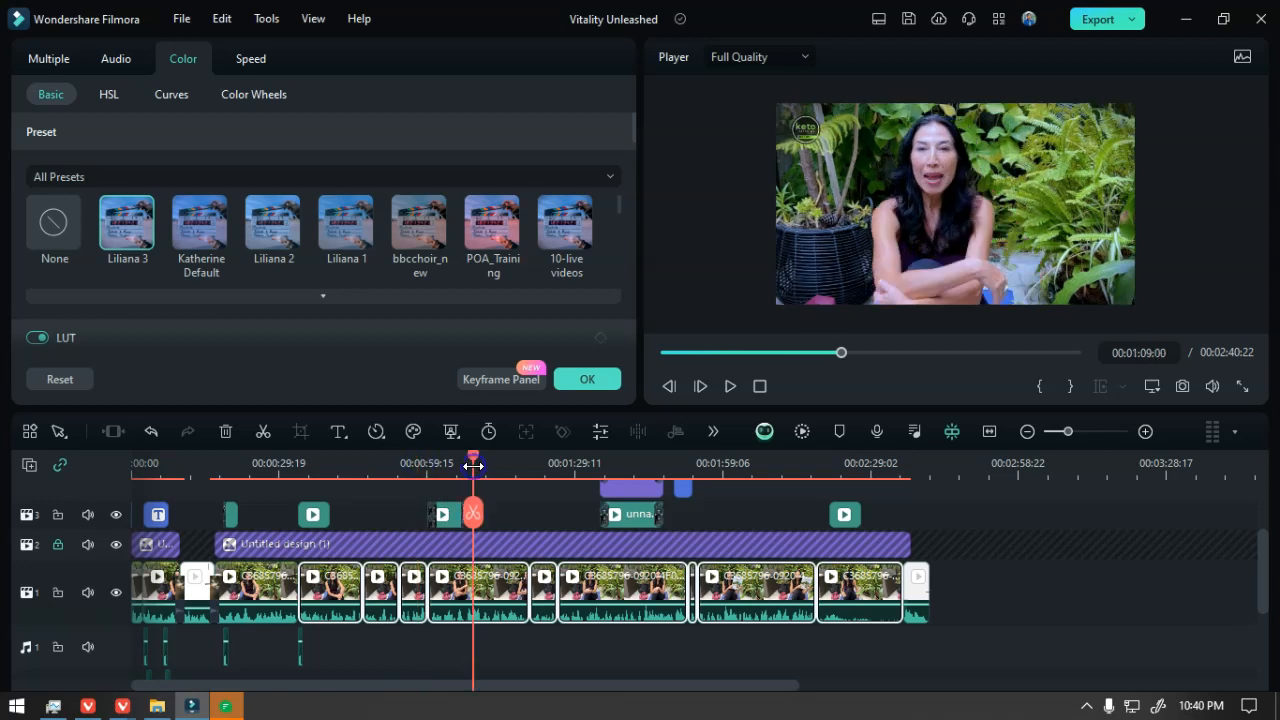
click(544, 460)
click(612, 460)
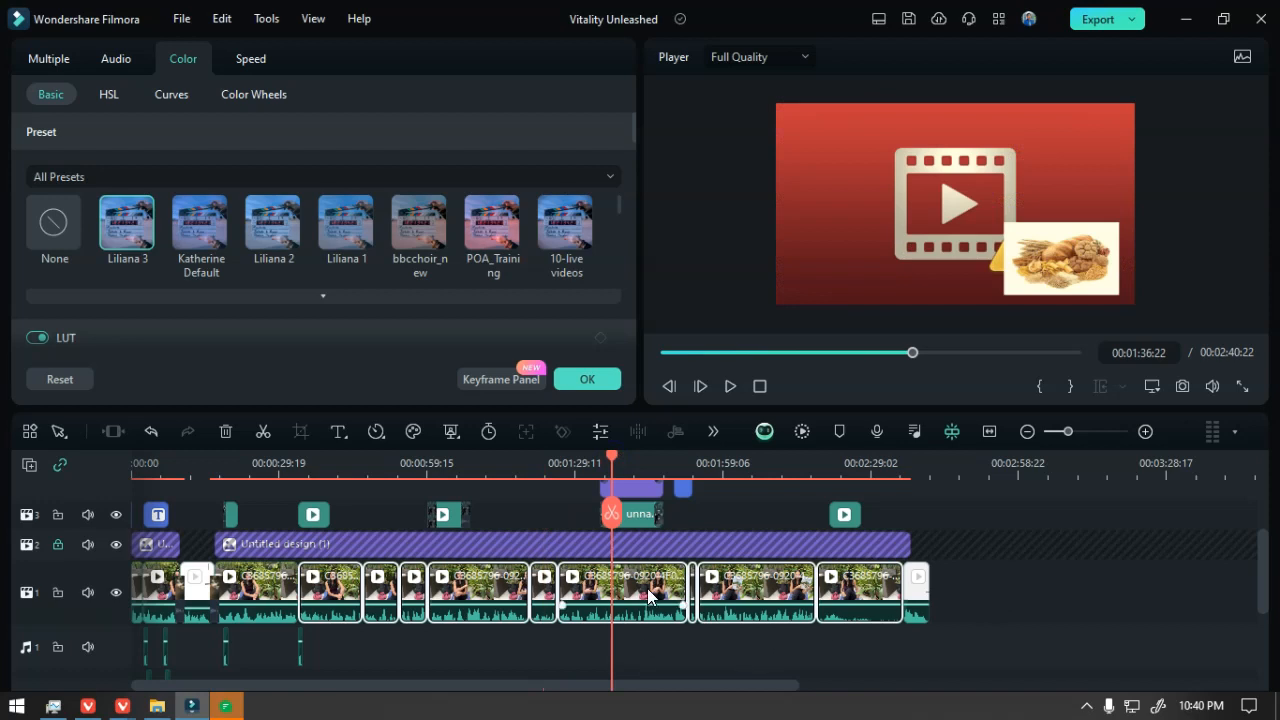
- Review the grain-foods image overlaying the missing stock clip at about 00:01:36 and delete that image
click(648, 528)
scroll(643, 523, up, 1)
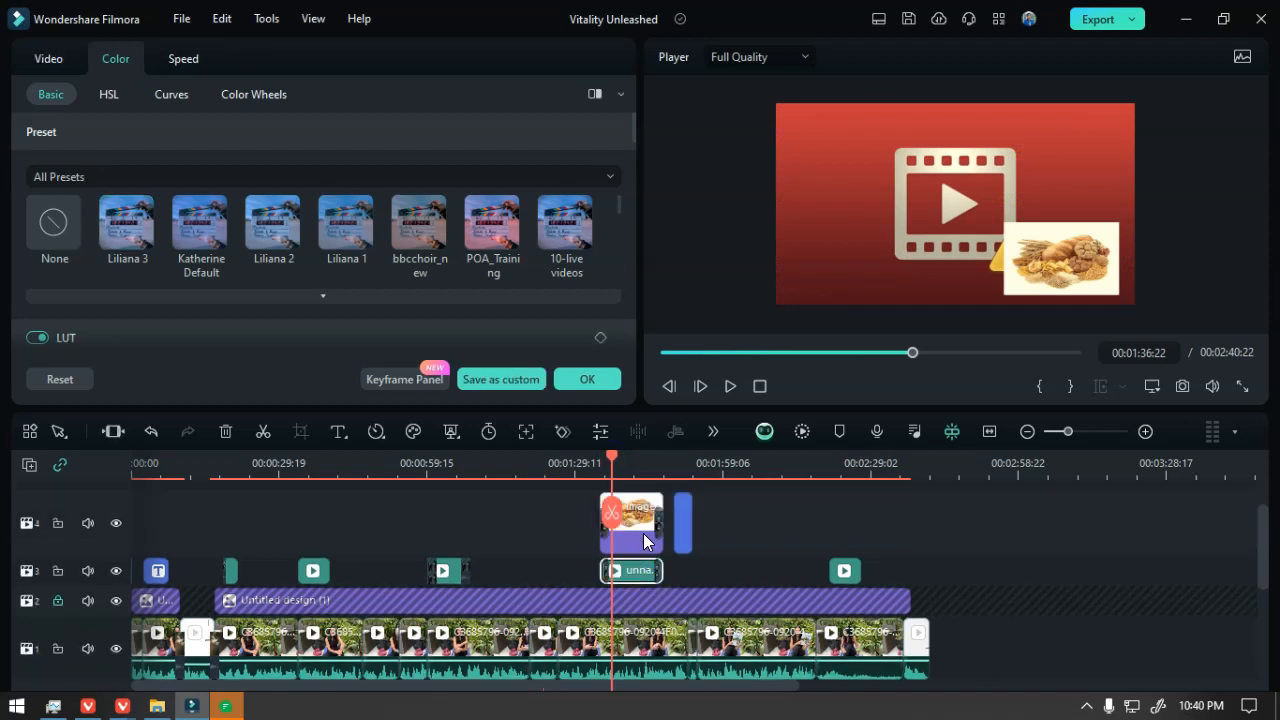
click(1019, 287)
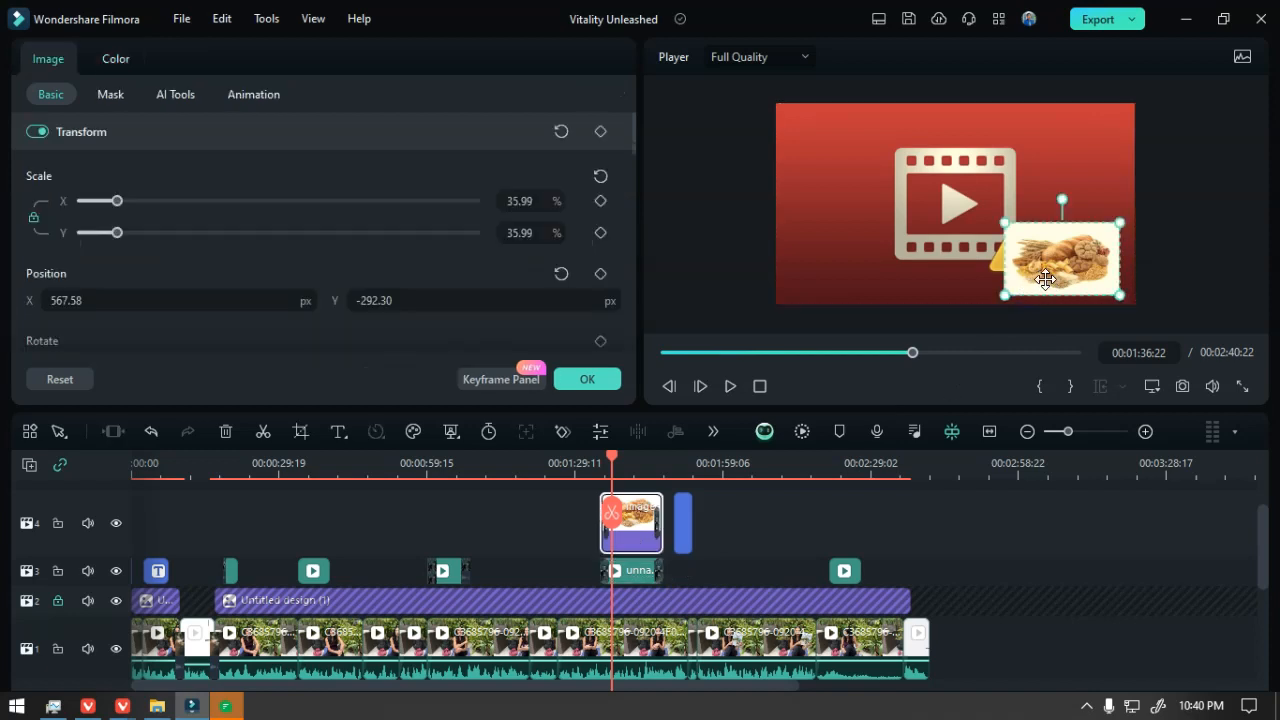
mouse_move(617, 518)
mouse_down()
mouse_move(604, 516)
mouse_move(623, 518)
mouse_up()
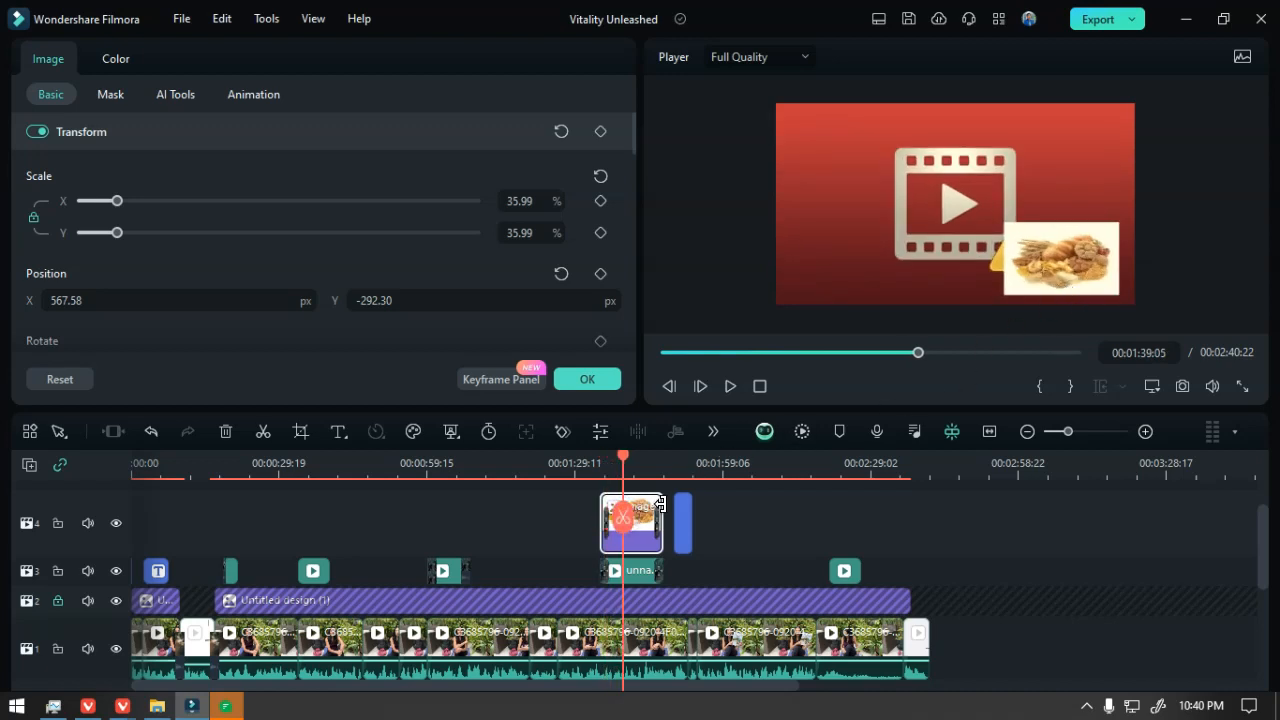
drag(621, 523, 594, 521)
key(space)
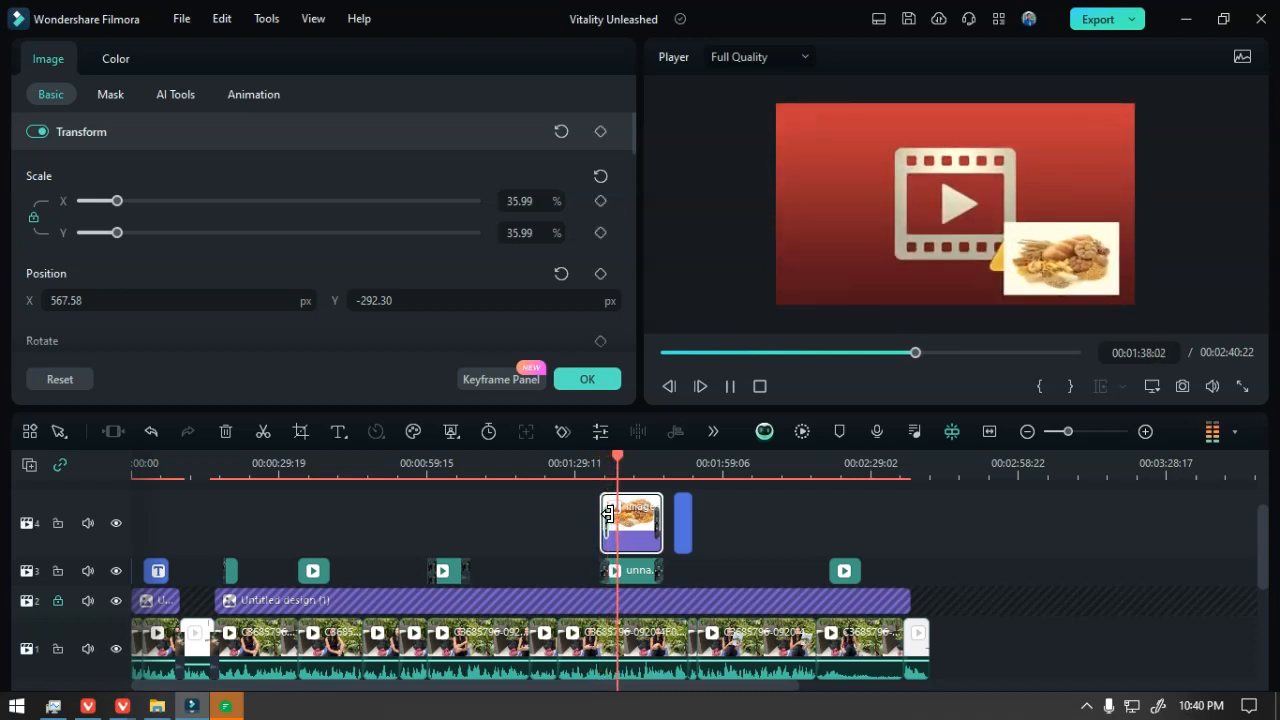
key(space)
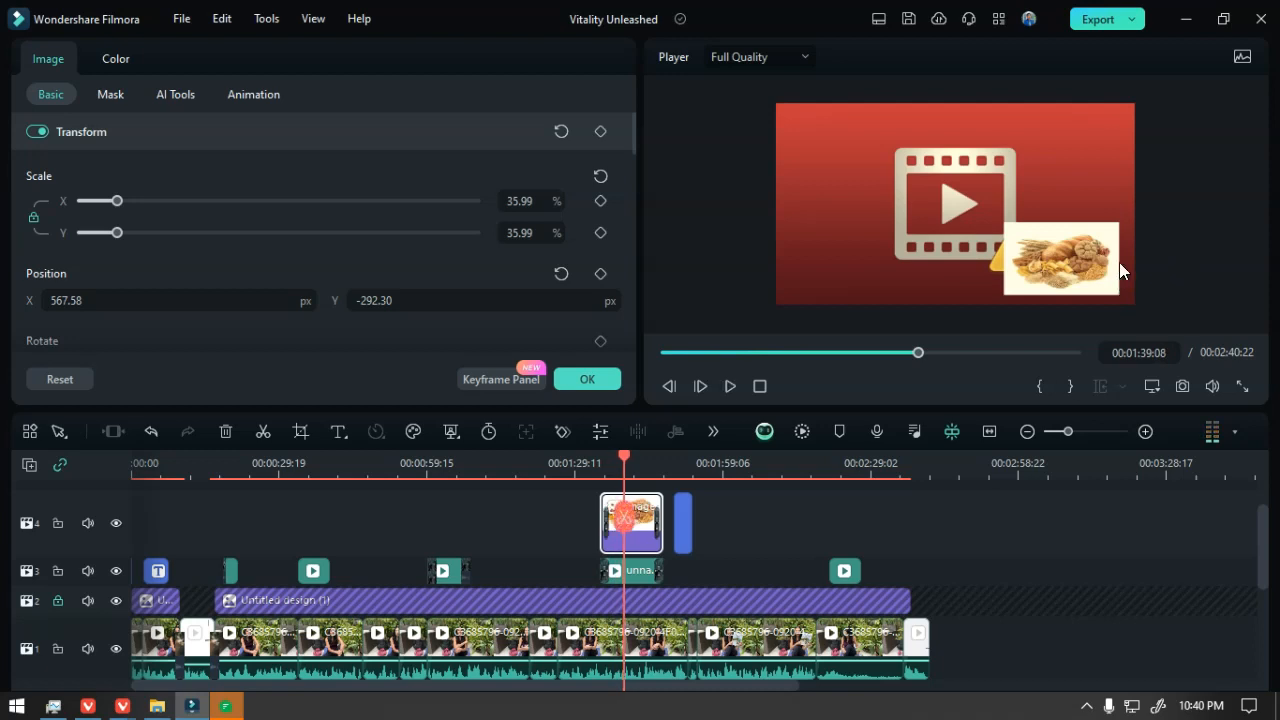
key(space)
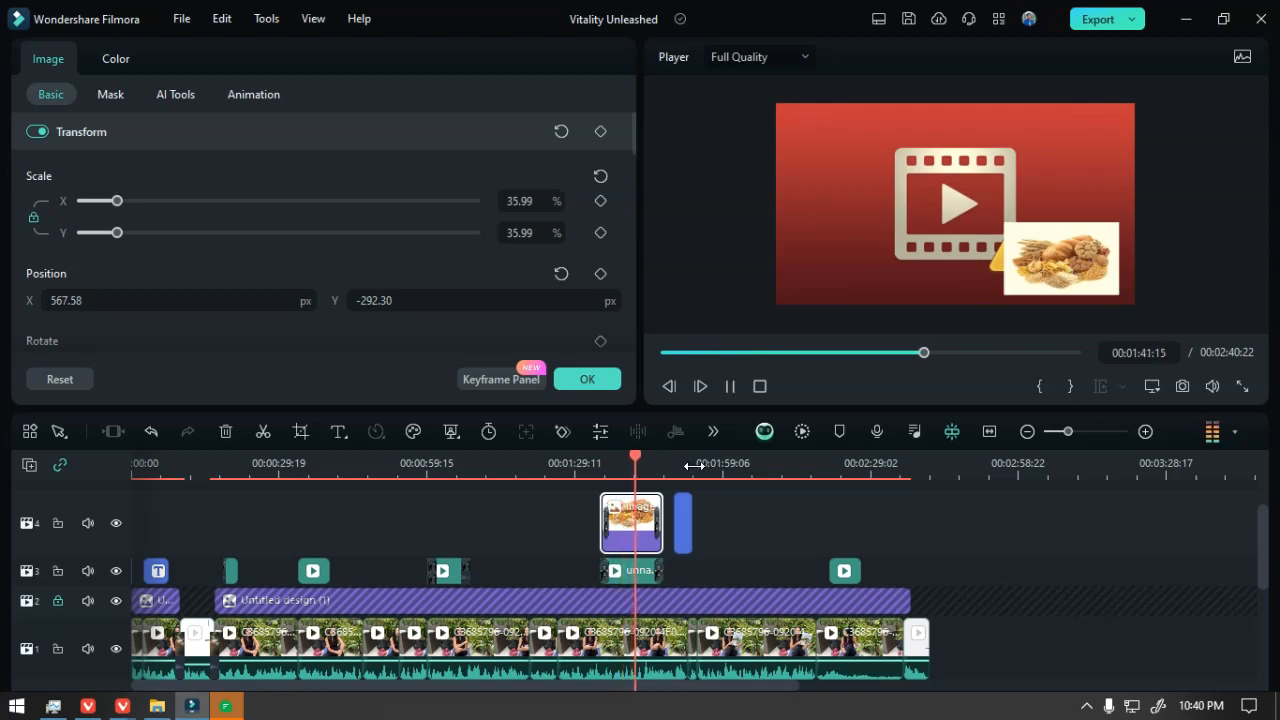
key(space)
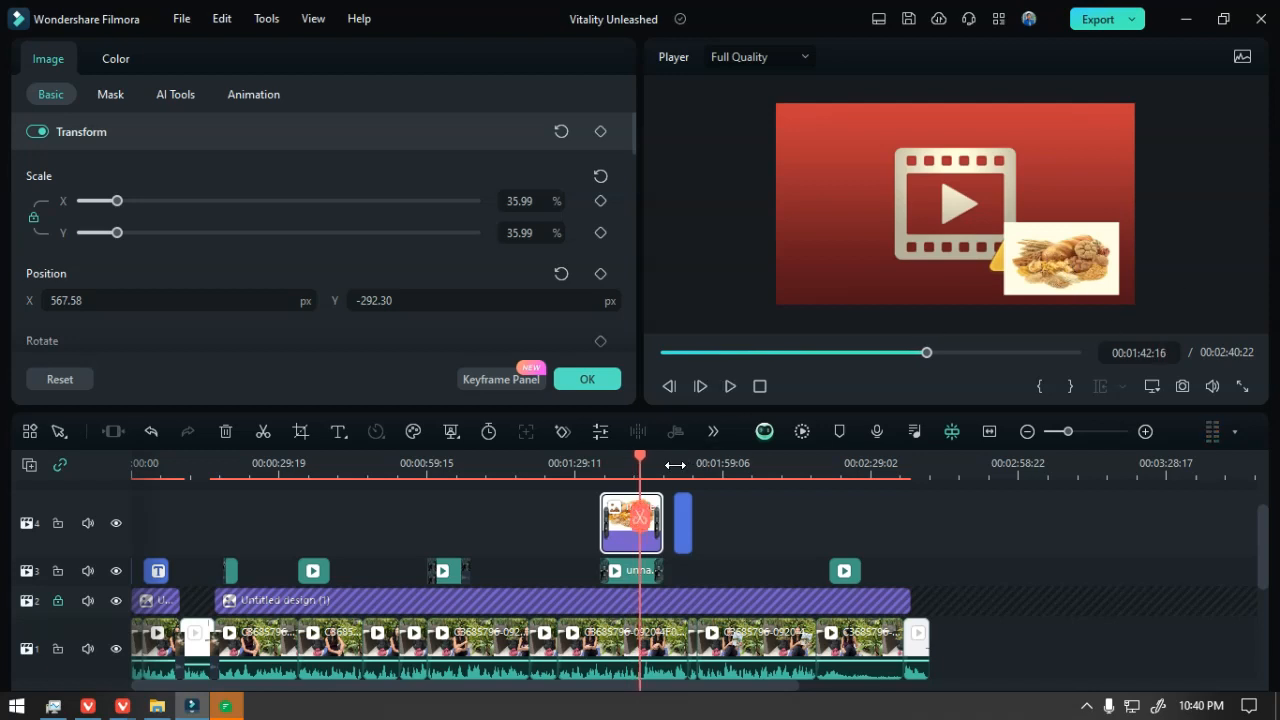
key(Delete)
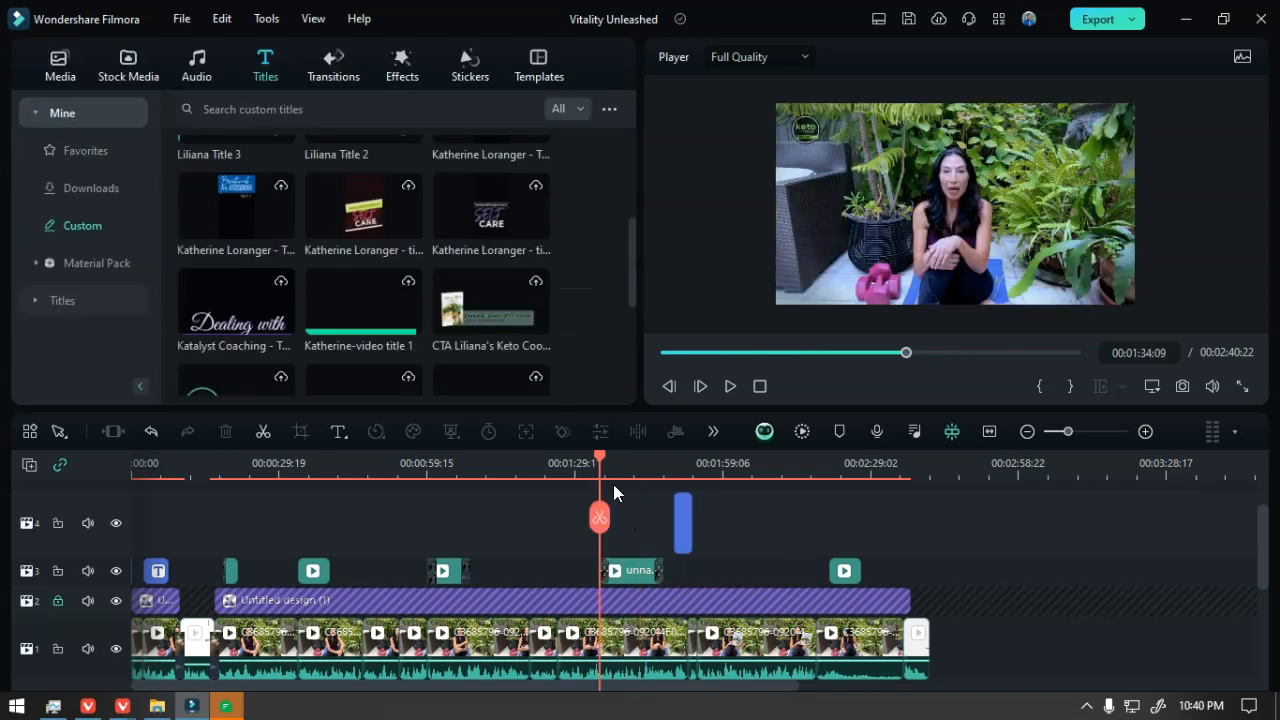
- Review the missing stock clips at about 00:01:34 and 00:01:02, and locate the former's source in the resource library
click(636, 577)
key(space)
key(space)
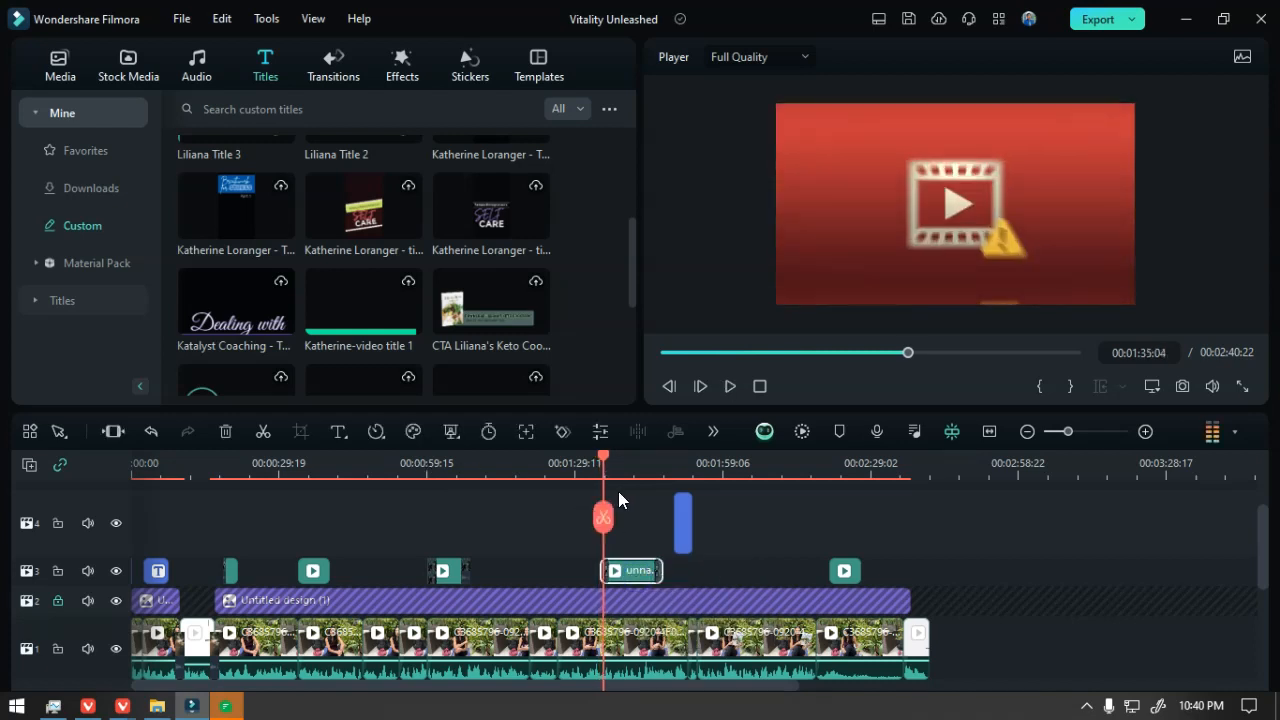
click(443, 462)
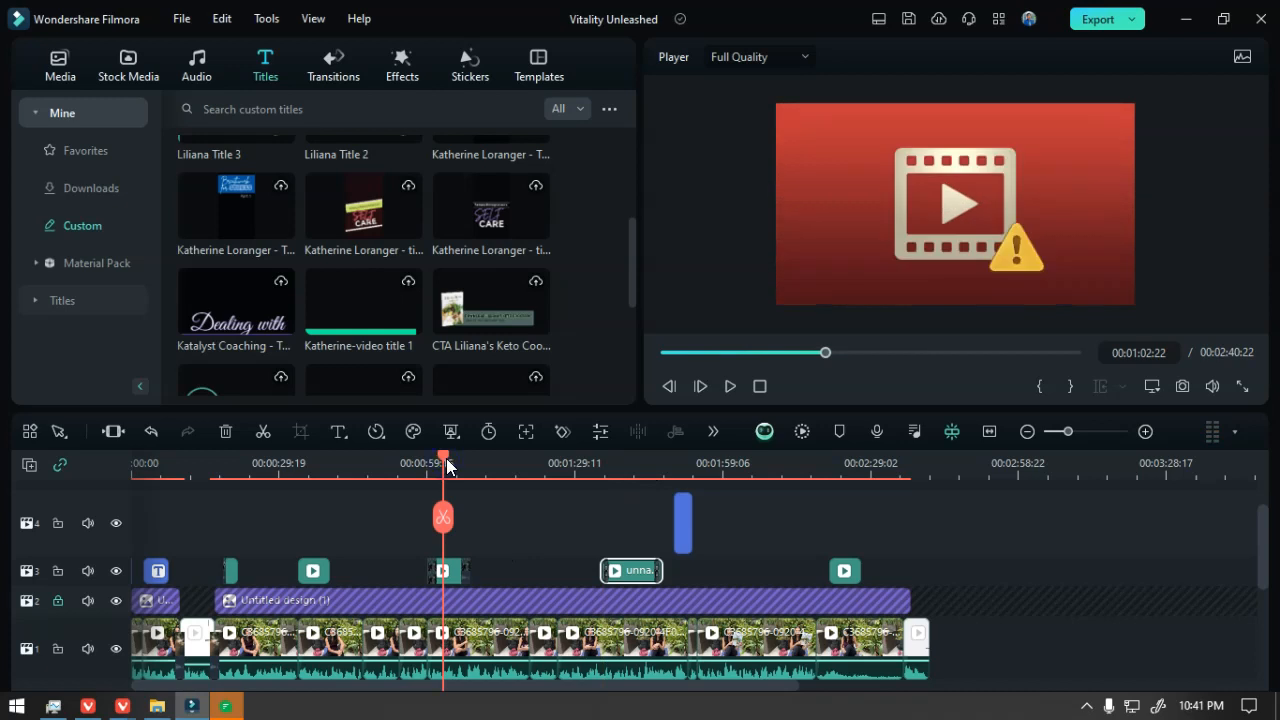
click(625, 463)
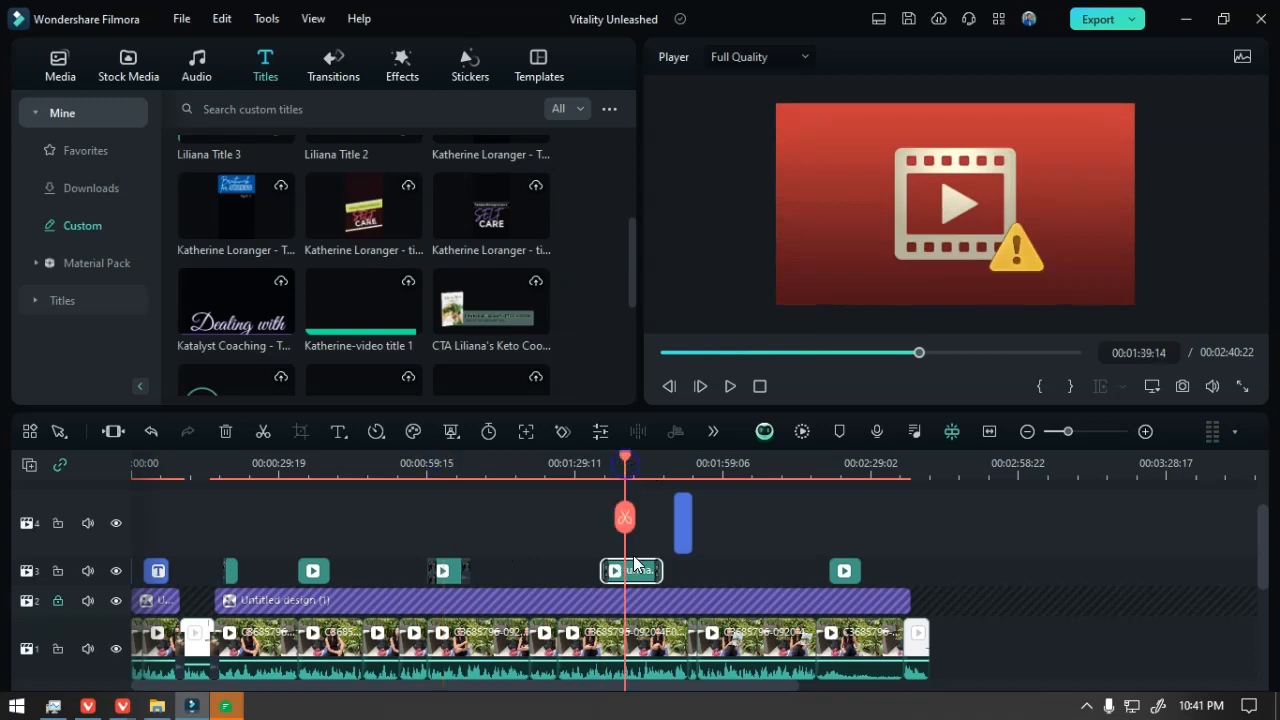
right_click(634, 571)
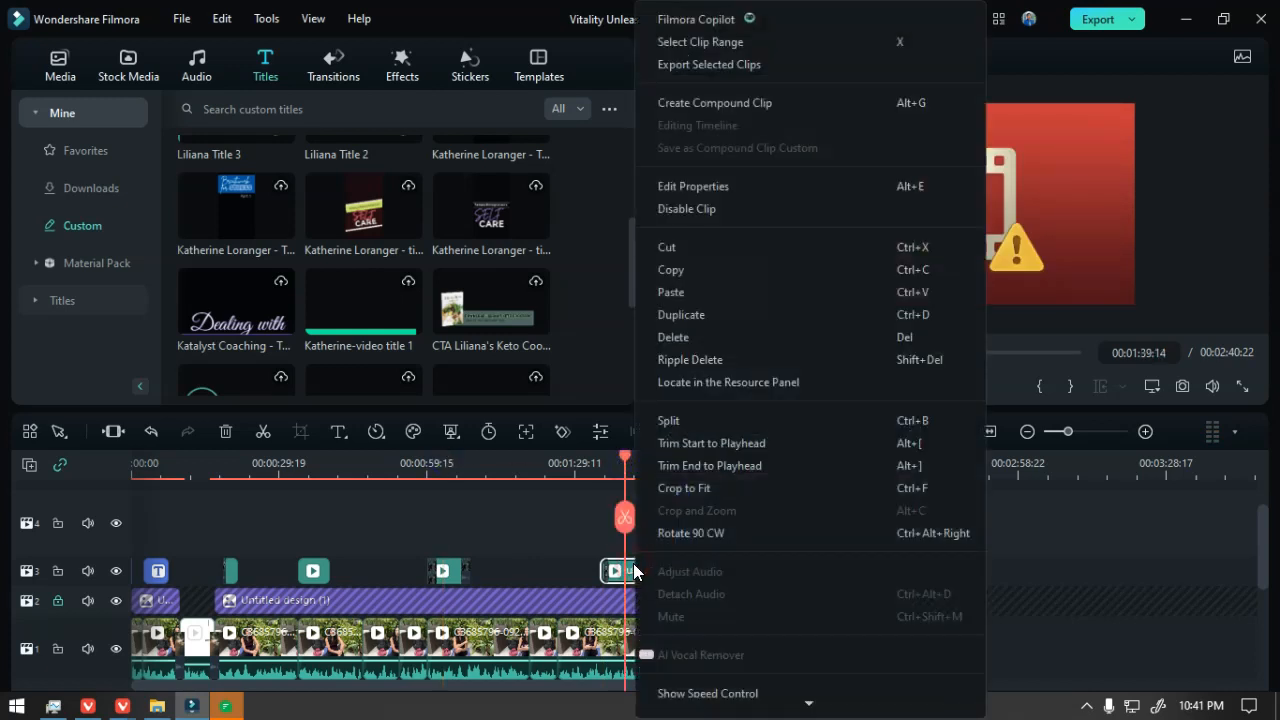
click(731, 381)
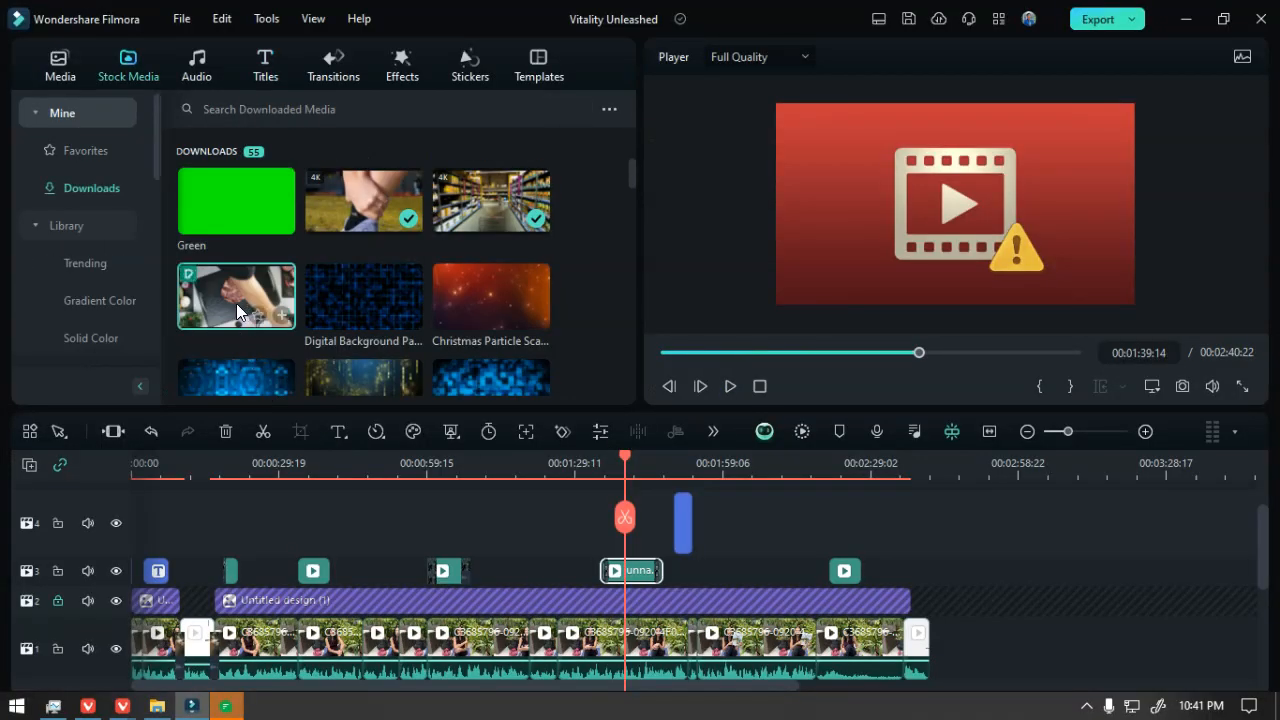
- Replace the missing clip on video track 3 at 00:01:34 with the meat-preparation stock clip from the downloaded media
drag(237, 311, 625, 572)
click(620, 568)
drag(550, 540, 556, 545)
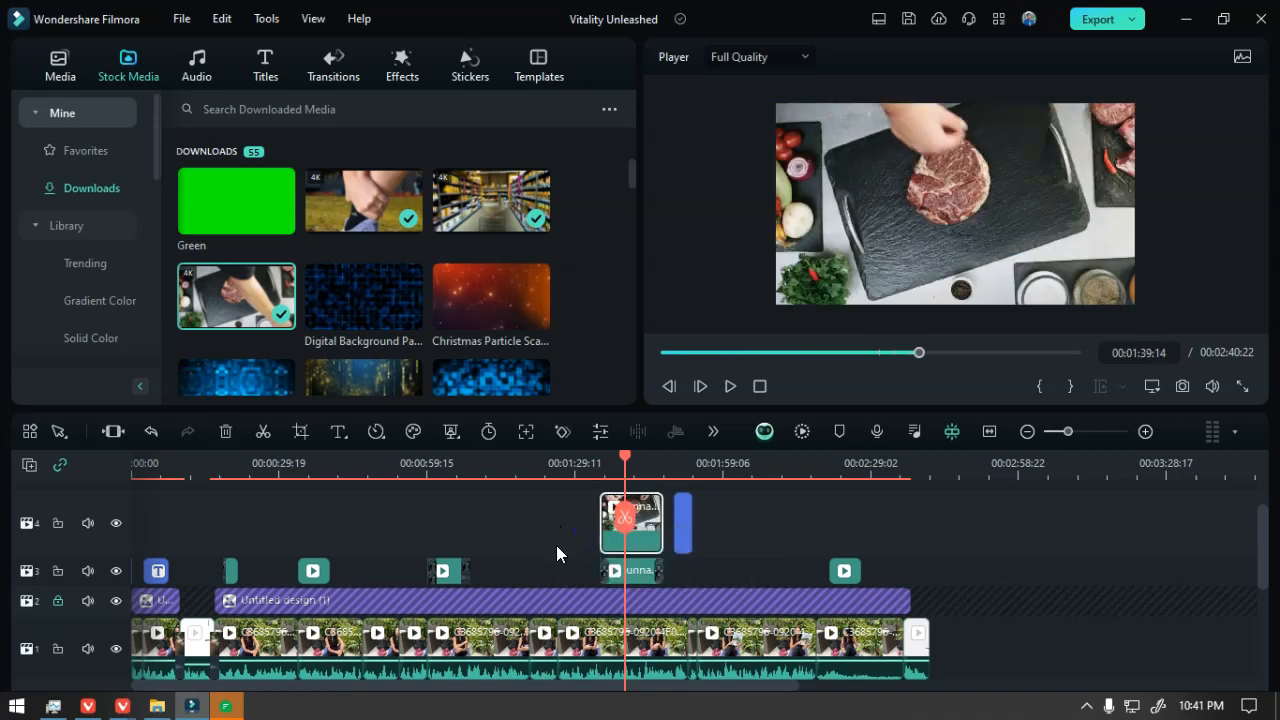
click(632, 569)
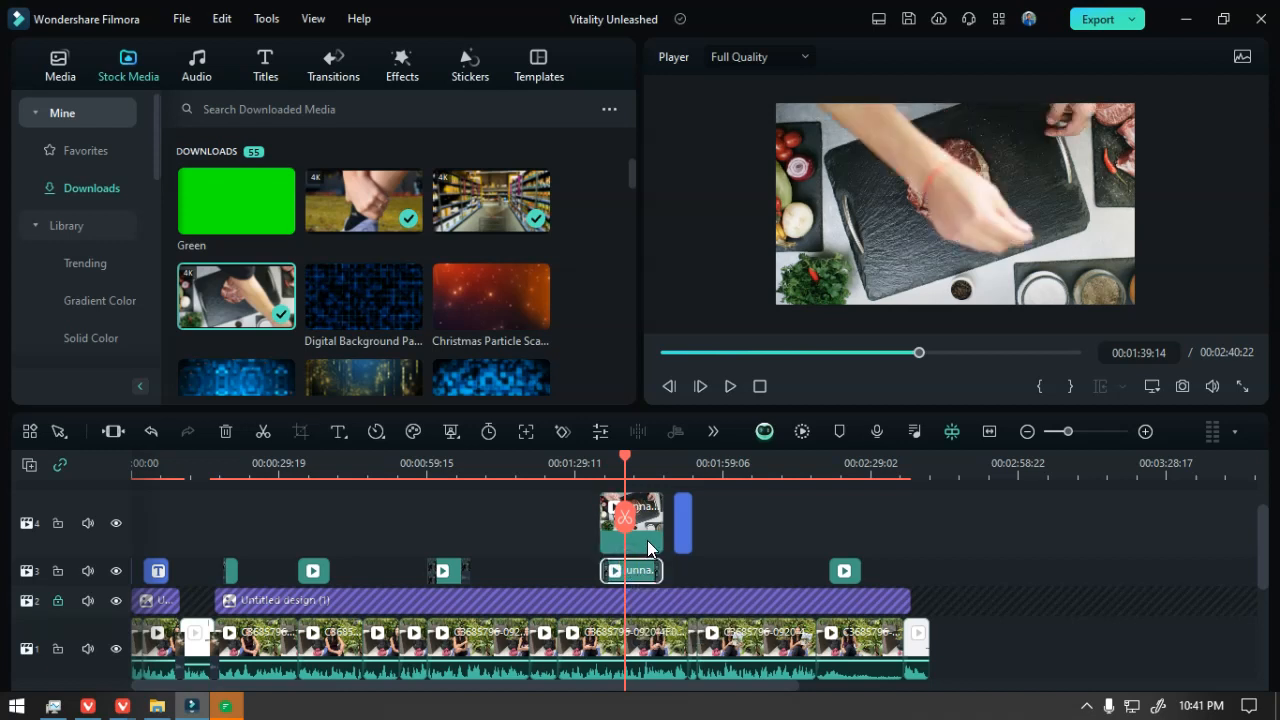
key(Delete)
drag(643, 540, 641, 574)
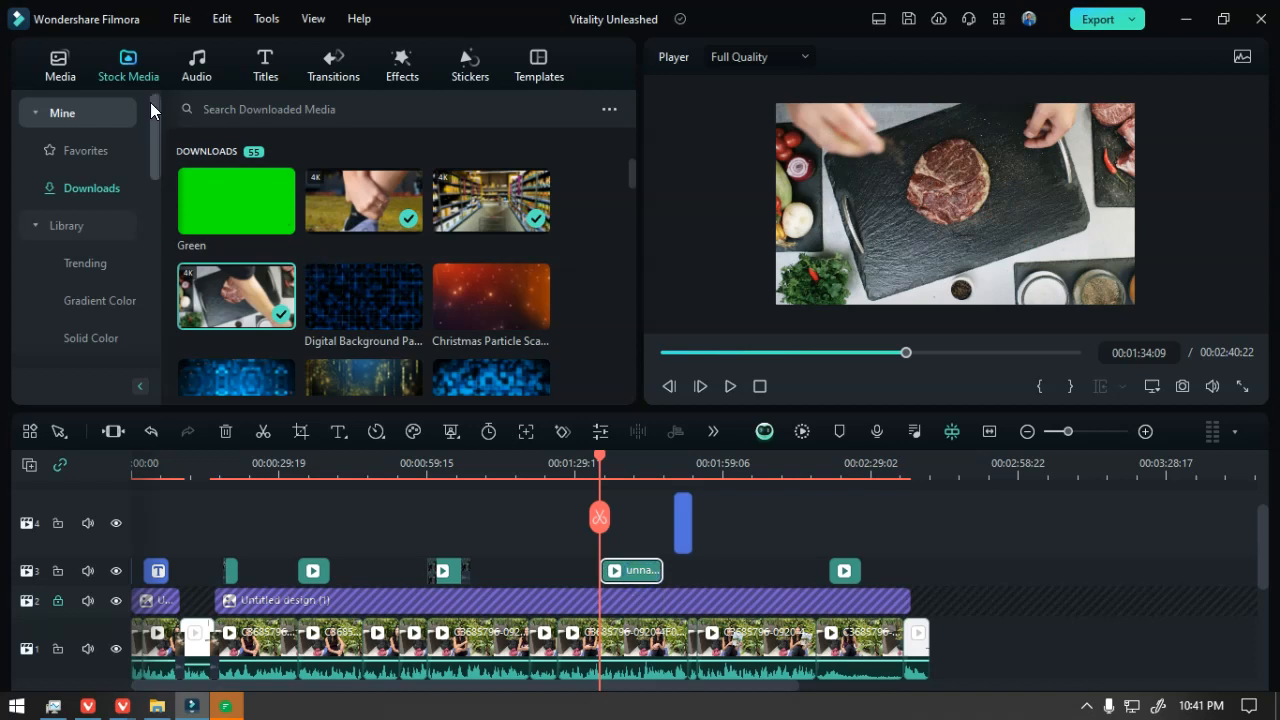
- Find the Warp Zoom 3 transition, add it to both ends of the meat-preparation clip on track 3, and preview it
click(332, 70)
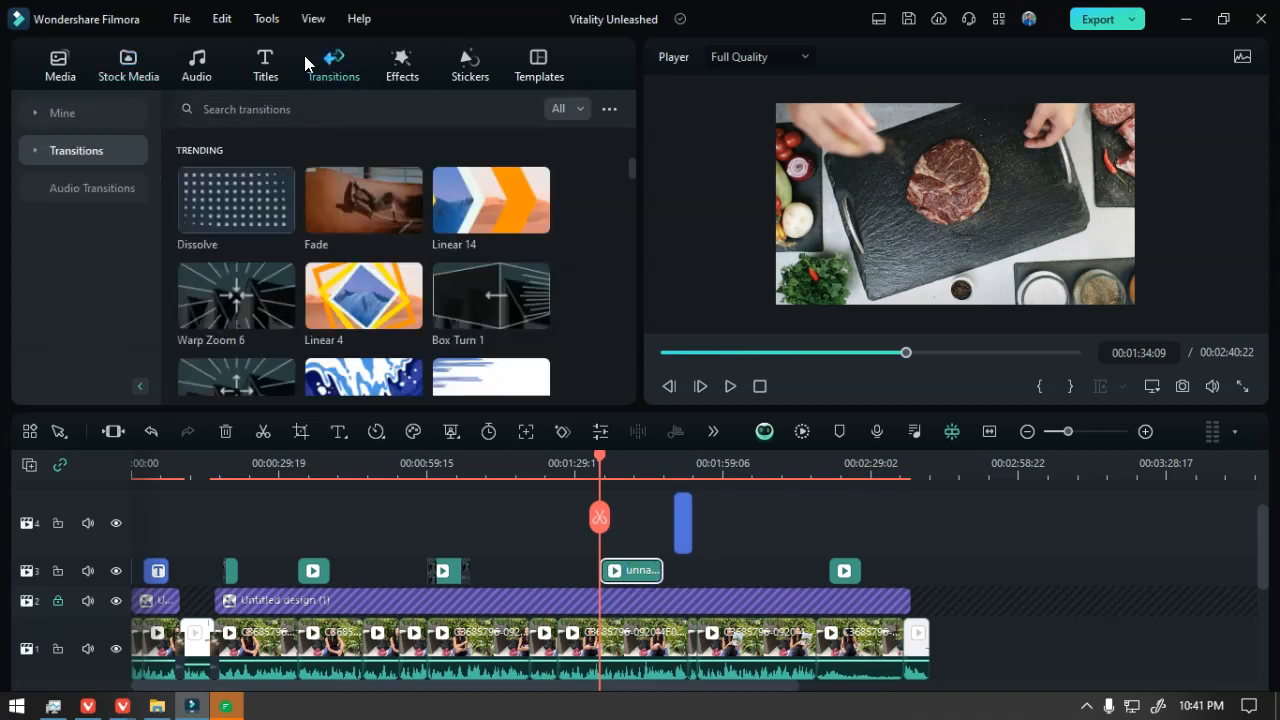
click(321, 112)
text(warp)
key(Return)
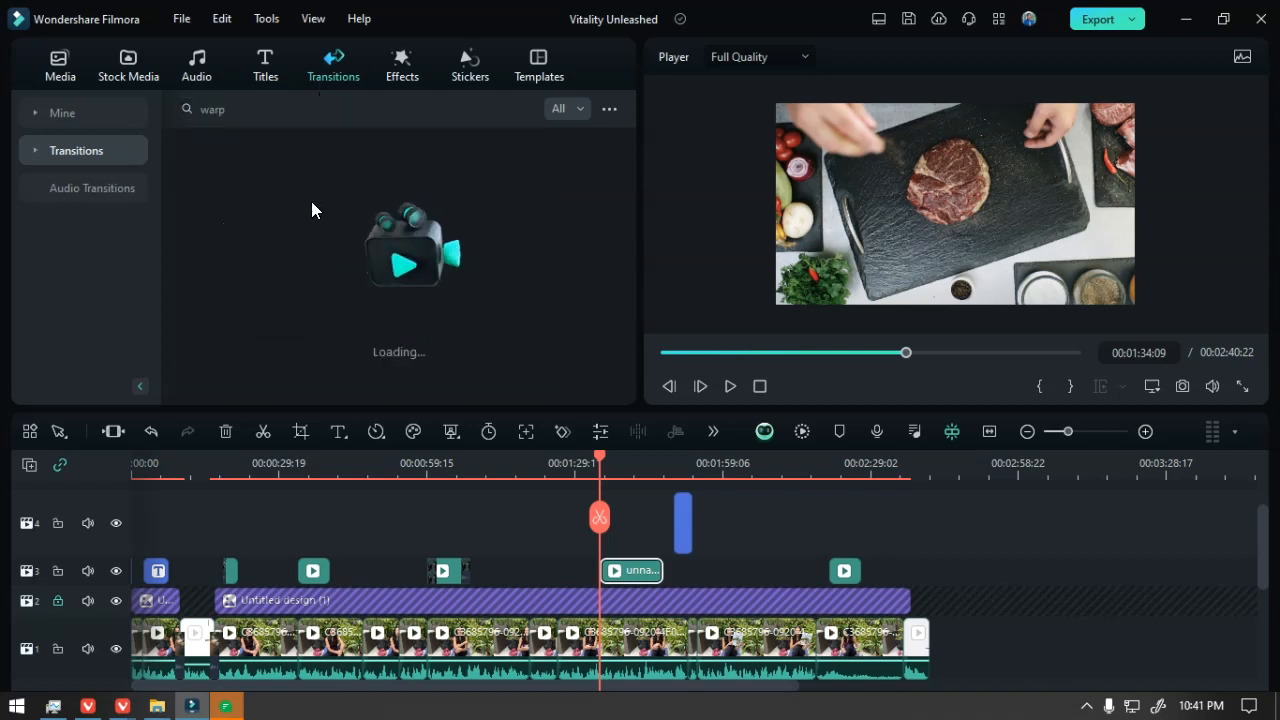
mouse_move(469, 174)
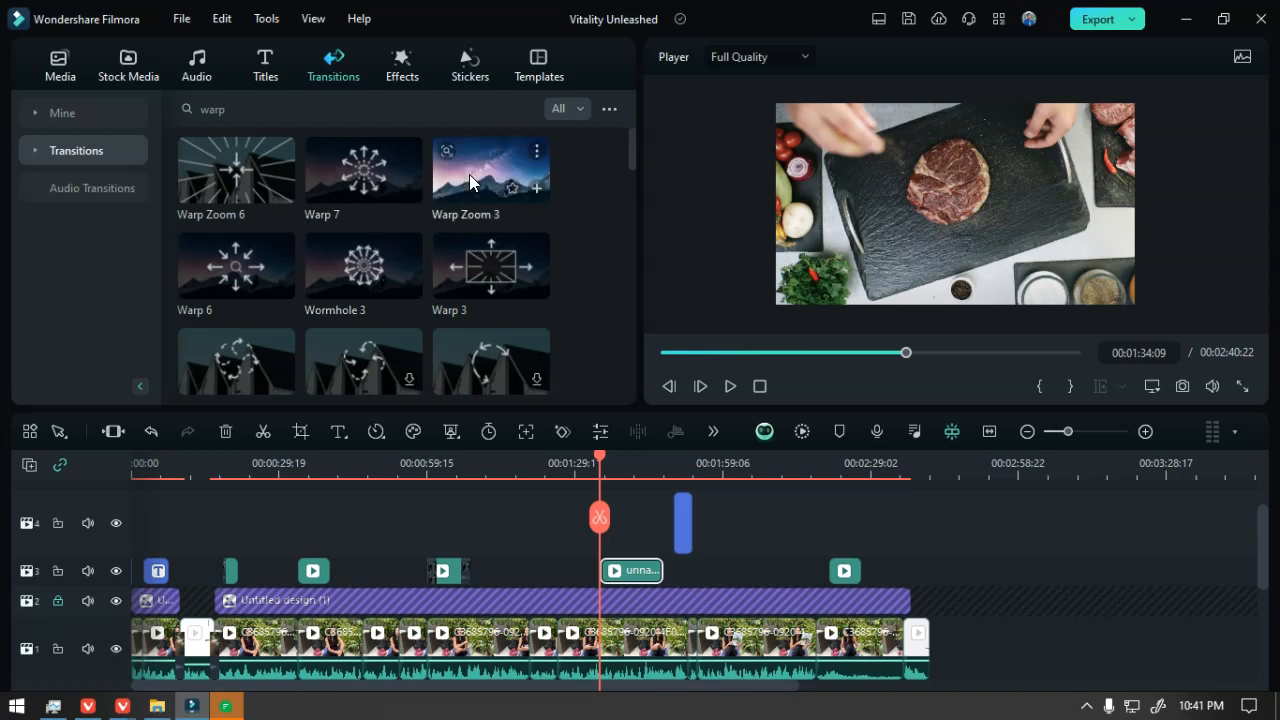
drag(471, 174, 604, 571)
drag(510, 190, 655, 632)
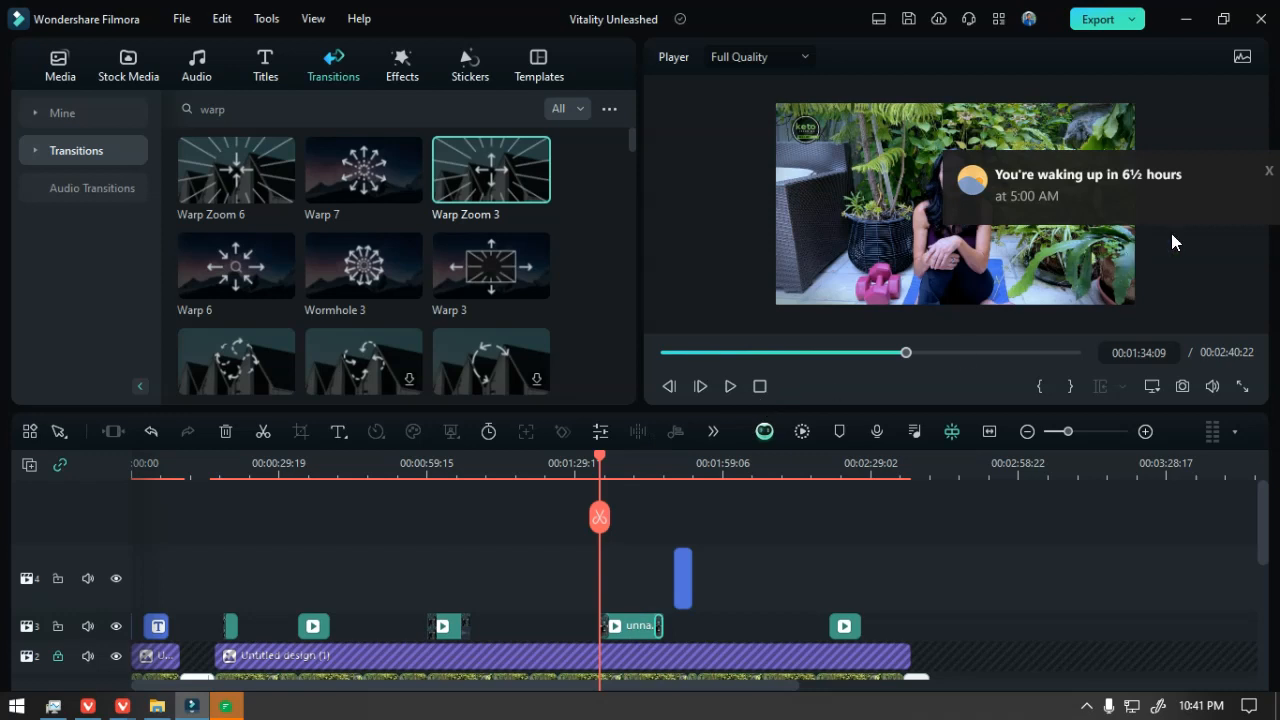
click(1268, 171)
key(space)
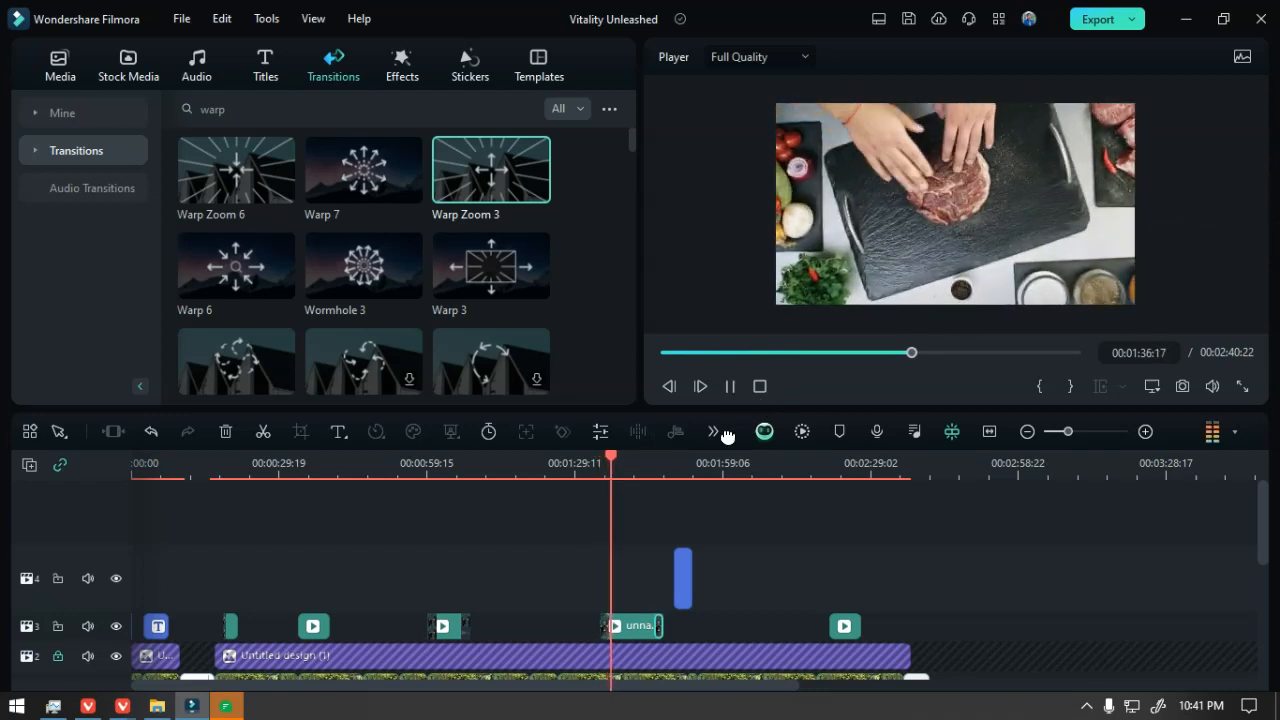
key(space)
- Copy the whoosh sound effect at about 00:00:33 on audio track 1, paste it at 00:01:34:19, and play it back
scroll(677, 522, down, 1)
scroll(665, 515, down, 1)
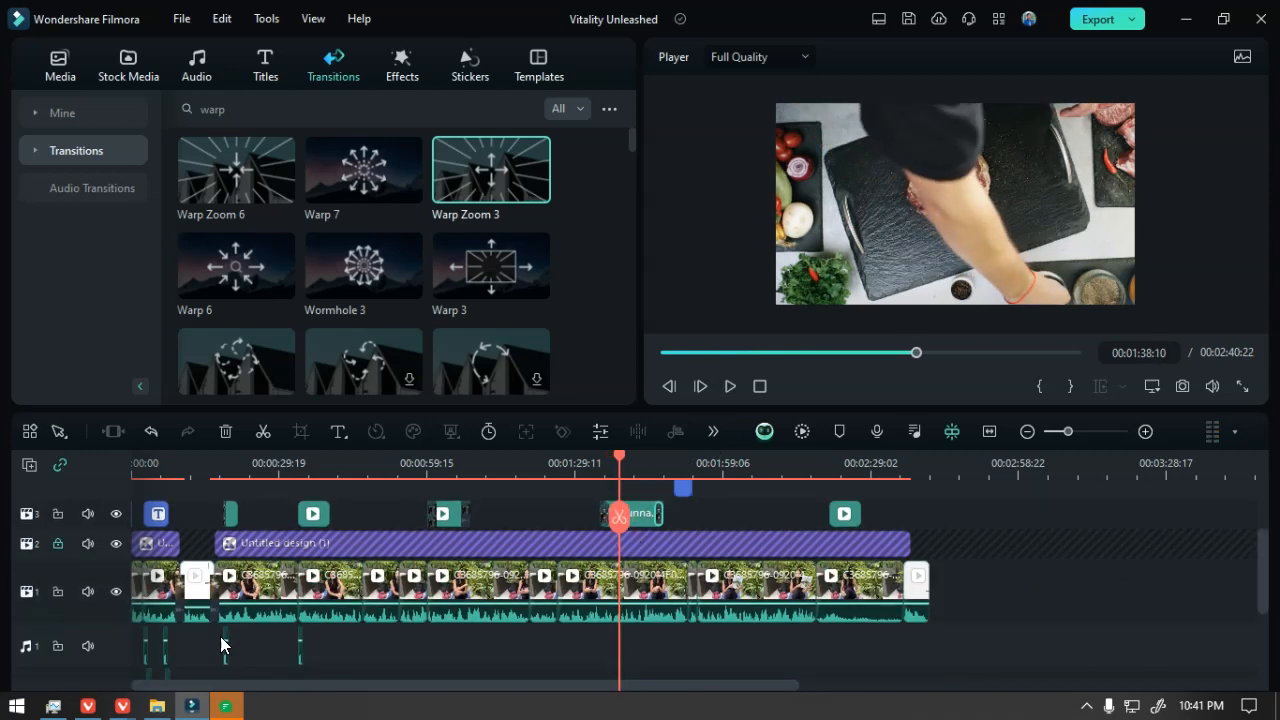
ctrl+scroll(300, 660, up, 2)
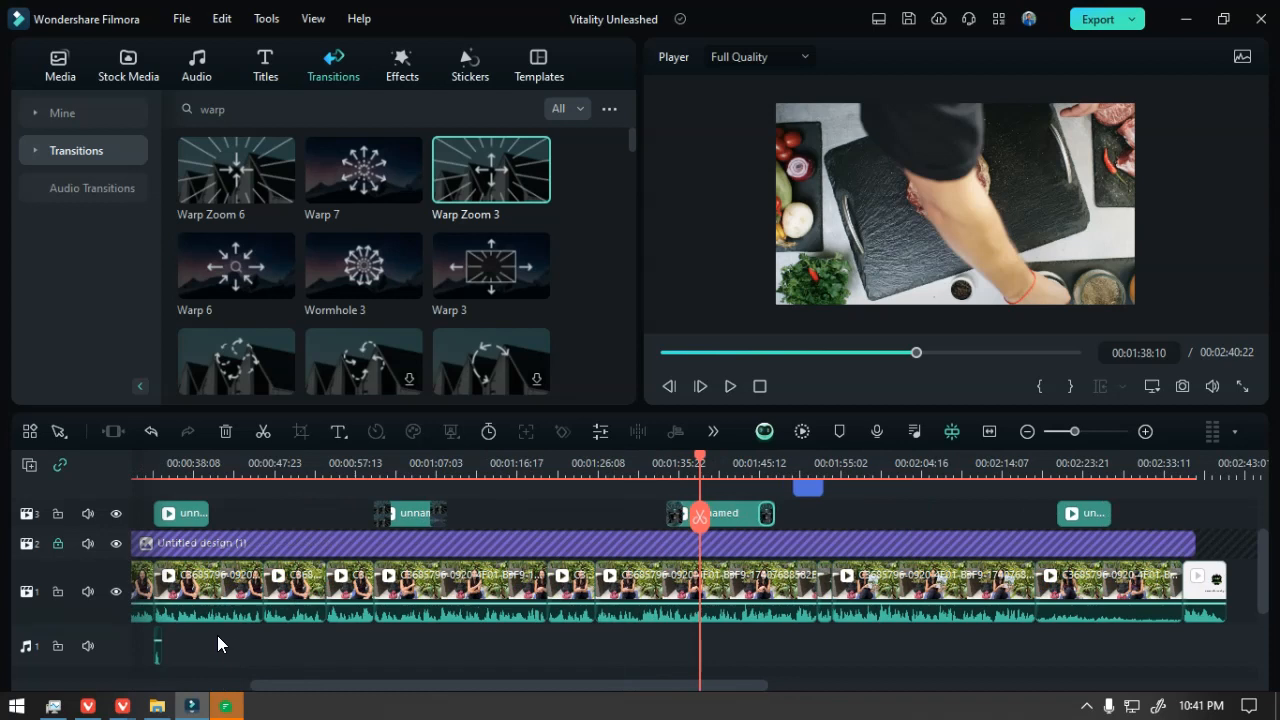
scroll(210, 595, down, 1)
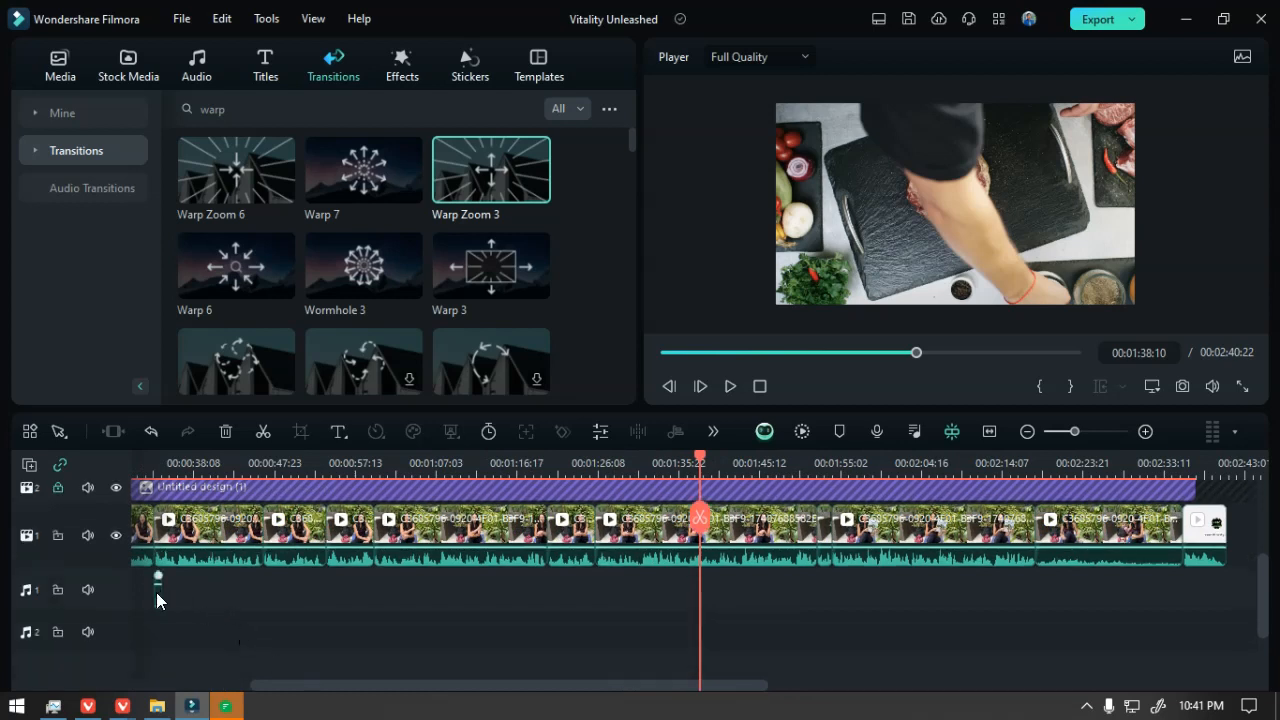
click(158, 458)
ctrl+scroll(237, 587, up, 2)
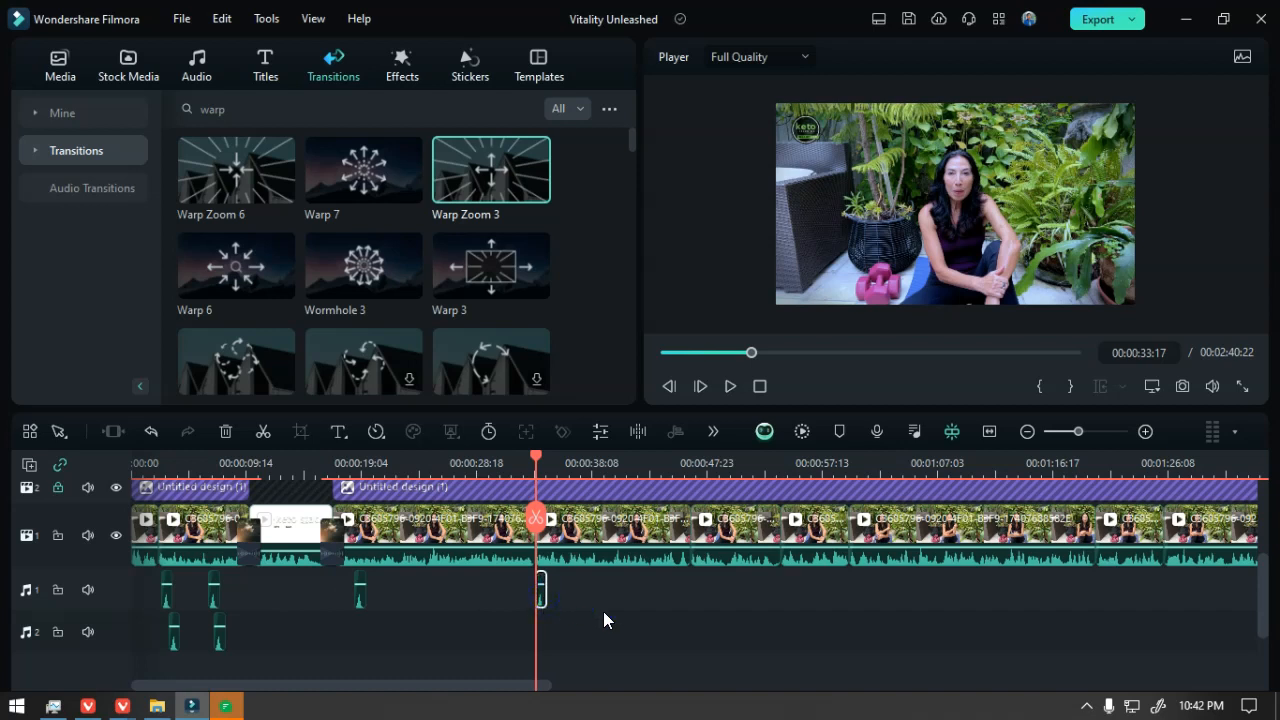
ctrl+scroll(603, 611, down, 3)
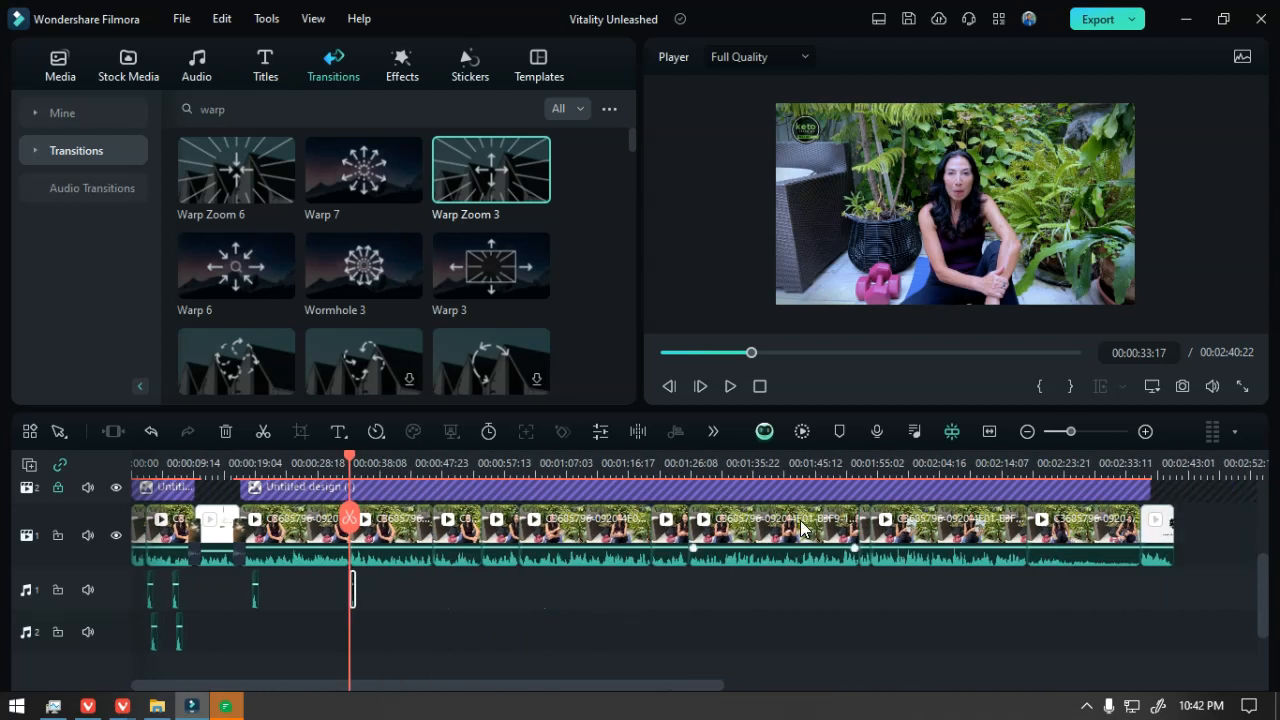
scroll(790, 520, up, 2)
click(746, 463)
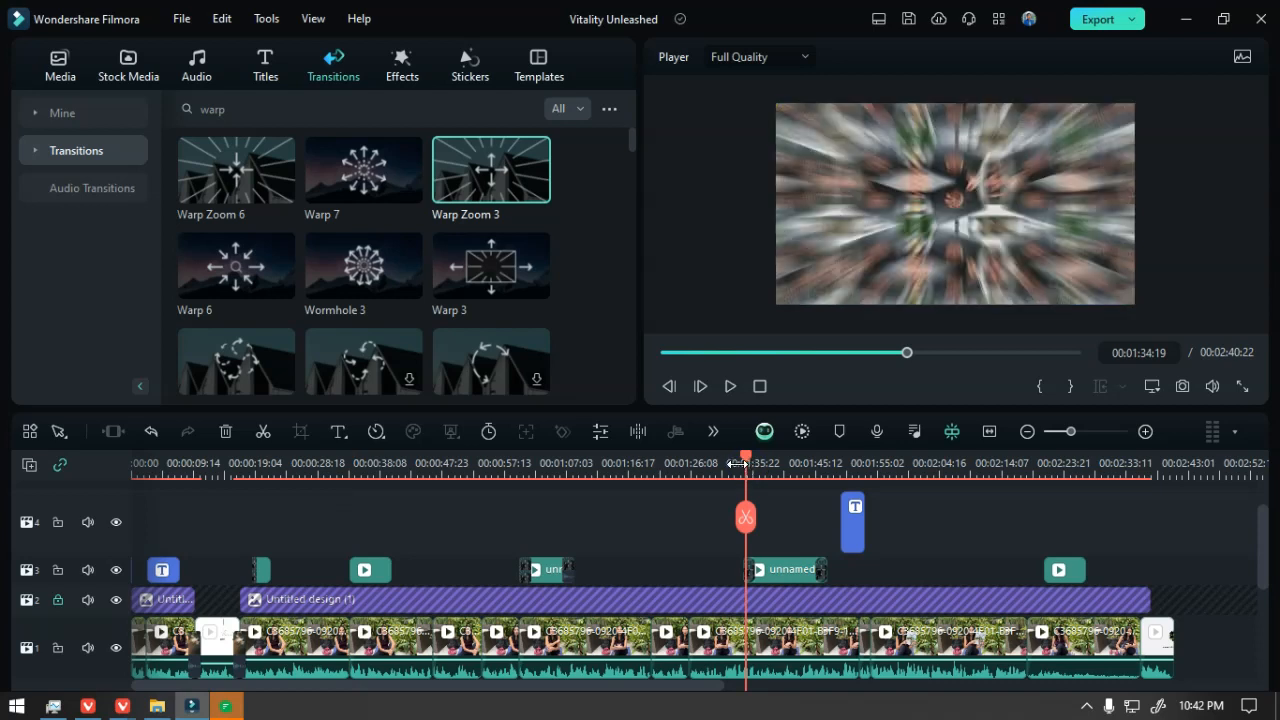
scroll(754, 525, down, 2)
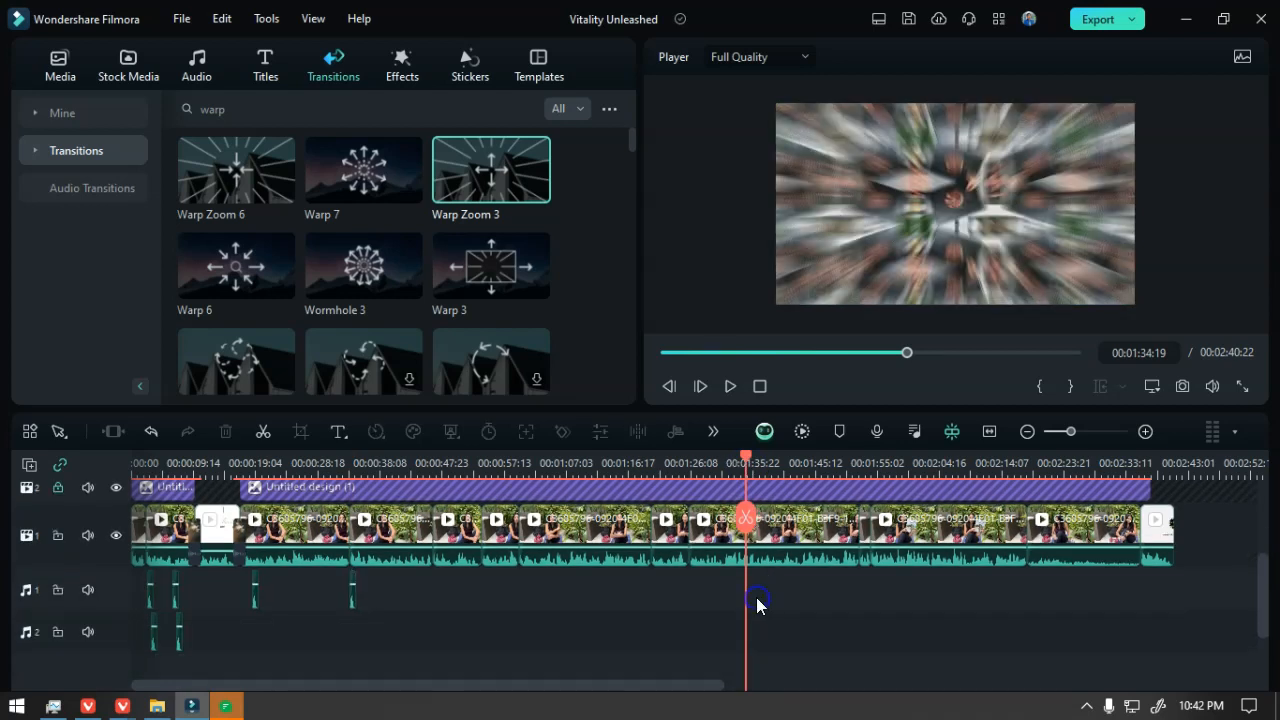
click(756, 595)
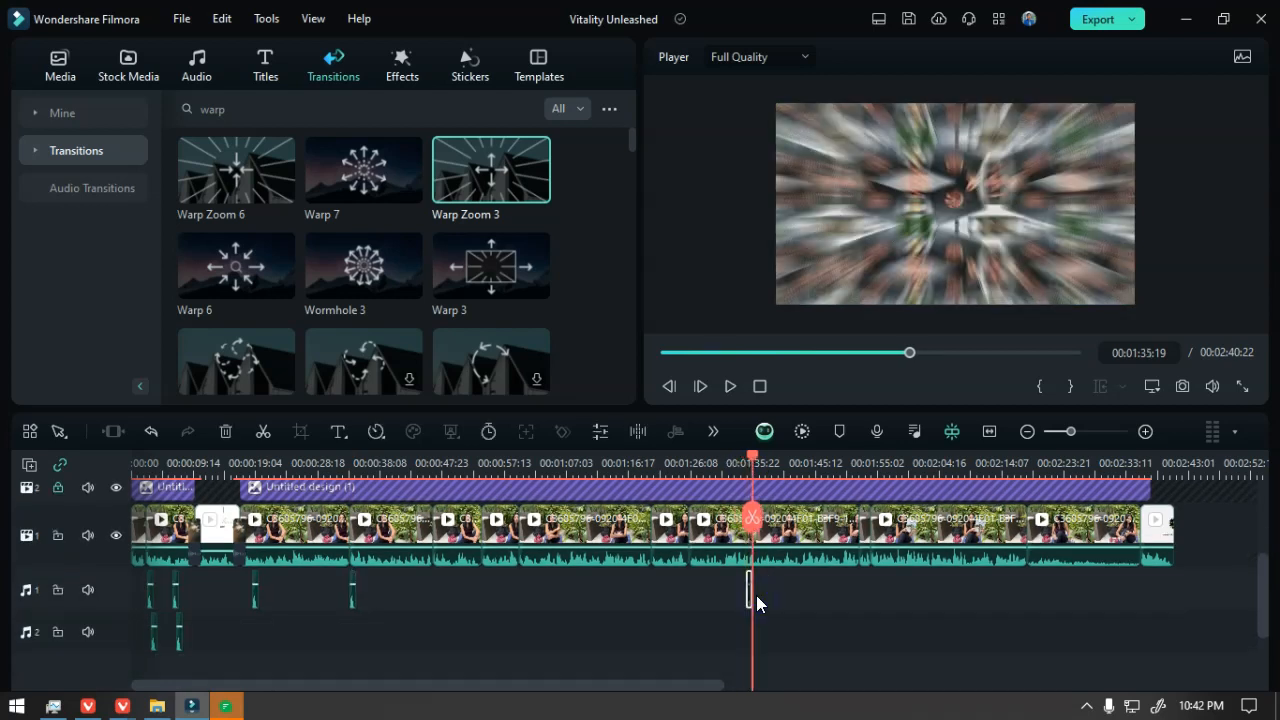
click(748, 520)
key(space)
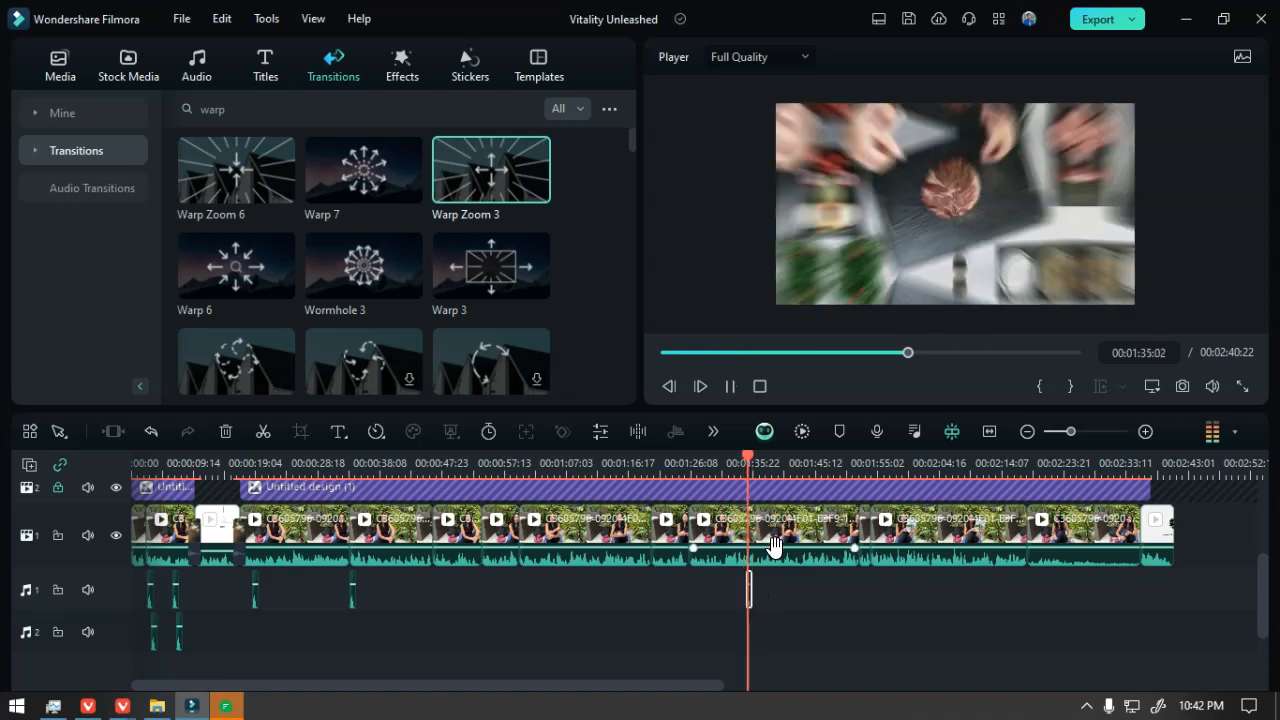
key(space)
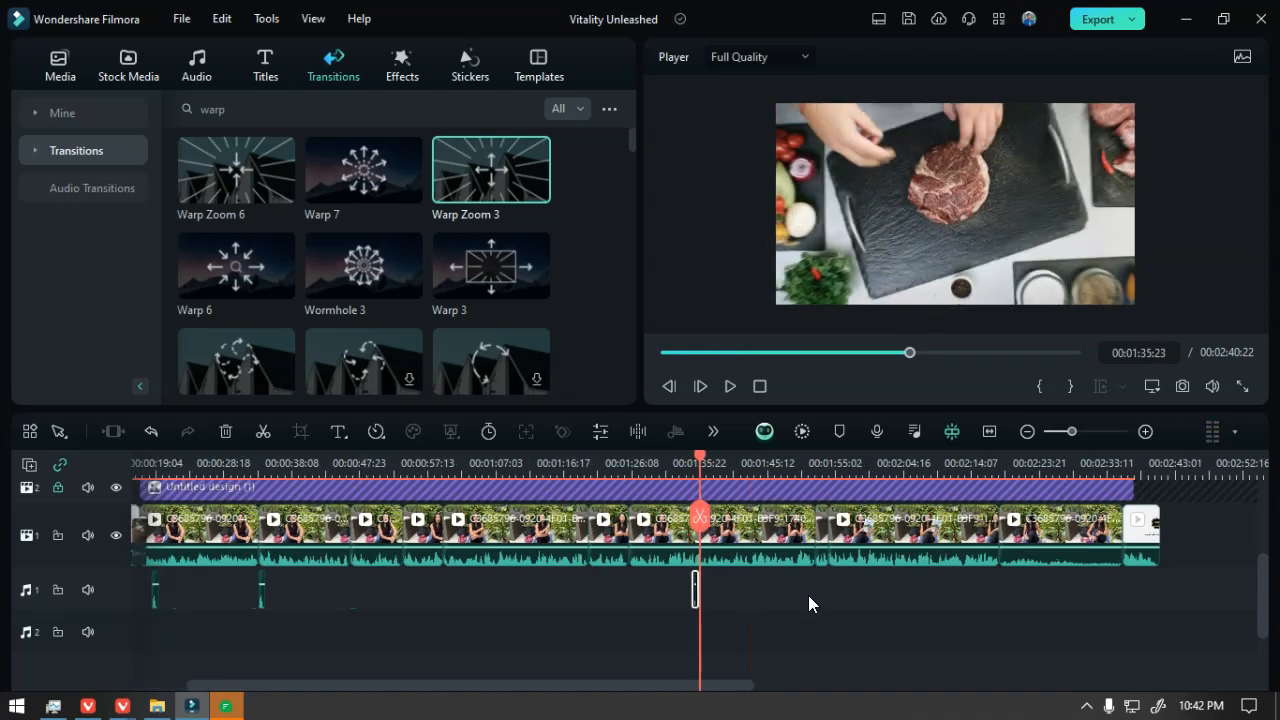
- Shorten the Warp Zoom 3 transition at the start of the meat-preparation clip on video track 3
scroll(713, 474, up, 3)
scroll(713, 474, up, 3)
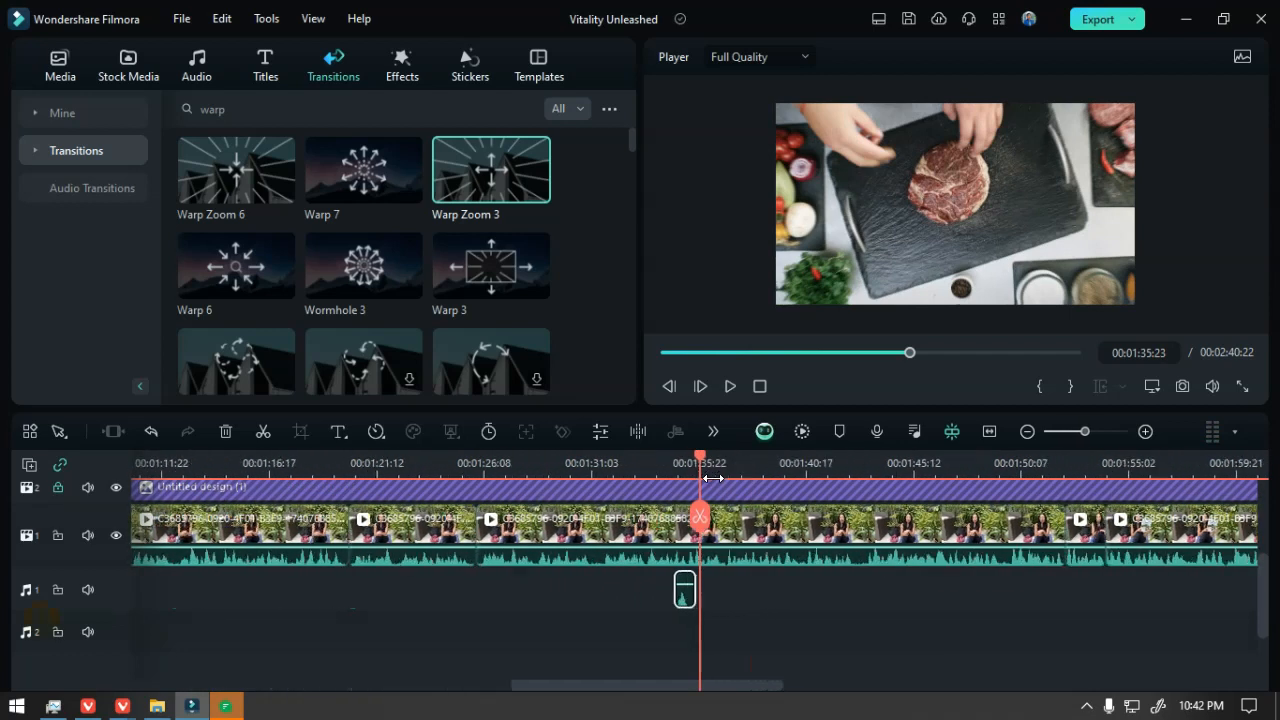
scroll(714, 531, up, 2)
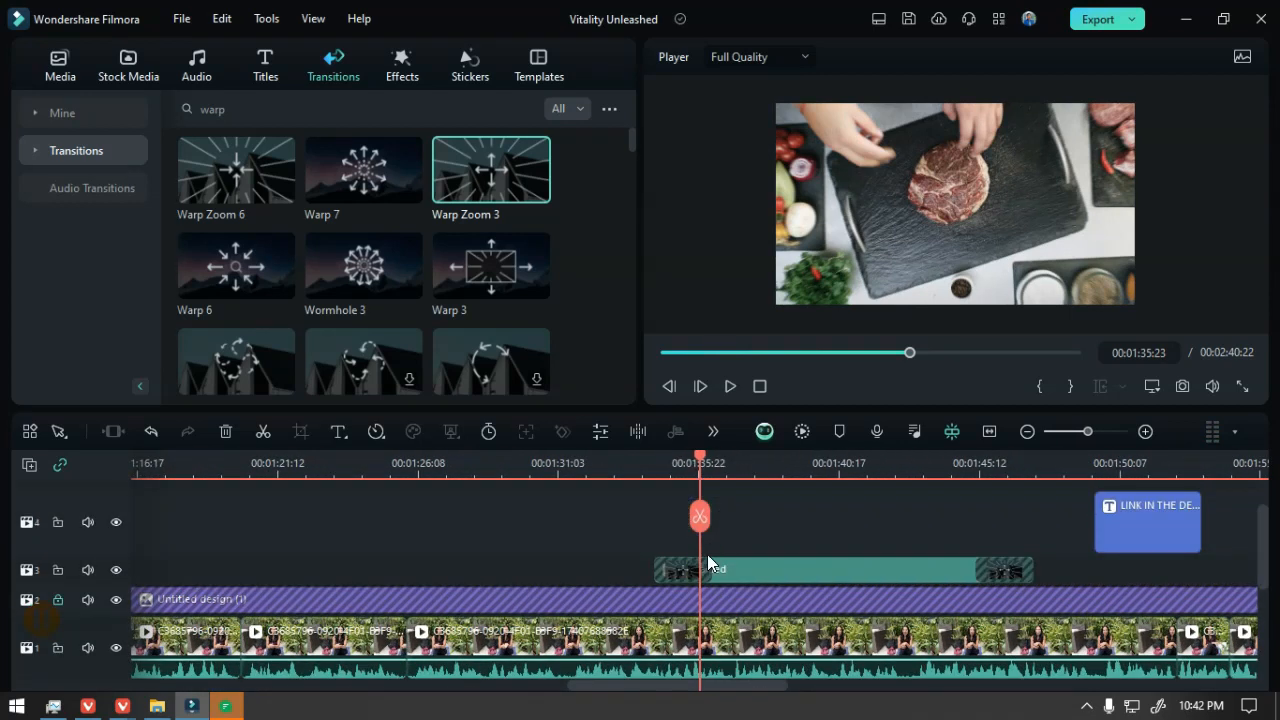
scroll(698, 572, down, 1)
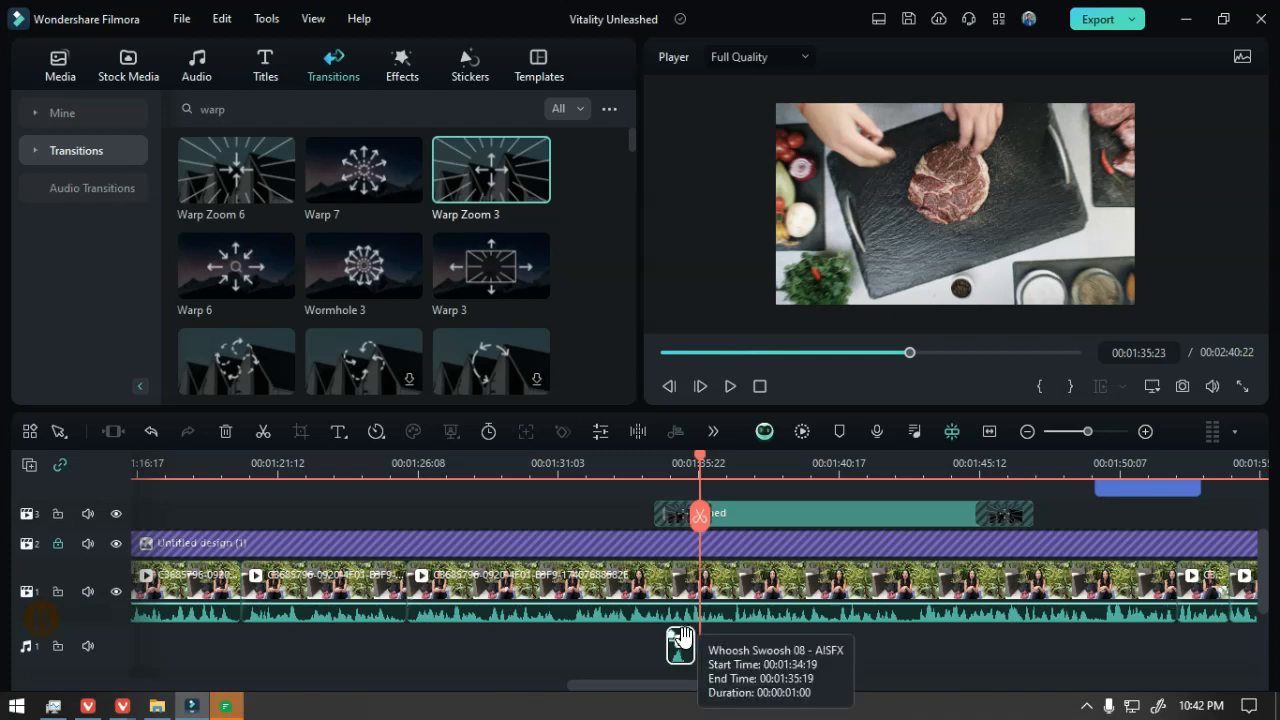
drag(710, 512, 657, 514)
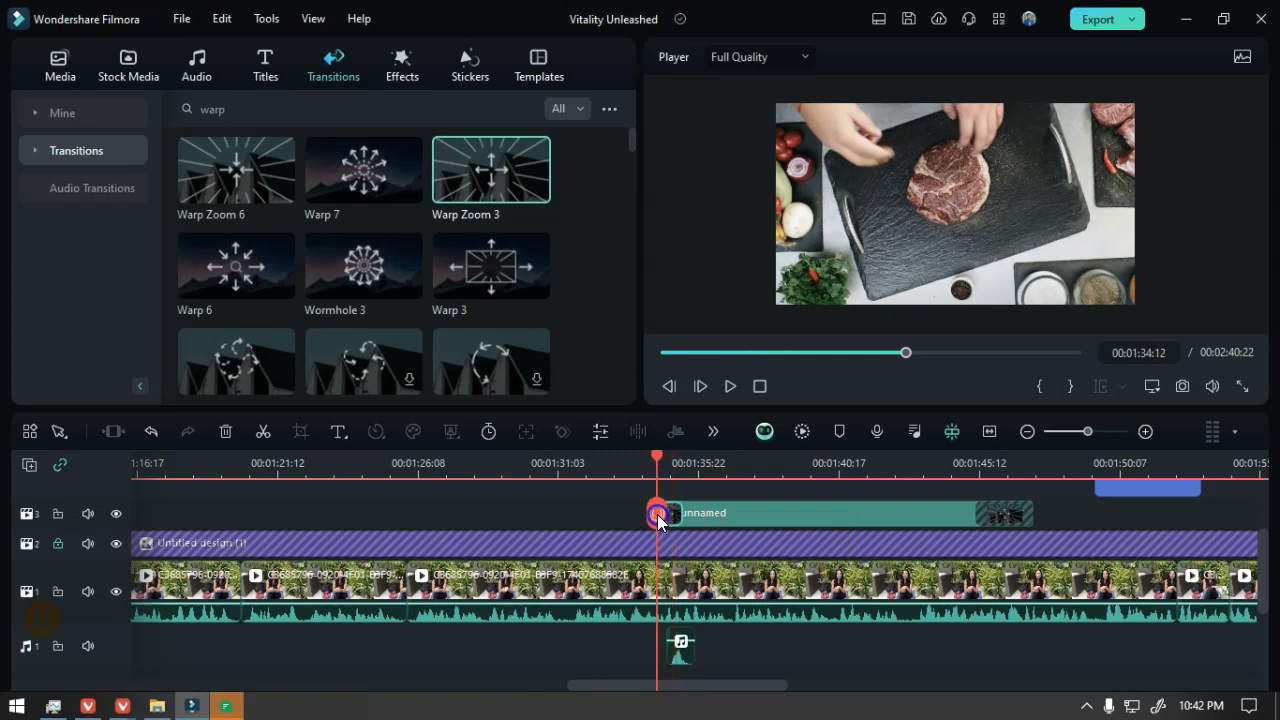
- Move the Whoosh Swoosh 08 sound effect back to line up with the clip's opening transition and play it
click(681, 655)
drag(666, 653, 658, 650)
drag(659, 517, 647, 515)
key(space)
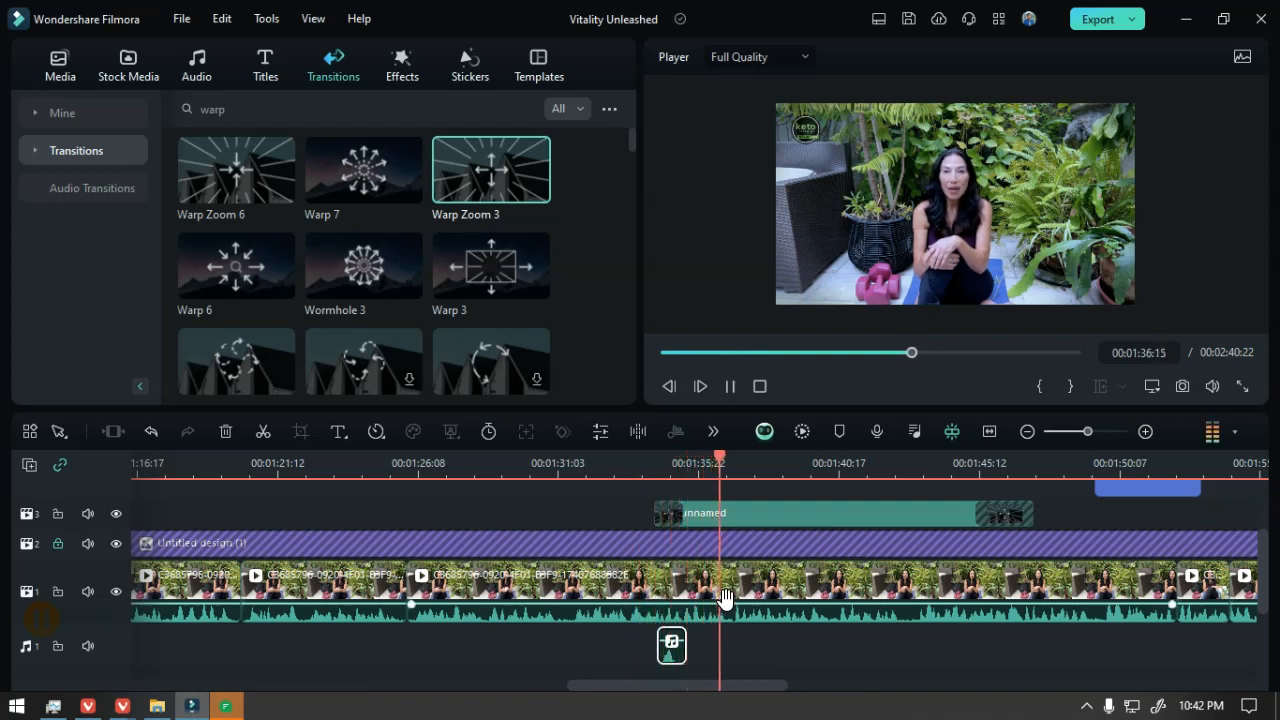
- Set the player's preview resolution to 1/4 Quality
click(767, 58)
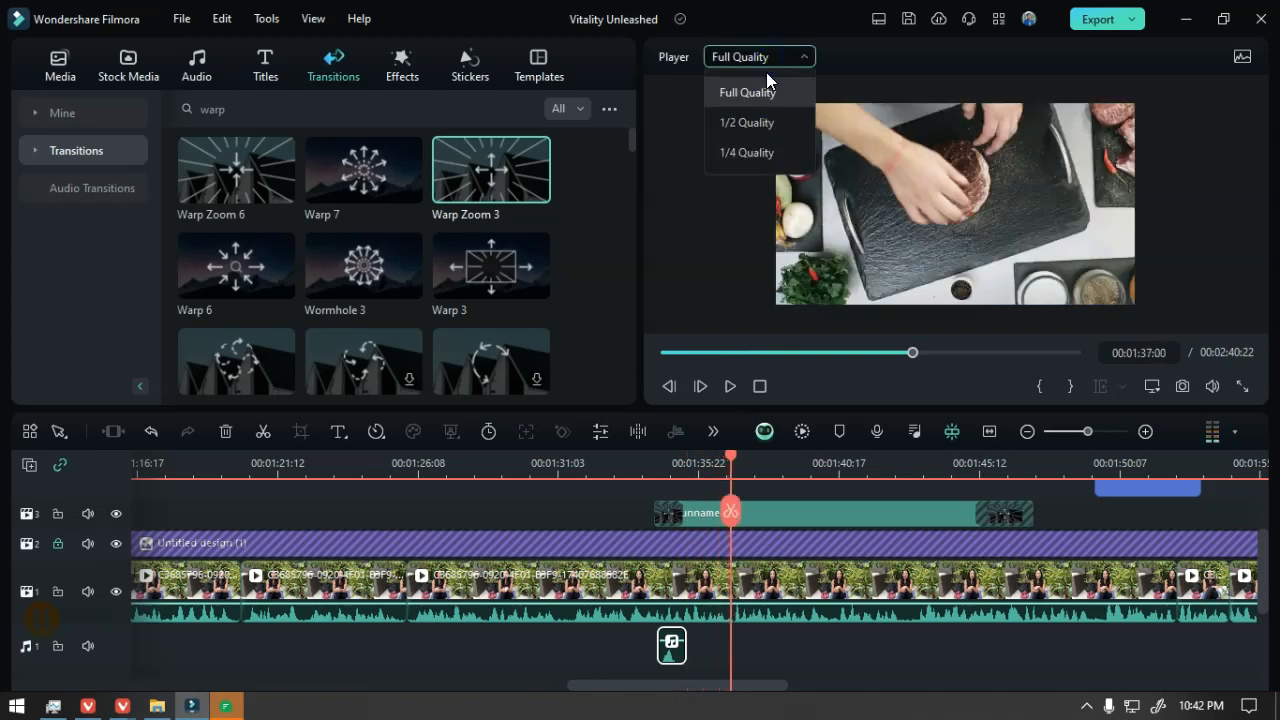
click(761, 152)
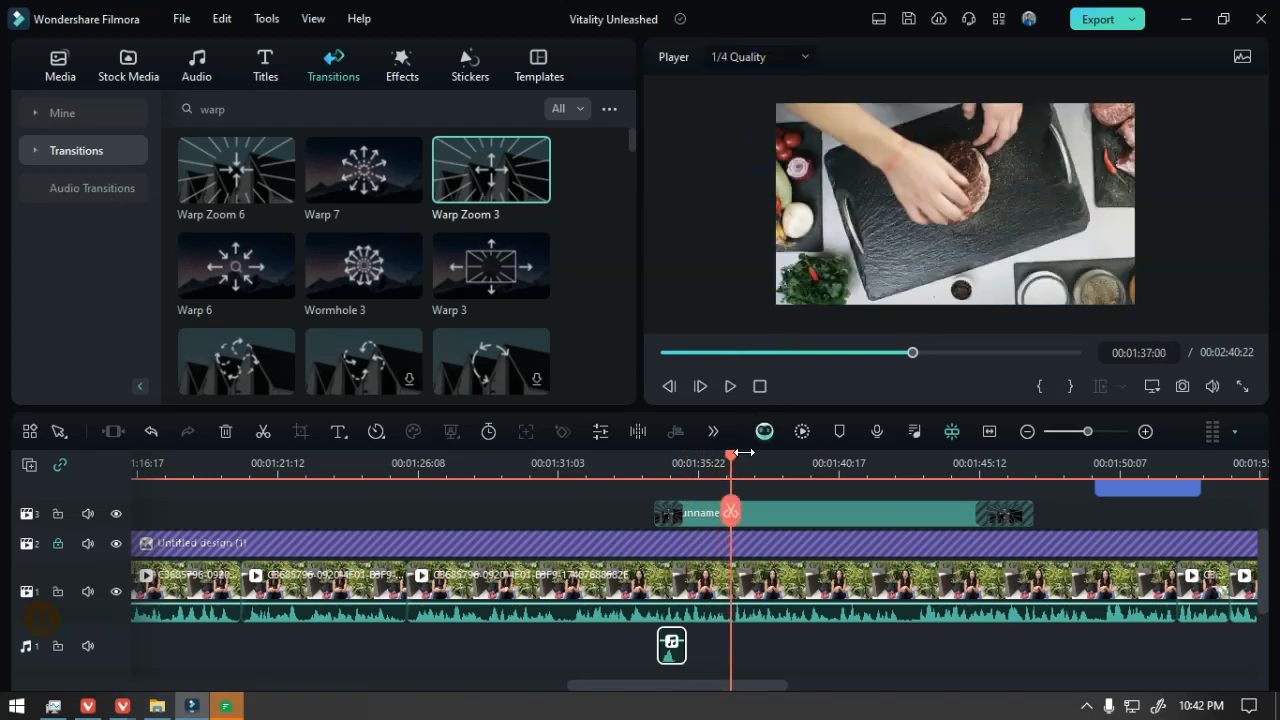
- Disable the f.lux screen colour adjustment running in the background
click(1086, 706)
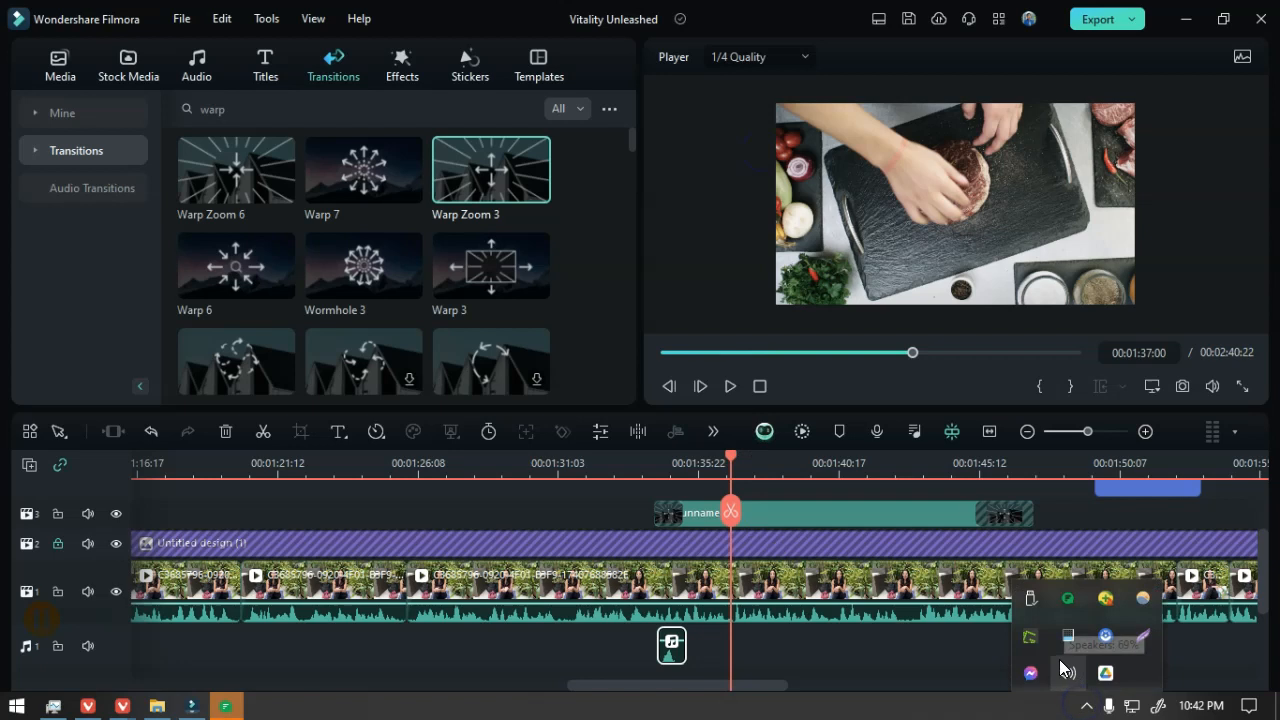
right_click(1143, 599)
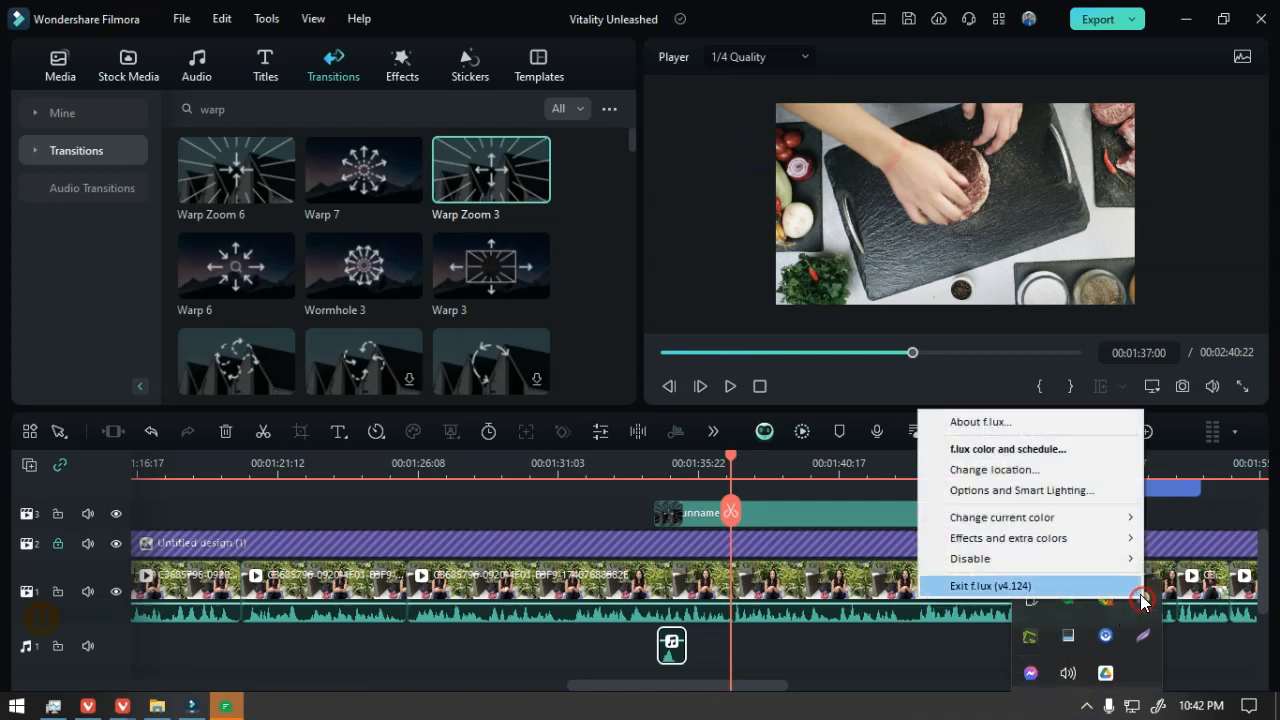
mouse_move(1054, 554)
click(841, 559)
- Play the start of the meat-preparation clip from 00:01:34:10 to check its transition against the whoosh sound
drag(729, 510, 655, 509)
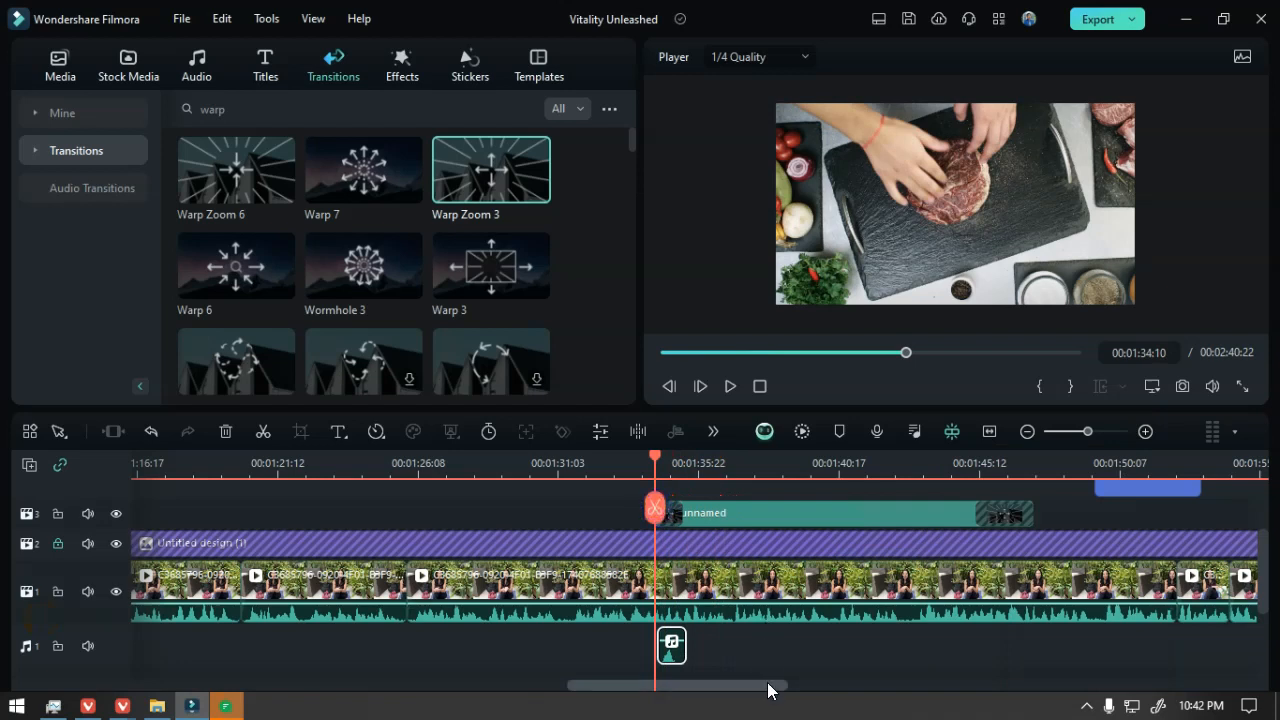
key(space)
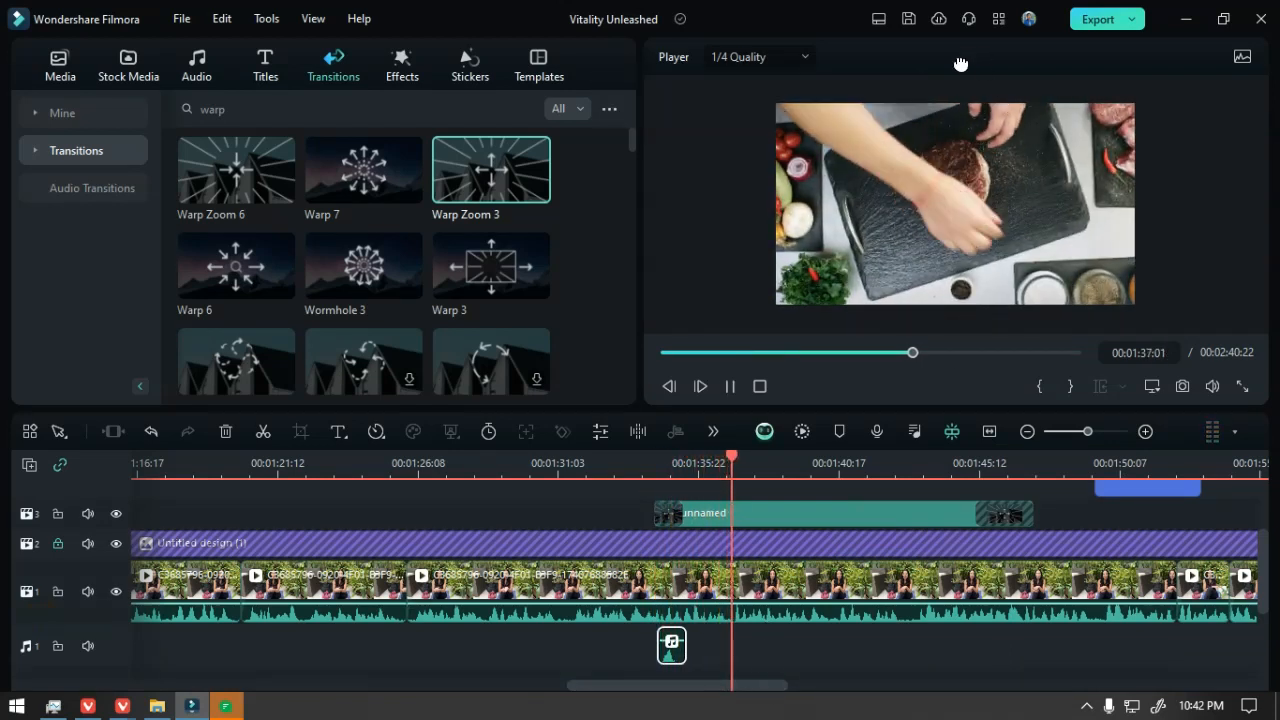
key(space)
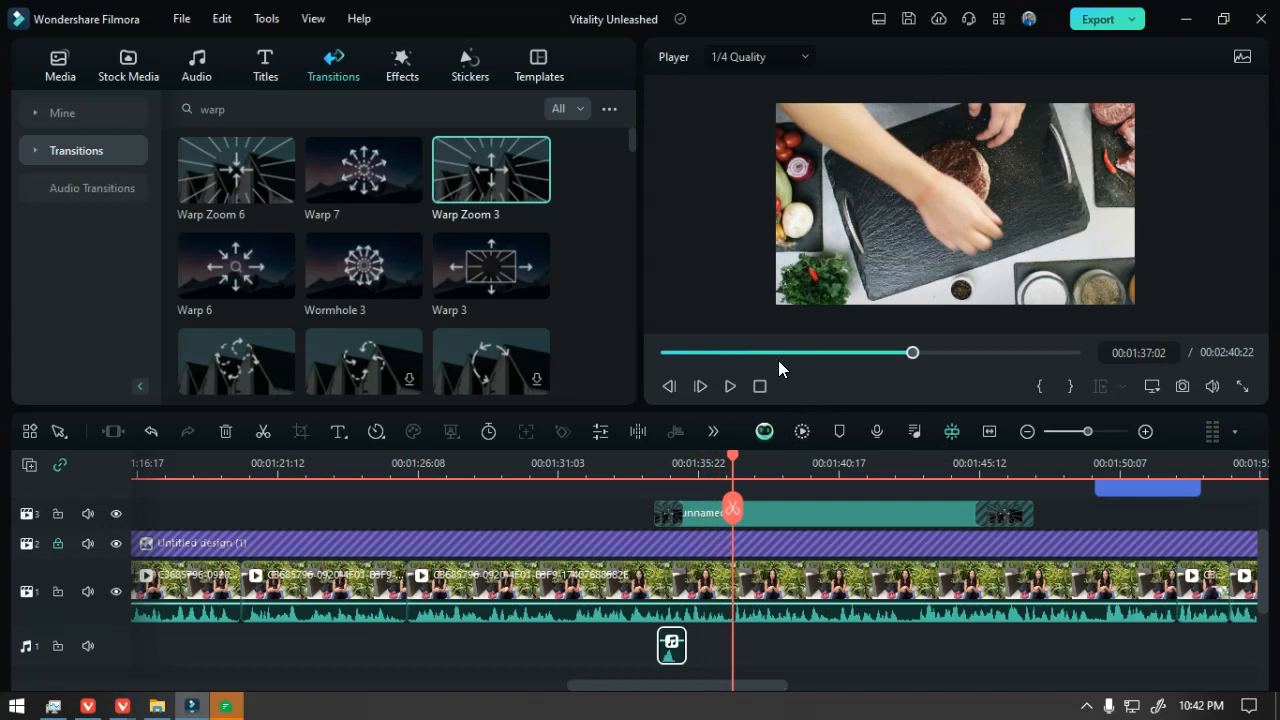
key(space)
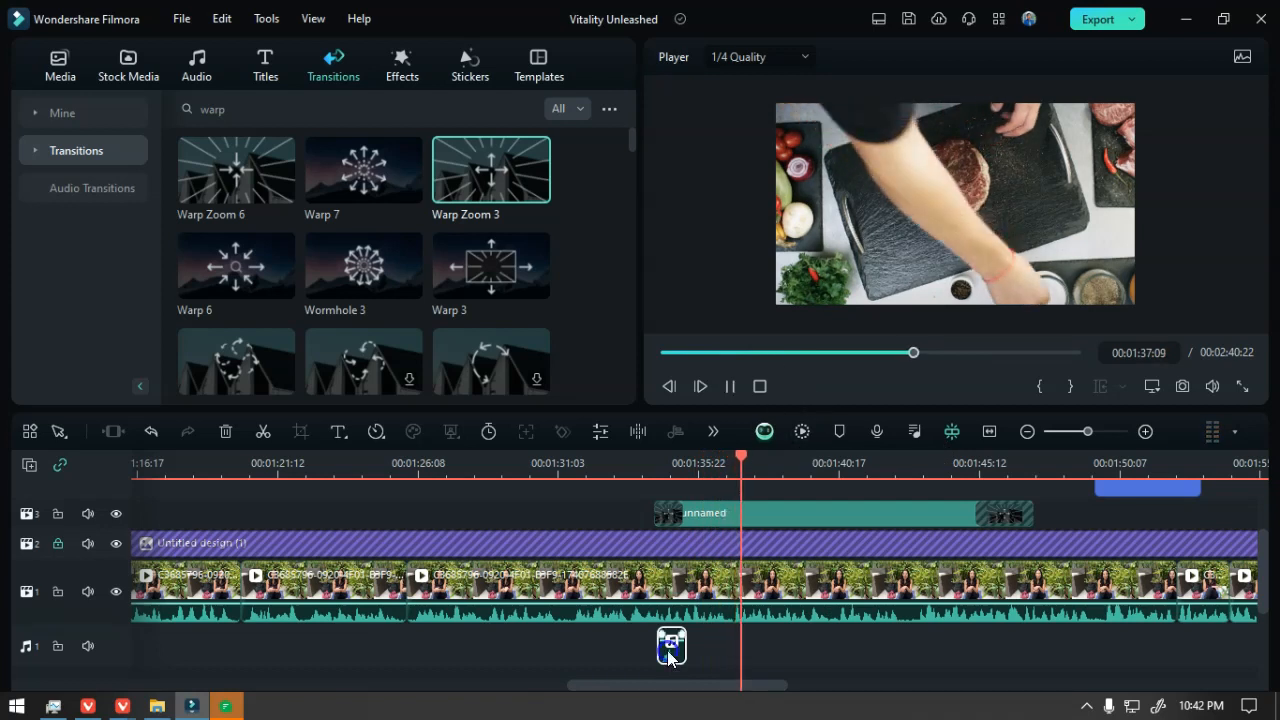
key(space)
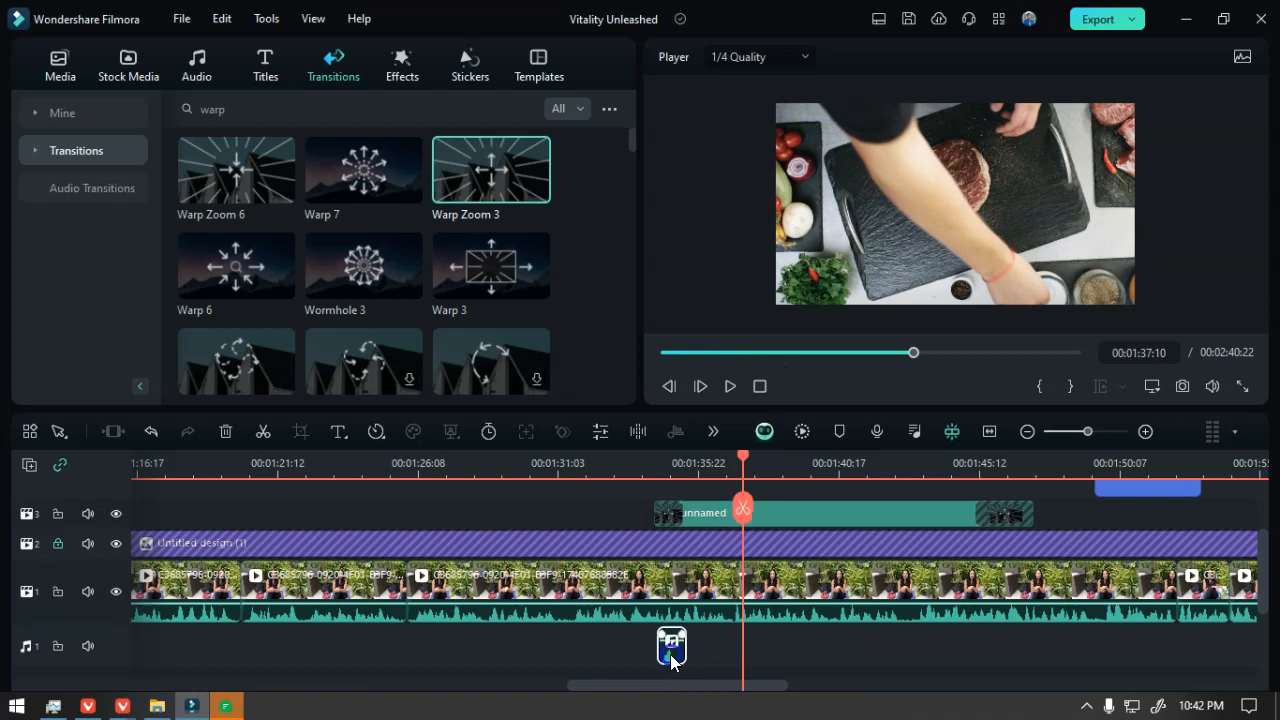
- Shorten the transition at the meat-preparation clip's end and paste the whoosh sound effect beneath it at about 00:01:46
click(976, 468)
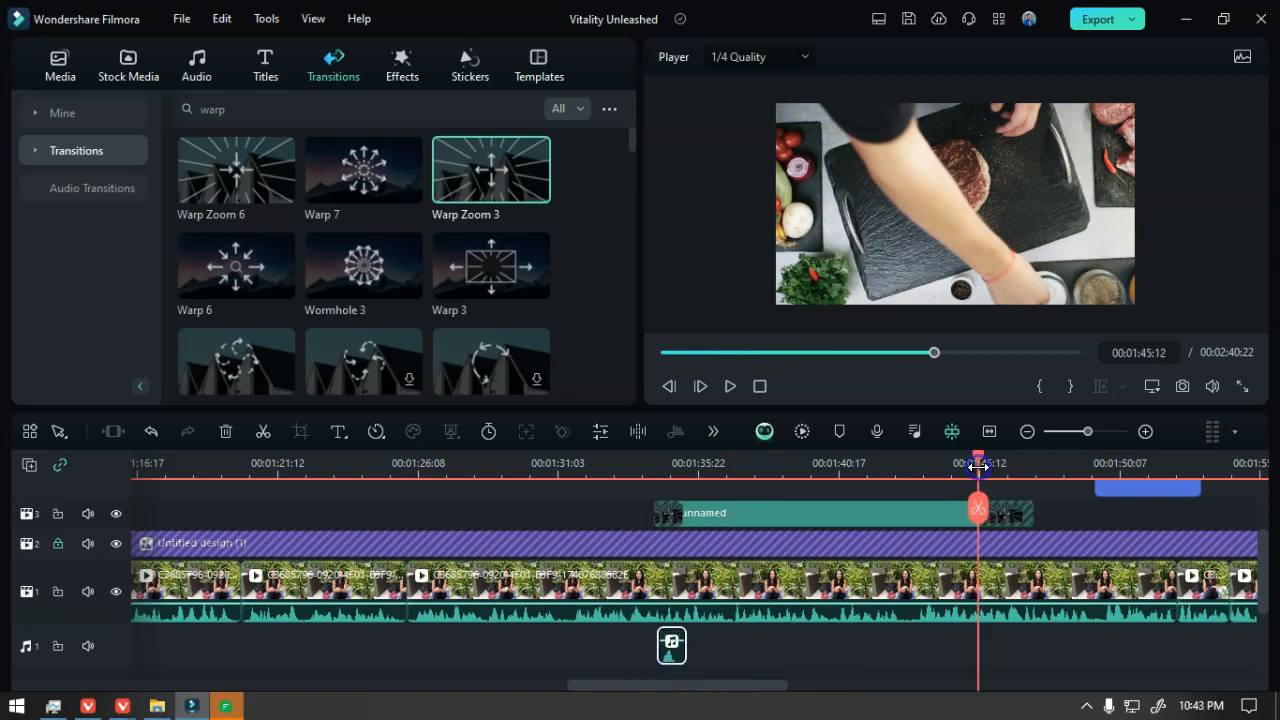
drag(977, 532, 1005, 520)
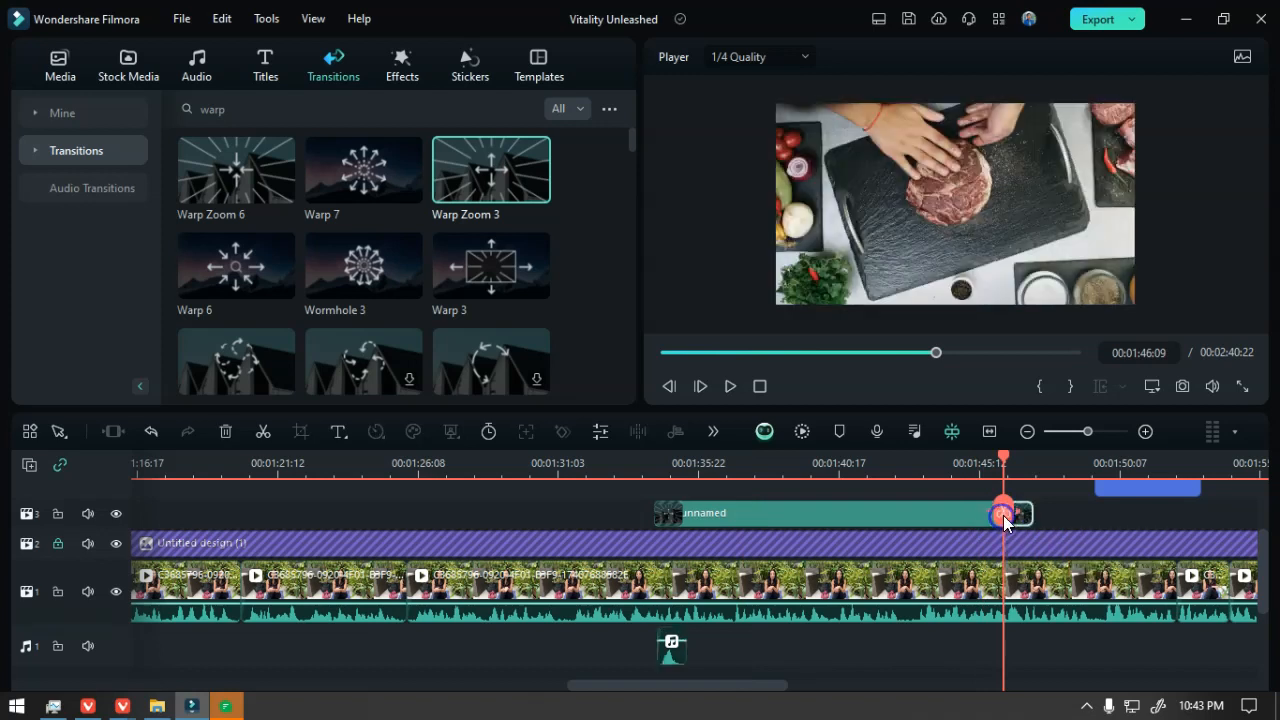
click(985, 515)
click(1000, 516)
drag(1000, 516, 1007, 518)
key(ctrl+v)
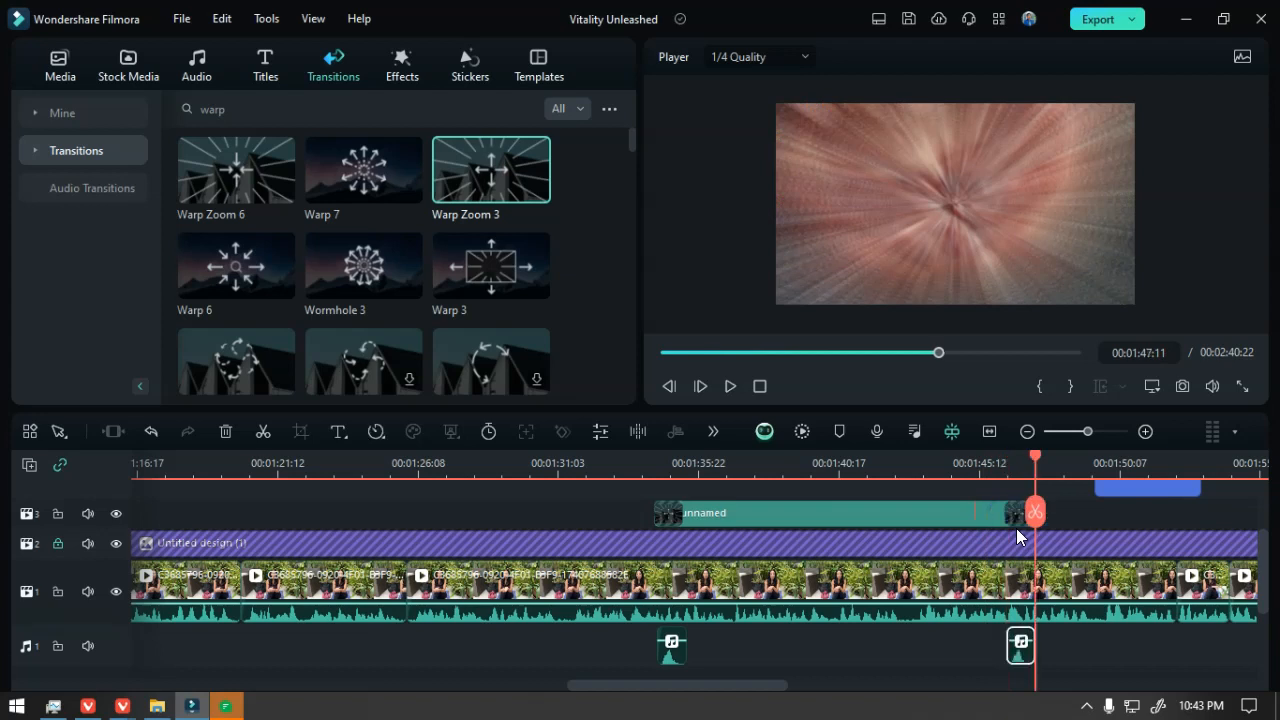
- Play the end of the meat-preparation clip from about 00:01:46 to check the closing transition and whoosh sound
click(1006, 463)
key(space)
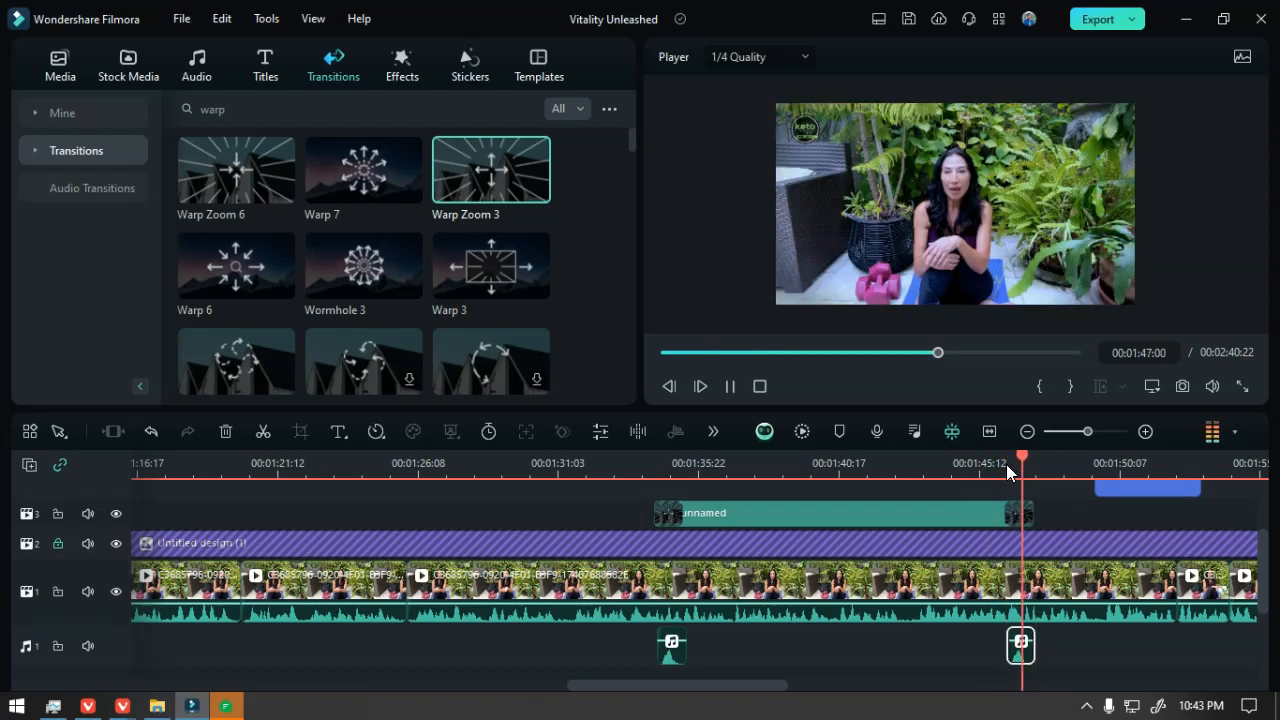
click(993, 464)
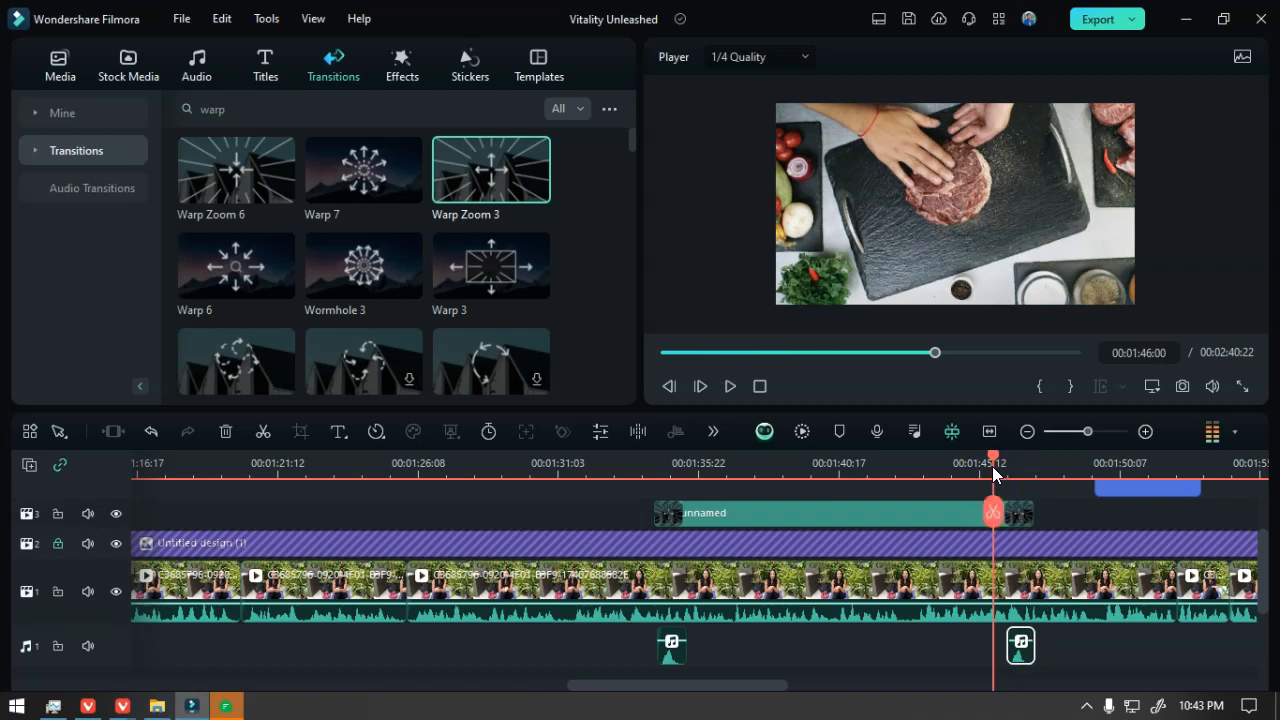
key(space)
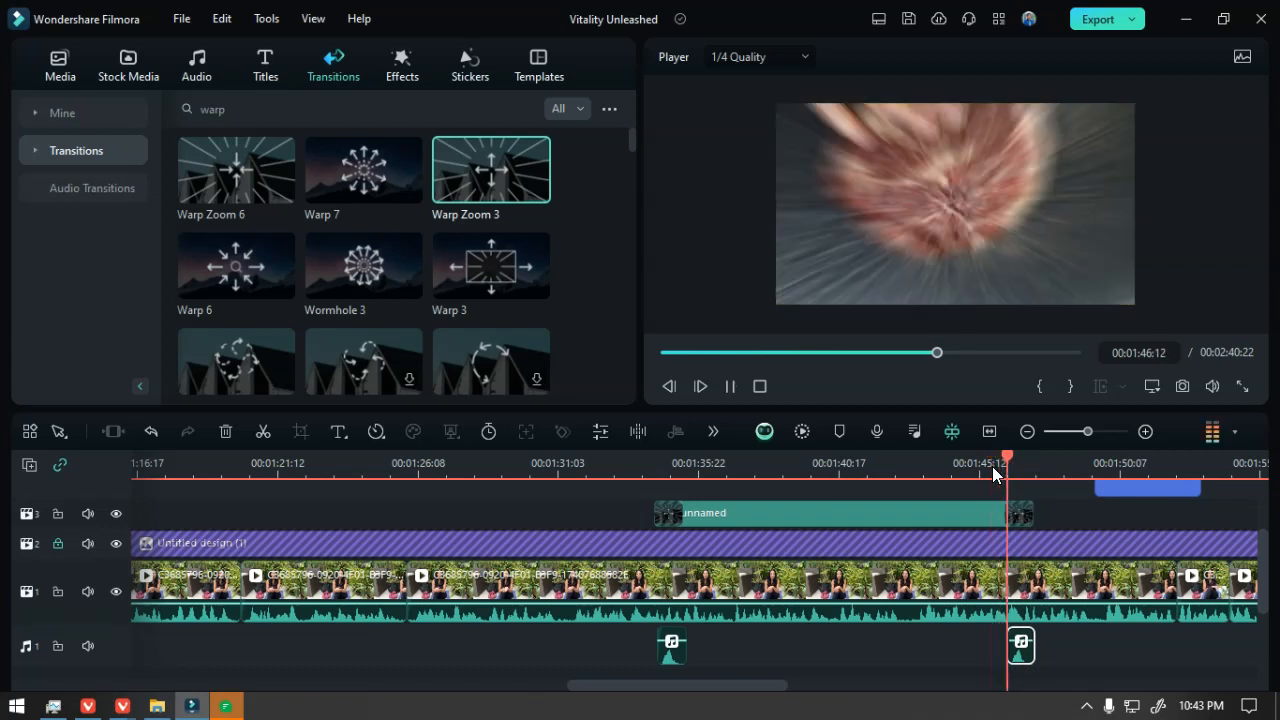
- Play the speaker footage from 00:01:25:01 to check the cut at about 00:01:26
key(space)
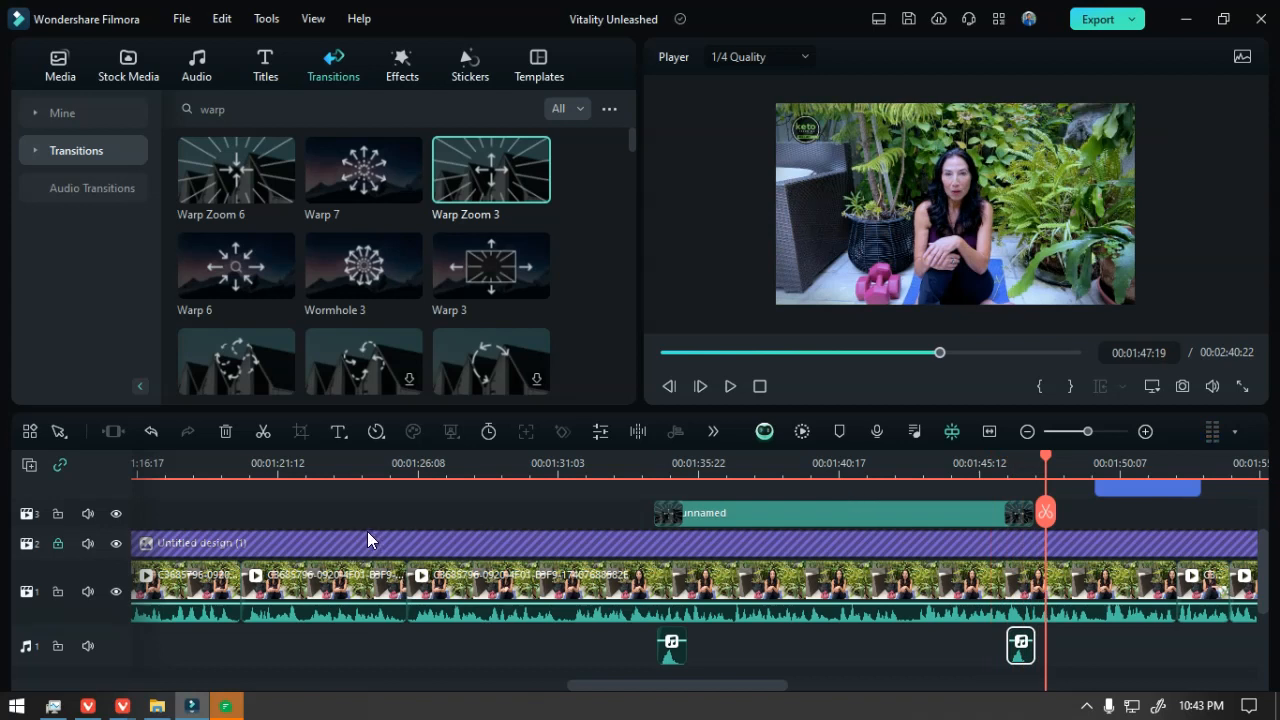
scroll(534, 551, down, 4)
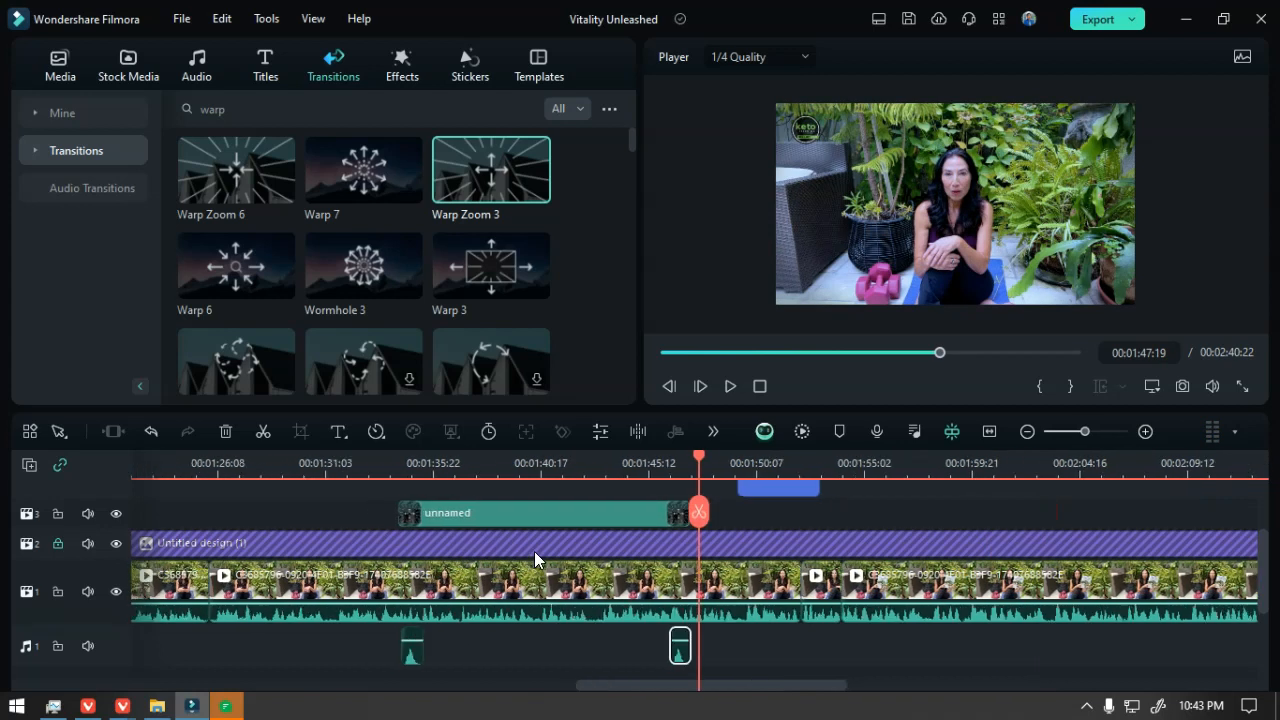
click(340, 466)
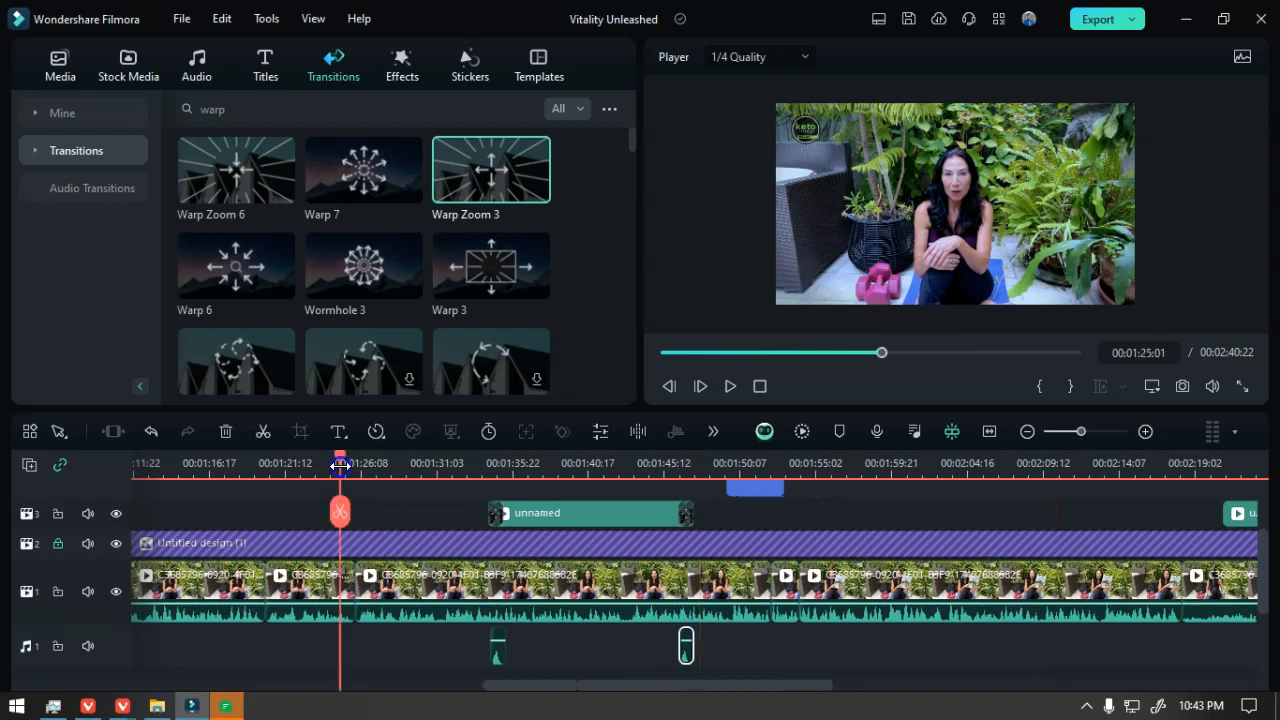
key(space)
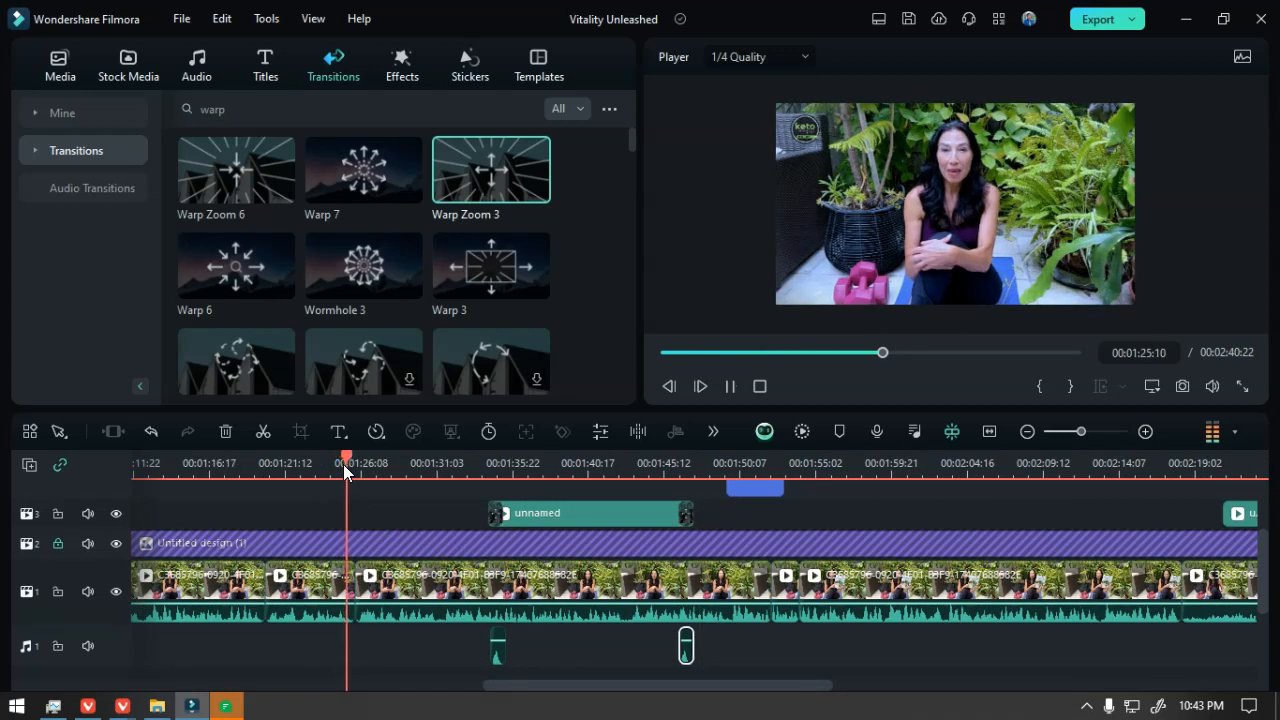
key(space)
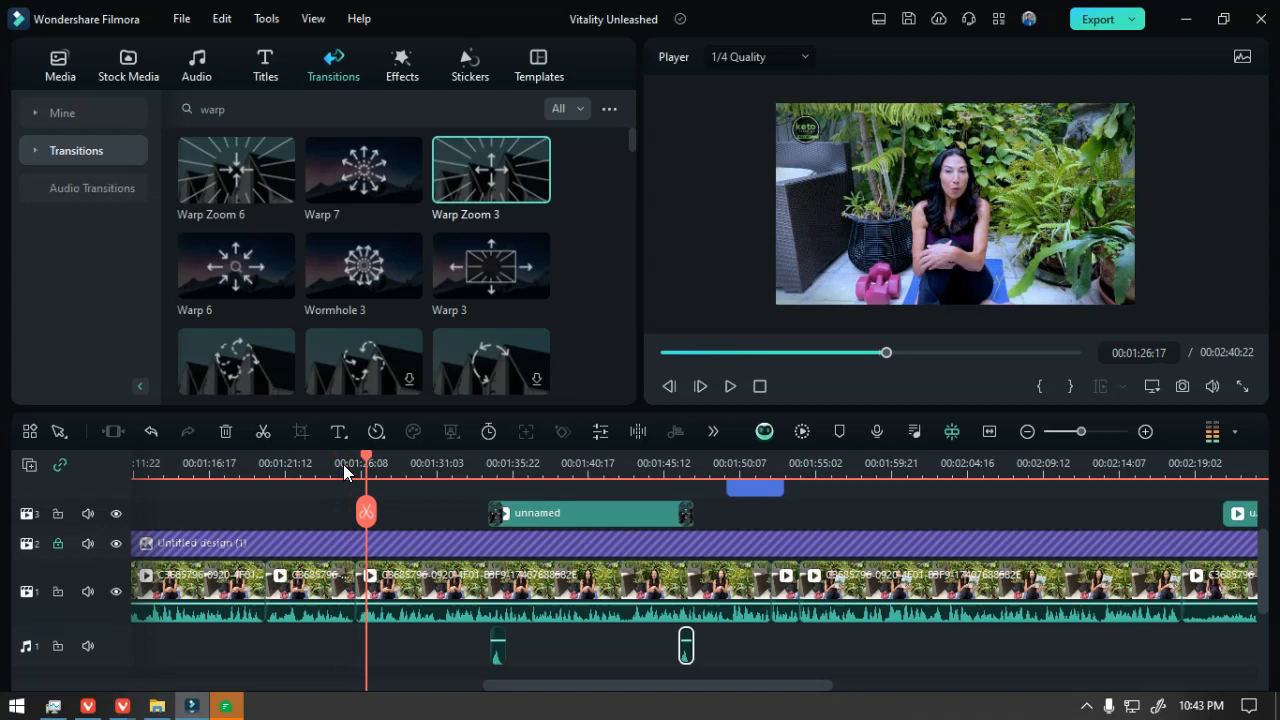
key(space)
key(space)
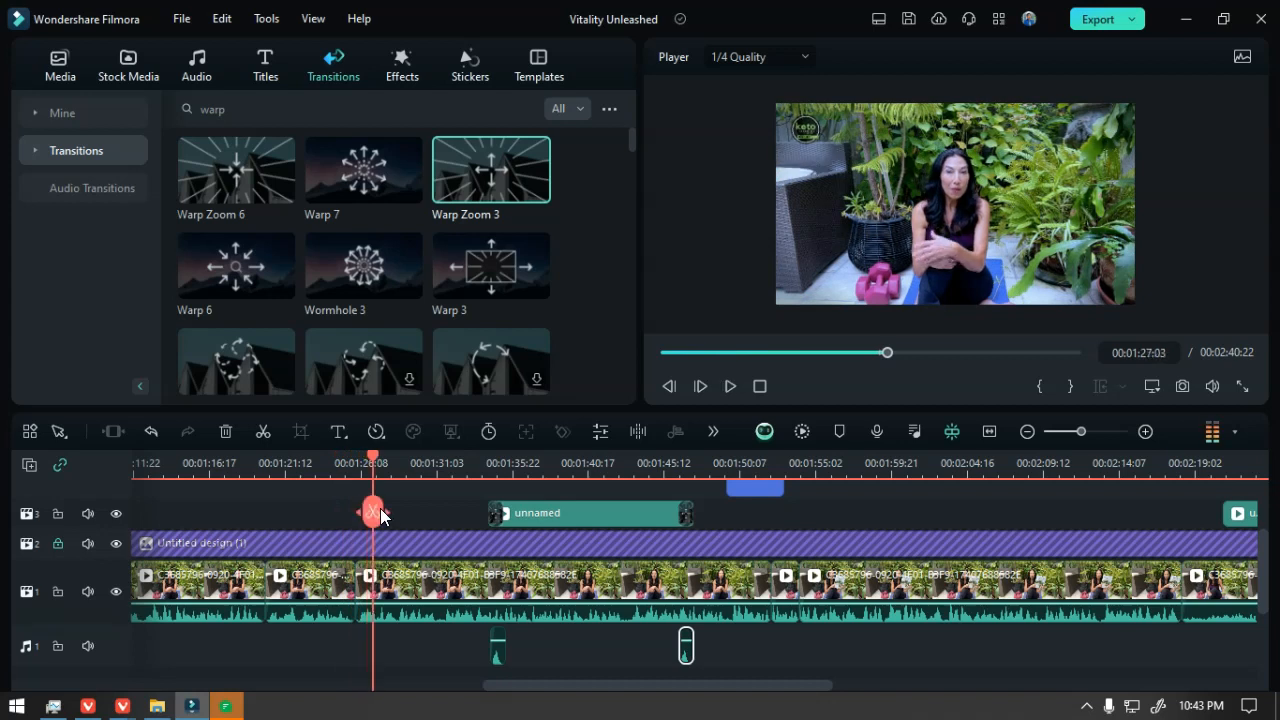
- Trim about 8 frames off the start of the speaker clip after the 00:01:26 cut and play the join
click(349, 461)
scroll(400, 606, up, 7)
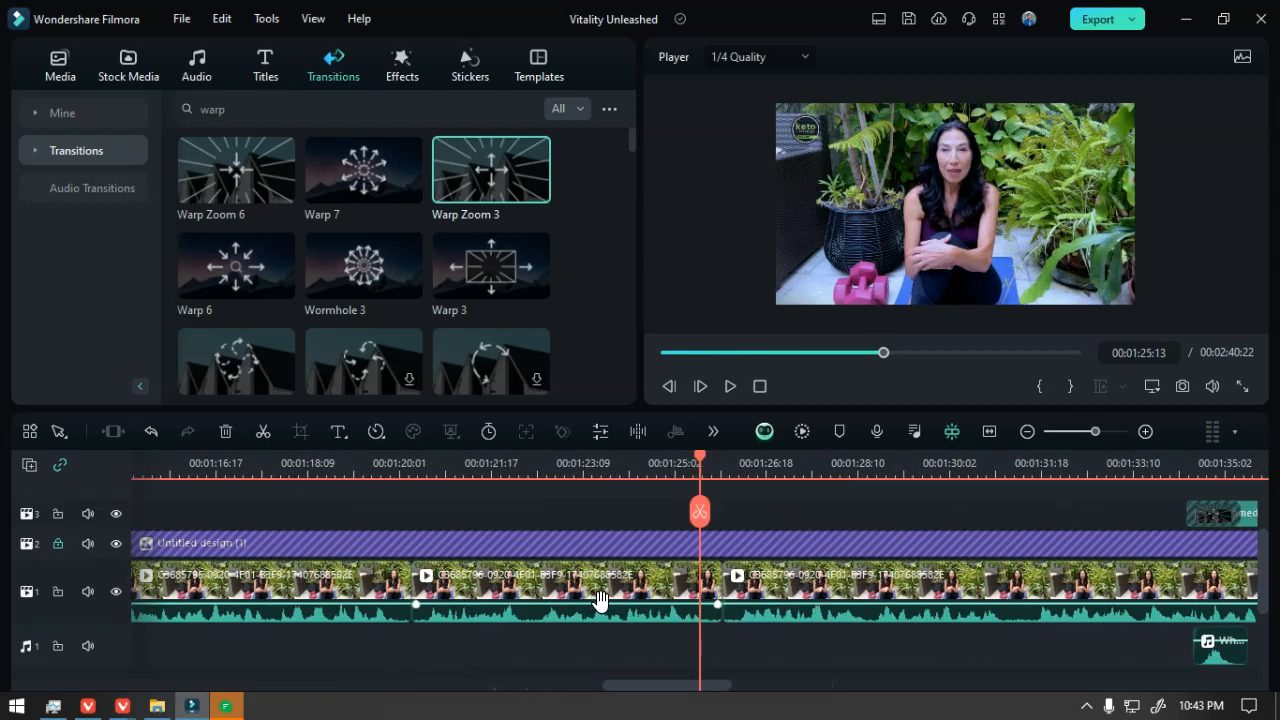
scroll(600, 598, up, 3)
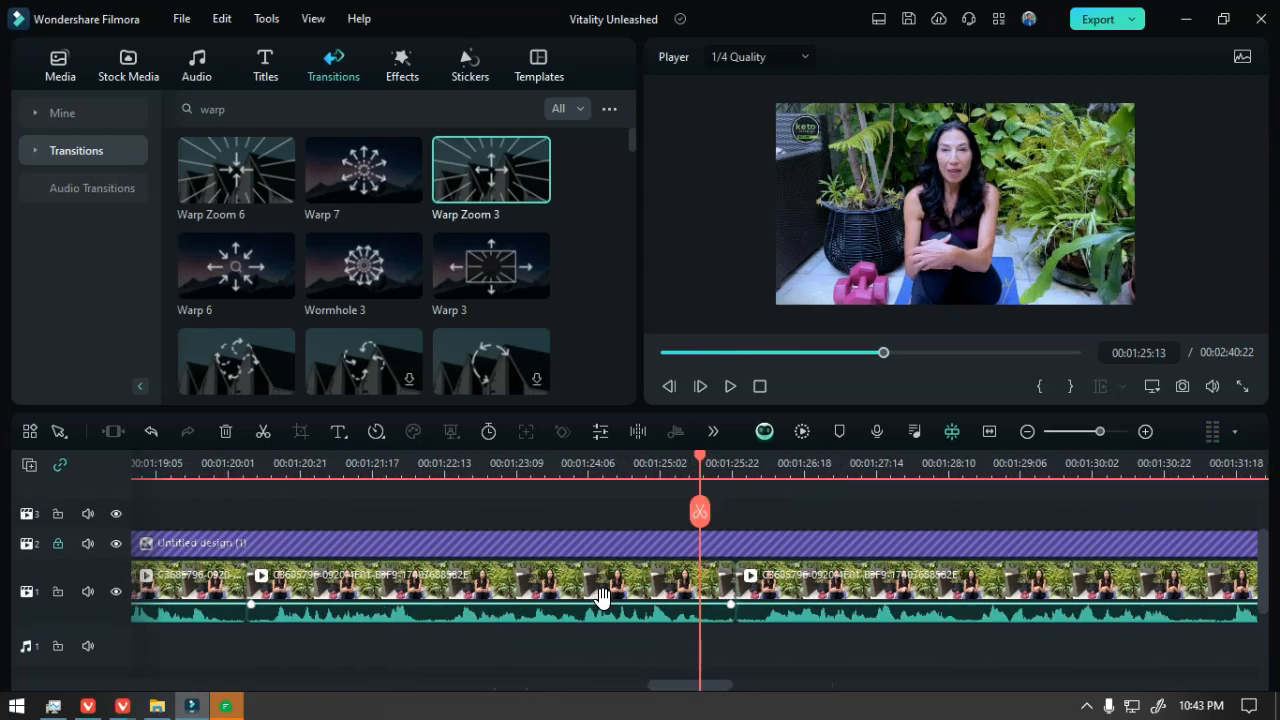
click(770, 597)
drag(757, 579, 795, 579)
drag(795, 577, 798, 574)
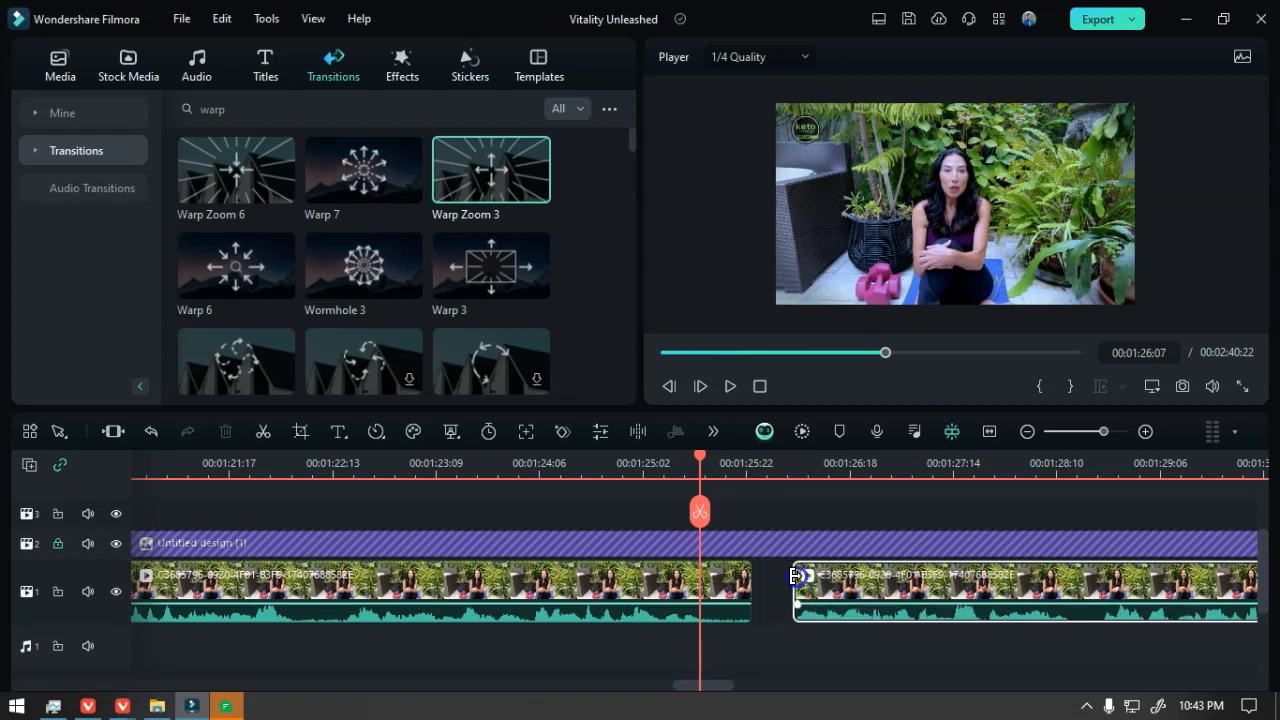
click(728, 465)
click(697, 472)
key(space)
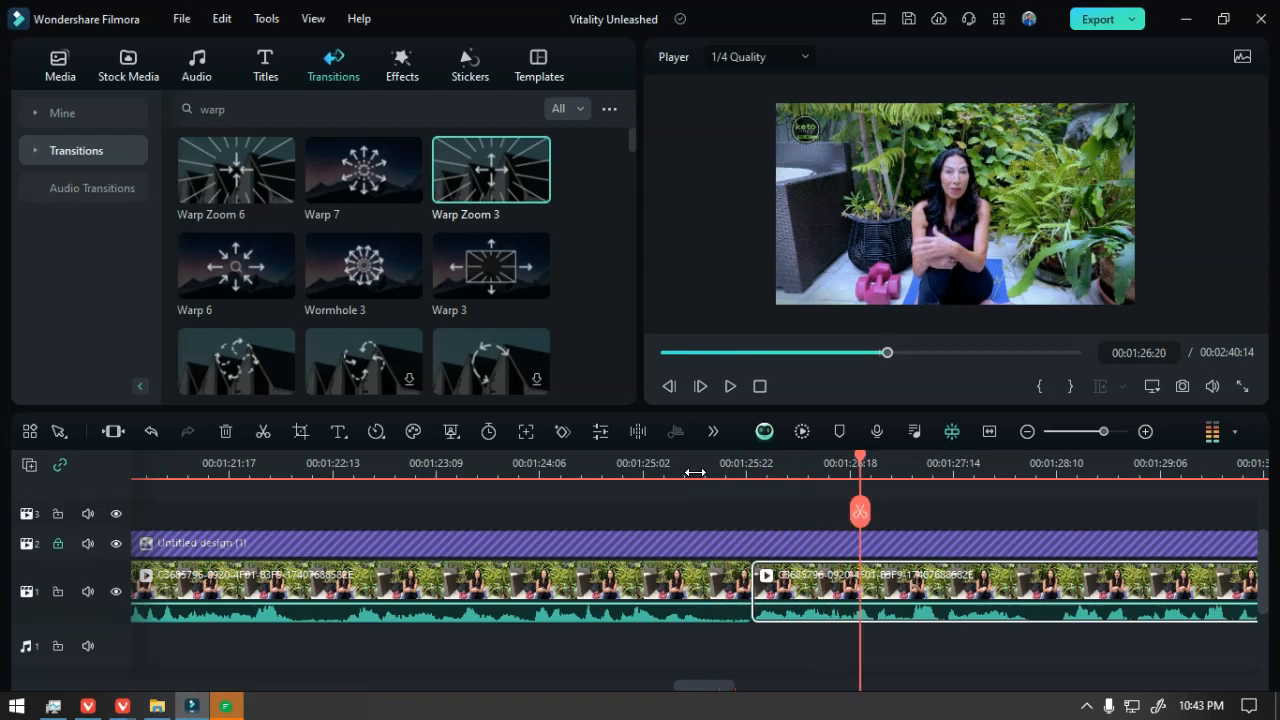
click(689, 472)
key(space)
- Trim about 6 frames off the end of the speaker clip before that cut and replay it from 00:01:25:09
click(714, 585)
drag(743, 581, 713, 583)
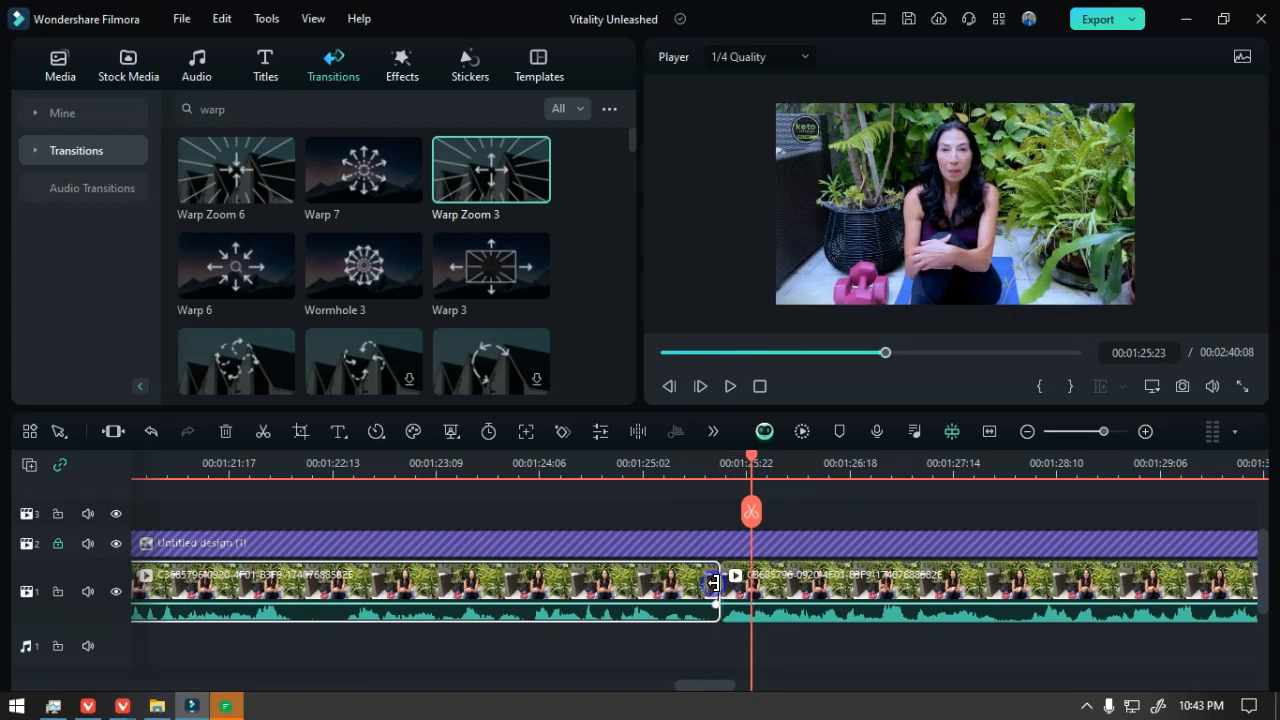
click(680, 466)
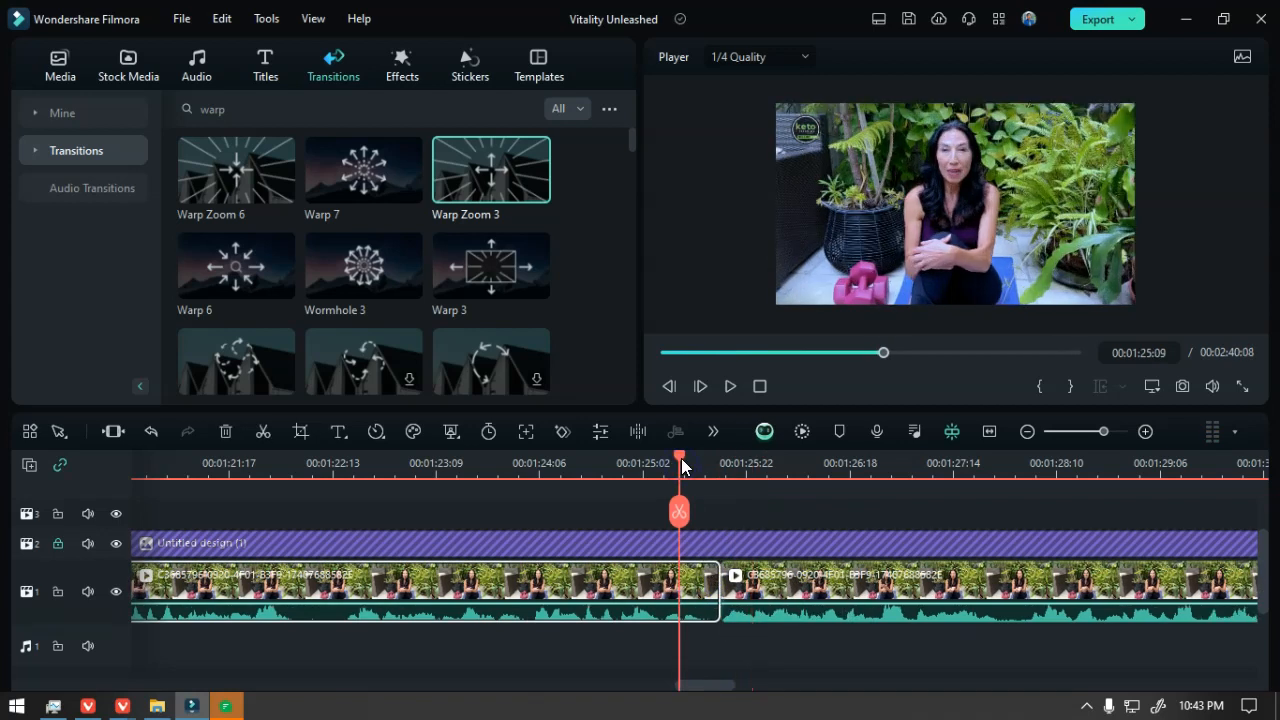
key(space)
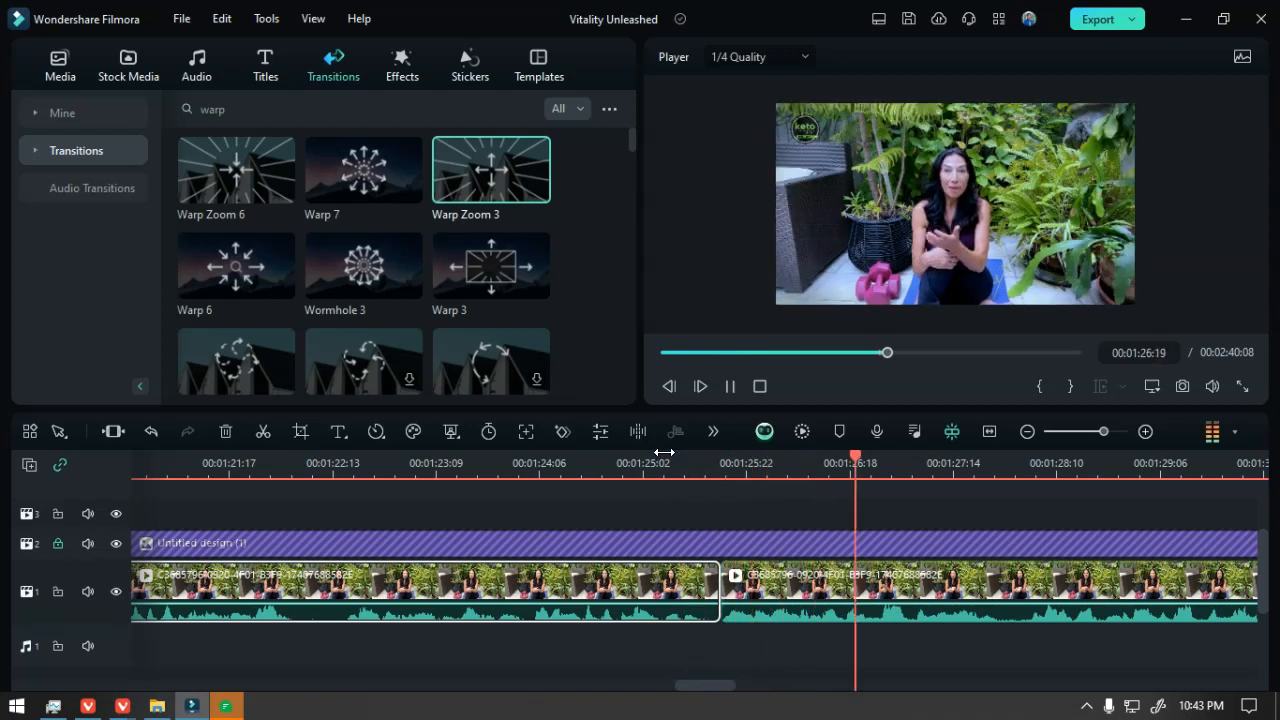
key(space)
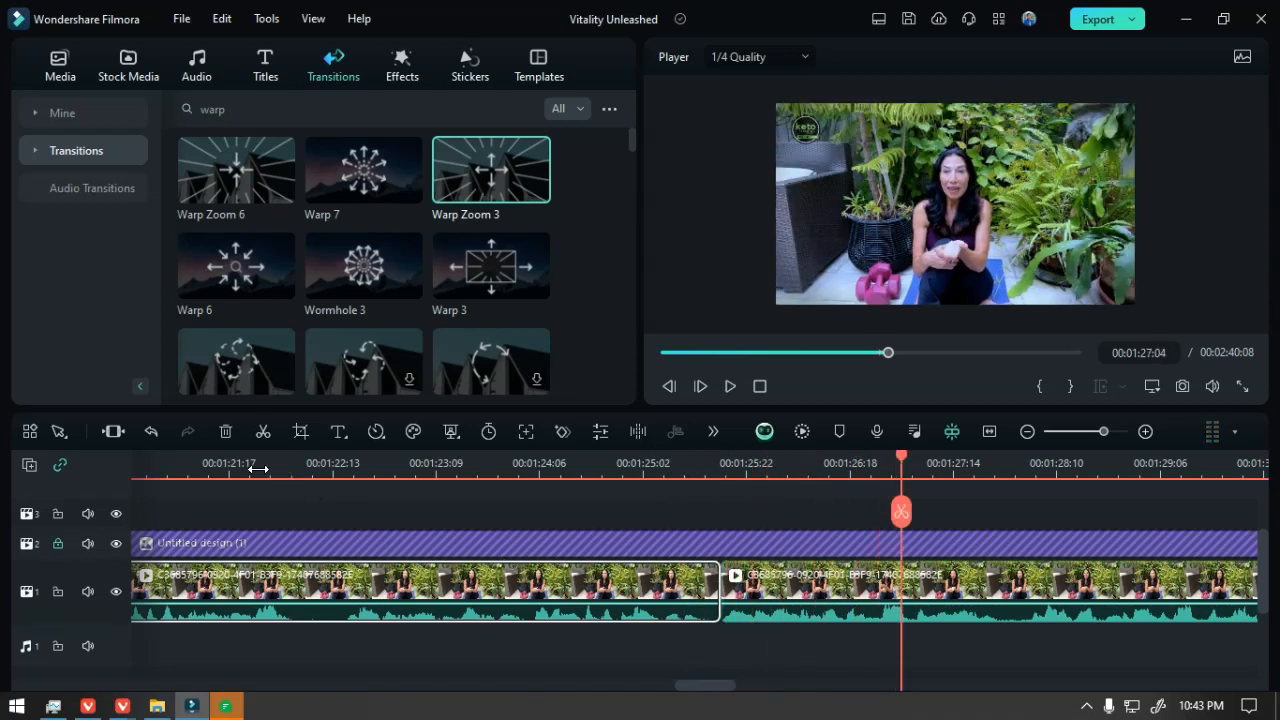
- Split the speaker clip at the pause at 00:01:22:06 and trim about 9 frames off the second part's start
click(255, 469)
key(space)
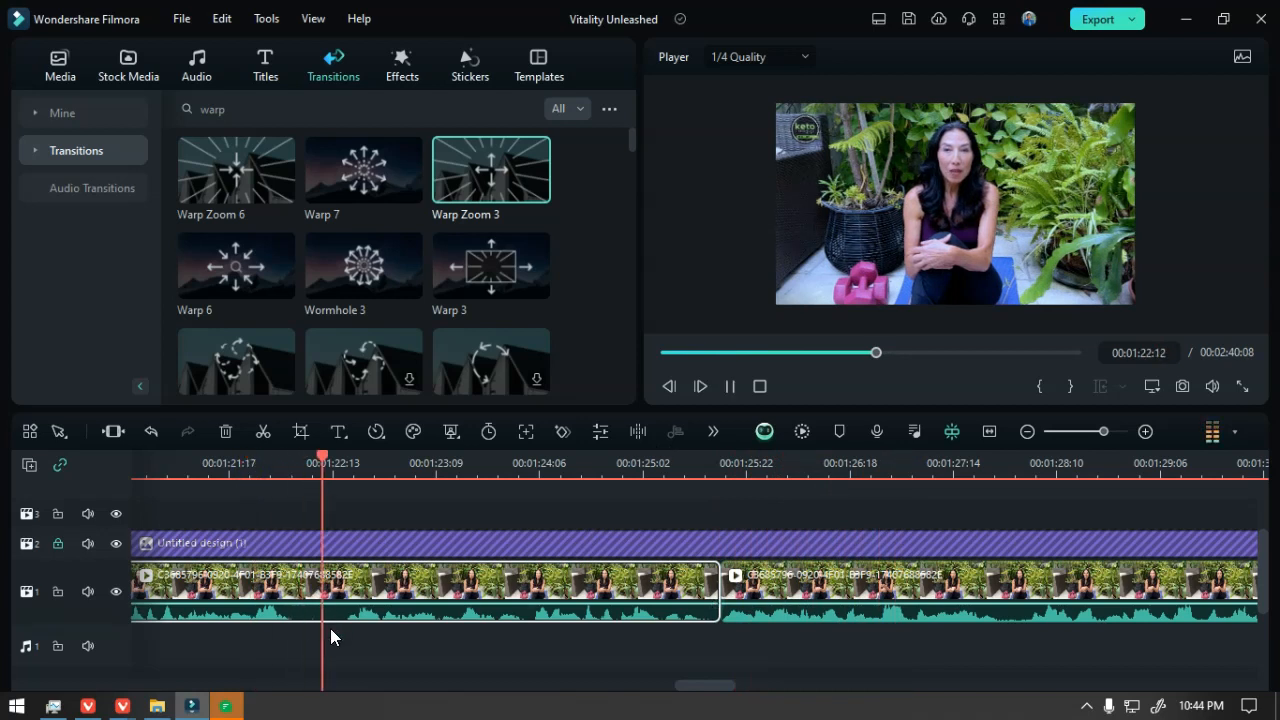
key(space)
click(302, 464)
drag(303, 517, 292, 517)
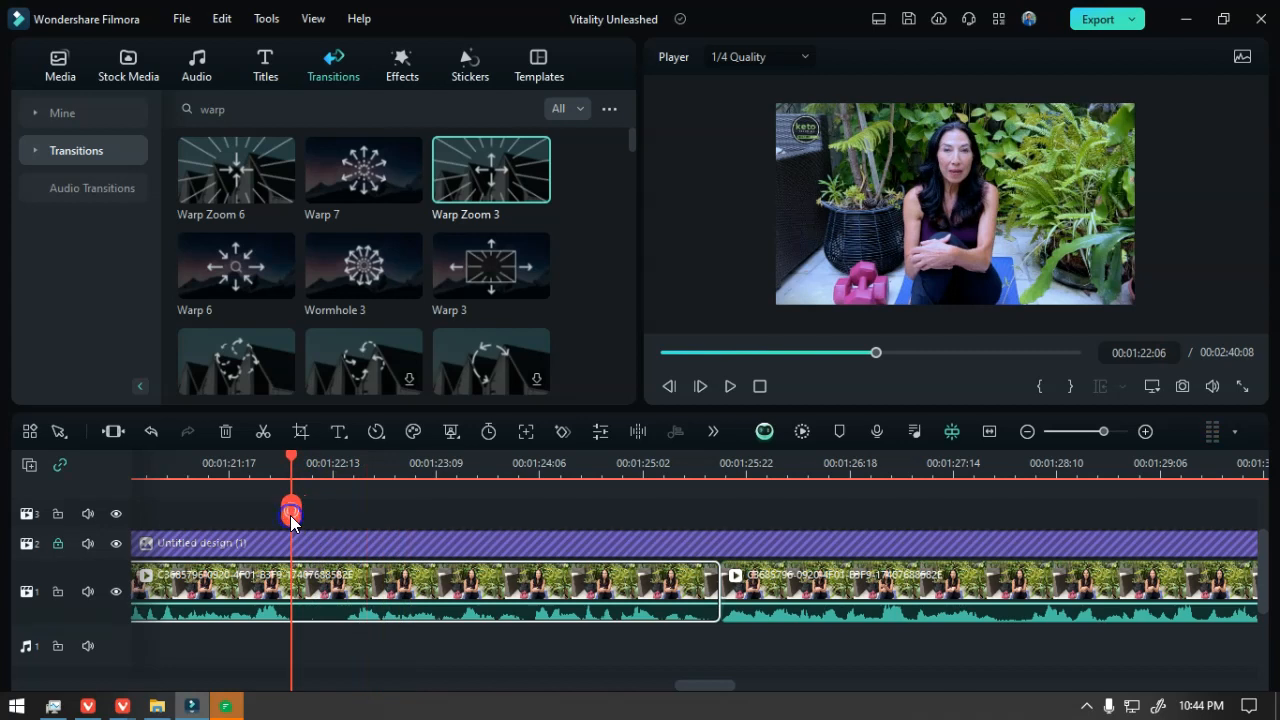
click(291, 512)
drag(293, 583, 349, 577)
- Play the speaker footage from 00:00:53:20 up to the missing stock clip at about 00:01:00
scroll(389, 630, down, 1)
scroll(390, 628, down, 2)
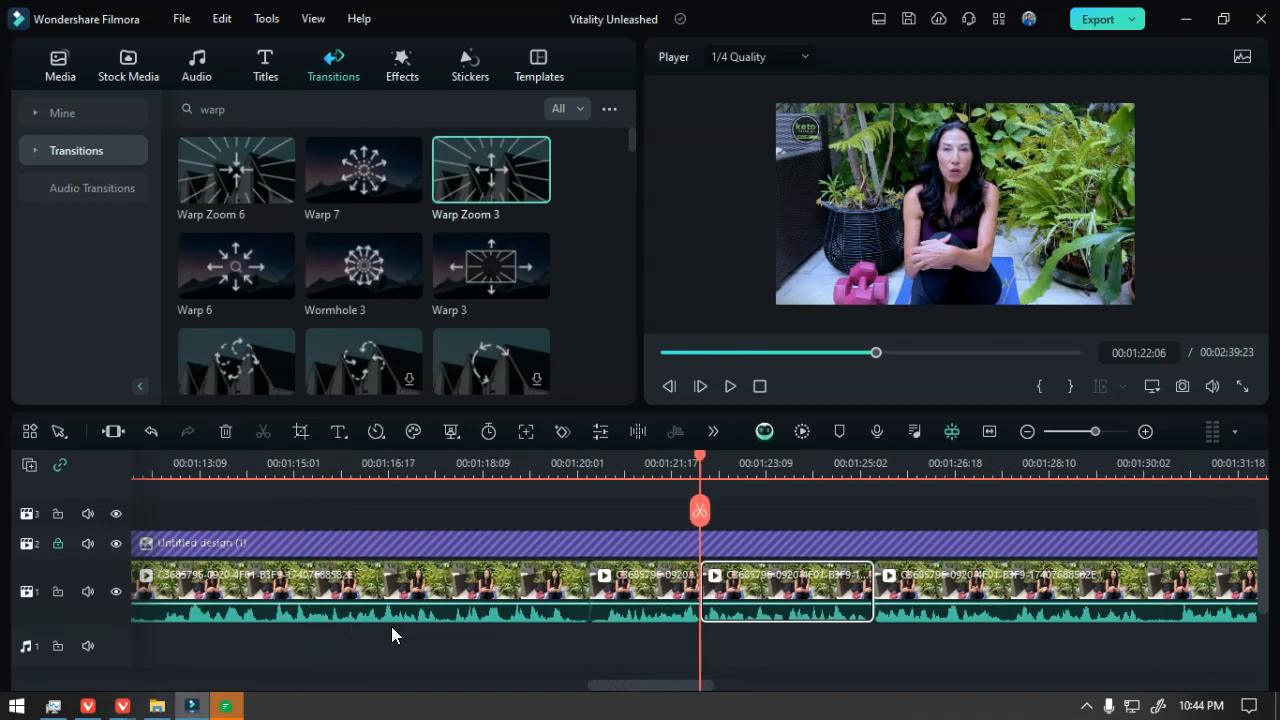
scroll(336, 594, down, 1)
click(336, 594)
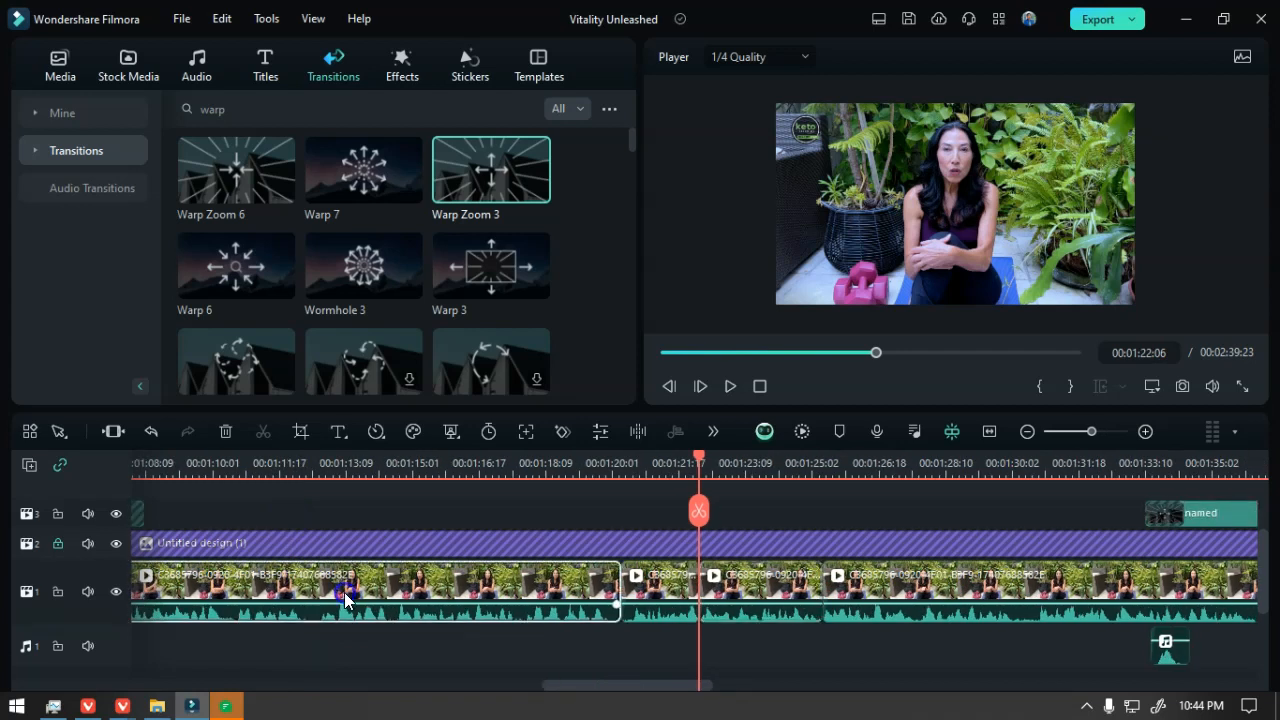
scroll(394, 594, down, 2)
scroll(396, 598, down, 3)
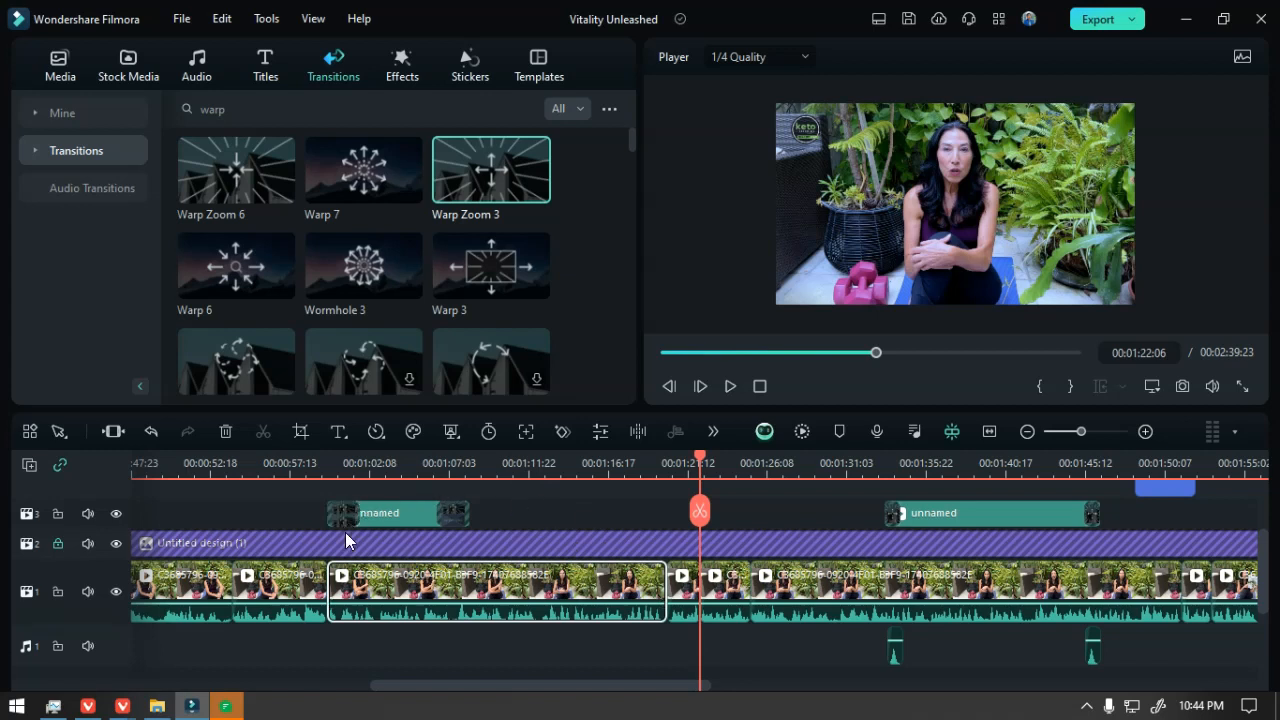
scroll(345, 532, down, 1)
click(276, 466)
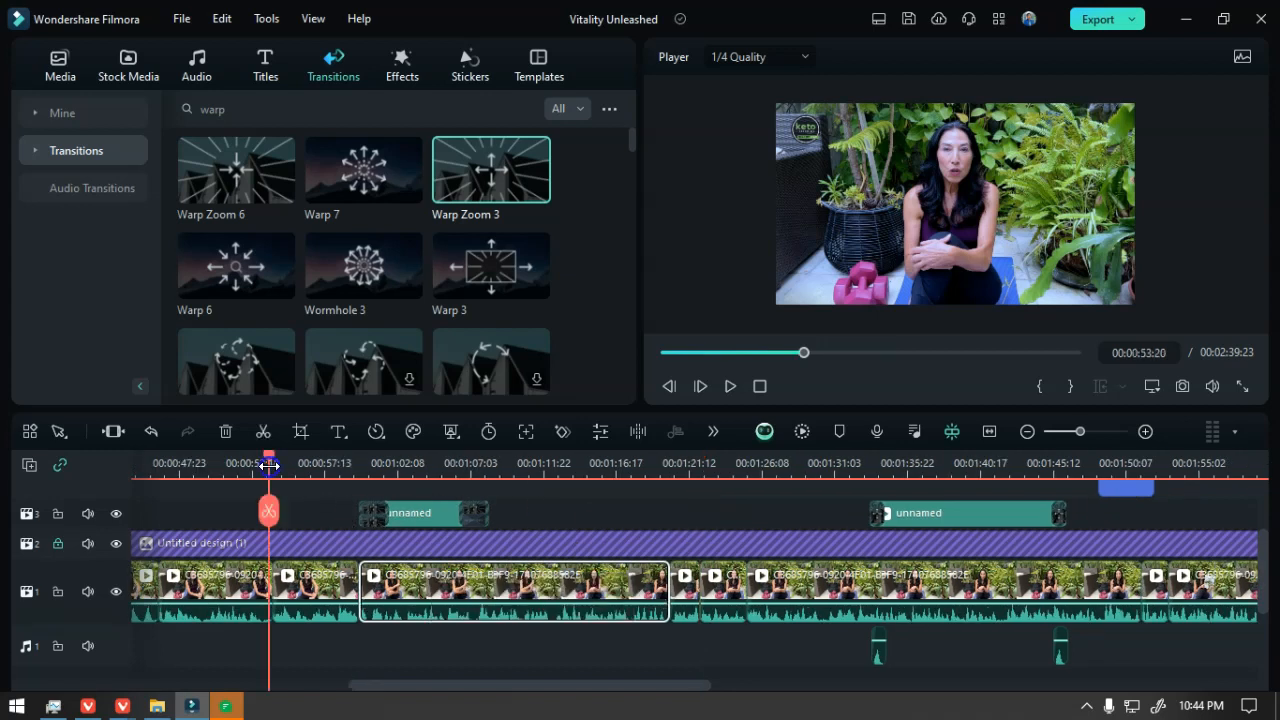
key(space)
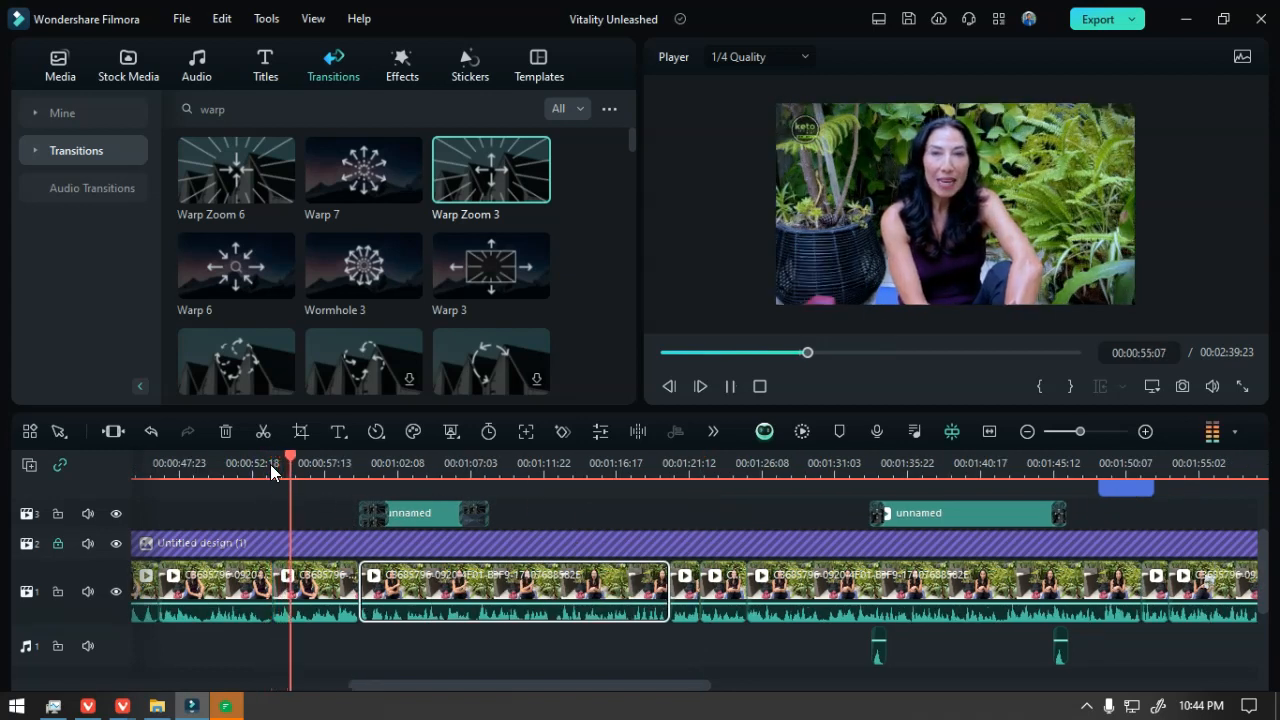
click(785, 259)
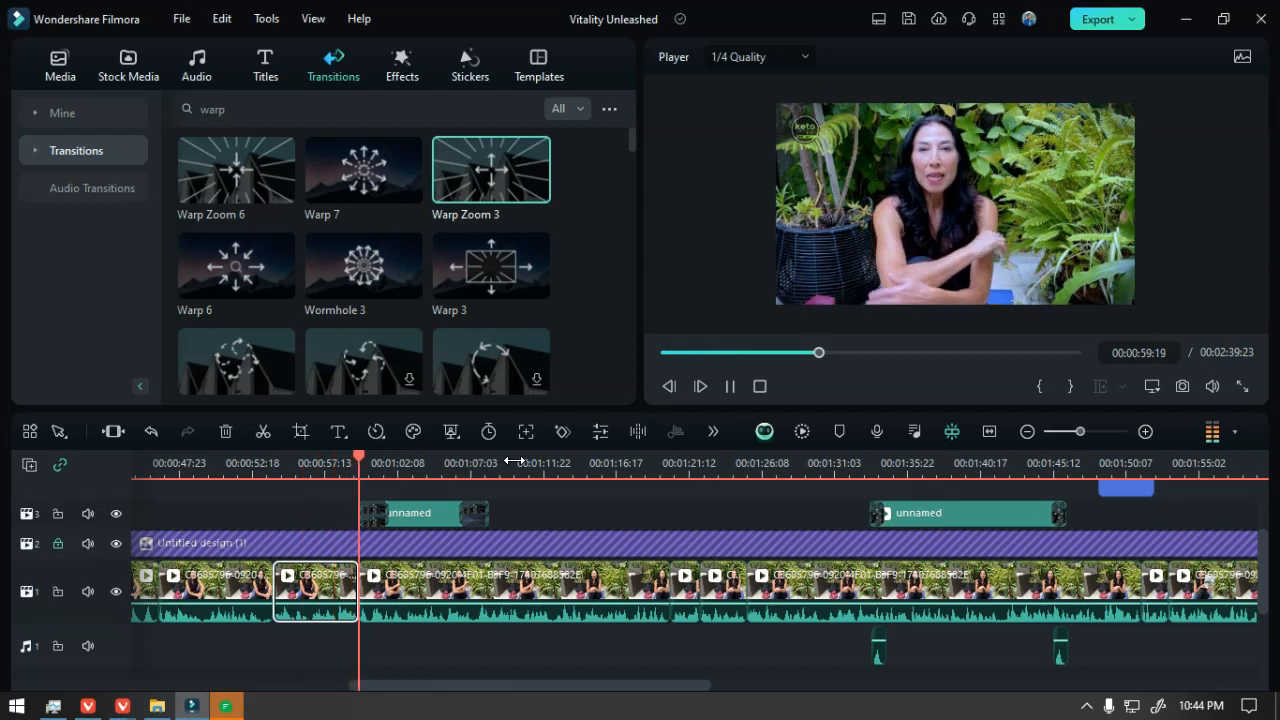
key(space)
- Locate the missing stock clip at about 00:01:00 in the resource library and search the downloaded stock media for "gluten free"
click(428, 517)
right_click(428, 516)
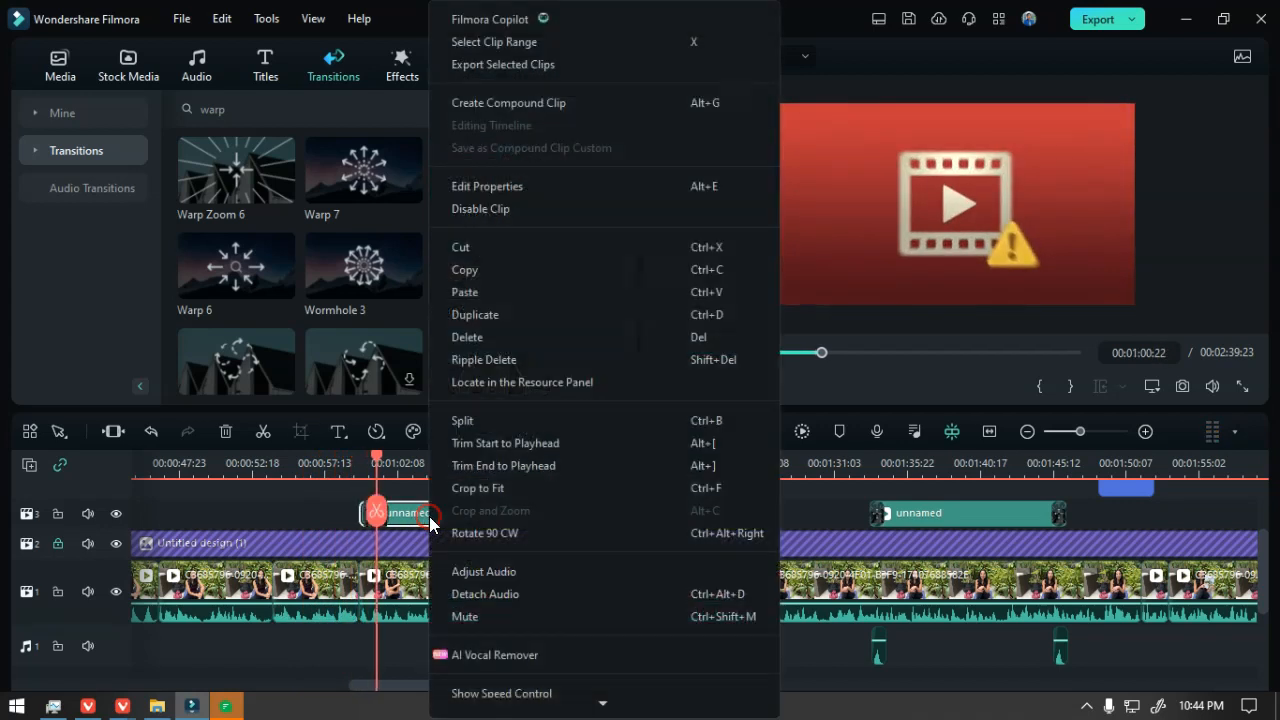
click(527, 384)
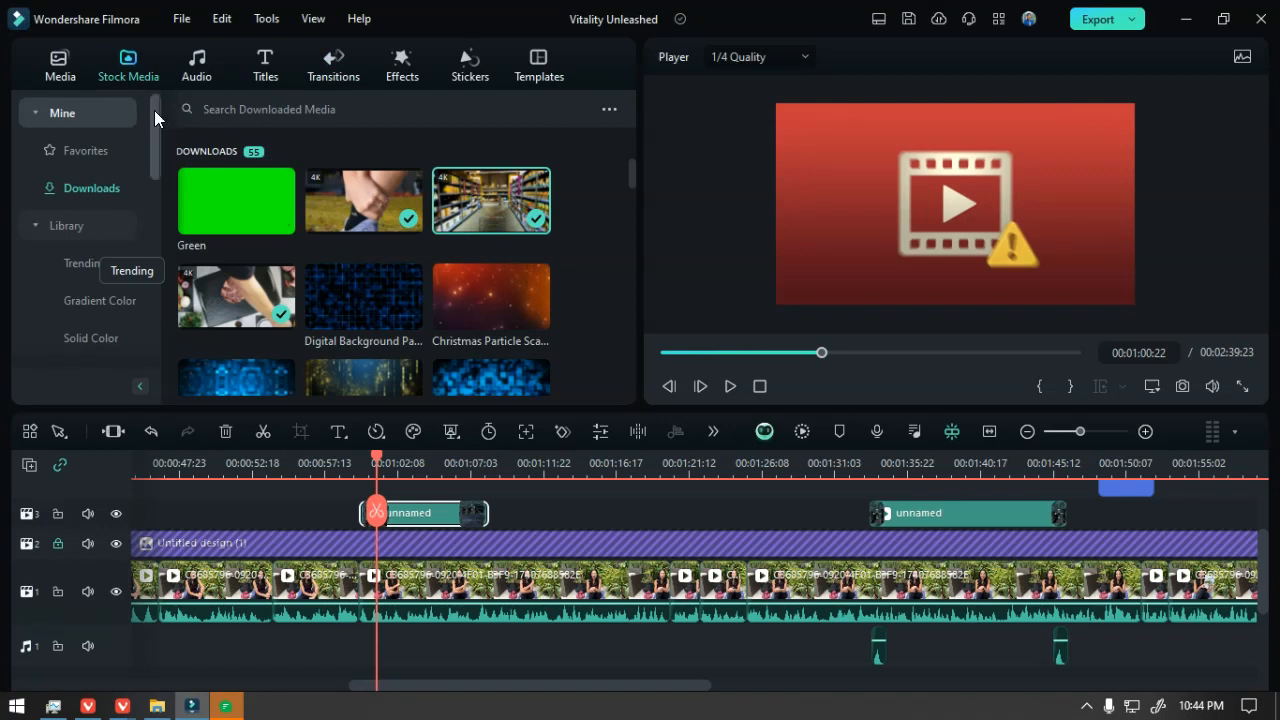
click(293, 109)
text(g)
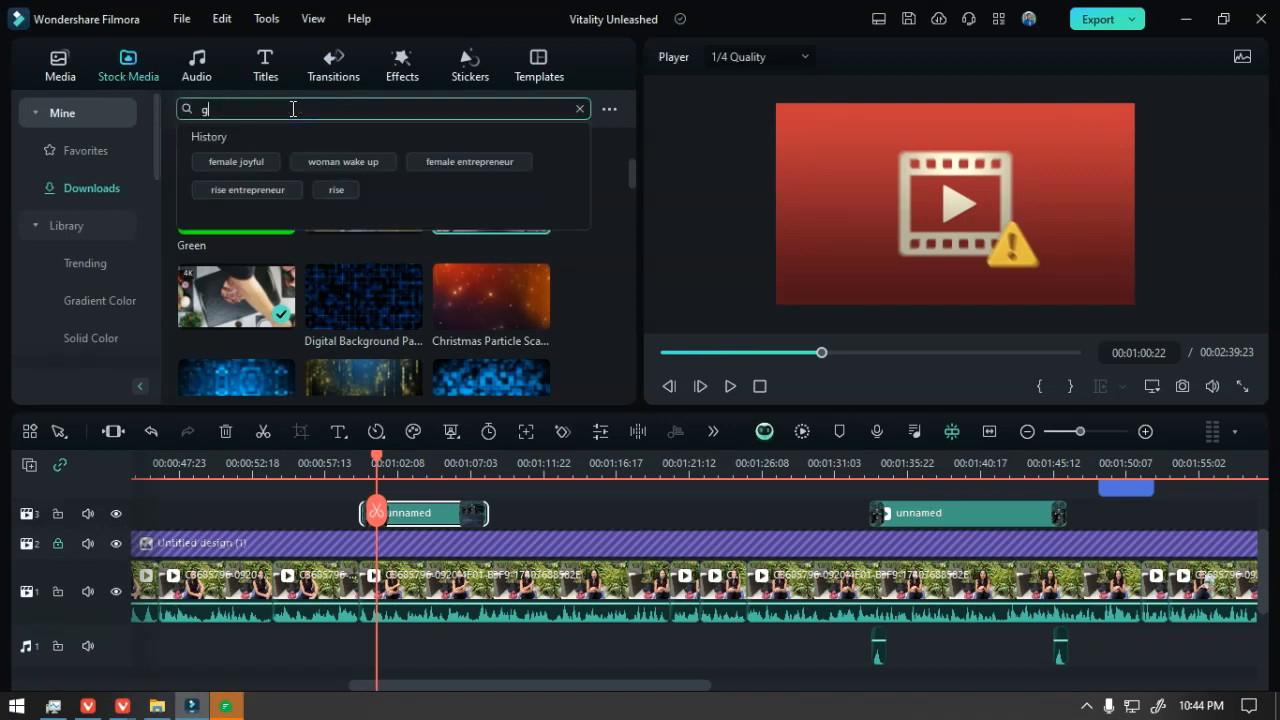
key(Return)
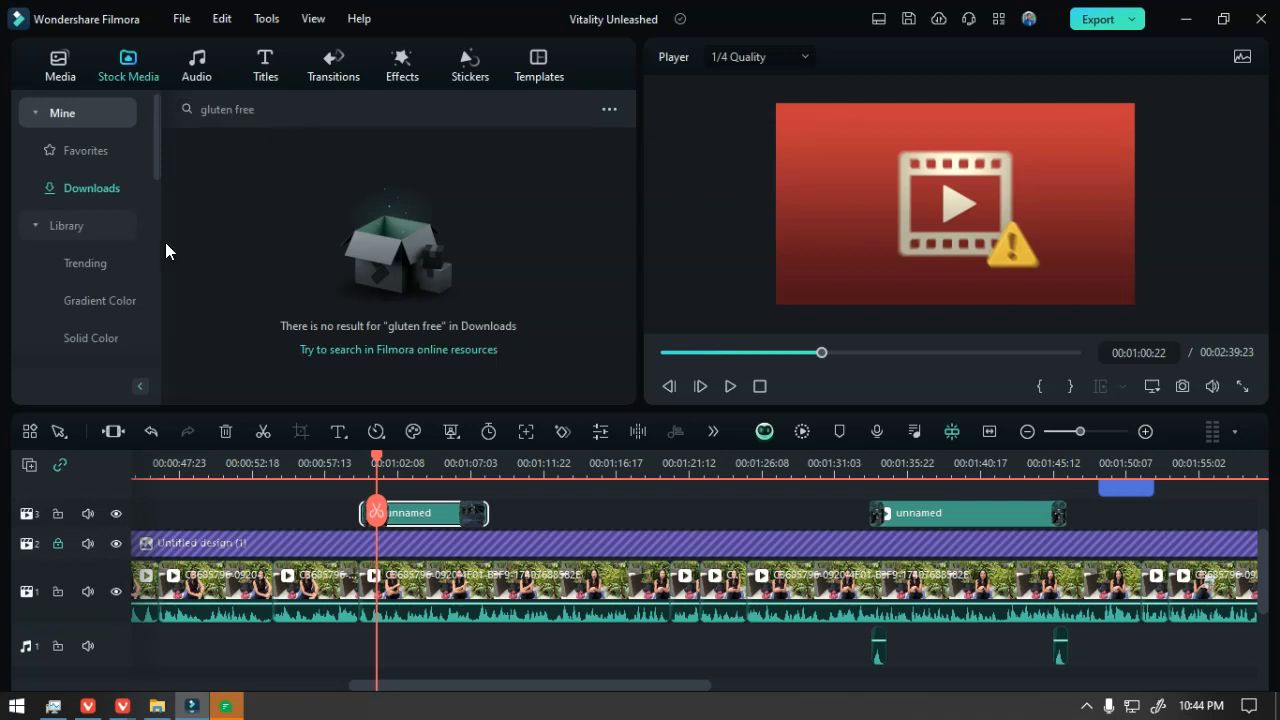
scroll(114, 212, down, 5)
scroll(112, 215, up, 5)
- Search the custom compound clips for "gluten" and look through the global and cloud media
click(60, 66)
click(224, 106)
text(gluten)
key(Return)
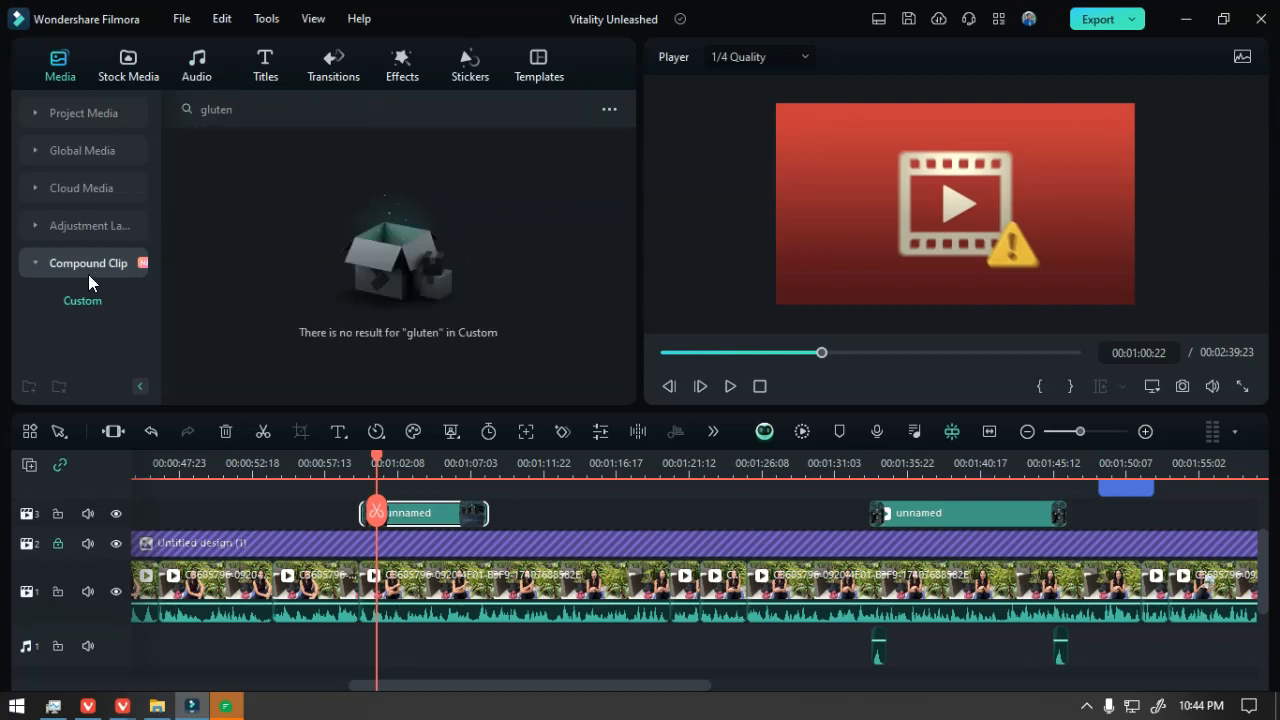
click(59, 151)
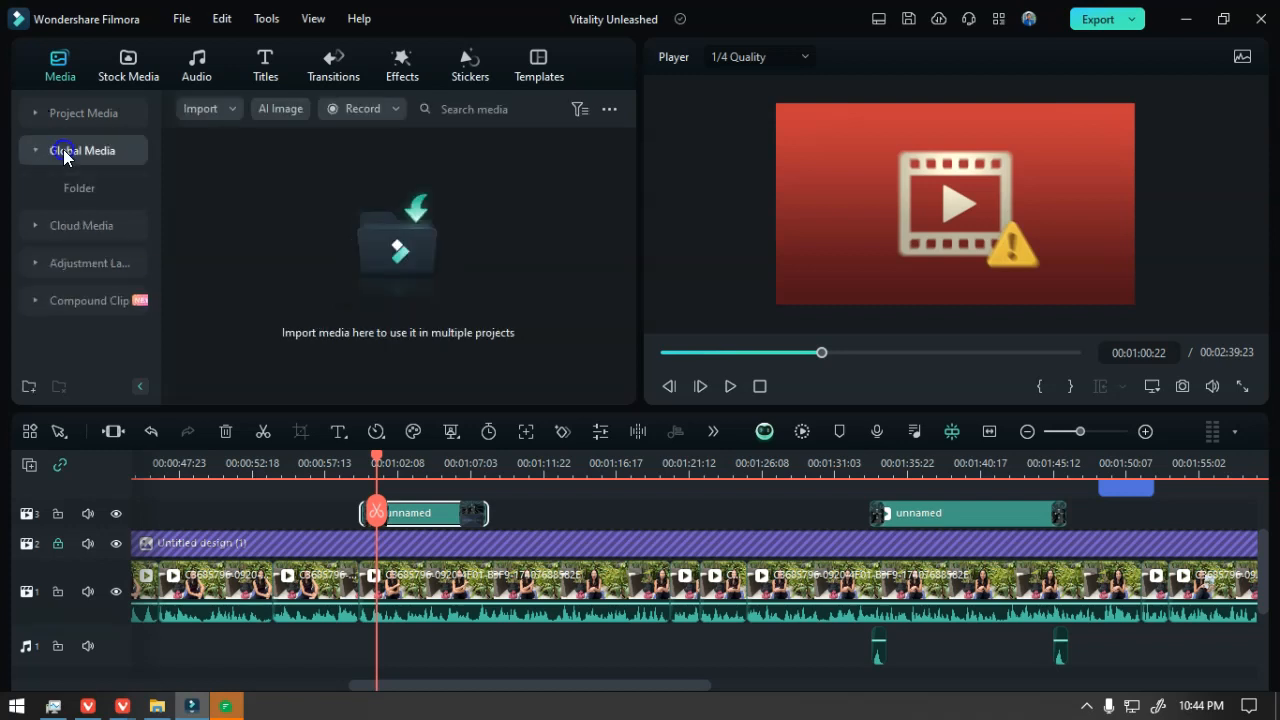
click(60, 224)
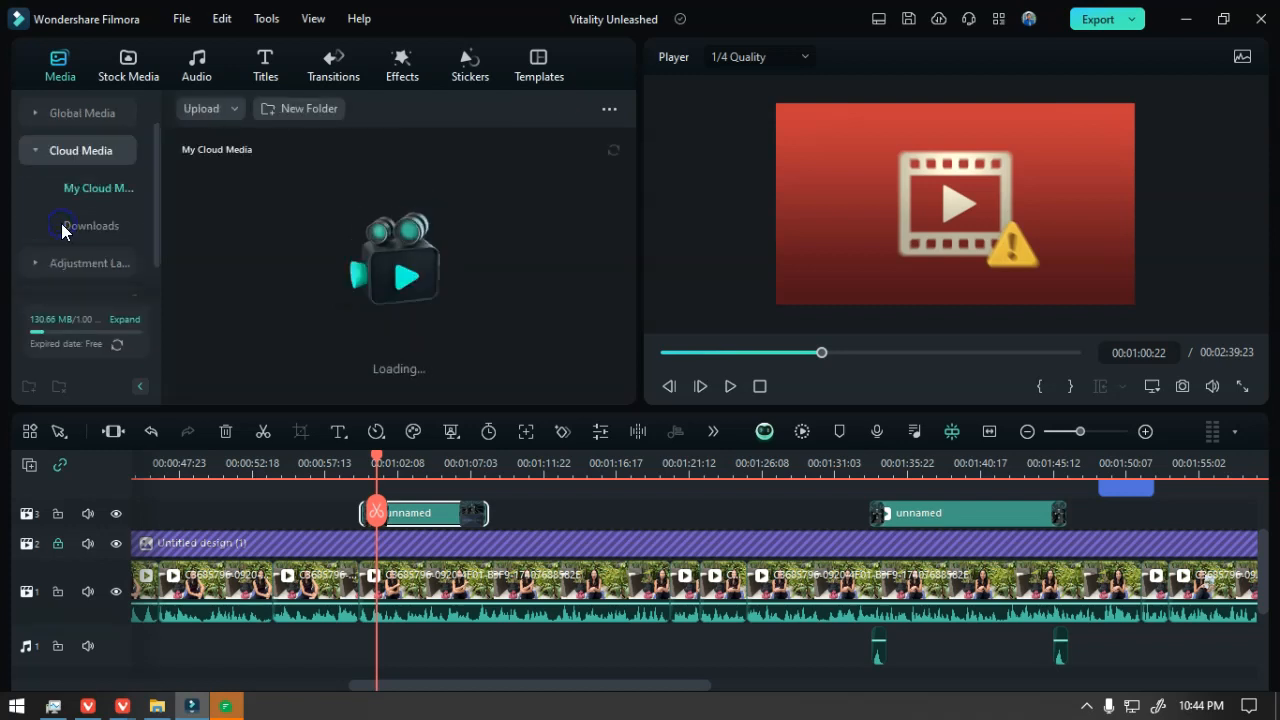
- Search the Pexels stock videos for "gluten free"
click(124, 61)
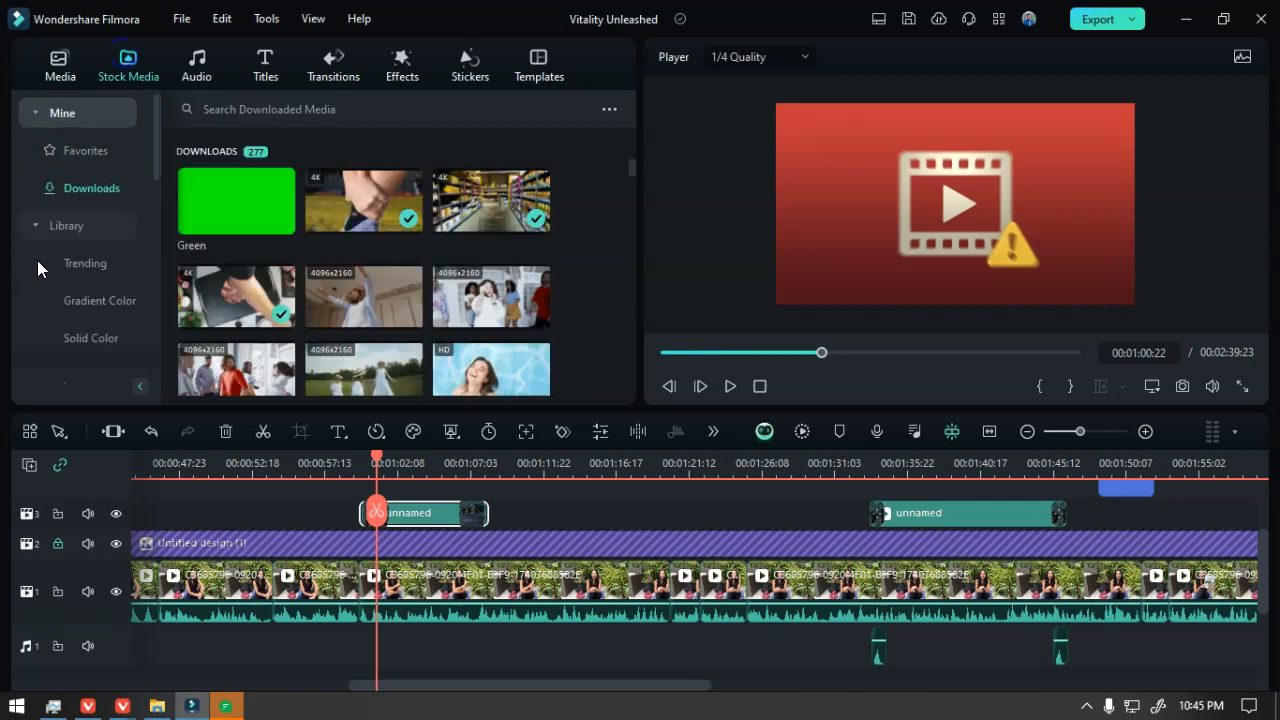
click(34, 226)
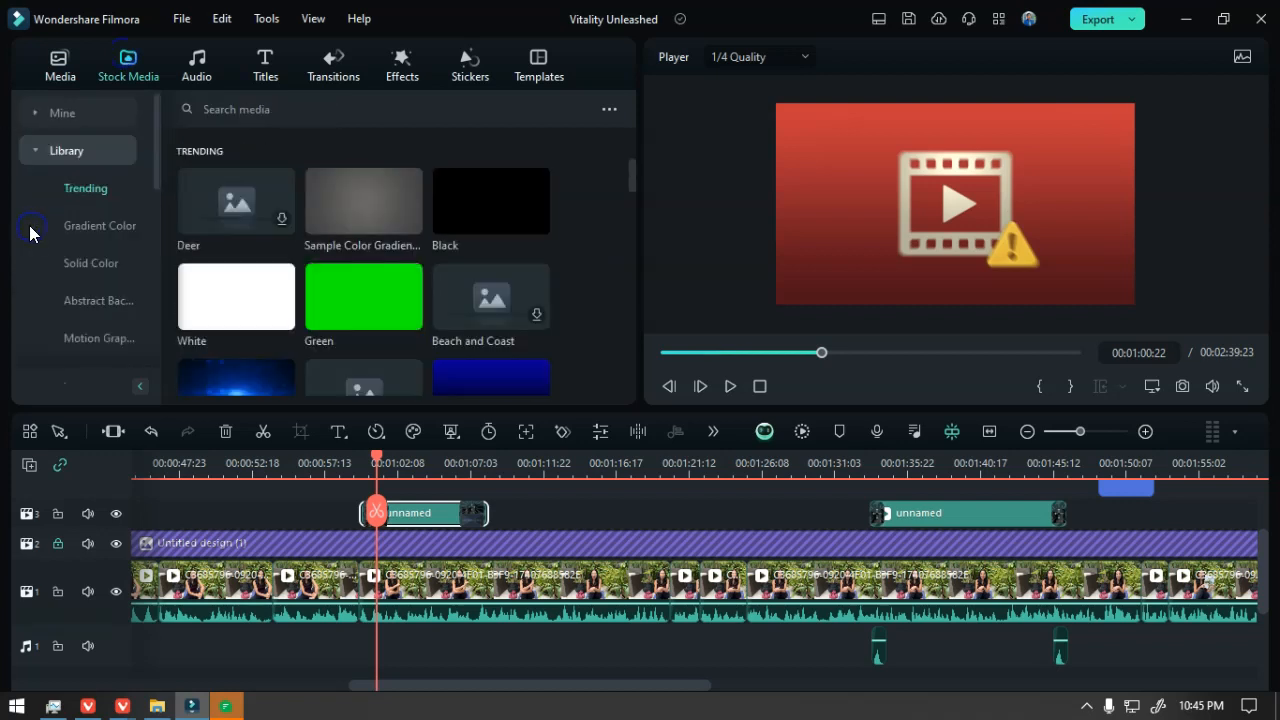
click(38, 150)
click(30, 188)
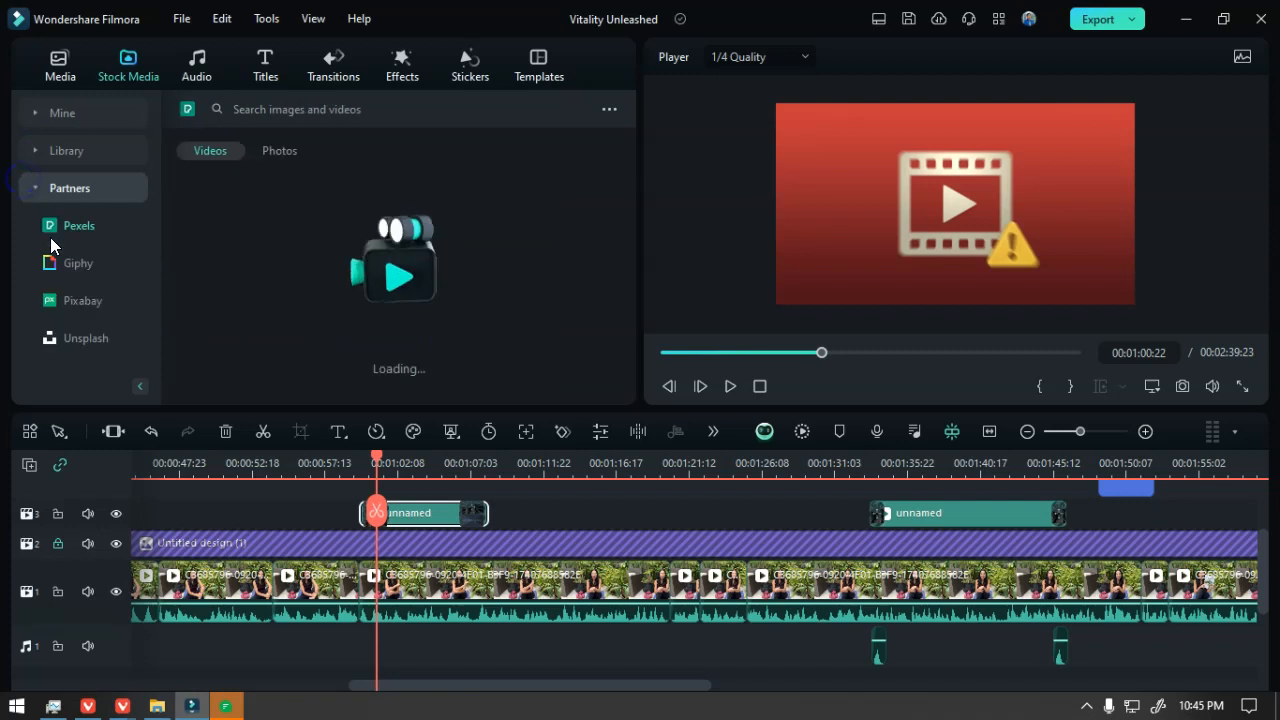
click(304, 110)
text(gluten free)
key(Return)
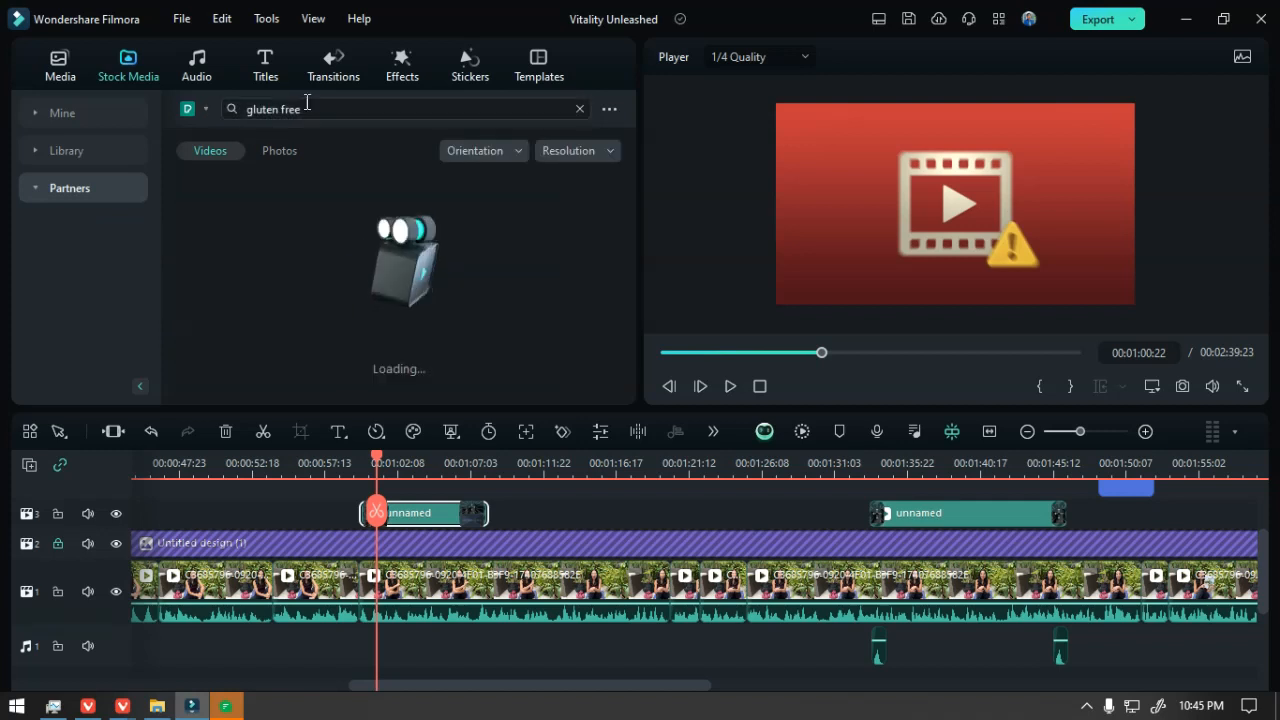
- Play the section with the missing stock clip from about 00:00:59 to 00:01:03
click(358, 464)
key(space)
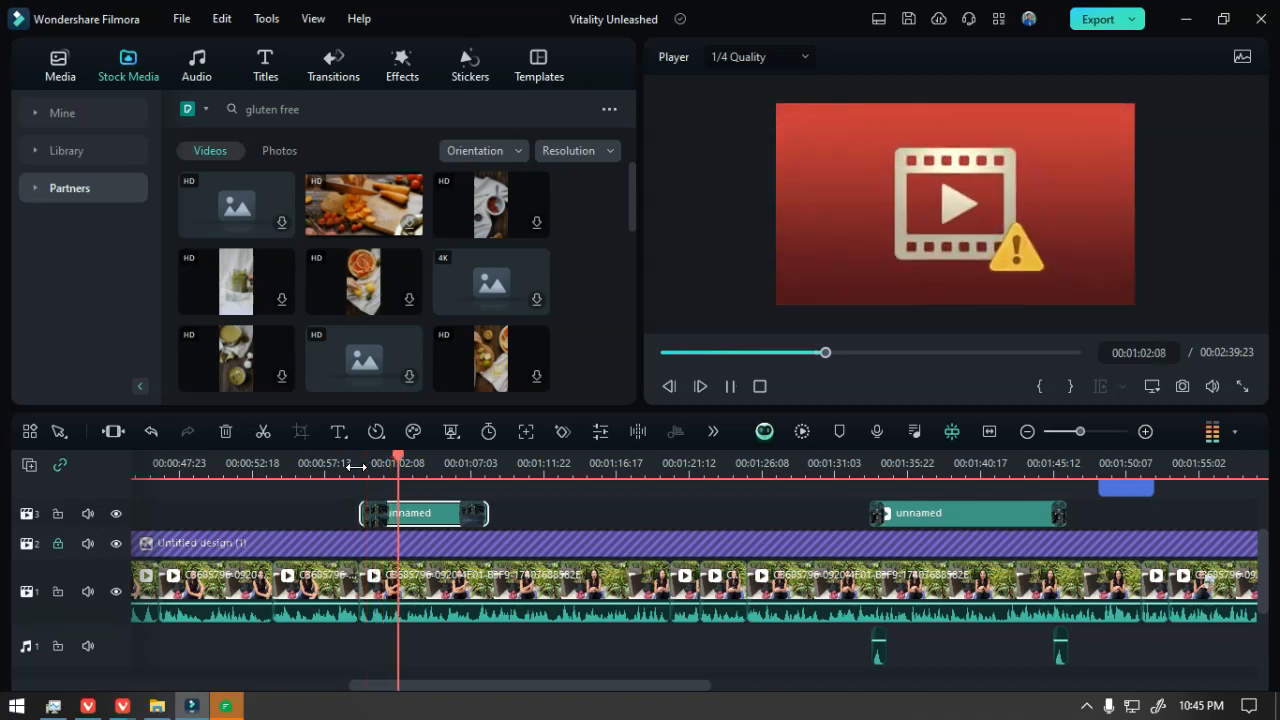
key(space)
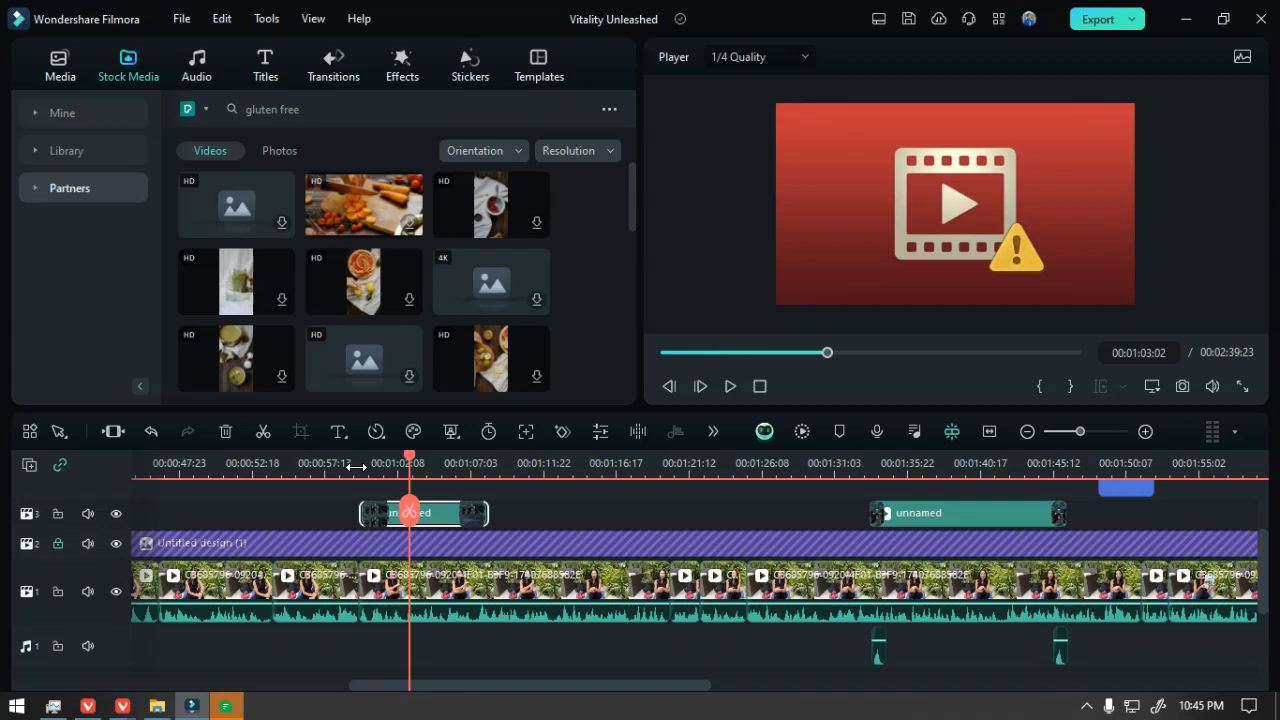
- Search the partner stock videos for "no gluten products" and browse the results for a suitable clip
double_click(285, 110)
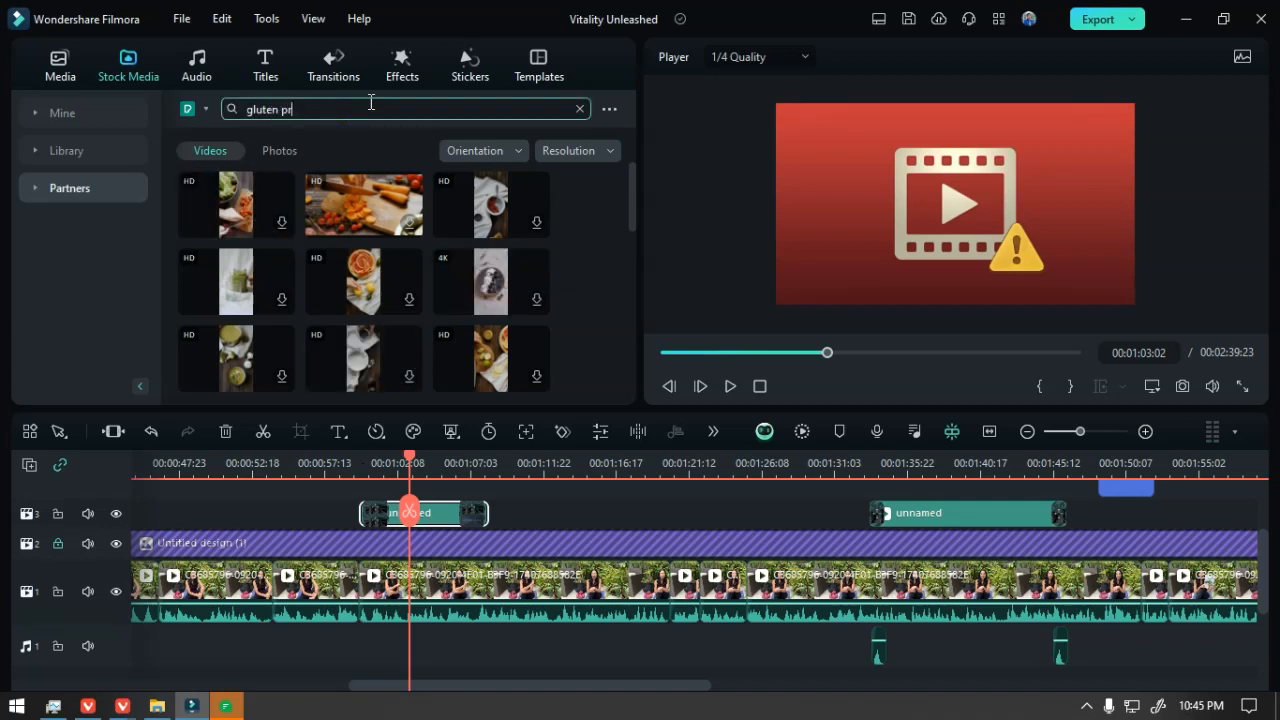
text(no)
key(Return)
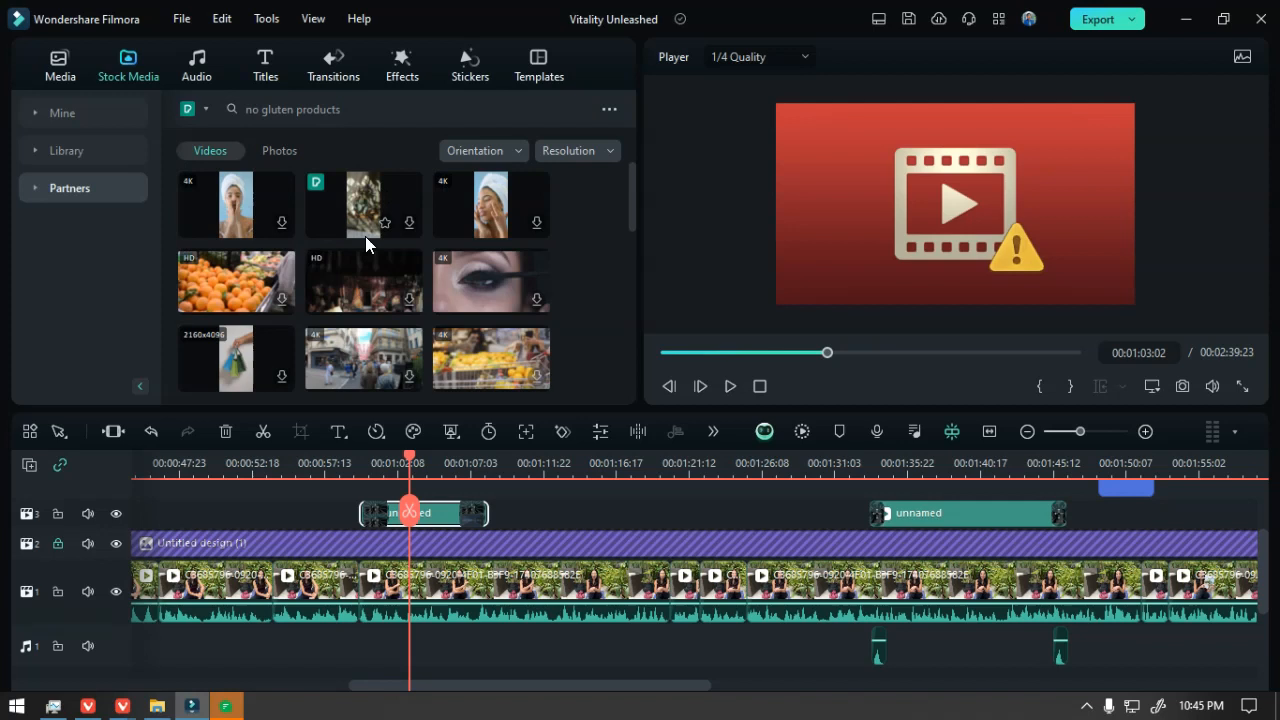
scroll(273, 175, down, 3)
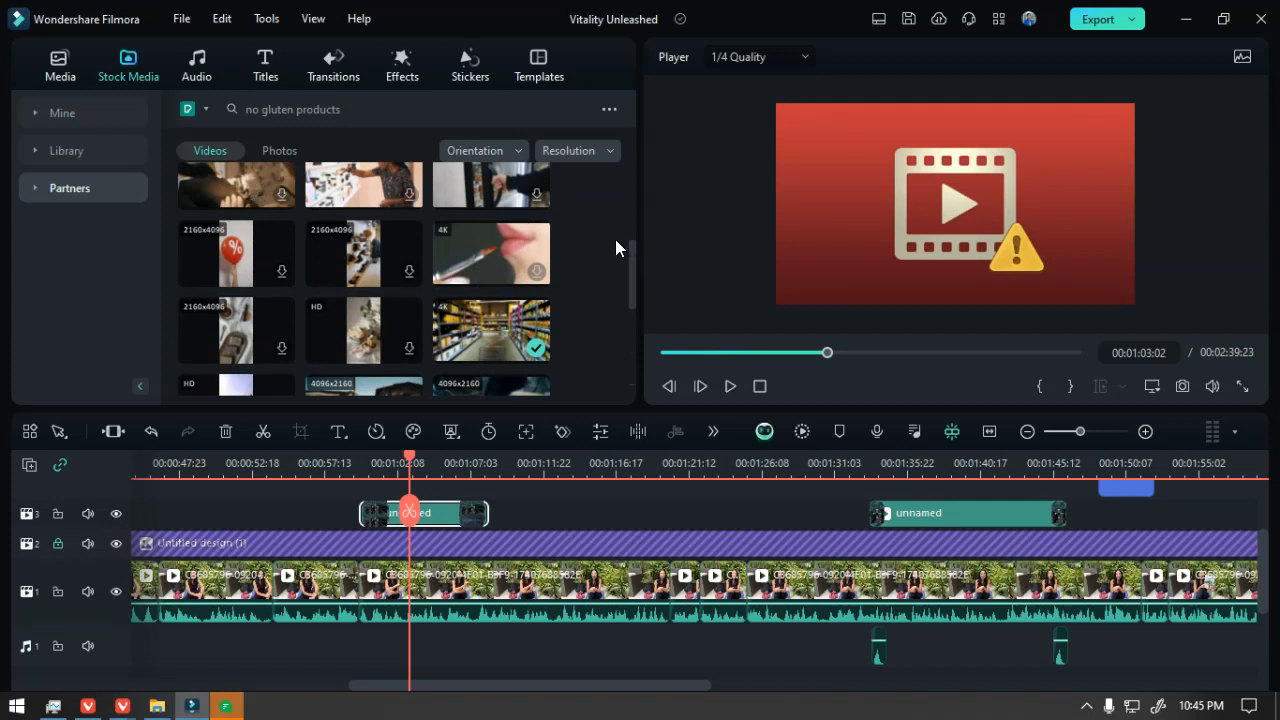
drag(632, 277, 614, 368)
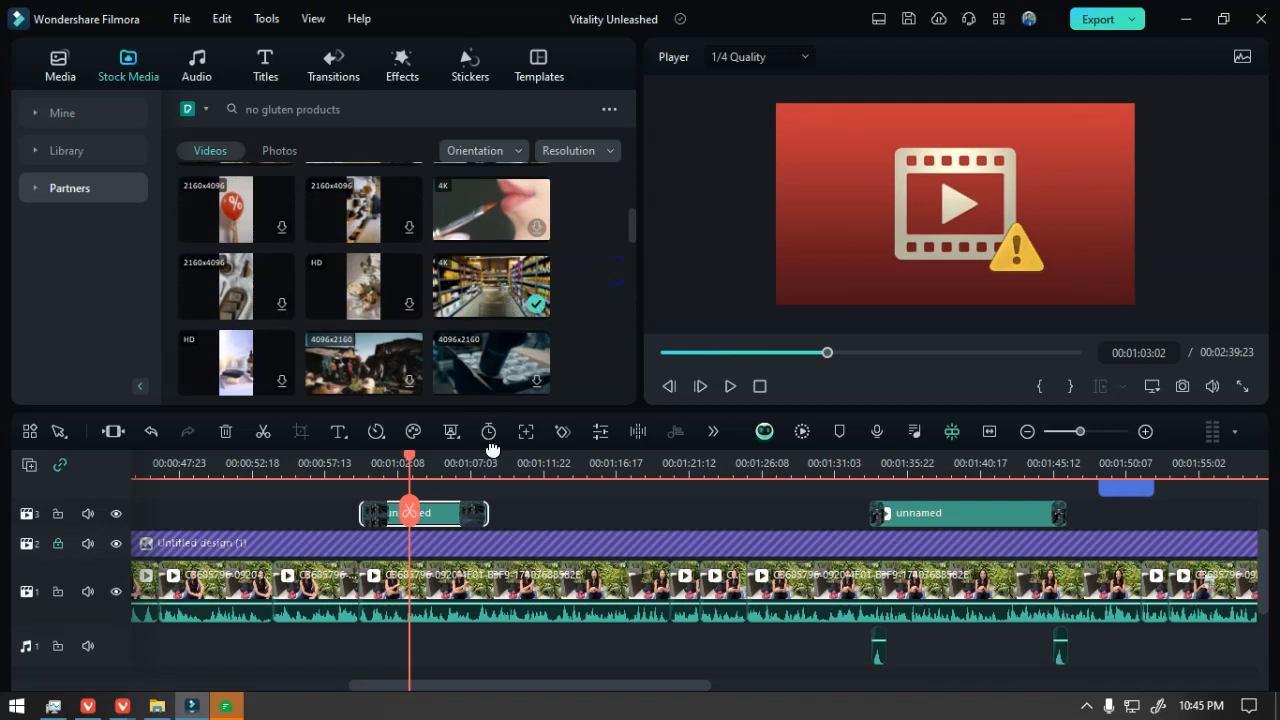
- Place the downloaded supermarket-aisle clip on the track above the missing clip and trim it to the same length
scroll(491, 450, up, 1)
drag(484, 294, 480, 557)
drag(572, 540, 484, 540)
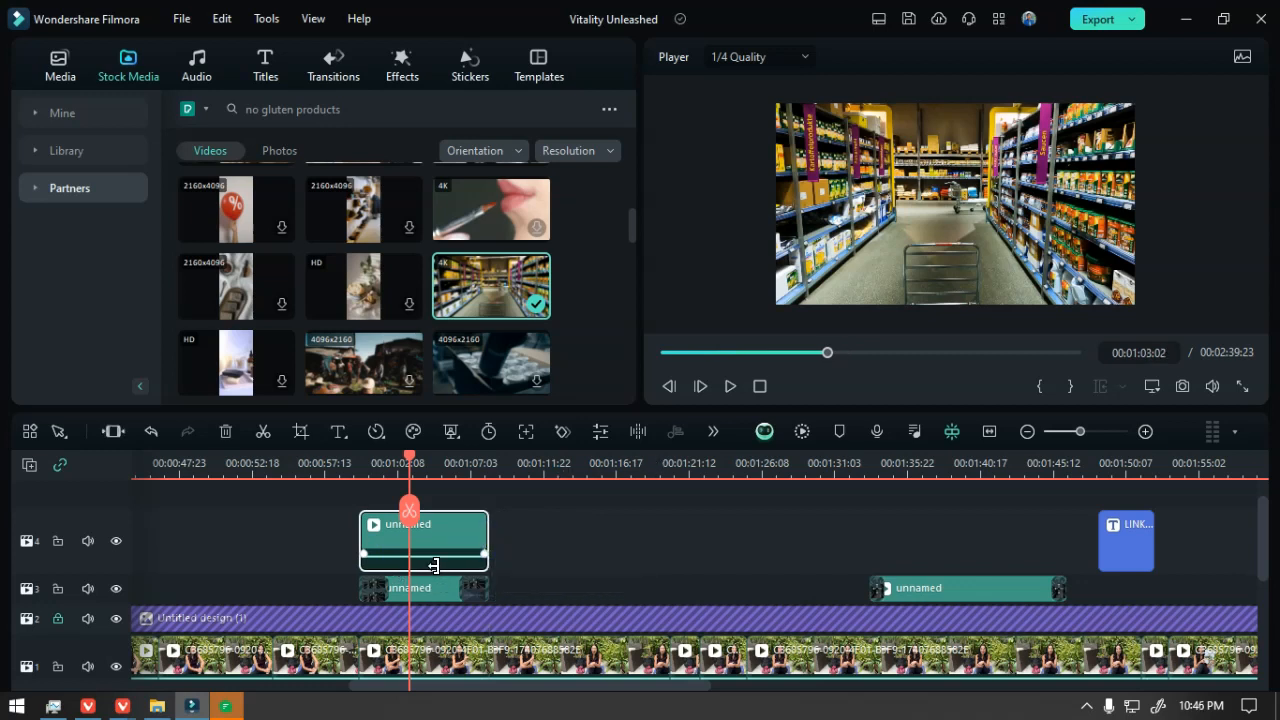
scroll(434, 566, down, 2)
scroll(440, 525, up, 2)
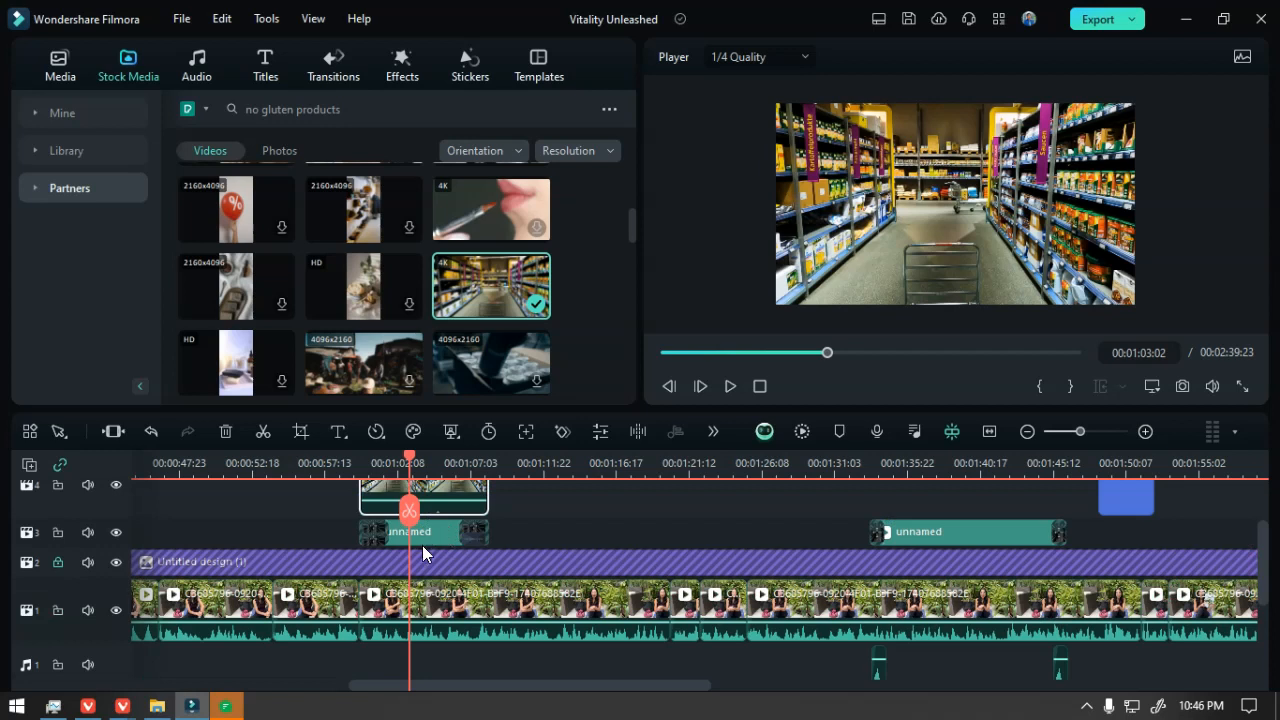
- Delete the missing clip starting at 00:00:59:18 and move the supermarket-aisle clip into its place on track 3
drag(432, 492, 438, 528)
scroll(438, 528, up, 2)
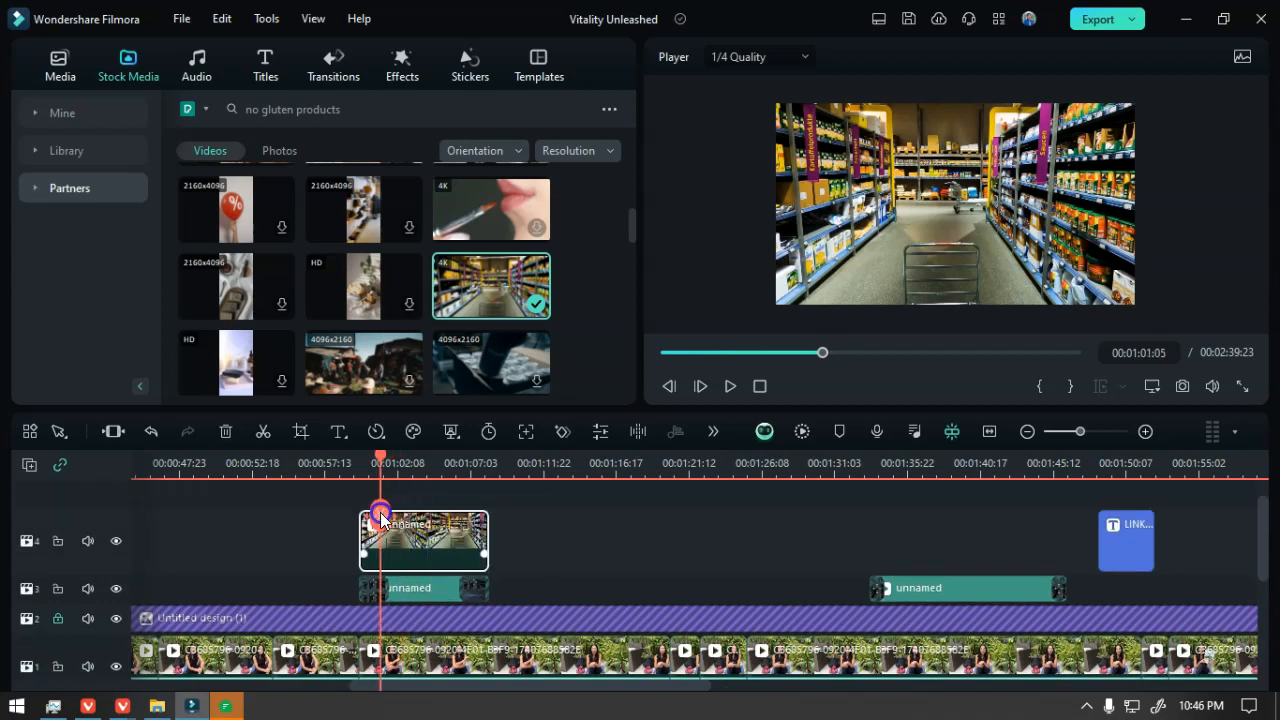
key(ctrl+z)
key(space)
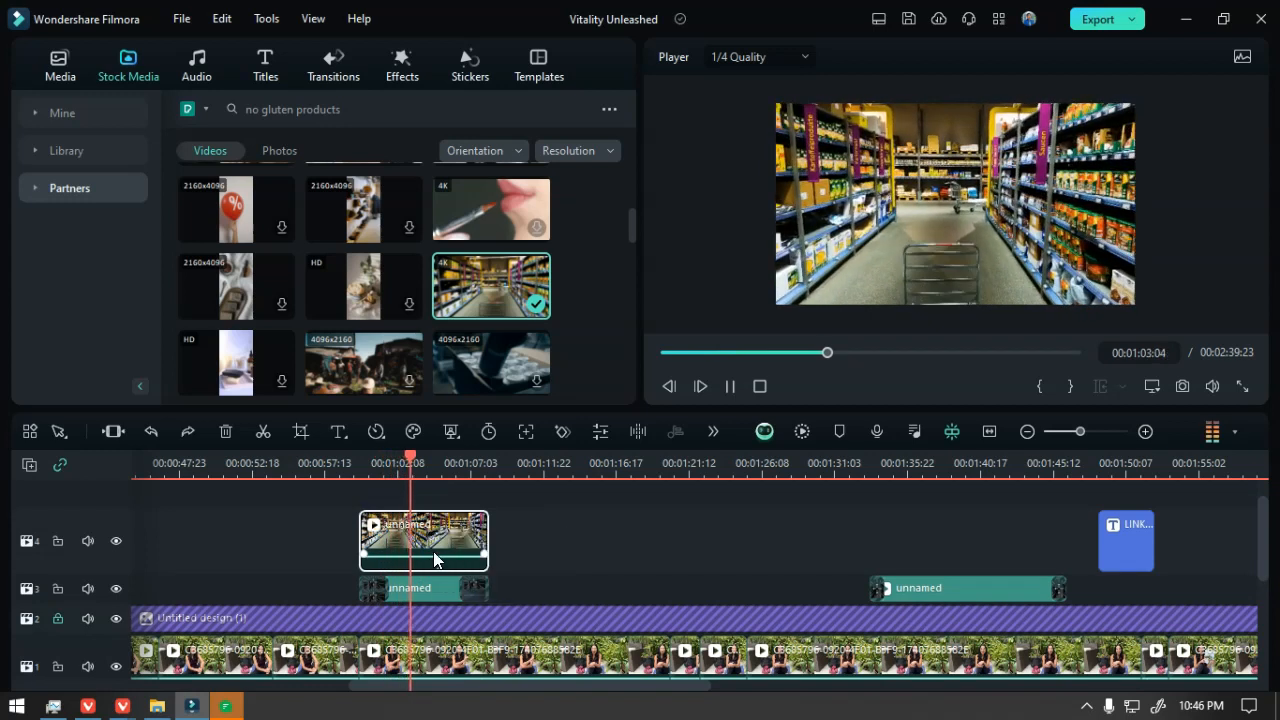
click(427, 596)
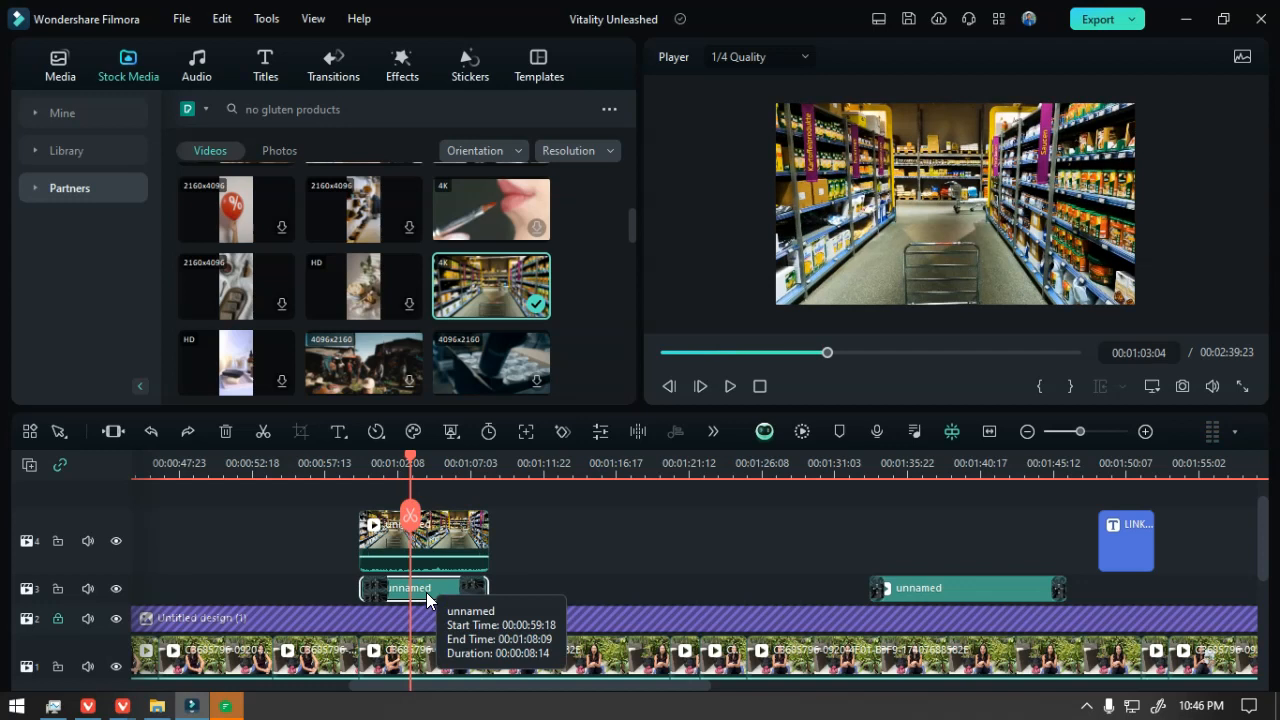
key(Delete)
drag(428, 547, 416, 587)
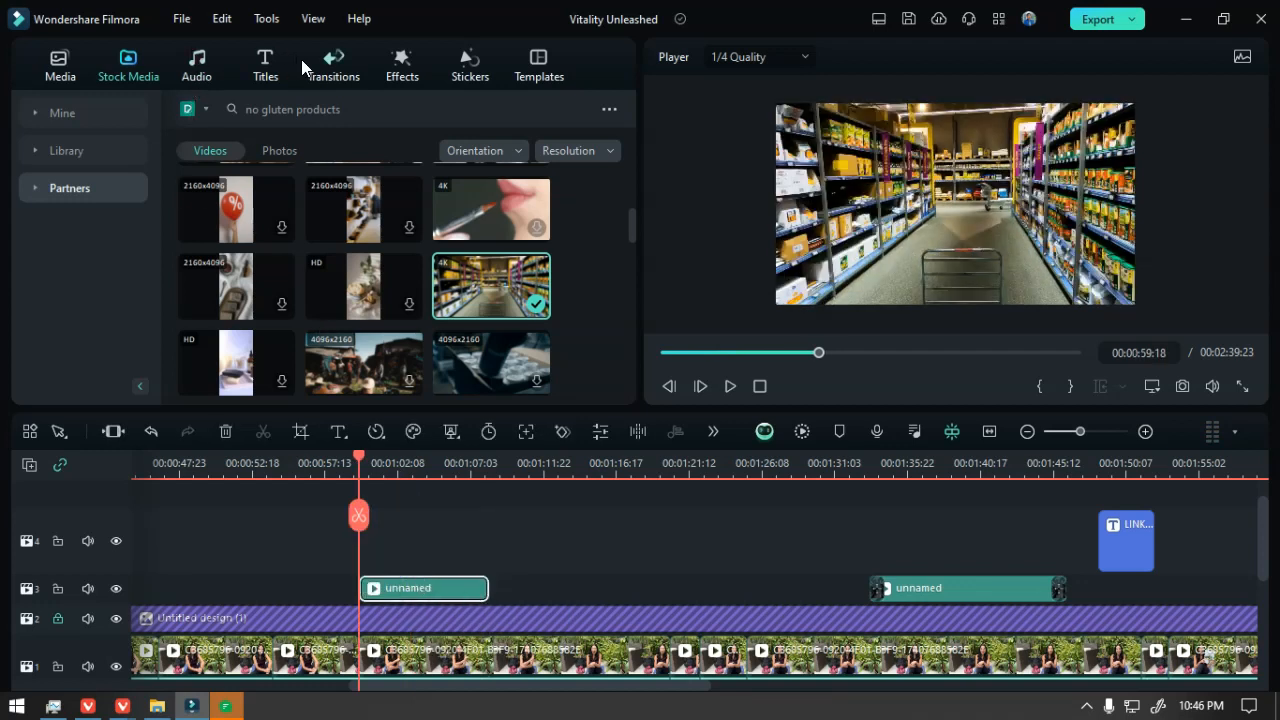
- Apply the Warp Zoom 3 transition to both ends of the supermarket clip and shorten the opening one to 00:00:00:23
click(330, 62)
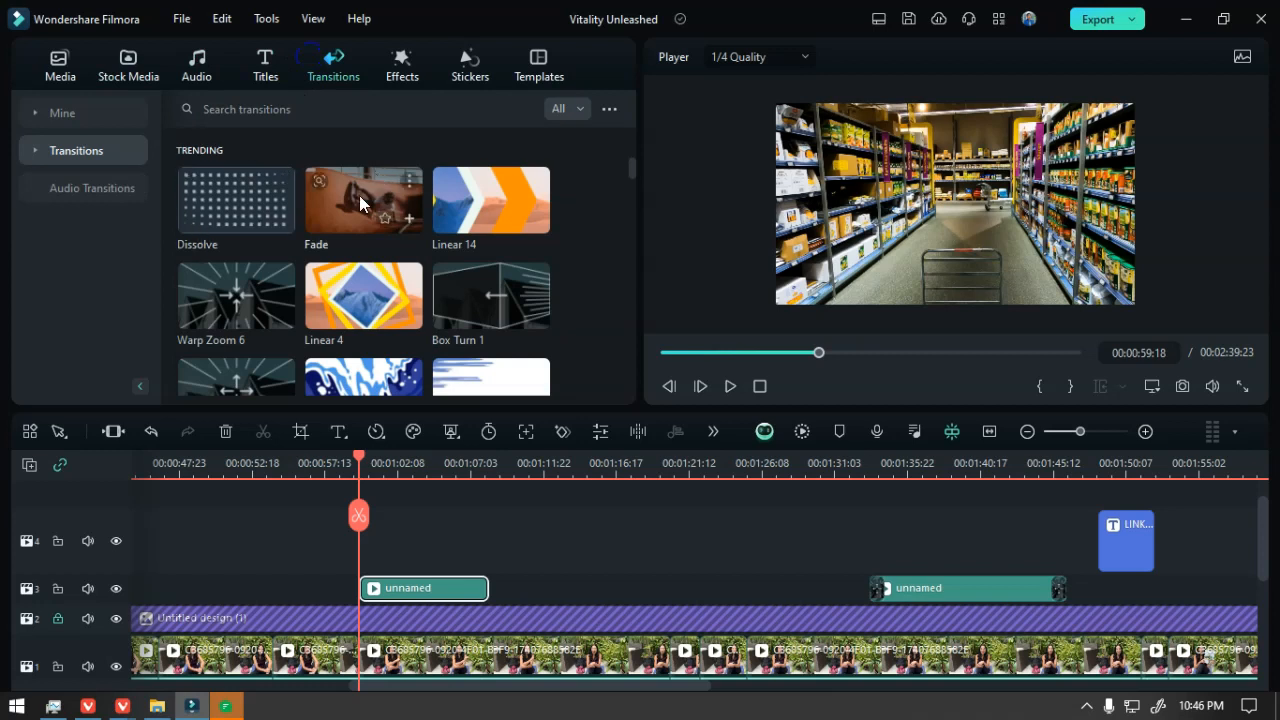
click(380, 109)
text(war)
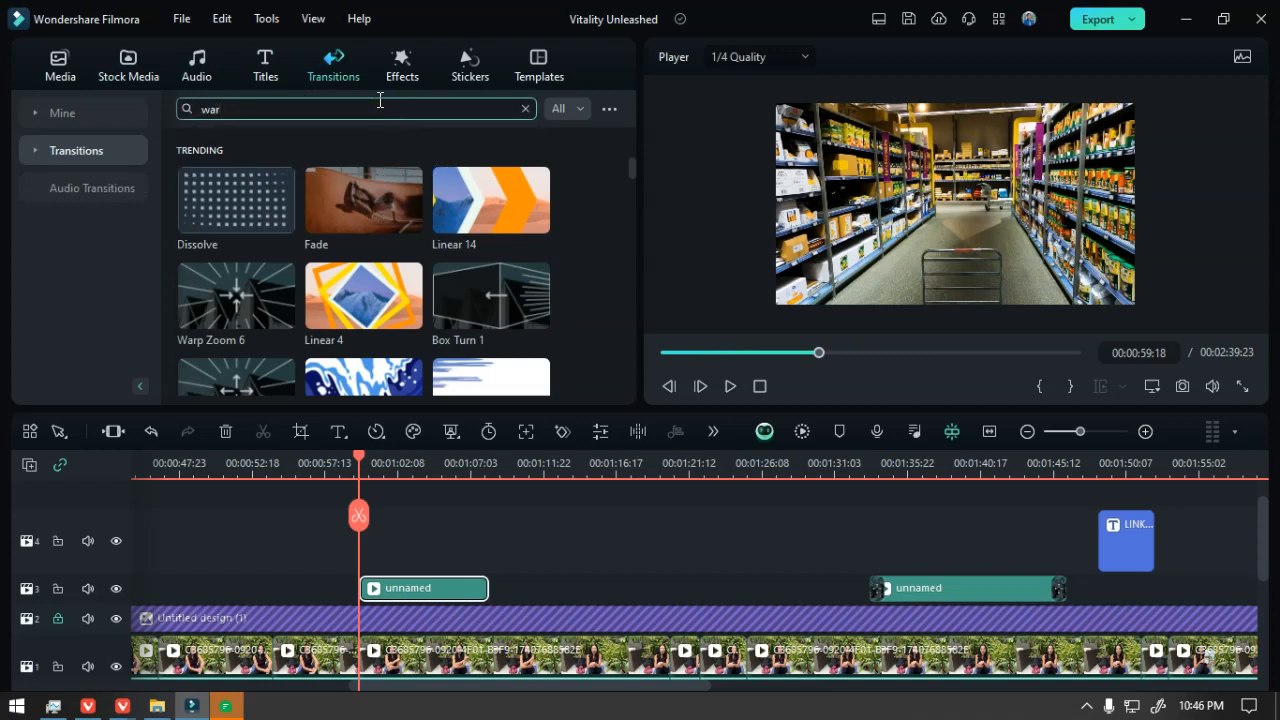
text(p)
key(Return)
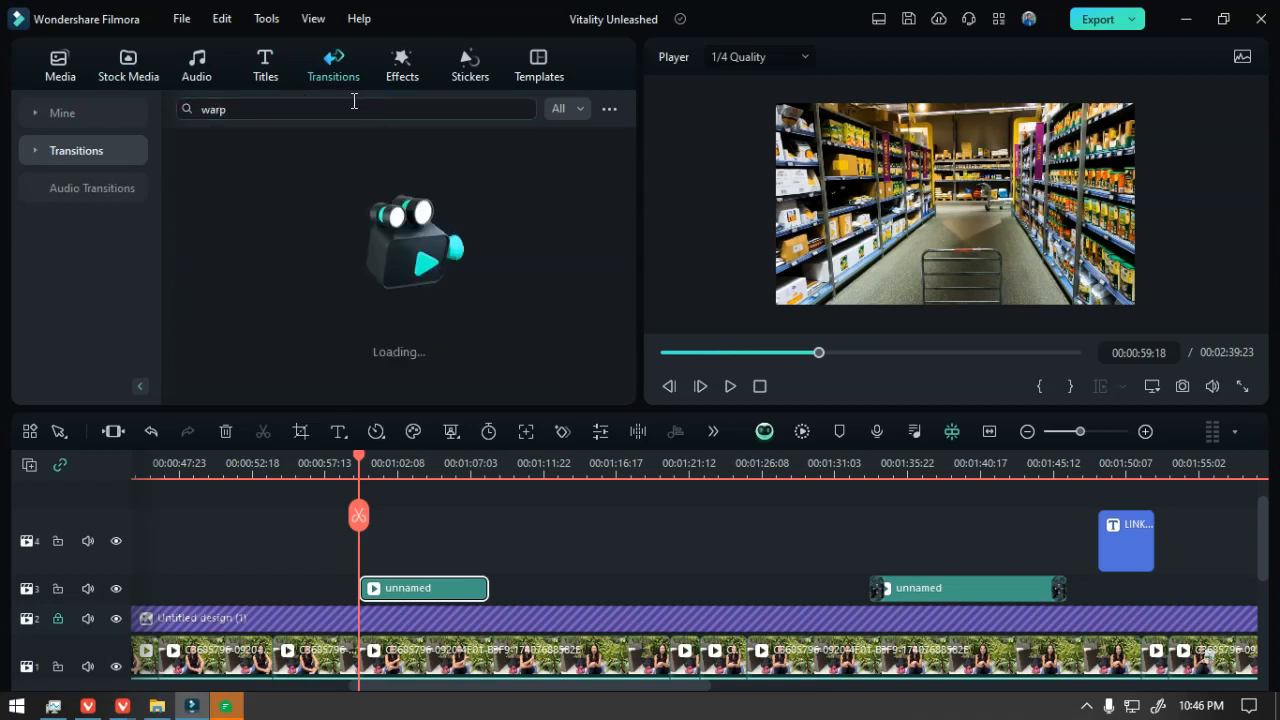
drag(470, 203, 364, 594)
drag(489, 188, 470, 588)
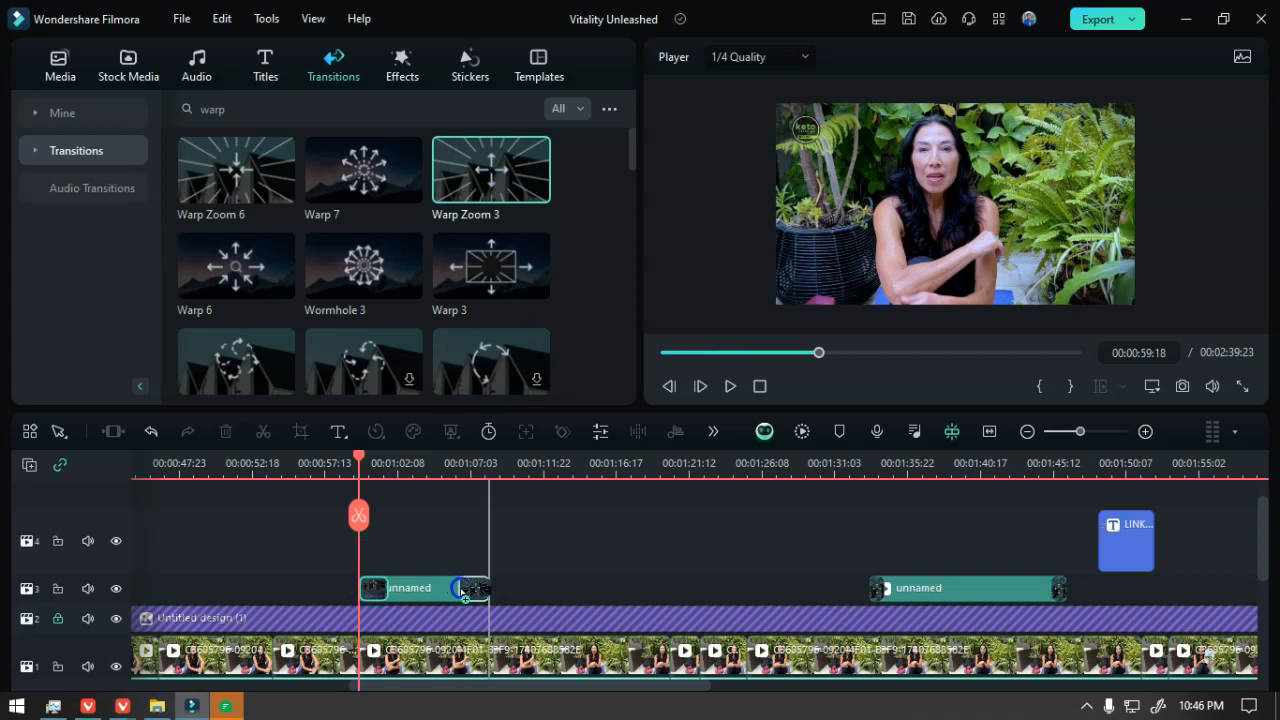
drag(375, 591, 367, 590)
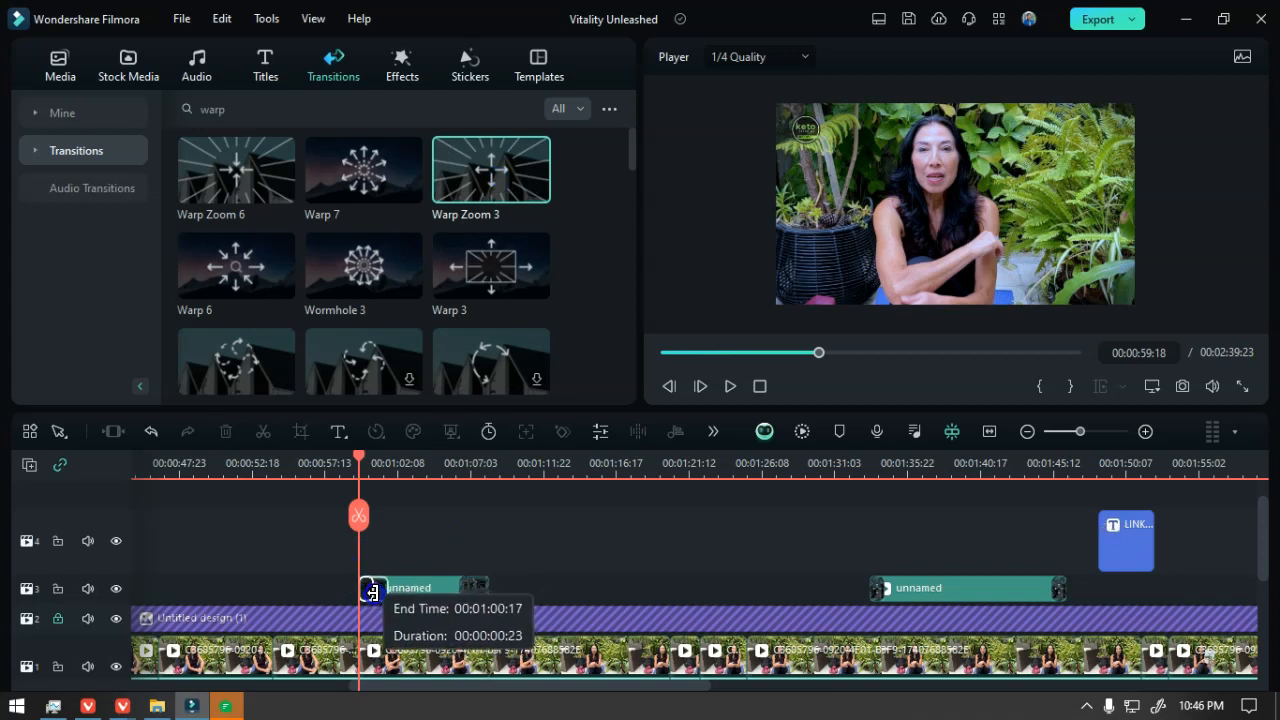
- Copy the existing whoosh sound effect to 00:00:59:18 under the supermarket clip's opening transition and play it back
scroll(305, 559, down, 1)
scroll(305, 600, down, 2)
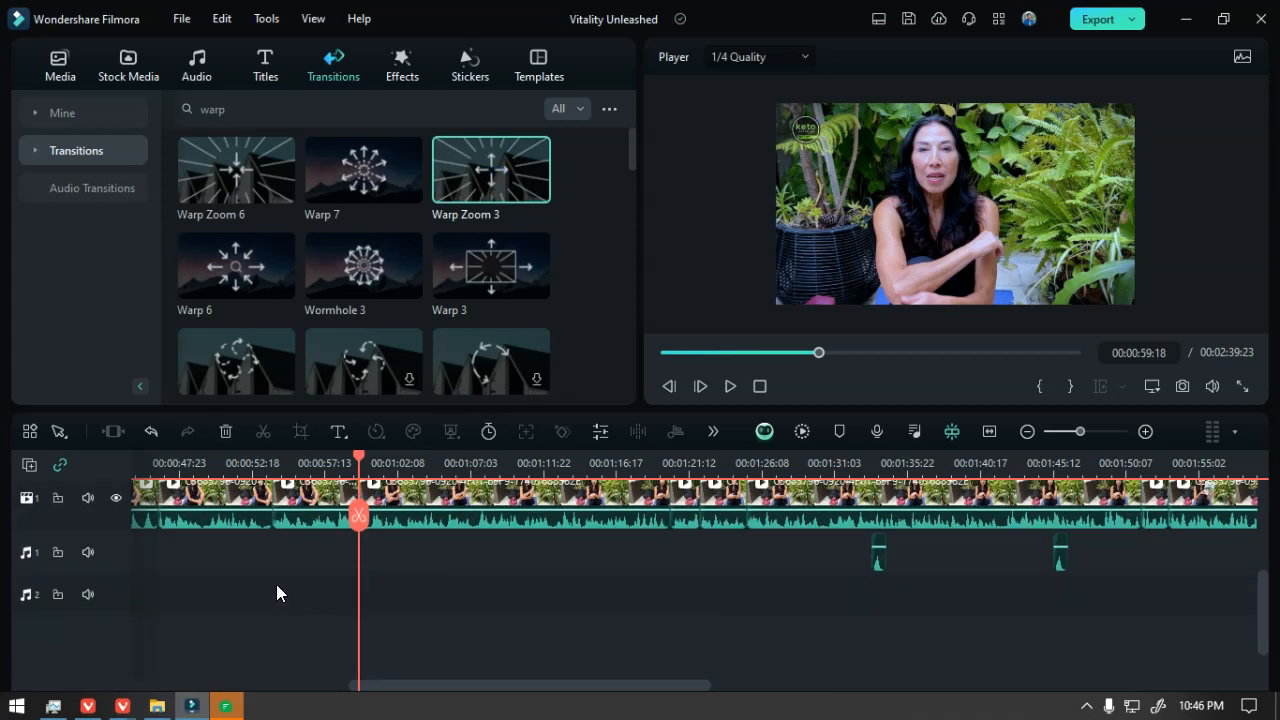
click(881, 562)
scroll(430, 559, up, 2)
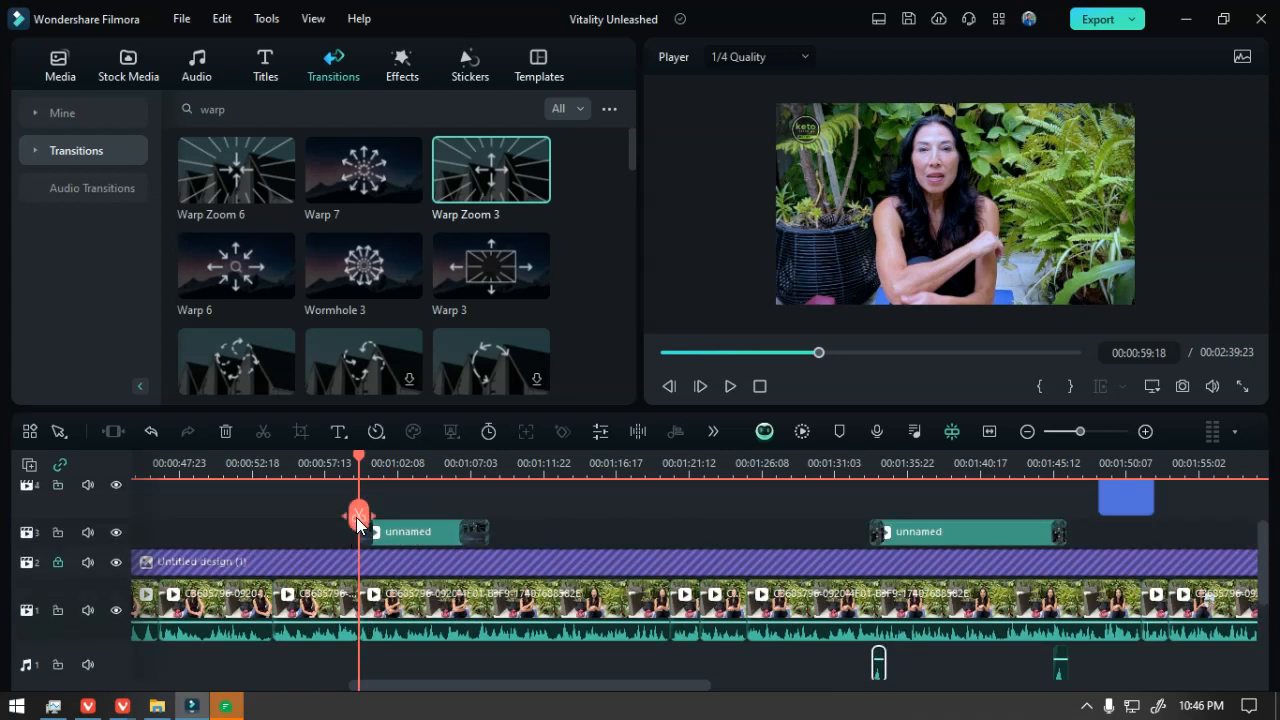
key(ctrl+v)
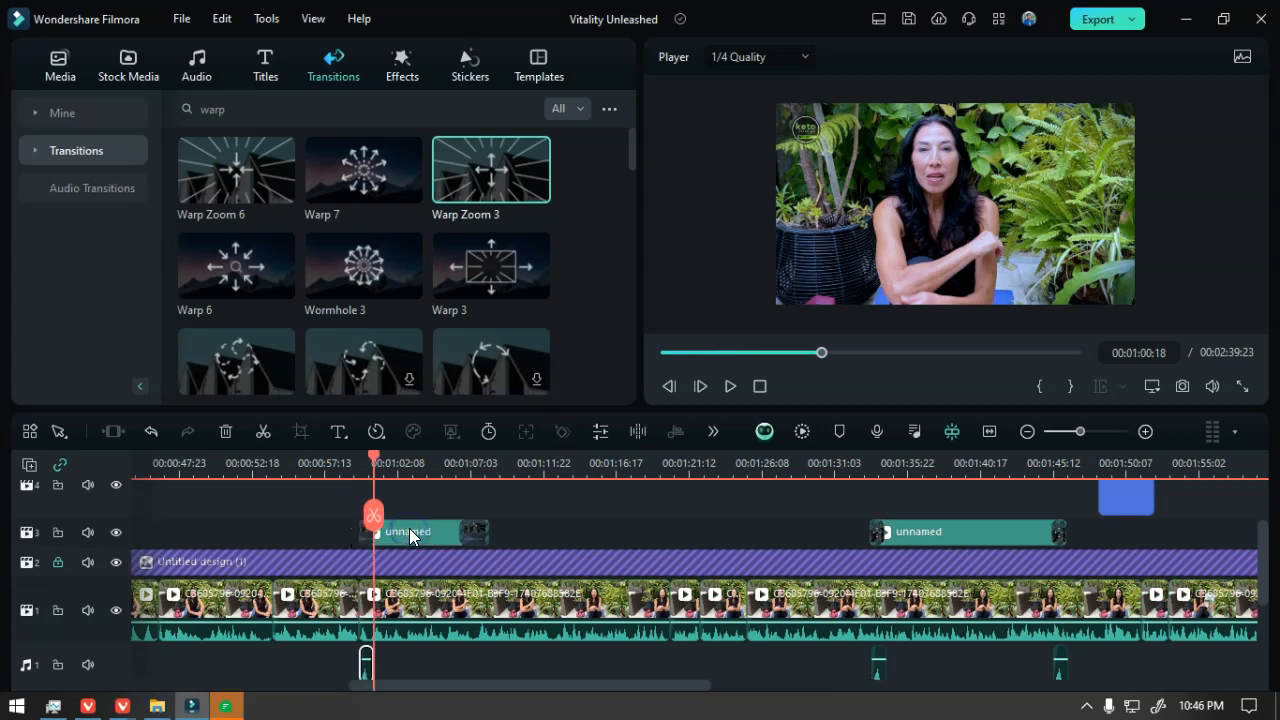
click(357, 521)
key(space)
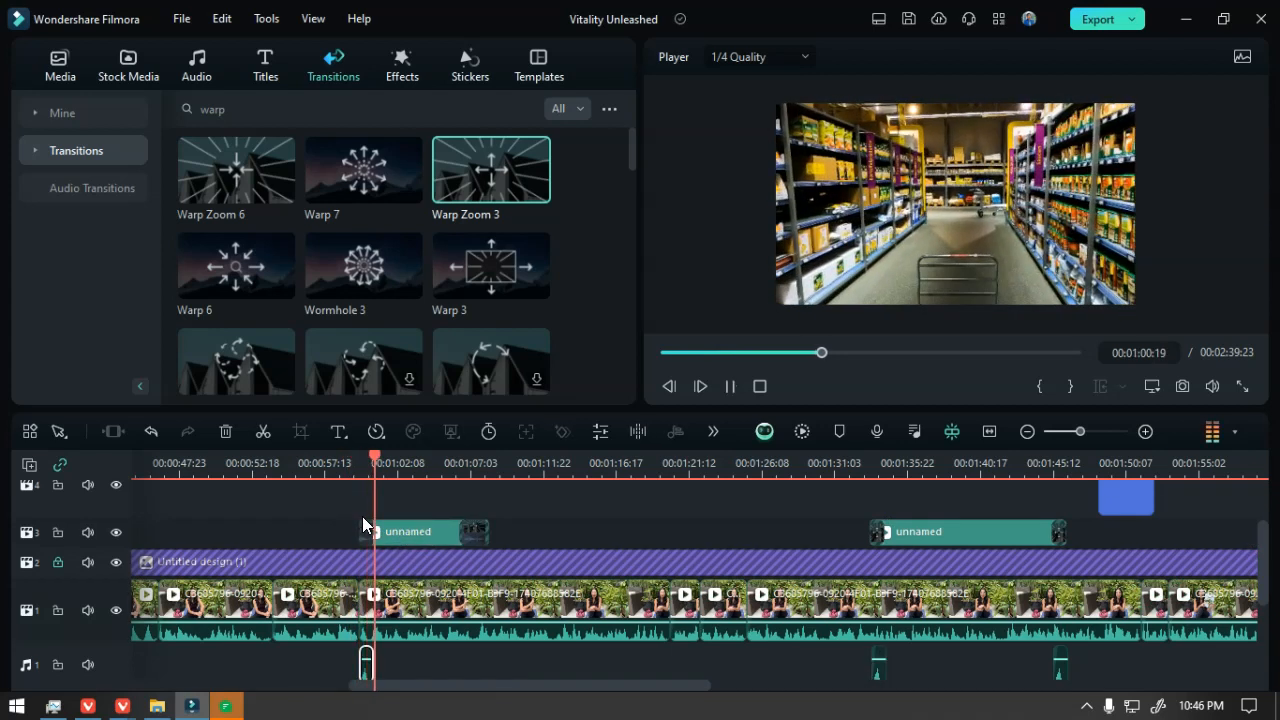
- Shorten the supermarket clip's closing transition, add a copy of the whoosh at about 00:01:07:20, and play the ending
drag(462, 528, 477, 525)
click(481, 462)
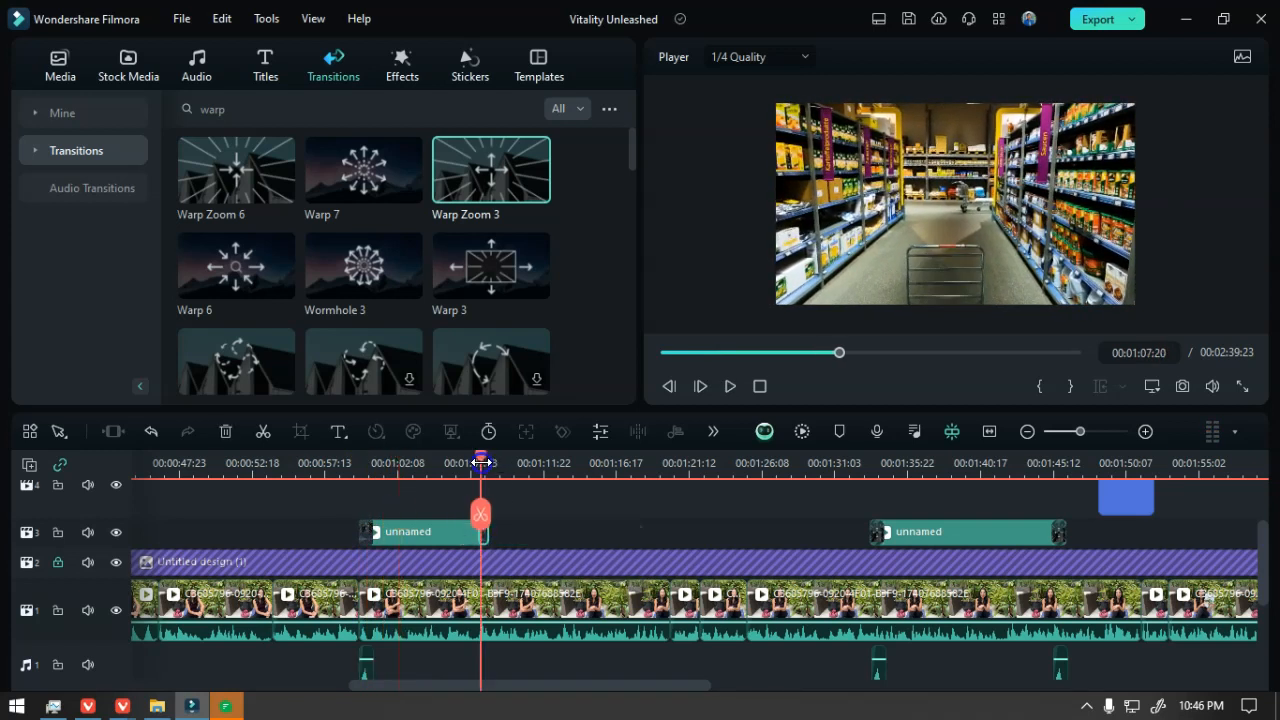
click(486, 529)
click(475, 462)
key(space)
key(space)
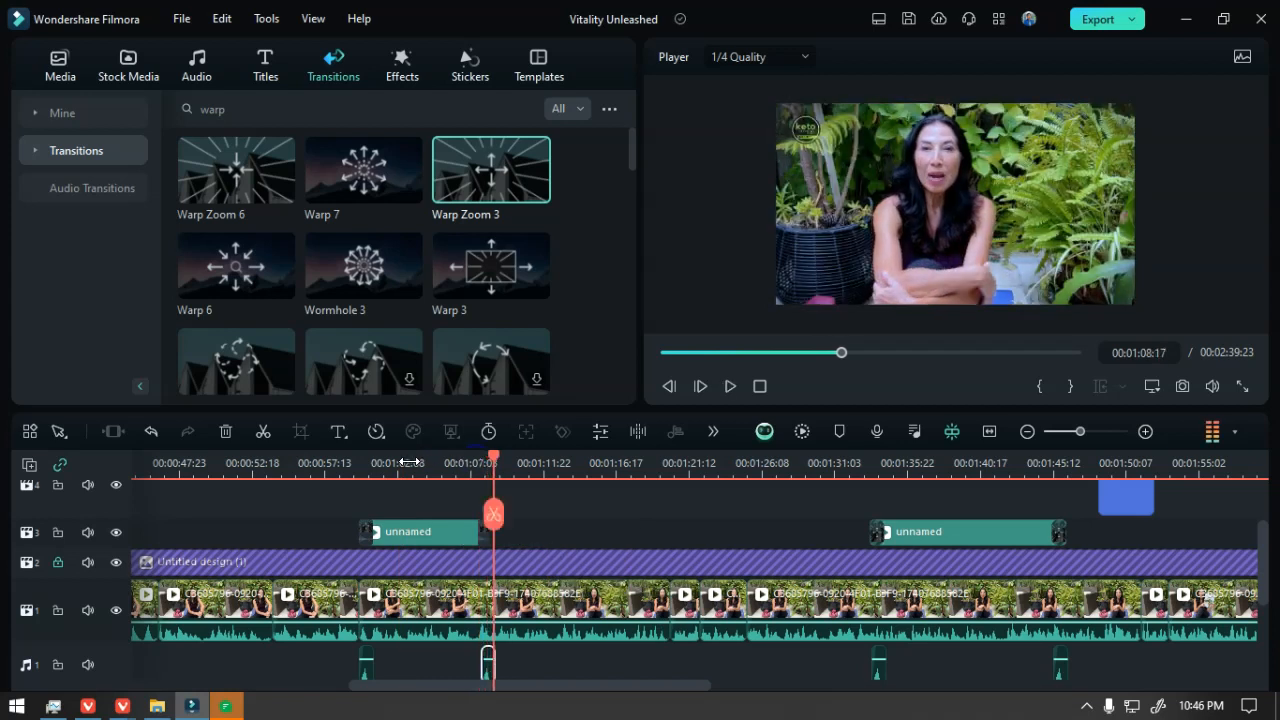
- Play from about 00:00:55 into the supermarket clip and replay its opening transition from 00:00:59:04 in close-up
click(293, 462)
key(space)
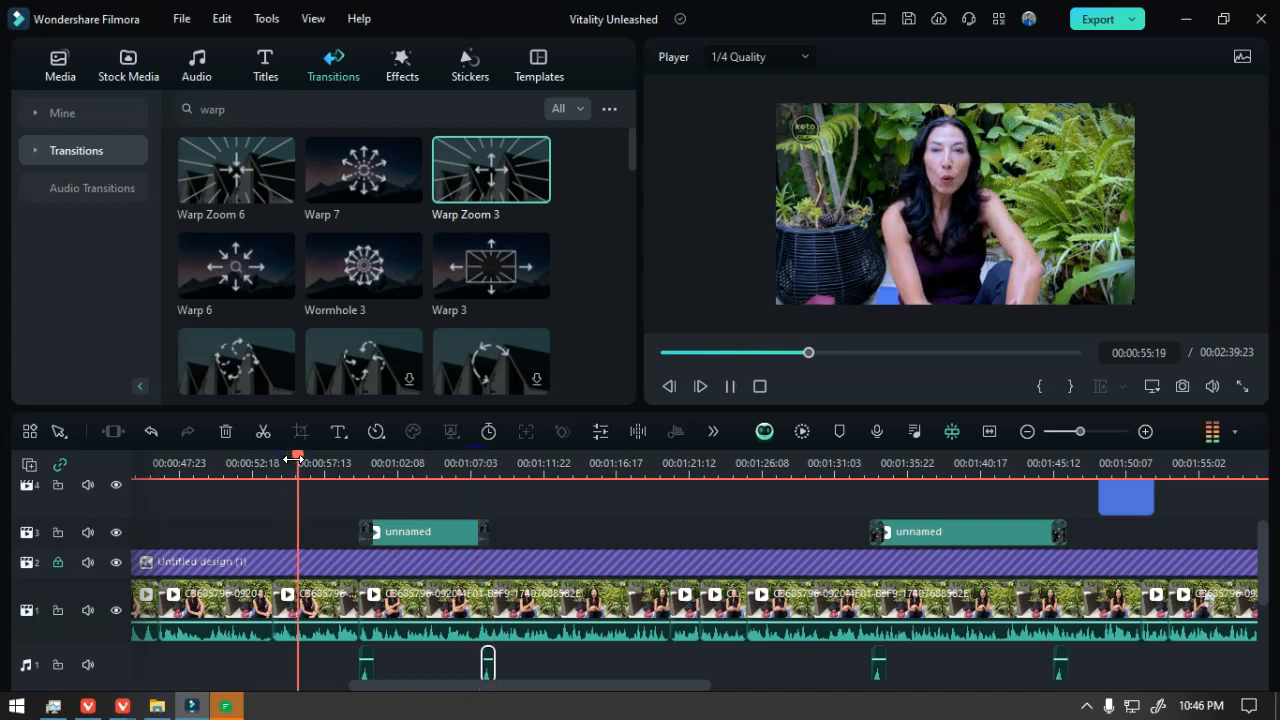
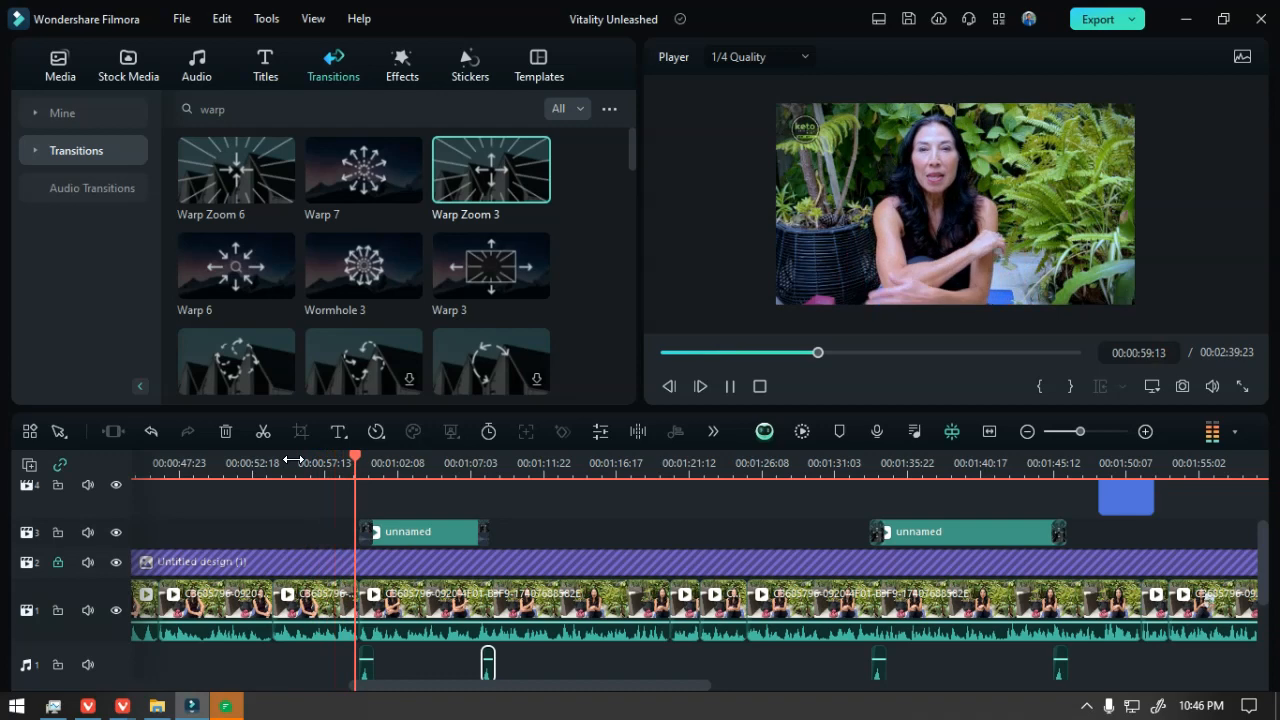
click(349, 463)
key(ctrl+equal)
key(ctrl+equal)
scroll(651, 607, up, 5)
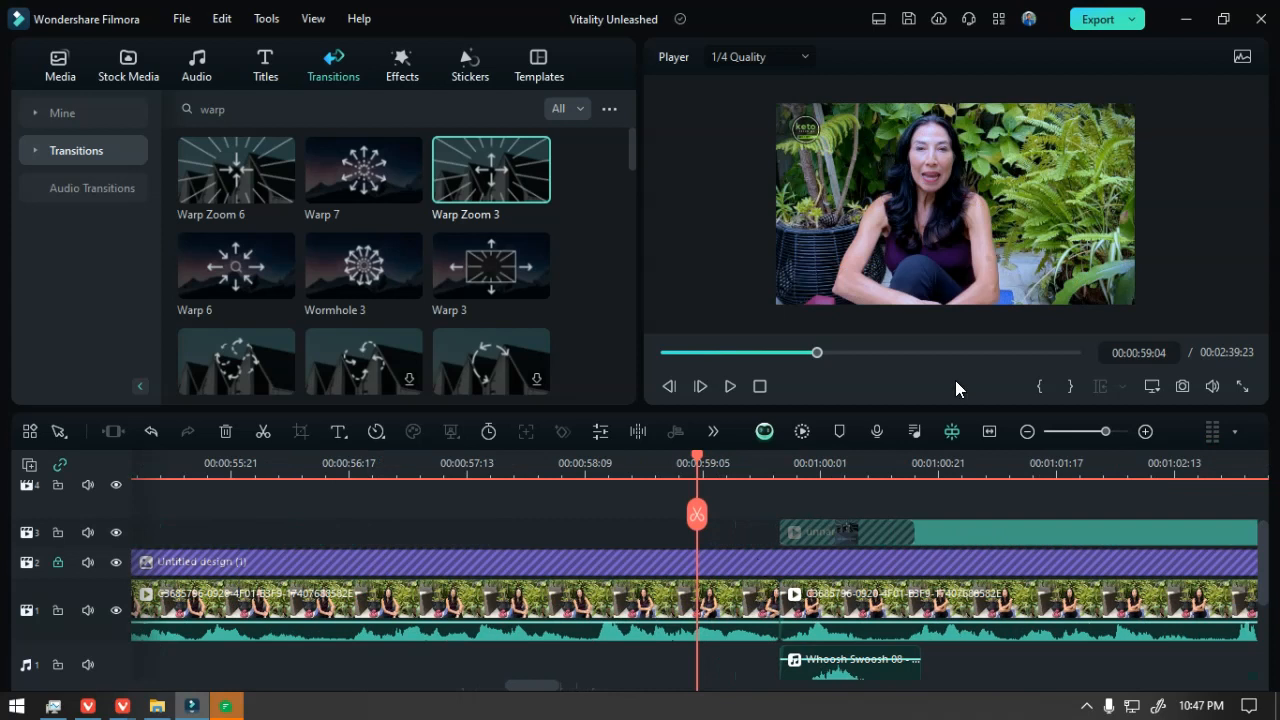
key(space)
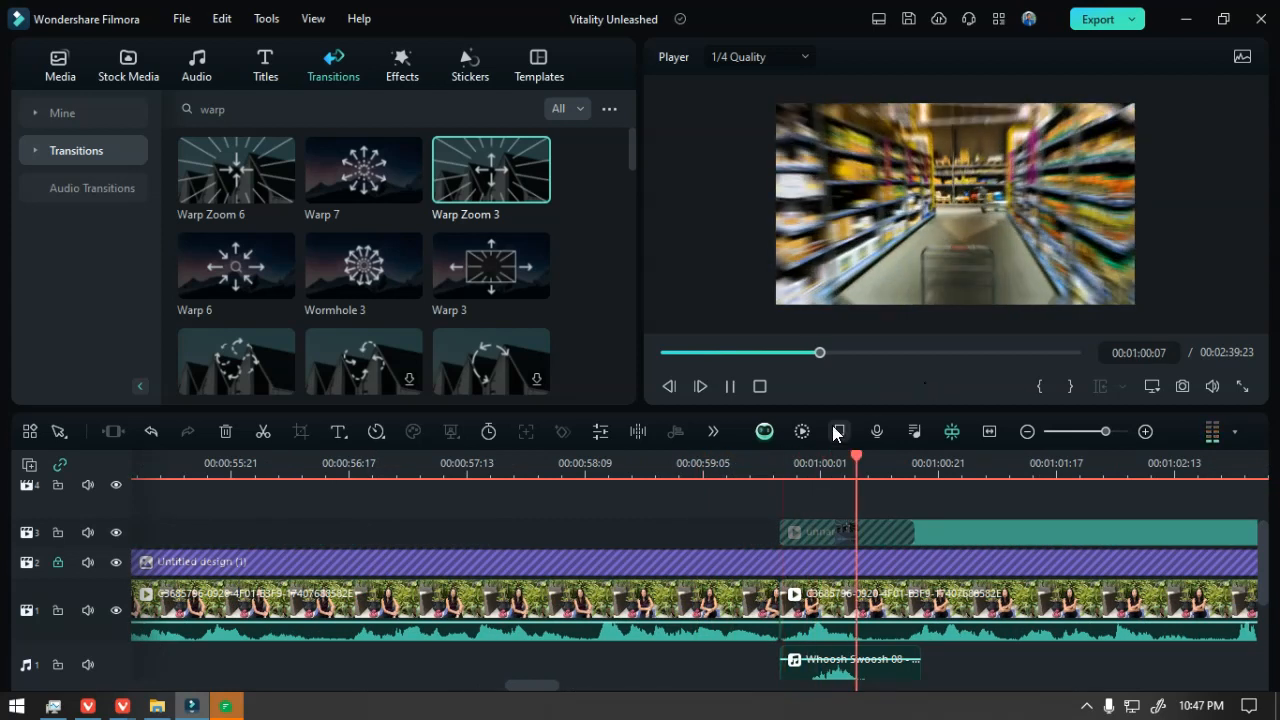
- Extend the end of the speaker clip before the supermarket clip to about 00:00:59:19 and play the cut
click(757, 492)
drag(759, 514, 776, 514)
scroll(800, 608, up, 5)
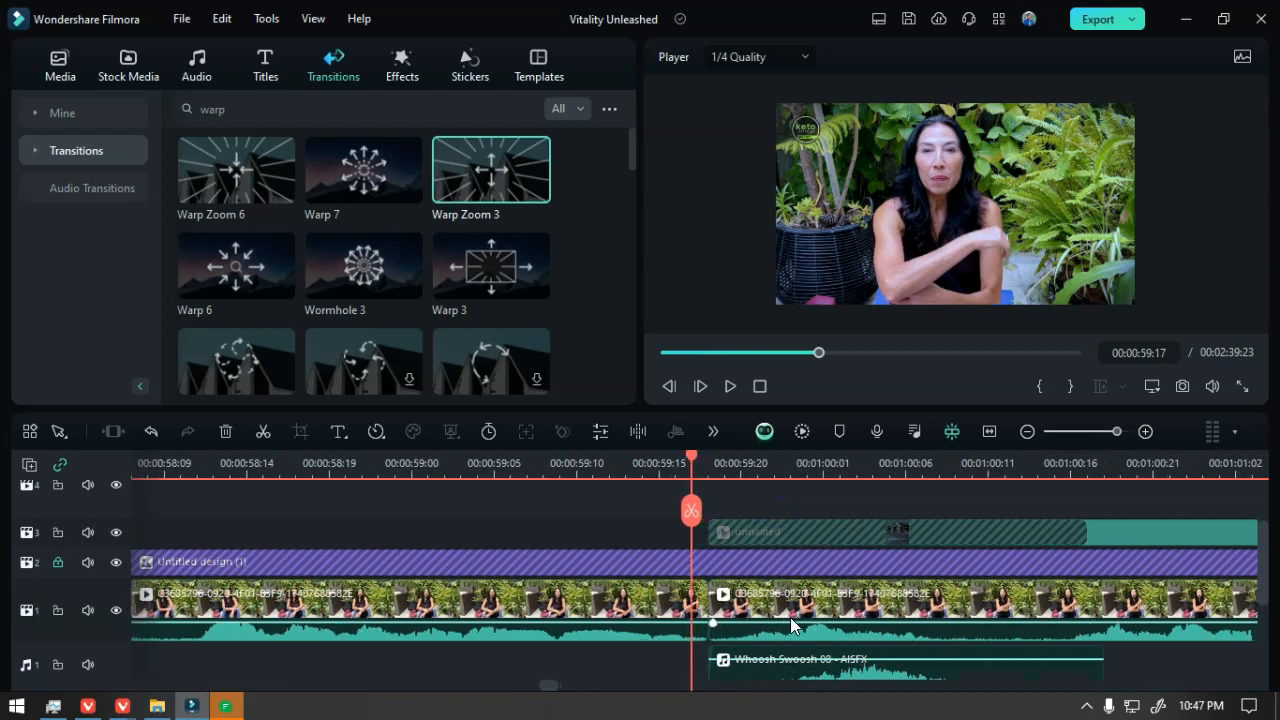
click(741, 608)
drag(711, 603, 737, 598)
drag(686, 511, 661, 512)
key(space)
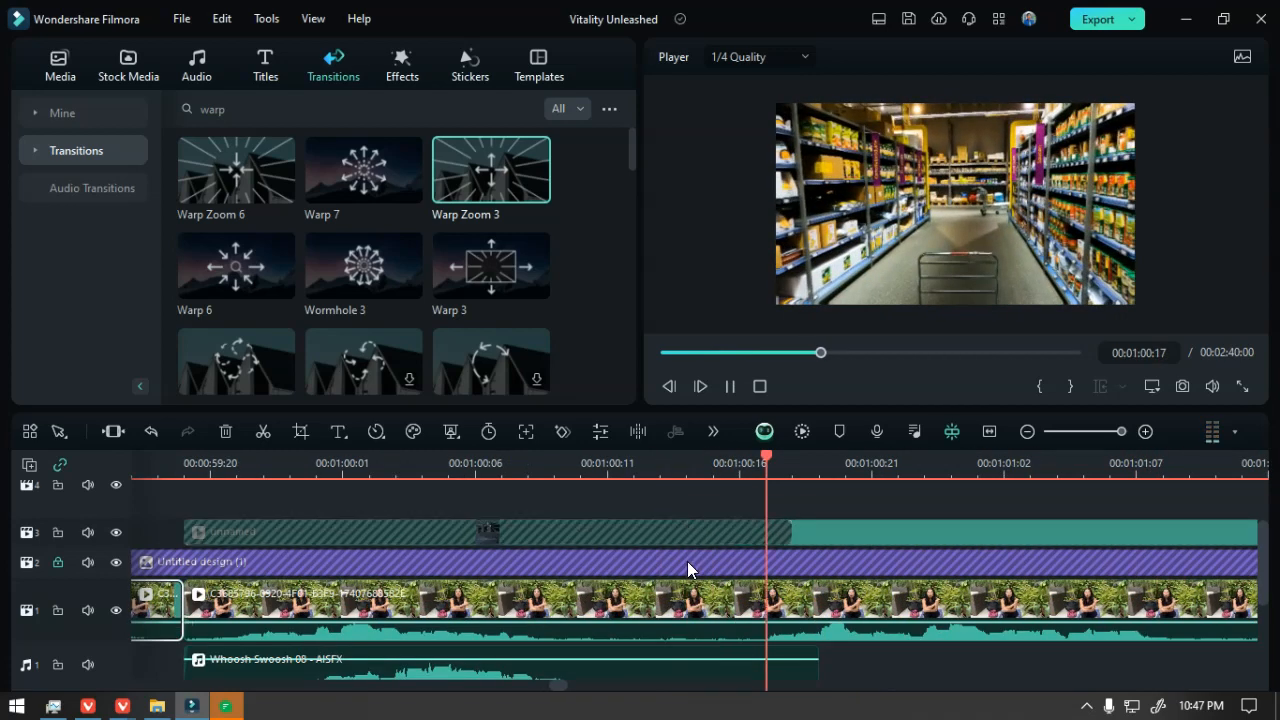
key(space)
- Trim the end of the speaker clip before the supermarket clip to about 00:00:59:17 and play the cut
ctrl+scroll(688, 558, down, 4)
click(467, 523)
ctrl+scroll(556, 636, up, 4)
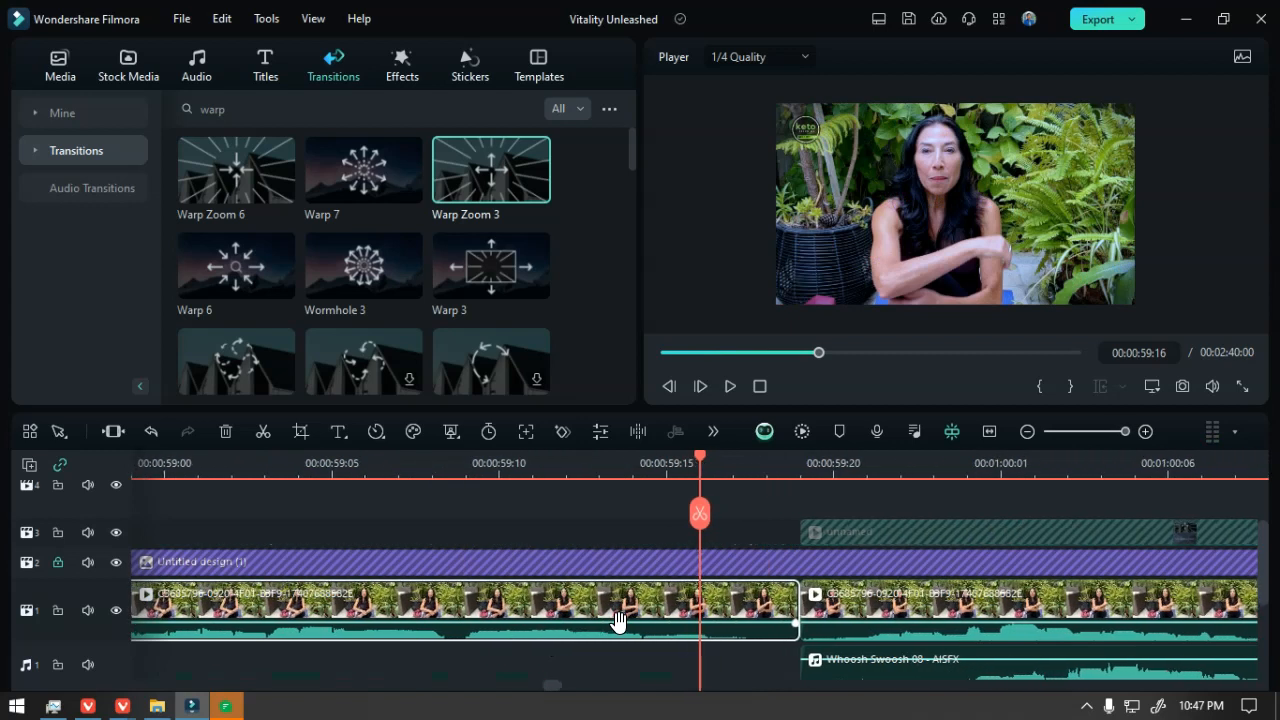
drag(797, 598, 733, 598)
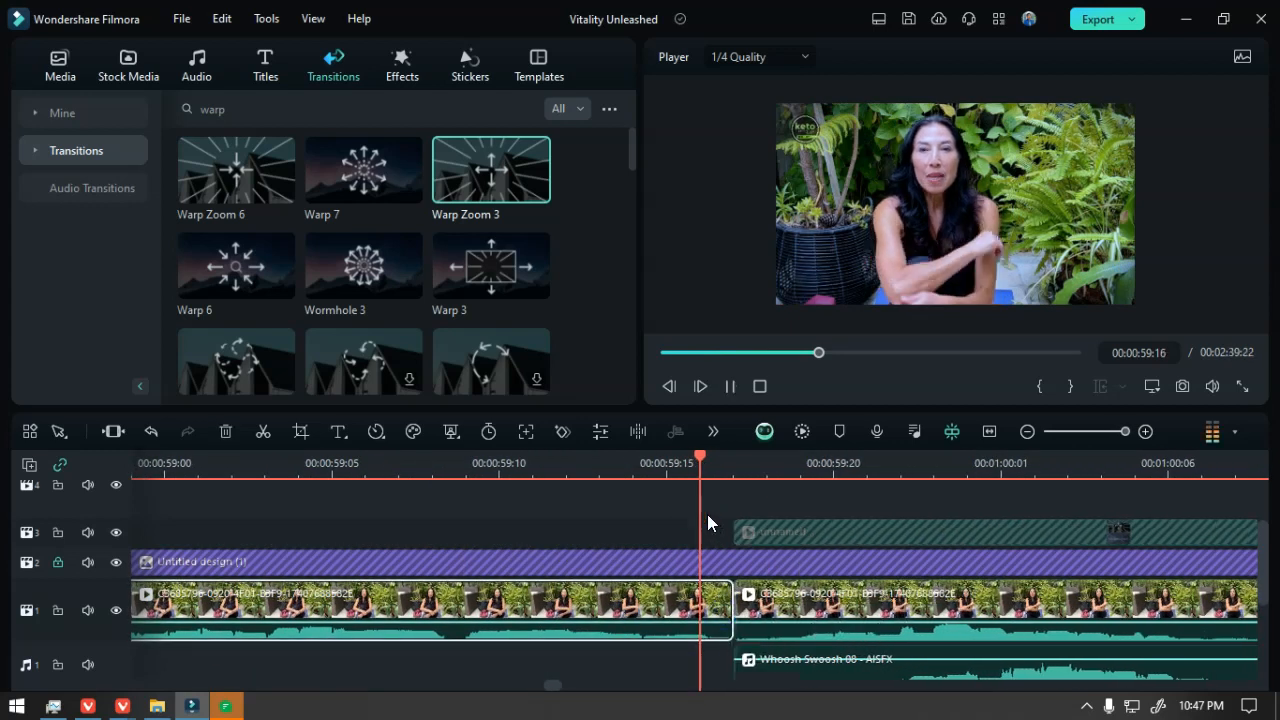
key(space)
ctrl+scroll(766, 604, down, 3)
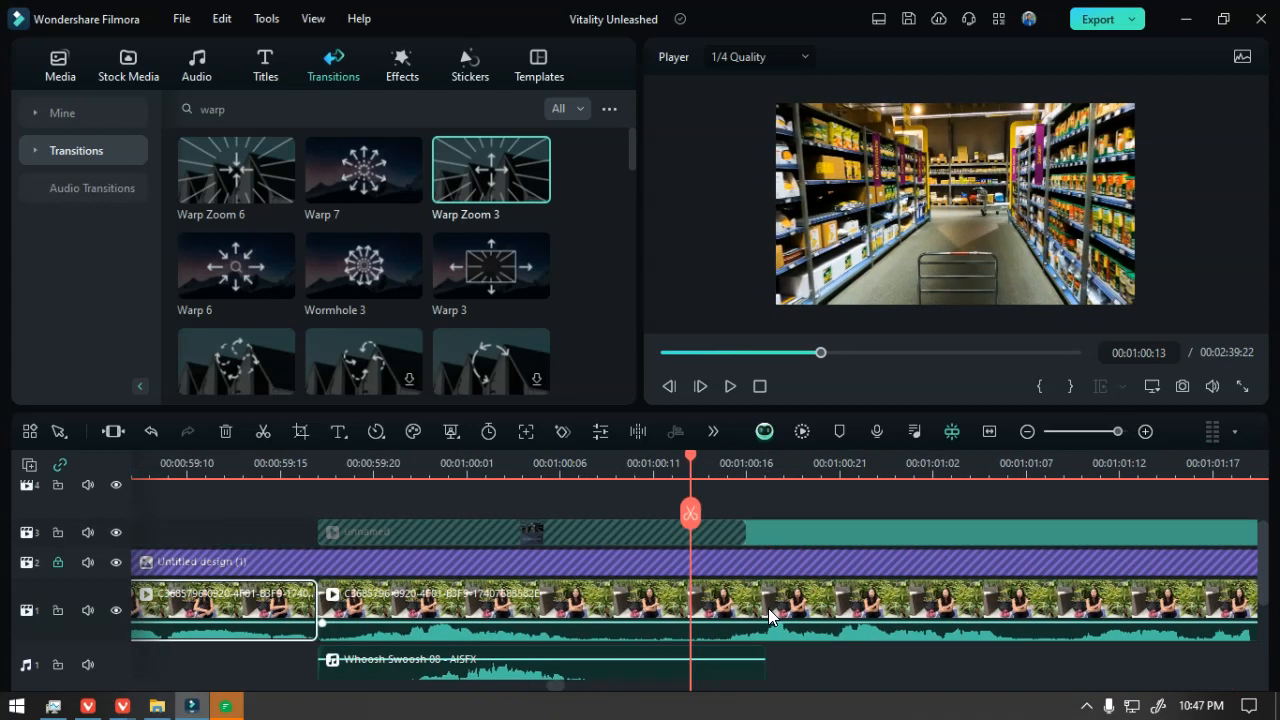
click(322, 462)
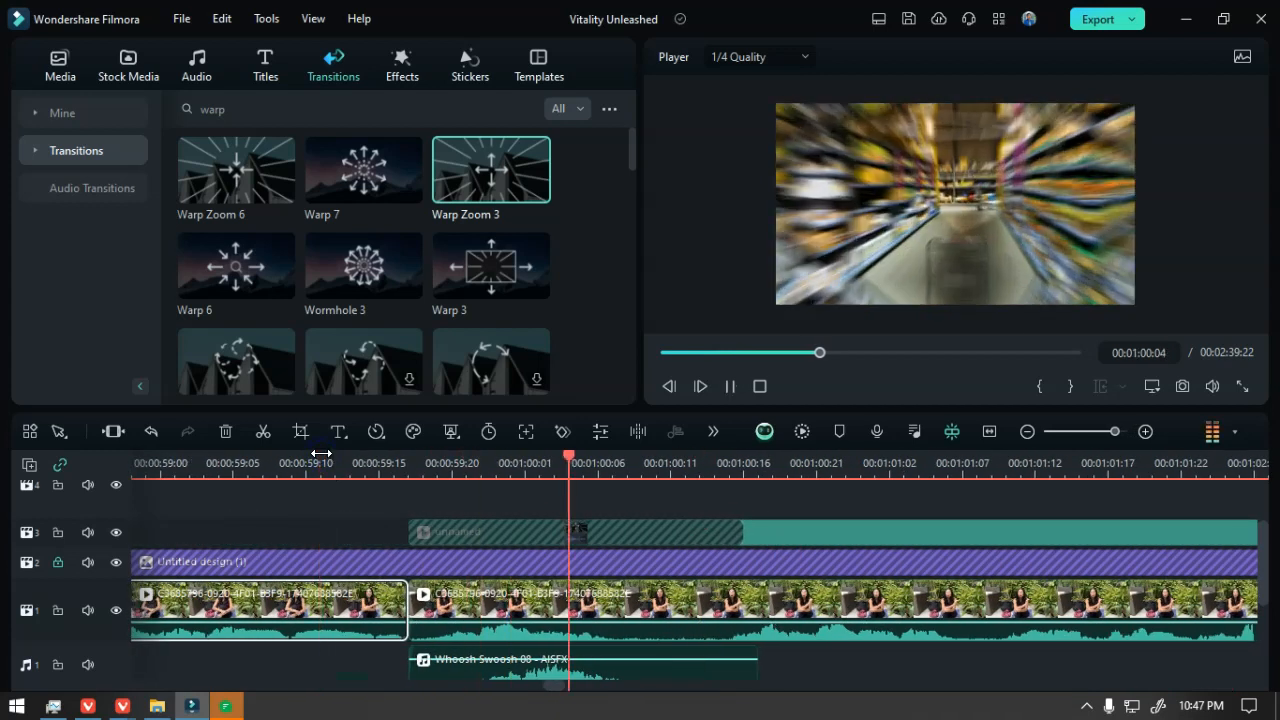
key(space)
ctrl+scroll(397, 567, down, 1)
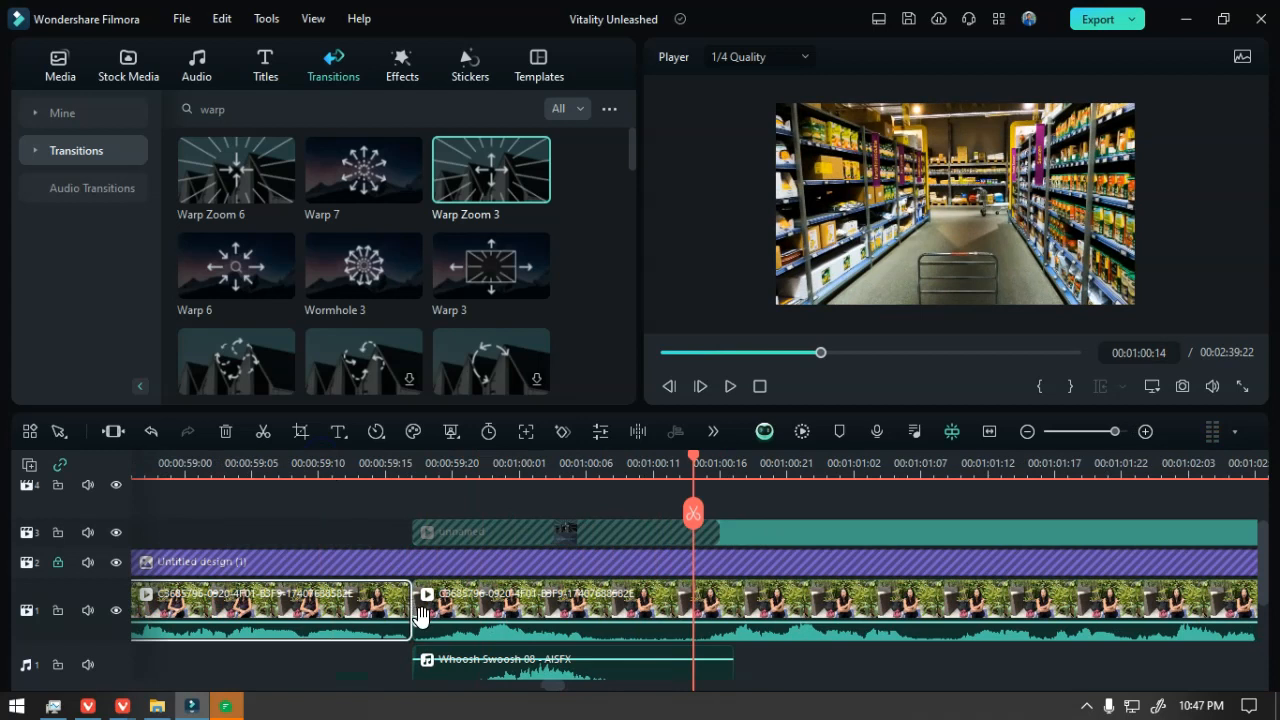
- Trim one frame off the start of the speaker clip beneath the supermarket clip and play across the cut
drag(414, 606, 431, 601)
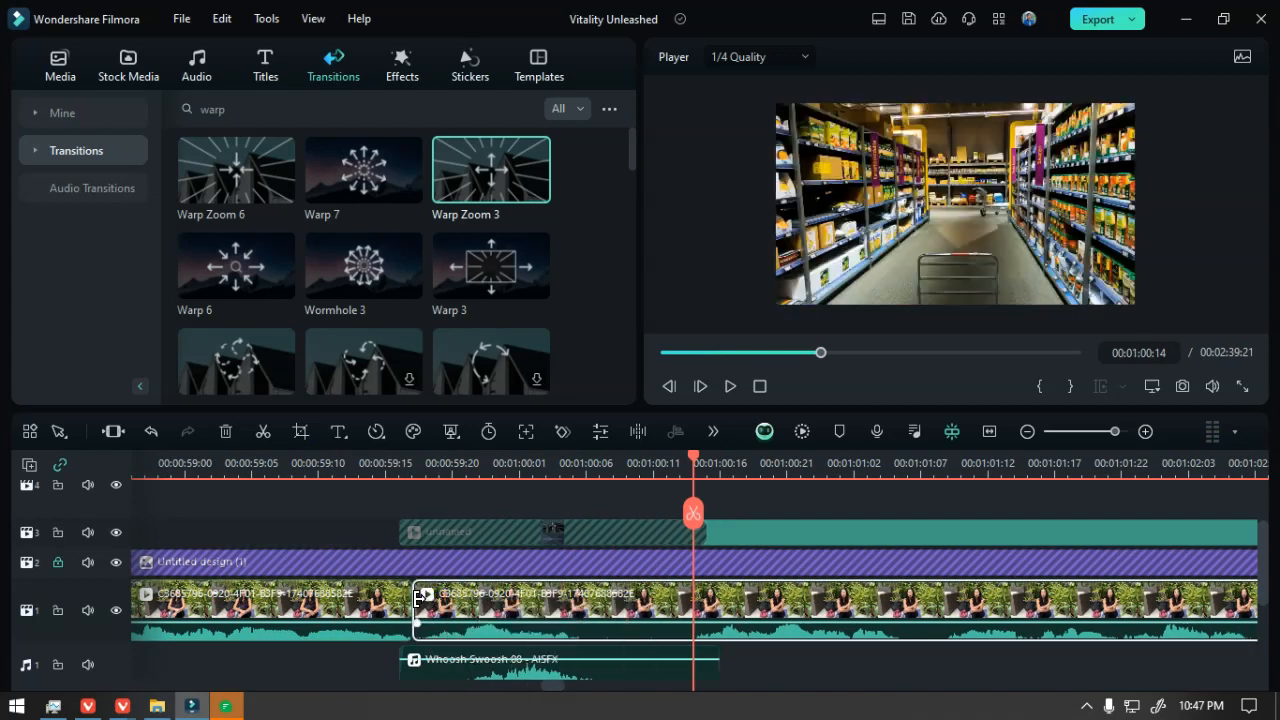
click(388, 463)
key(space)
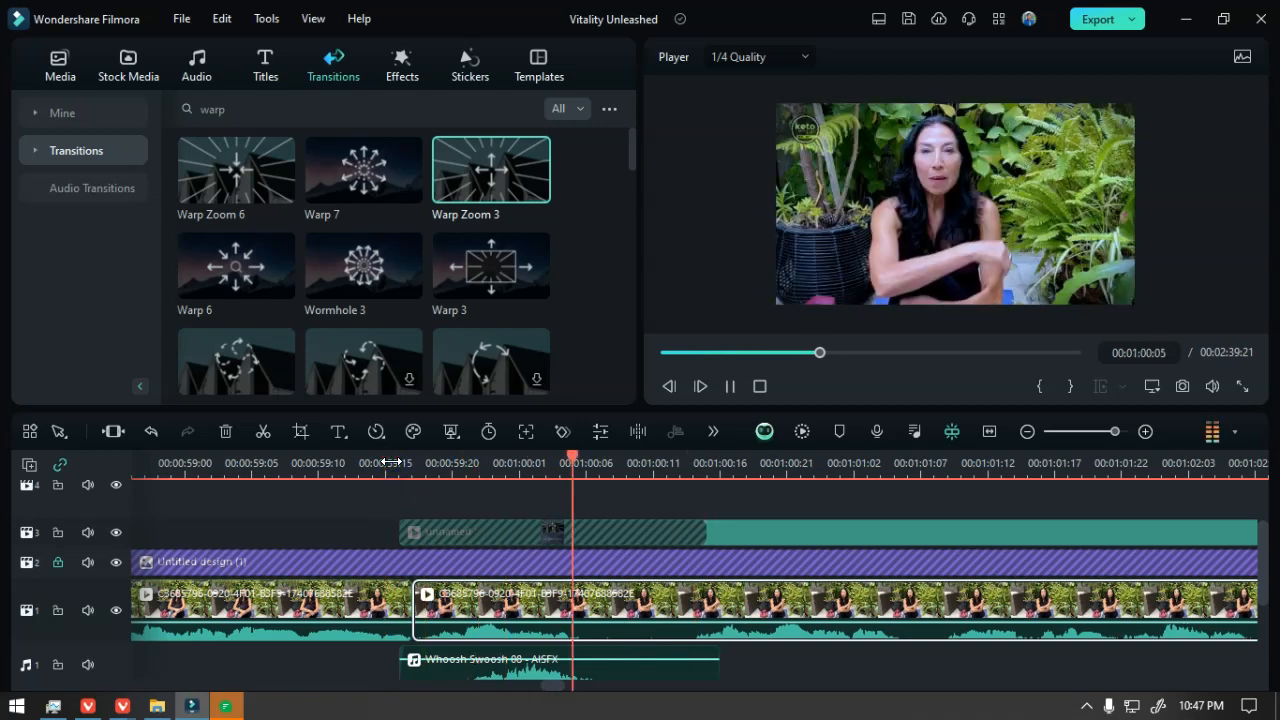
scroll(432, 499, down, 1)
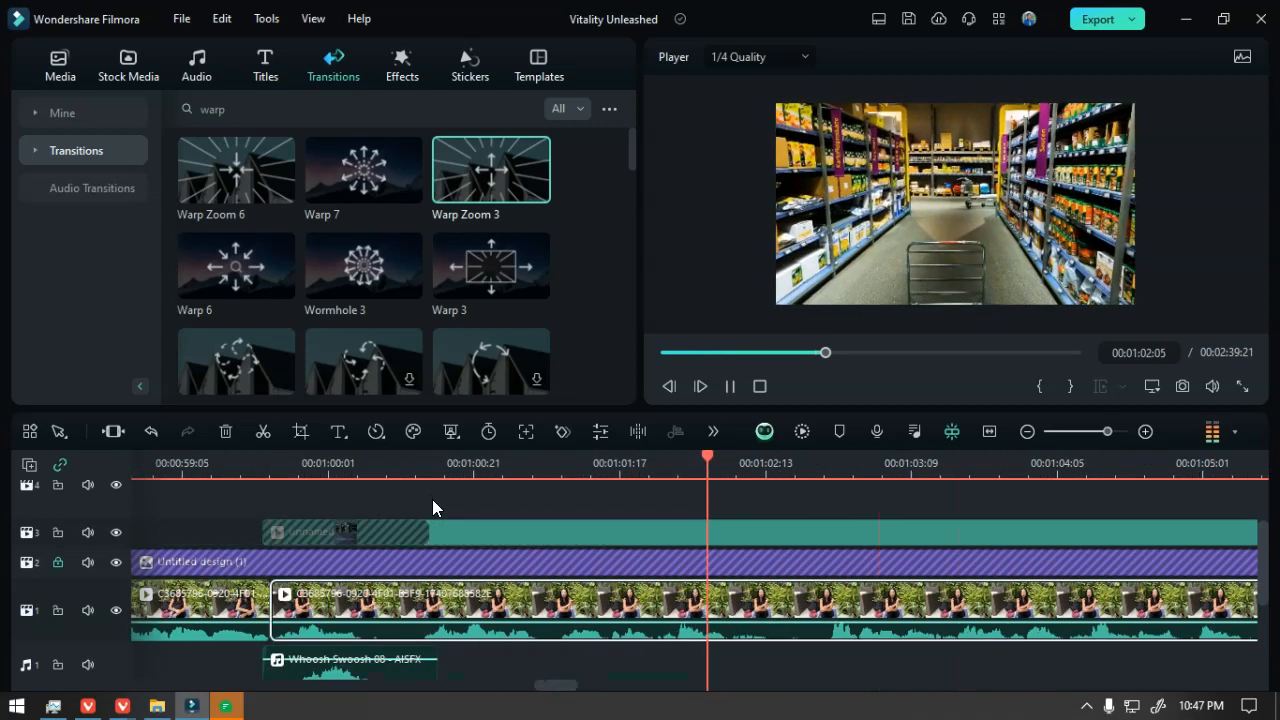
- Split the speaker clip beneath the supermarket clip at 00:01:02:14 and trim about six frames off the second part's start, closing the gap
scroll(462, 517, down, 2)
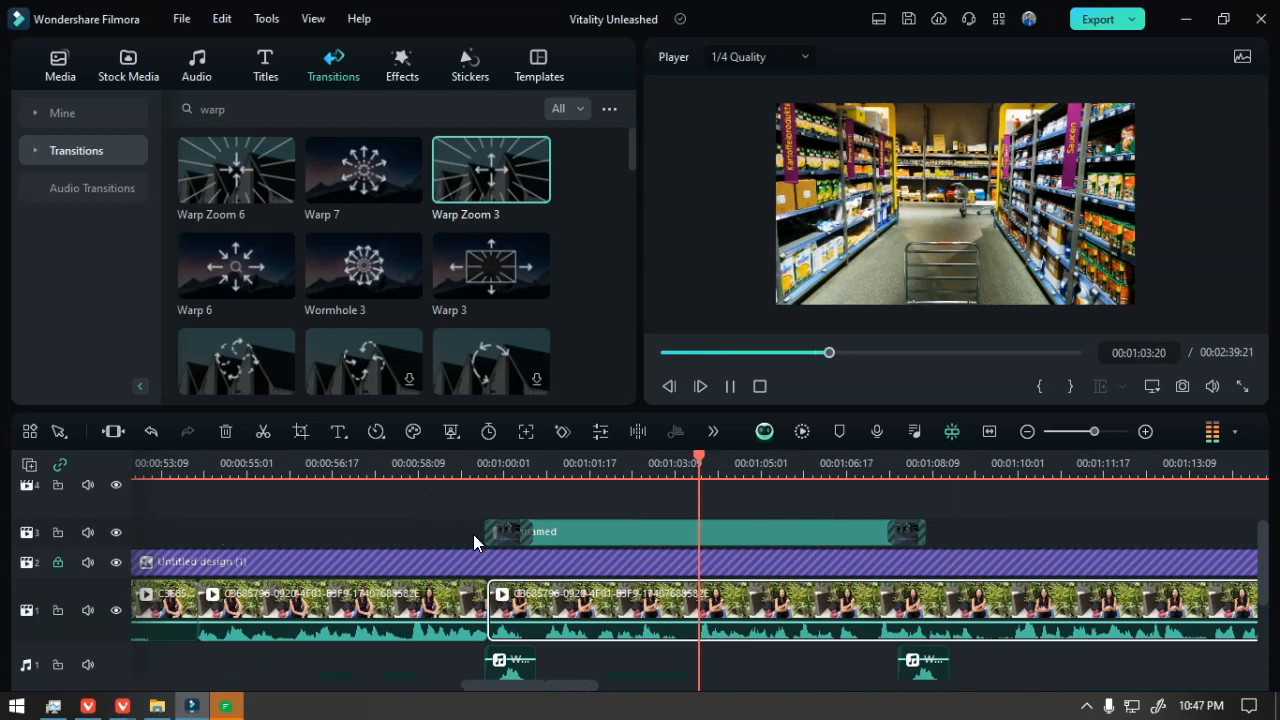
key(space)
scroll(650, 500, up, 3)
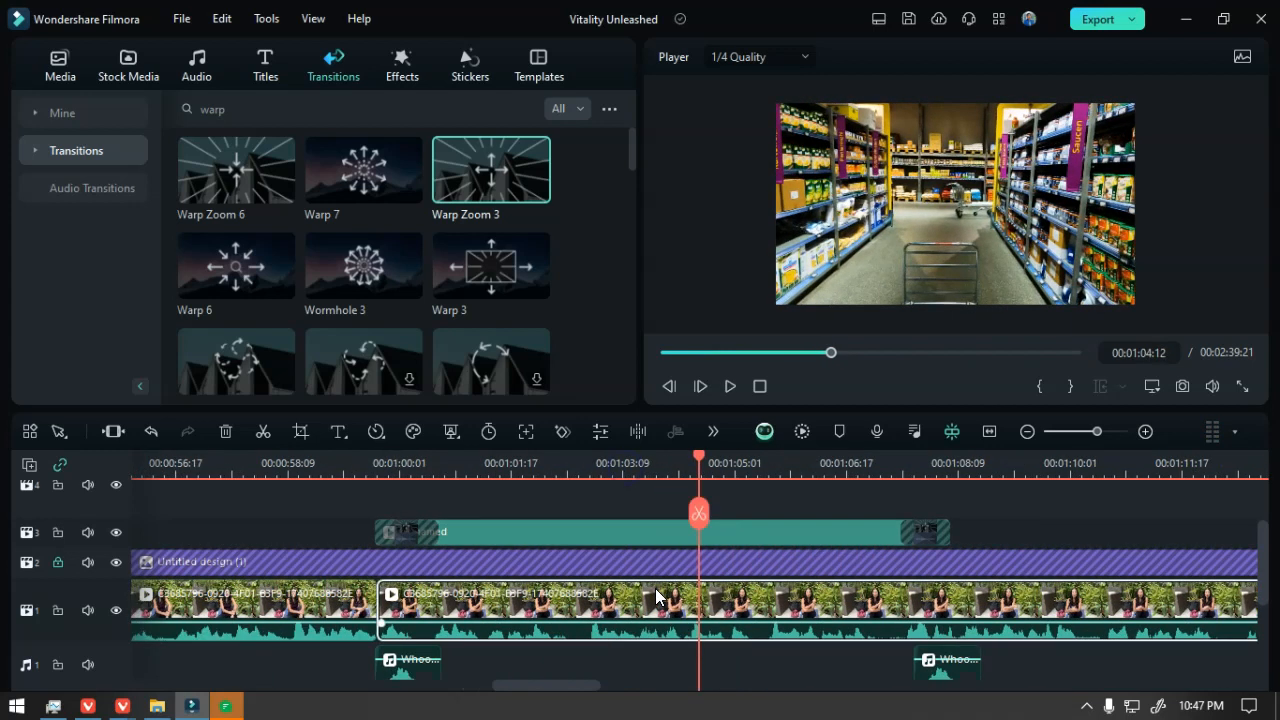
drag(465, 525, 432, 527)
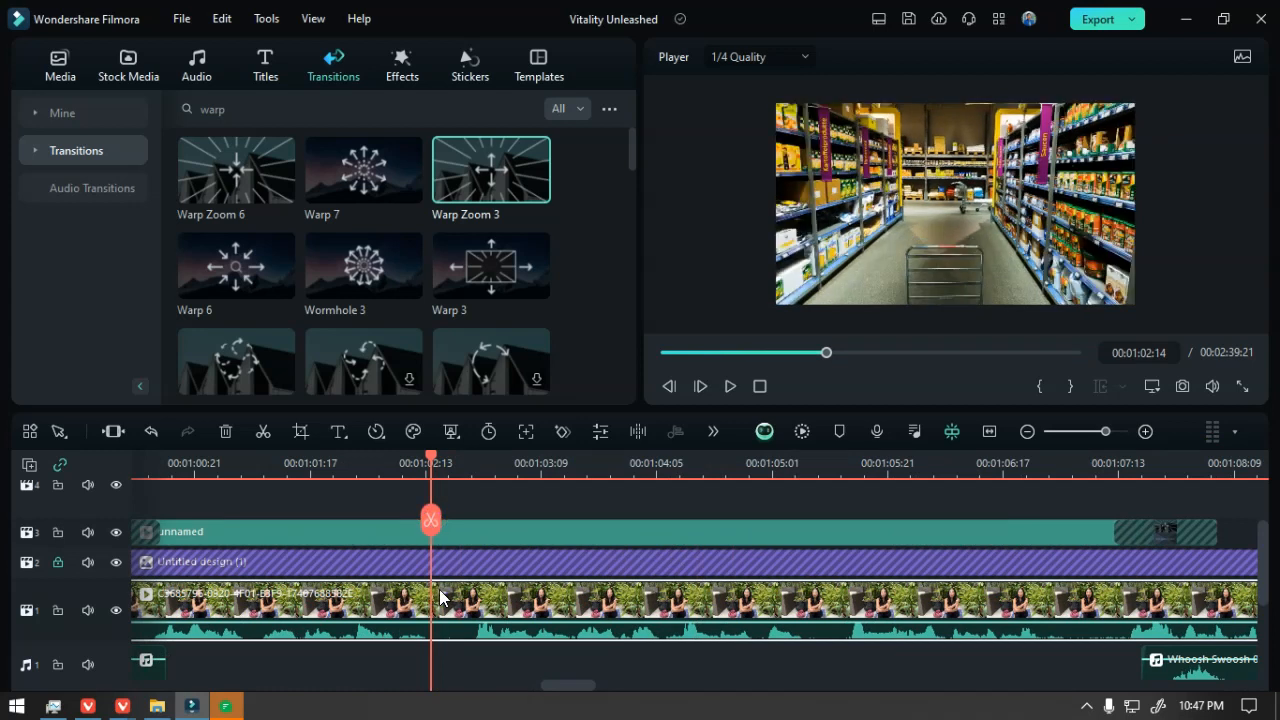
click(431, 530)
drag(432, 590, 474, 590)
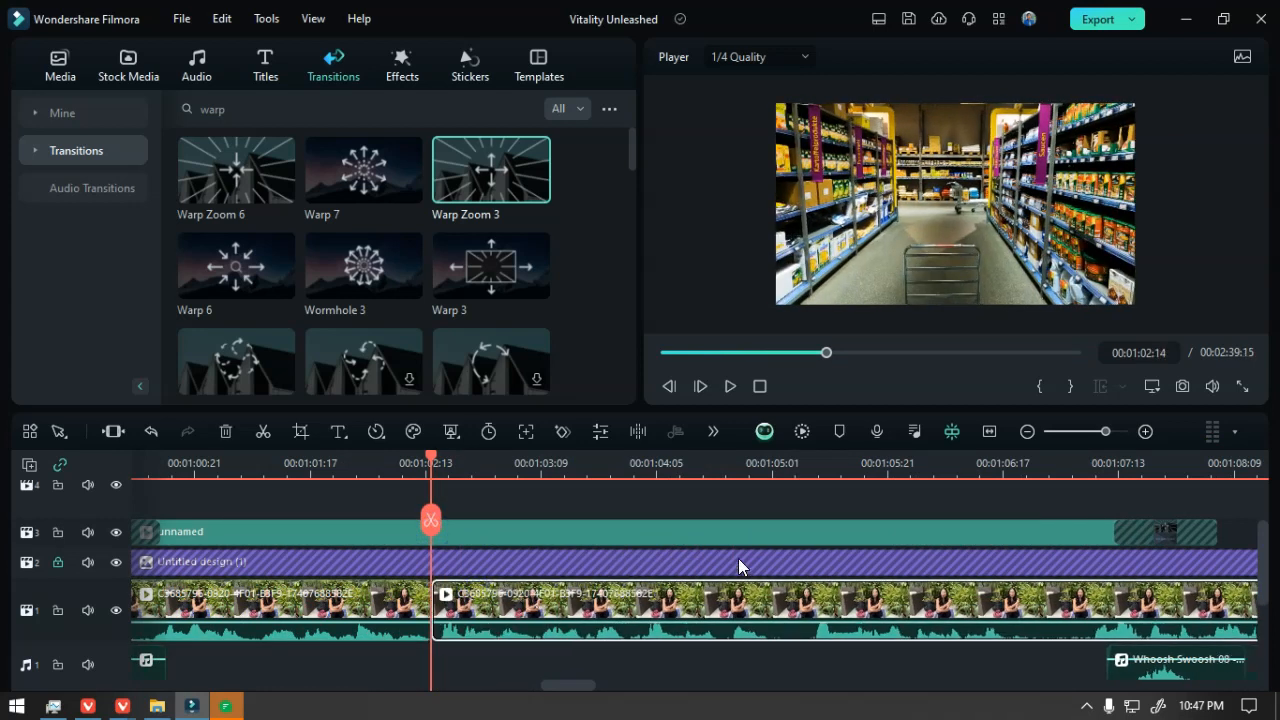
- Split the speaker clip at 00:01:05:01 and trim about five frames off the new part's start, closing the gap
click(770, 463)
click(770, 520)
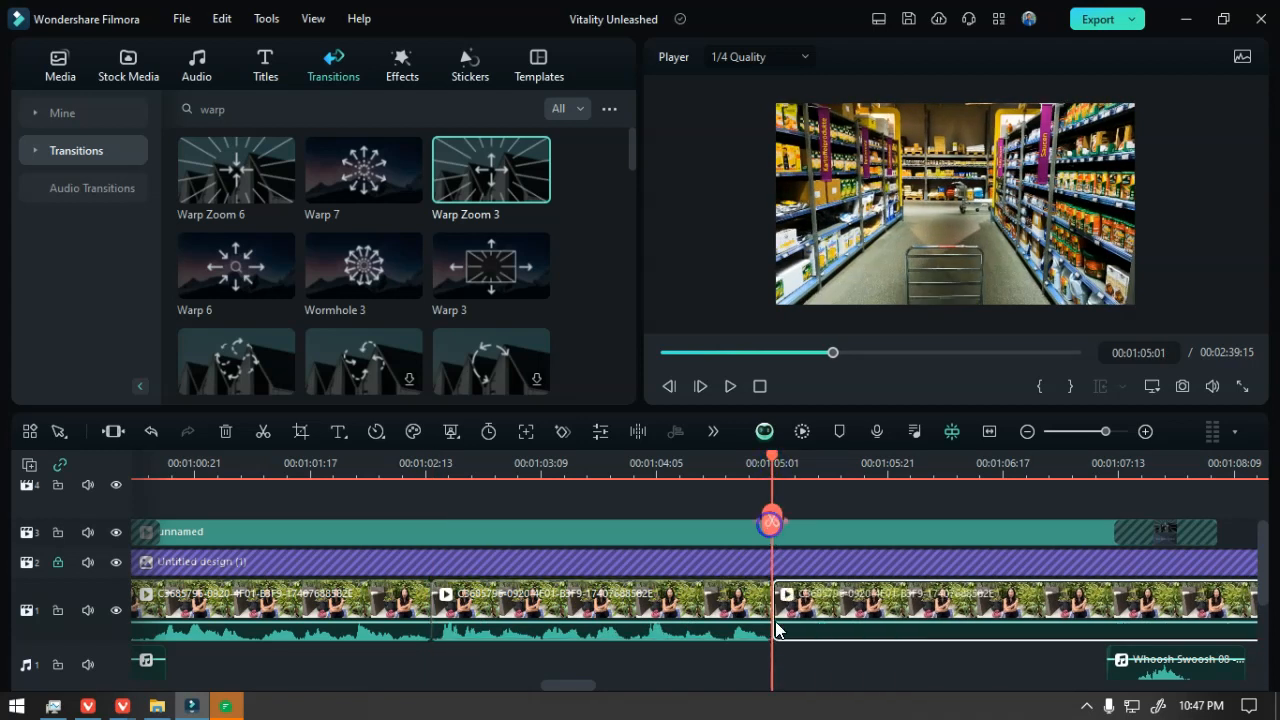
drag(777, 594, 806, 603)
- Split the speaker clip at 00:01:06:17 and trim about nine frames off the new part's start, closing the gap
click(1003, 468)
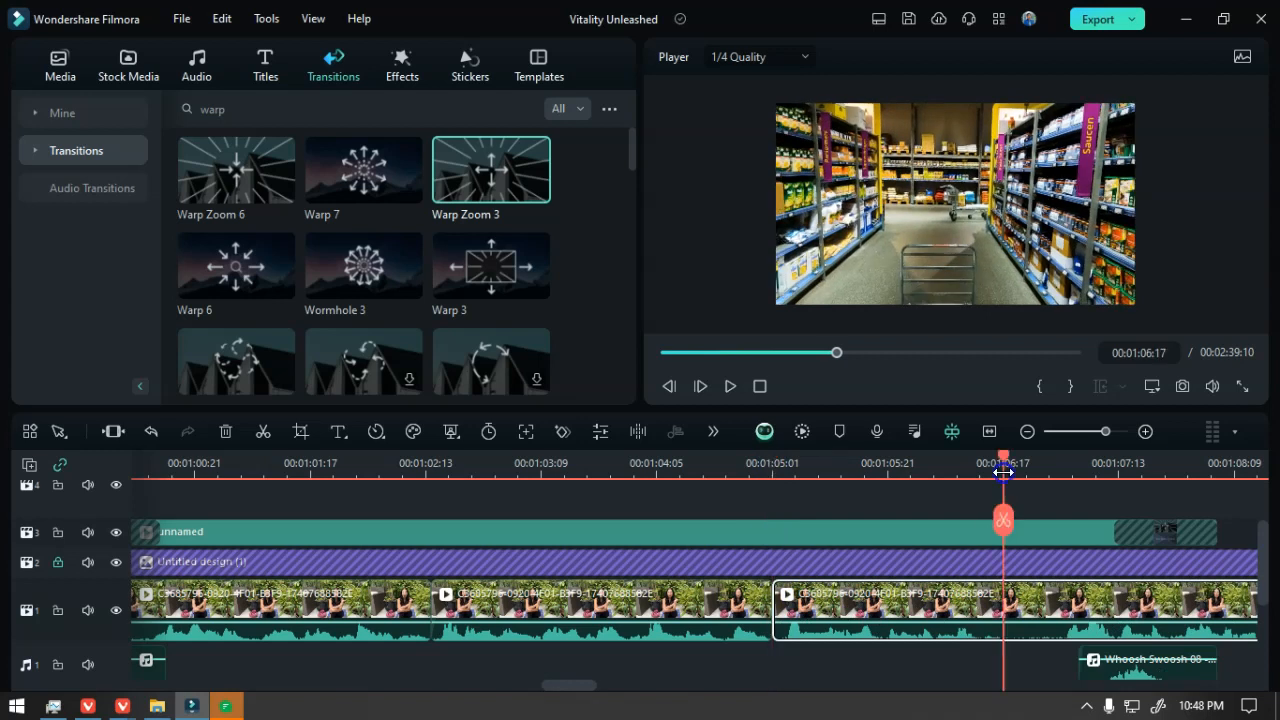
key(space)
key(space)
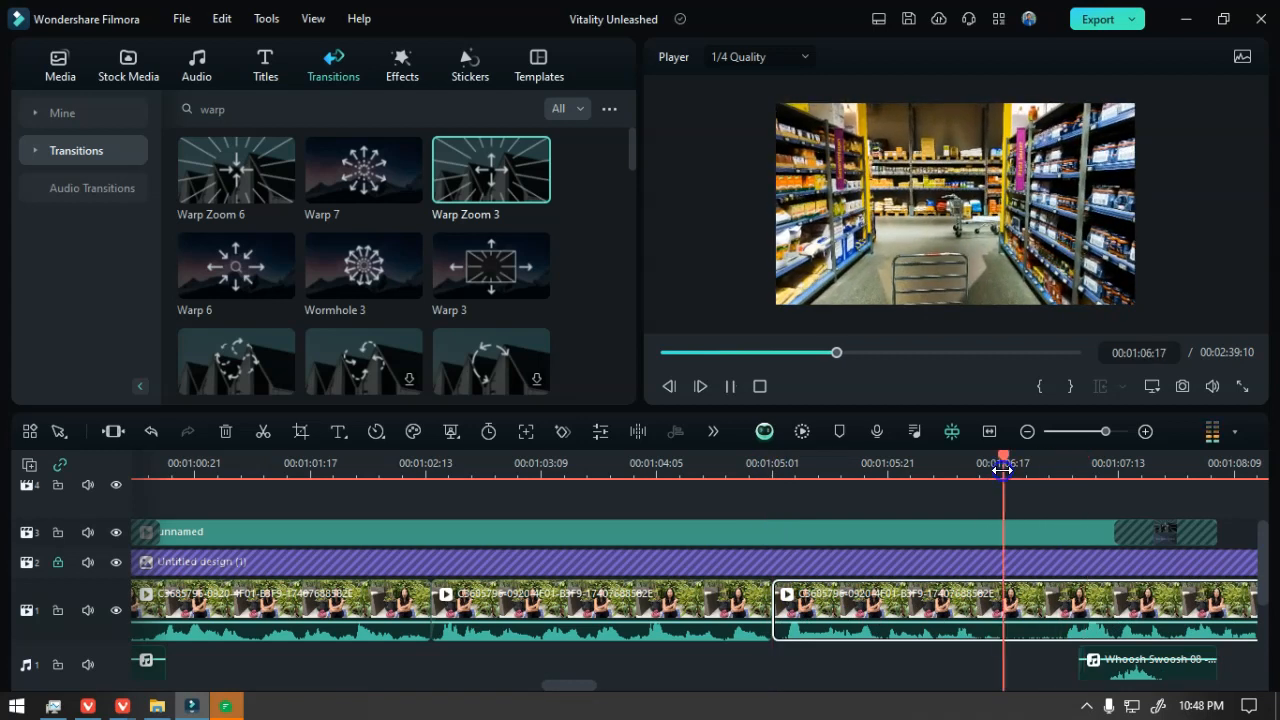
drag(1082, 590, 1002, 534)
click(1003, 530)
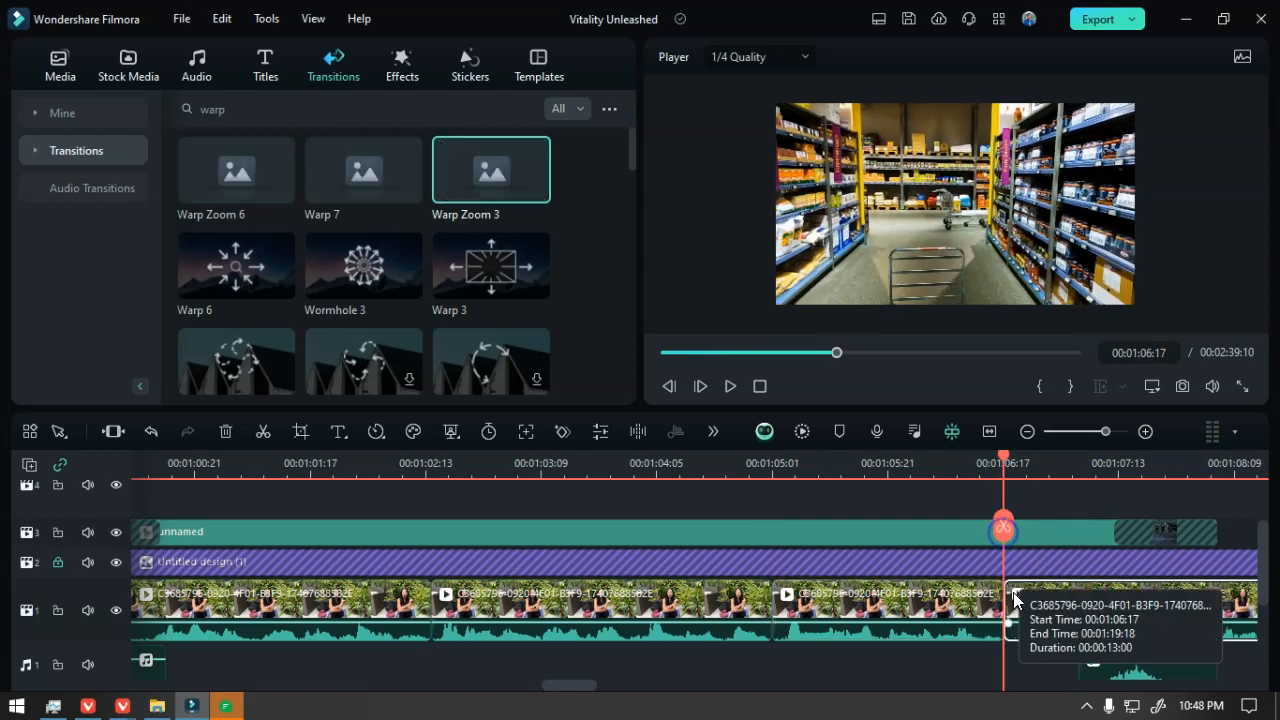
drag(1008, 594, 1042, 566)
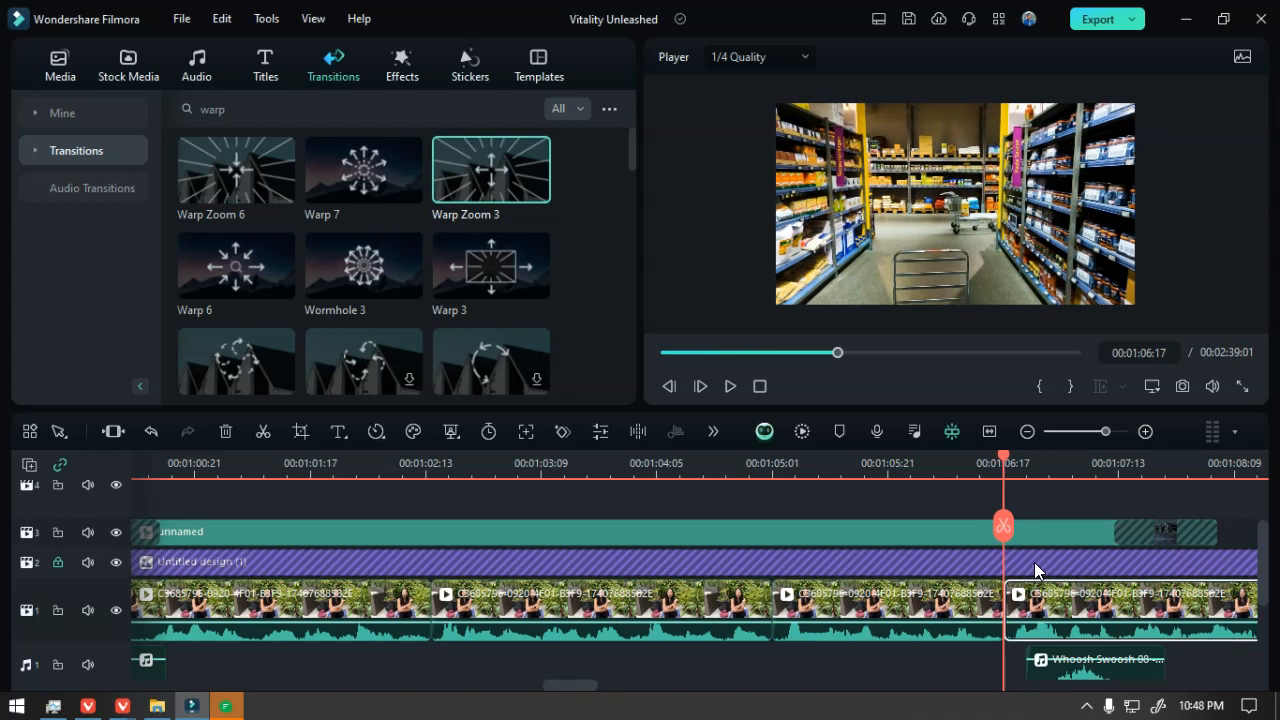
- Play across the new cut and move the Whoosh Swoosh 08 effect to end with the supermarket clip's closing transition
key(space)
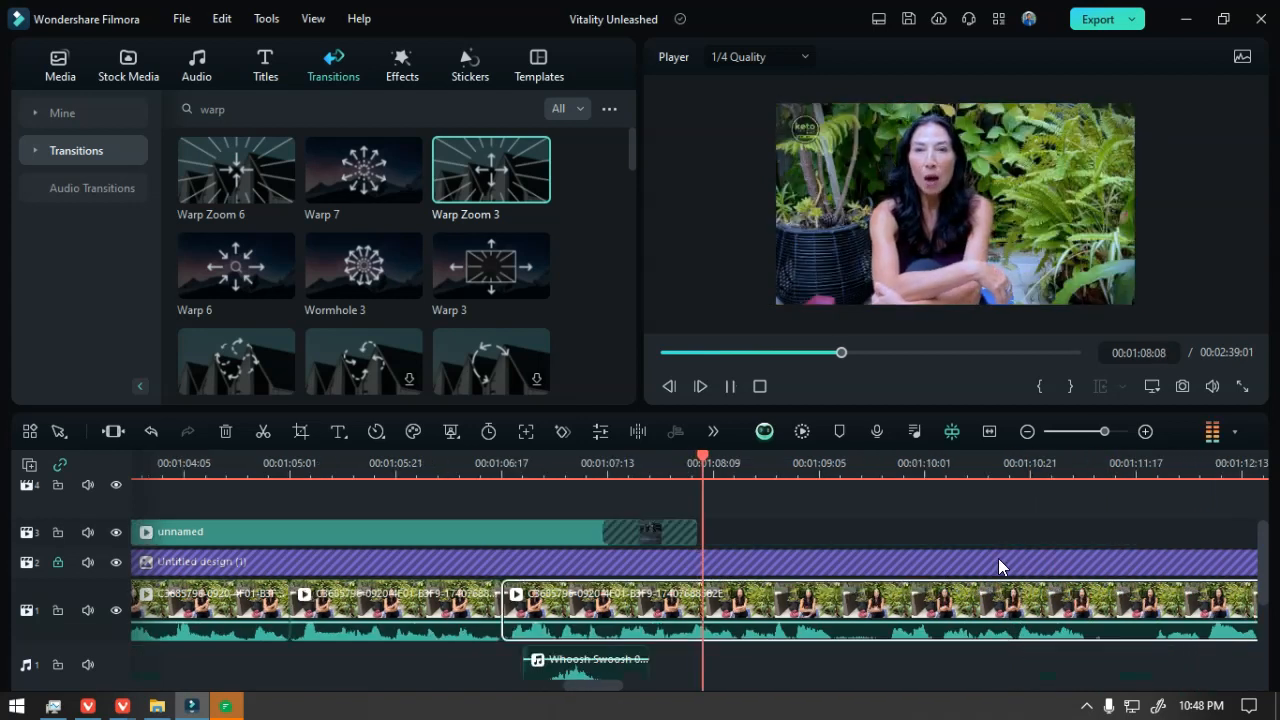
key(space)
click(609, 667)
drag(597, 676, 645, 572)
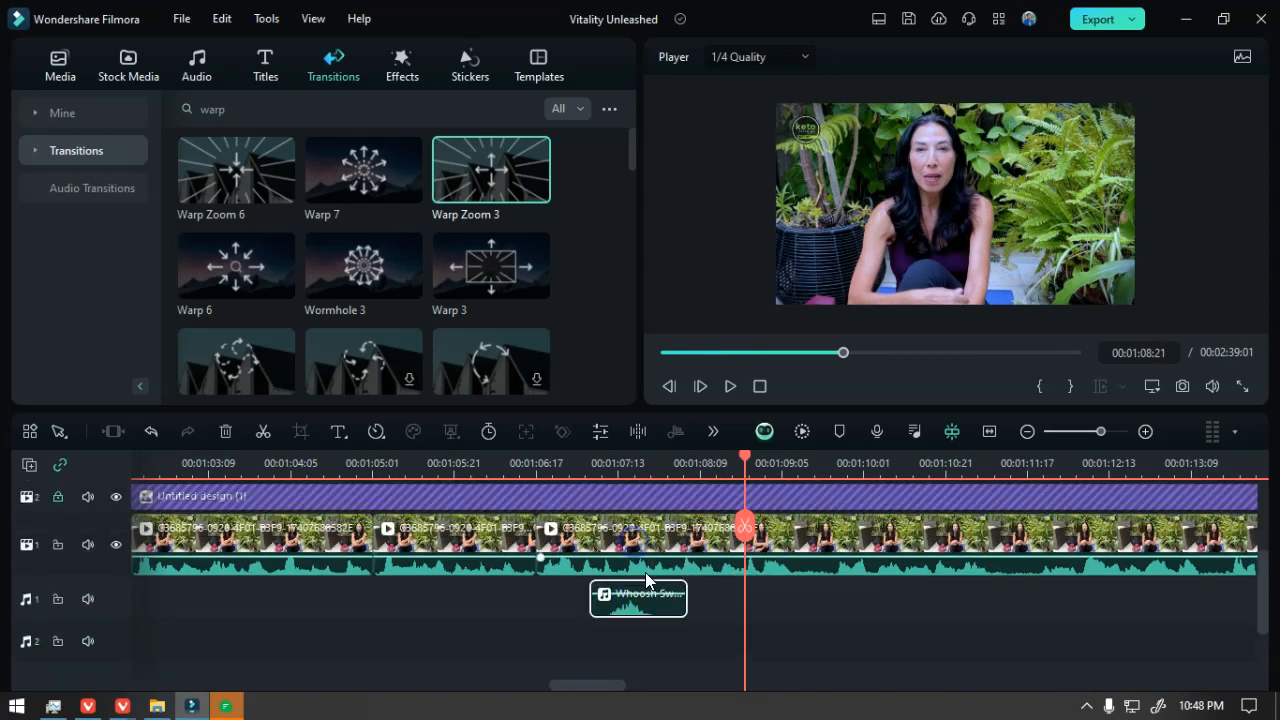
scroll(645, 519, up, 1)
mouse_move(639, 643)
mouse_down()
mouse_move(638, 662)
mouse_move(686, 648)
mouse_move(658, 648)
mouse_up()
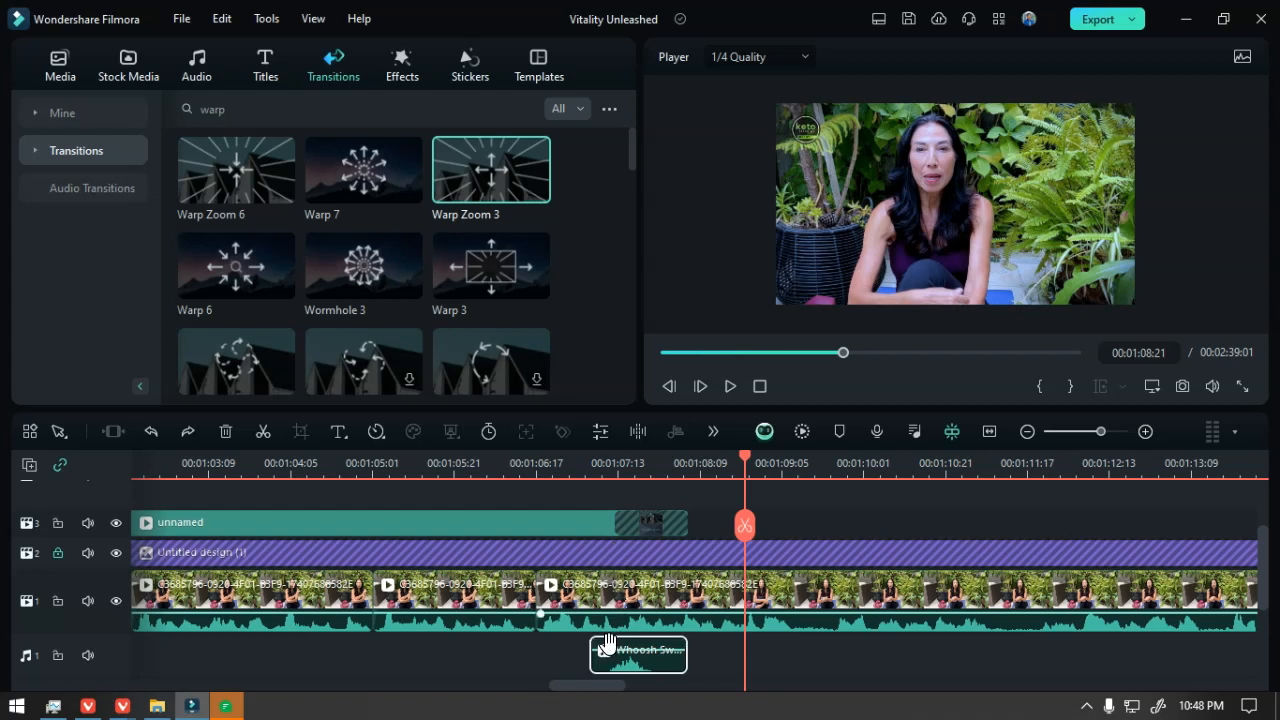
- Play the supermarket clip's closing transition from 00:01:07:06 and save the project
click(586, 464)
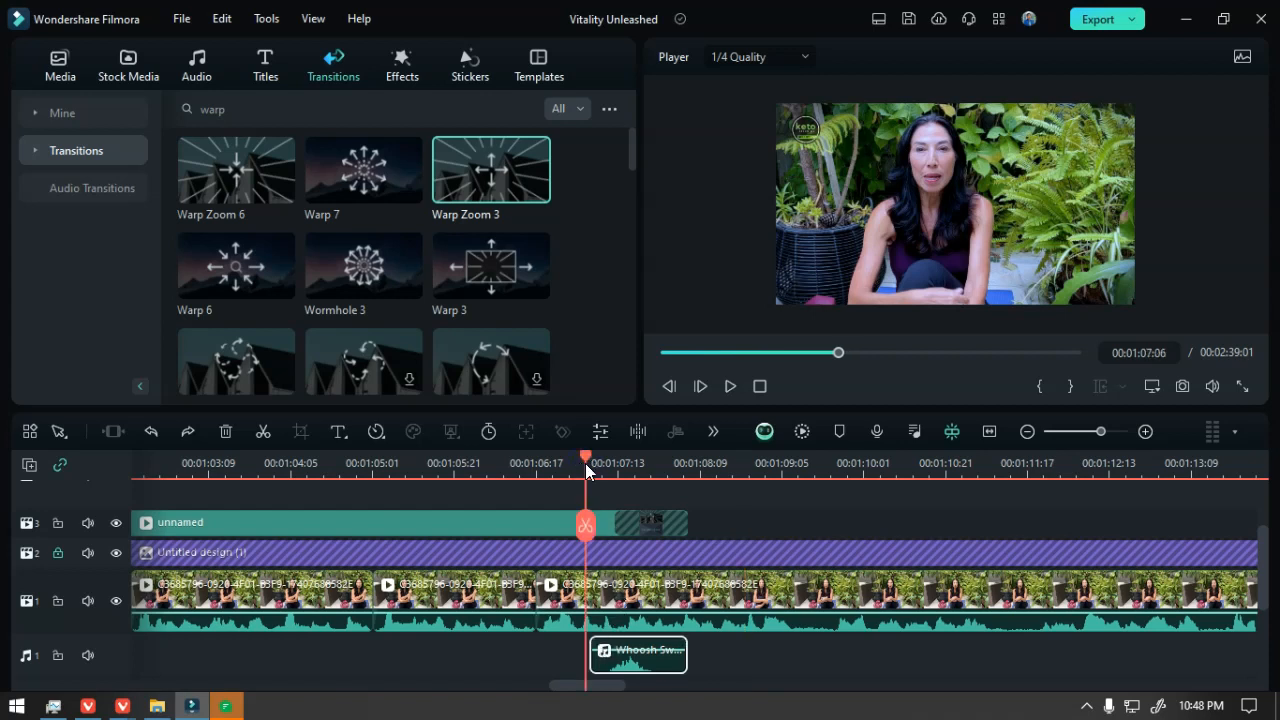
key(space)
key(ctrl+s)
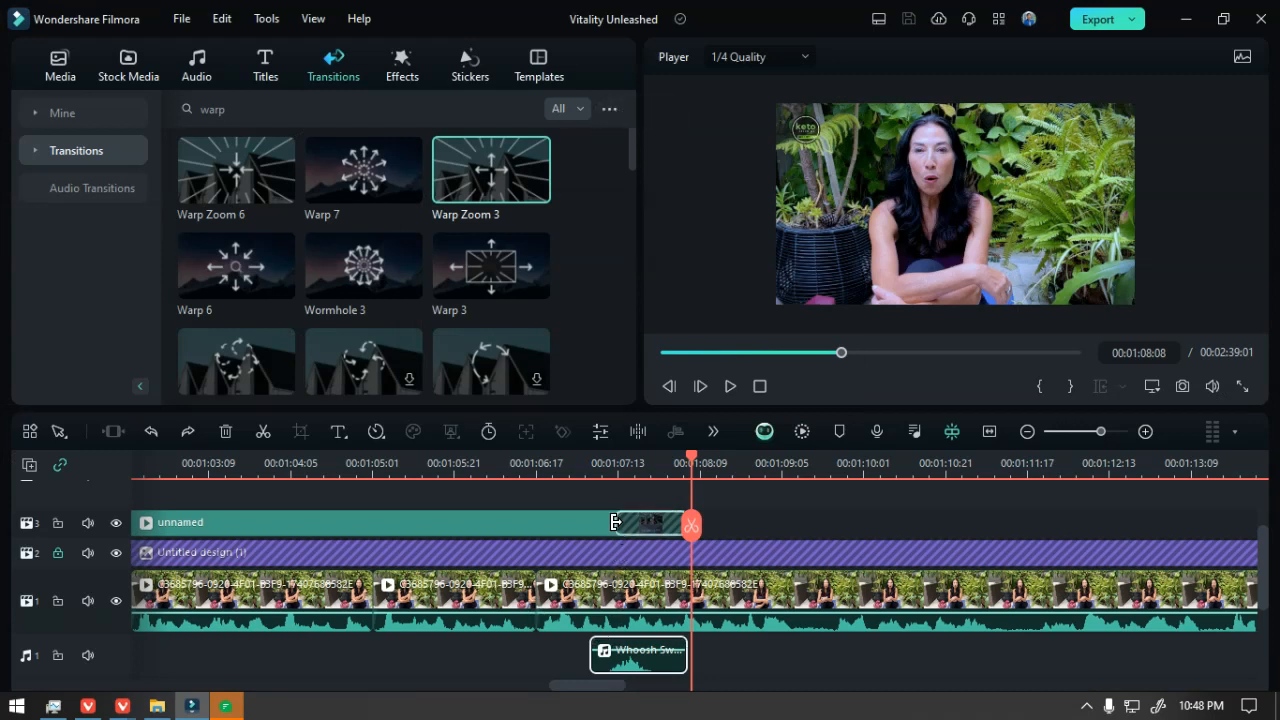
- Play from 00:01:07:16 out of the supermarket clip into the following speaker footage, to about 00:01:11:07
scroll(749, 557, down, 1)
drag(697, 528, 640, 543)
scroll(674, 563, down, 3)
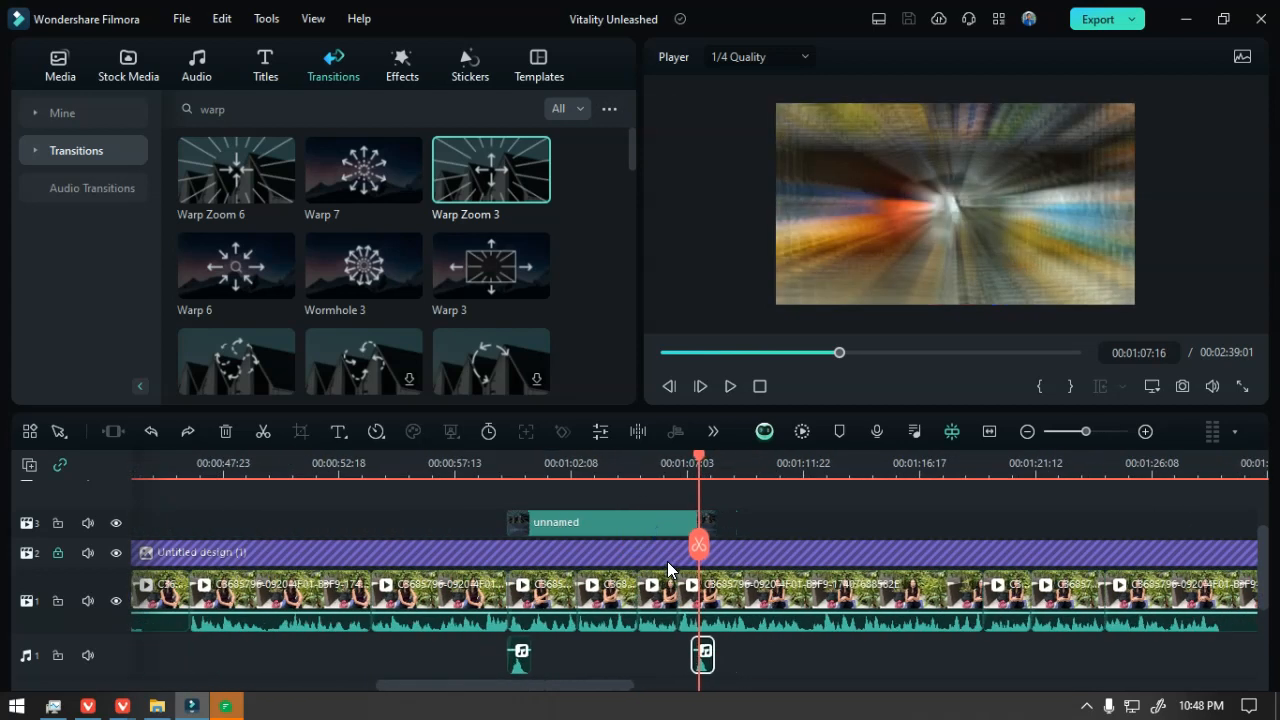
scroll(665, 561, down, 4)
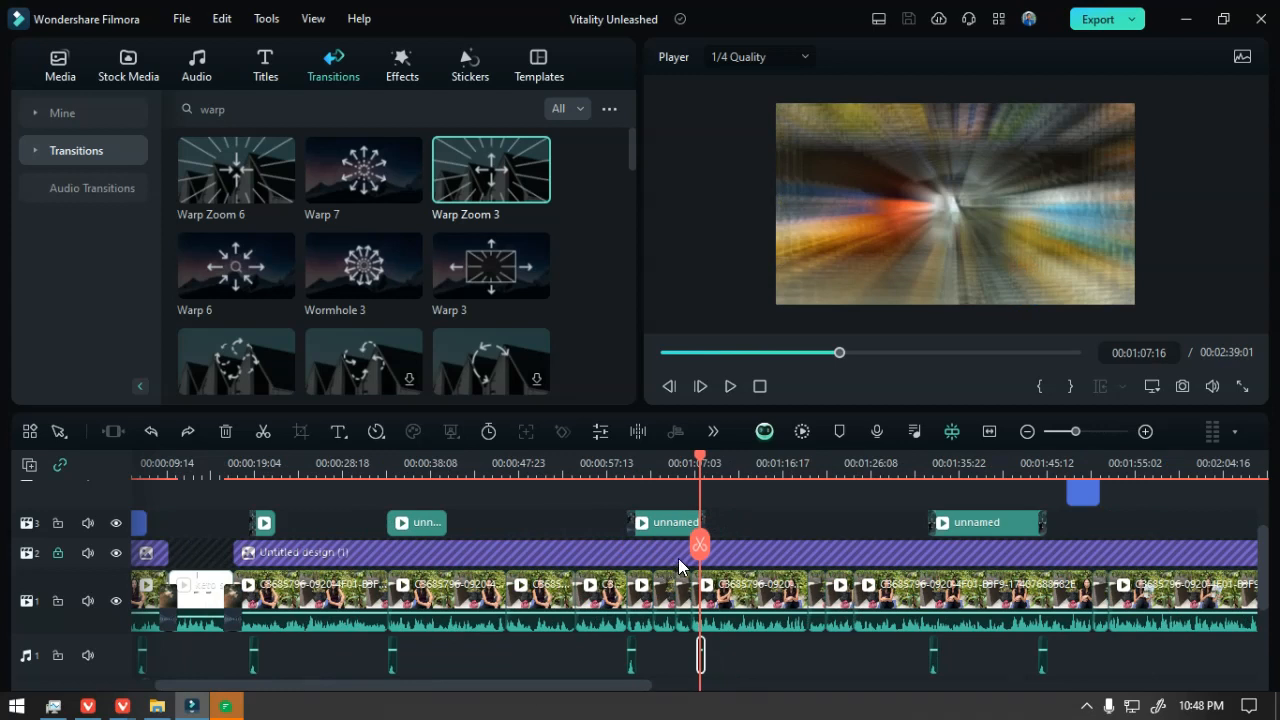
key(space)
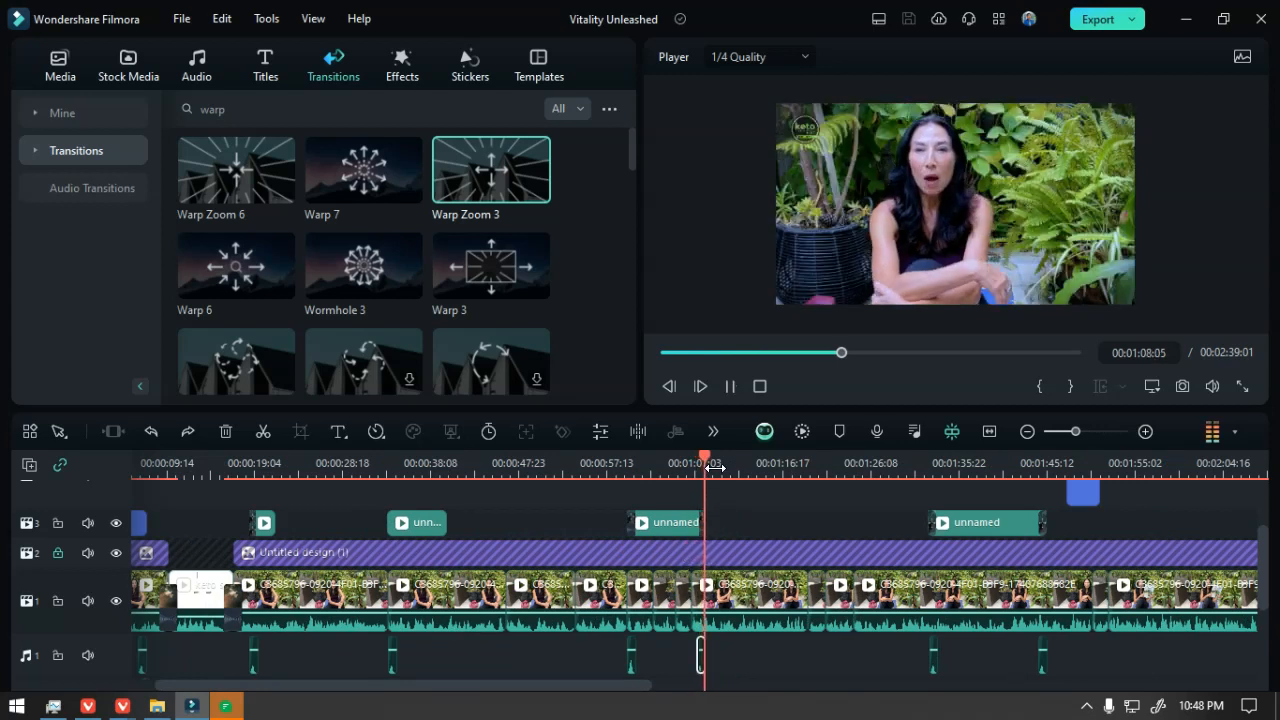
scroll(740, 550, up, 1)
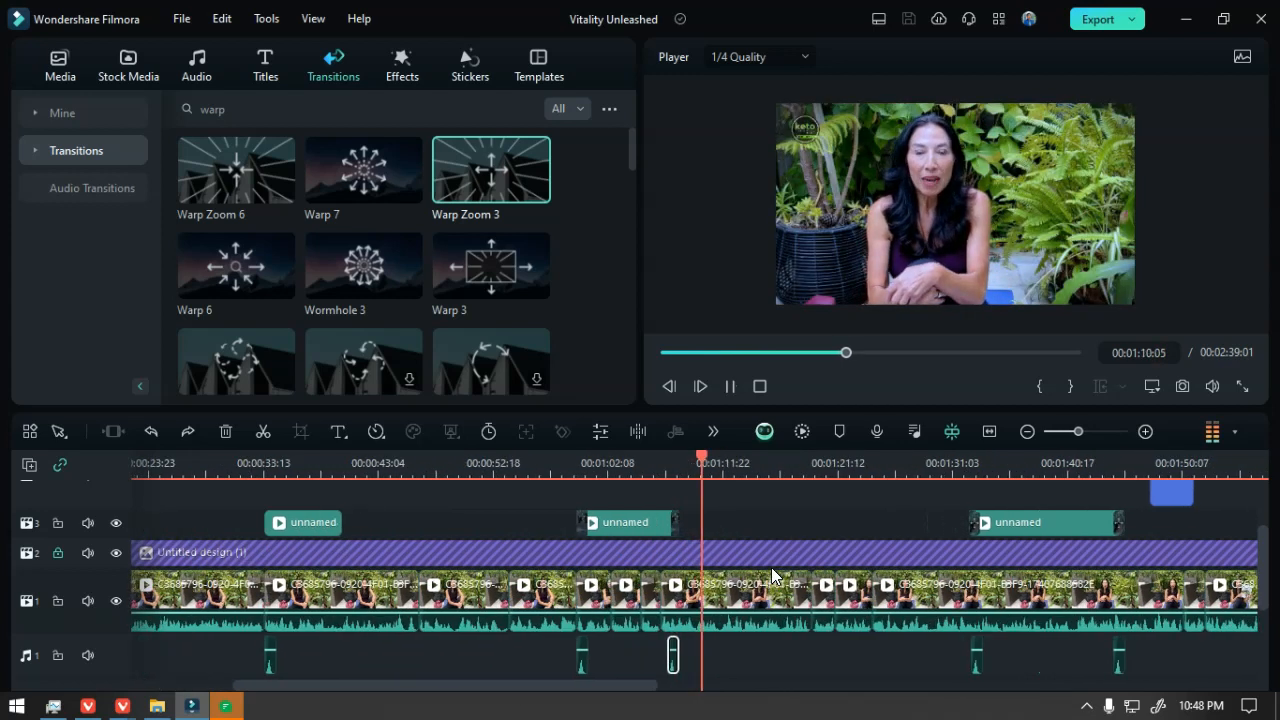
key(space)
- Replay the speaker clip just after the supermarket clip in short stretches up to about 00:01:11:21 to locate the pause
scroll(766, 558, up, 3)
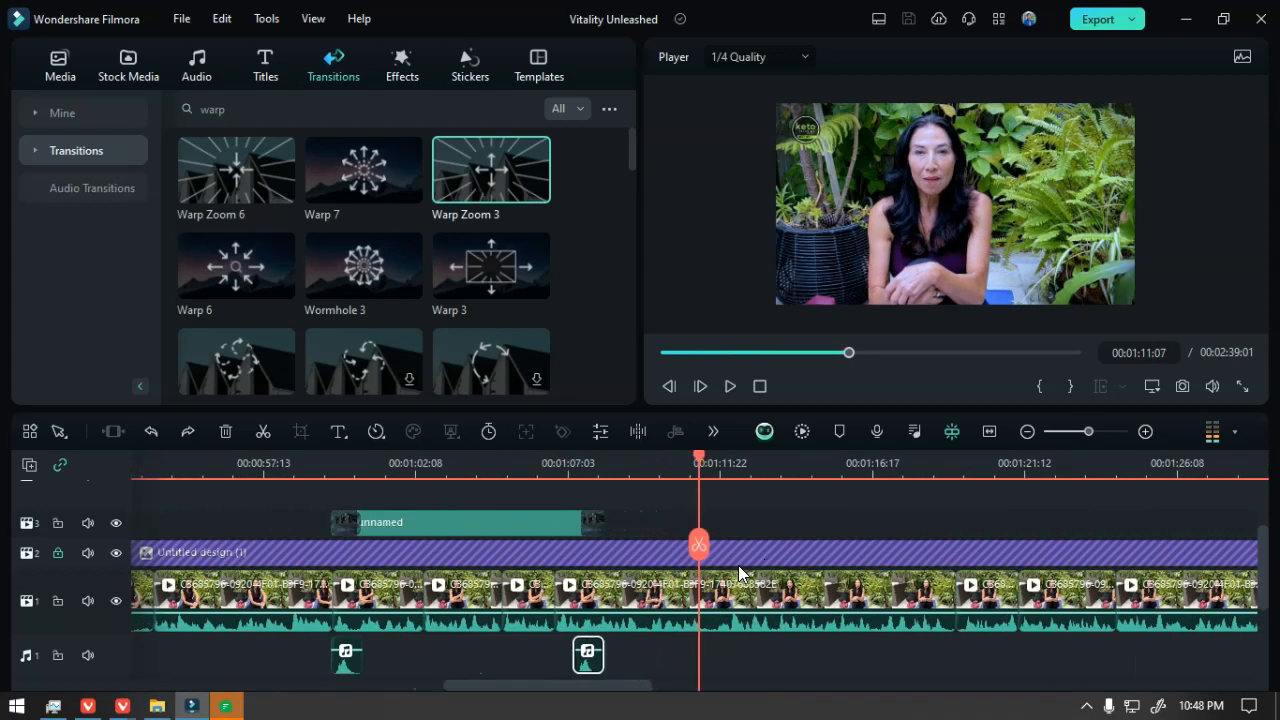
click(616, 456)
key(space)
key(space)
scroll(669, 672, up, 5)
scroll(715, 627, up, 5)
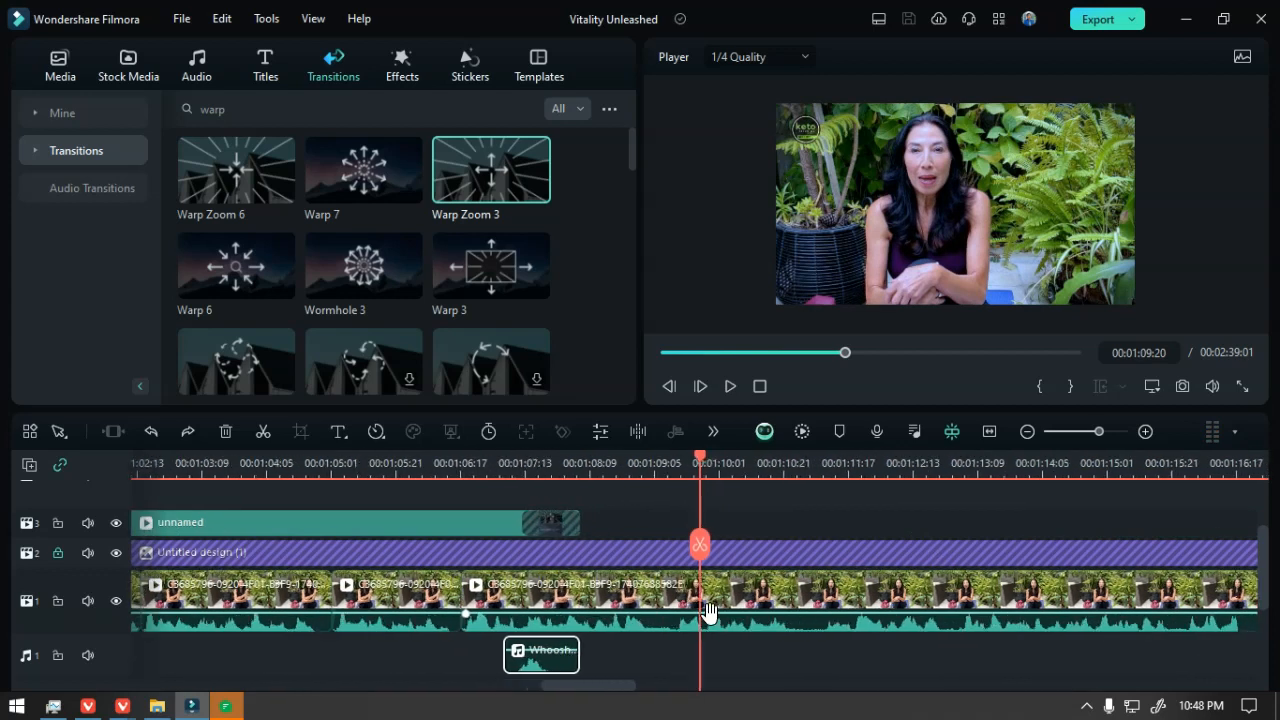
key(space)
key(space)
key(space)
key(space)
- Split the speaker clip at 00:01:11:21 and trim the first part's end back to 00:01:11:09, closing the gap
scroll(940, 590, up, 4)
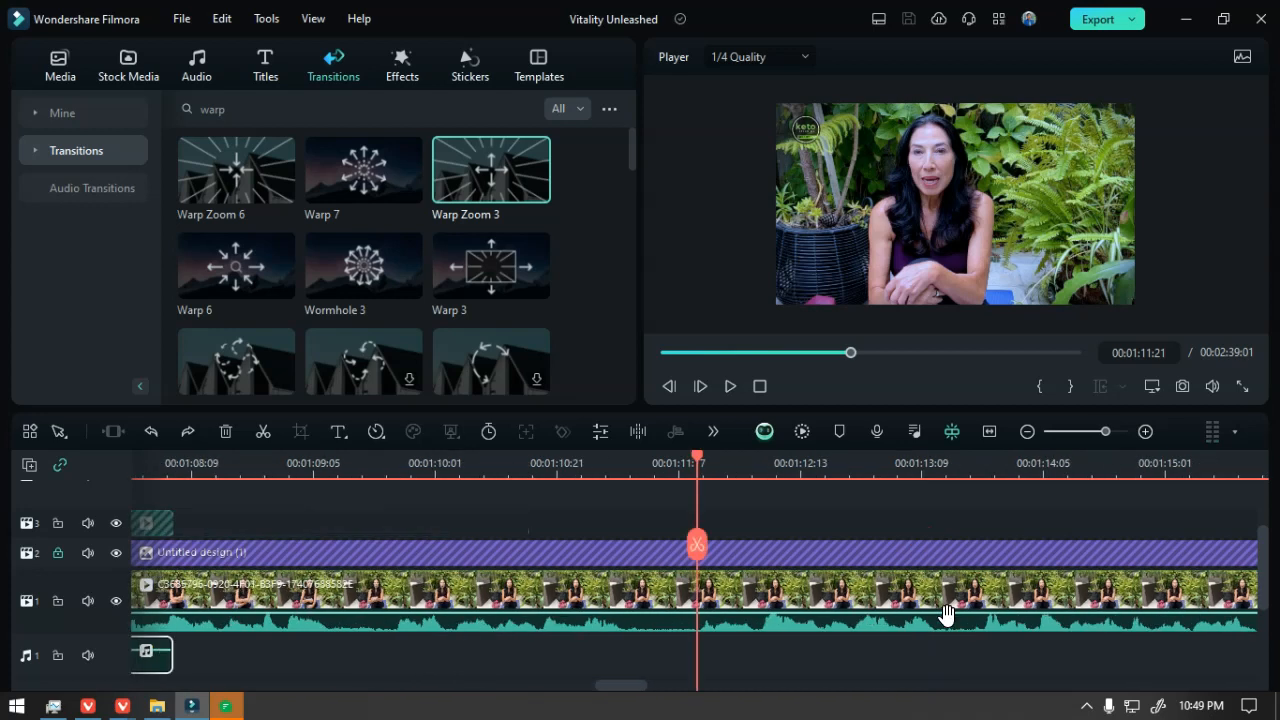
click(691, 545)
click(639, 605)
drag(686, 591, 439, 628)
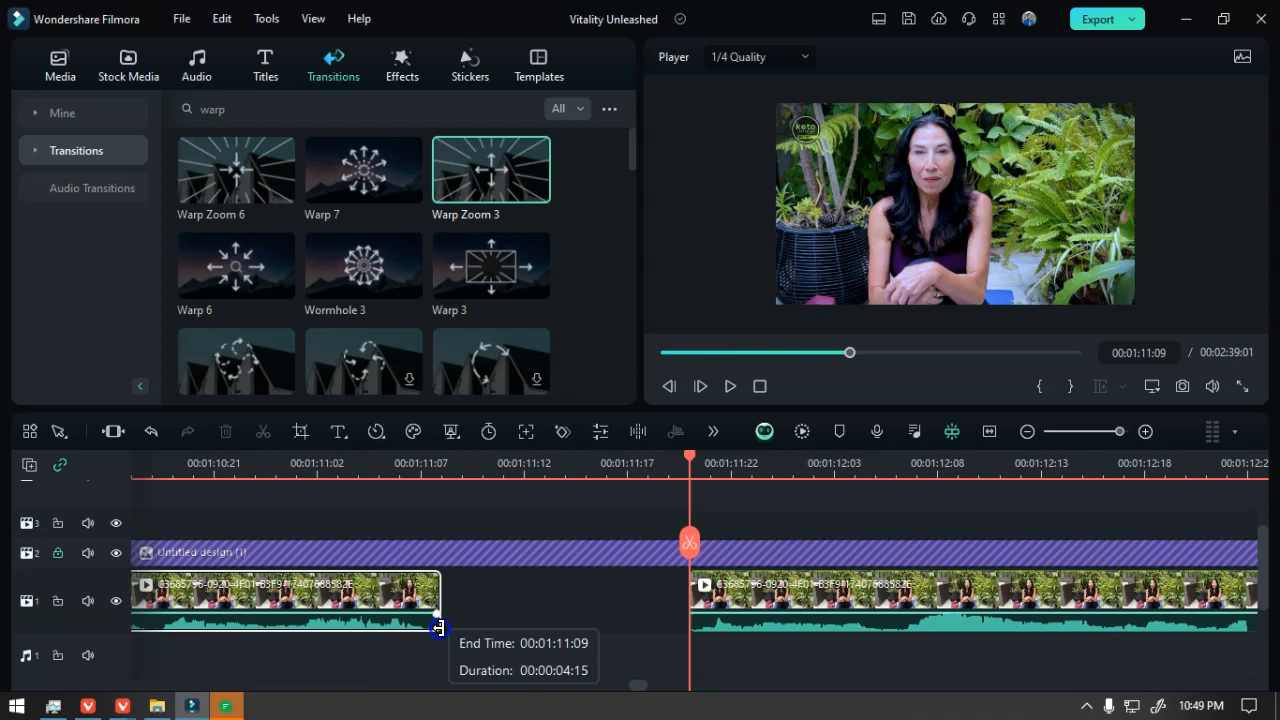
drag(439, 628, 439, 625)
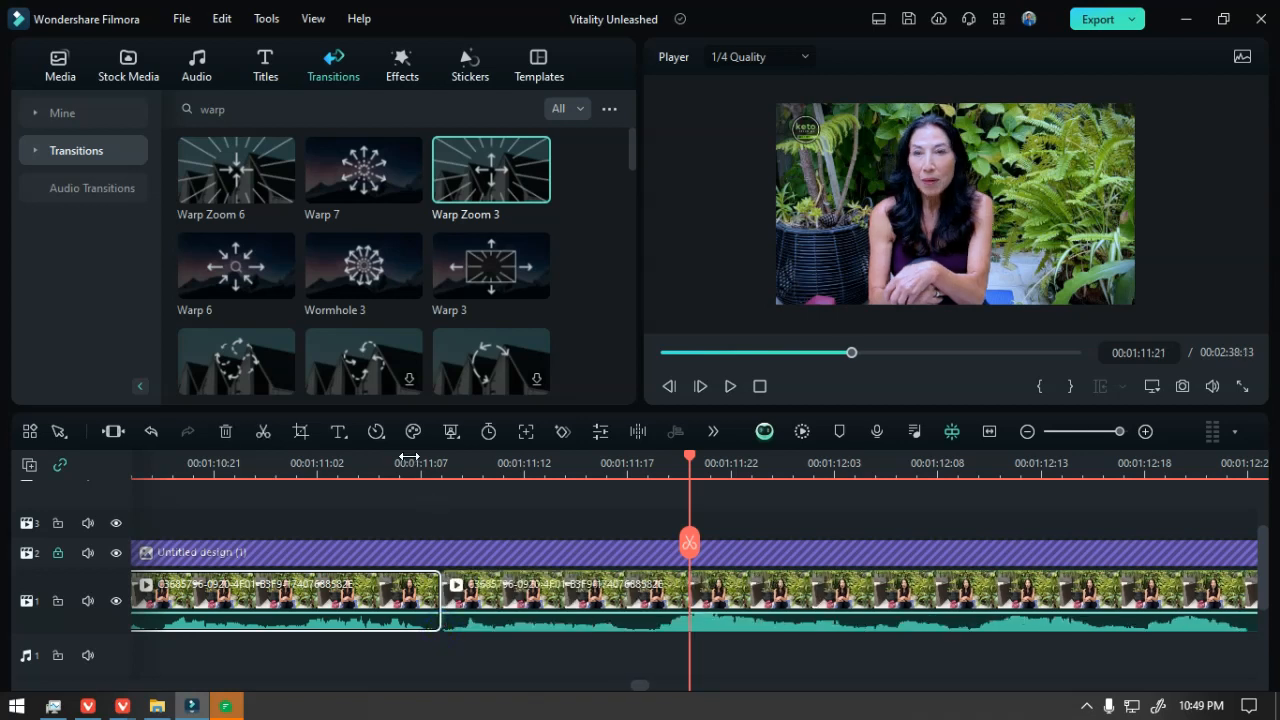
- Play across the cut at 00:01:11:09 several times and undo the last trim
click(378, 462)
key(space)
click(334, 463)
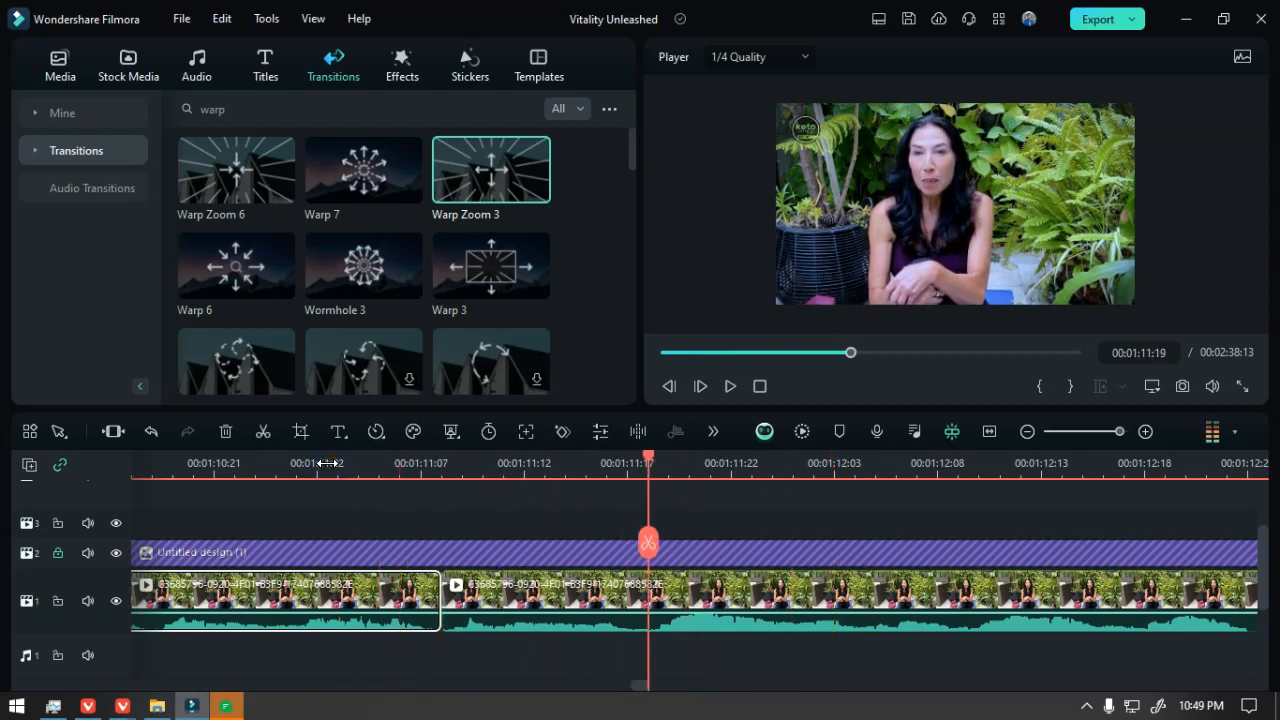
click(244, 465)
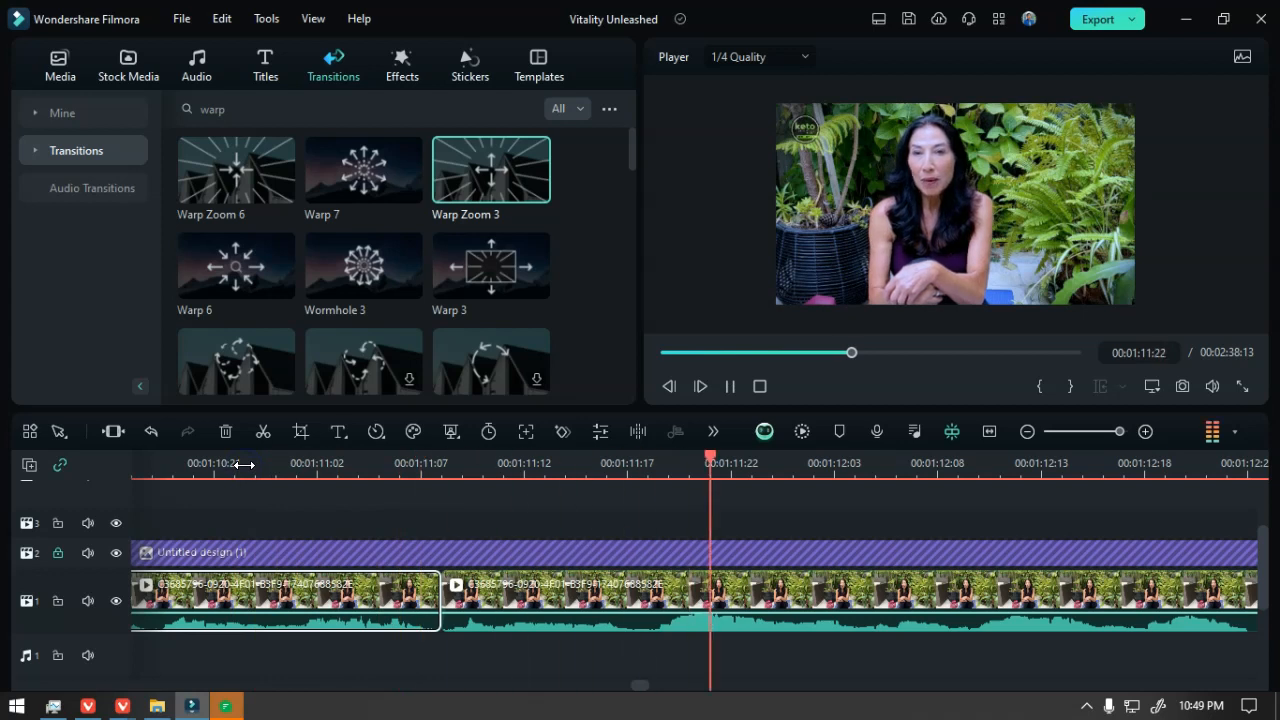
key(ctrl+z)
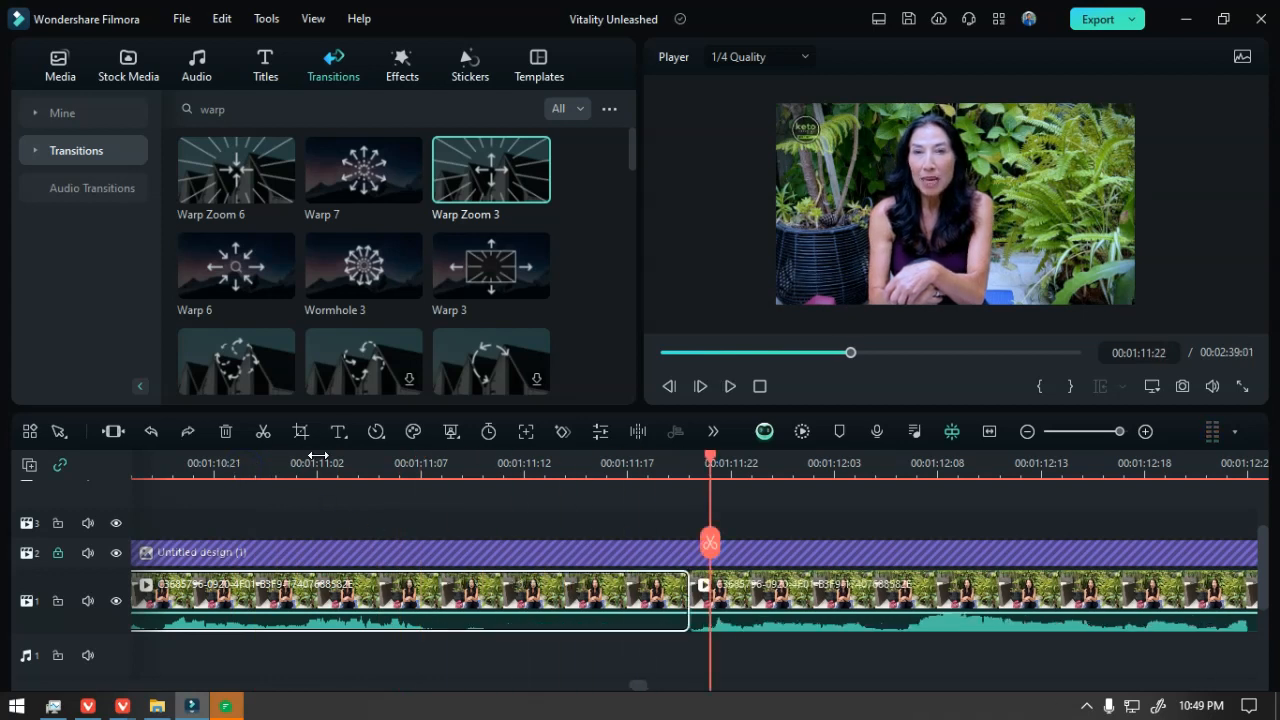
- Play the untrimmed pause and trim the first speaker part's end to 00:01:11:09 again, closing the gap
click(299, 455)
key(space)
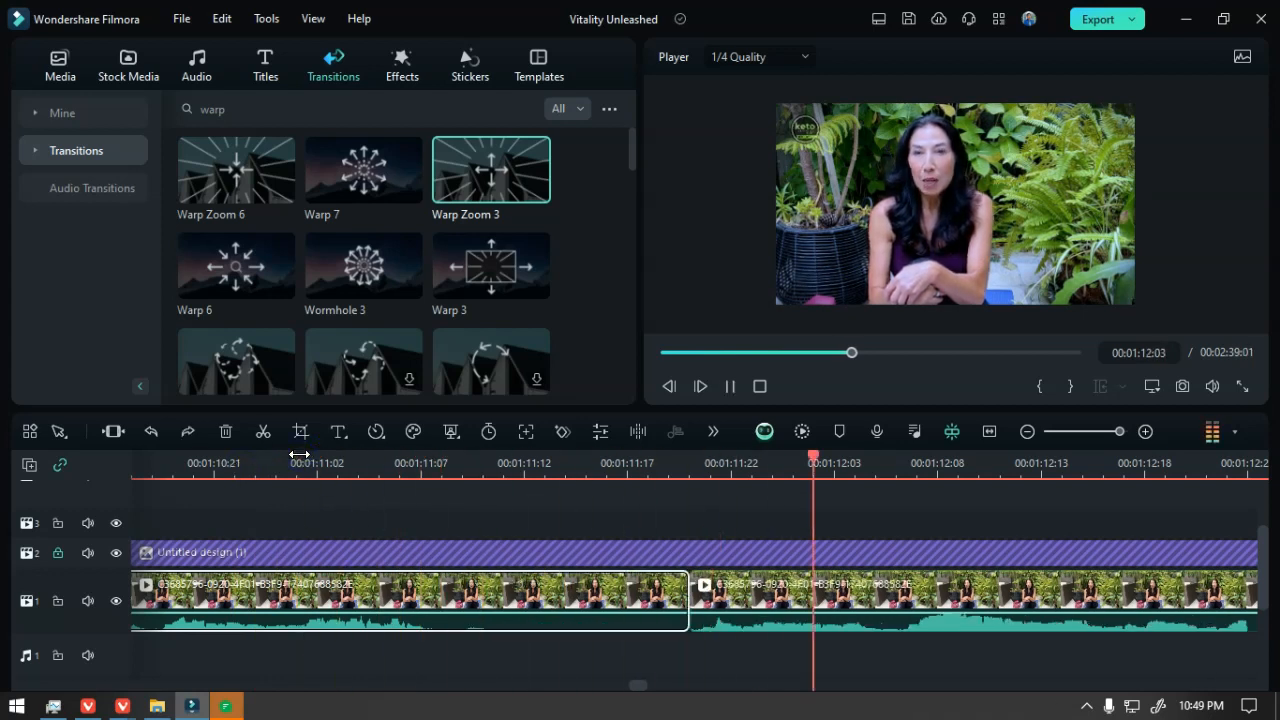
drag(686, 583, 452, 587)
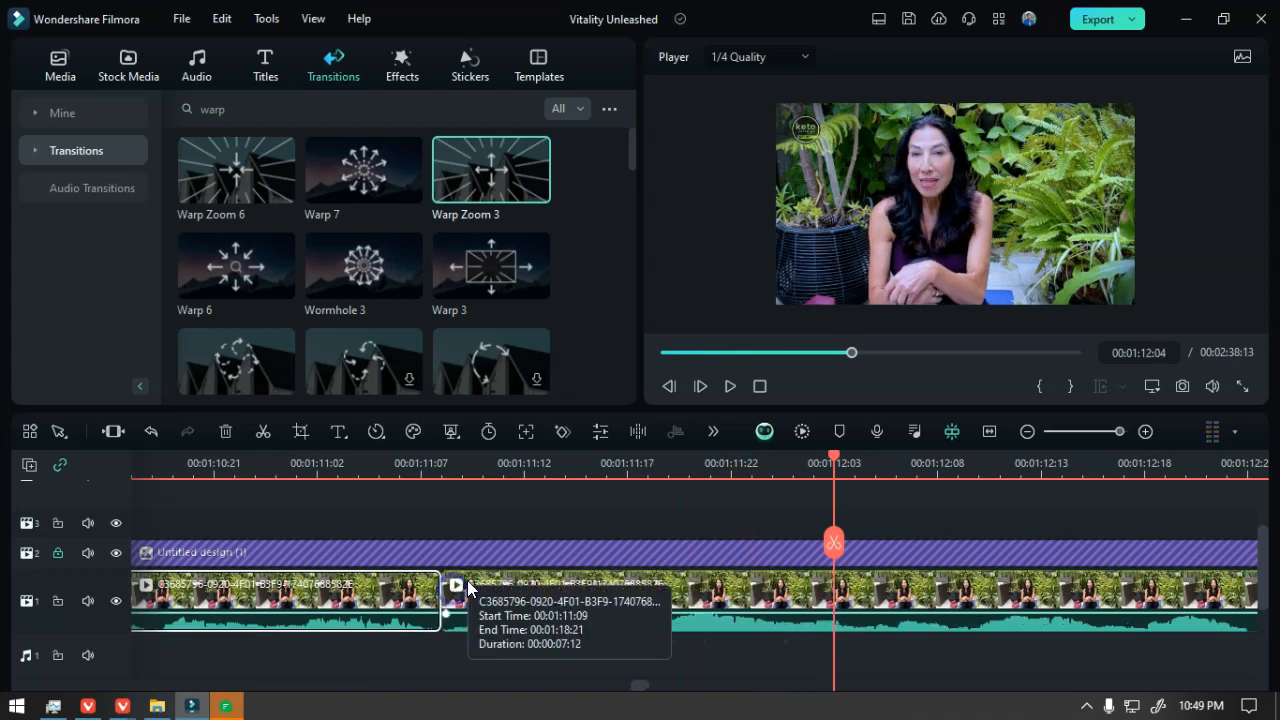
- Check the crop framing of the speaker clip that starts at 00:01:11:09 and leave it without applying changes
click(470, 593)
double_click(480, 590)
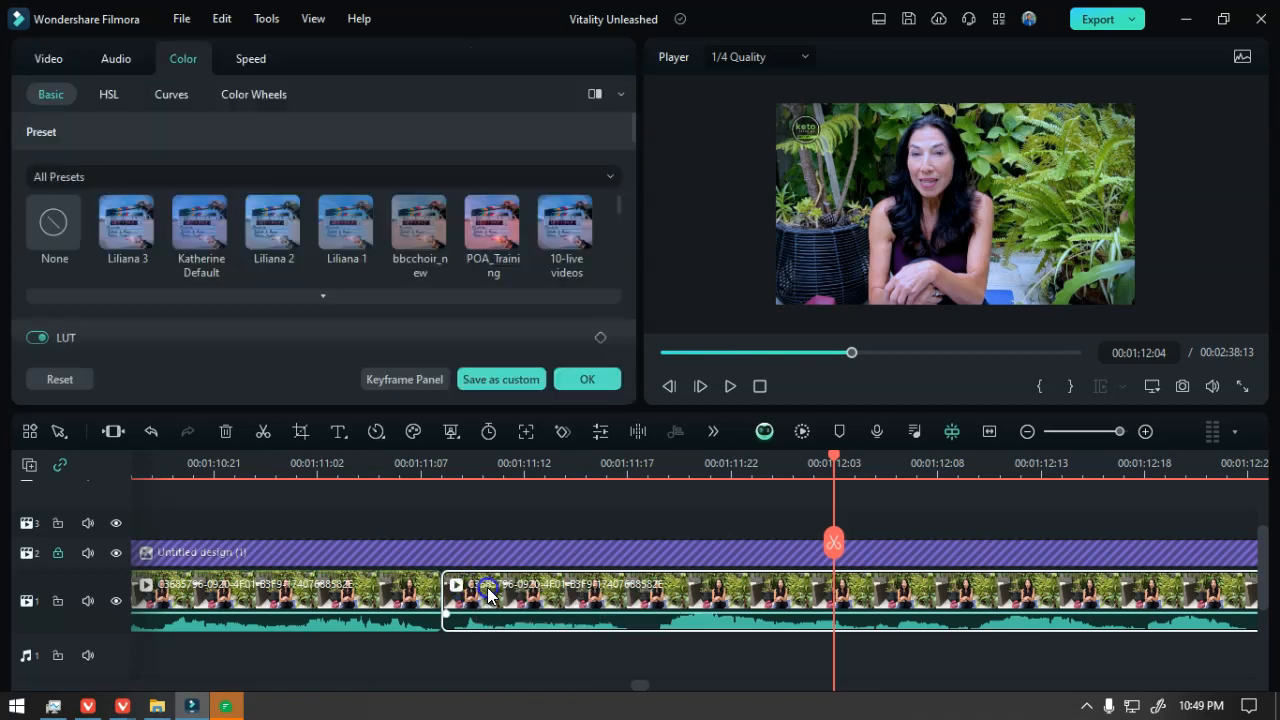
click(299, 434)
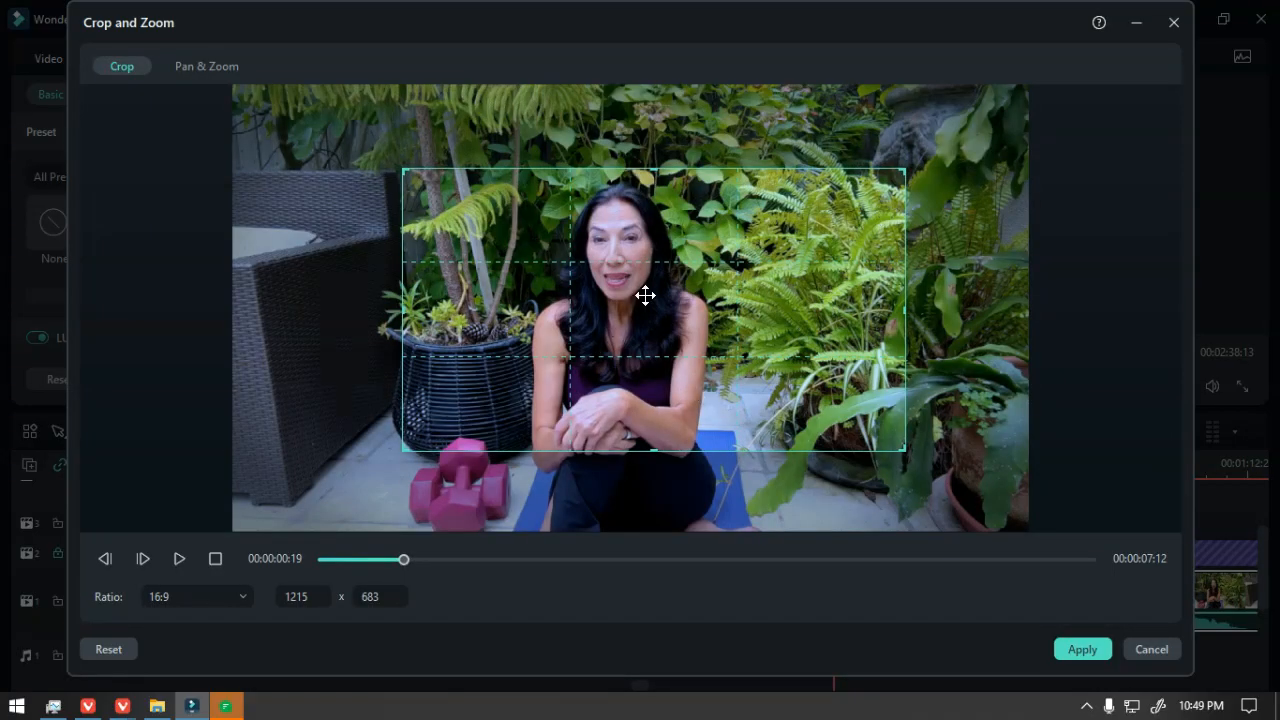
click(1148, 649)
- Shift the 1215 x 683 crop frame of the speaker clip ending at 00:01:11:09 slightly to the left and apply it
click(336, 463)
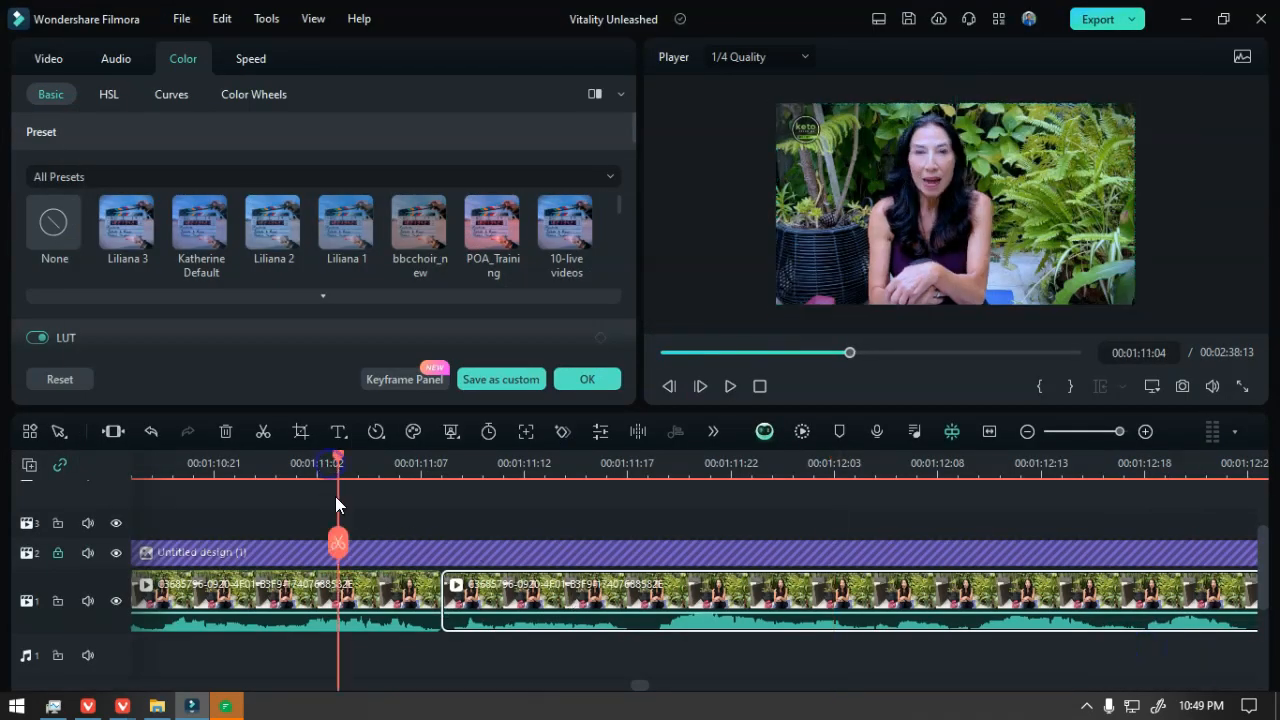
click(383, 598)
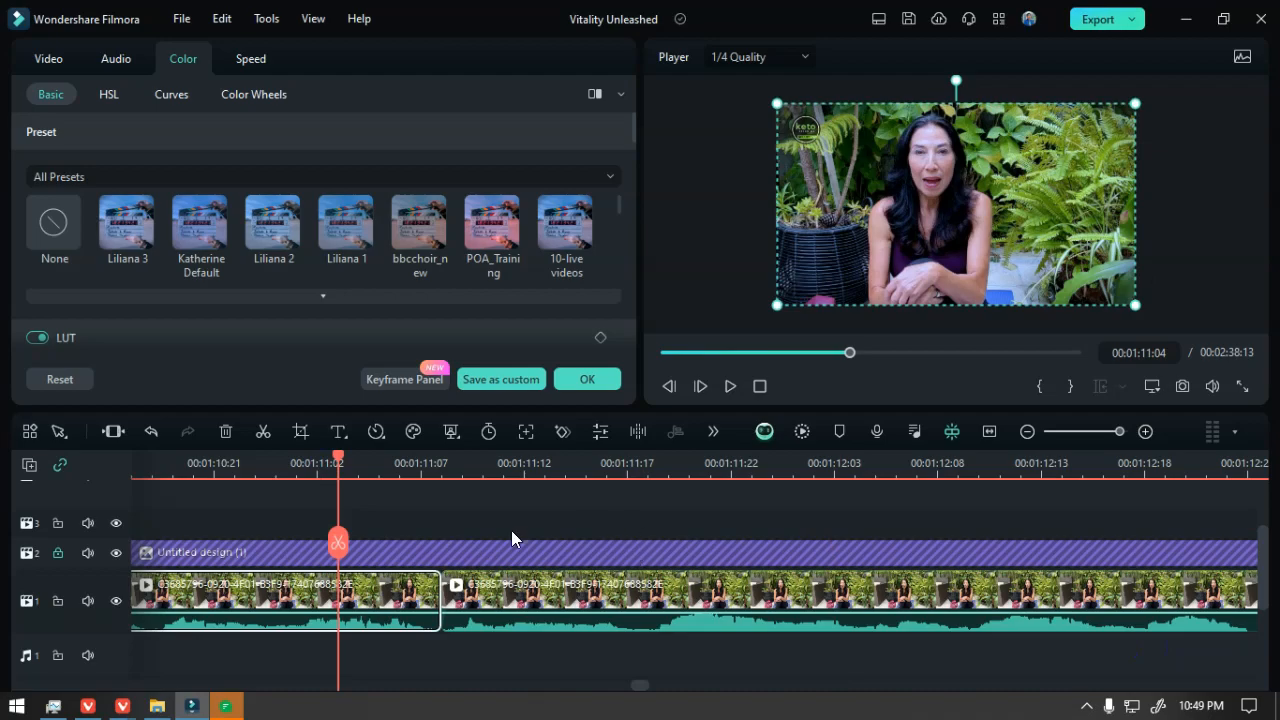
click(300, 431)
mouse_move(674, 337)
mouse_down()
mouse_move(689, 323)
mouse_move(663, 327)
mouse_up()
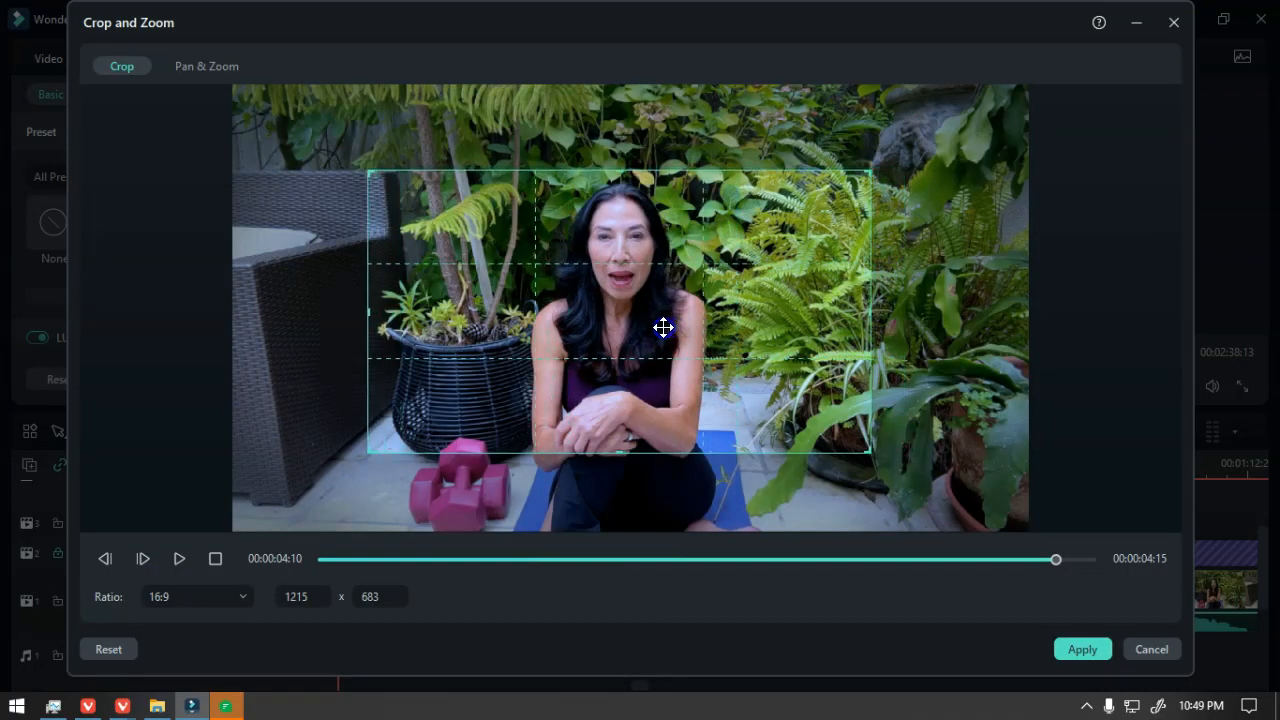
click(1060, 645)
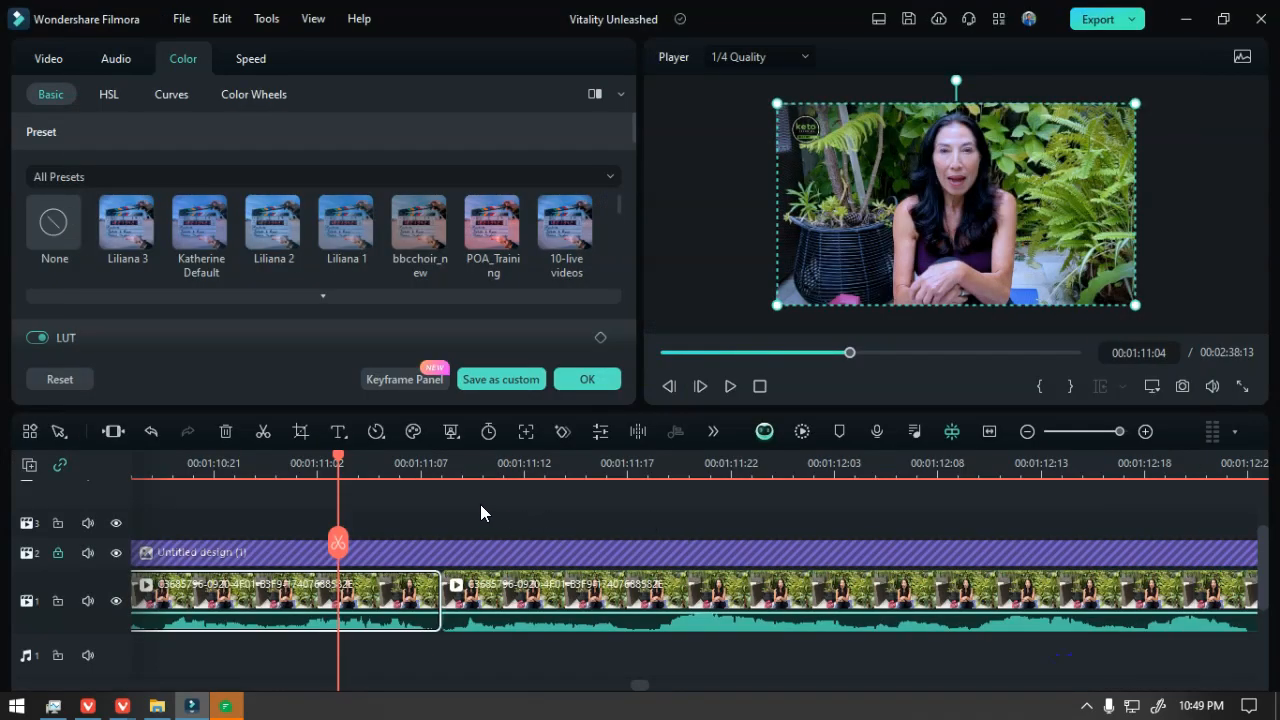
scroll(343, 551, left, 4)
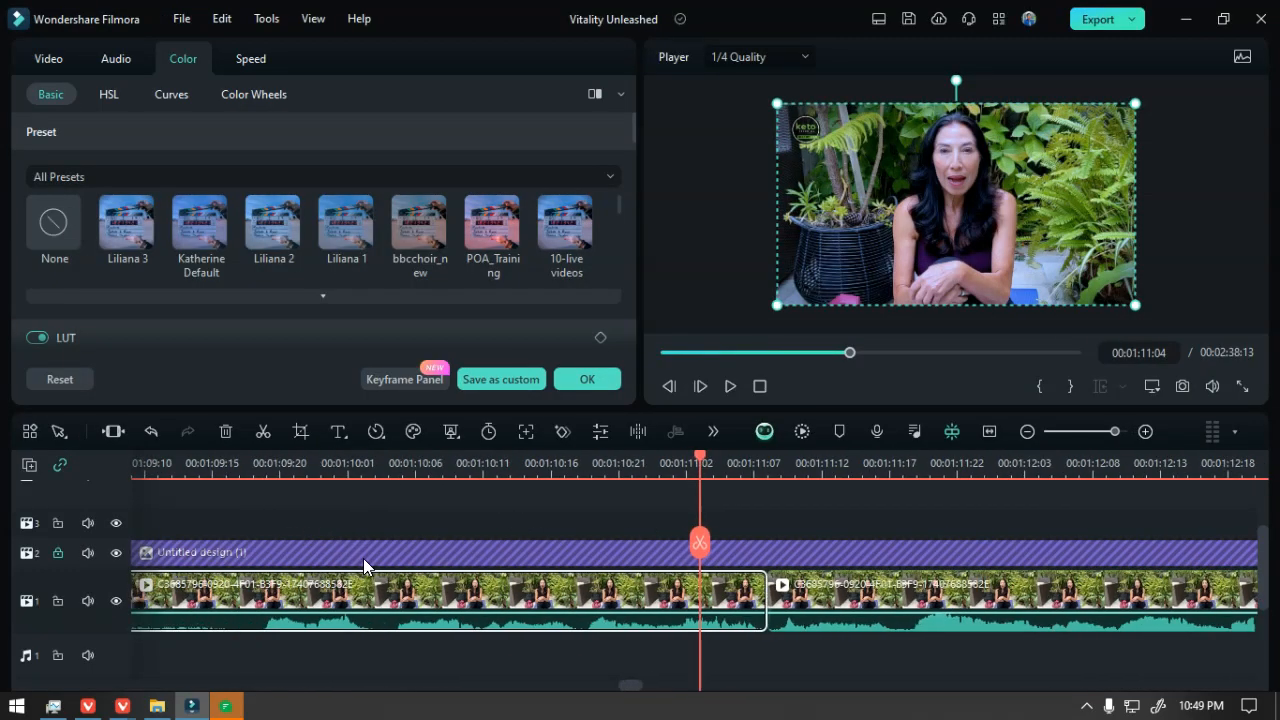
- Play the speaker footage across the cut at 00:01:11:09 to compare the framing on both sides
scroll(409, 556, down, 2)
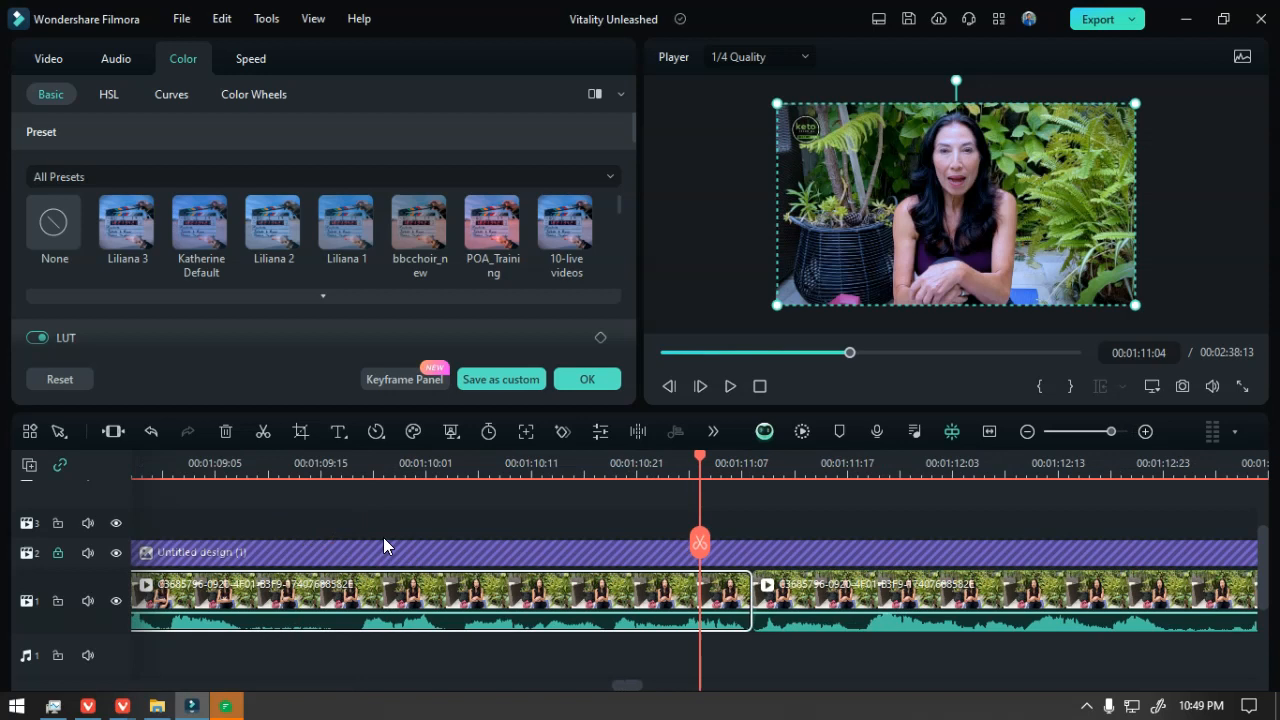
click(222, 462)
key(space)
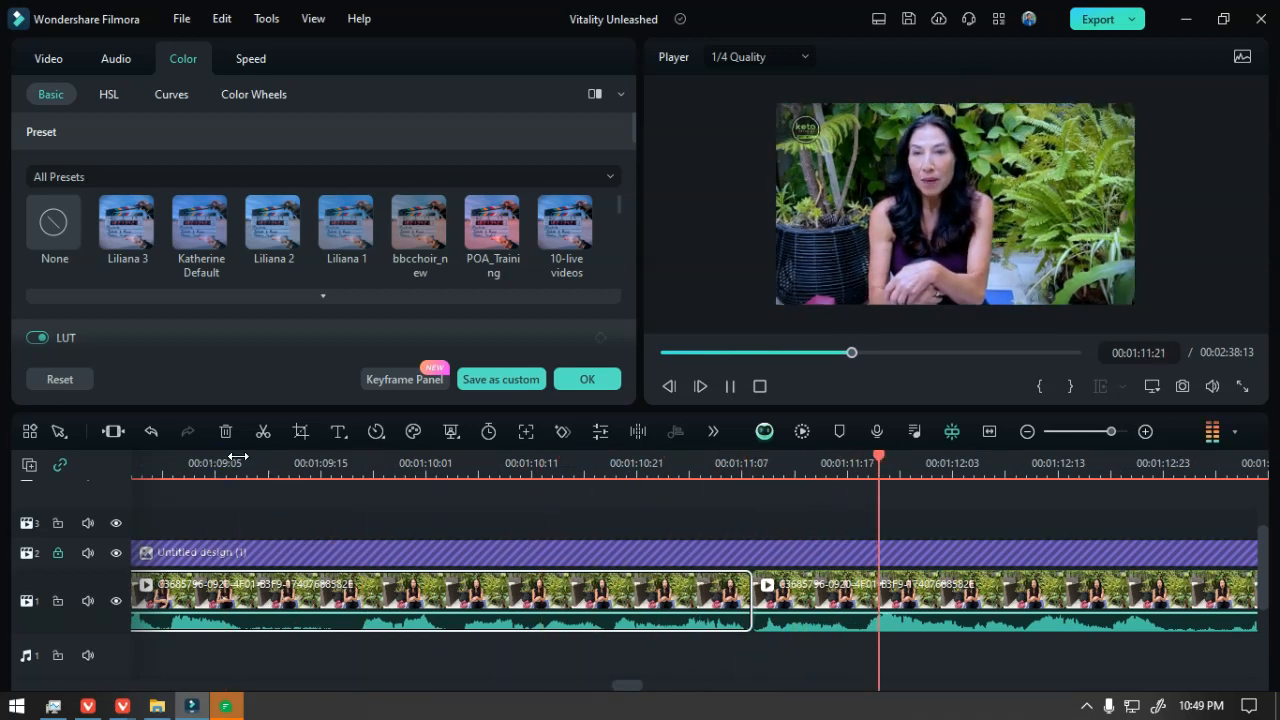
key(space)
- Enlarge the crop frame of the speaker clip starting at 00:01:11:09 to 1545 x 869, roughly centred on the speaker, and apply it
click(806, 585)
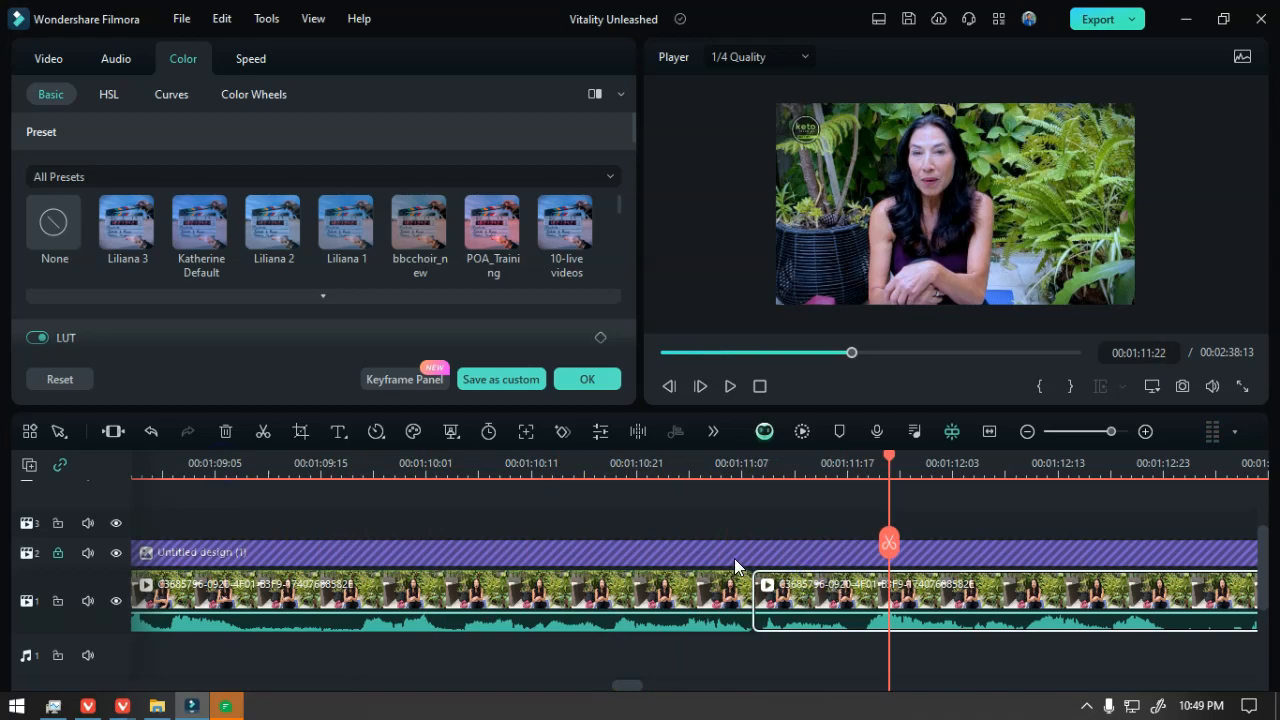
click(300, 432)
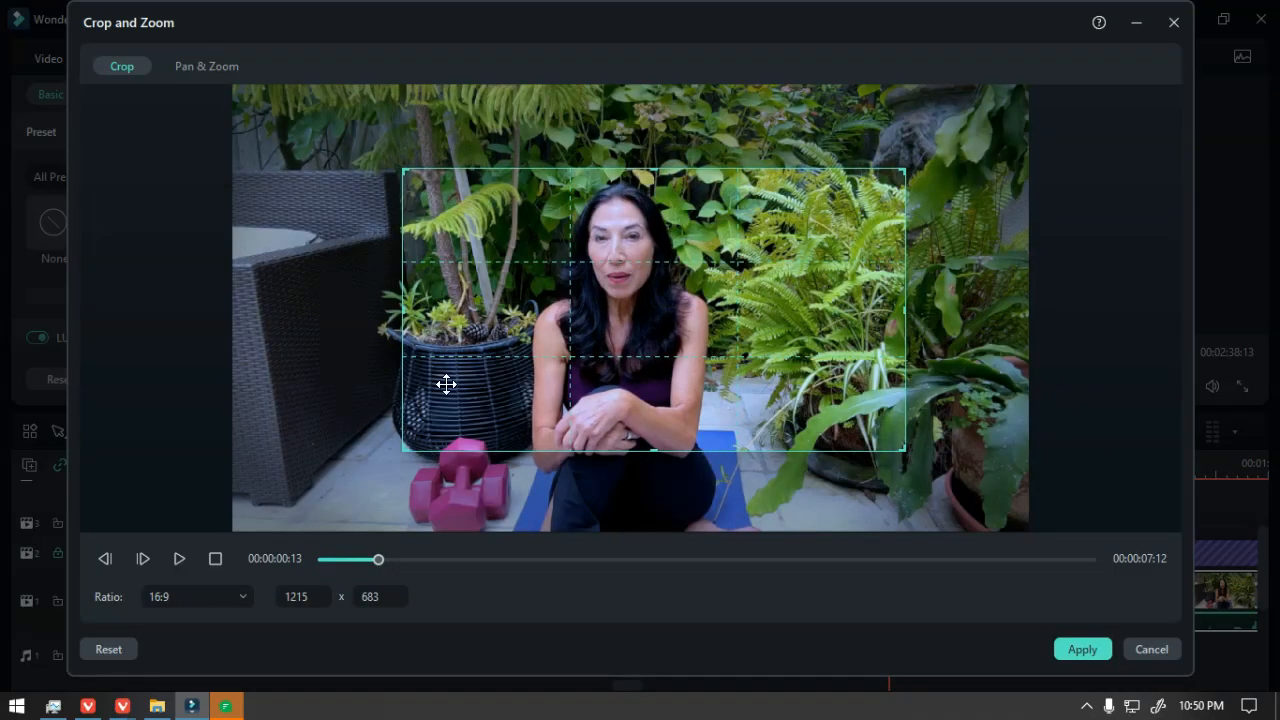
drag(696, 366, 664, 371)
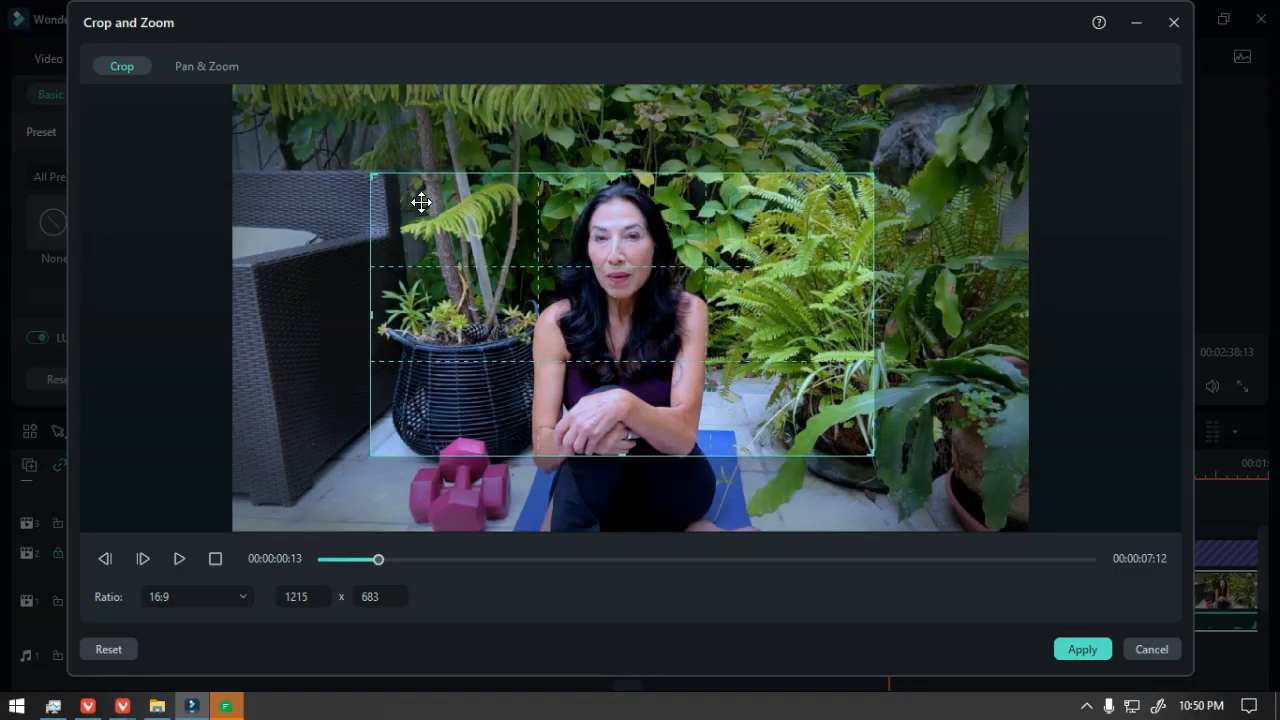
drag(370, 175, 246, 131)
mouse_move(563, 243)
mouse_down()
mouse_move(603, 249)
mouse_move(608, 268)
mouse_up()
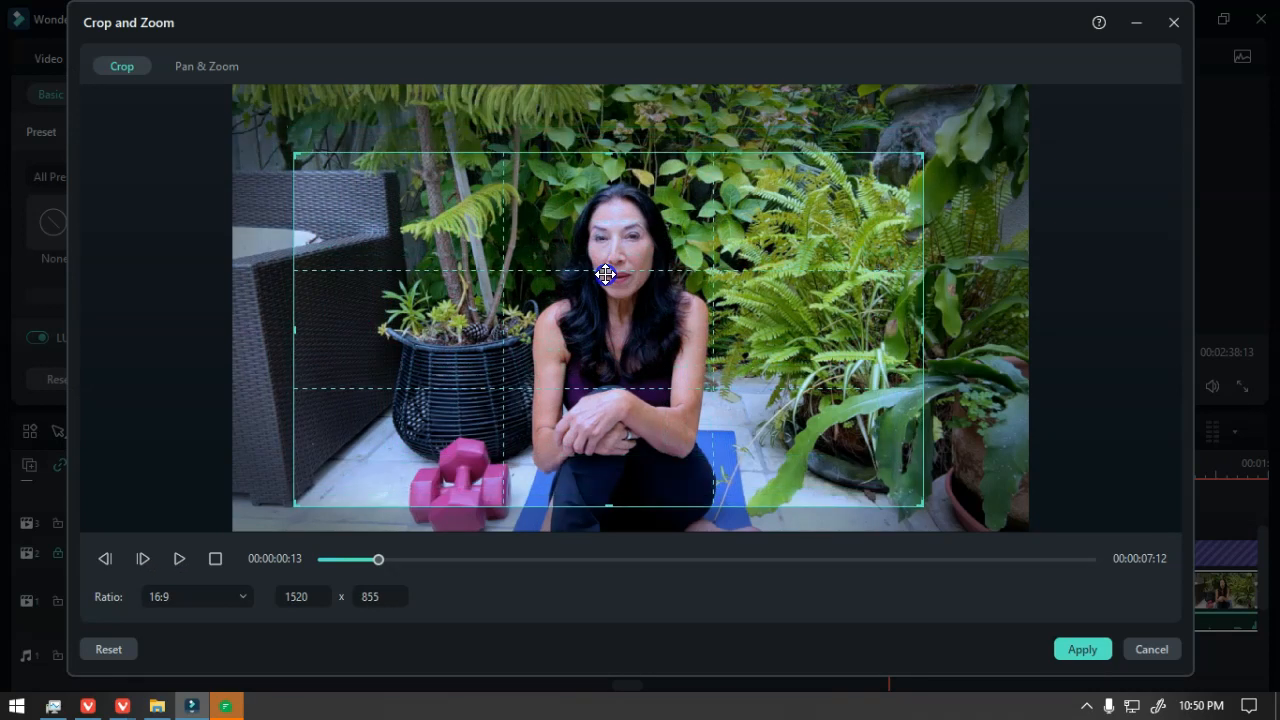
drag(922, 146, 934, 140)
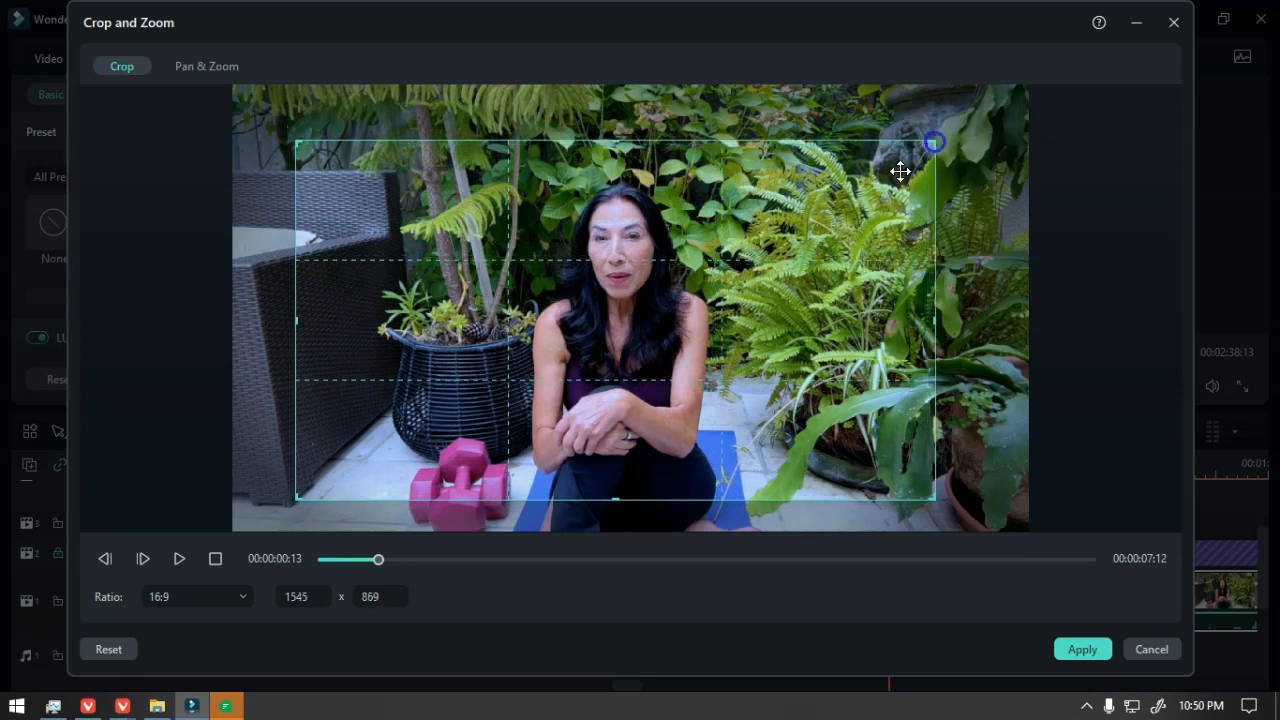
click(1082, 649)
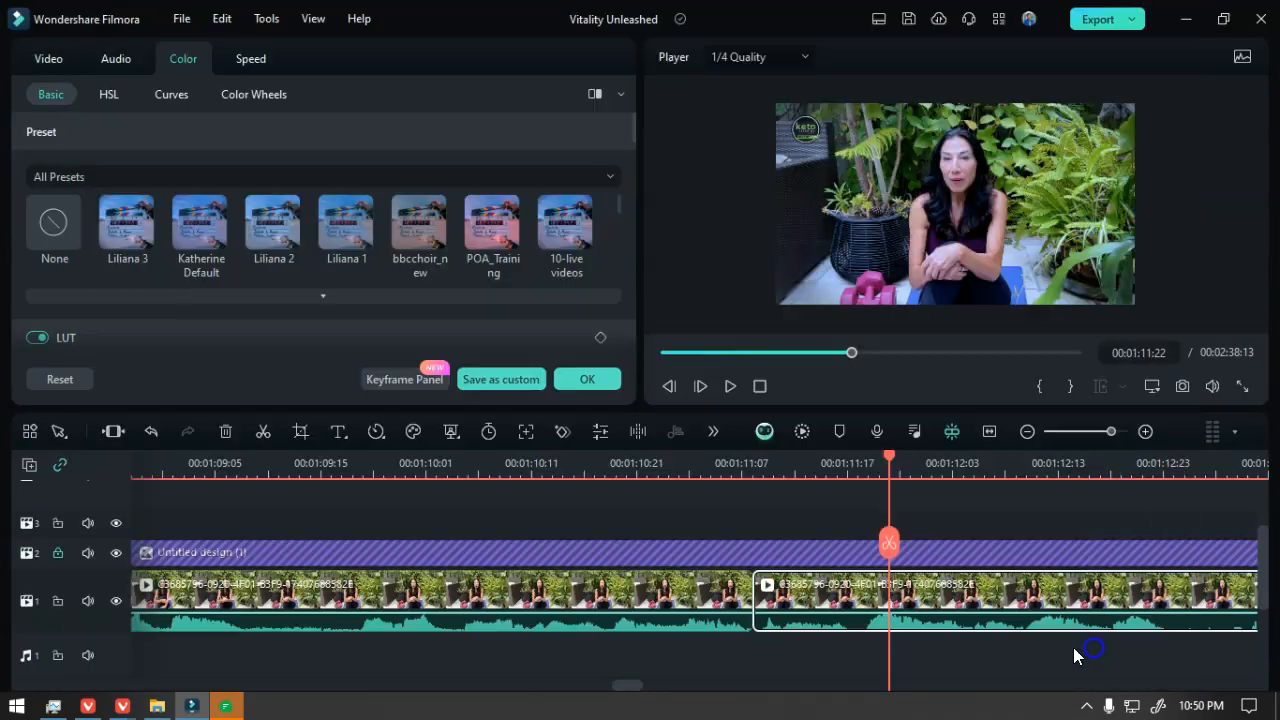
- Play across the cut at 00:01:11:09 to check the widened speaker framing
click(726, 465)
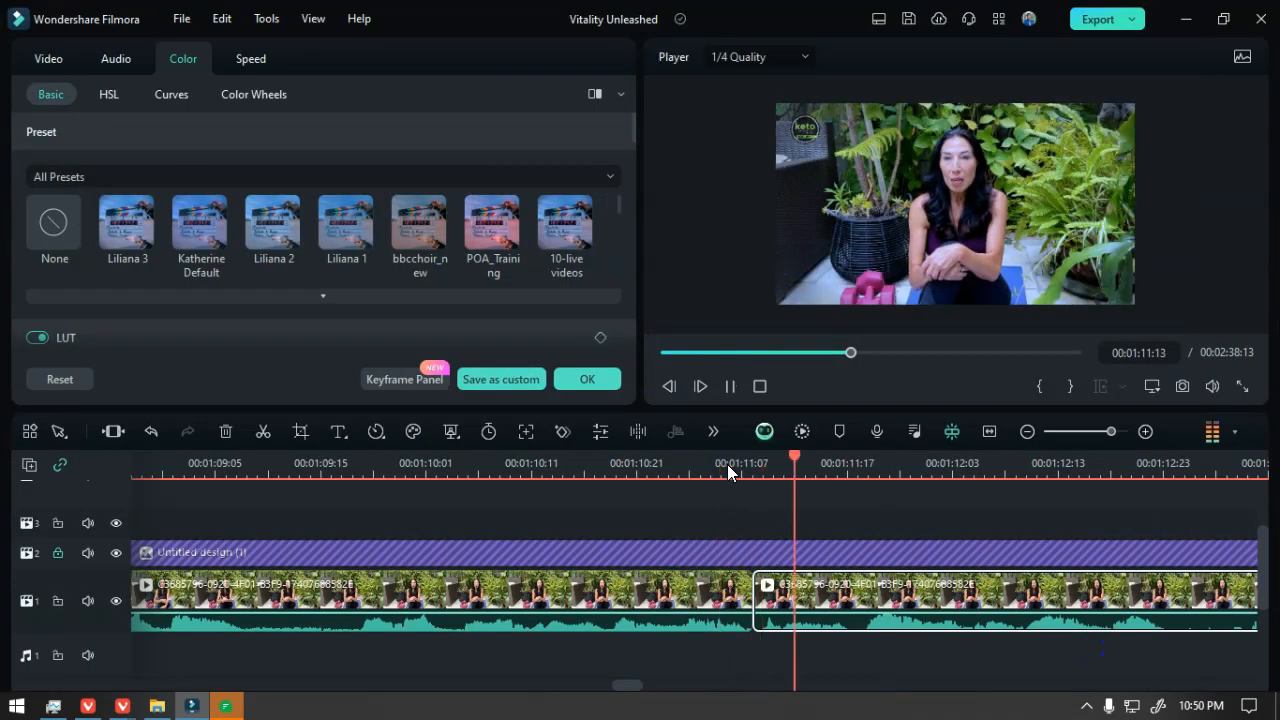
scroll(750, 564, down, 4)
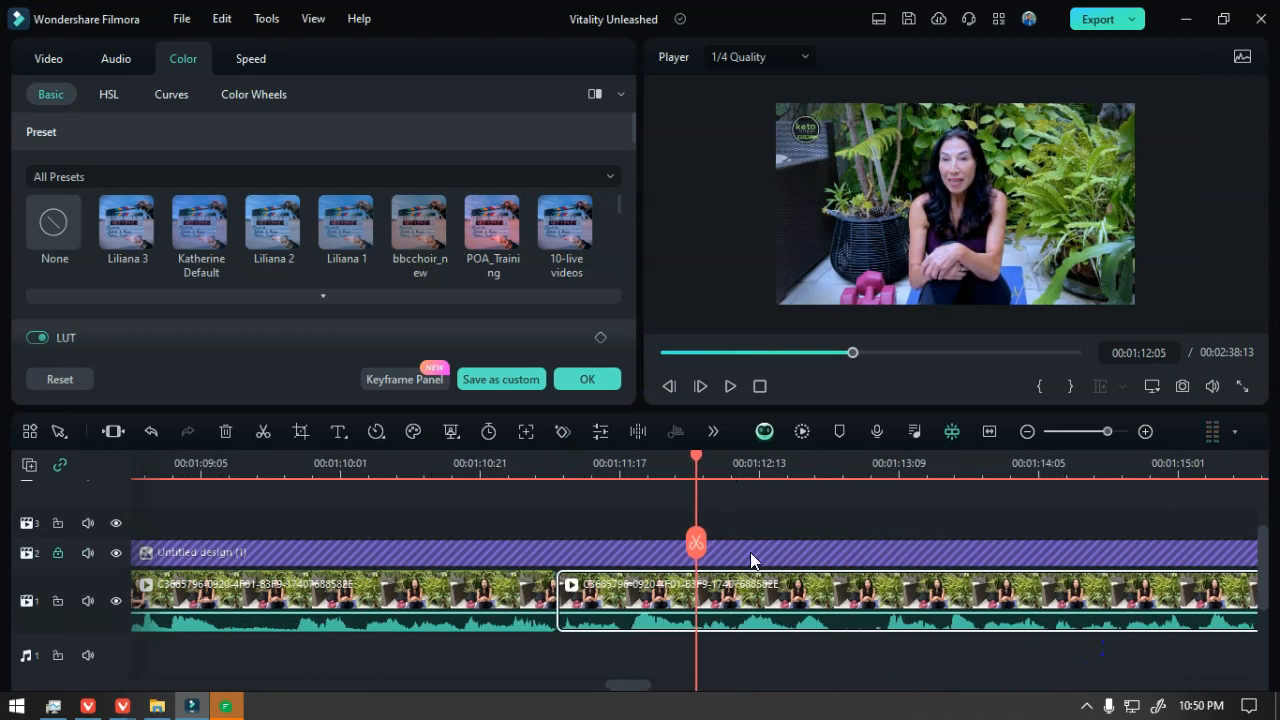
scroll(751, 557, down, 4)
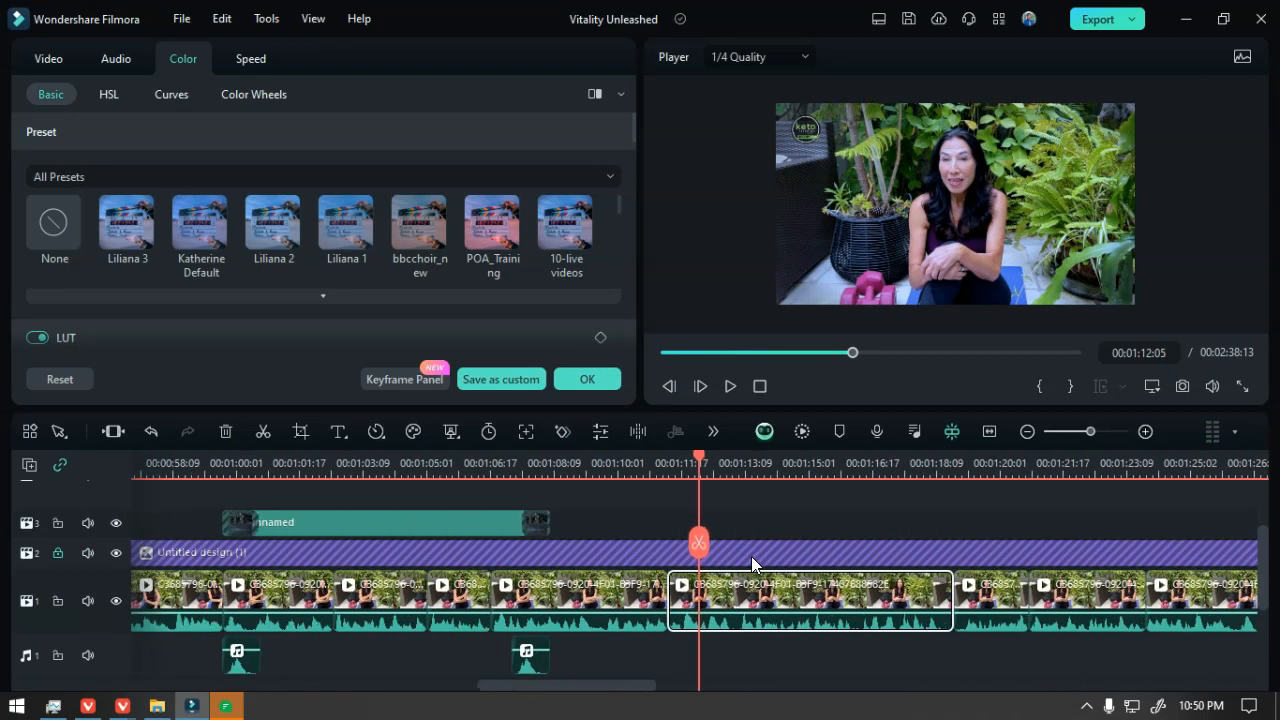
- Shift the 1215 x 683 crop frame of the speaker clip at 00:00:58:20 to the right so she sits on its left third, and apply it
click(513, 464)
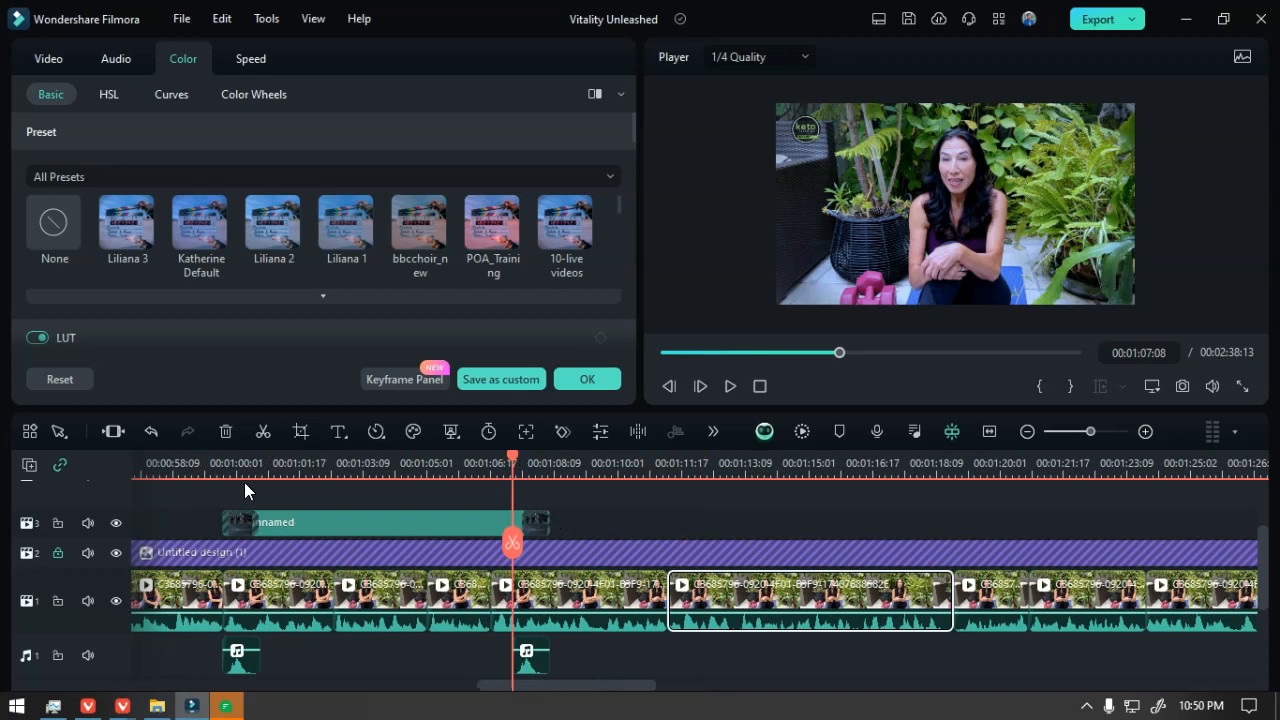
click(189, 464)
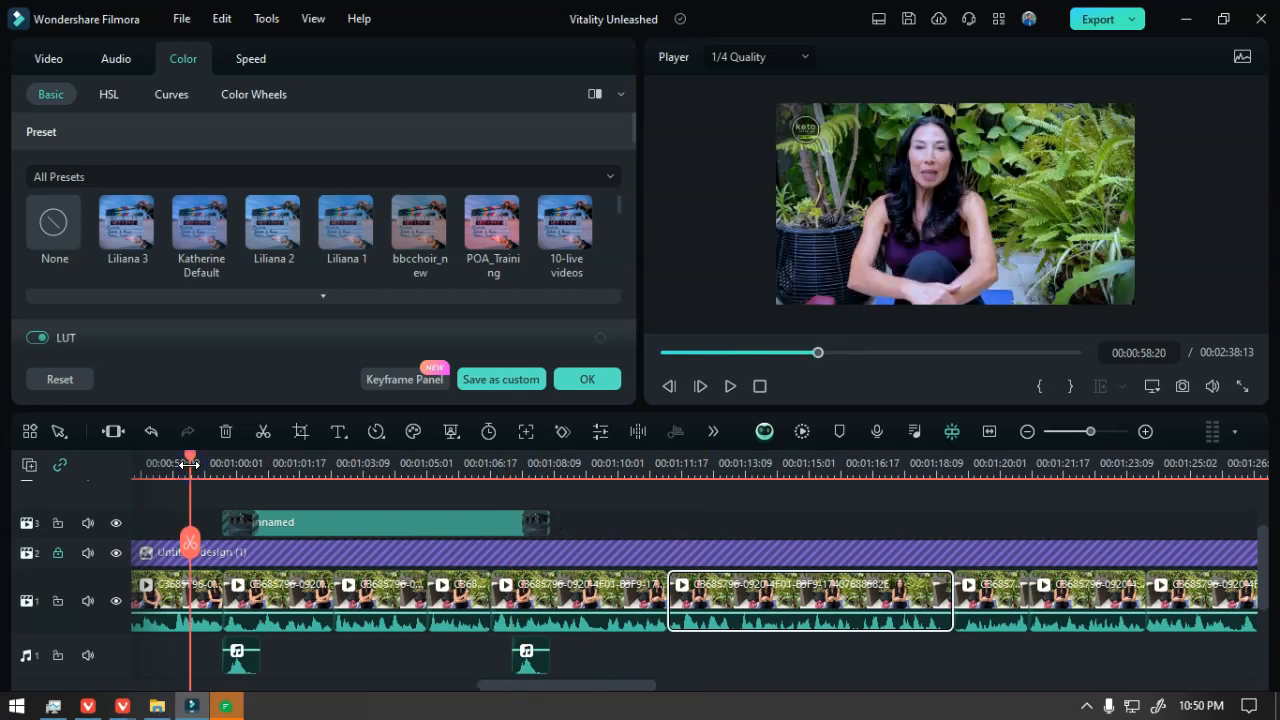
click(862, 258)
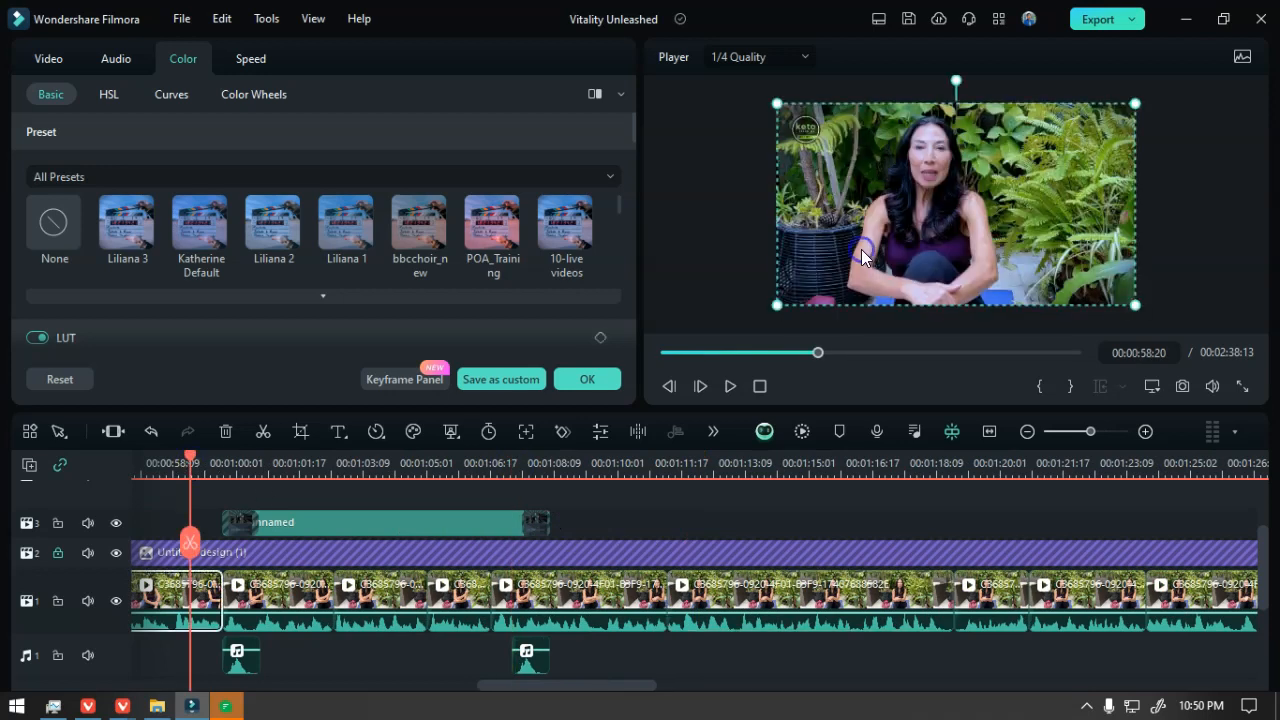
click(300, 431)
drag(806, 332, 757, 338)
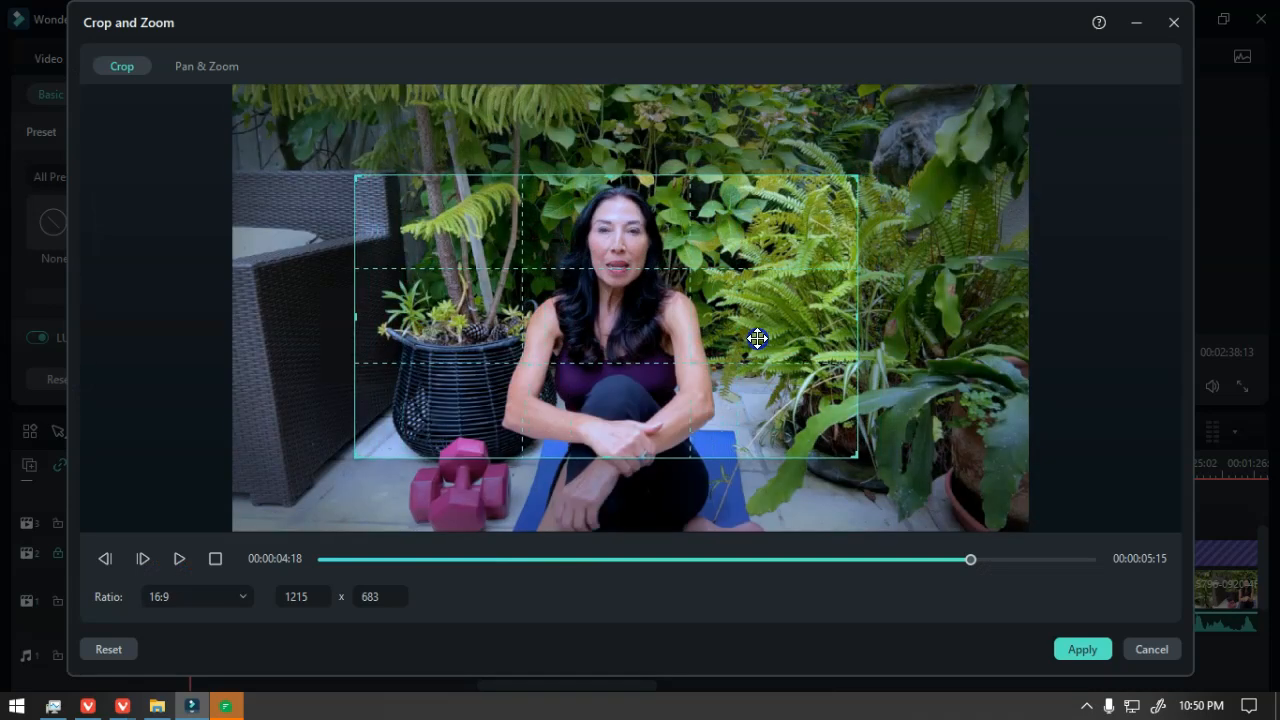
drag(662, 233, 737, 314)
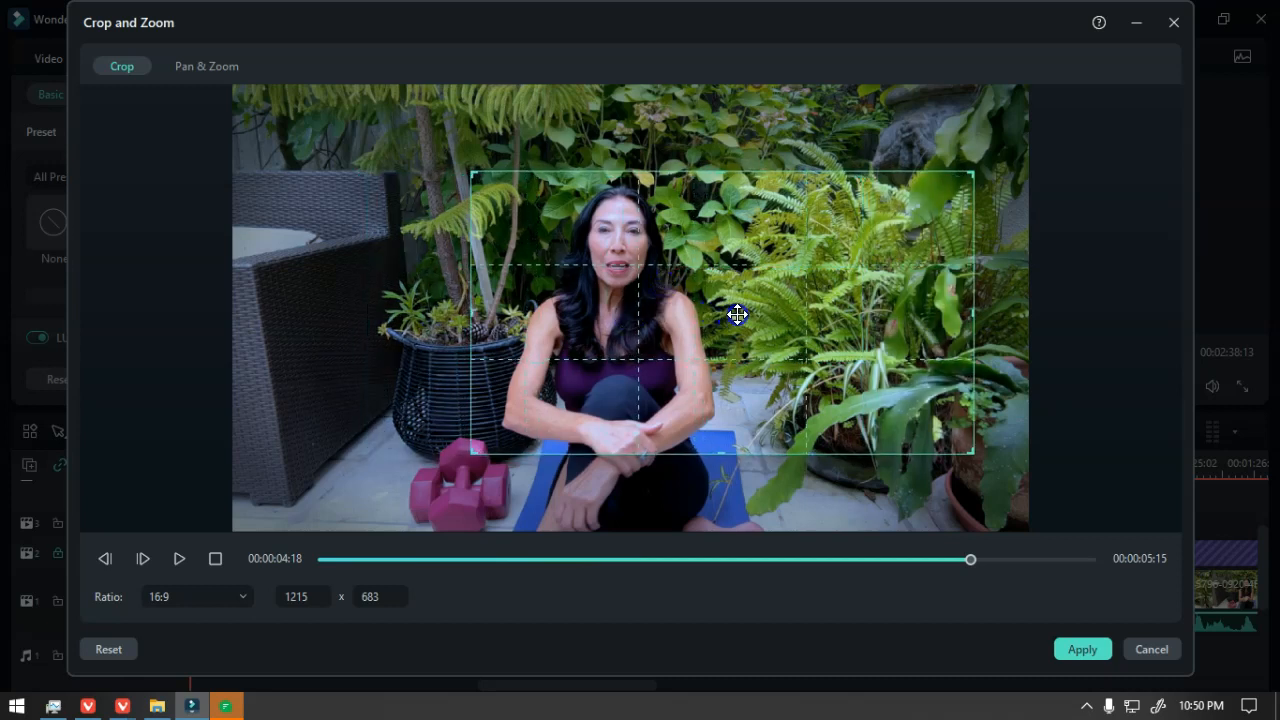
mouse_move(822, 308)
mouse_down()
mouse_move(803, 309)
mouse_move(820, 311)
mouse_move(813, 303)
mouse_up()
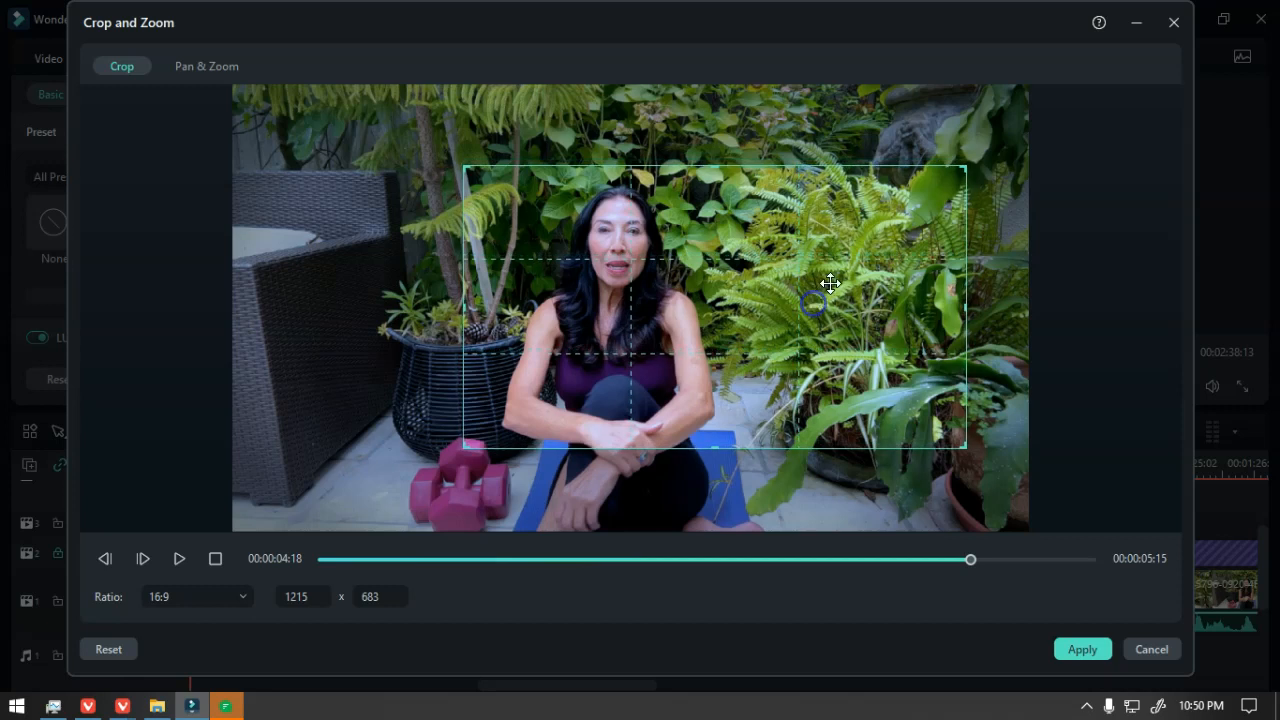
click(1064, 648)
- Play from the preceding speaker clip across the cut near 00:00:54:03 to check the off-centre framing
drag(190, 540, 314, 547)
key(space)
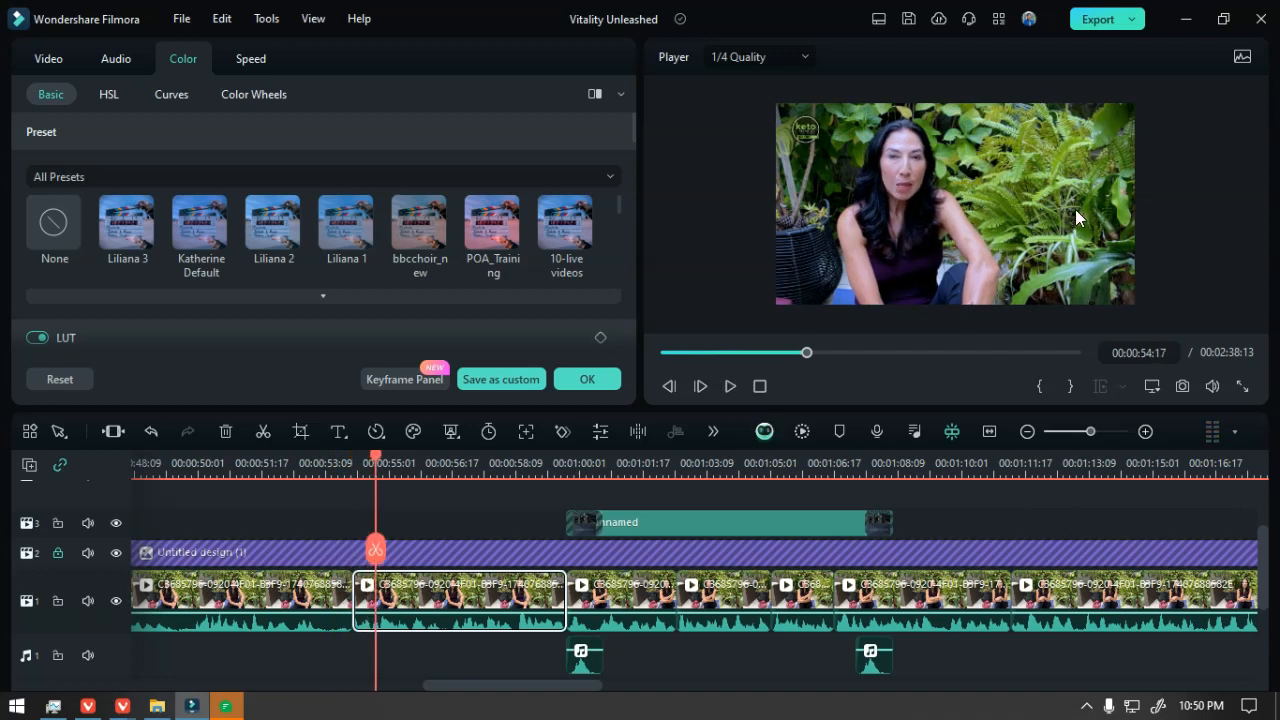
click(272, 462)
key(space)
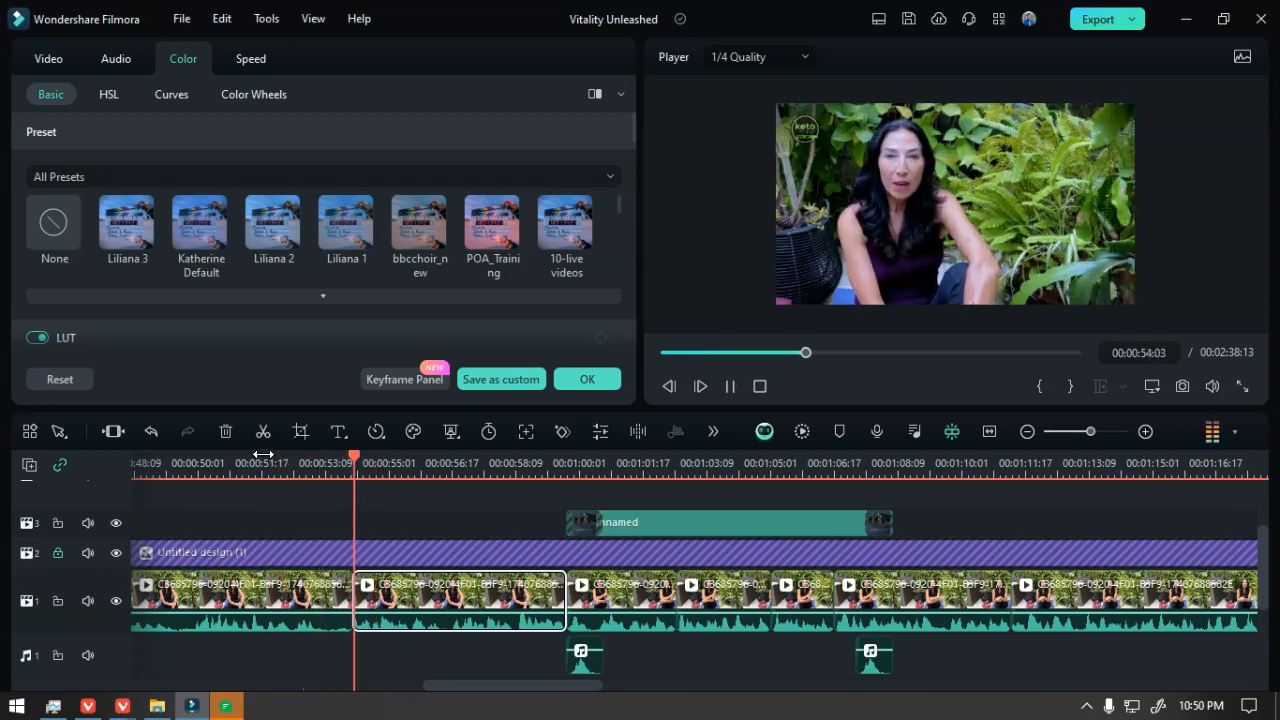
key(space)
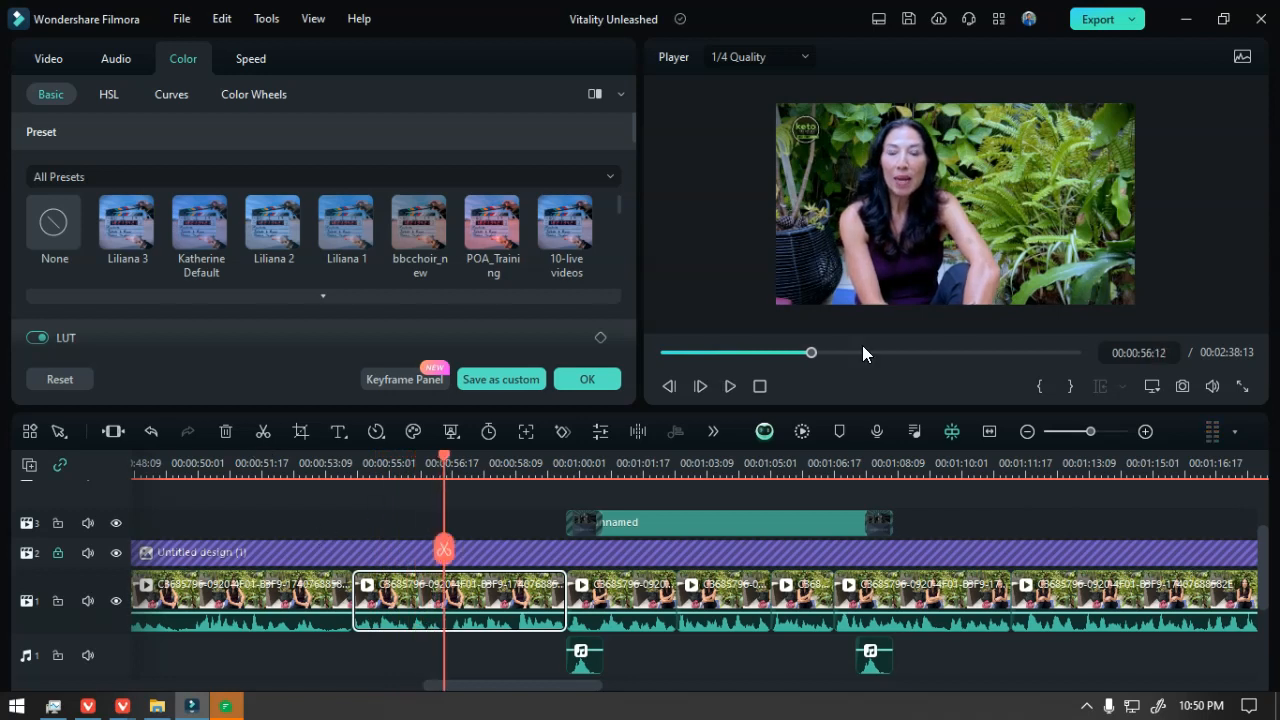
- Close the clip's colour settings and search the stock media videos for "joint pain"
click(593, 384)
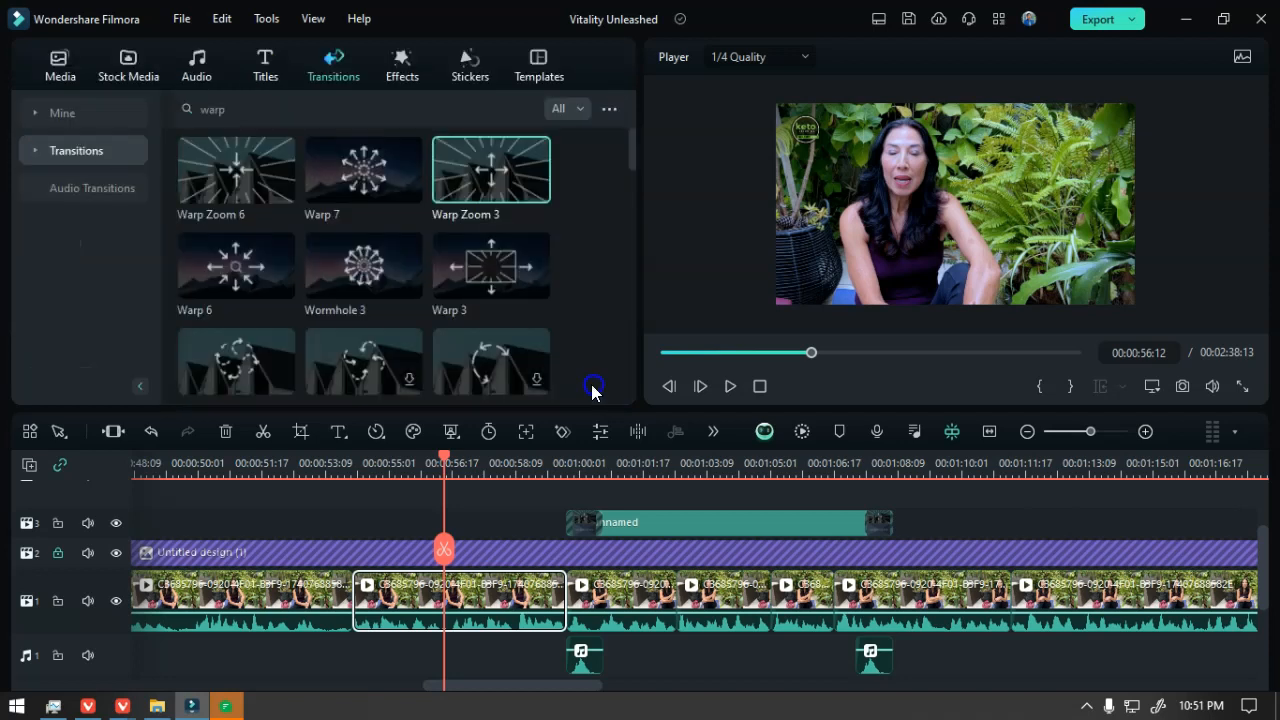
click(127, 63)
click(301, 107)
text(joi)
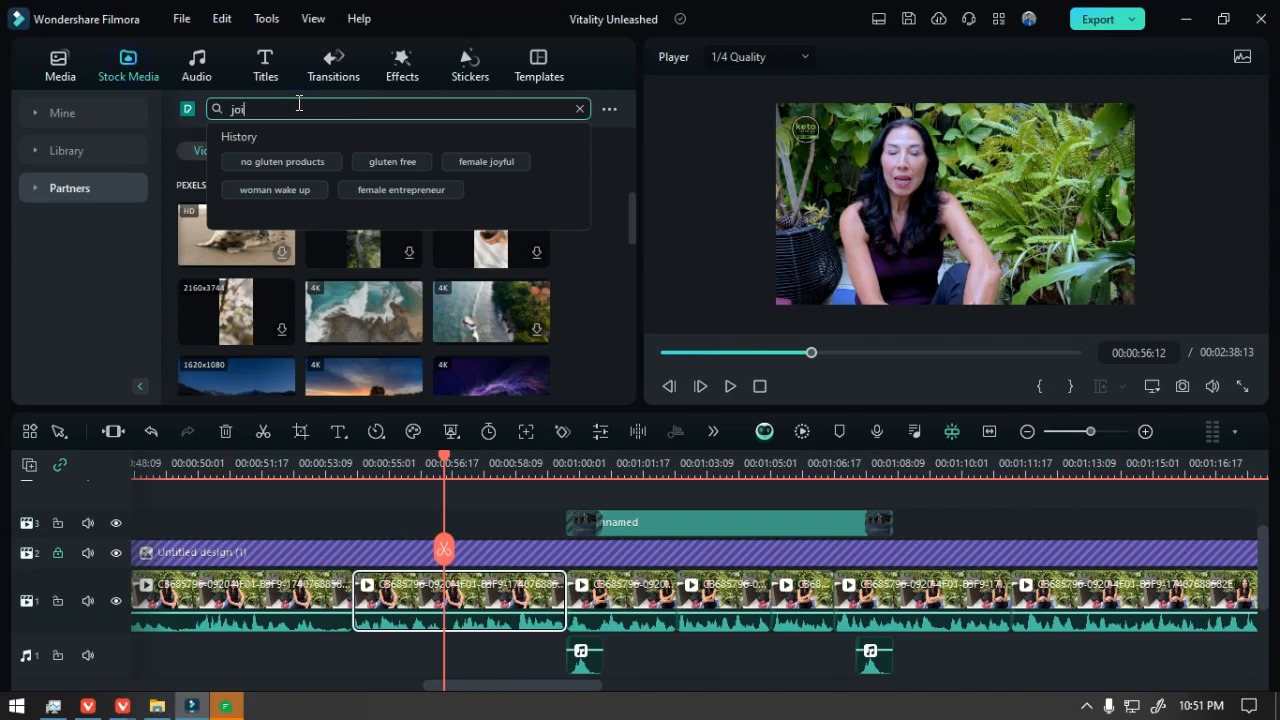
text(nt pain)
key(Return)
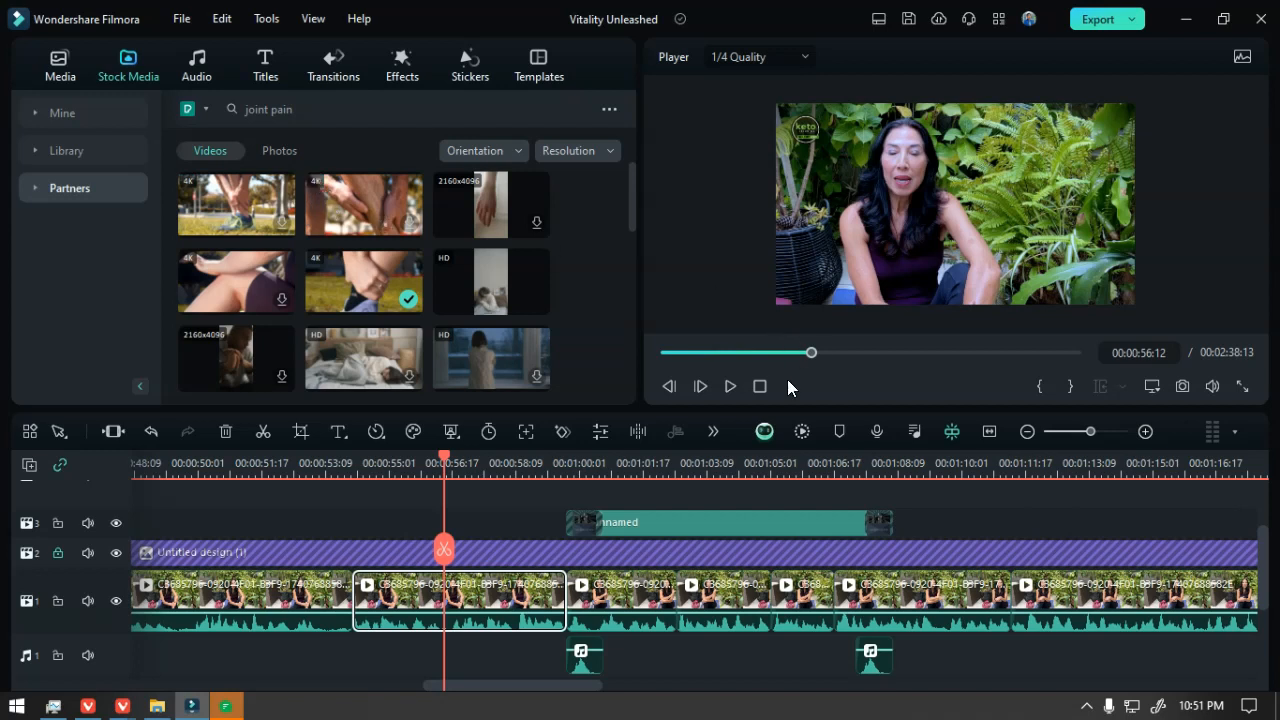
- Play repeatedly from about 00:00:56:12 into the supermarket stock clip to judge when it should come in
click(725, 389)
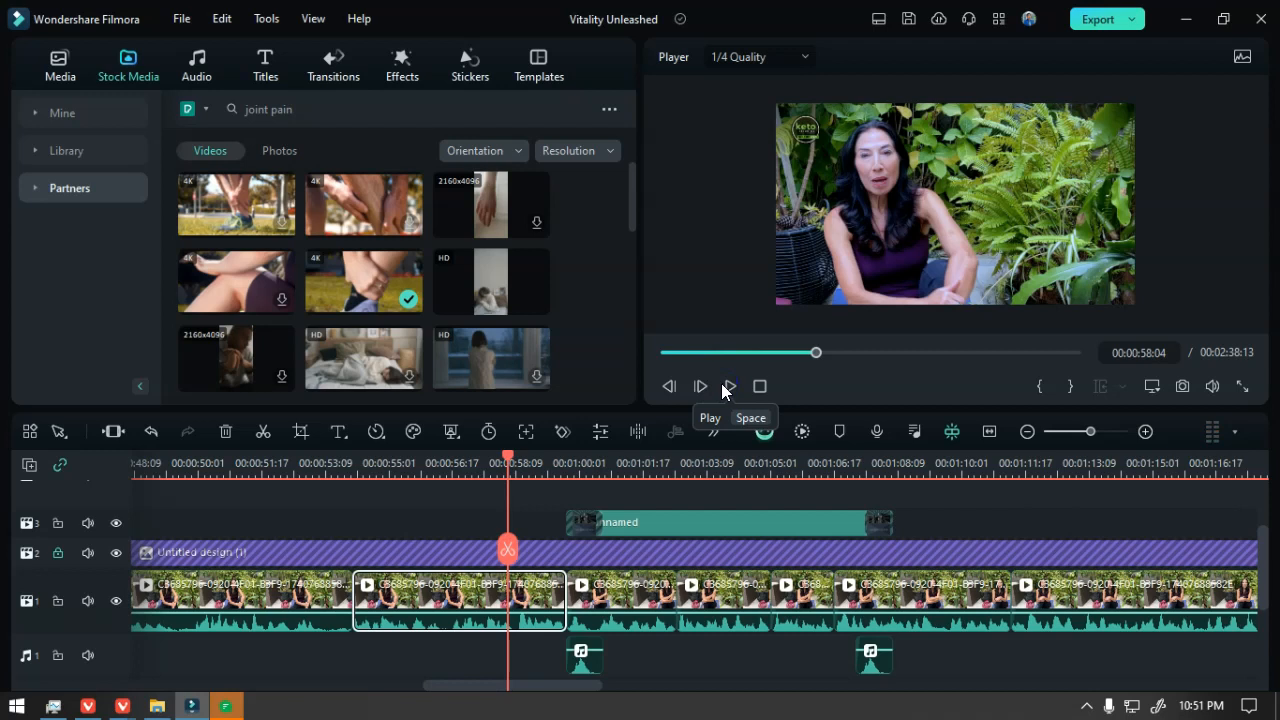
click(722, 389)
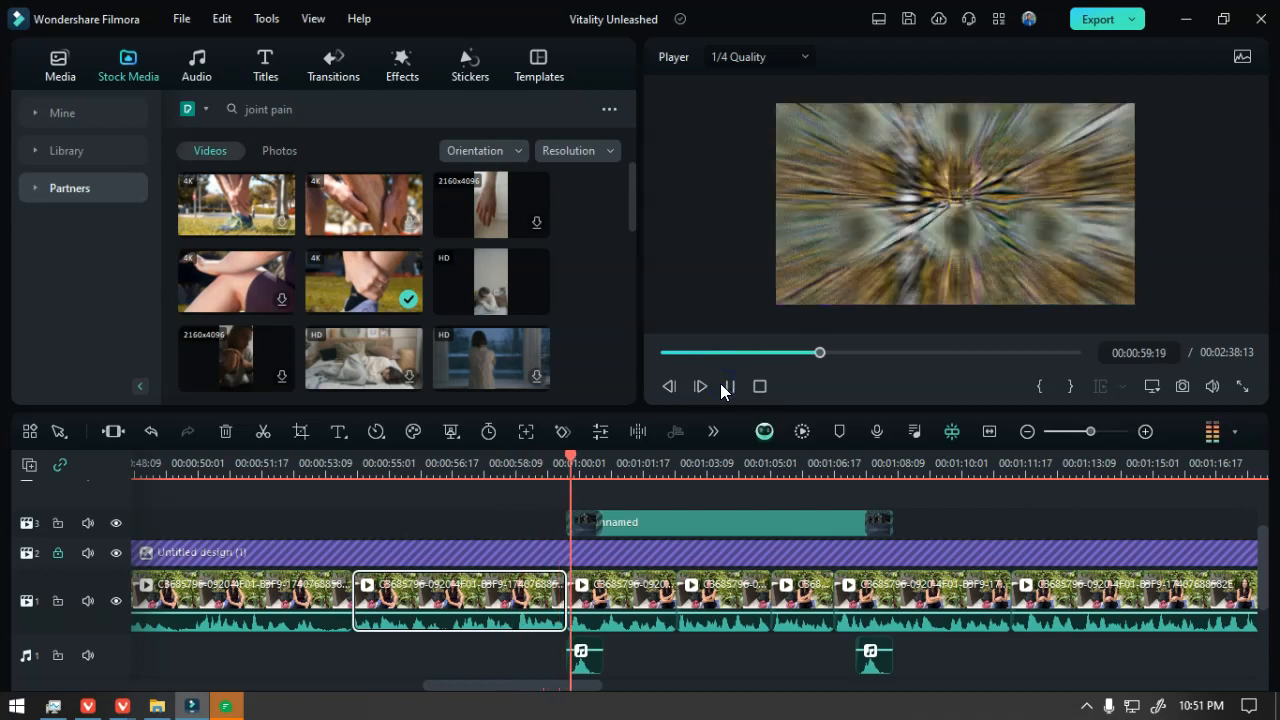
click(724, 388)
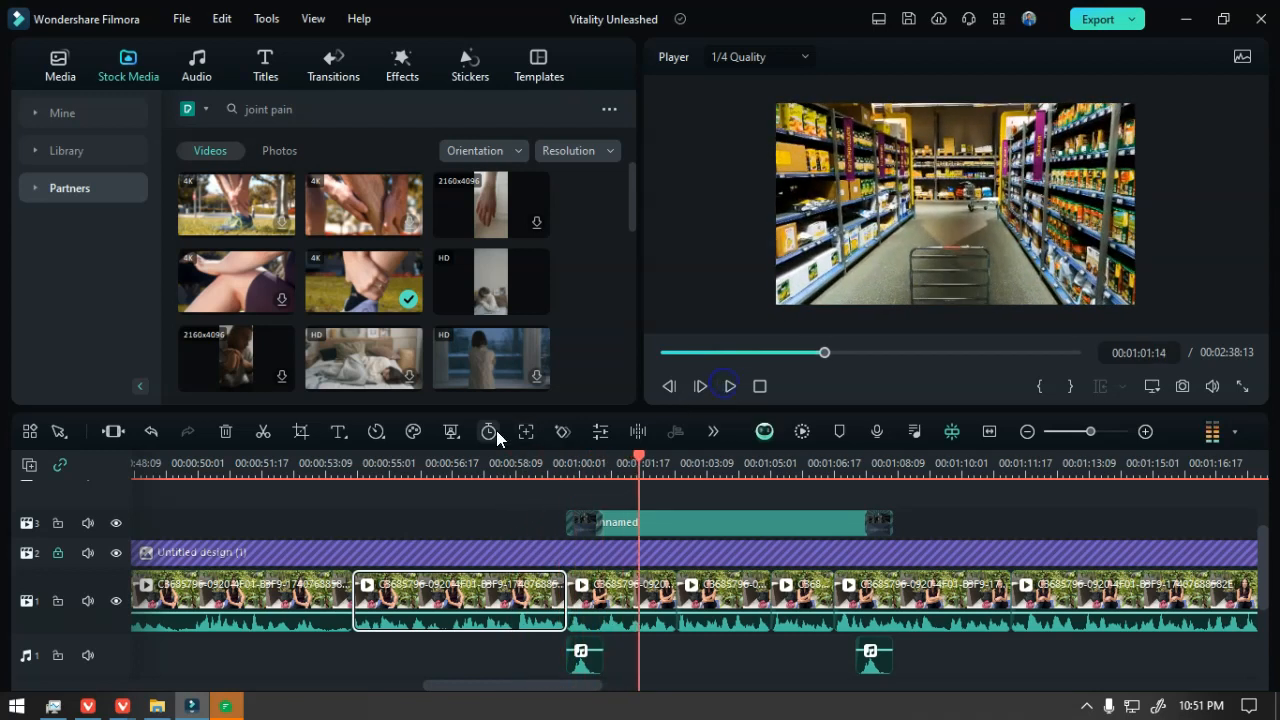
click(445, 462)
key(space)
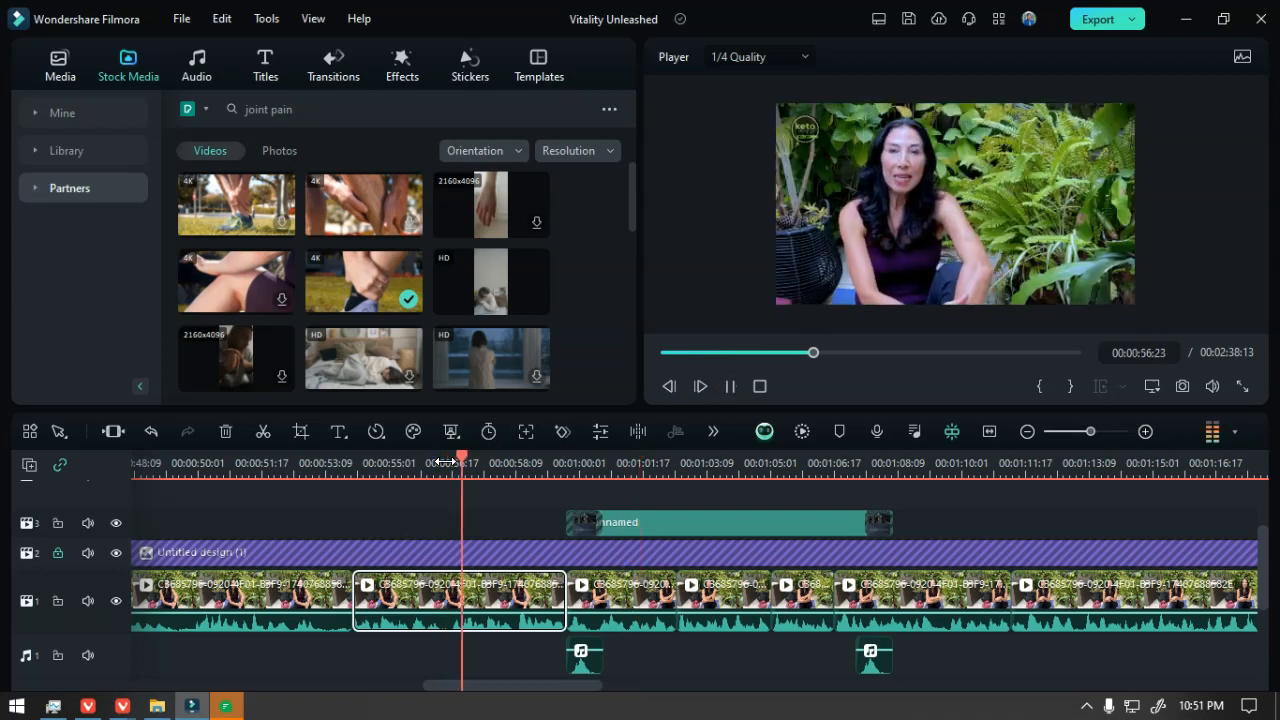
key(space)
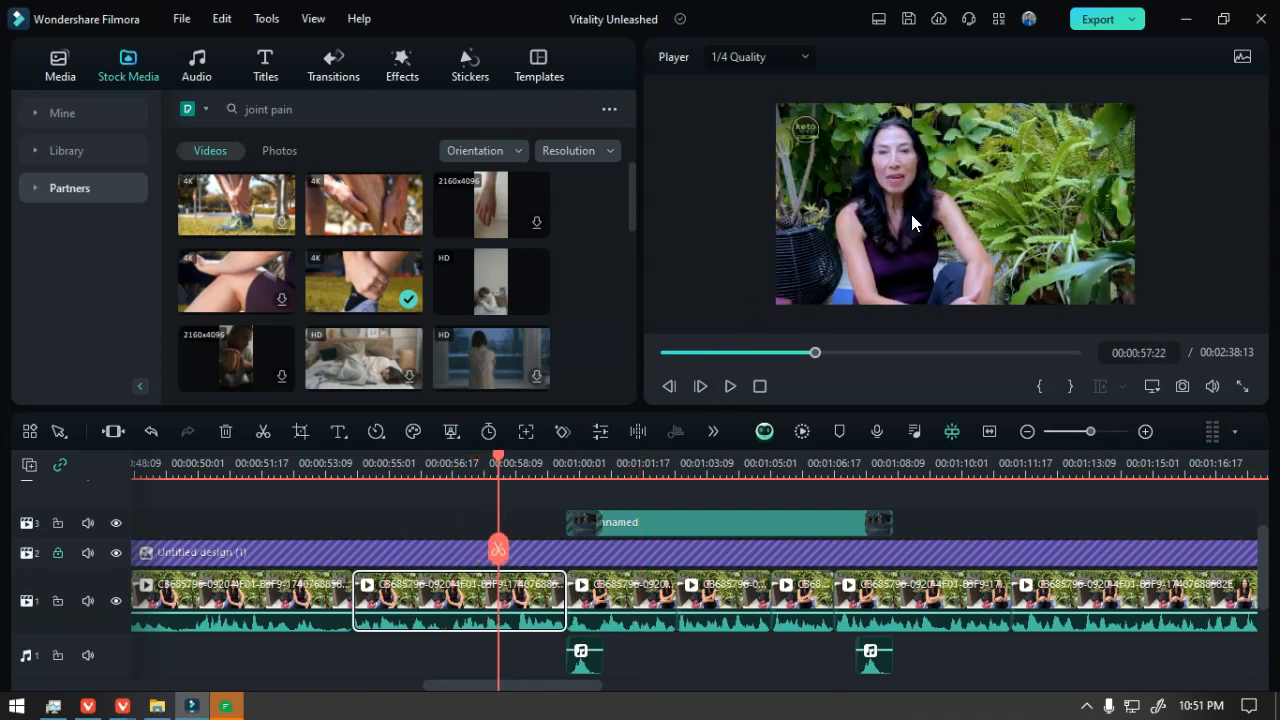
click(445, 464)
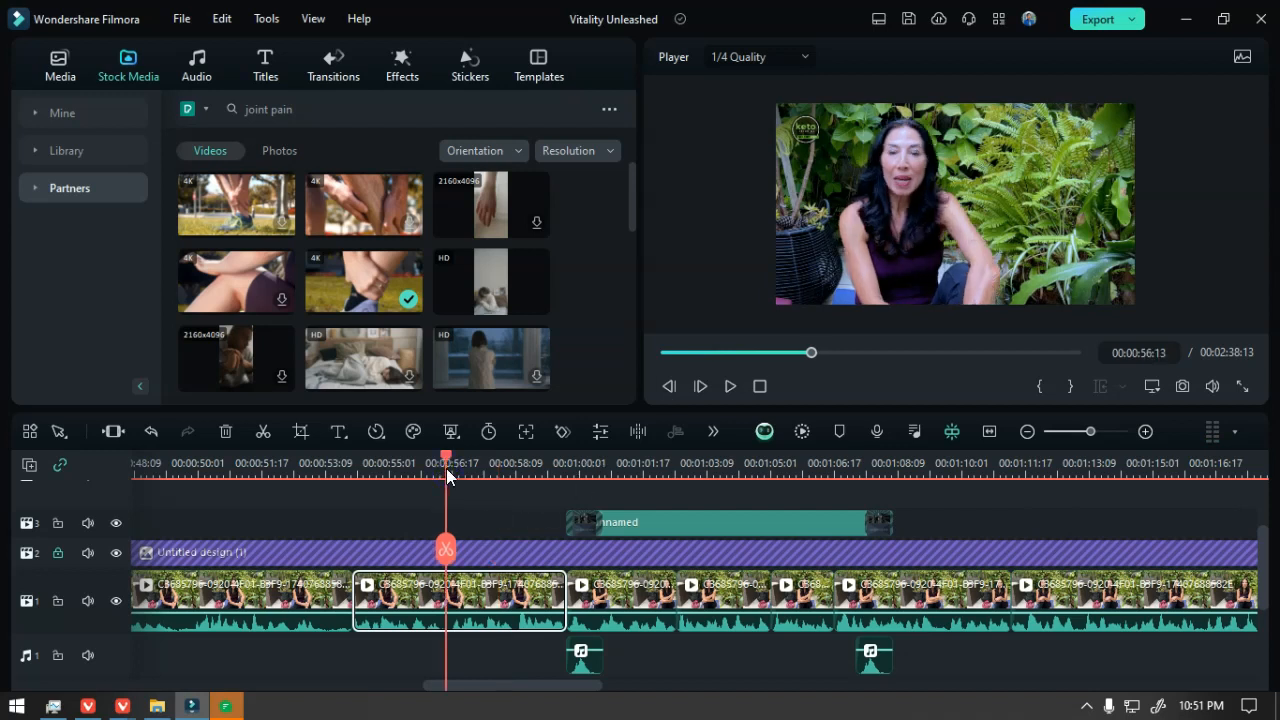
key(space)
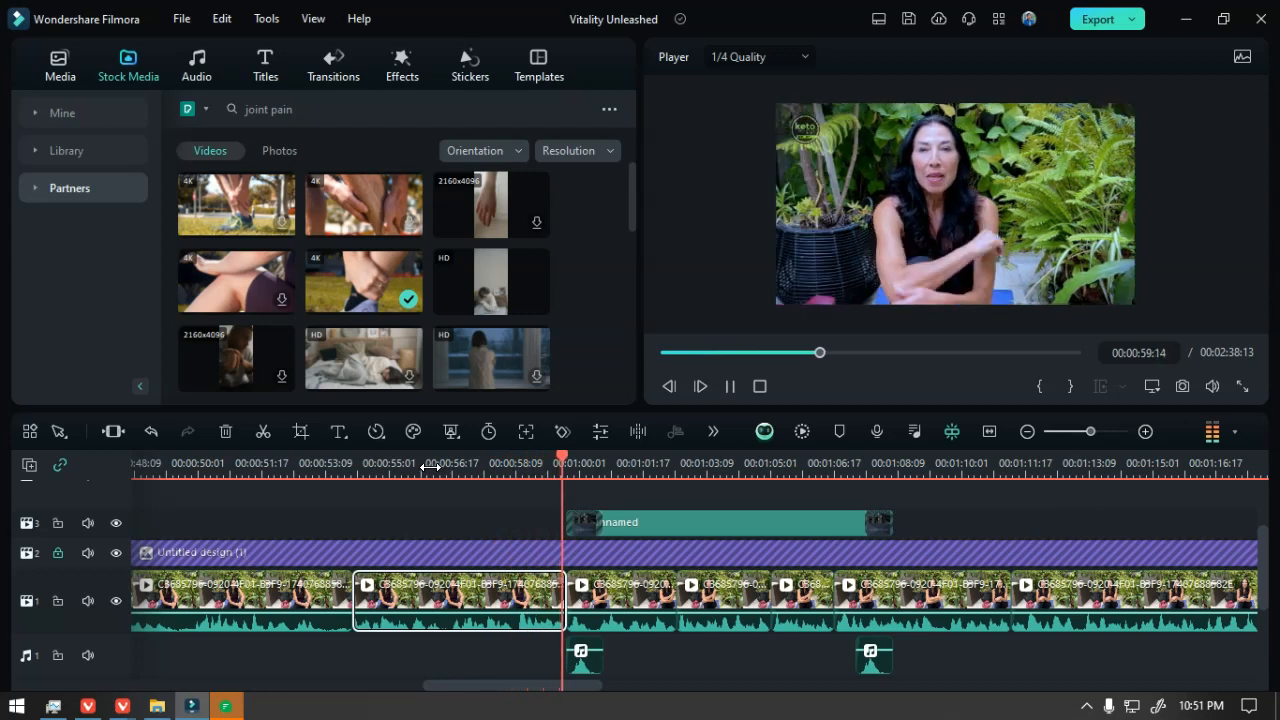
key(space)
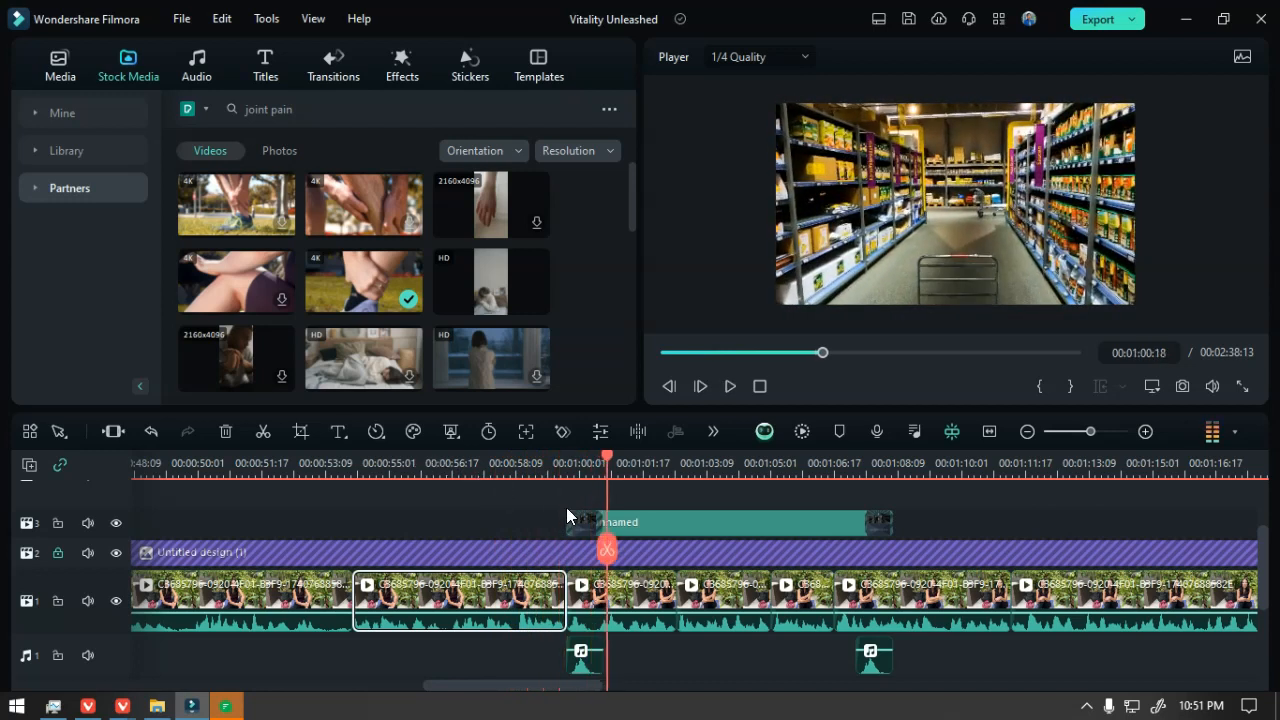
- Bring the start of the supermarket stock clip forward to about 00:00:59:05 and align its whoosh sound effect with the new start
drag(561, 477, 577, 549)
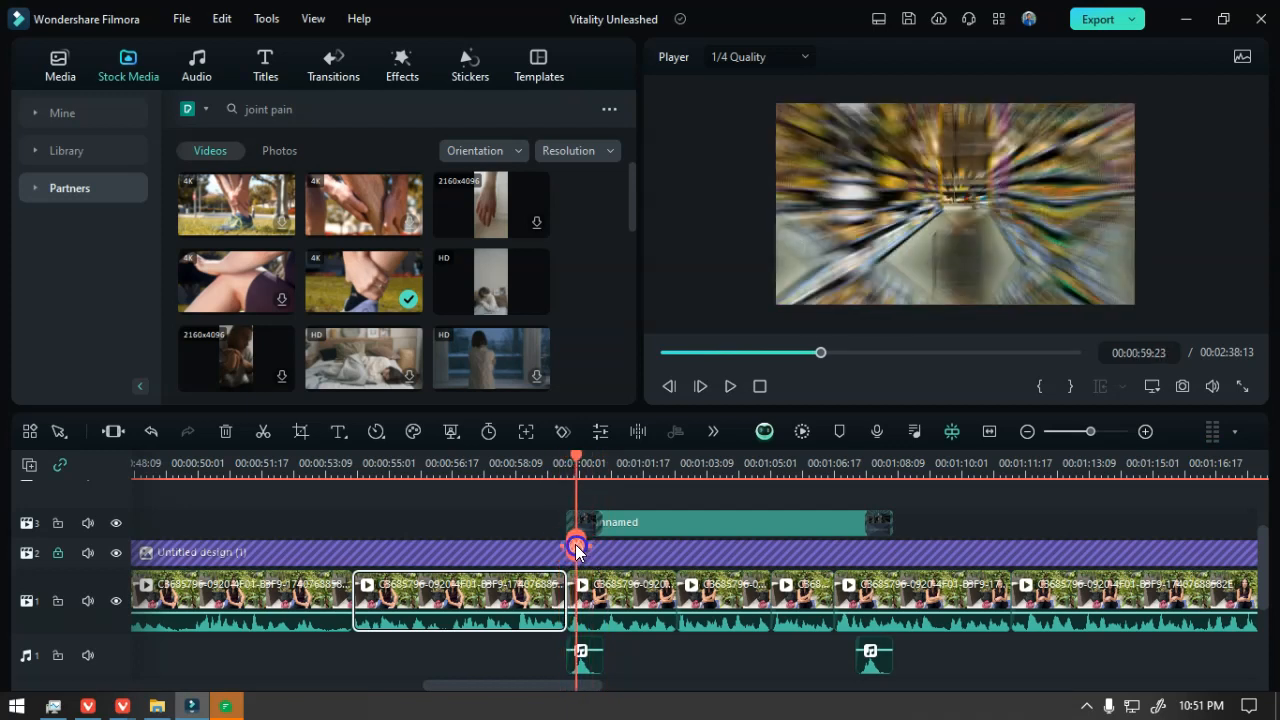
scroll(583, 580, up, 1)
scroll(583, 585, up, 3)
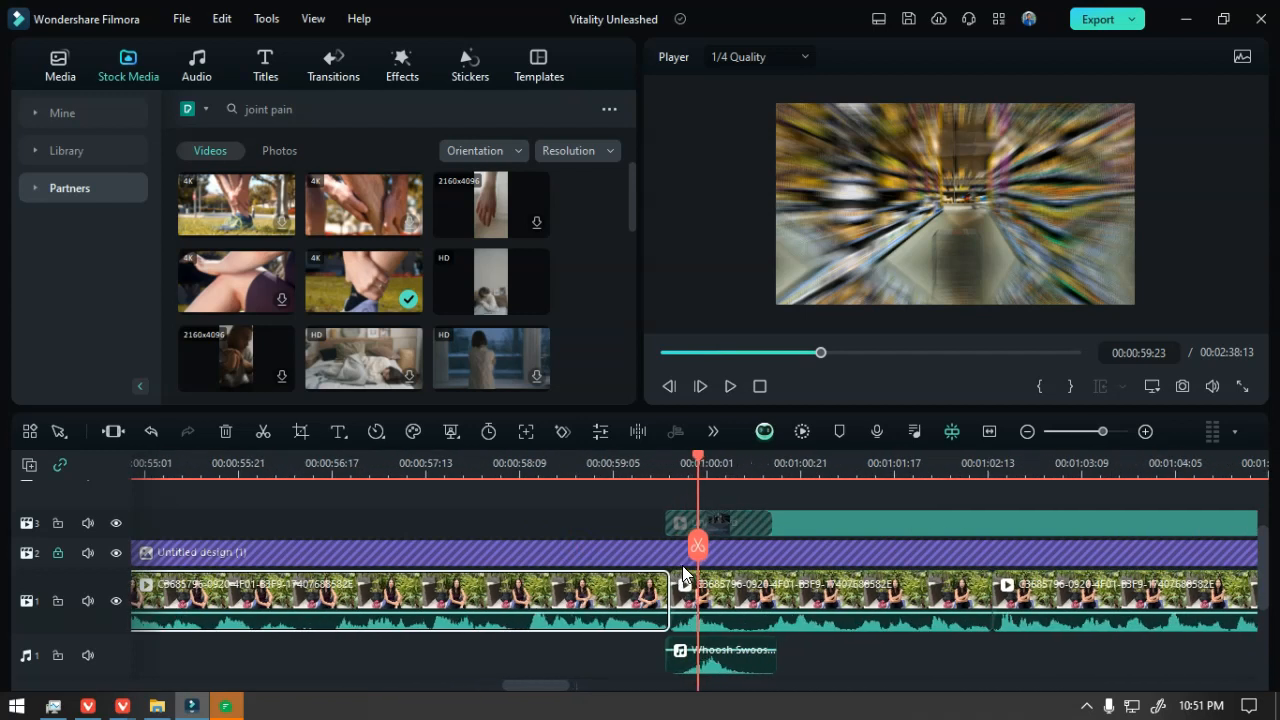
click(783, 528)
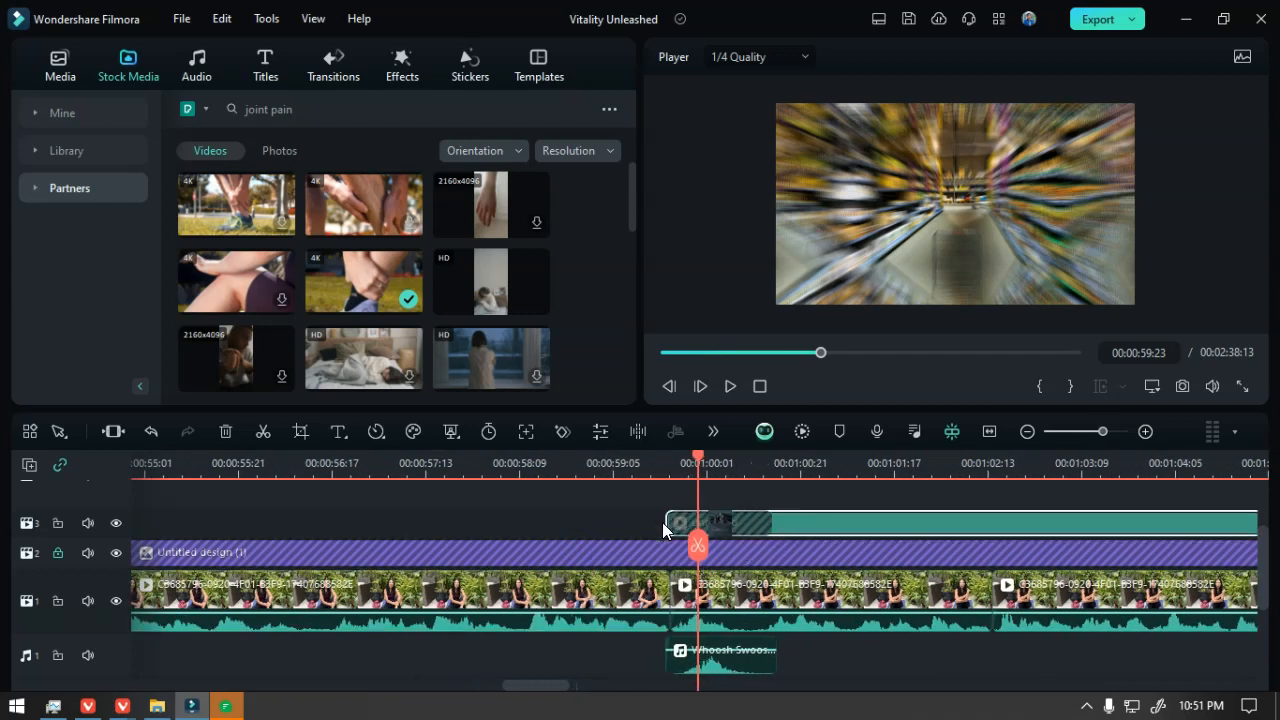
drag(662, 522, 575, 524)
drag(809, 522, 742, 524)
drag(762, 673, 614, 552)
scroll(742, 578, up, 2)
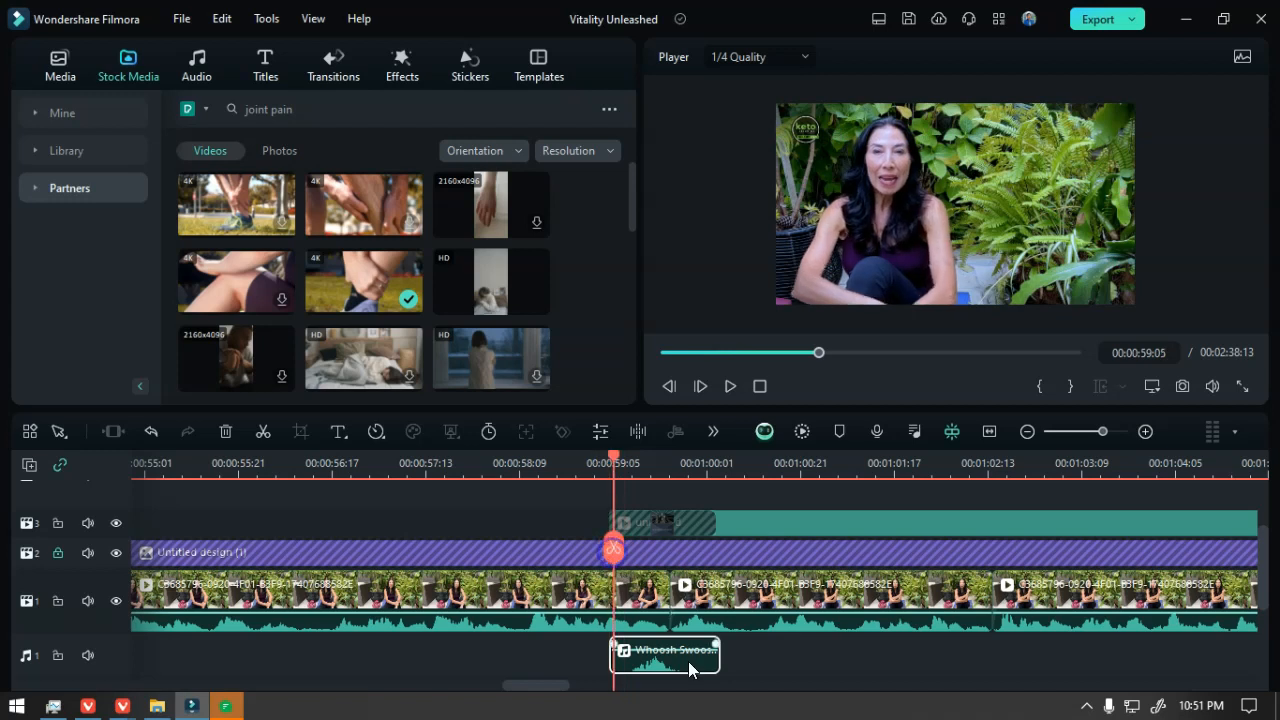
- Move the whoosh sound effect slightly earlier so it starts just before the supermarket stock clip, and play back the transition
mouse_move(684, 668)
mouse_down()
mouse_move(633, 668)
mouse_move(660, 668)
mouse_up()
key(space)
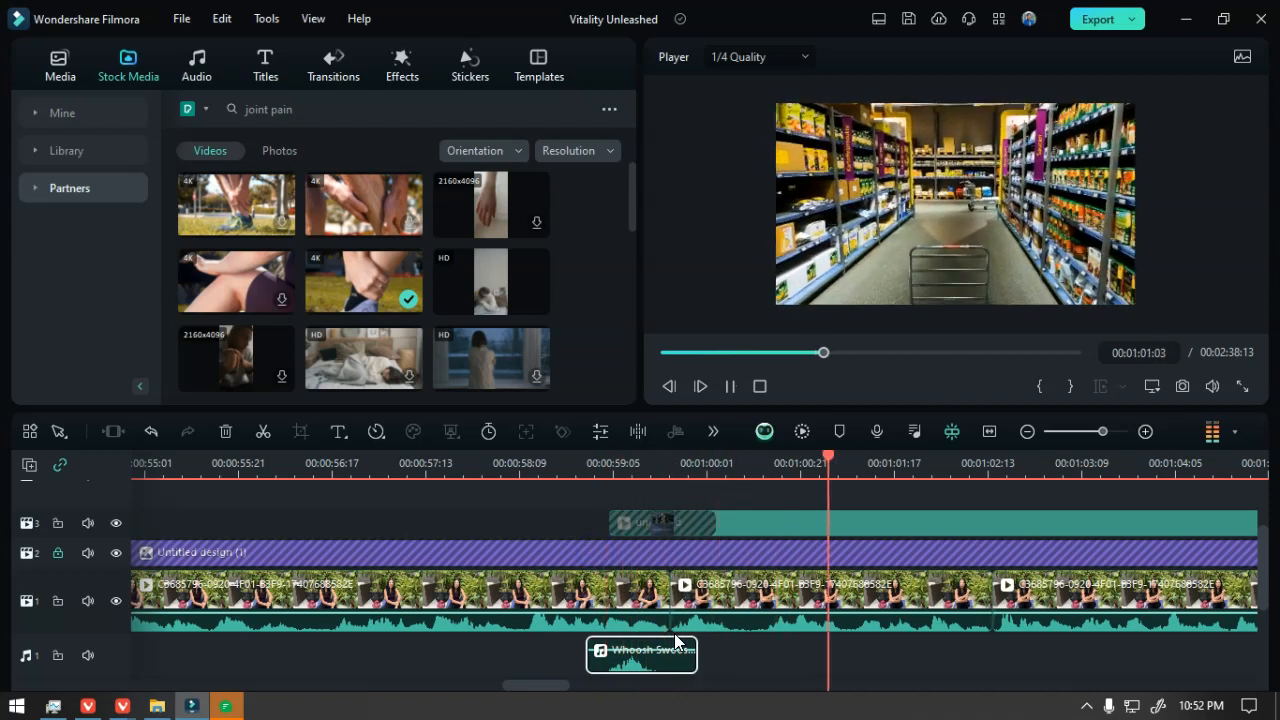
scroll(620, 598, down, 2)
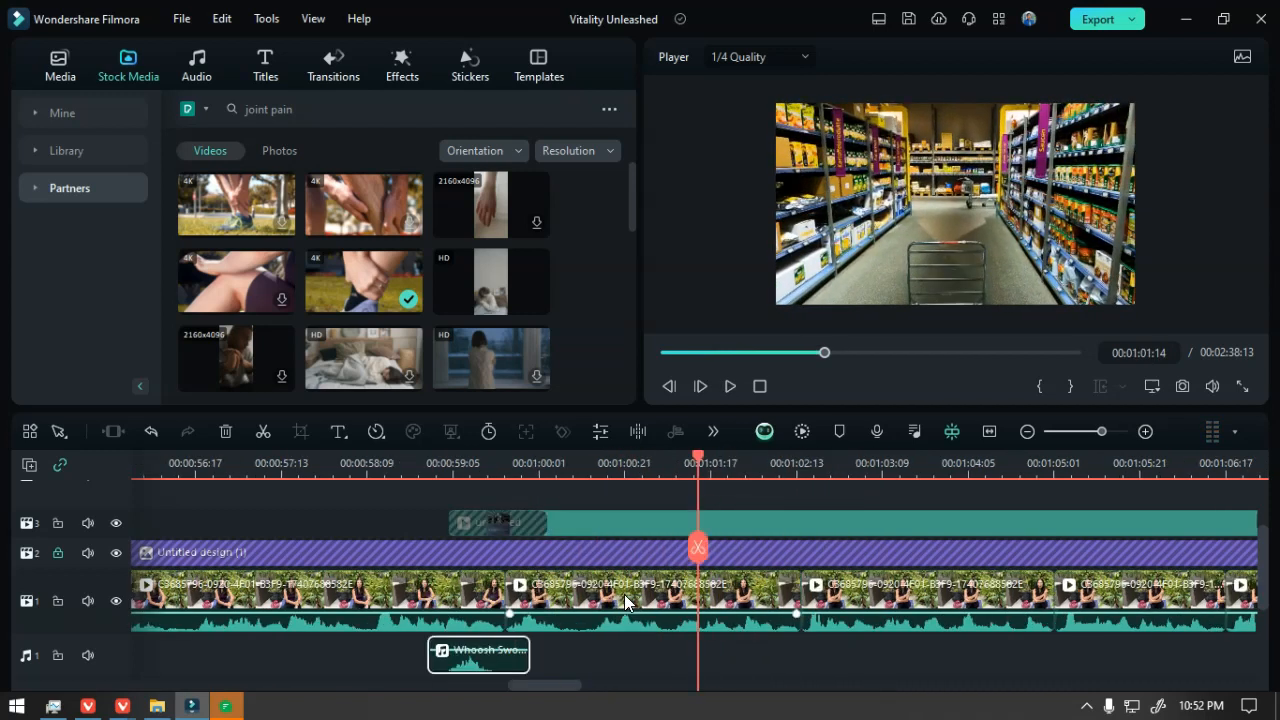
- Play from about 00:00:53:11 into the supermarket stock clip to check its entry and the whoosh timing
click(358, 463)
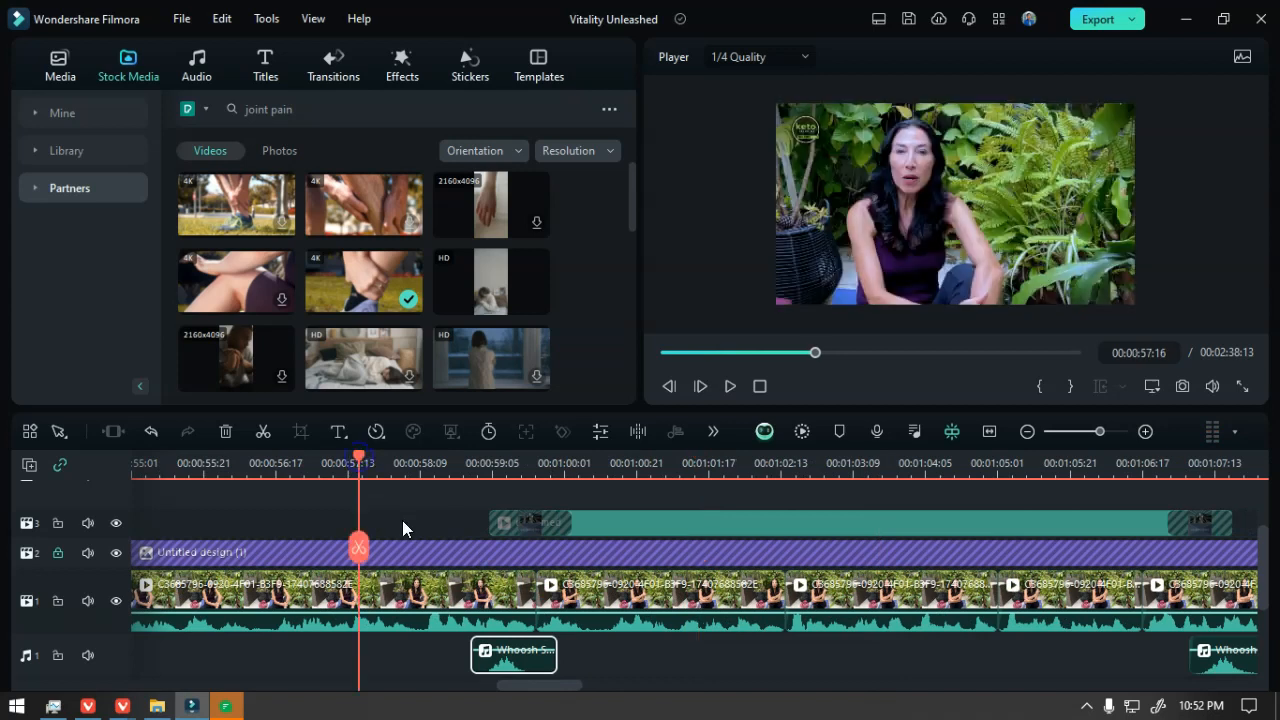
scroll(447, 554, down, 3)
click(502, 466)
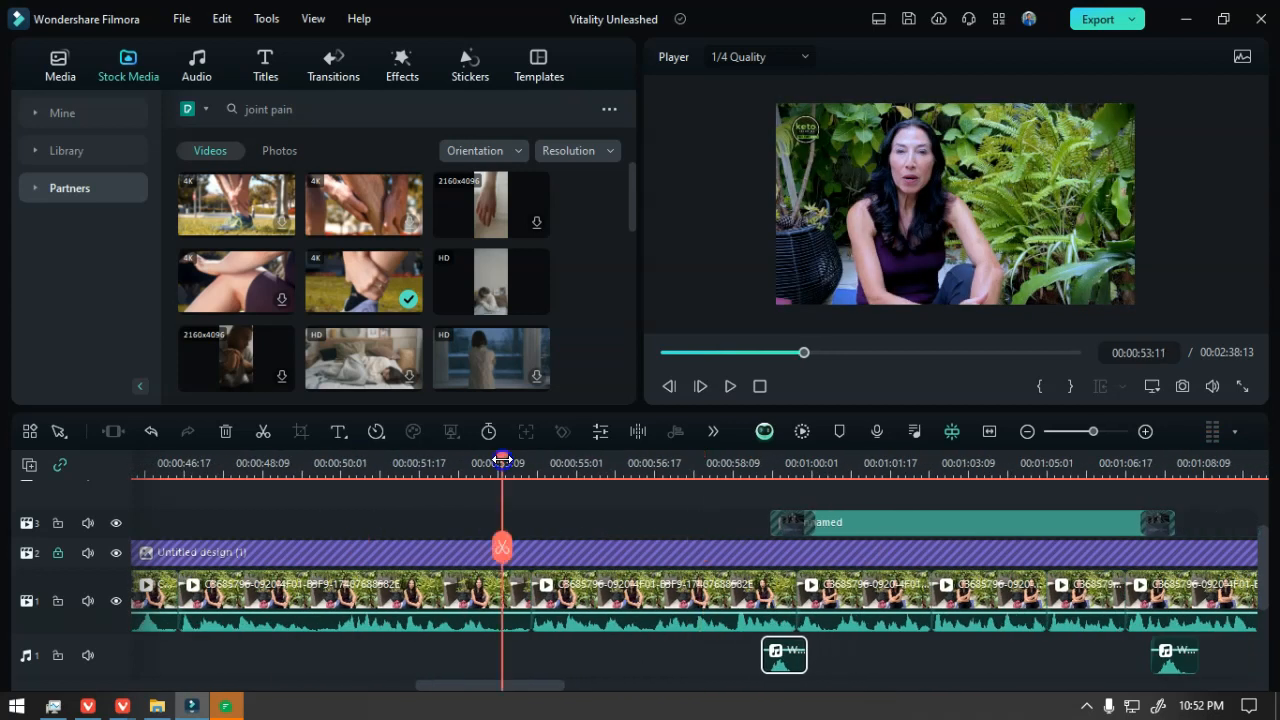
key(space)
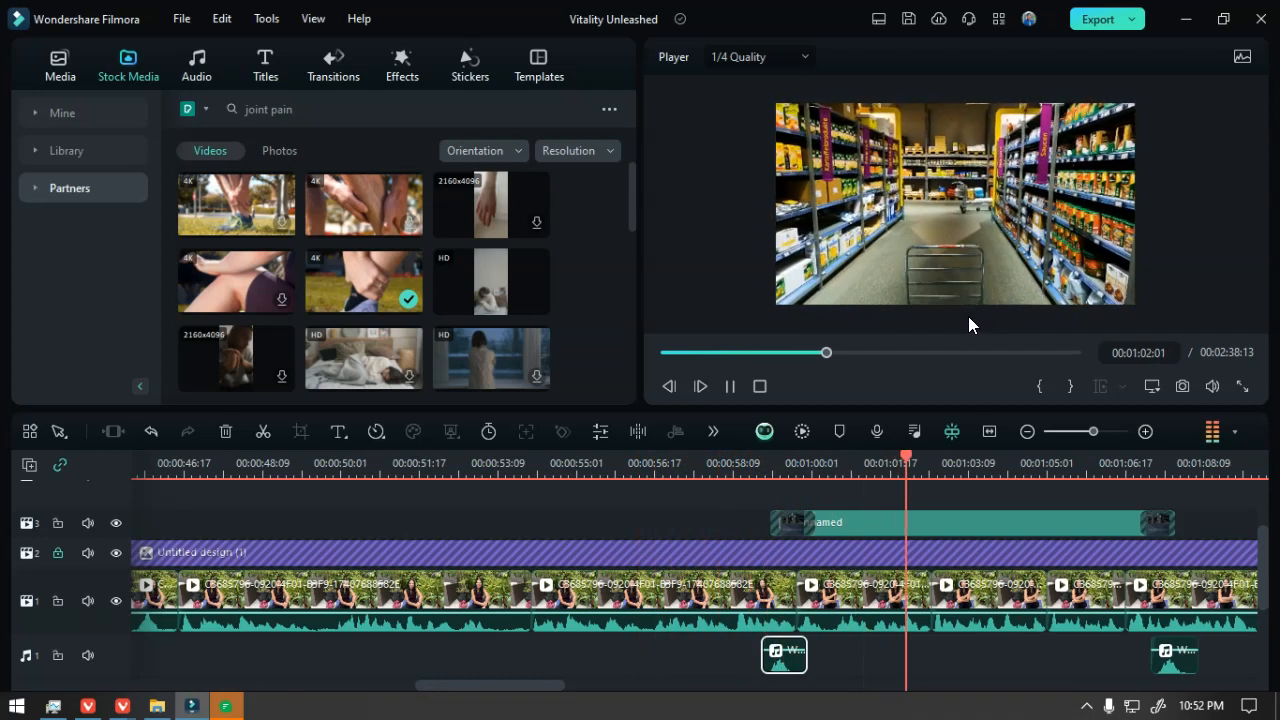
scroll(897, 496, down, 3)
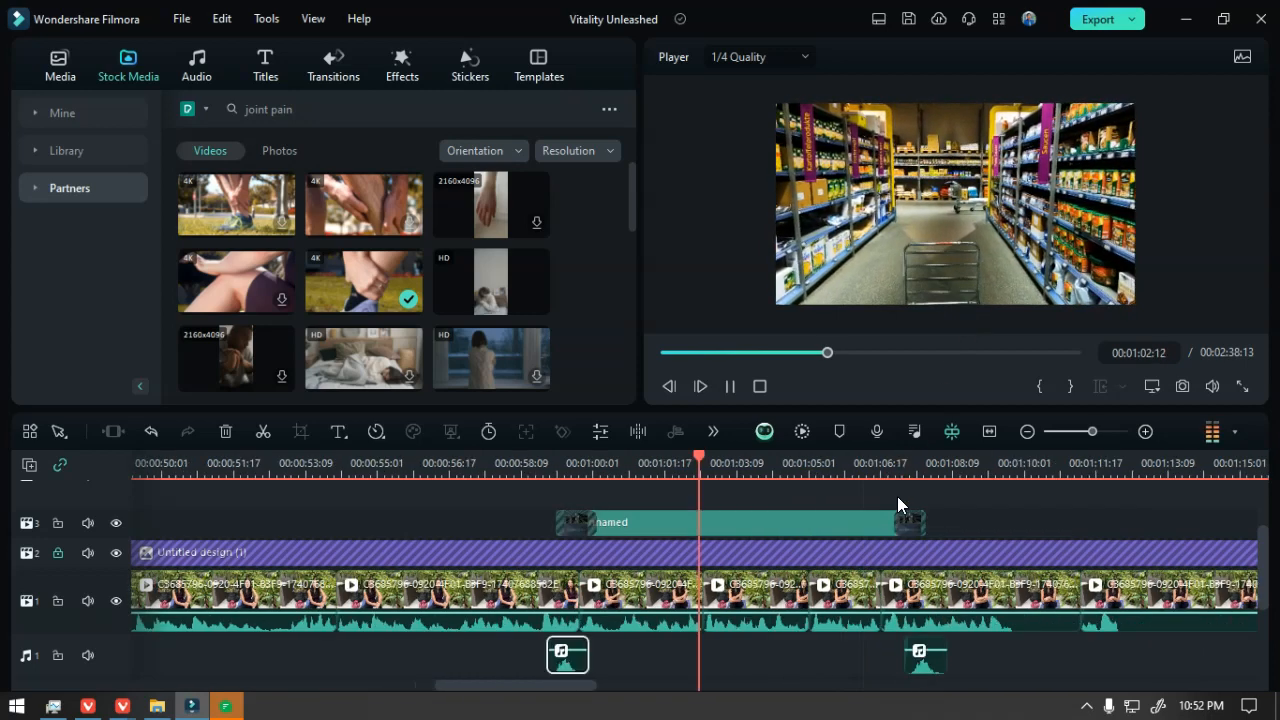
key(space)
- Place the playhead at about 00:01:07:02, near the end of the supermarket stock clip, and select that clip
click(851, 465)
scroll(885, 600, up, 1)
scroll(883, 600, up, 1)
click(666, 523)
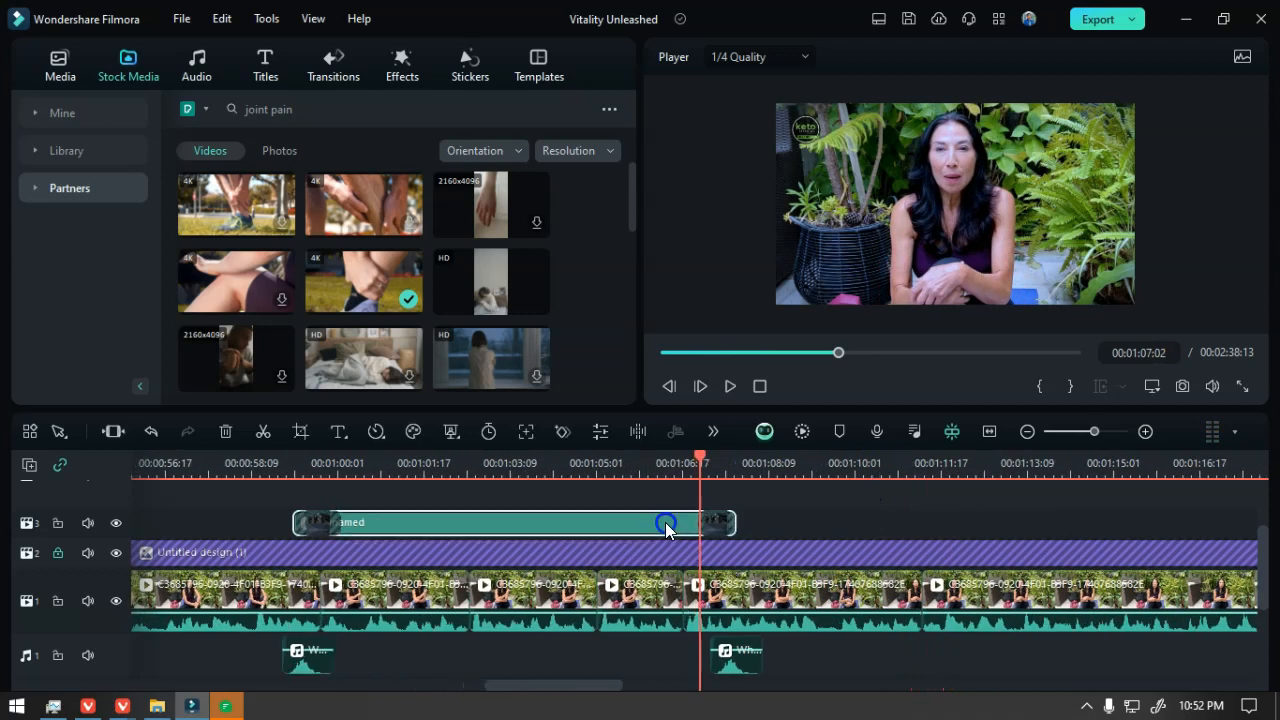
- Move the Whoosh Swoosh 08 sound effect earlier so it ends together with the stock clip's closing transition
scroll(731, 689, left, 3)
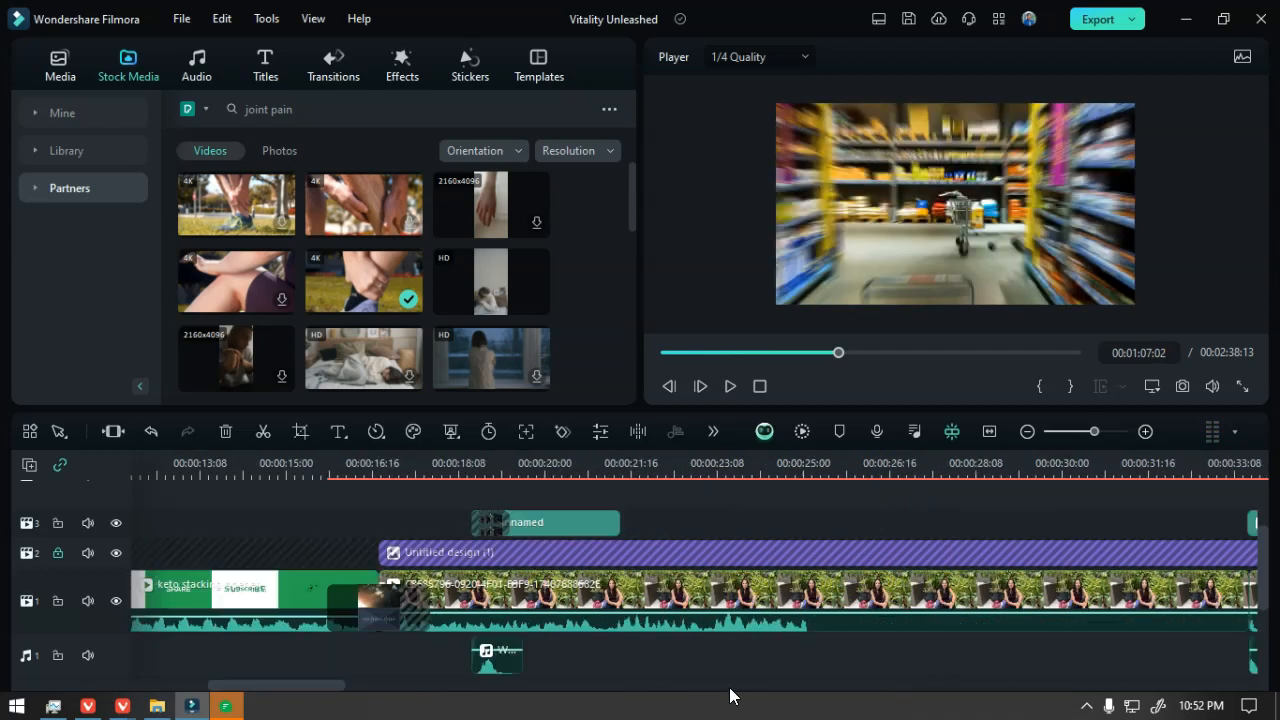
scroll(540, 648, up, 1)
scroll(712, 645, up, 2)
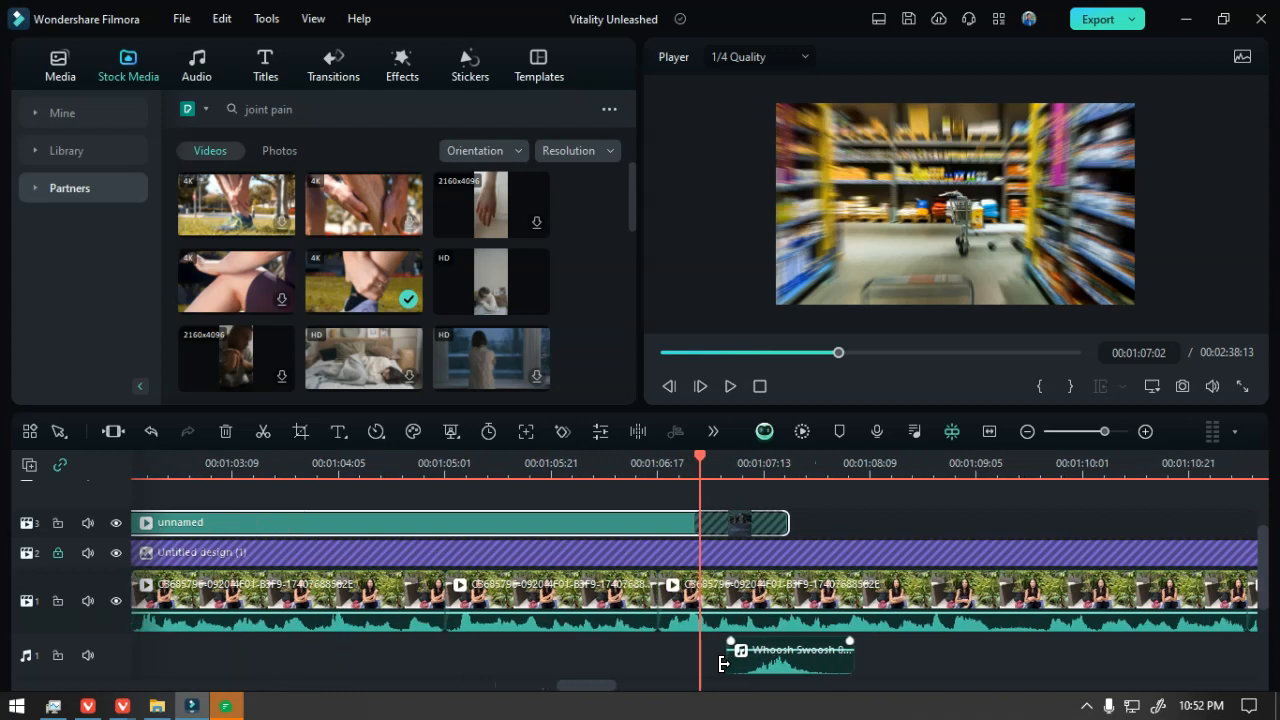
drag(788, 667, 728, 525)
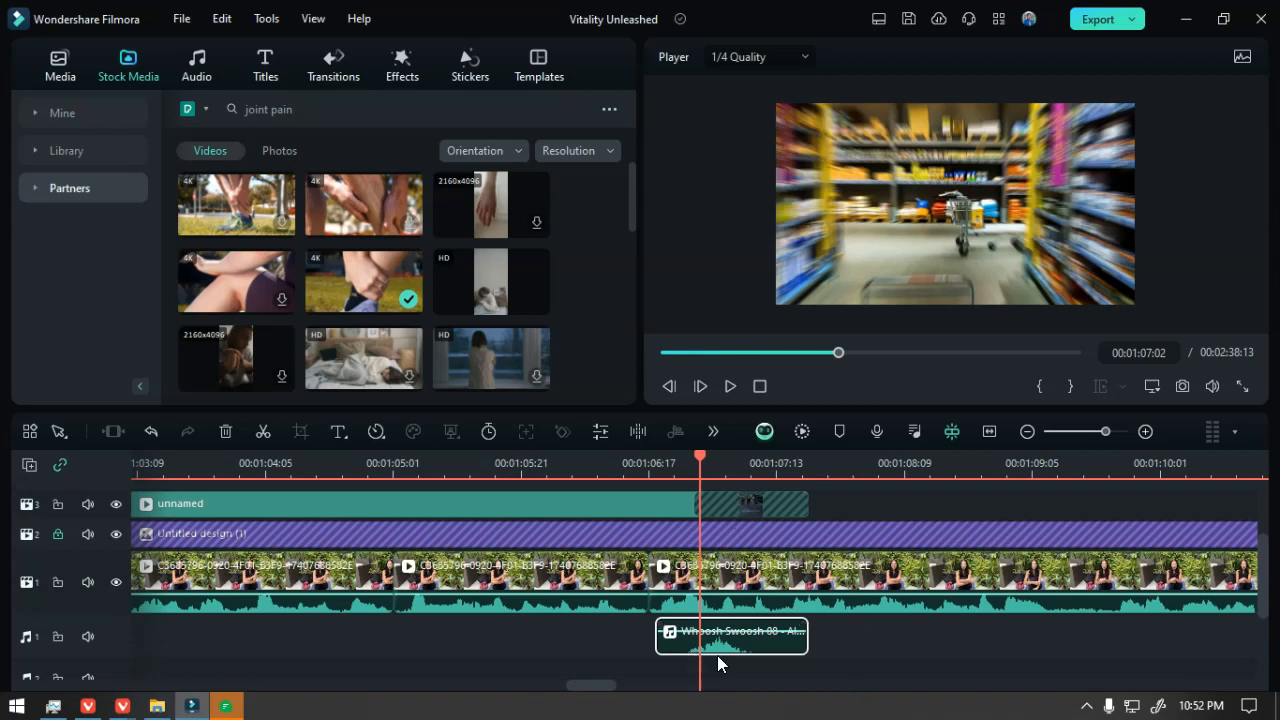
drag(732, 650, 748, 641)
- Play the section around the stock clip's closing transition to check the whoosh timing, and save the project
click(660, 470)
drag(660, 476, 619, 456)
key(space)
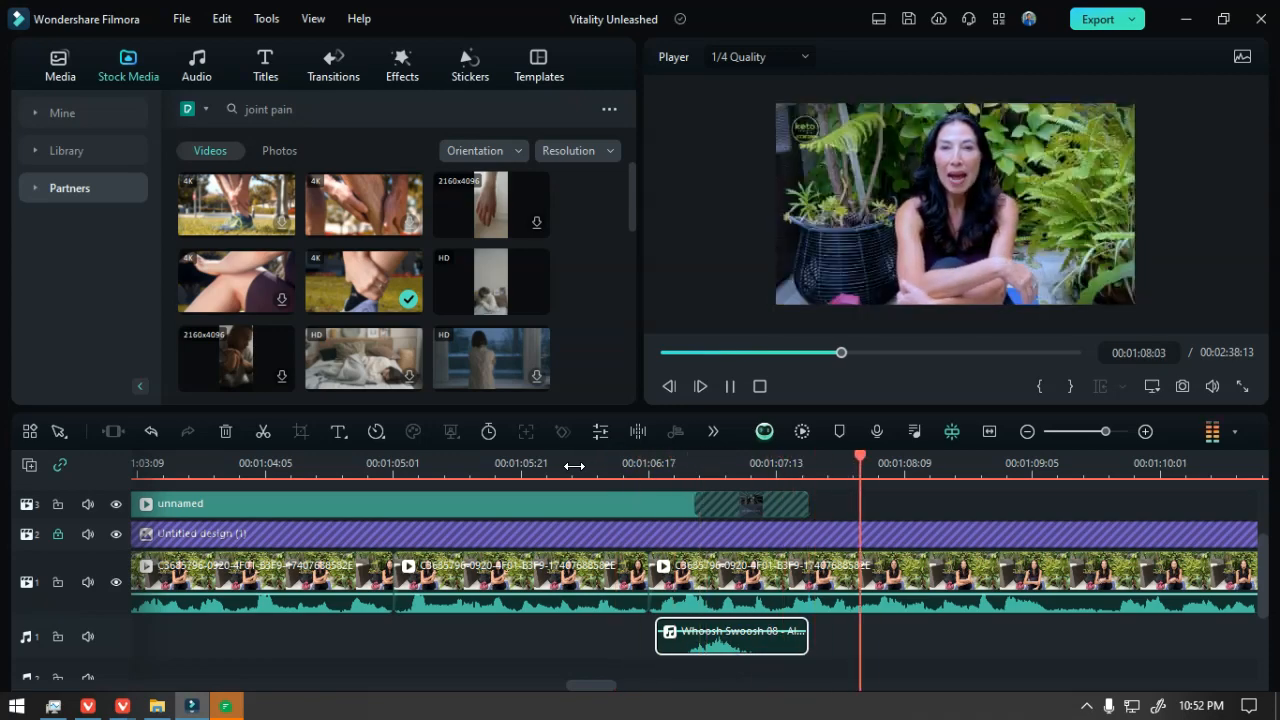
key(ctrl+s)
key(space)
- Review the whole timeline, checking the preview at several overlay clips and near the end of the video
scroll(635, 527, down, 3)
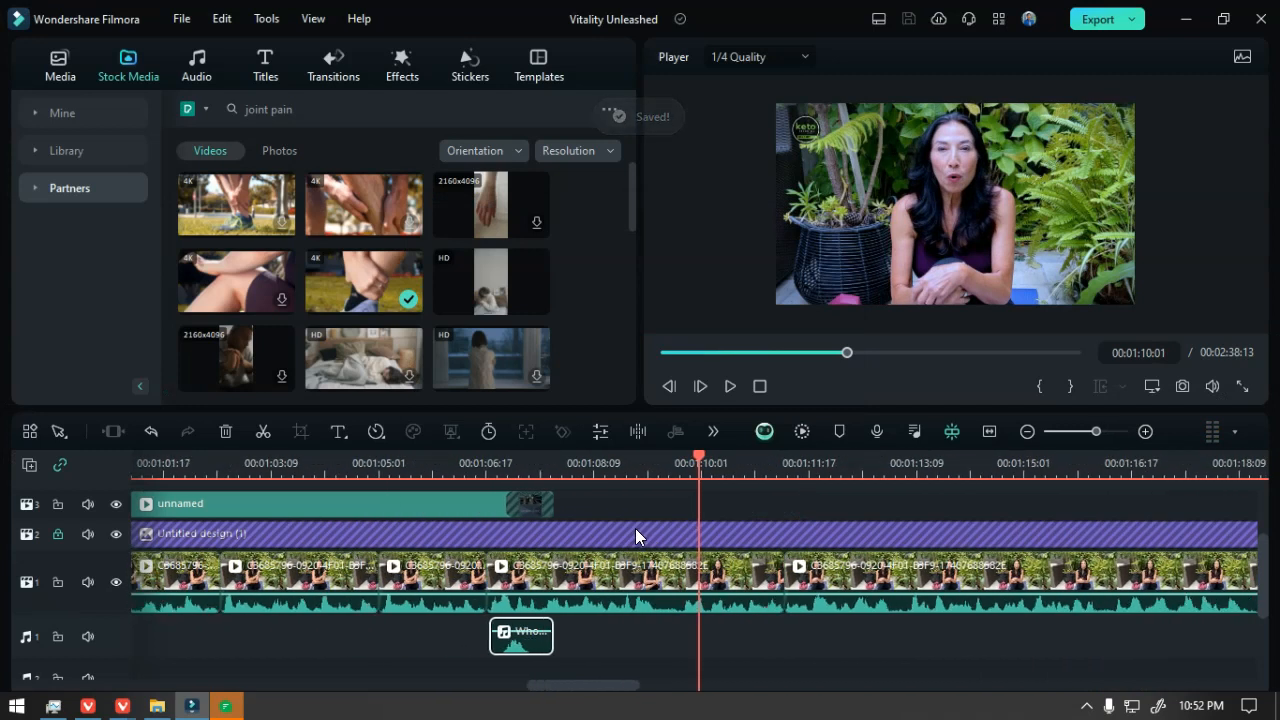
scroll(635, 528, down, 4)
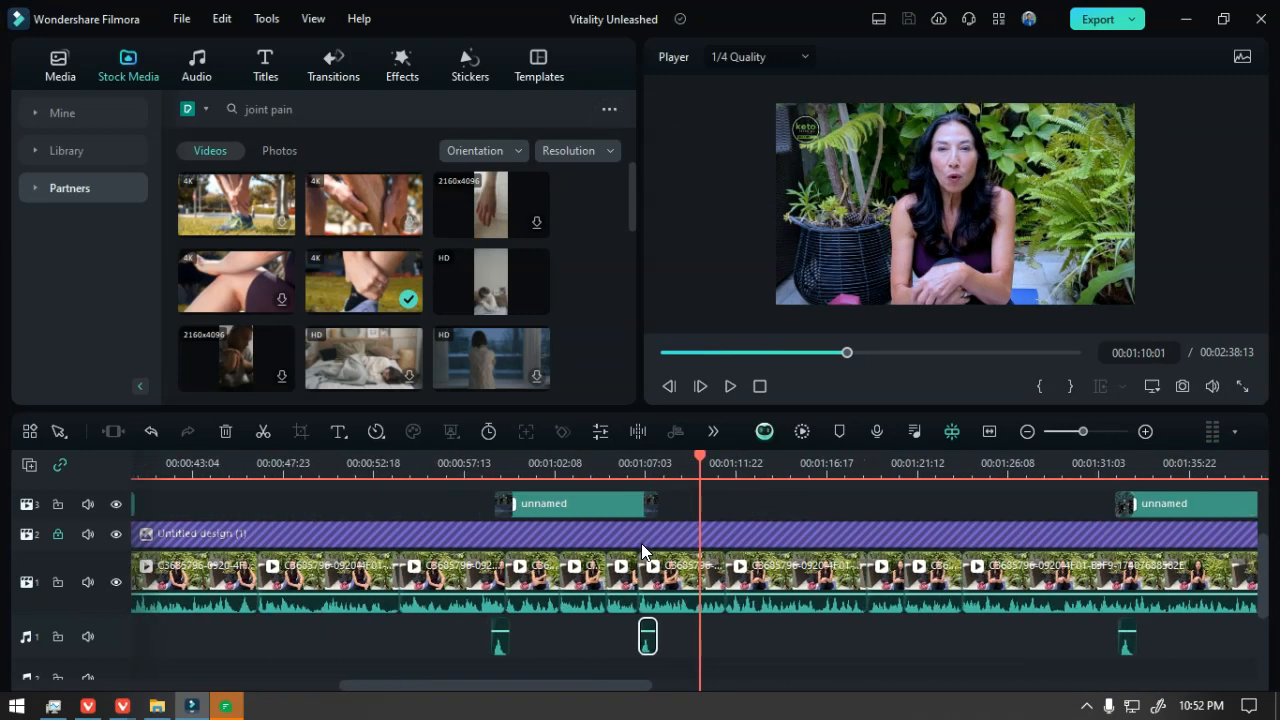
scroll(641, 543, down, 2)
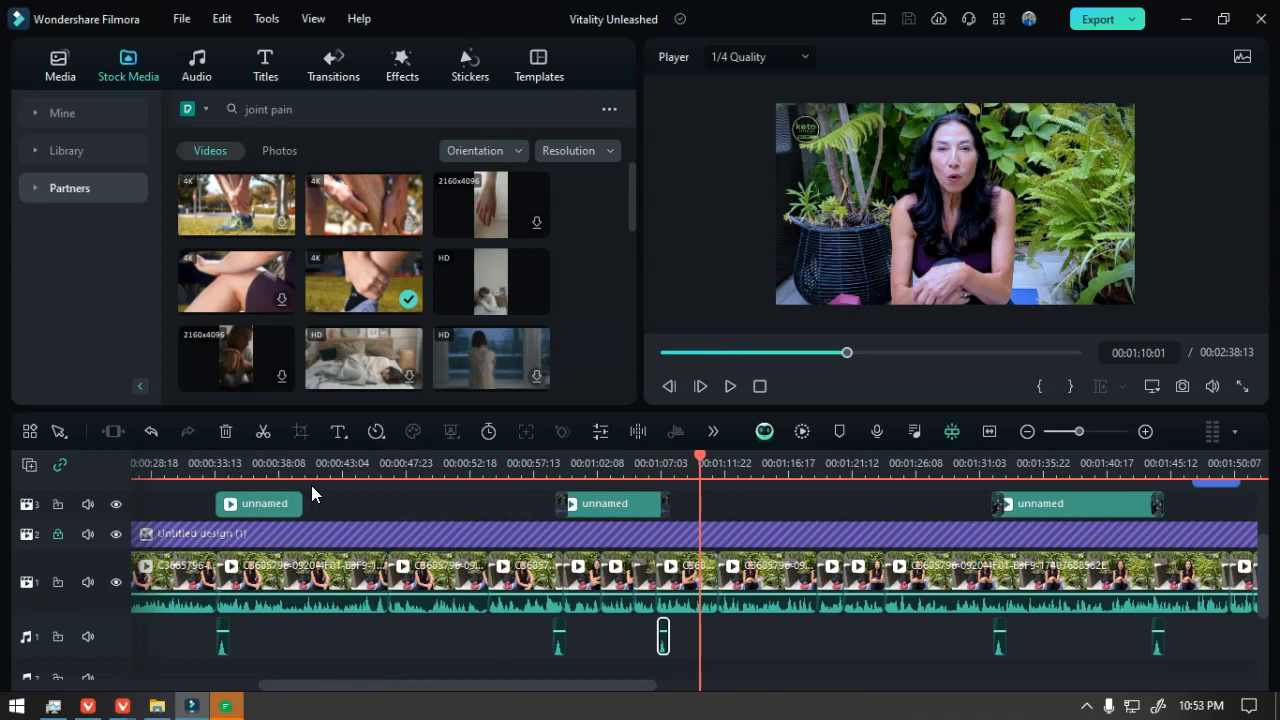
click(676, 583)
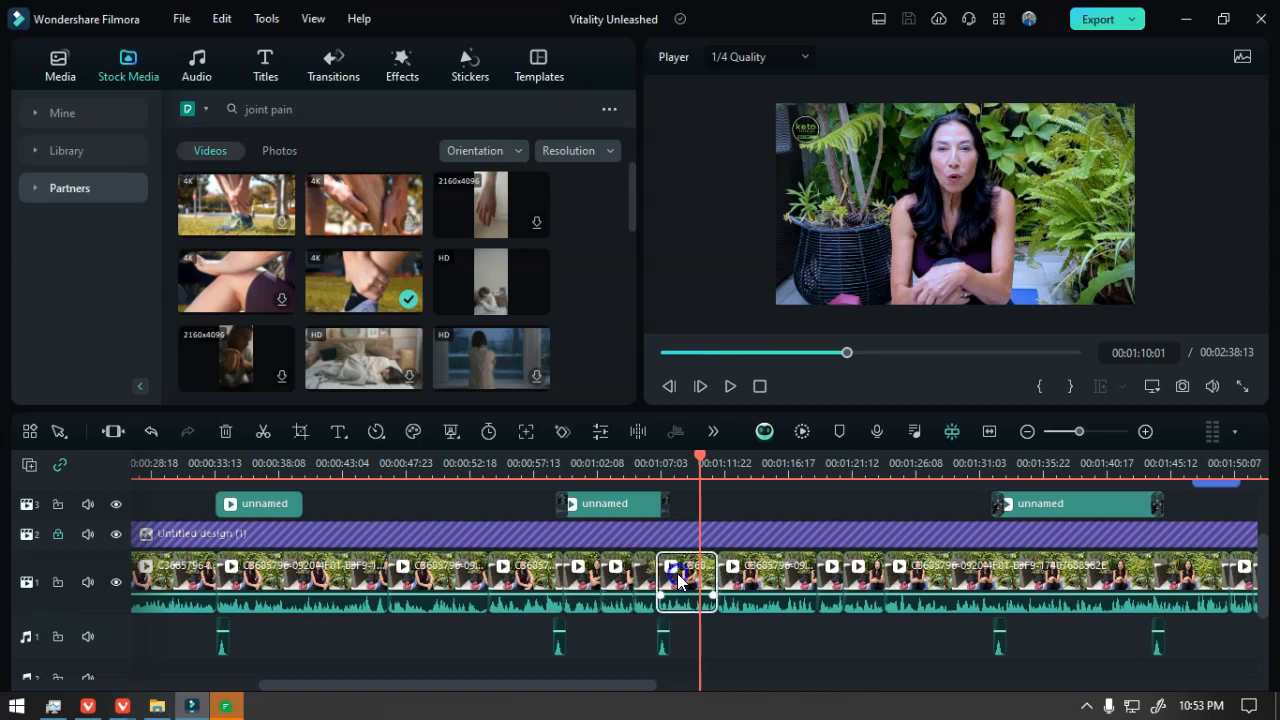
click(875, 235)
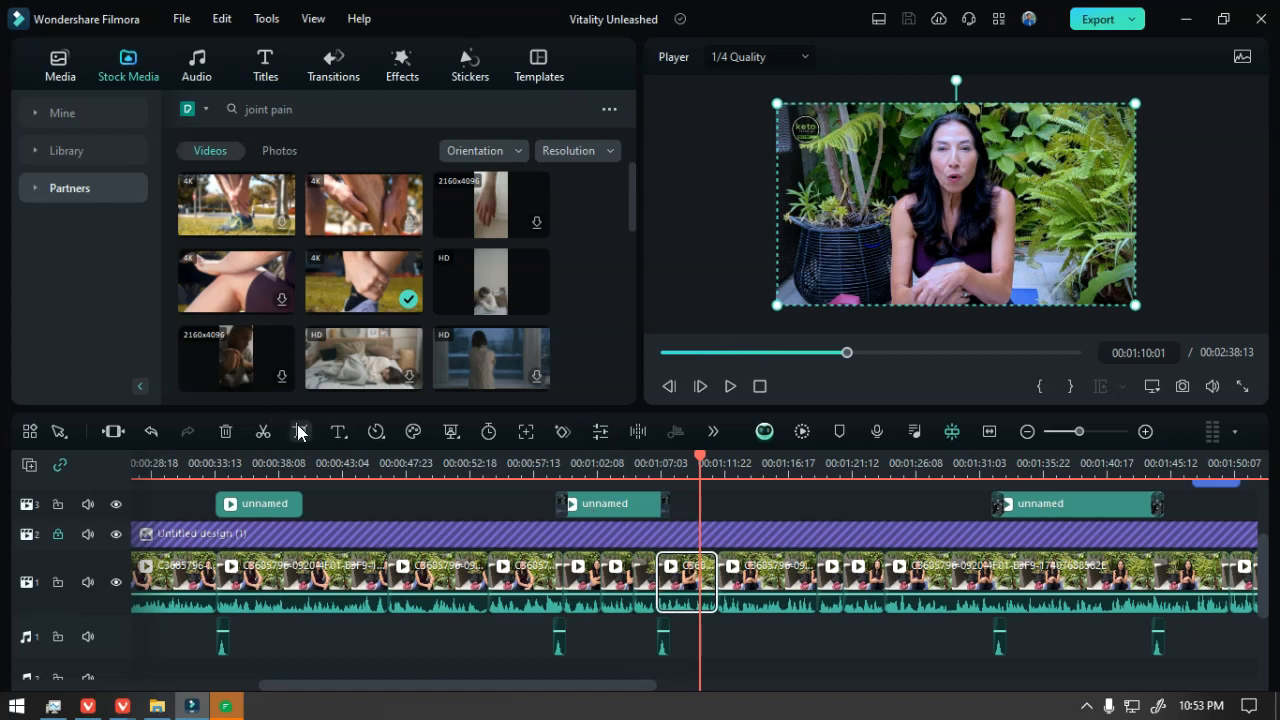
scroll(610, 523, down, 5)
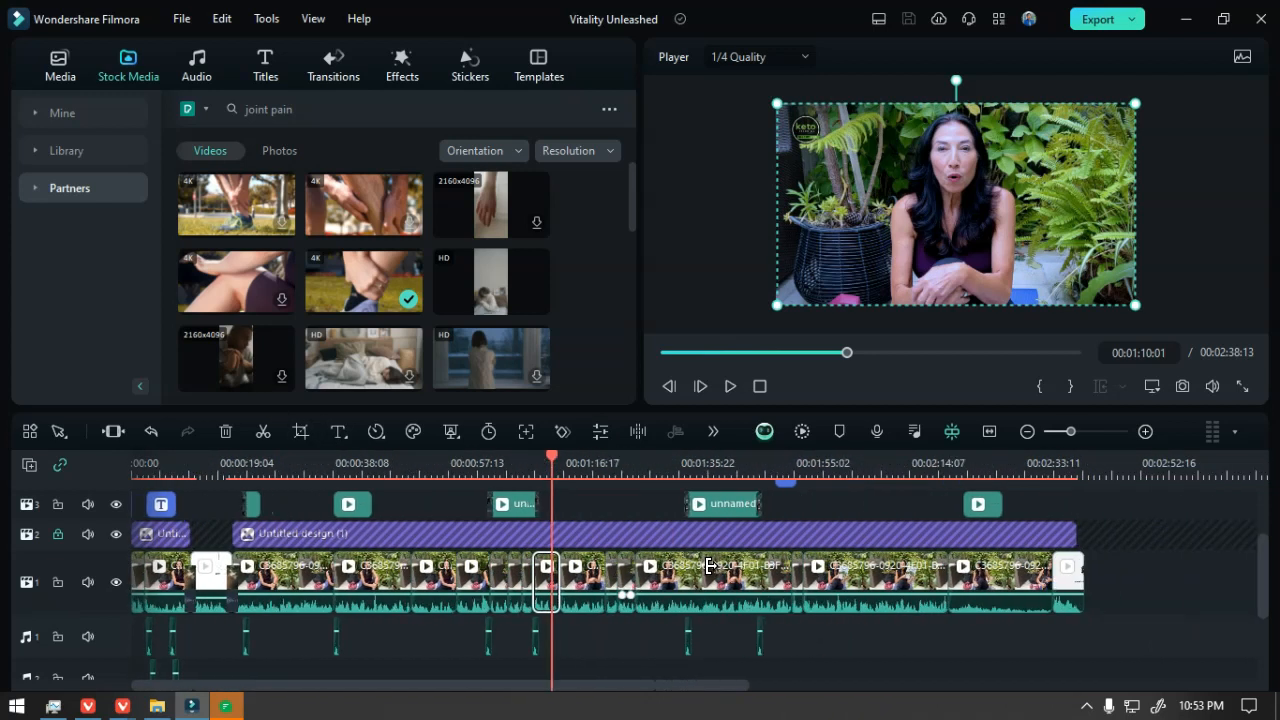
click(627, 462)
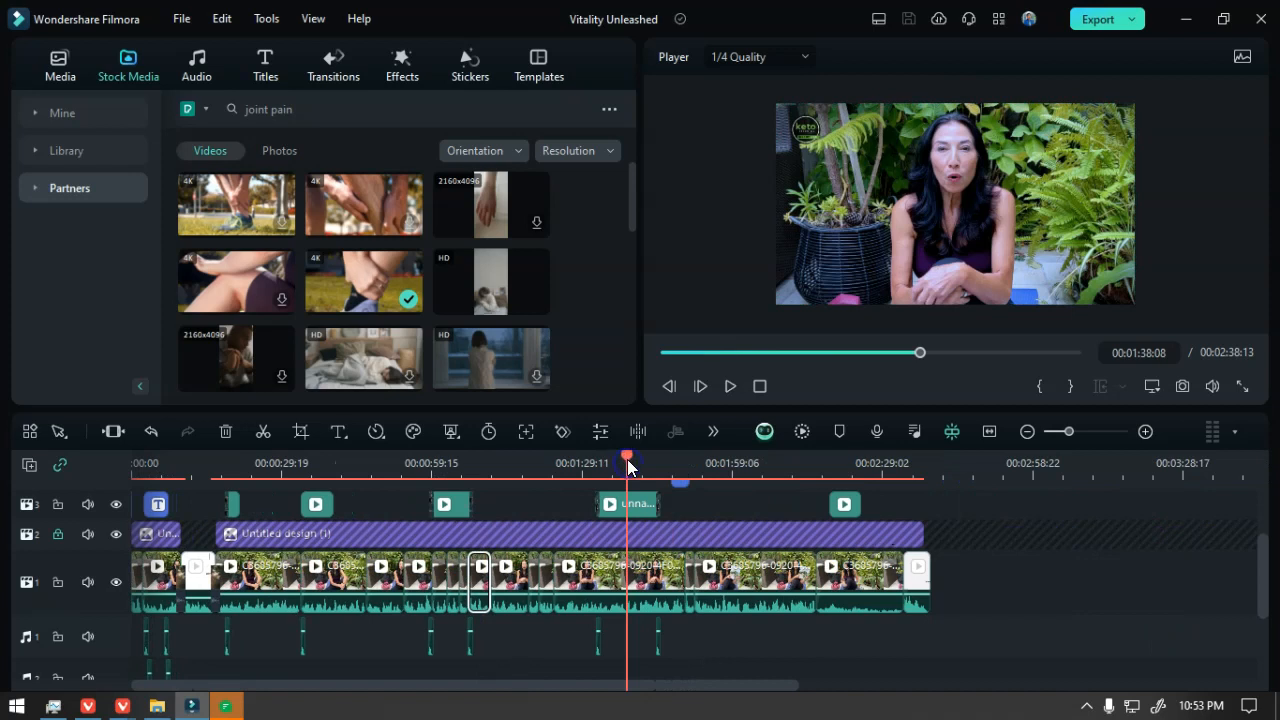
click(841, 468)
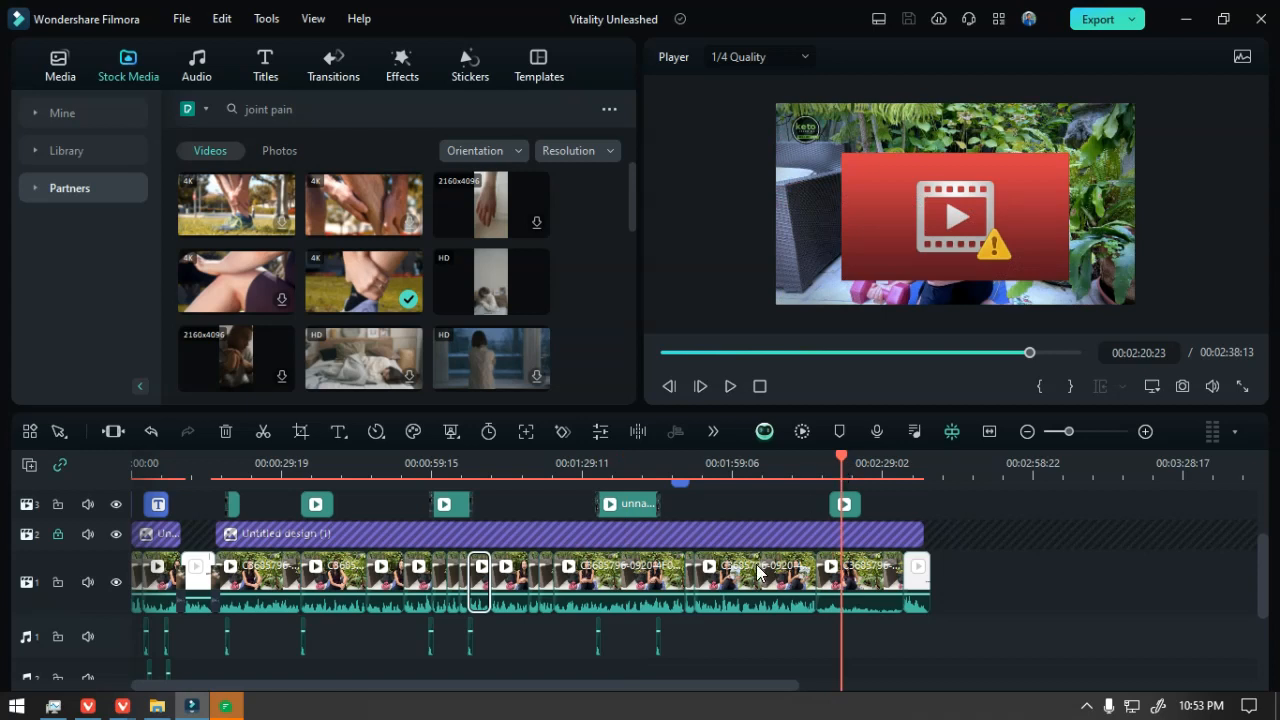
click(603, 462)
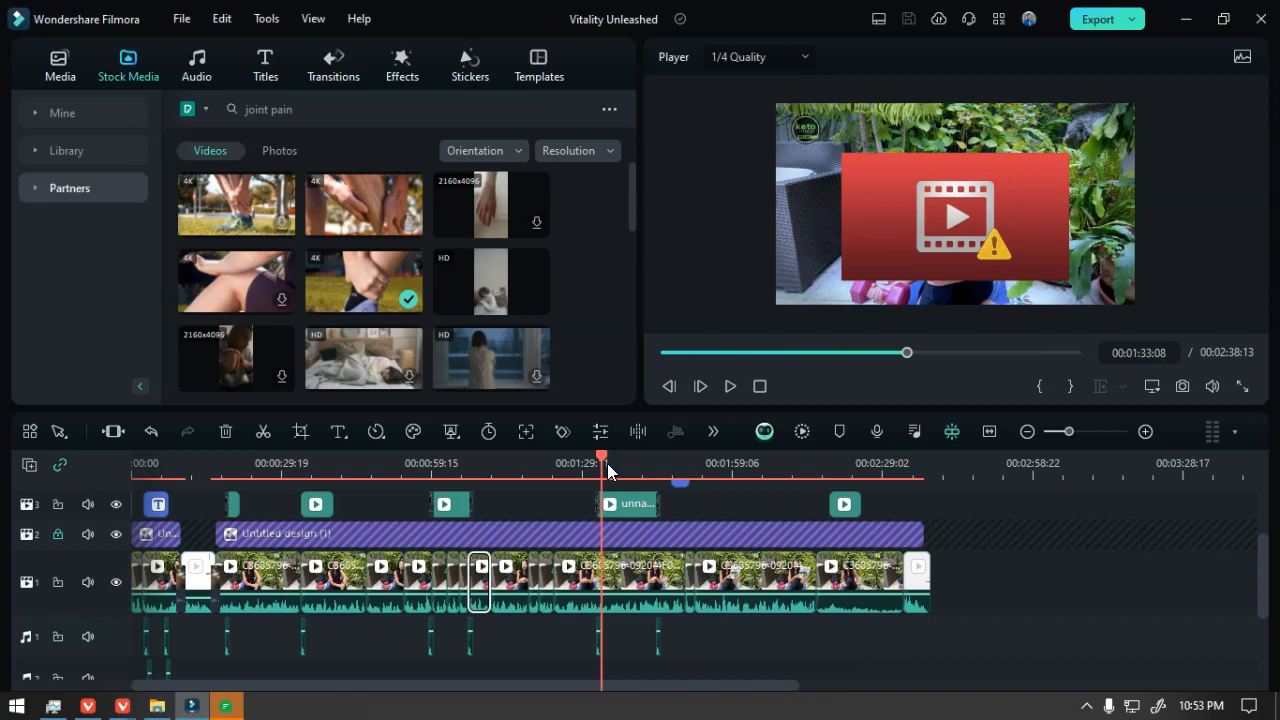
click(876, 474)
- Preview the keto cookbook title on track 4 from about 00:01:45, viewing it in full screen
scroll(880, 514, up, 2)
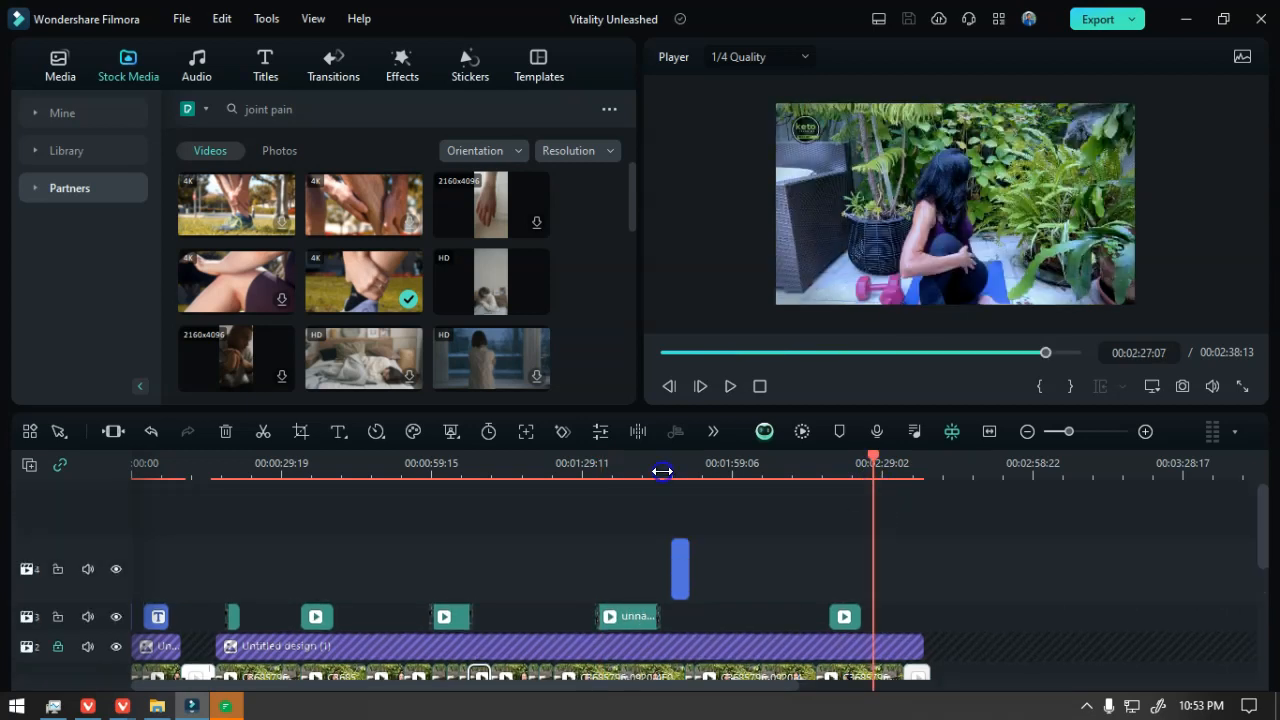
click(662, 470)
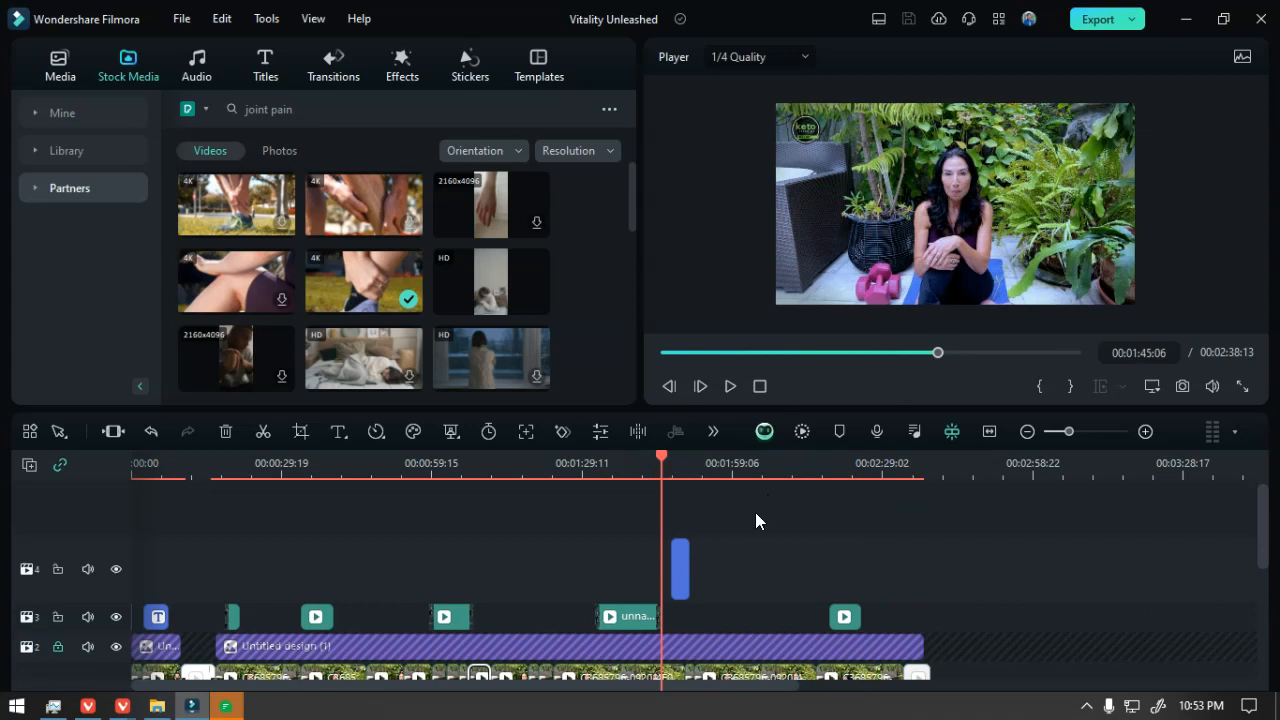
key(space)
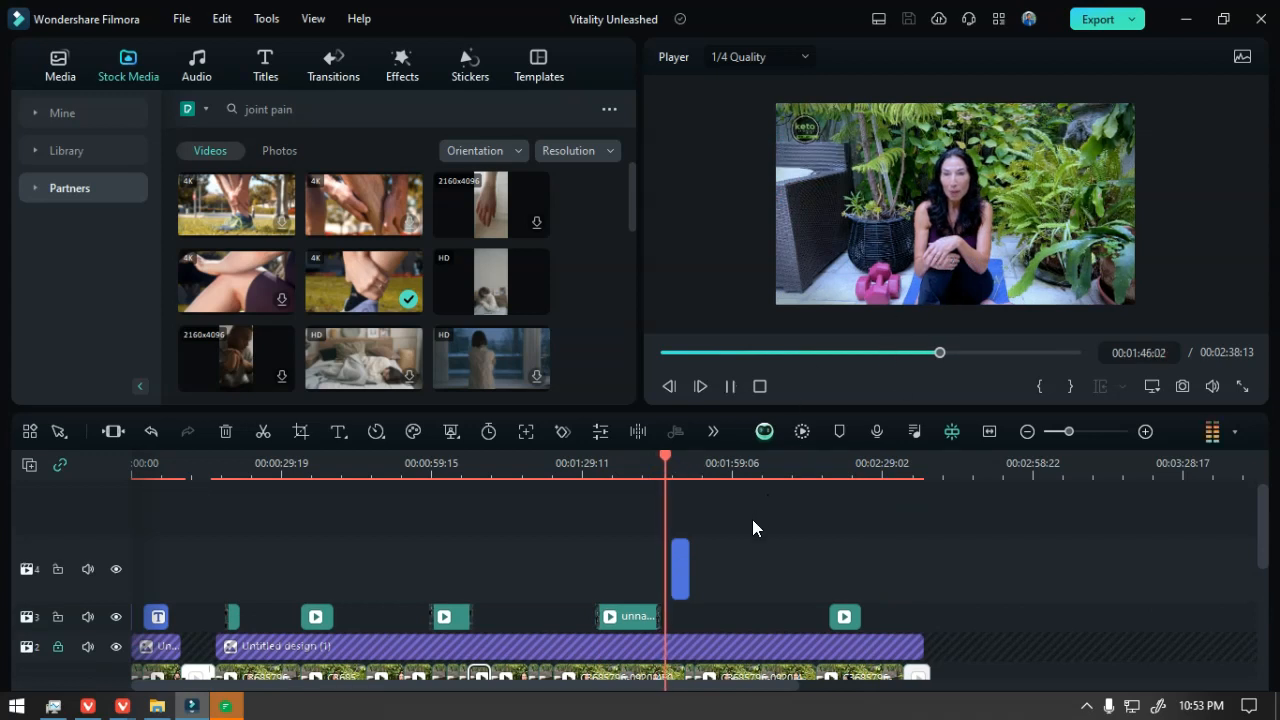
key(space)
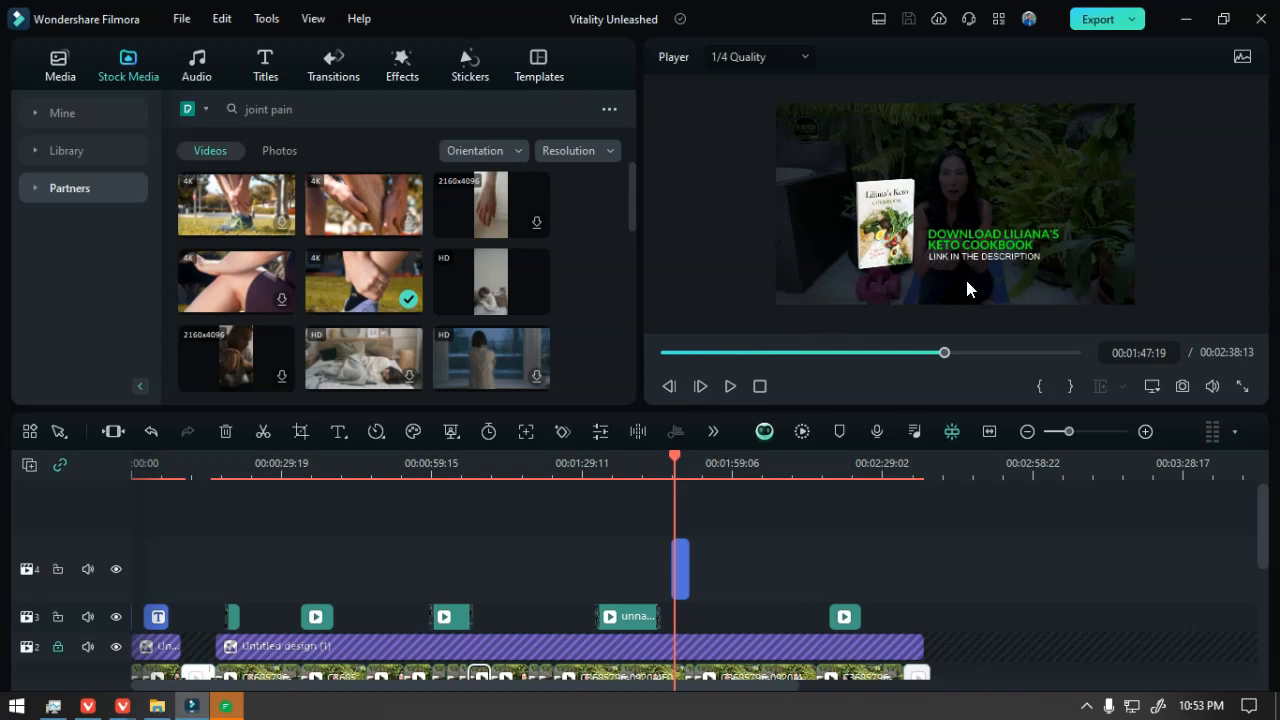
click(1238, 388)
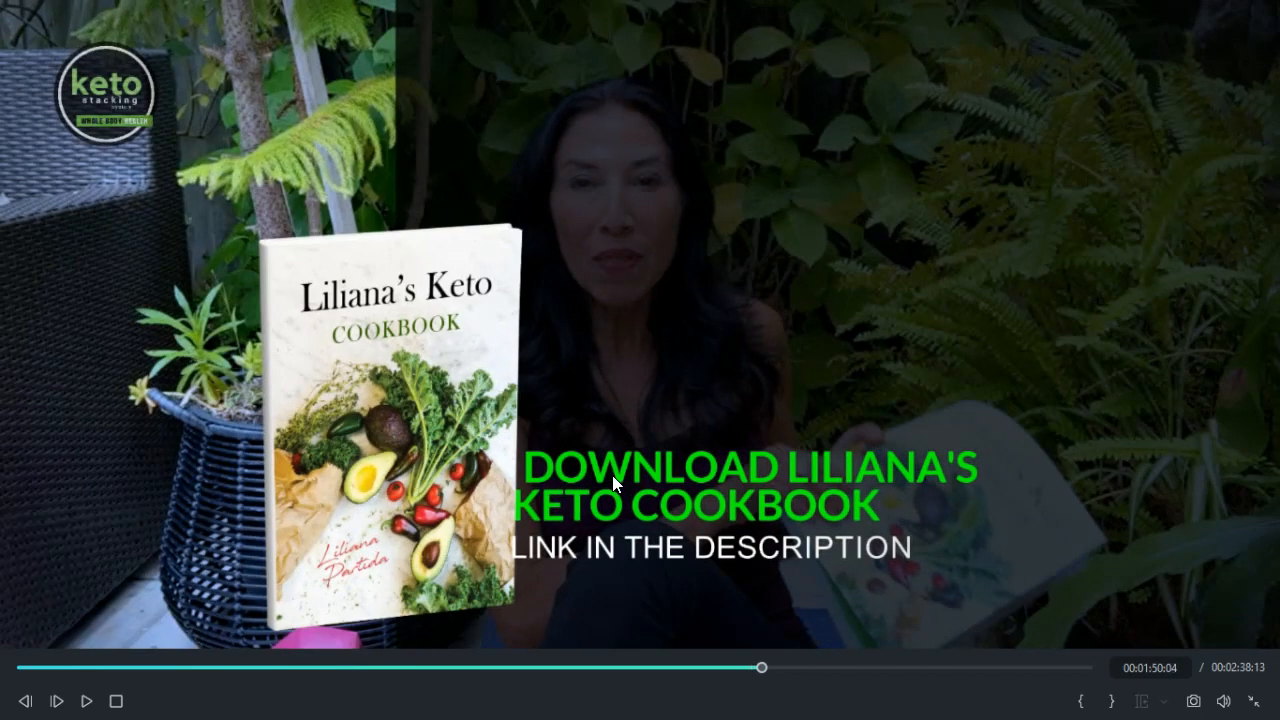
key(space)
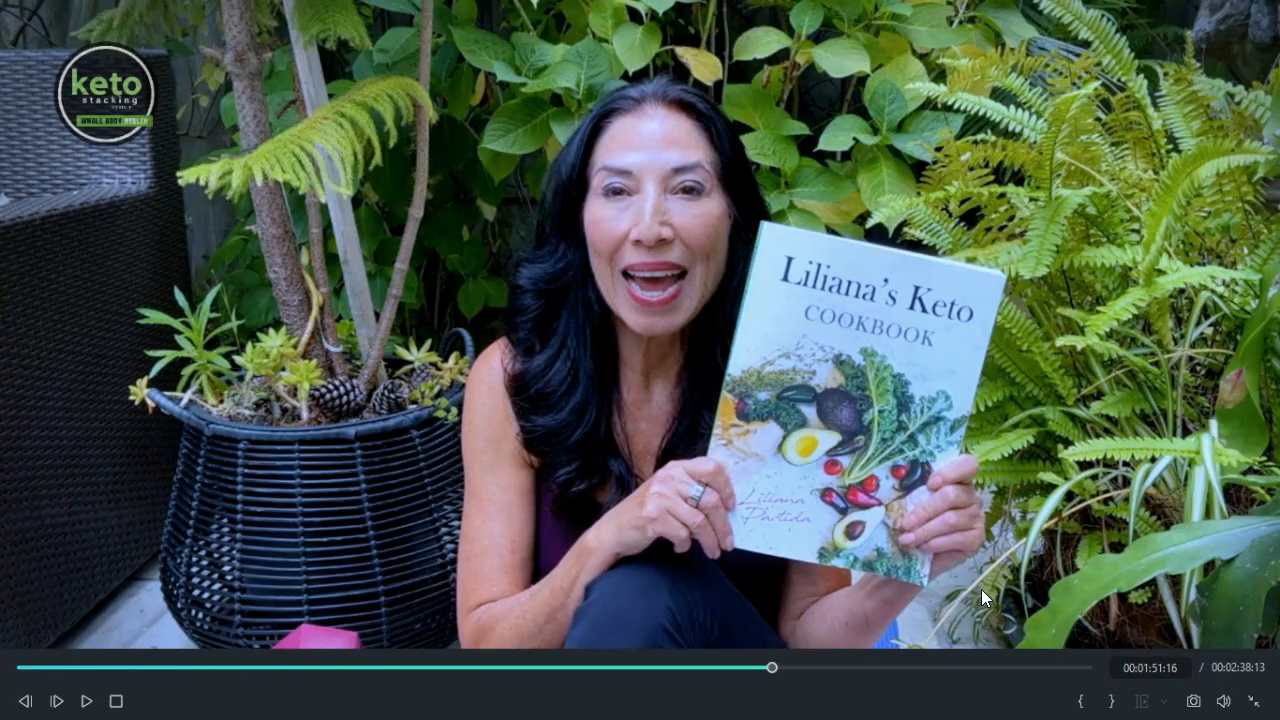
key(Escape)
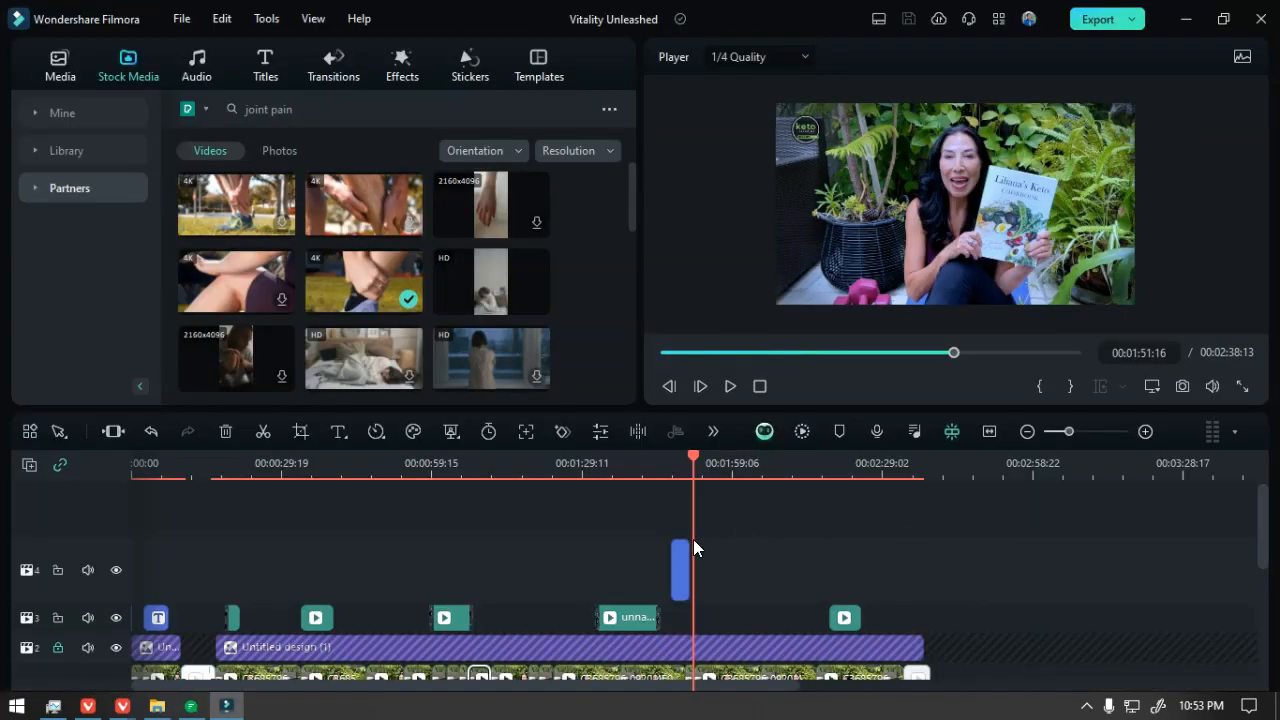
- Open the keto cookbook title in Advanced Text Edit and select its dark background shape
scroll(697, 547, down, 1)
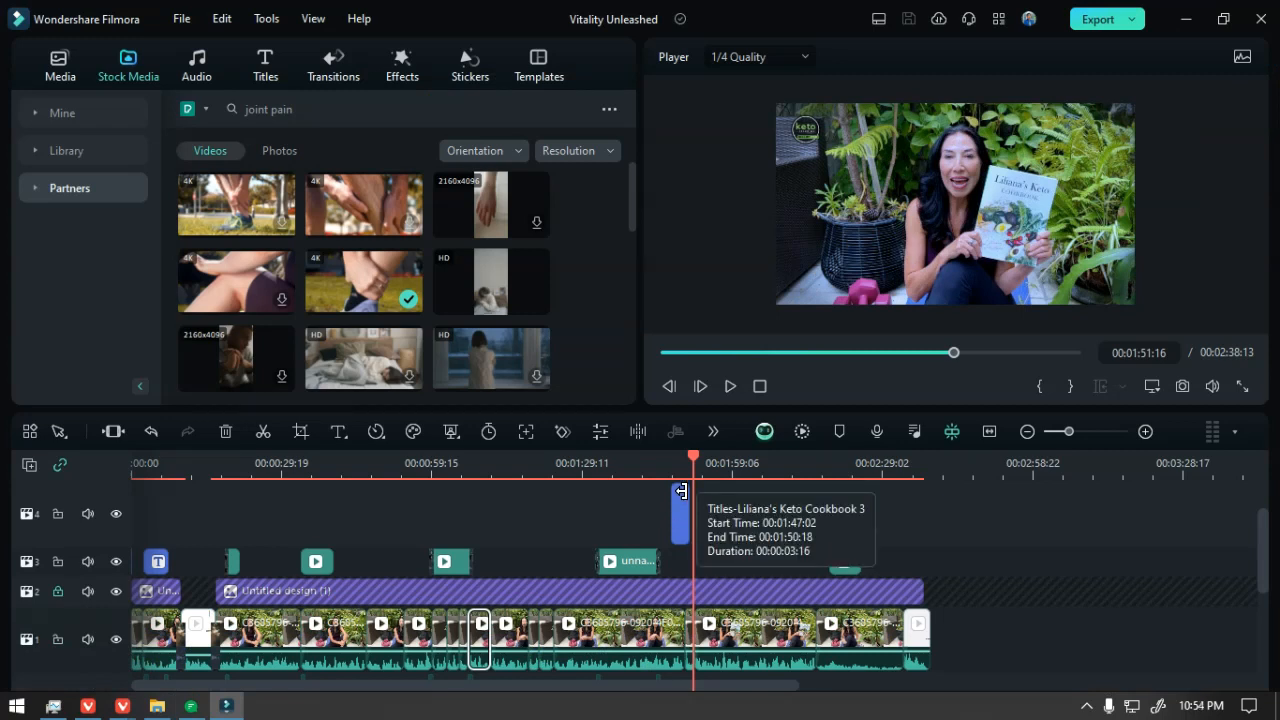
click(680, 512)
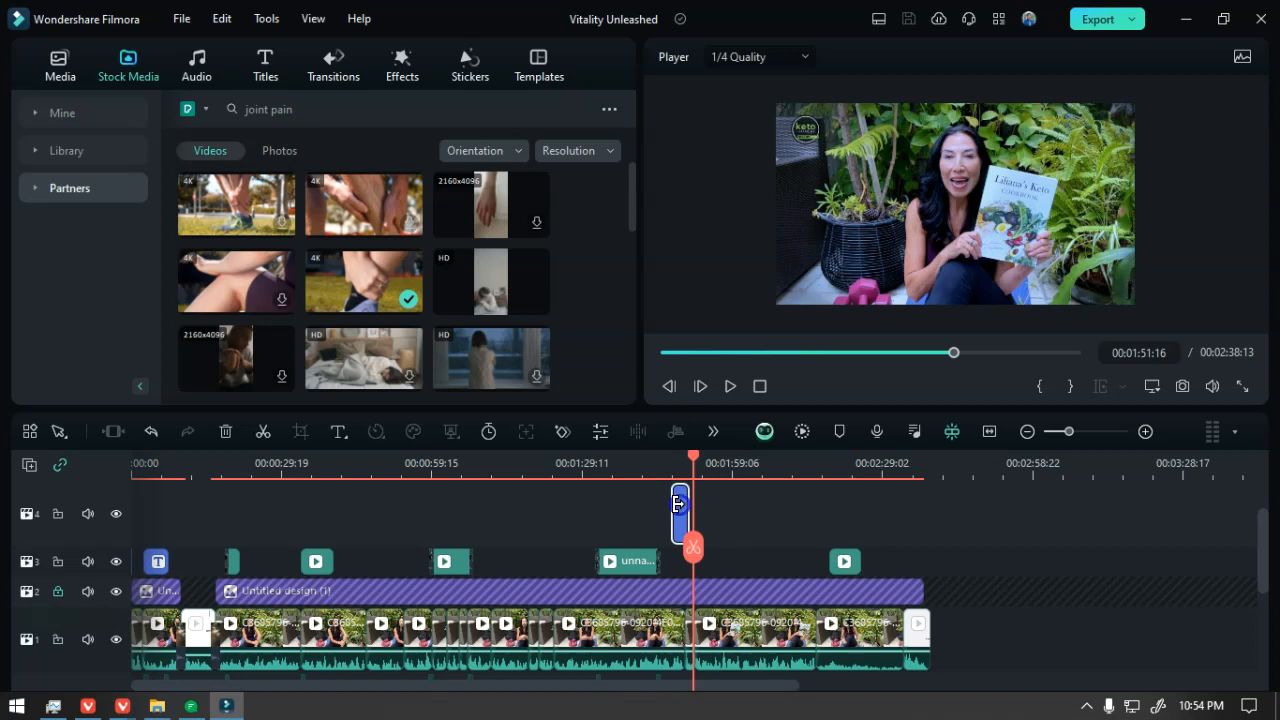
double_click(679, 504)
click(510, 379)
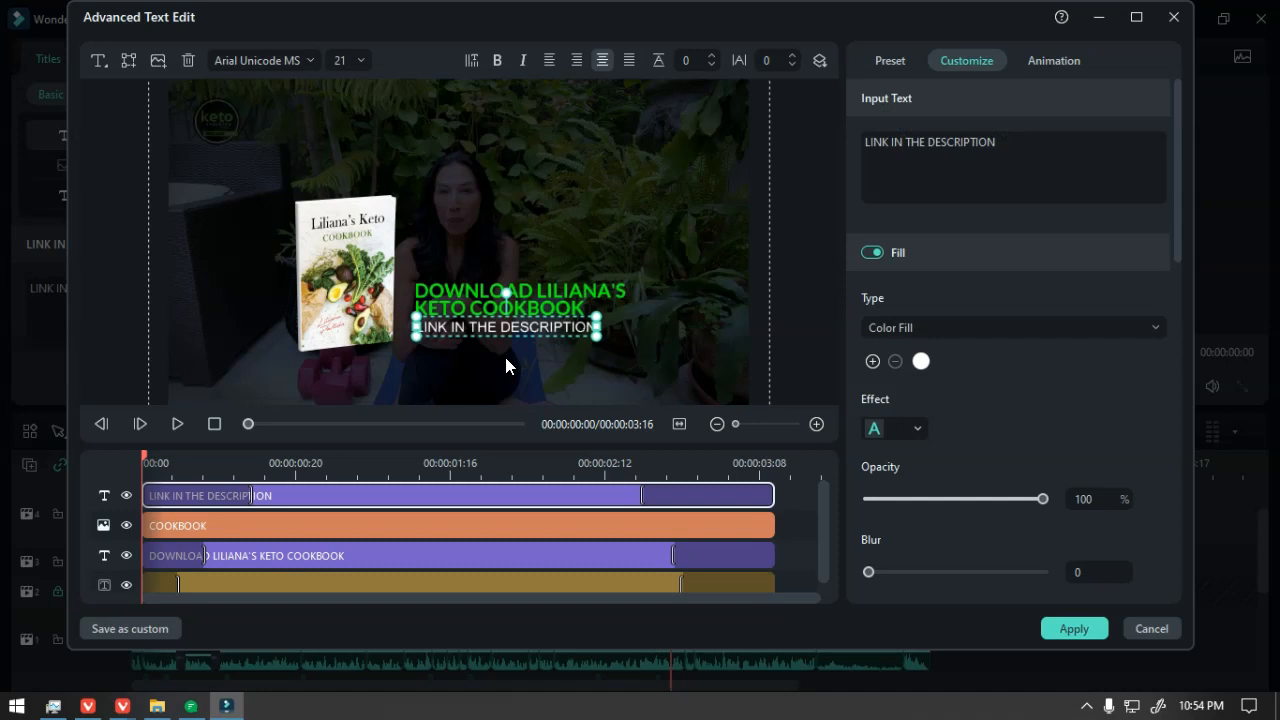
click(646, 188)
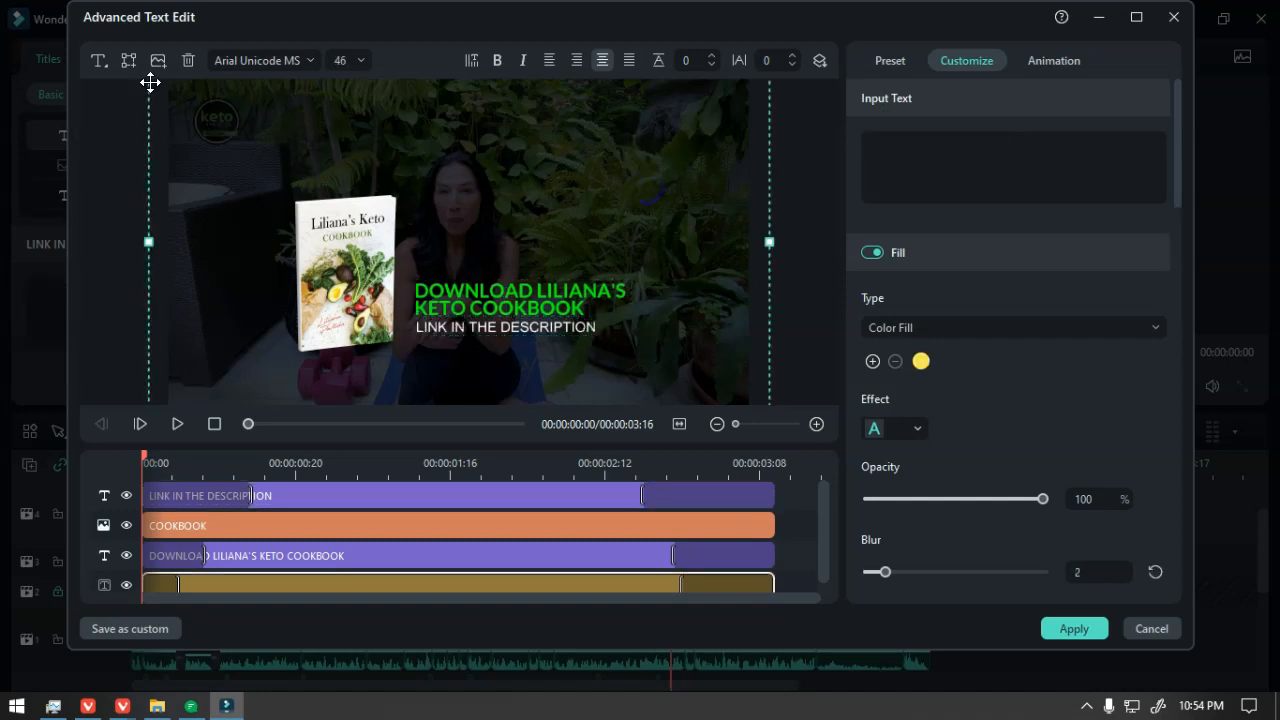
- Try offsetting the dark background shape and narrowing it from one side, restoring its original position and width
mouse_move(162, 146)
mouse_down()
mouse_move(169, 134)
mouse_move(172, 168)
mouse_up()
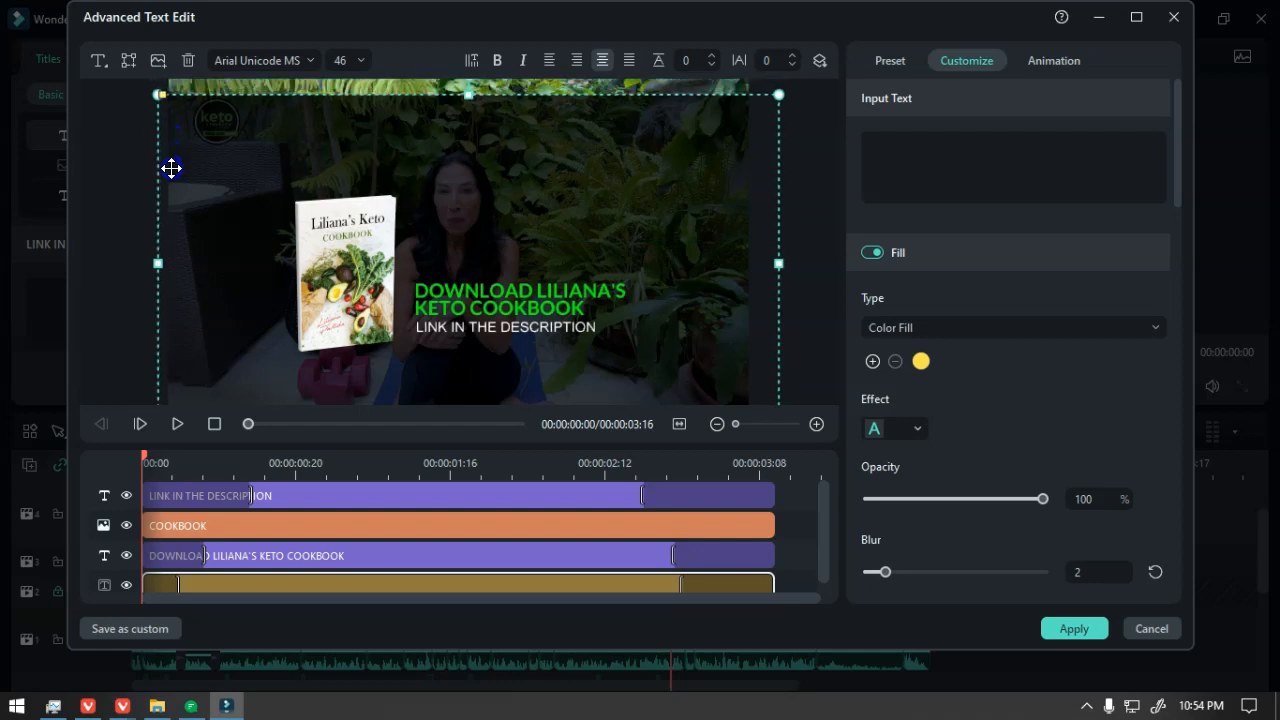
drag(311, 121, 303, 92)
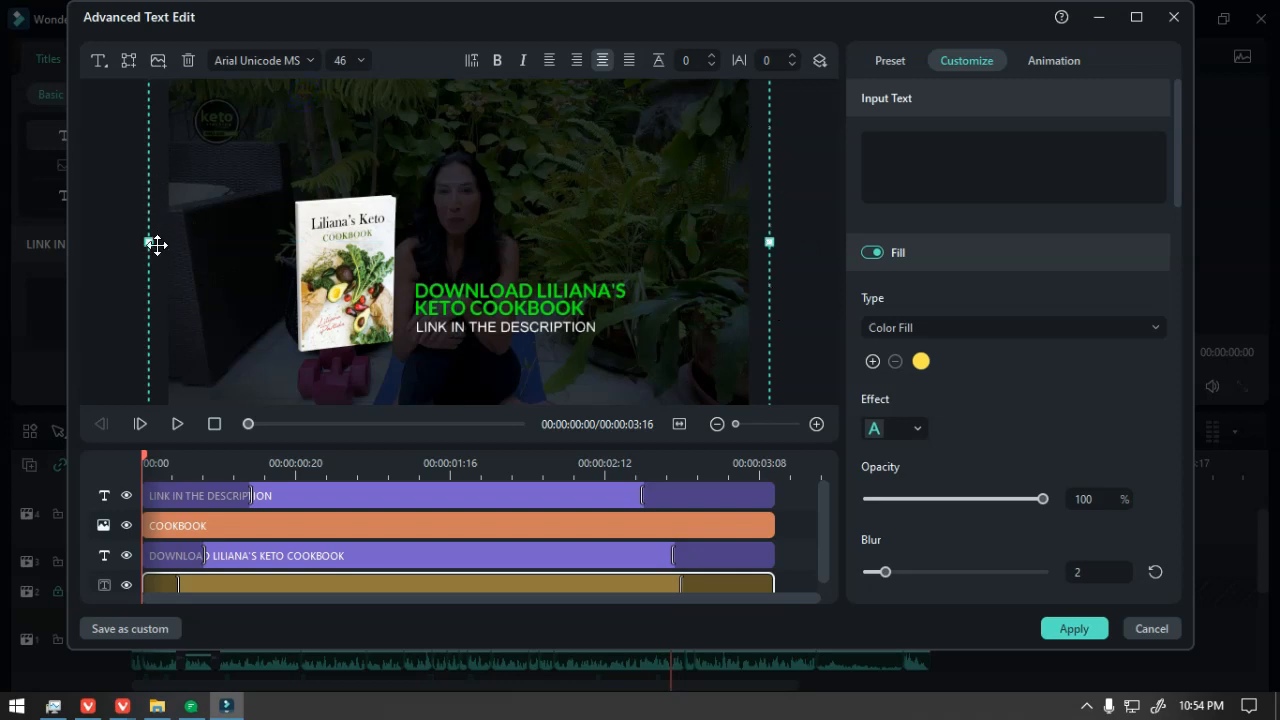
drag(158, 242, 178, 242)
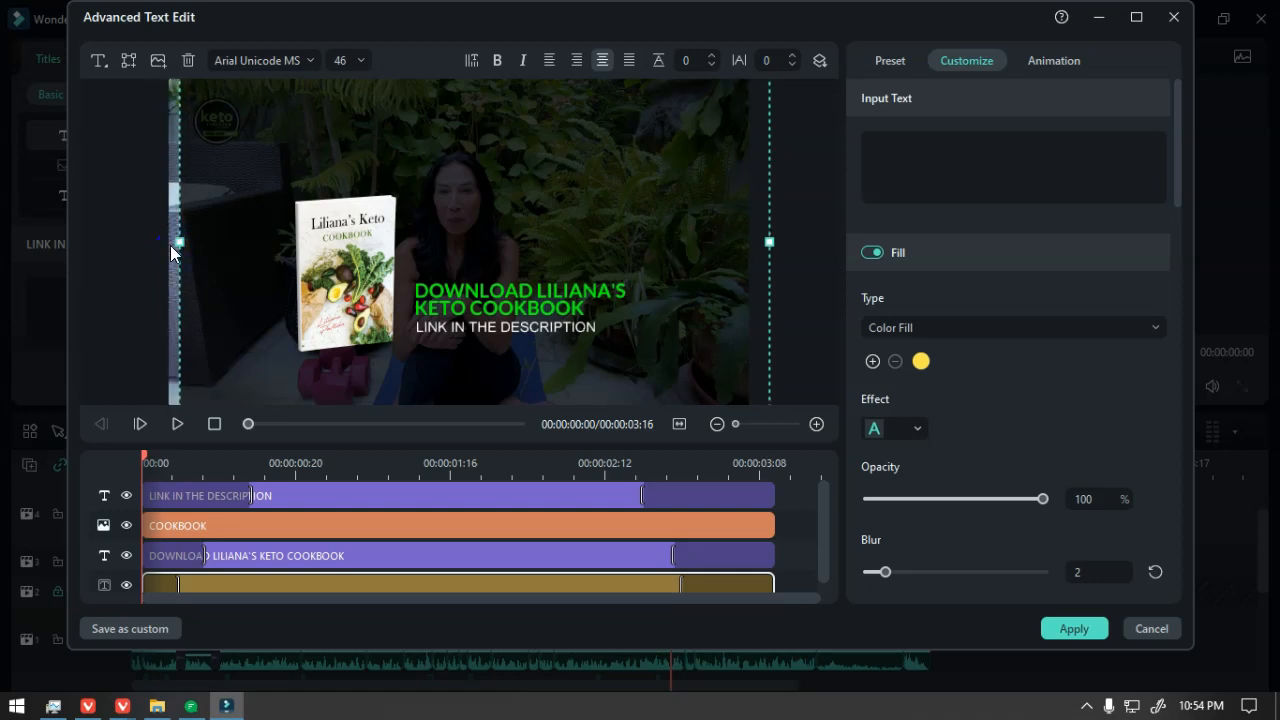
drag(178, 242, 150, 241)
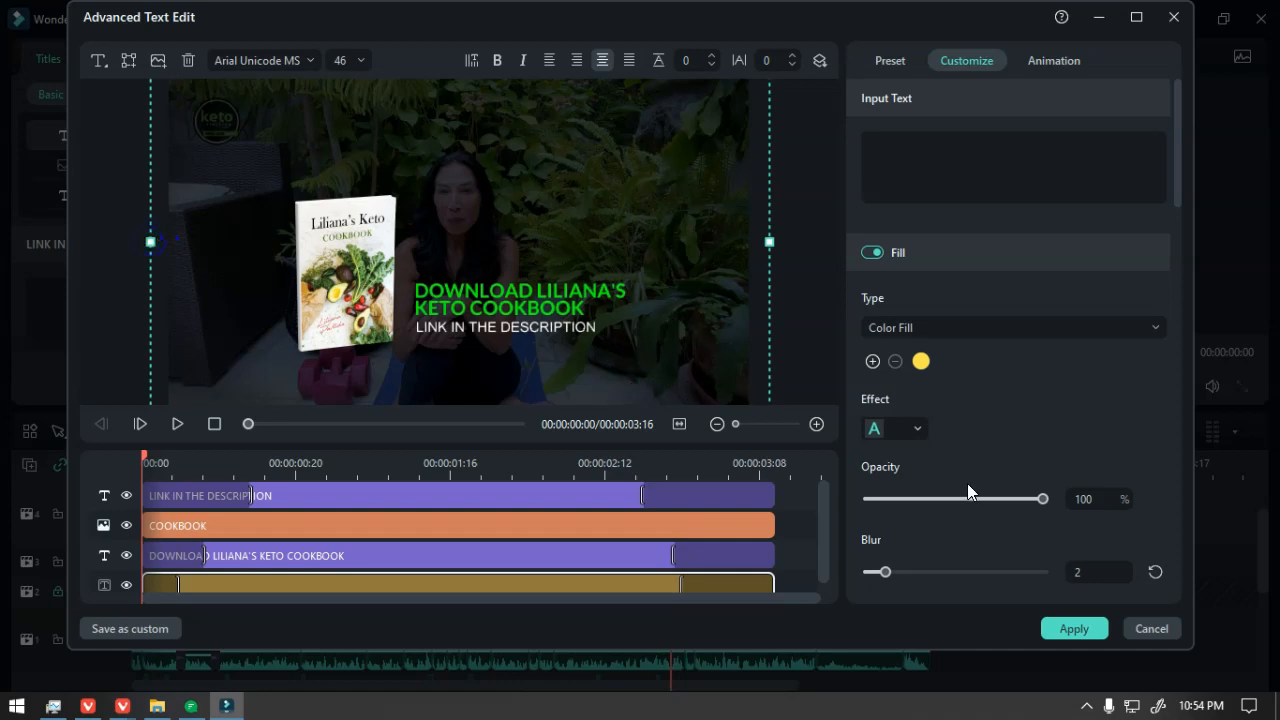
- Turn off the Outline for the title's dark background shape
scroll(1005, 390, down, 6)
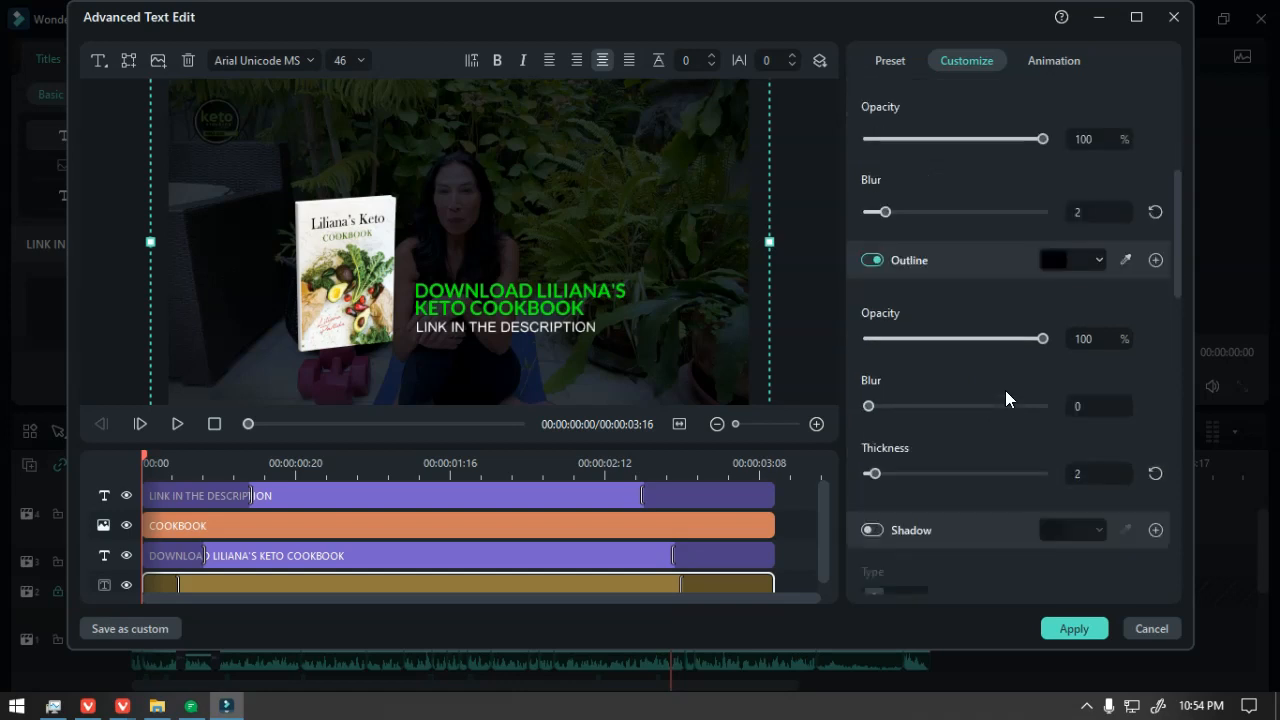
scroll(1005, 389, up, 2)
scroll(1003, 395, up, 2)
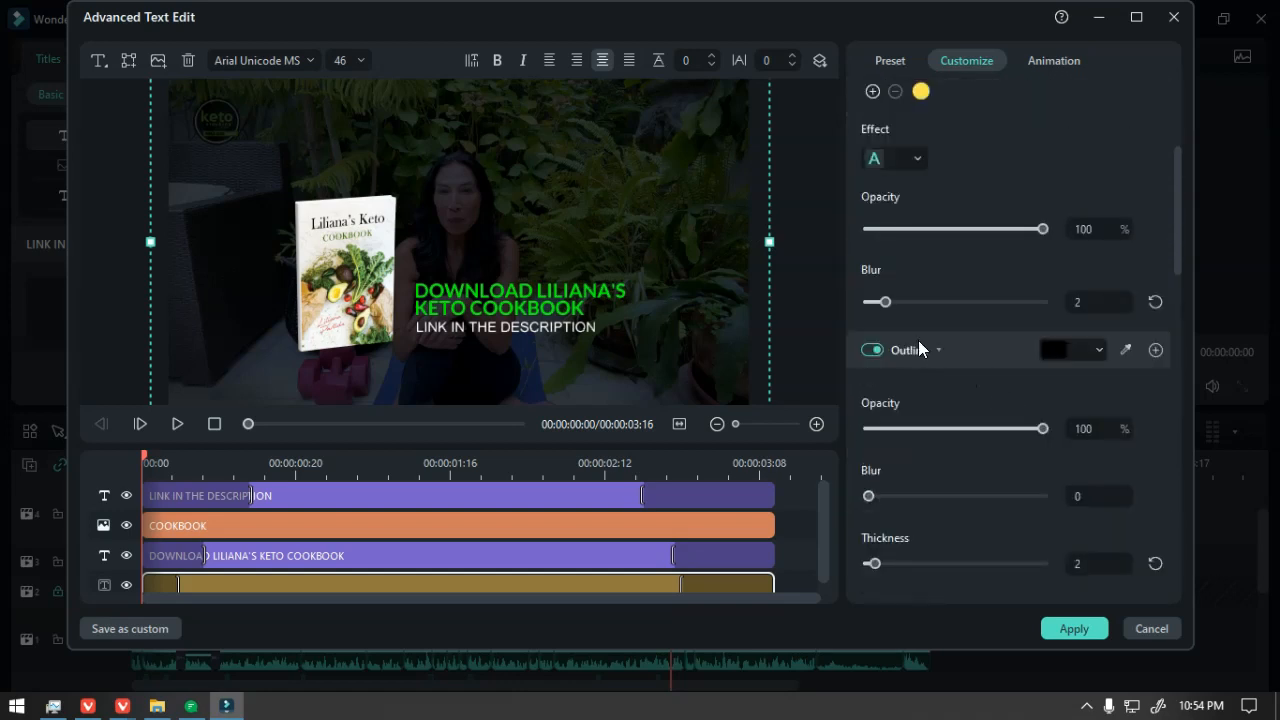
scroll(930, 398, down, 2)
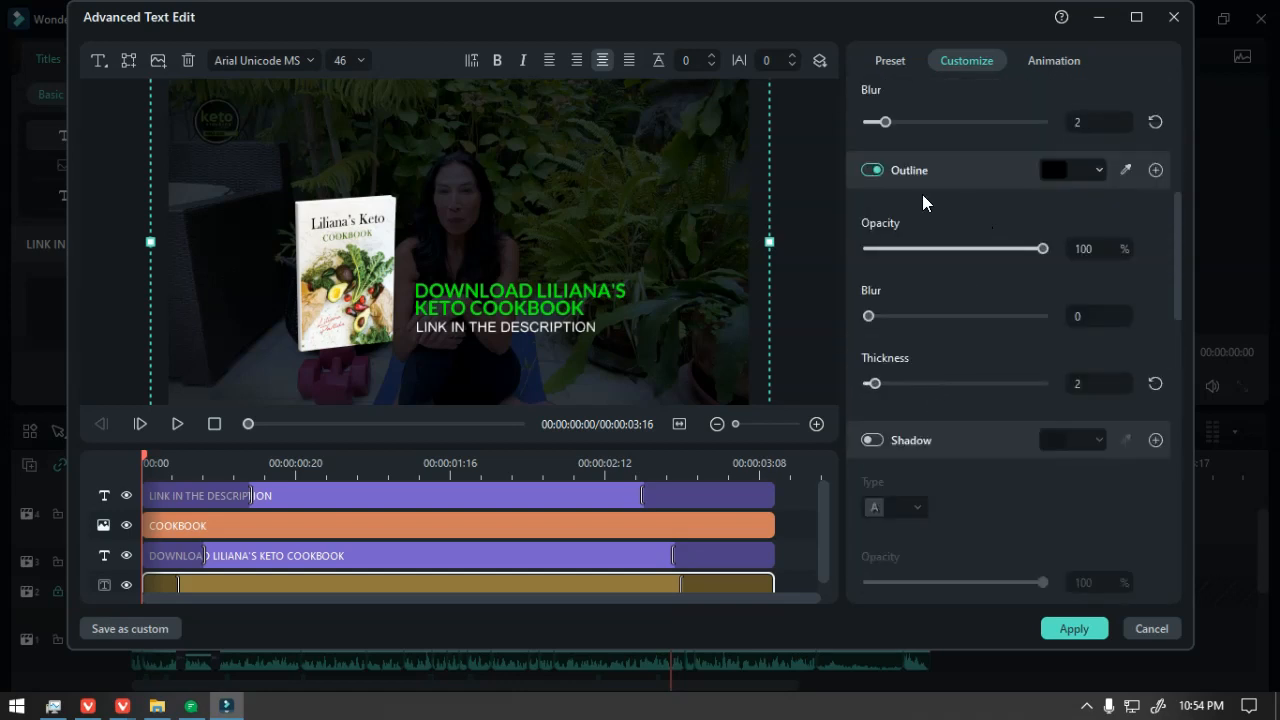
click(871, 170)
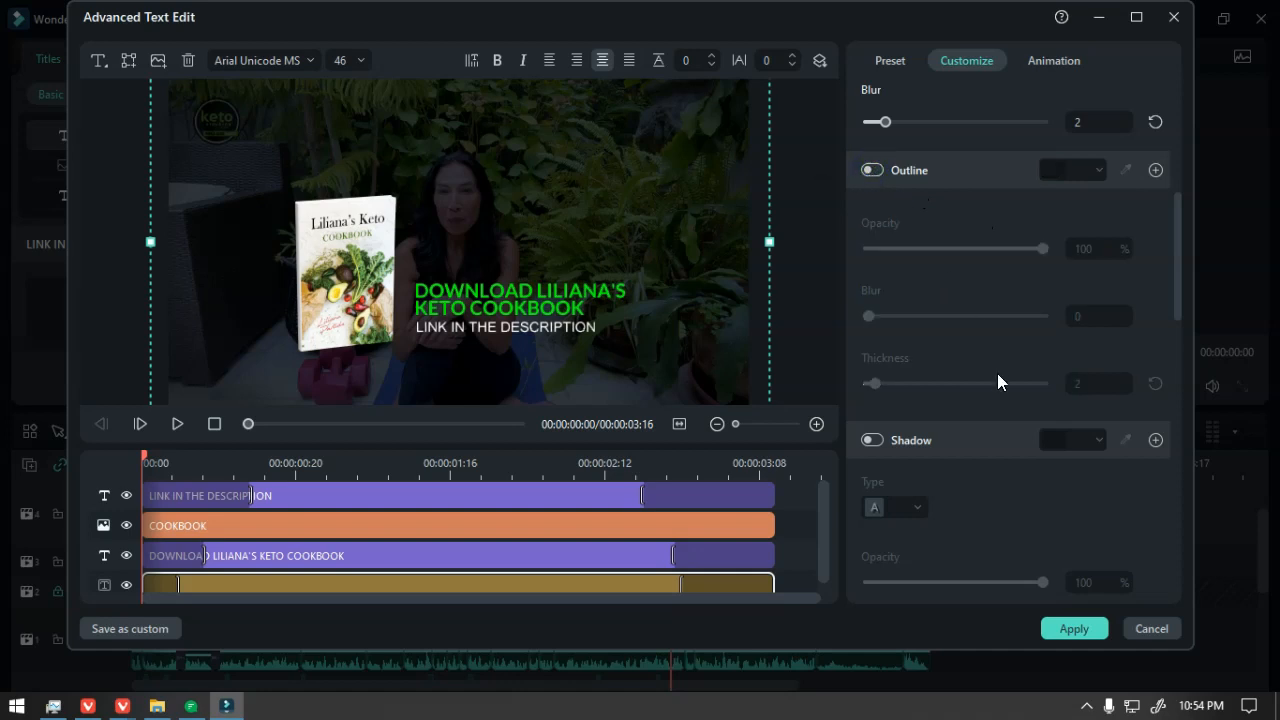
- Set the Shape Fill opacity of the title's dark background shape to 73%
scroll(999, 383, down, 6)
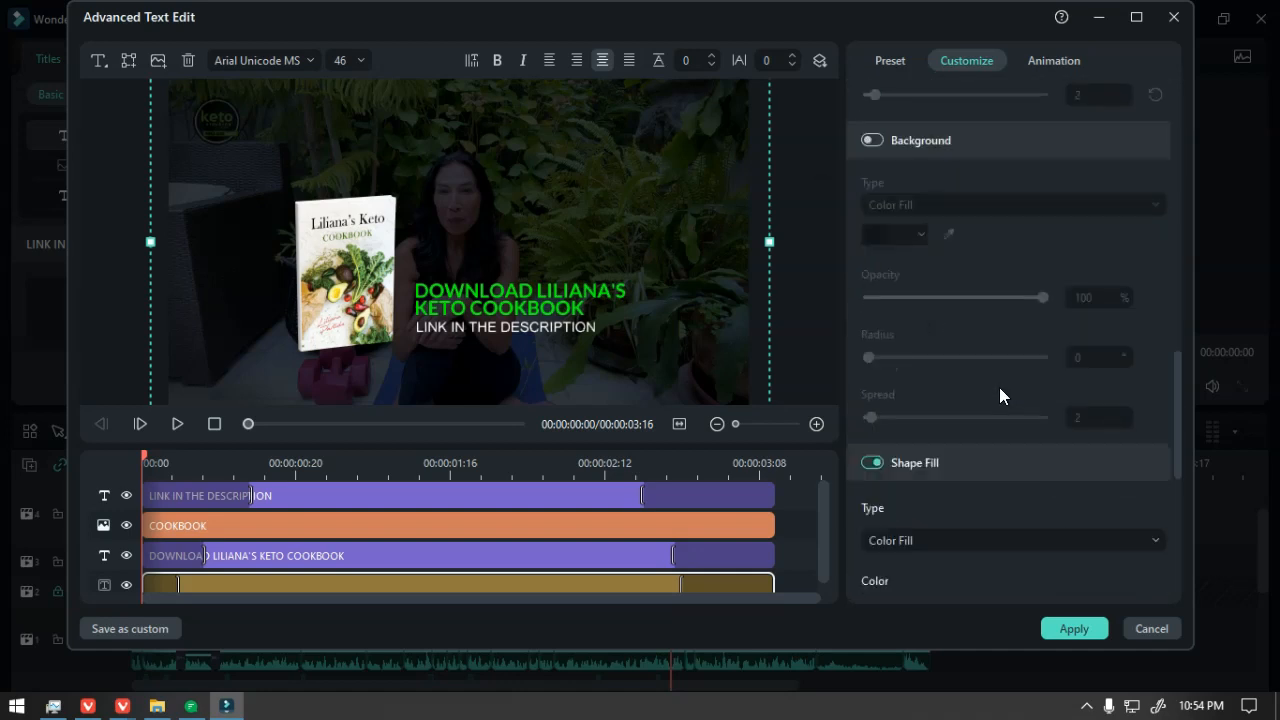
scroll(999, 390, down, 1)
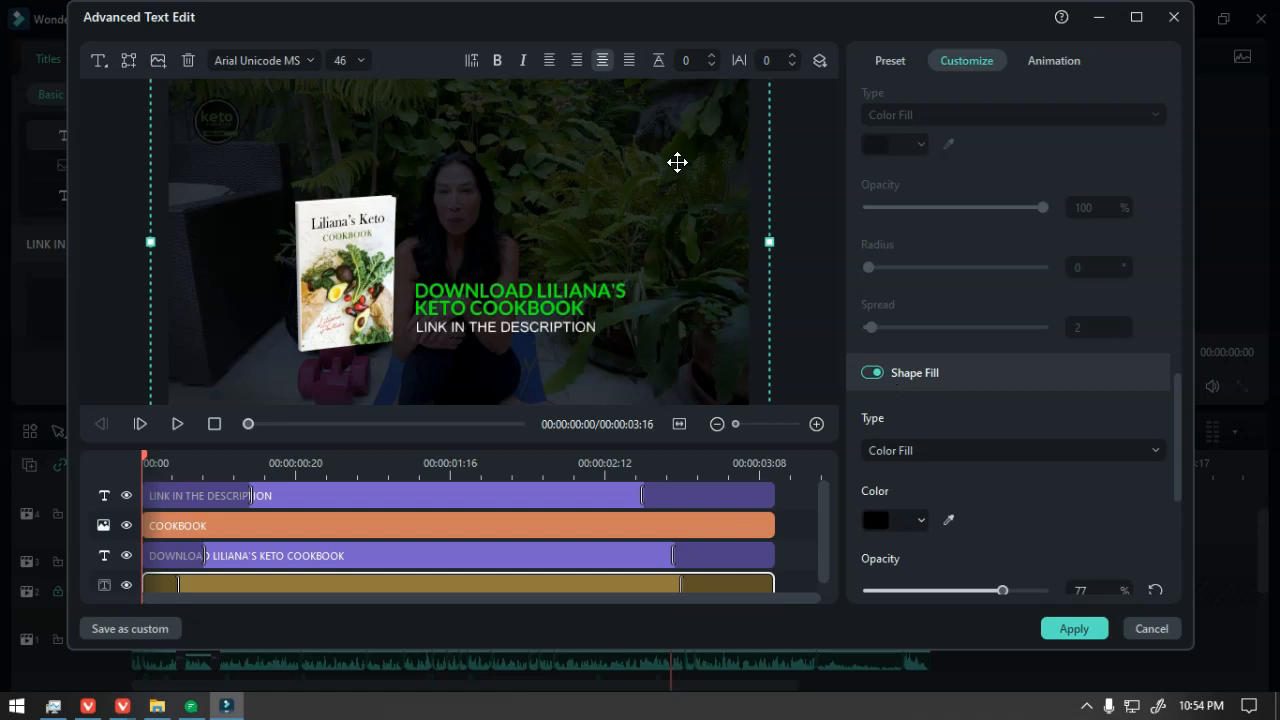
scroll(879, 390, down, 1)
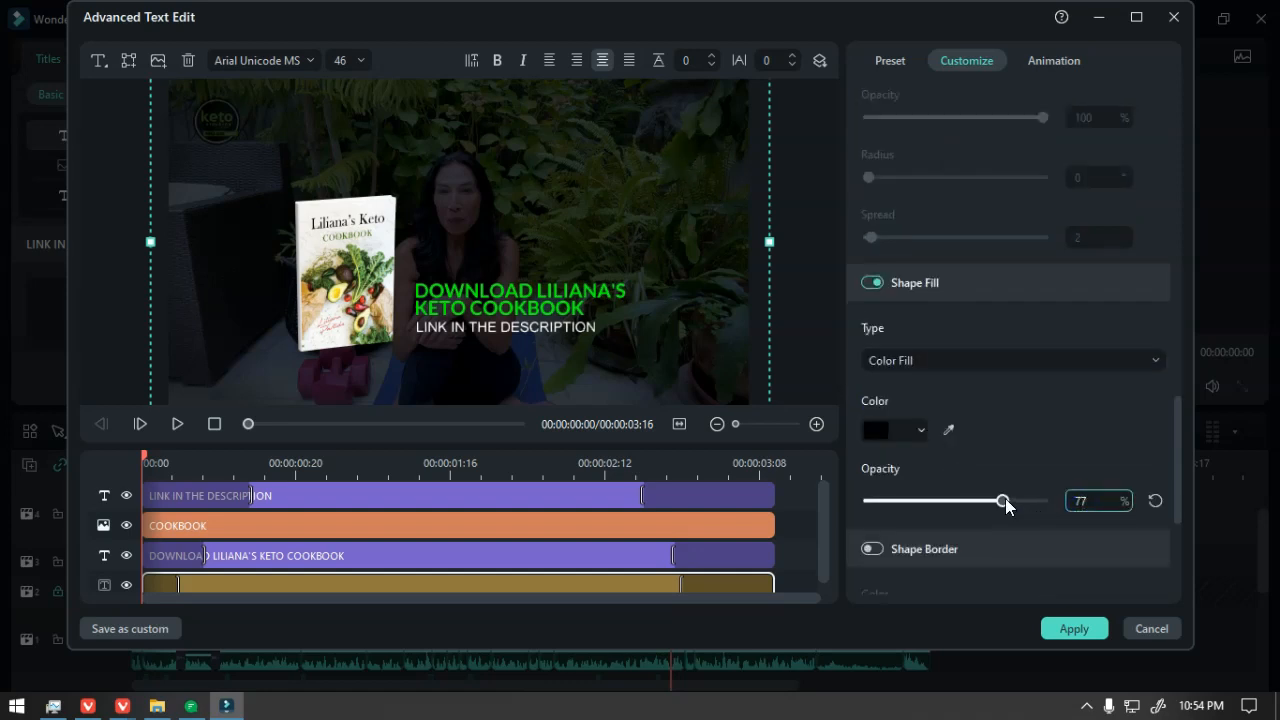
mouse_move(1004, 506)
mouse_down()
mouse_move(948, 508)
mouse_move(1062, 507)
mouse_move(997, 510)
mouse_up()
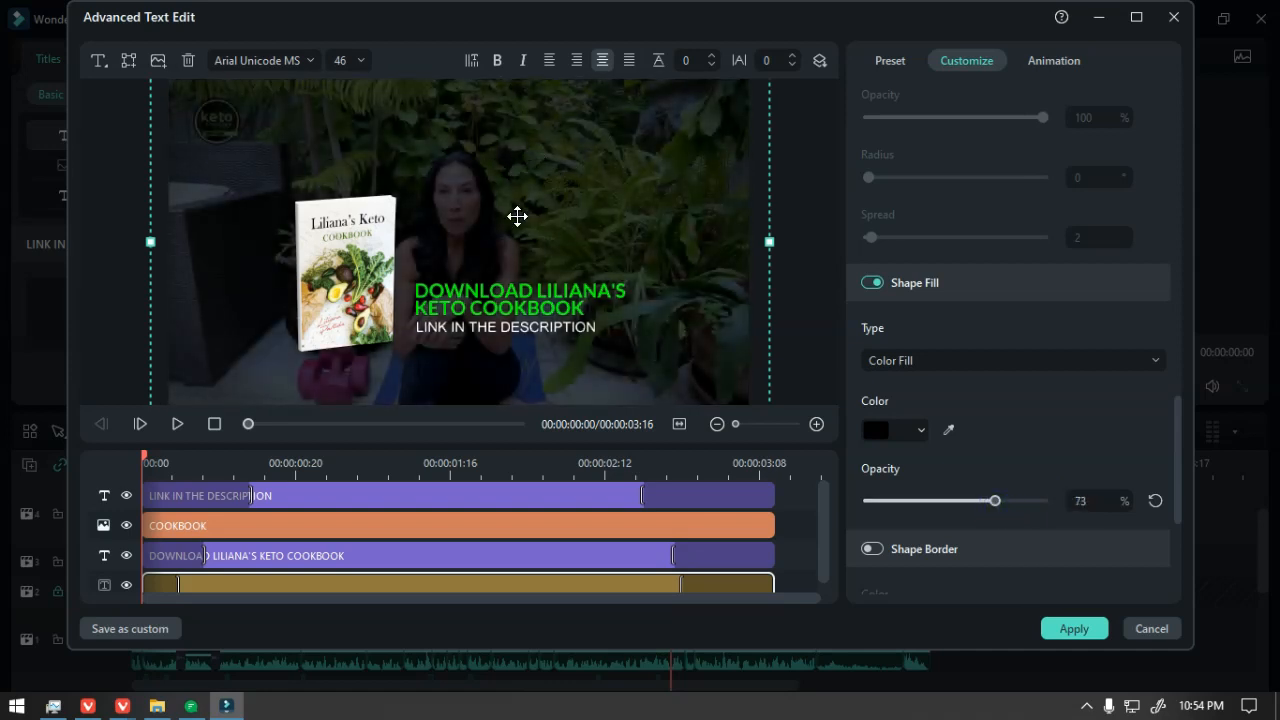
- Turn the dark background shape's Shape Fill off and back on to compare how the title text reads over the video
click(517, 311)
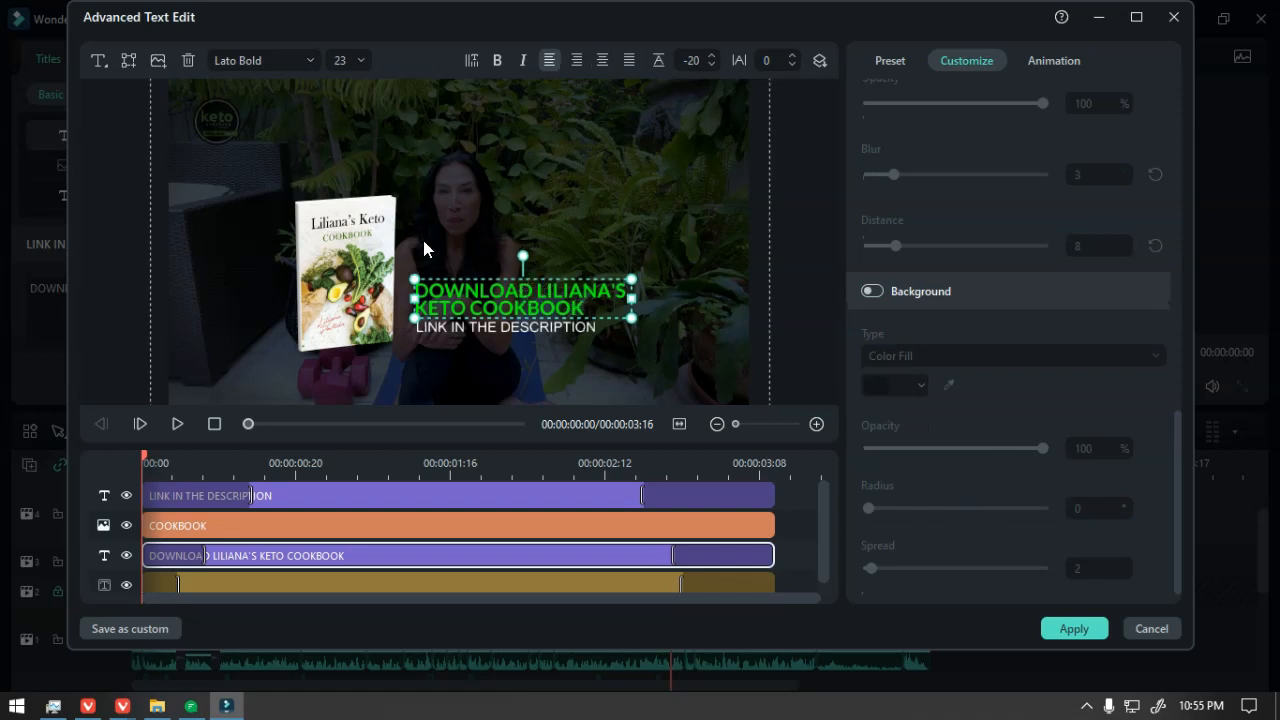
scroll(984, 434, up, 3)
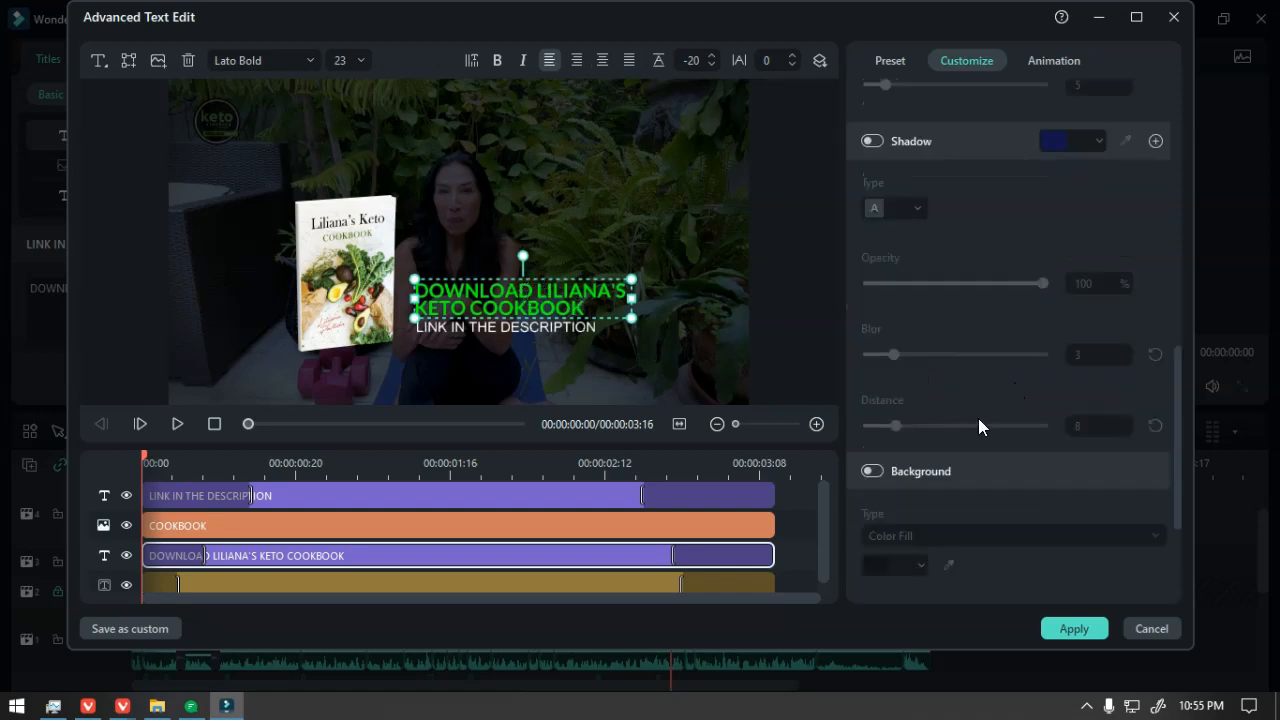
scroll(952, 315, down, 3)
click(621, 212)
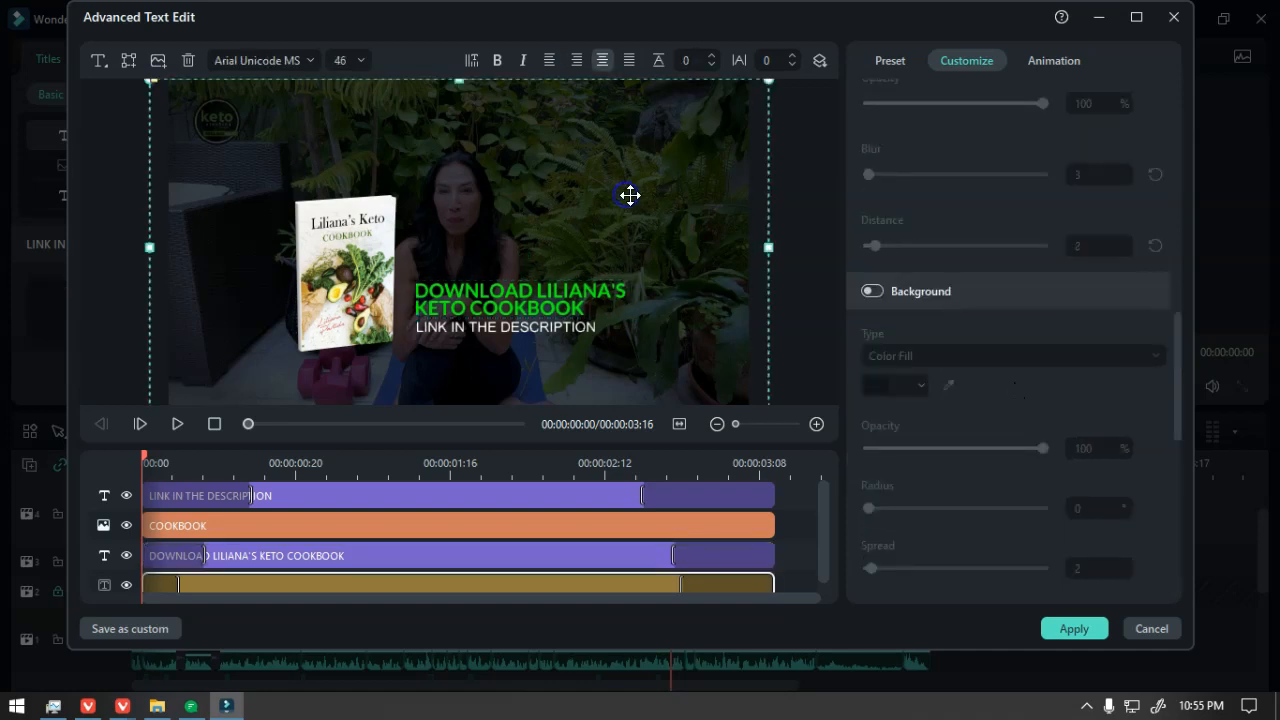
scroll(989, 396, down, 1)
mouse_move(705, 239)
mouse_down()
mouse_move(706, 221)
mouse_move(705, 232)
mouse_up()
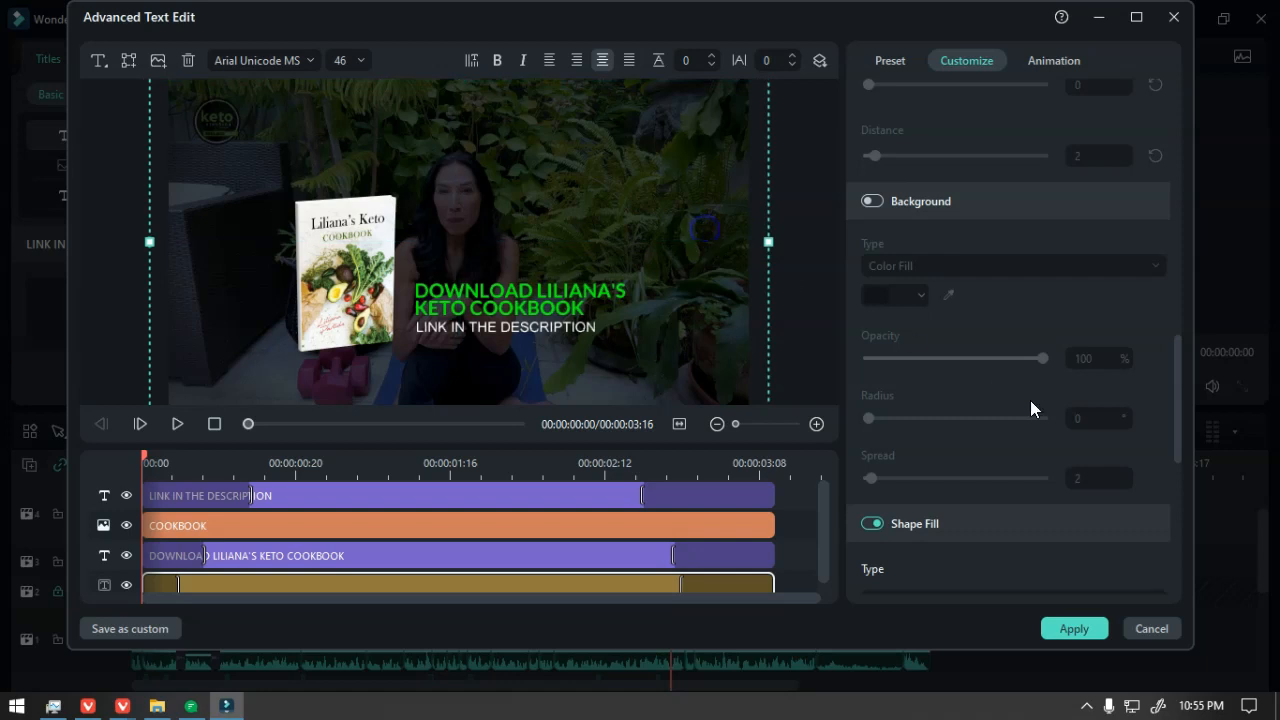
scroll(1020, 395, down, 2)
click(871, 344)
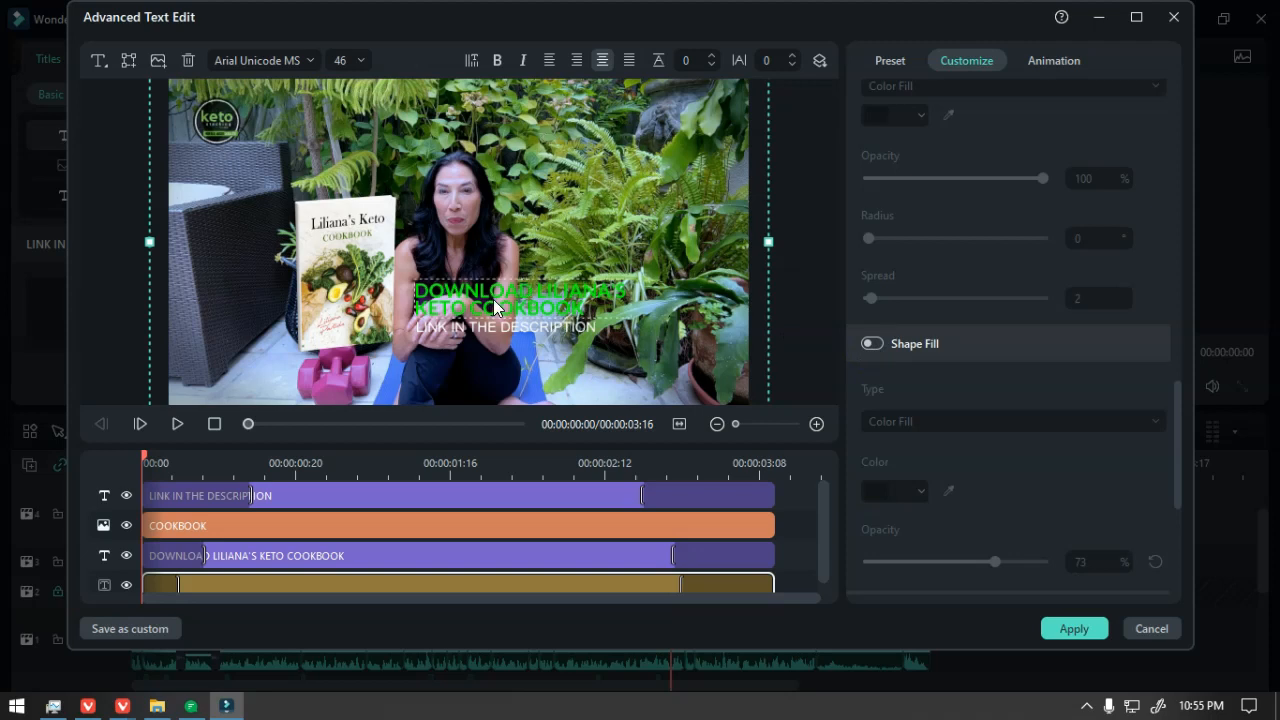
click(874, 344)
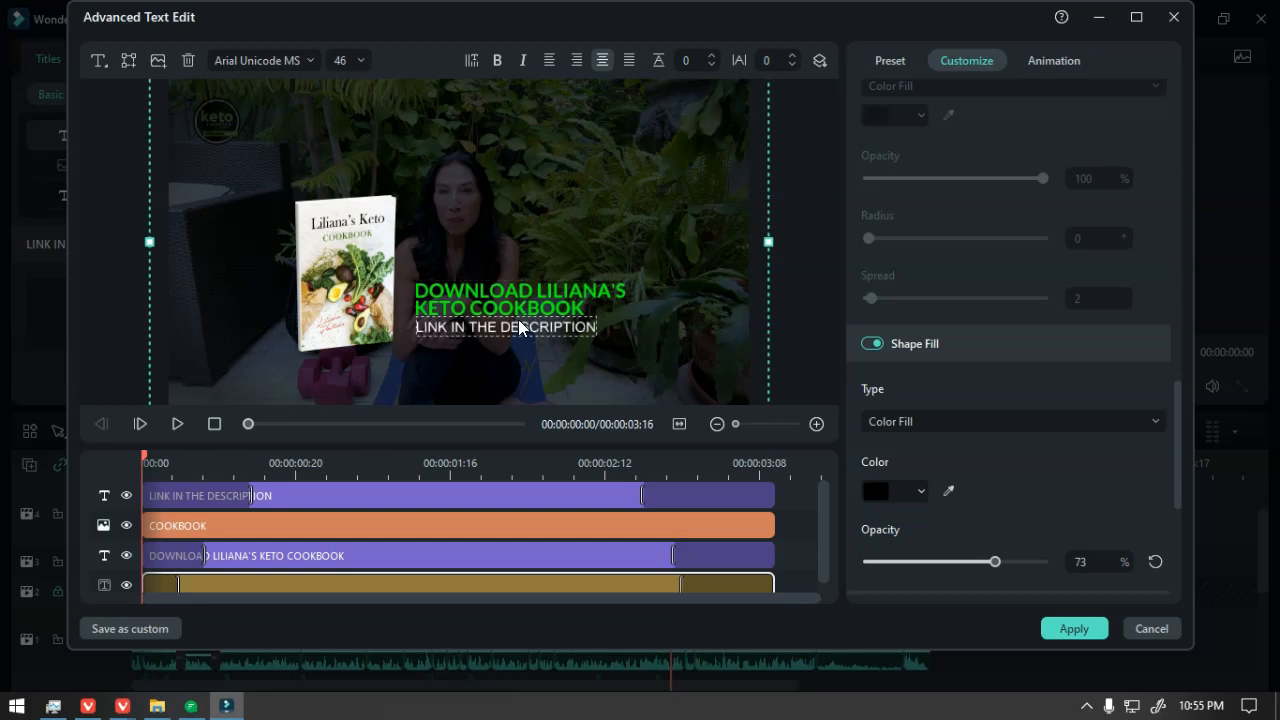
- Select the cookbook image and both text lines together and move them slightly up and to the left
click(357, 241)
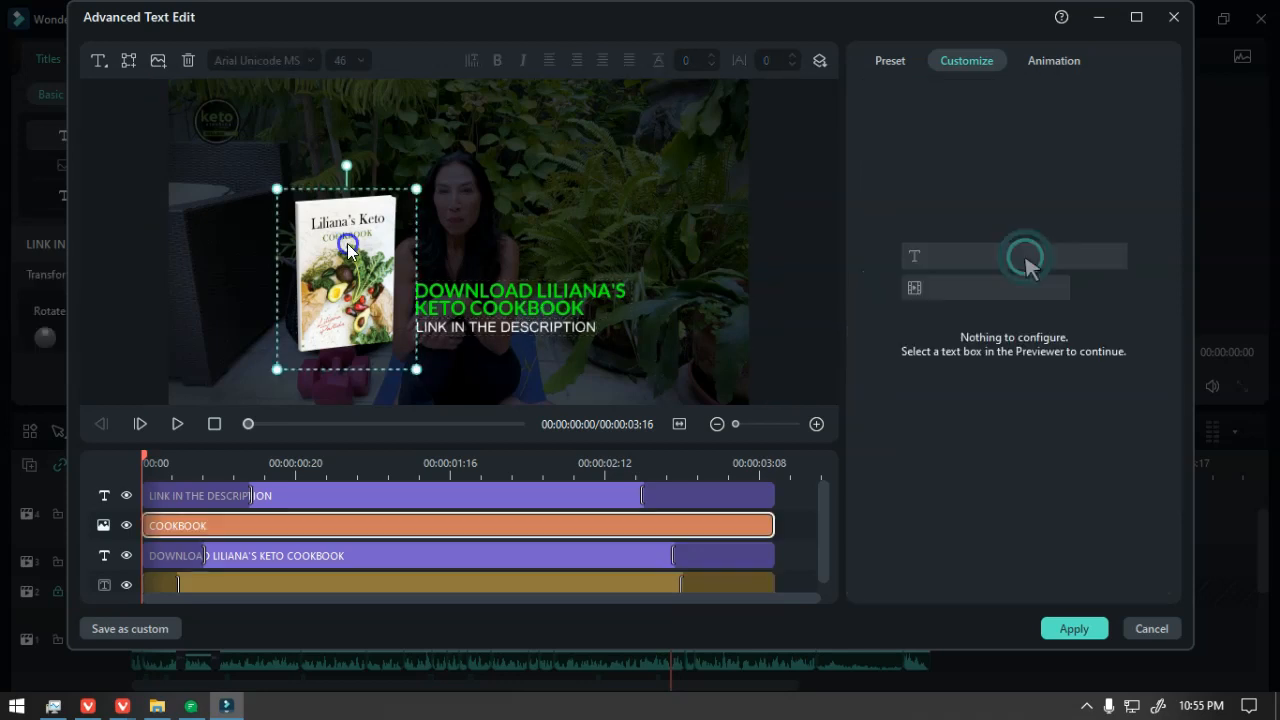
ctrl+click(487, 304)
ctrl+click(493, 330)
drag(493, 330, 500, 294)
click(757, 343)
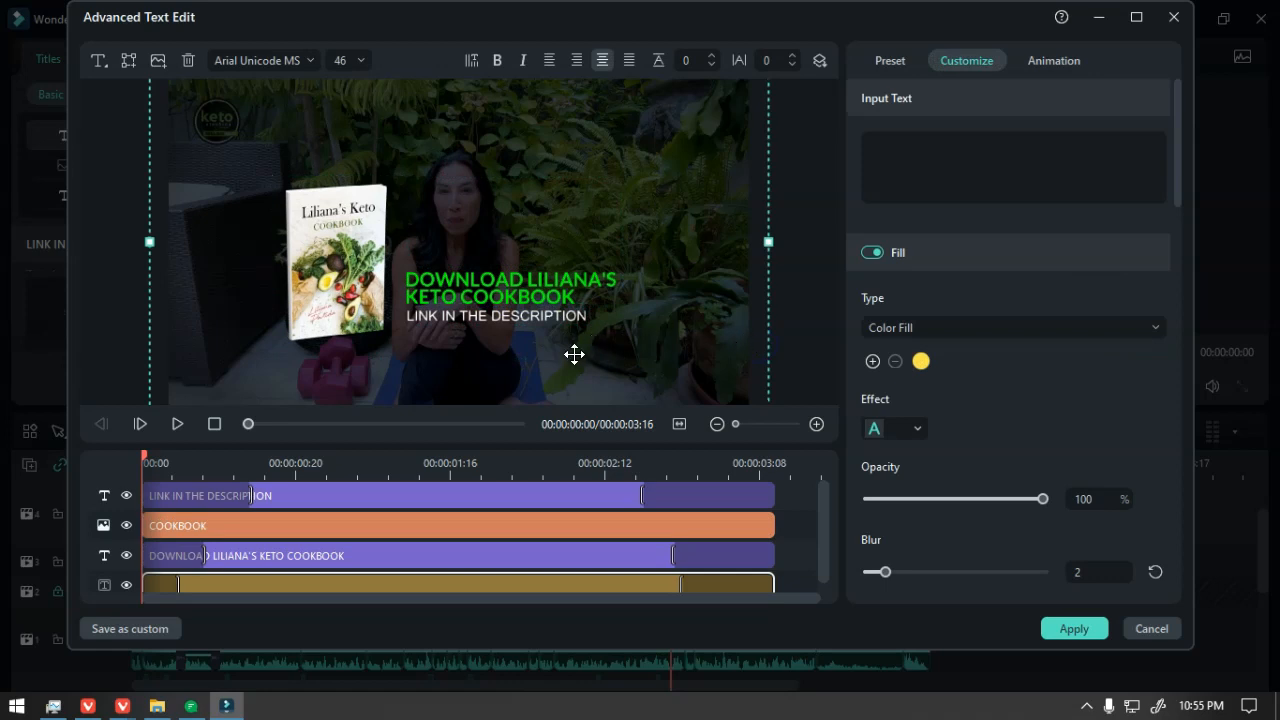
- Try Lato Bold on the LINK IN THE DESCRIPTION text and set its font to Lato Regular
click(512, 318)
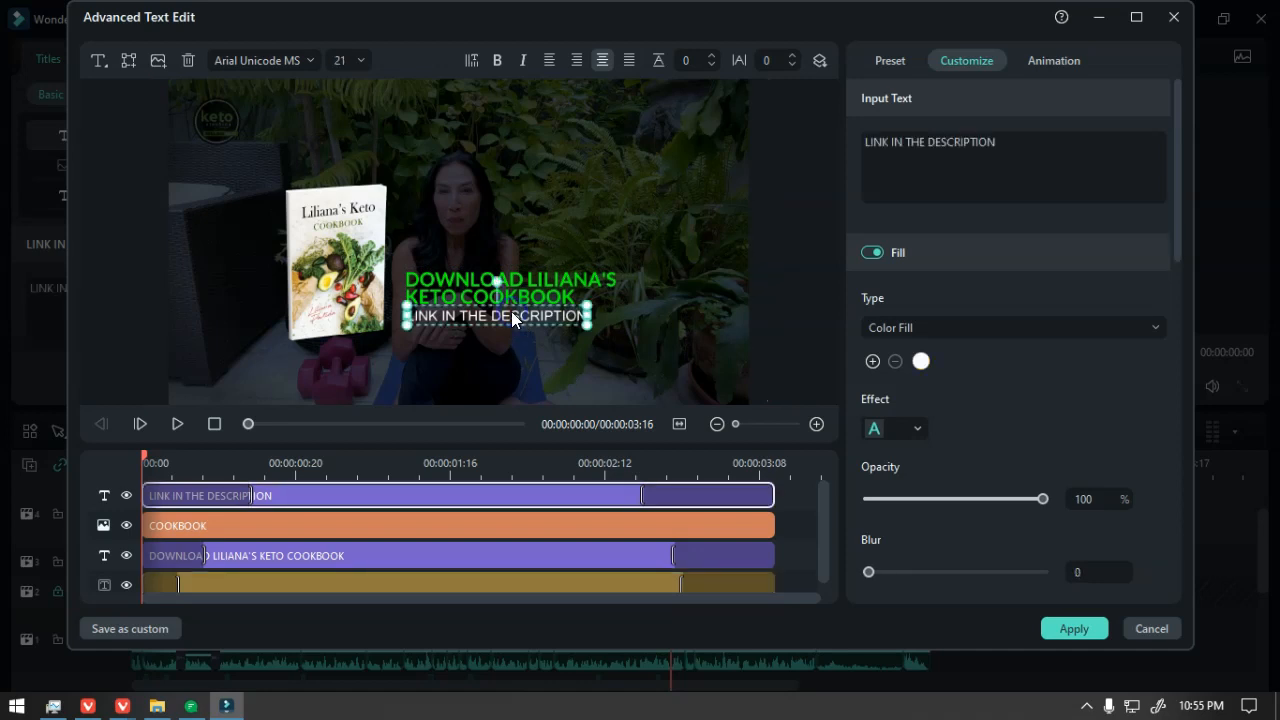
click(518, 291)
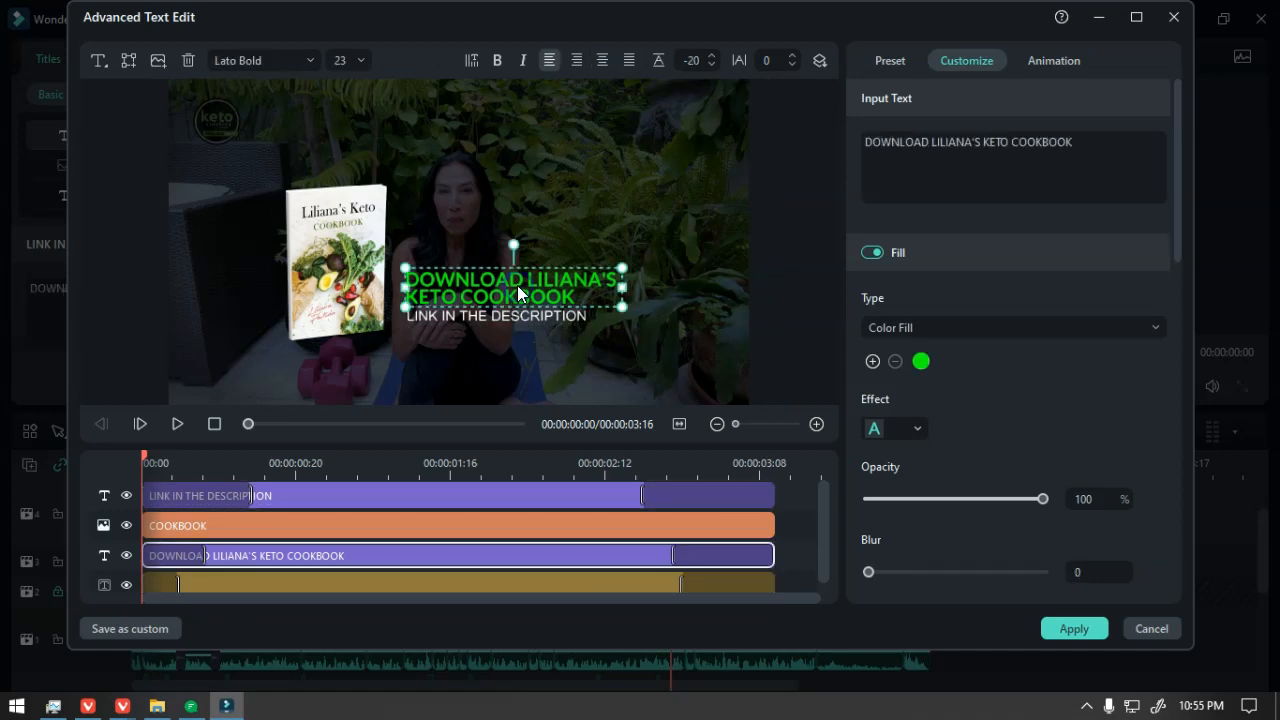
click(475, 316)
click(260, 63)
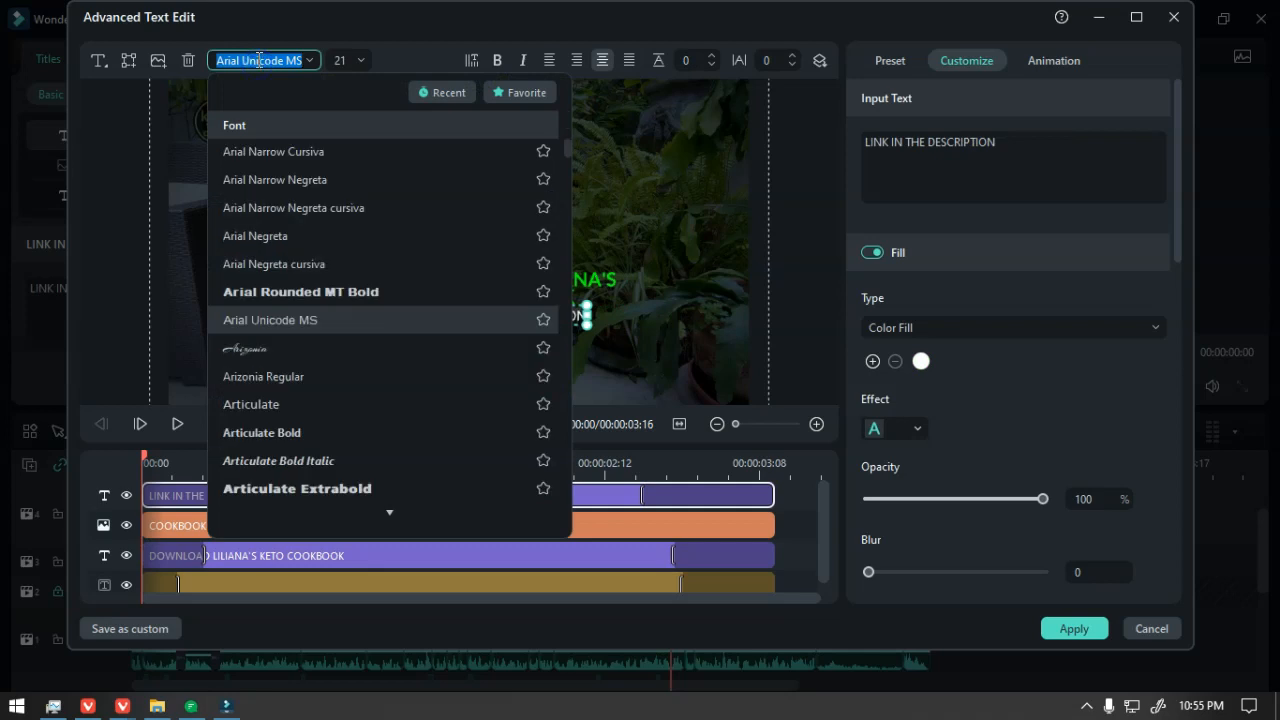
text(lato)
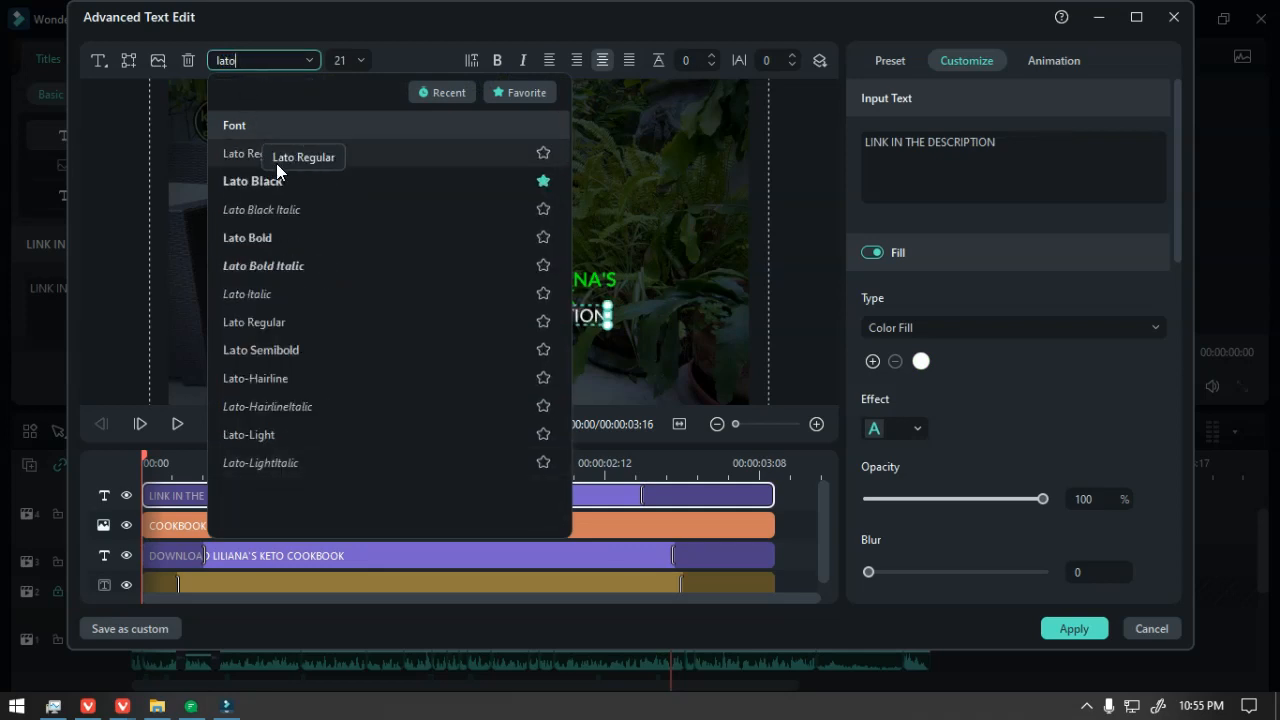
click(275, 240)
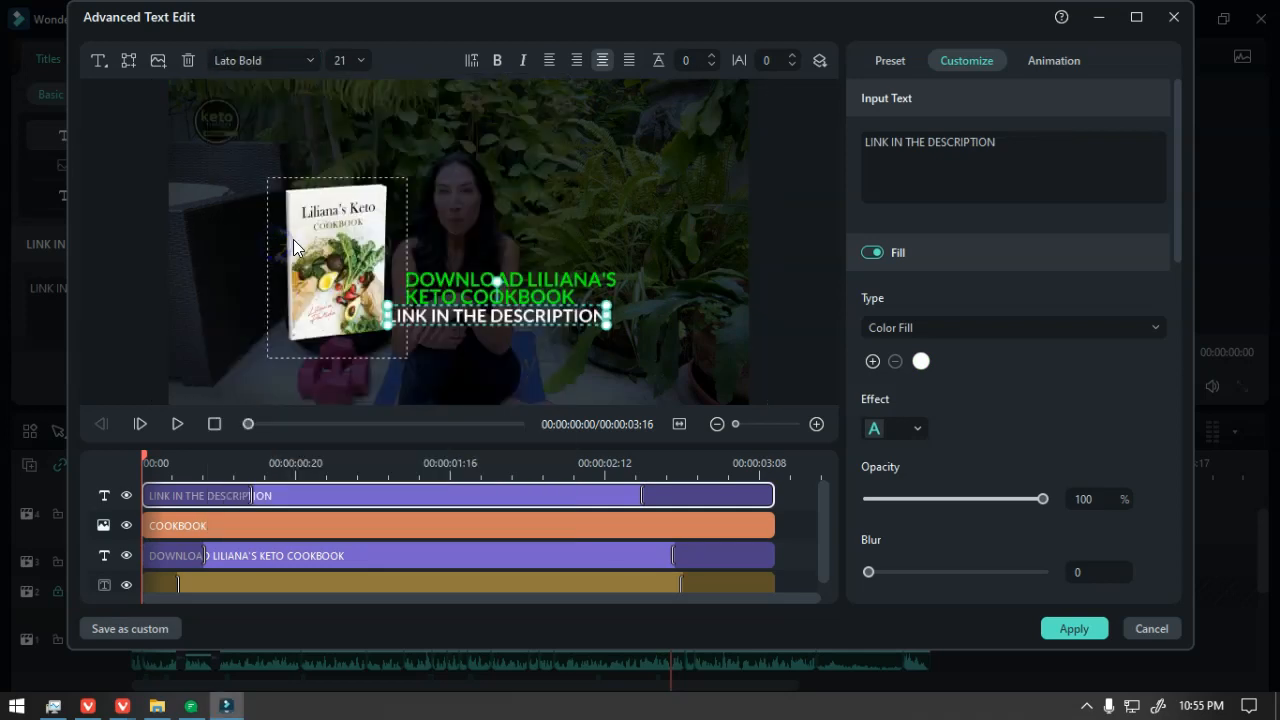
click(240, 60)
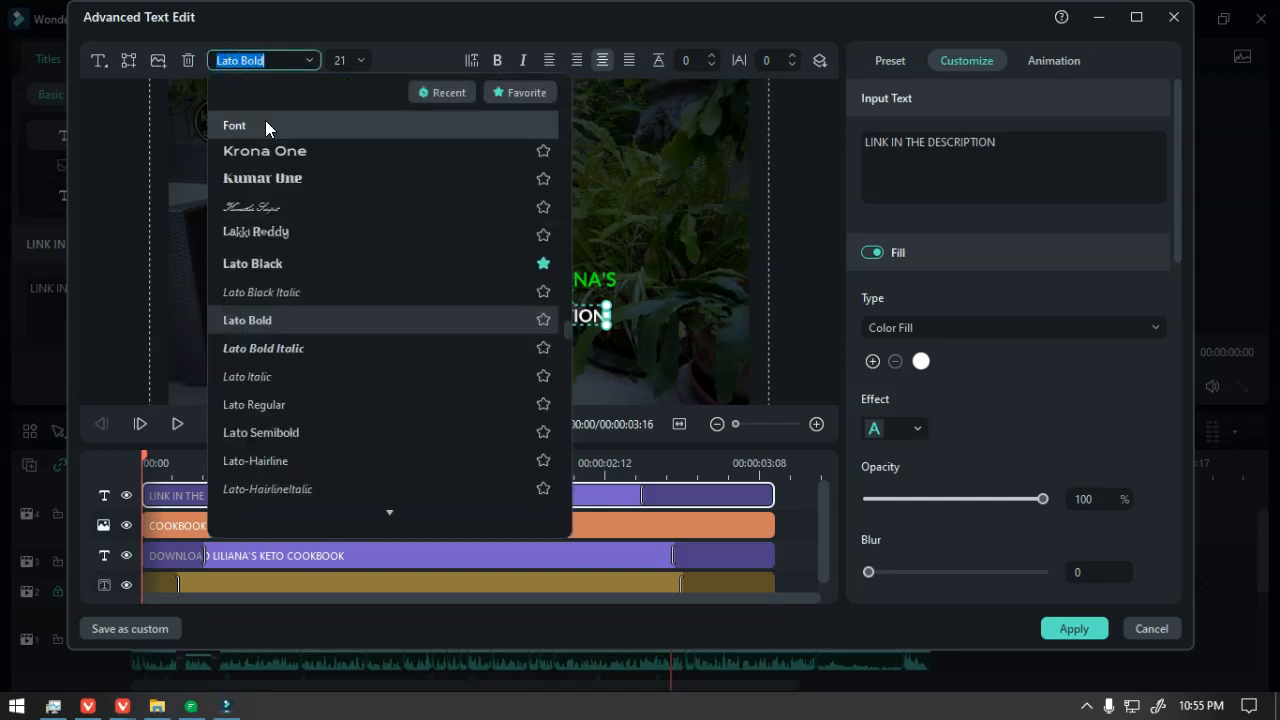
click(254, 405)
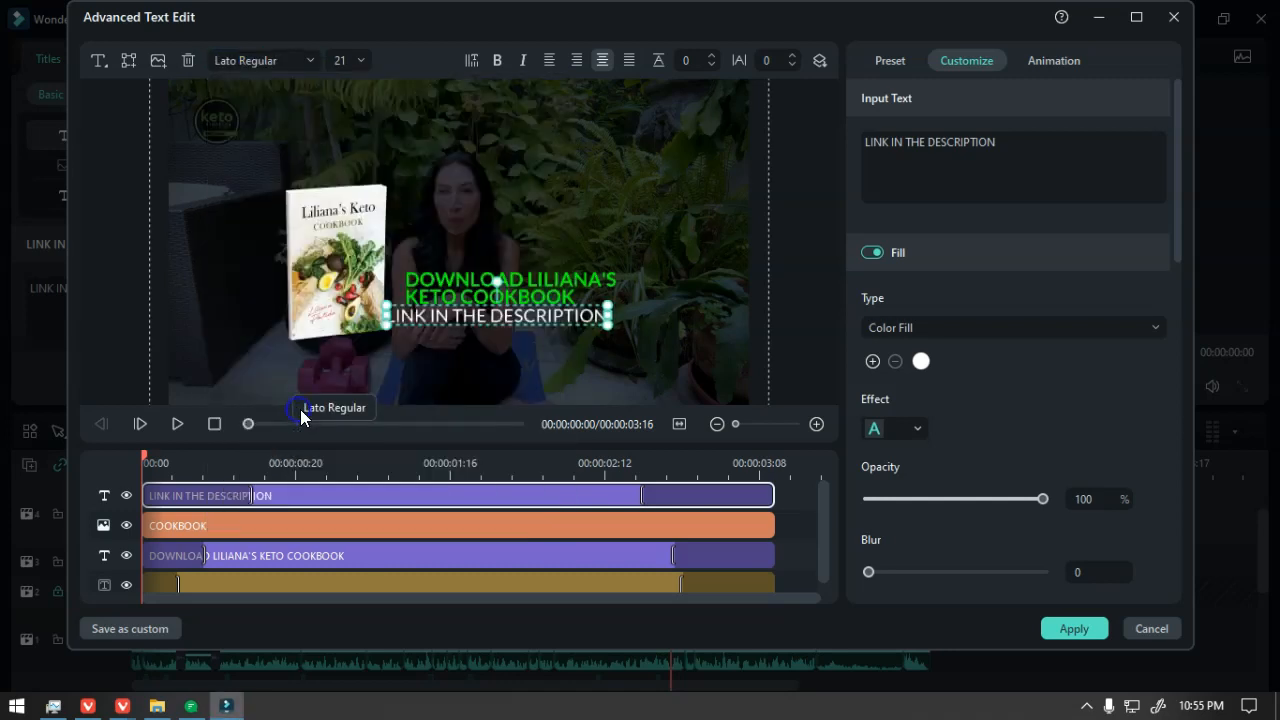
- Left-align the LINK IN THE DESCRIPTION text, reduce it to size 16 and place it under the green headline's left edge
drag(607, 315, 602, 318)
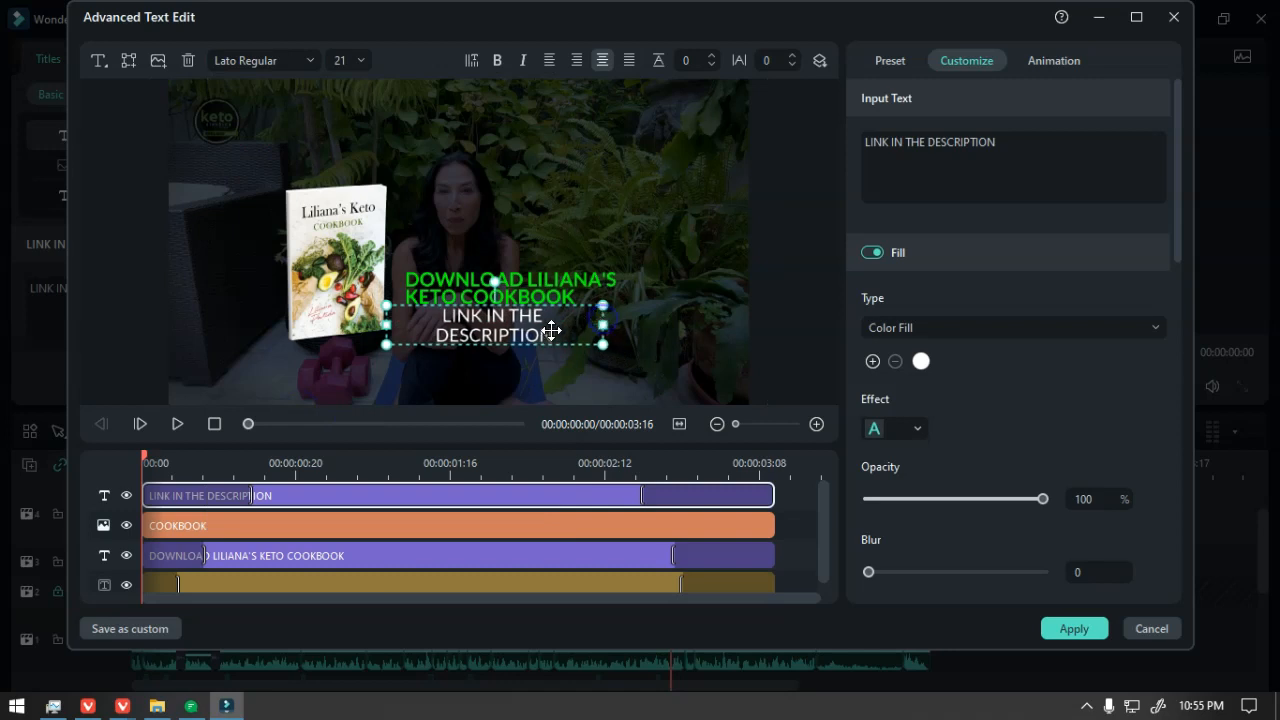
click(608, 326)
click(552, 330)
drag(601, 330, 550, 330)
click(552, 60)
drag(422, 325, 436, 322)
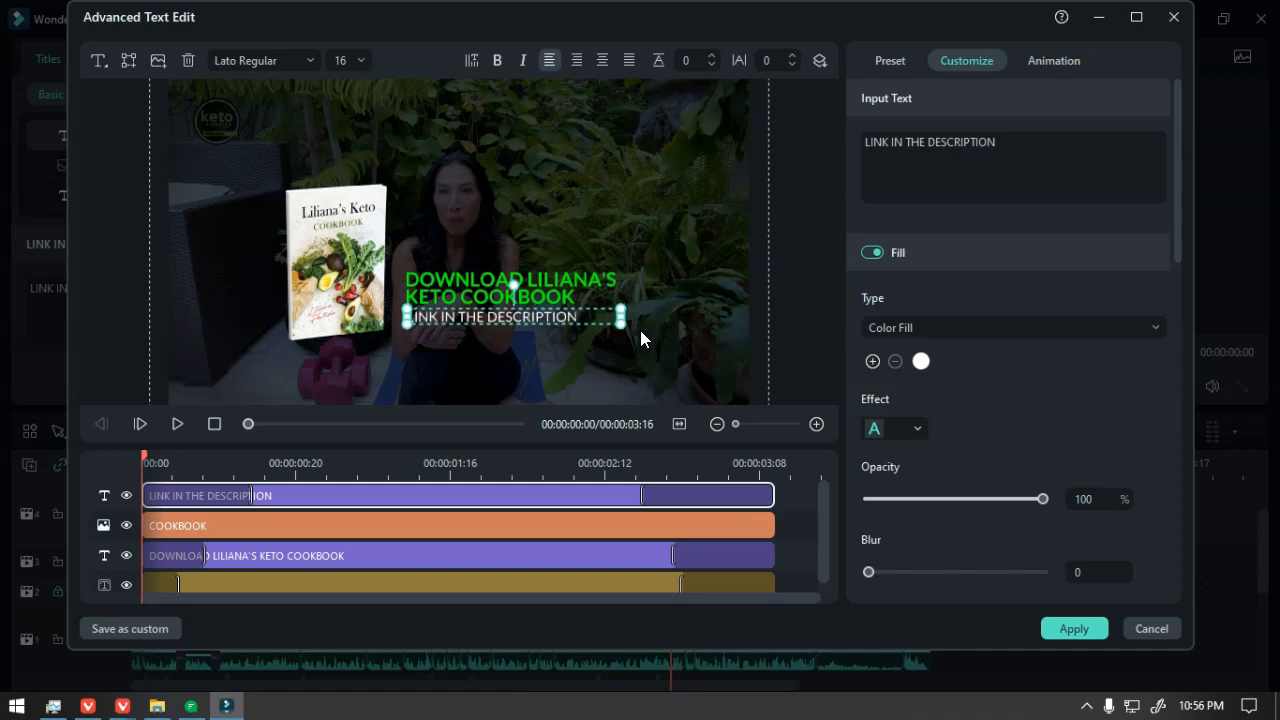
- Move the green headline and the LINK IN THE DESCRIPTION line slightly up beside the cookbook image
click(352, 292)
mouse_move(470, 297)
mouse_down()
mouse_move(470, 278)
mouse_move(469, 317)
mouse_move(469, 305)
mouse_up()
click(470, 318)
click(461, 320)
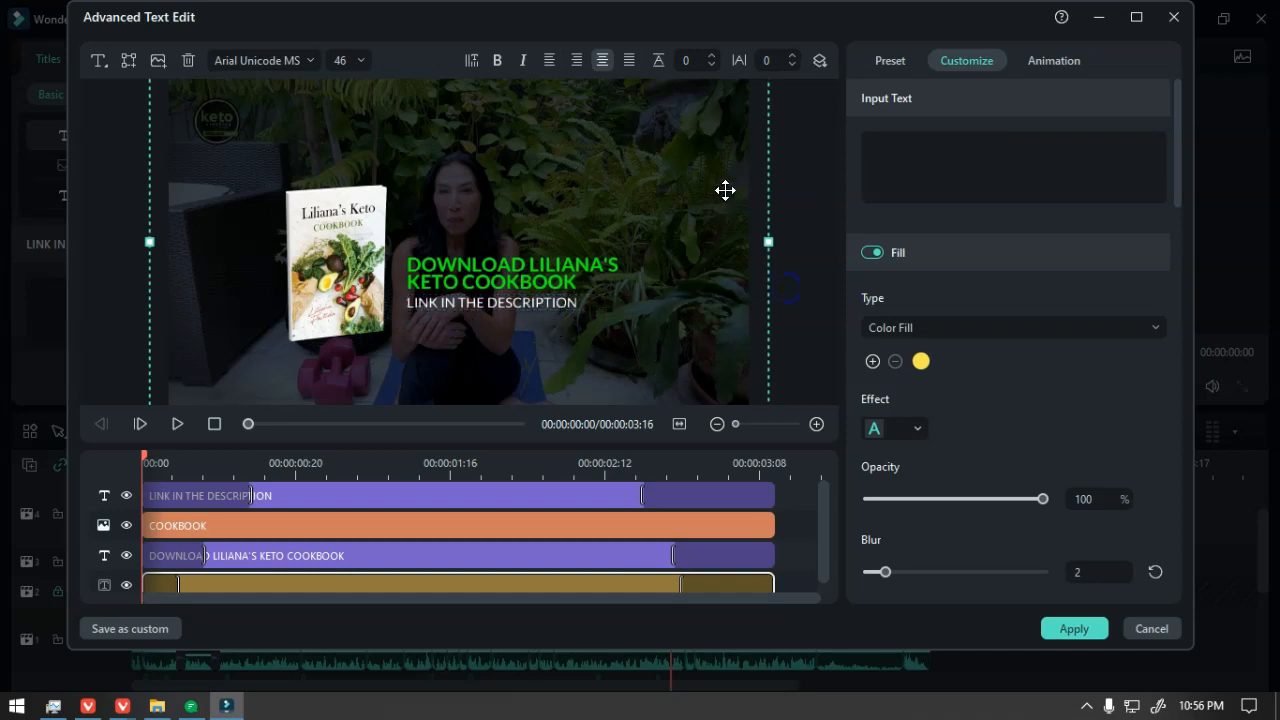
- Shorten the green headline's In animation to 0.13 s and preview the title's entrance
click(1054, 60)
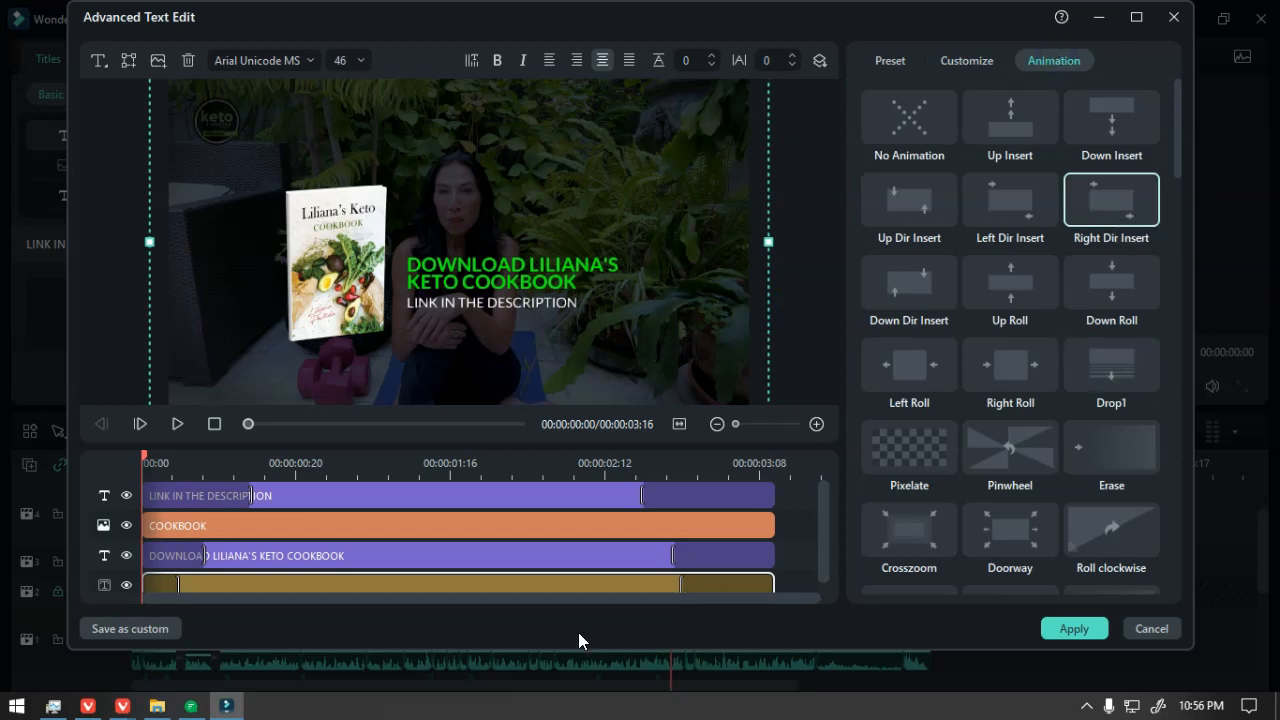
click(175, 587)
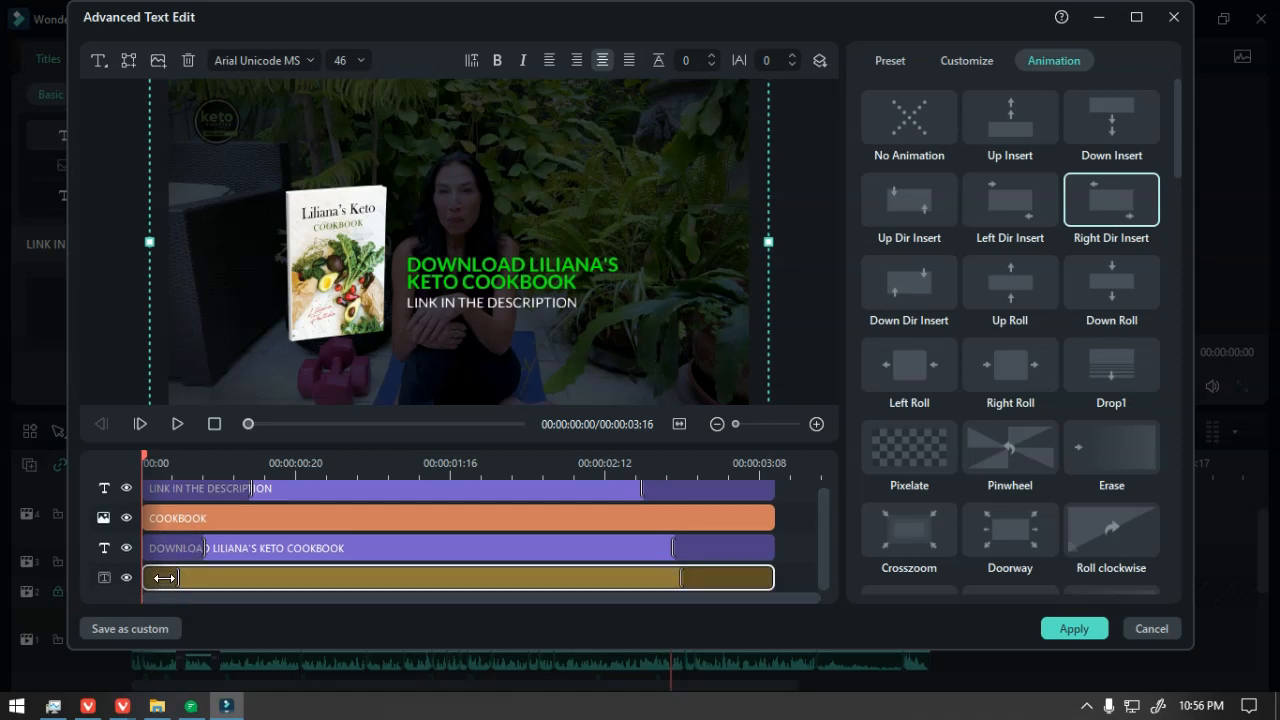
click(201, 548)
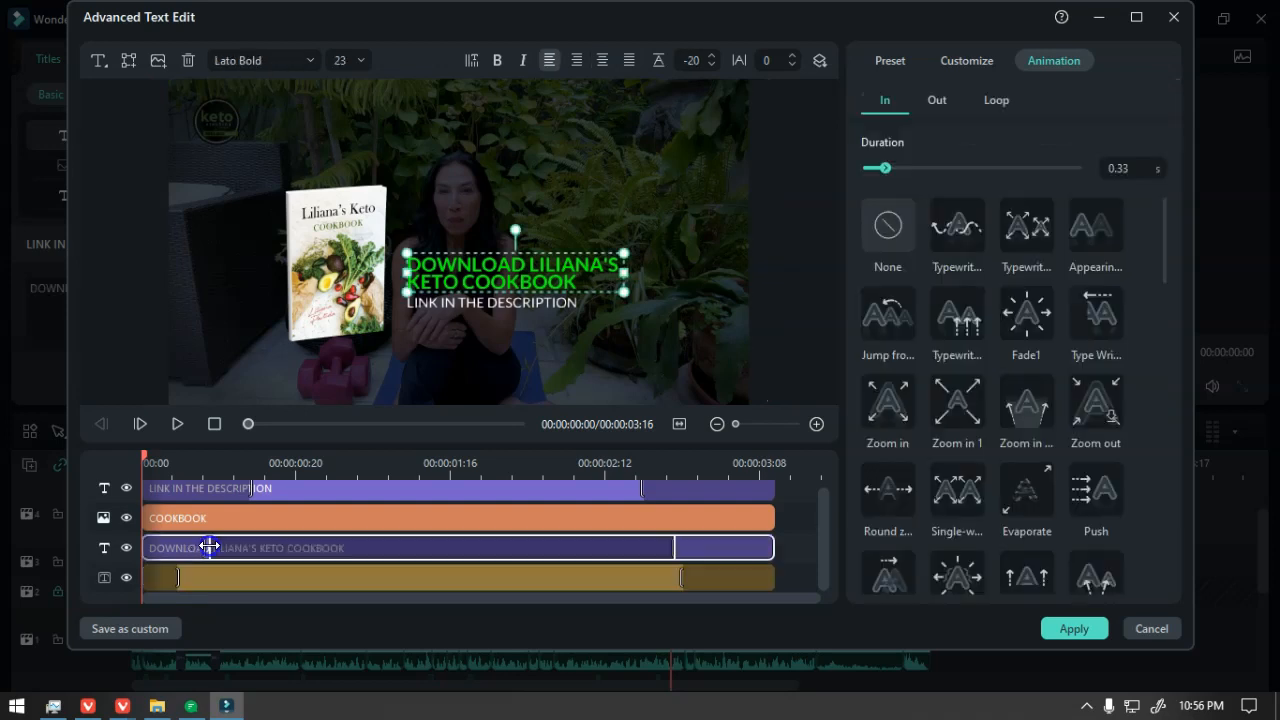
drag(197, 547, 161, 553)
click(228, 550)
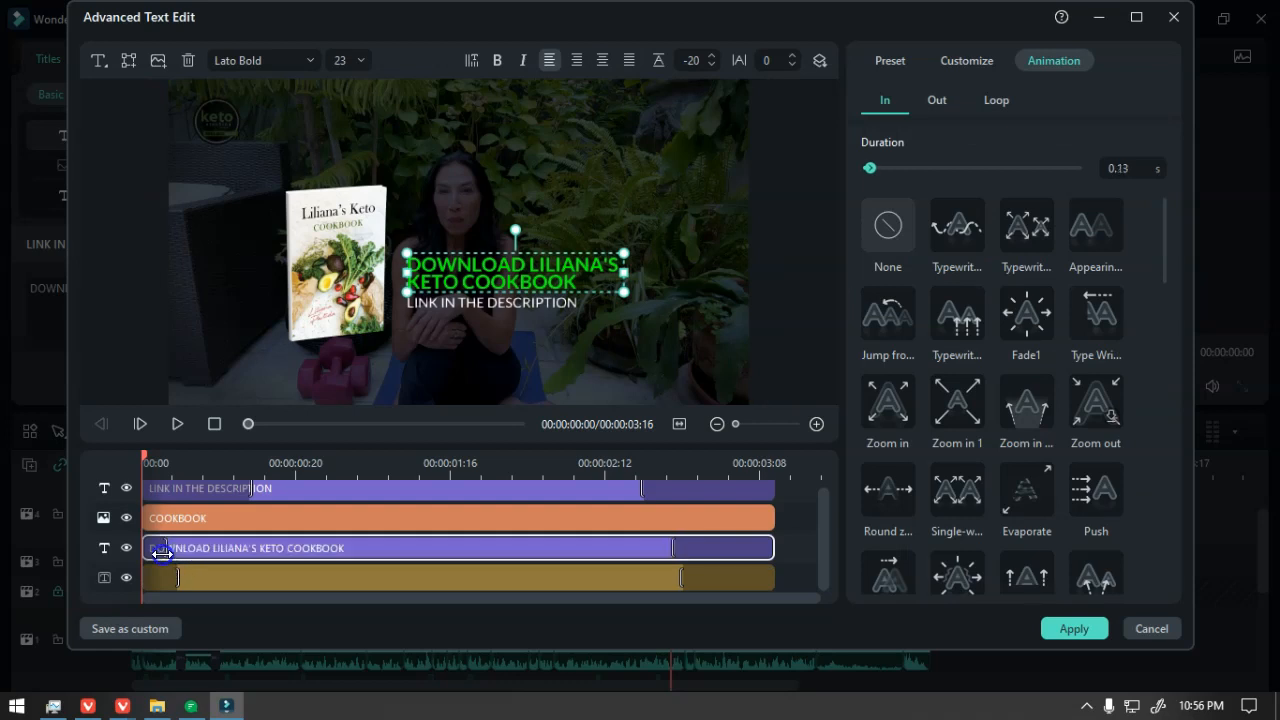
click(170, 577)
click(176, 428)
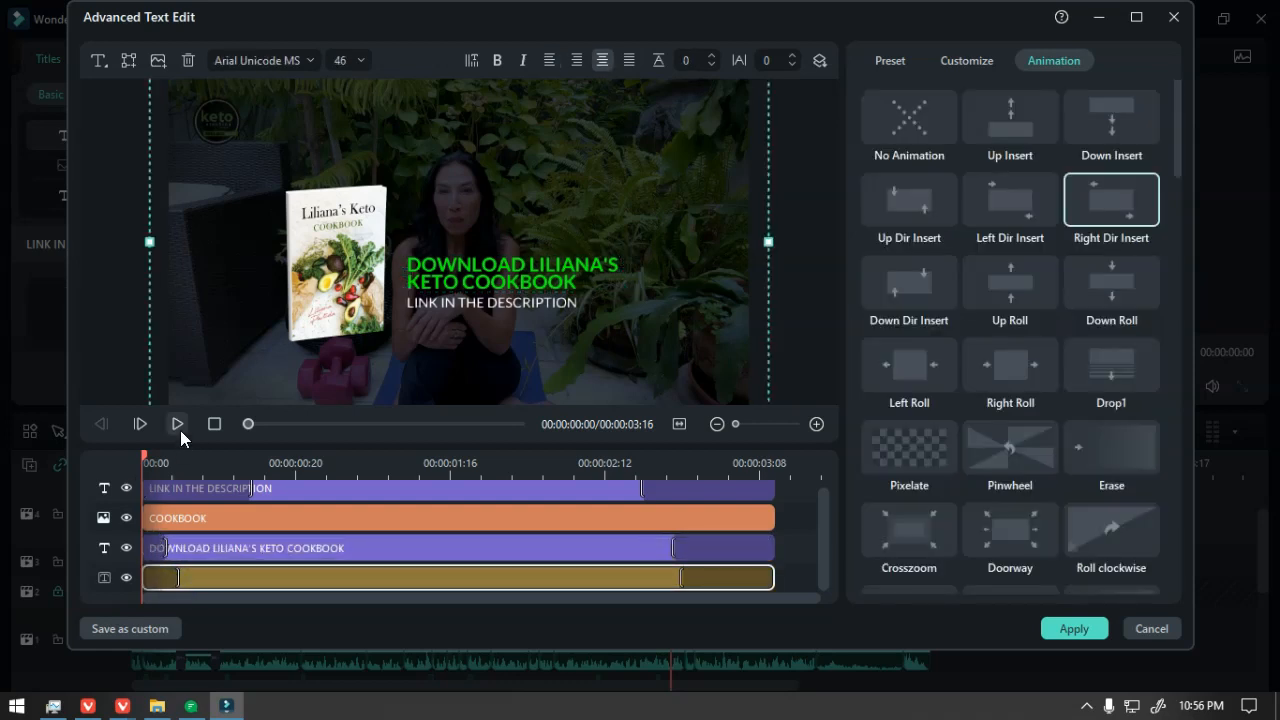
click(176, 425)
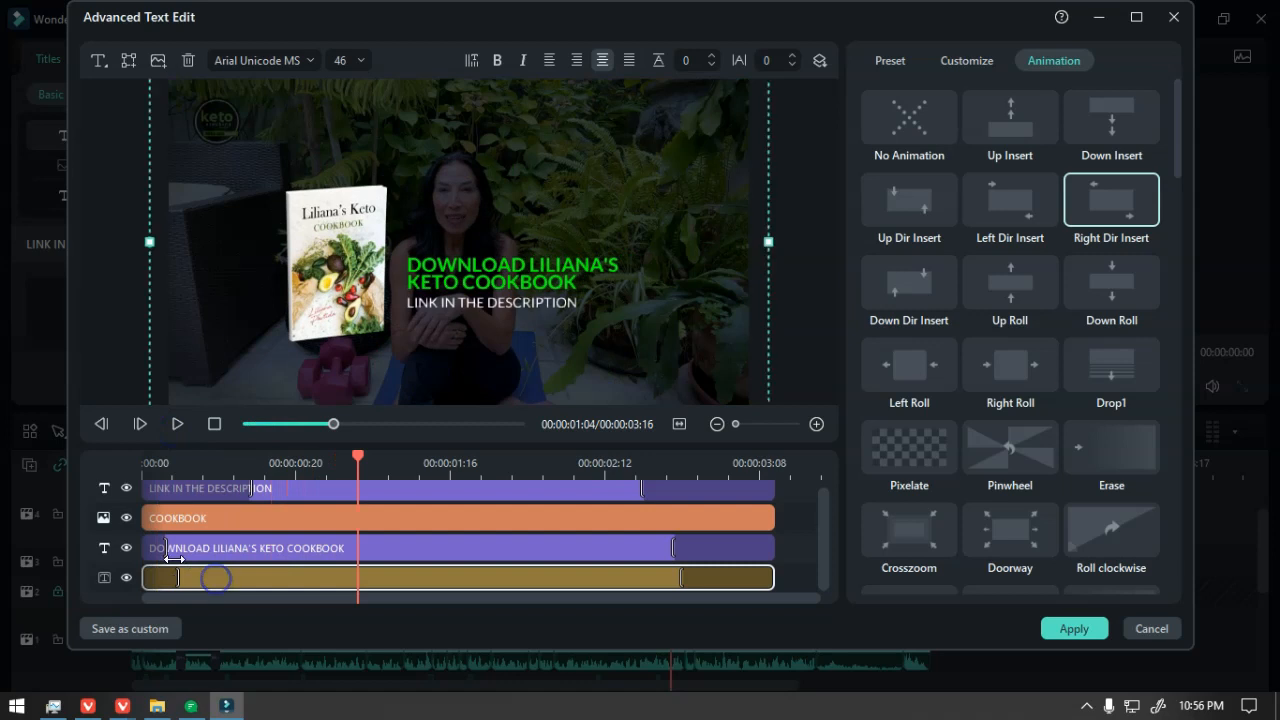
- Lengthen the green headline's In animation to 0.38 s and trim its start to about 00:00:00:05
drag(165, 549, 212, 551)
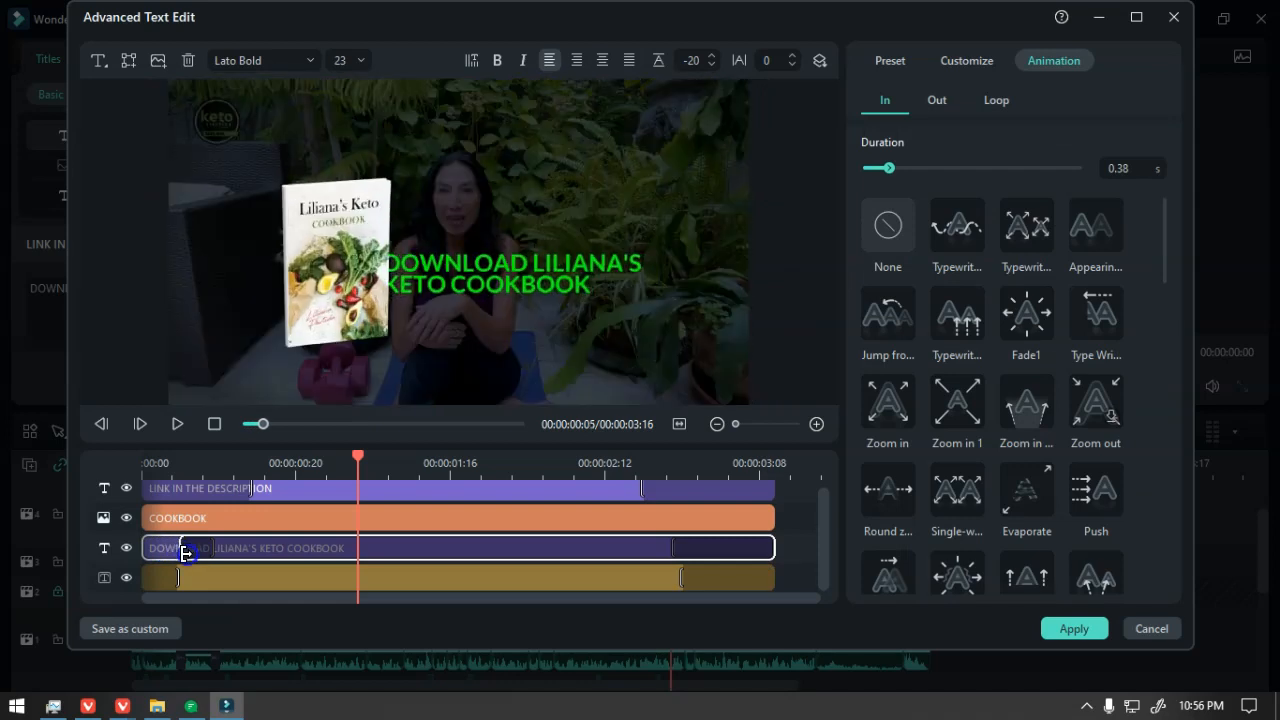
drag(185, 553, 186, 553)
drag(357, 468, 143, 463)
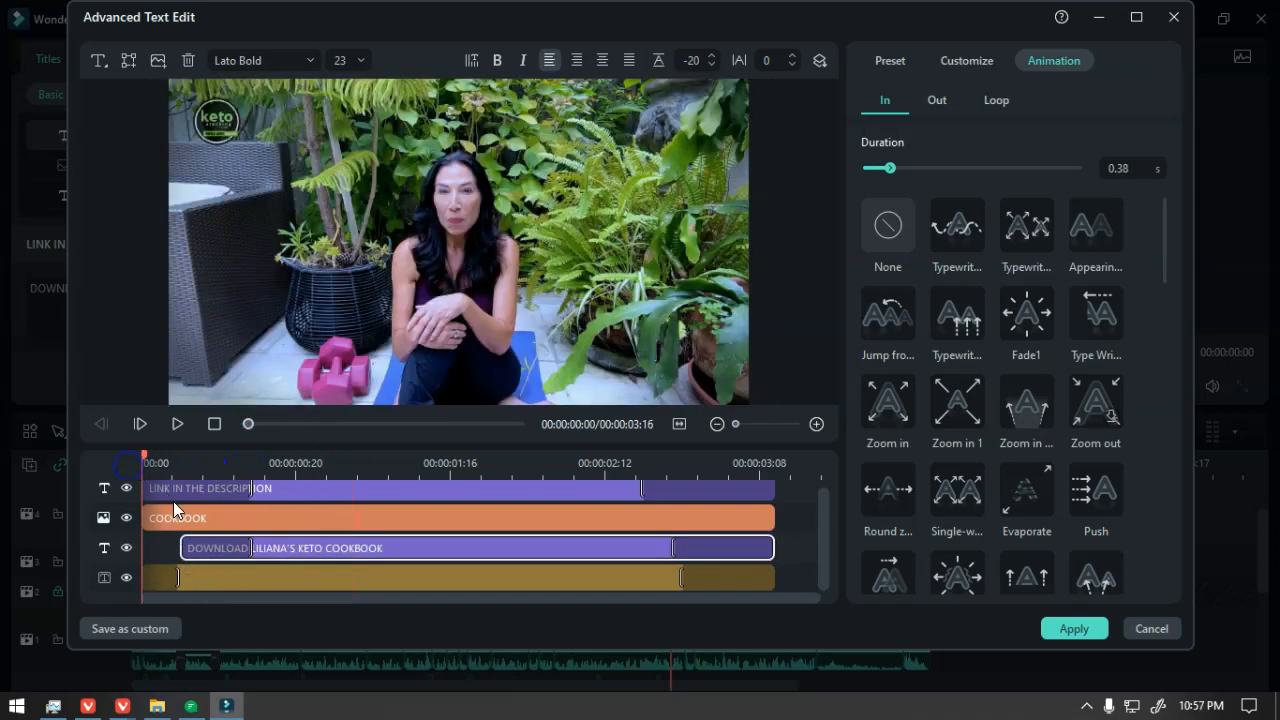
- Trim the cookbook image's start to just before the headline and the LINK IN THE DESCRIPTION text's start to about 00:00:00:03
click(180, 528)
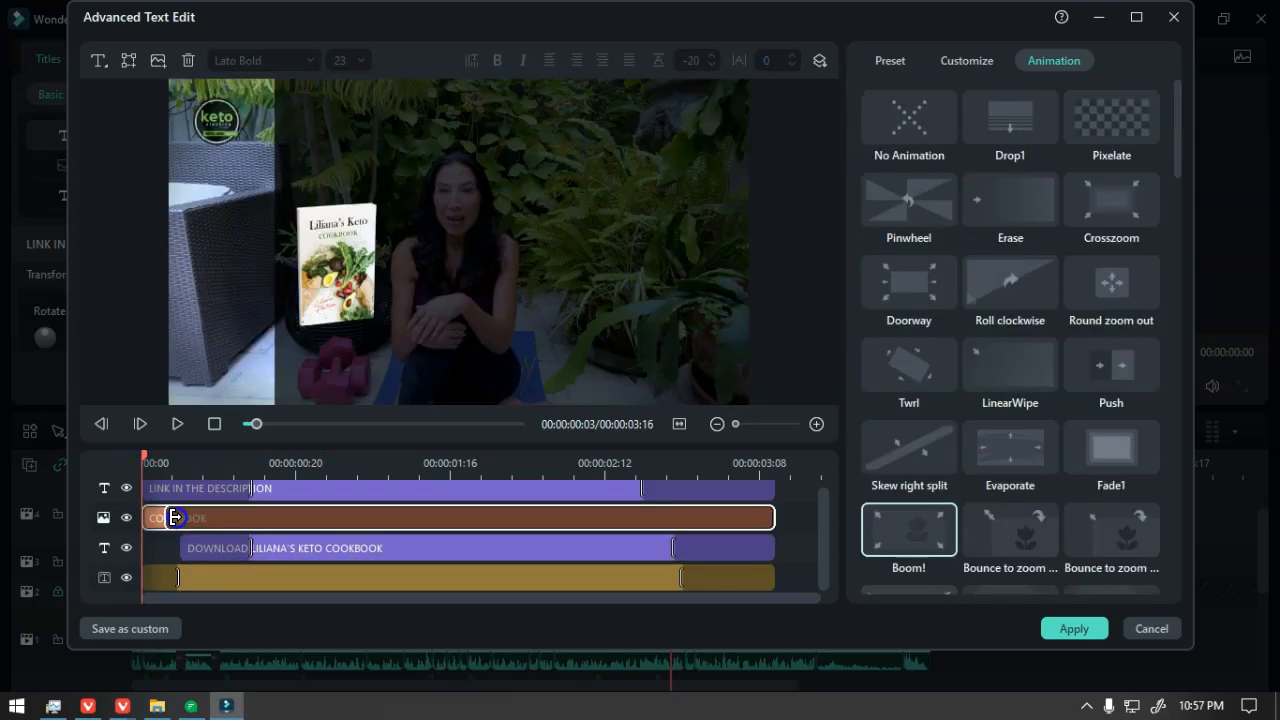
drag(181, 516, 170, 487)
click(162, 489)
click(191, 583)
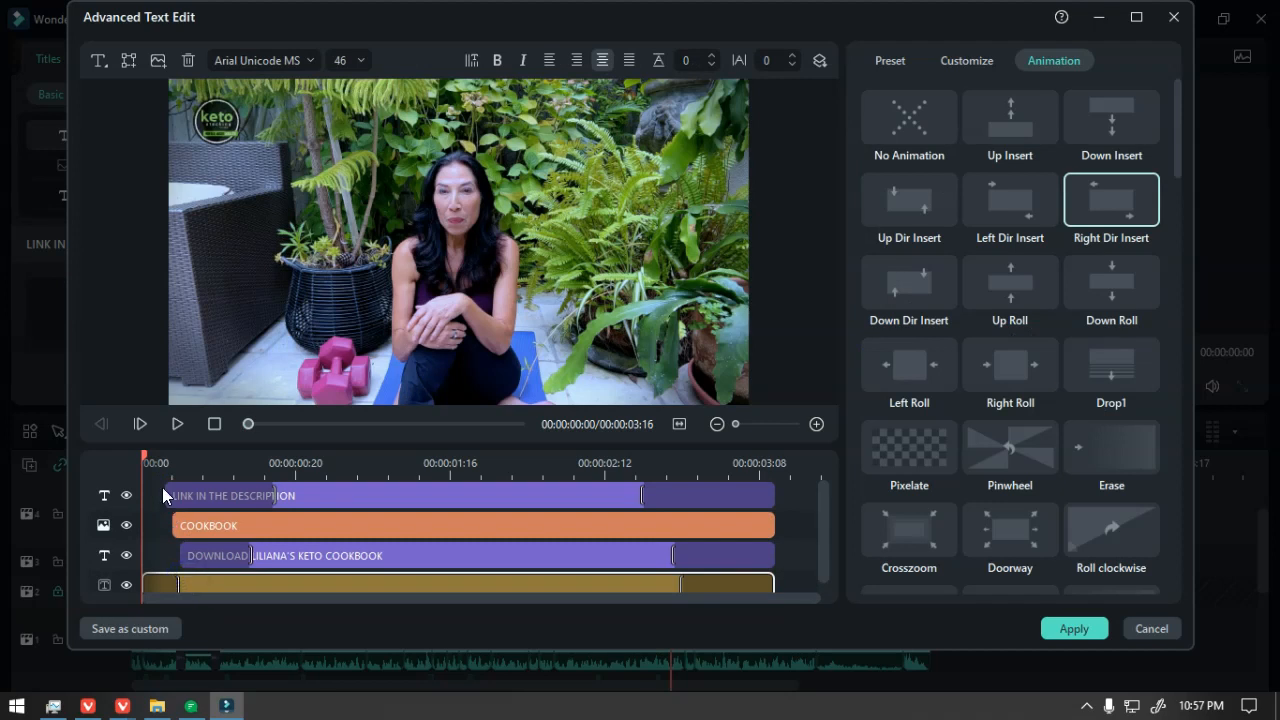
- Play the title twice from its beginning to check the staggered entrance of the background, image and text
click(183, 429)
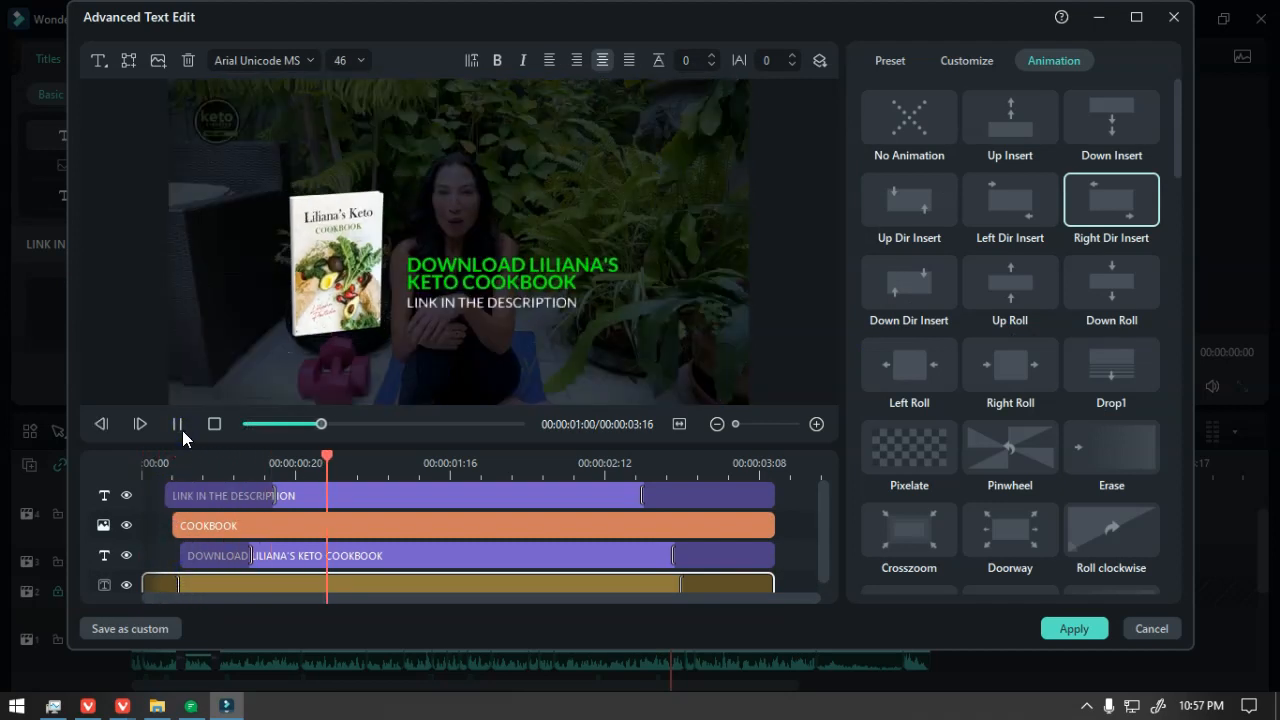
click(183, 430)
drag(521, 453, 109, 466)
click(172, 426)
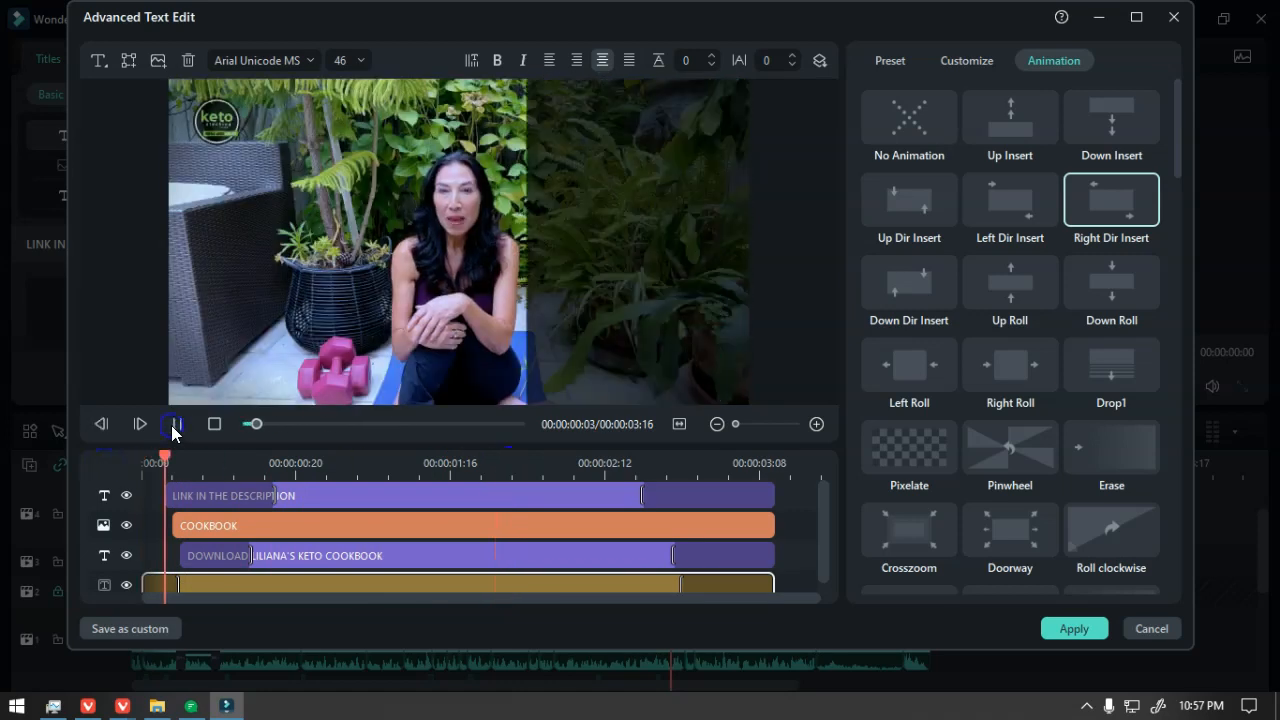
click(173, 425)
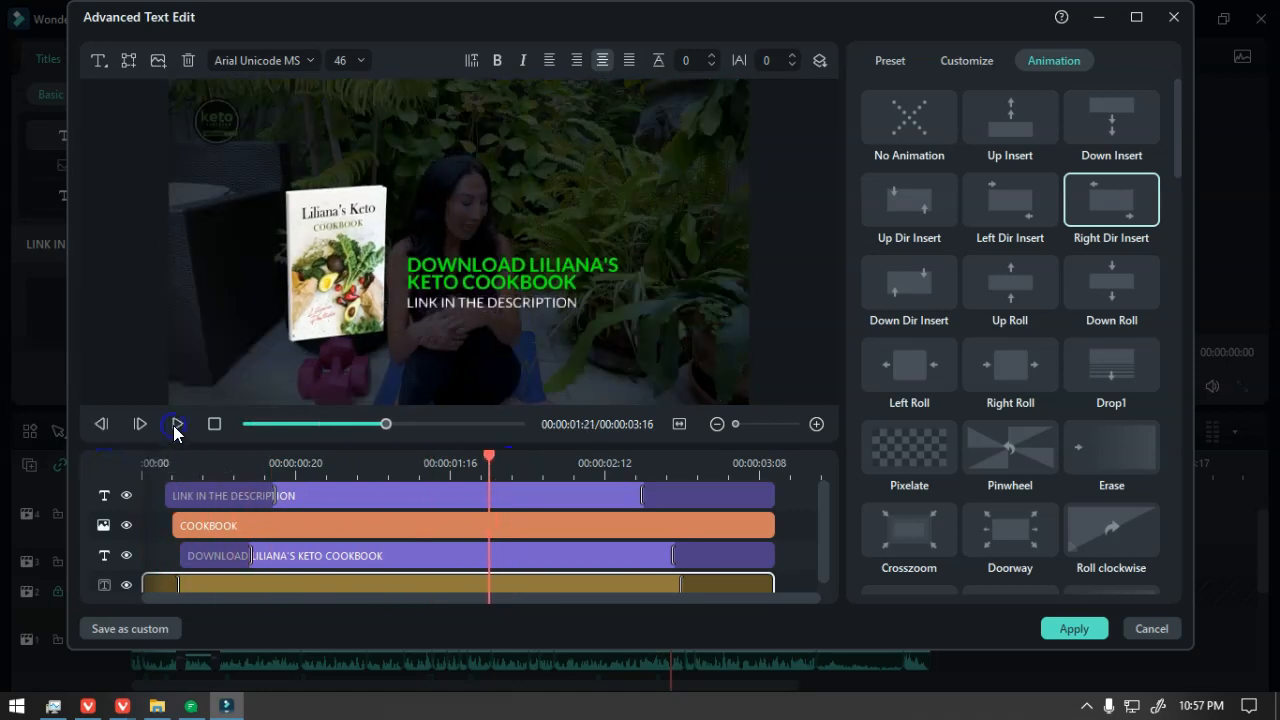
- Review the animations applied to the cookbook image, the green headline and the LINK IN THE DESCRIPTION text
click(358, 304)
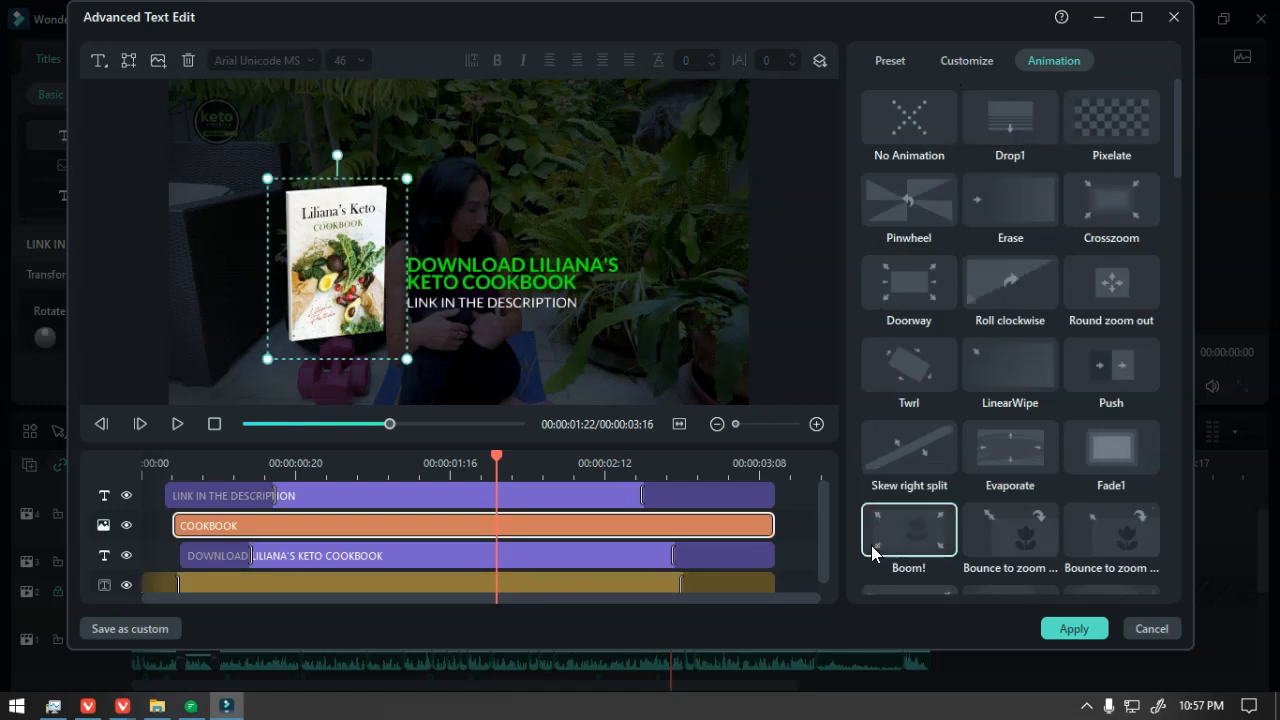
click(484, 286)
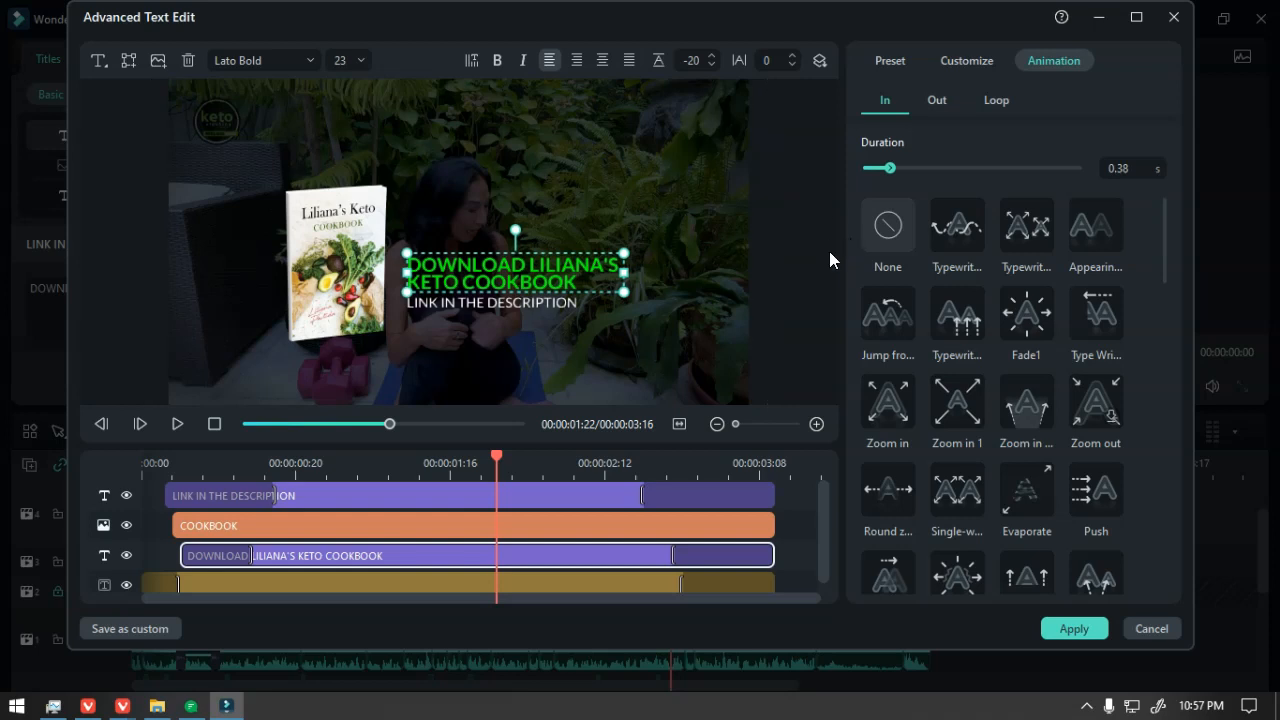
scroll(1162, 337, down, 10)
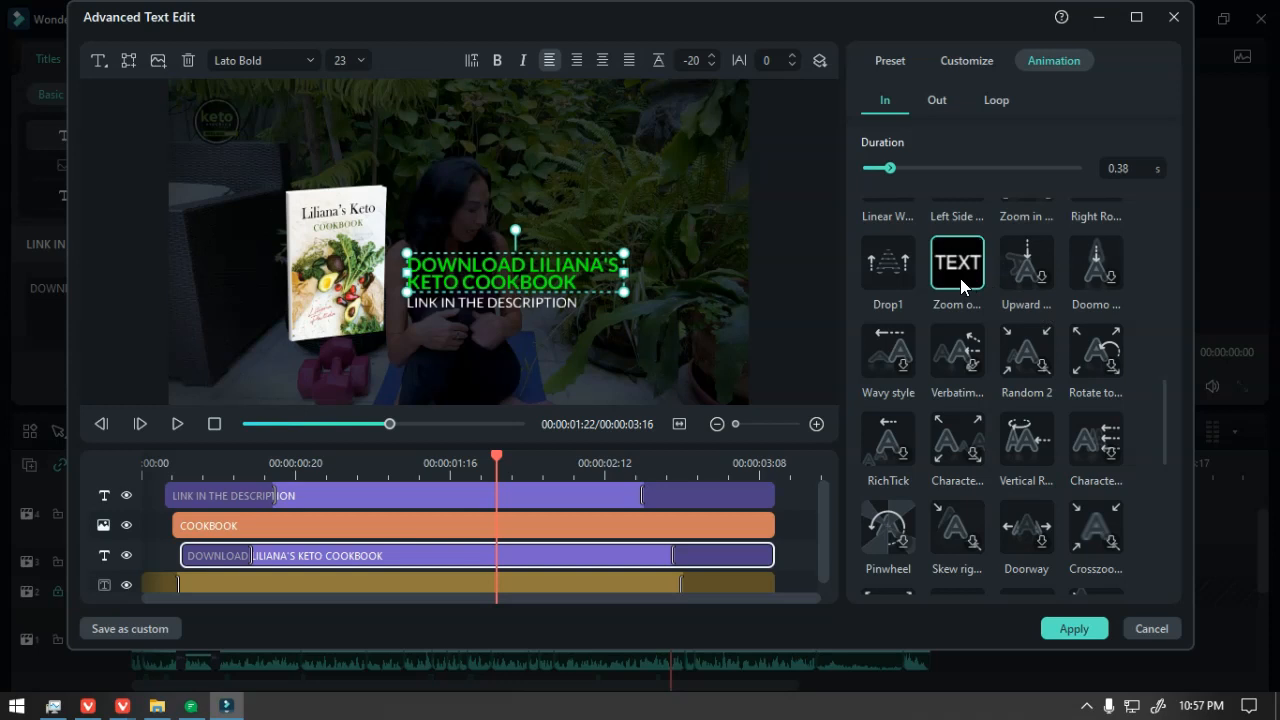
click(463, 314)
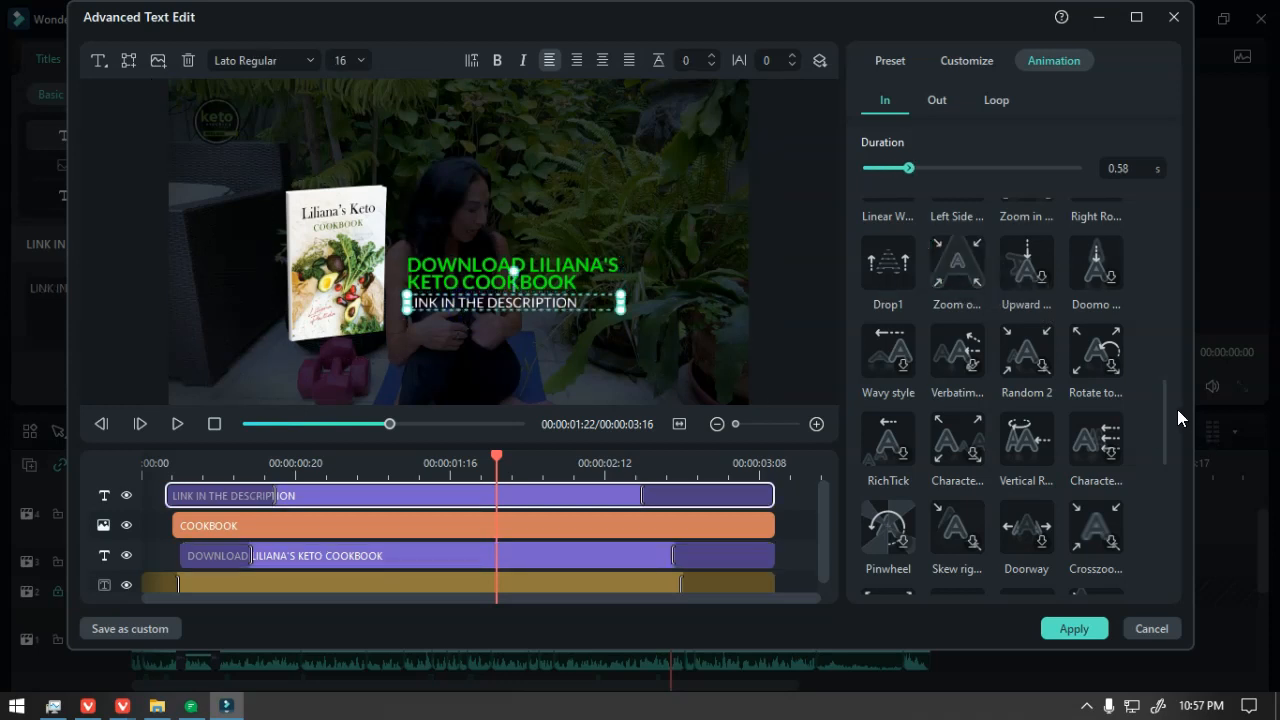
scroll(1160, 390, up, 4)
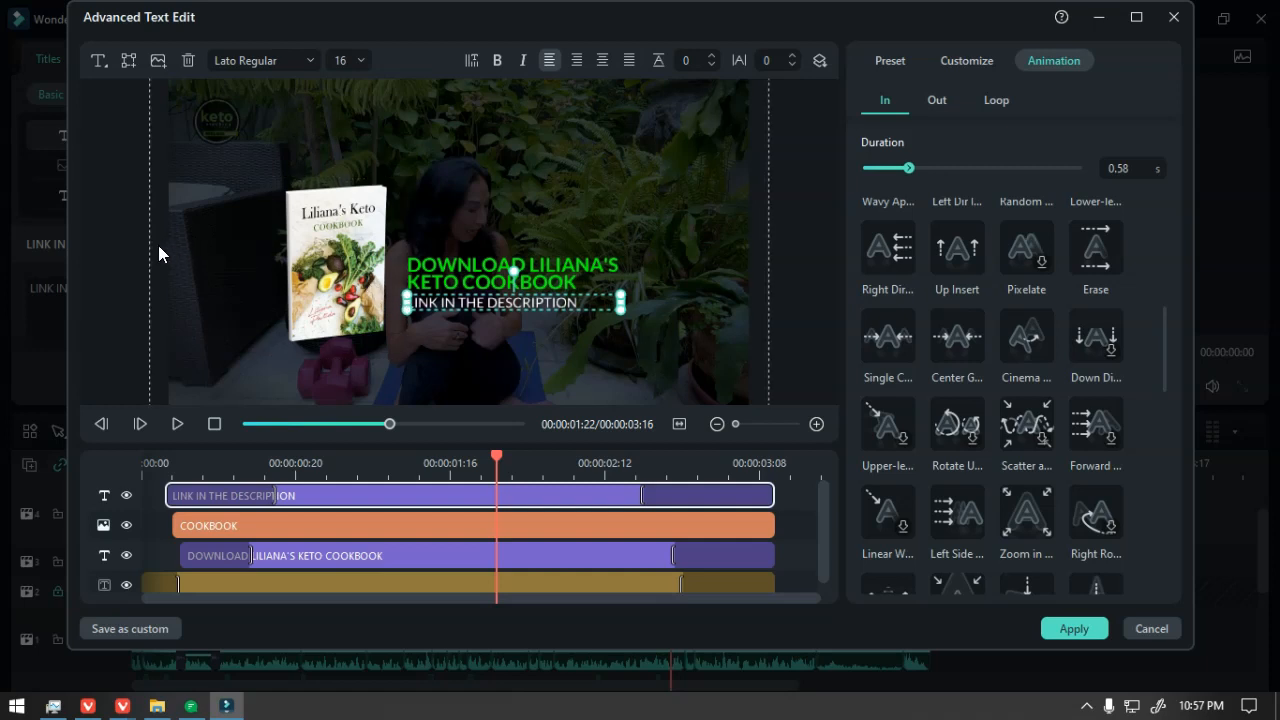
click(463, 276)
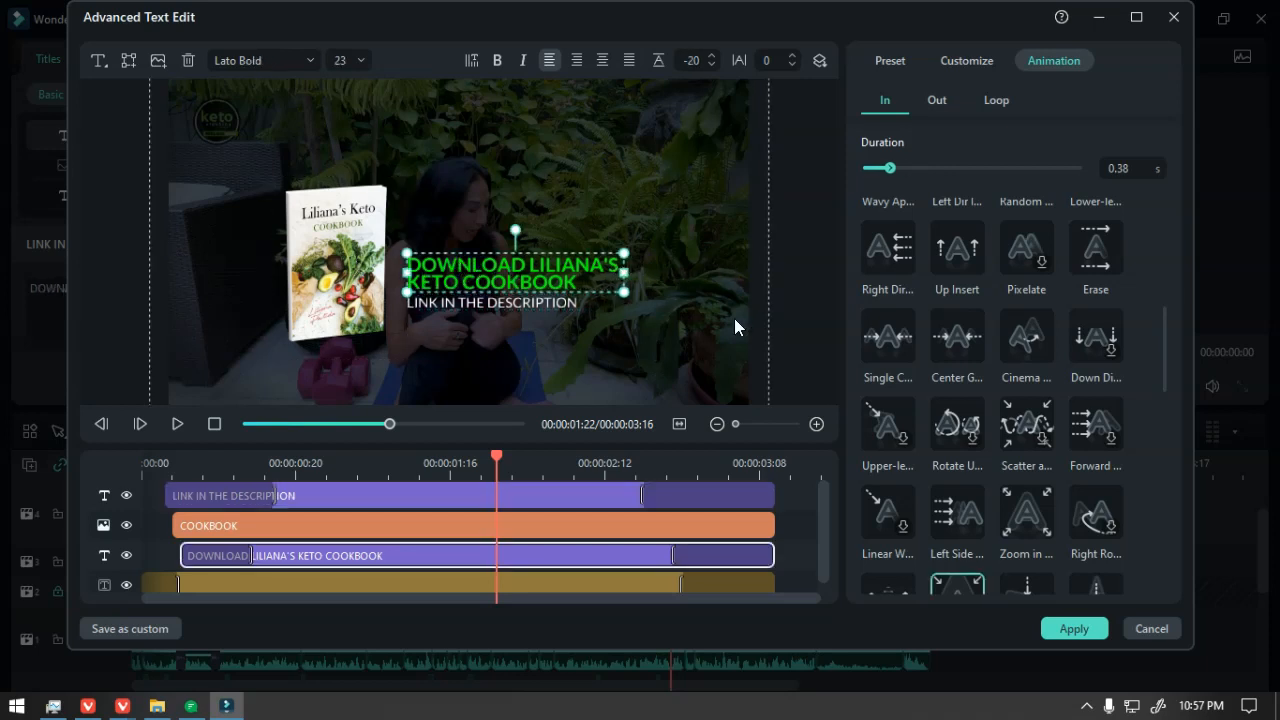
- Play the whole title from its start and apply the advanced text edits
drag(501, 477, 140, 468)
key(space)
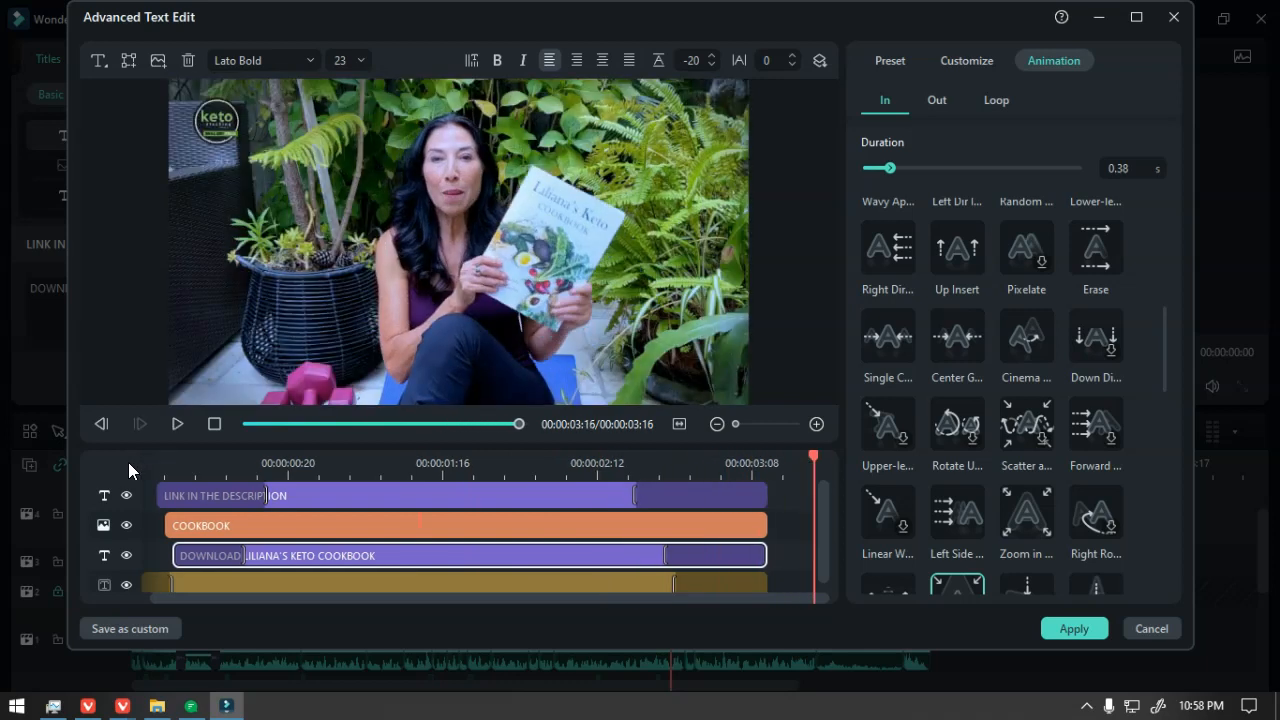
click(1077, 634)
- Play the main timeline from about 00:01:44:21 through the cookbook title into the following clip
click(660, 463)
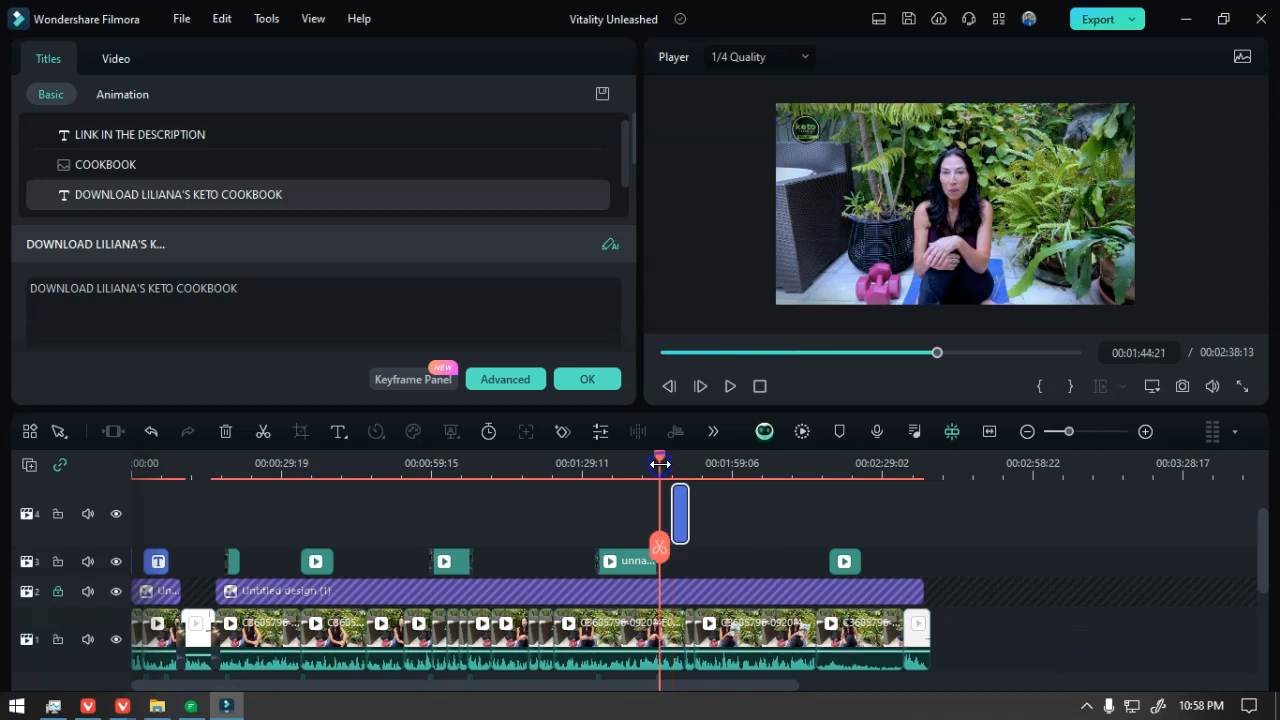
scroll(715, 540, up, 5)
key(space)
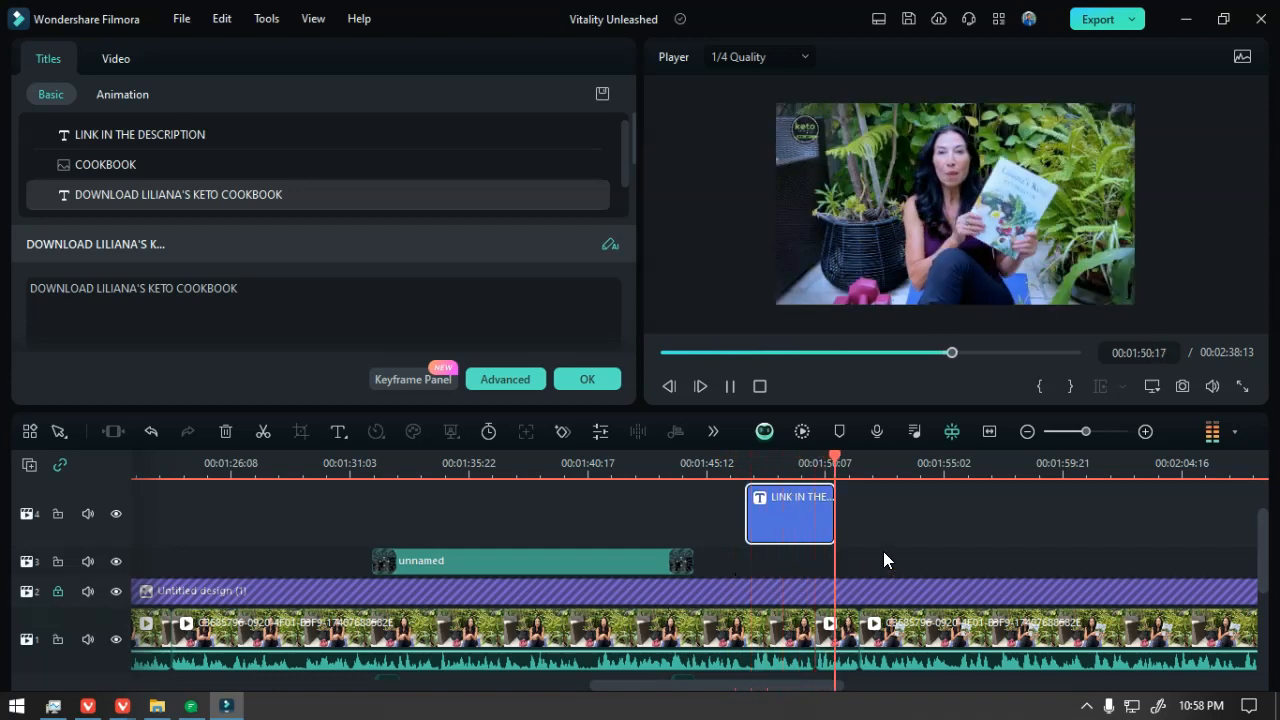
key(space)
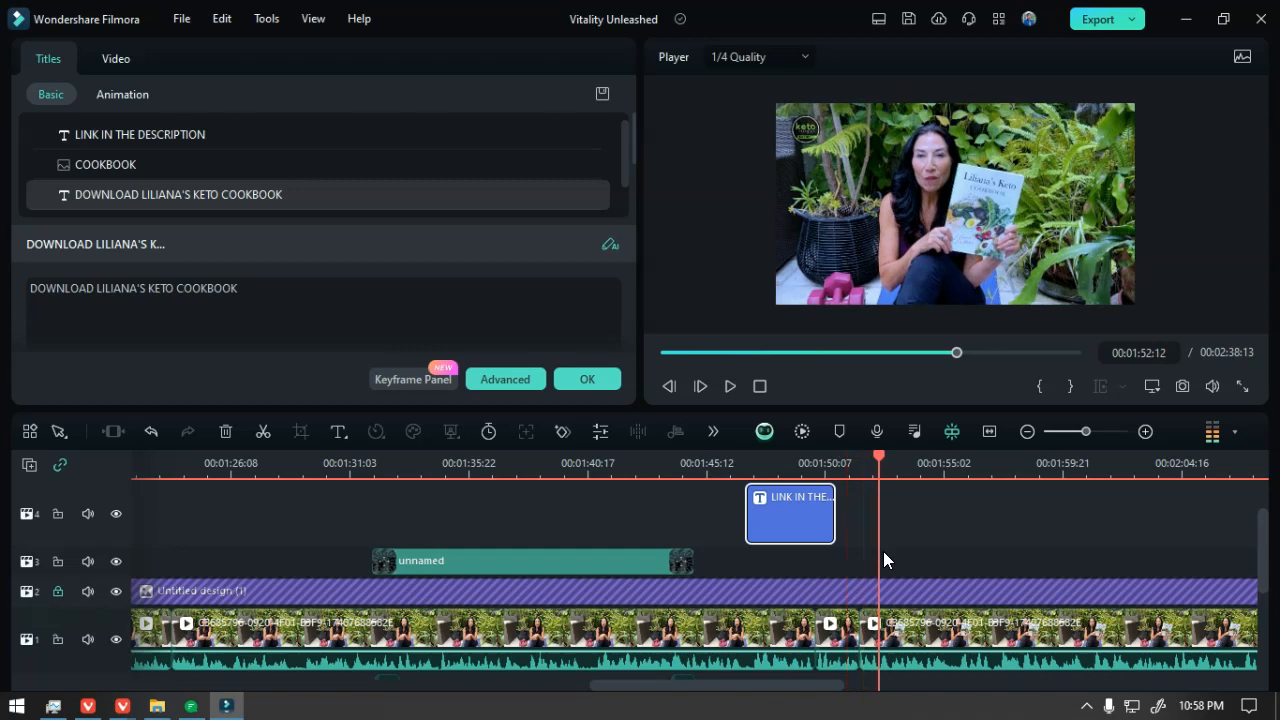
- Reopen the cookbook title for advanced editing and trim the green headline's end to about 00:00:03:04
double_click(796, 515)
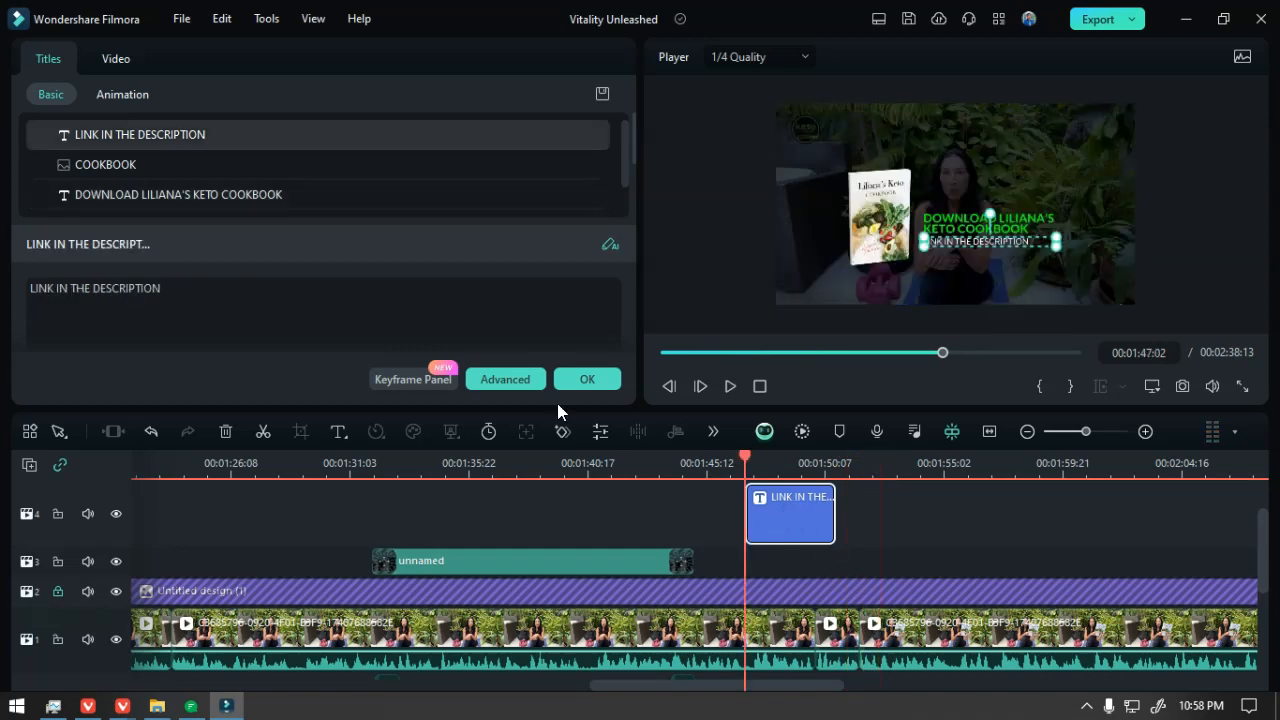
click(505, 379)
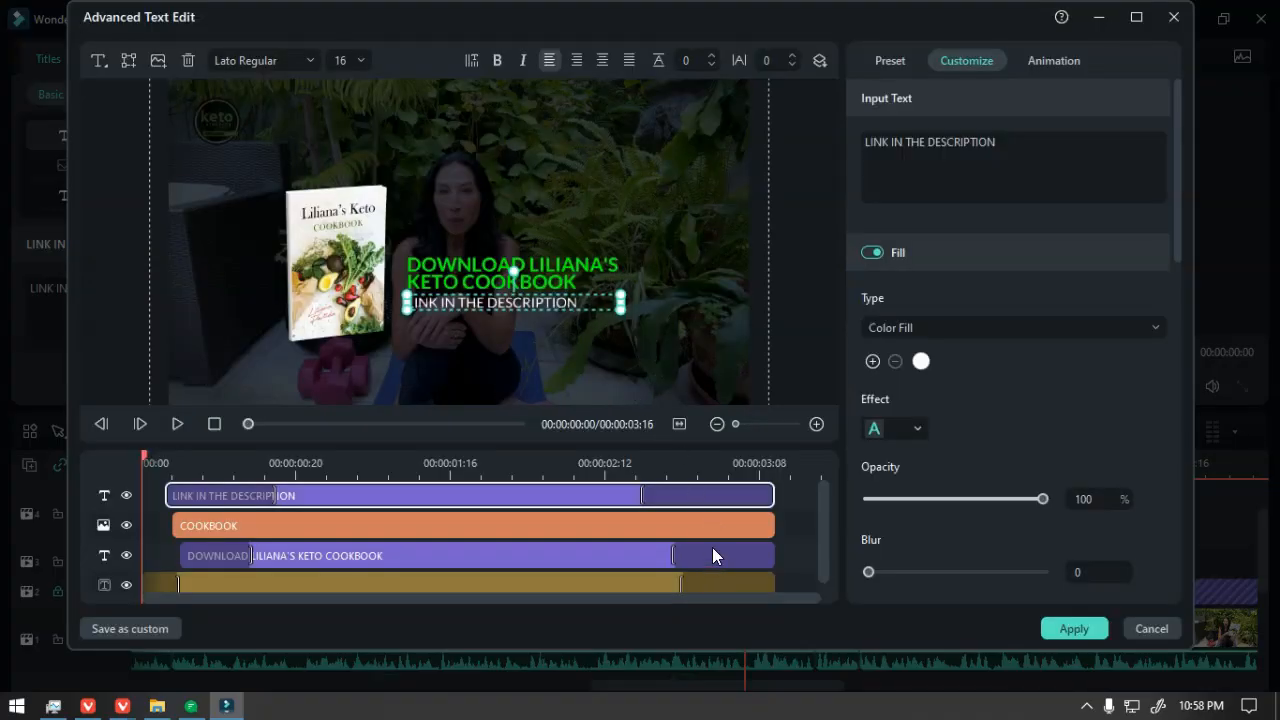
scroll(780, 520, down, 1)
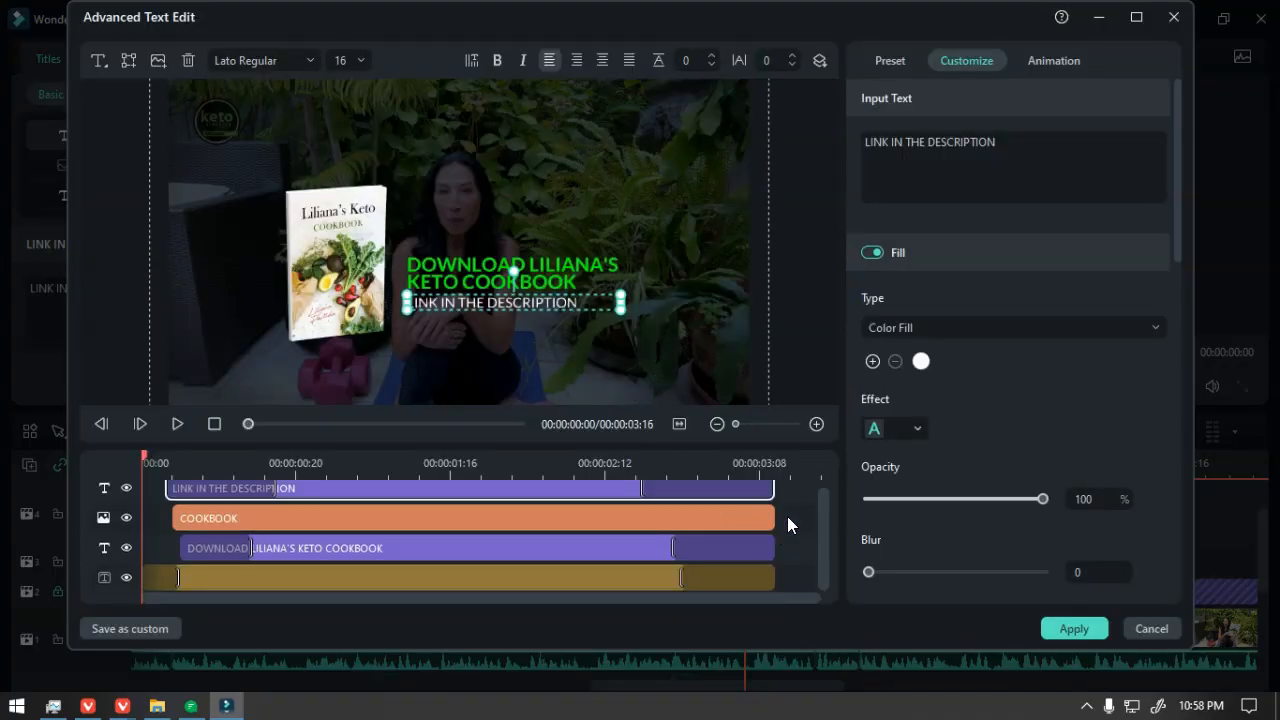
click(726, 522)
drag(770, 549, 722, 551)
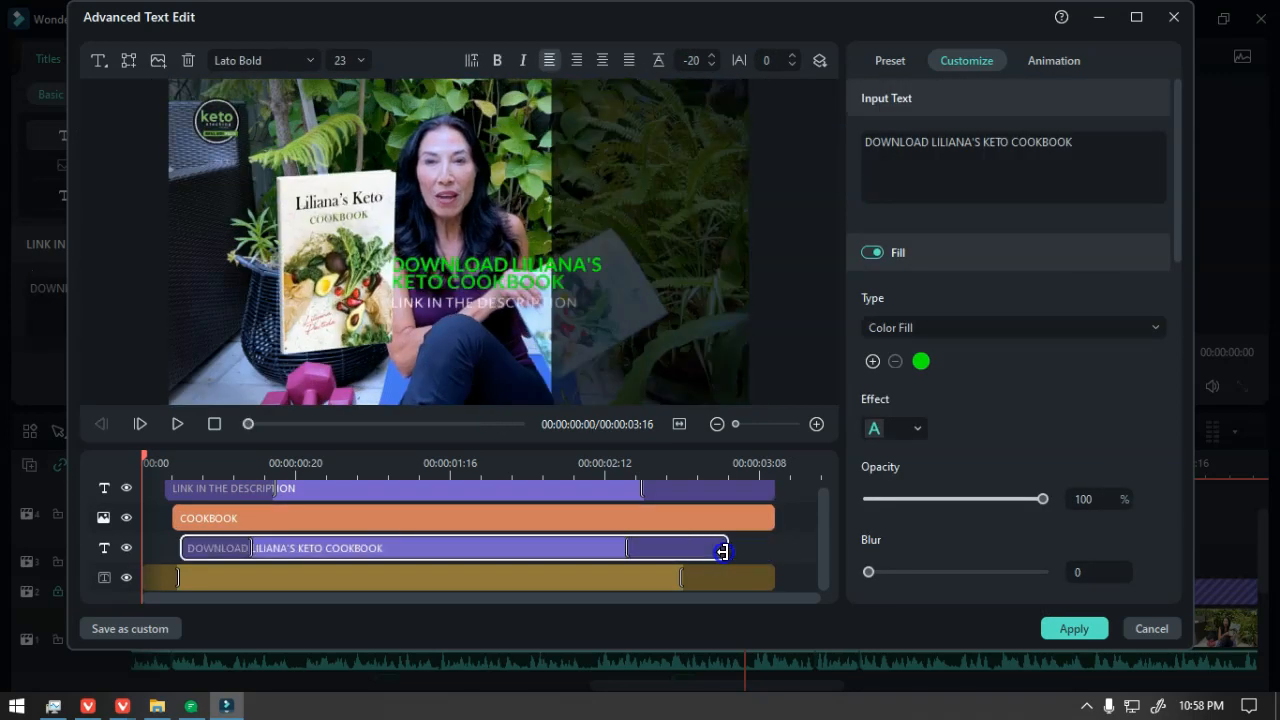
- Trim the cookbook image's end to about 00:00:03:05 and the LINK IN THE DESCRIPTION text's to about 00:00:03:06, apply, and preview the title
drag(772, 518, 743, 494)
click(721, 577)
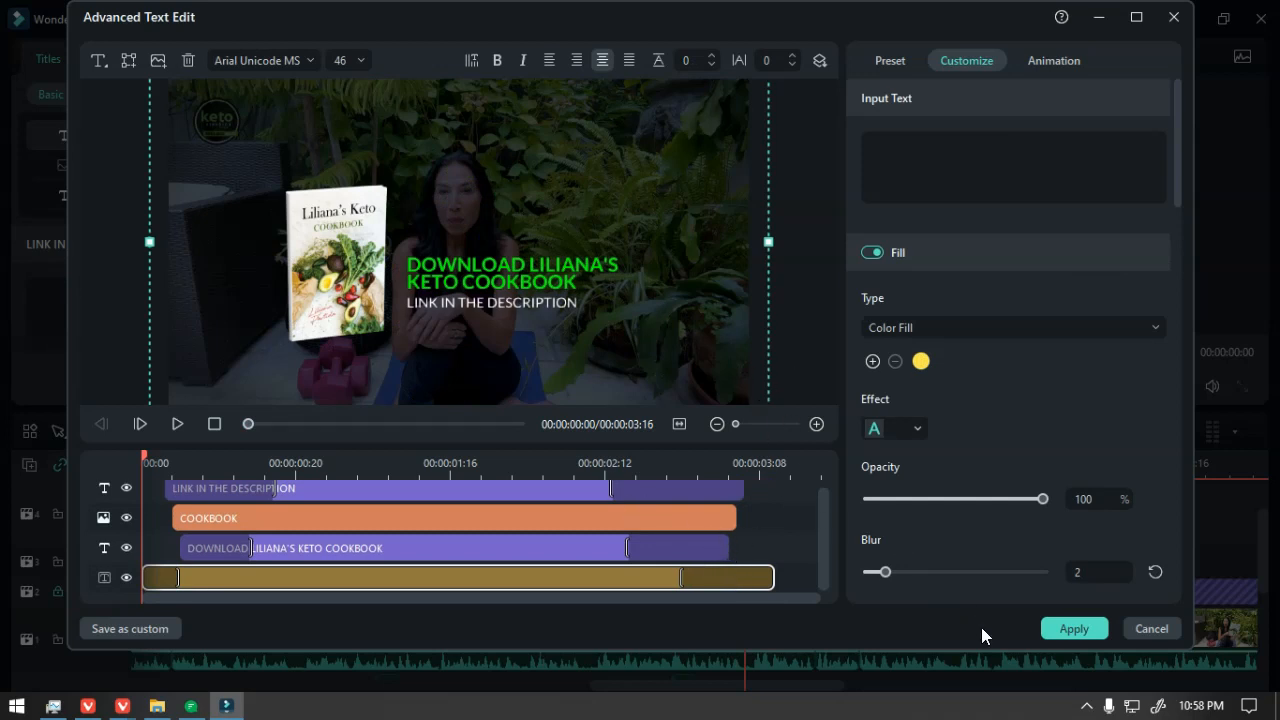
click(1060, 639)
key(space)
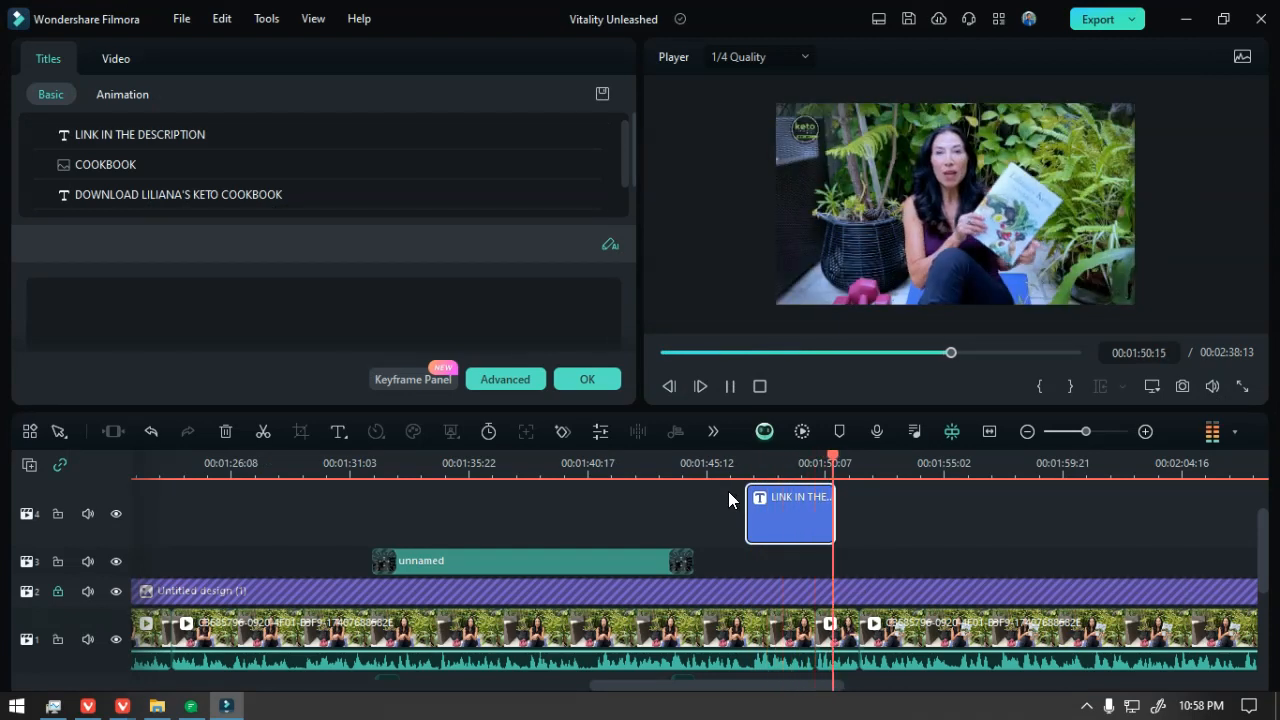
click(781, 509)
- Scale down and reposition the clip starting at 00:01:51:17 so that it exactly fills the video frame
click(903, 638)
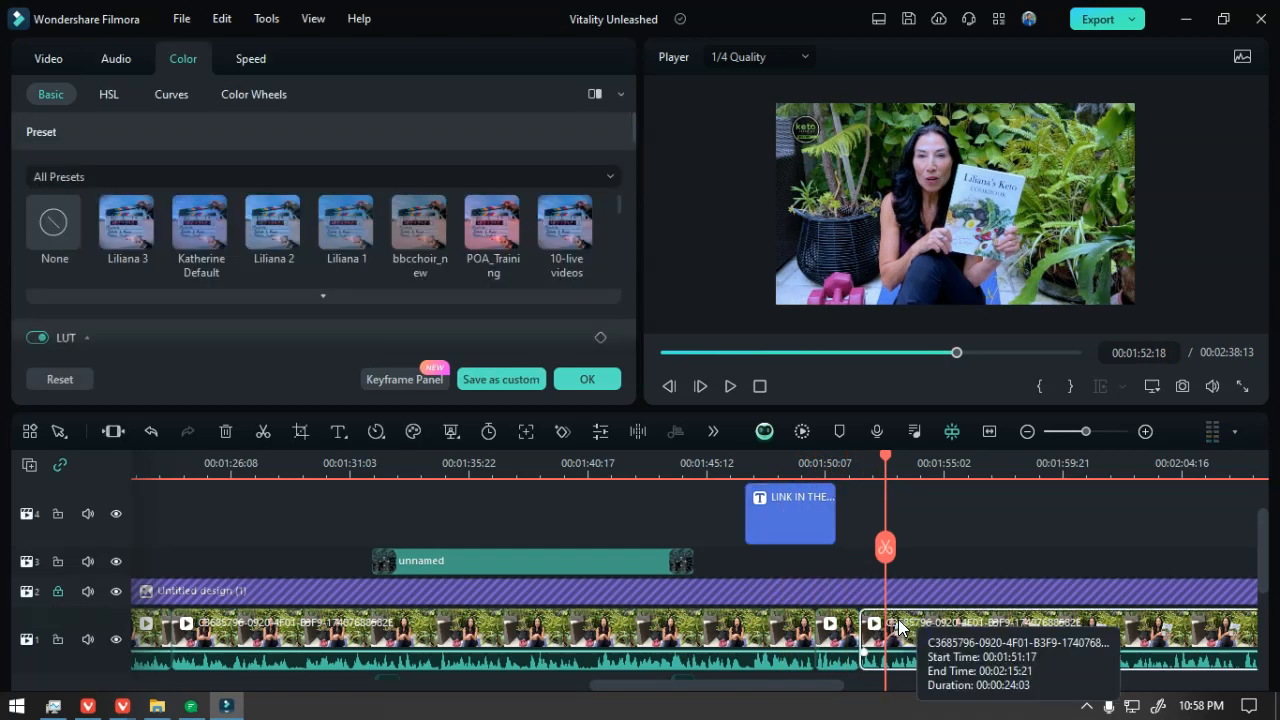
click(990, 253)
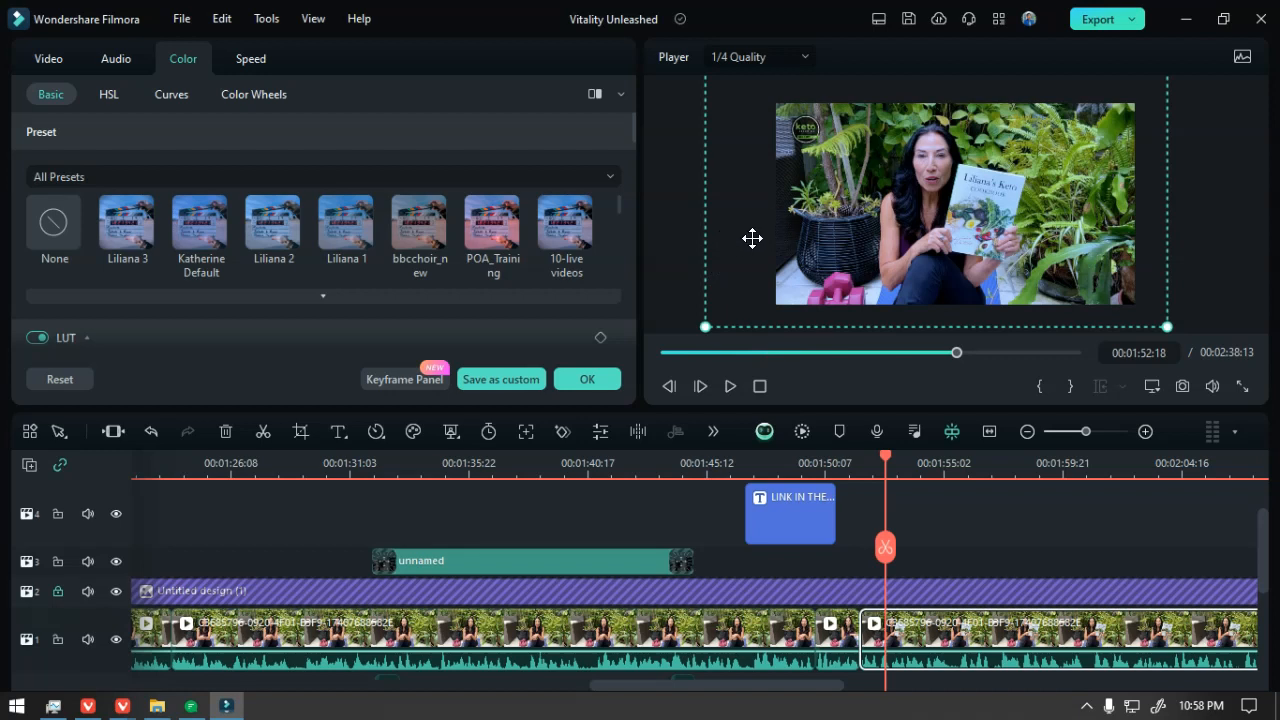
mouse_move(728, 247)
mouse_down()
mouse_move(766, 271)
mouse_move(743, 240)
mouse_move(752, 255)
mouse_up()
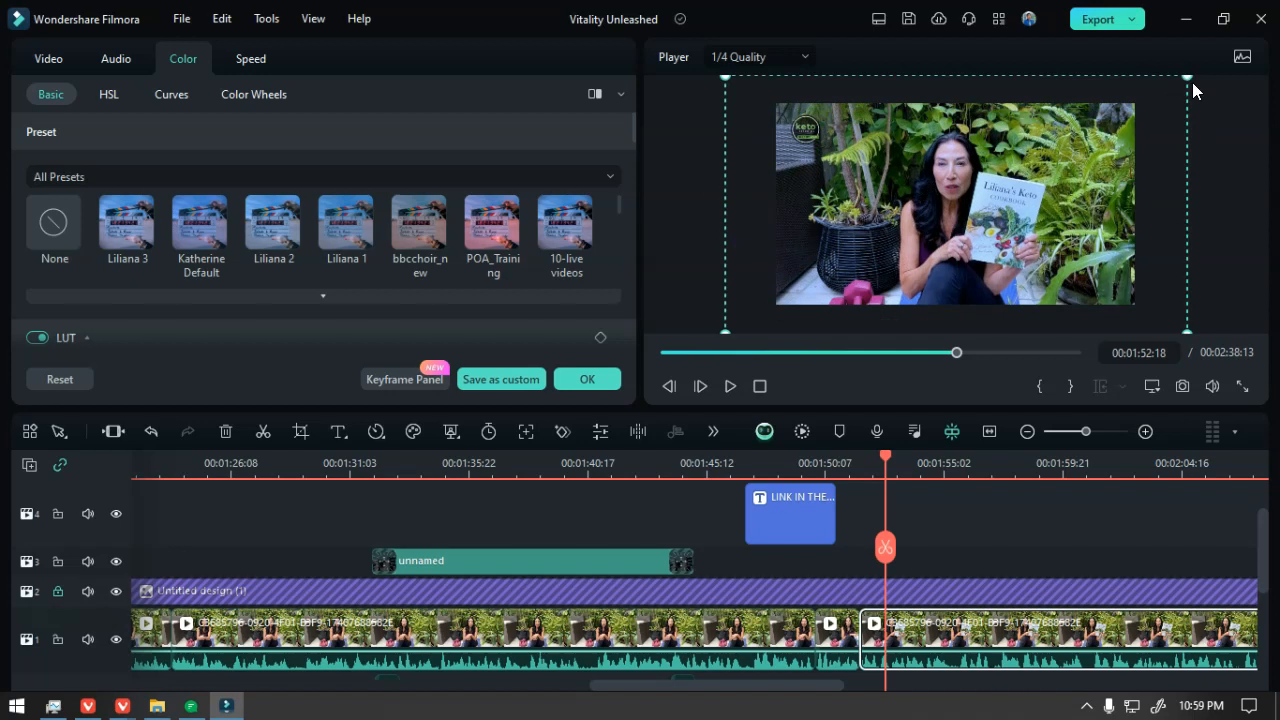
drag(1183, 79, 1133, 106)
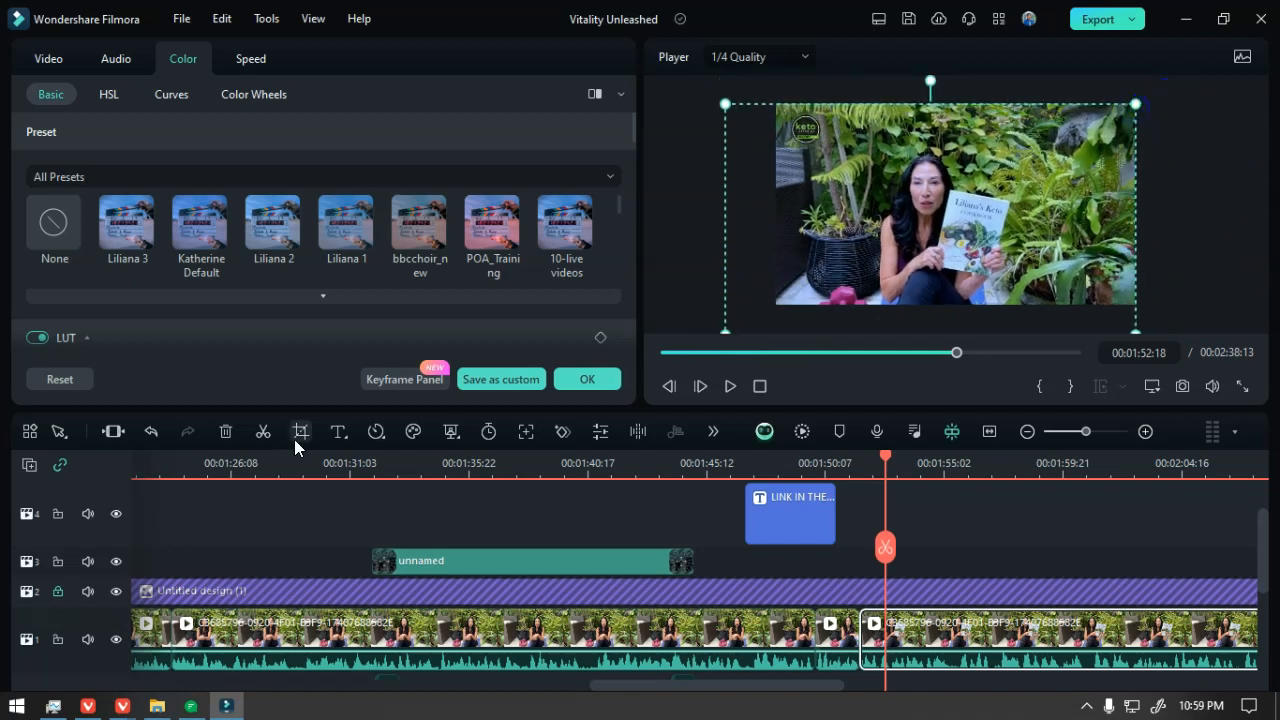
click(723, 334)
click(772, 298)
drag(726, 332, 776, 305)
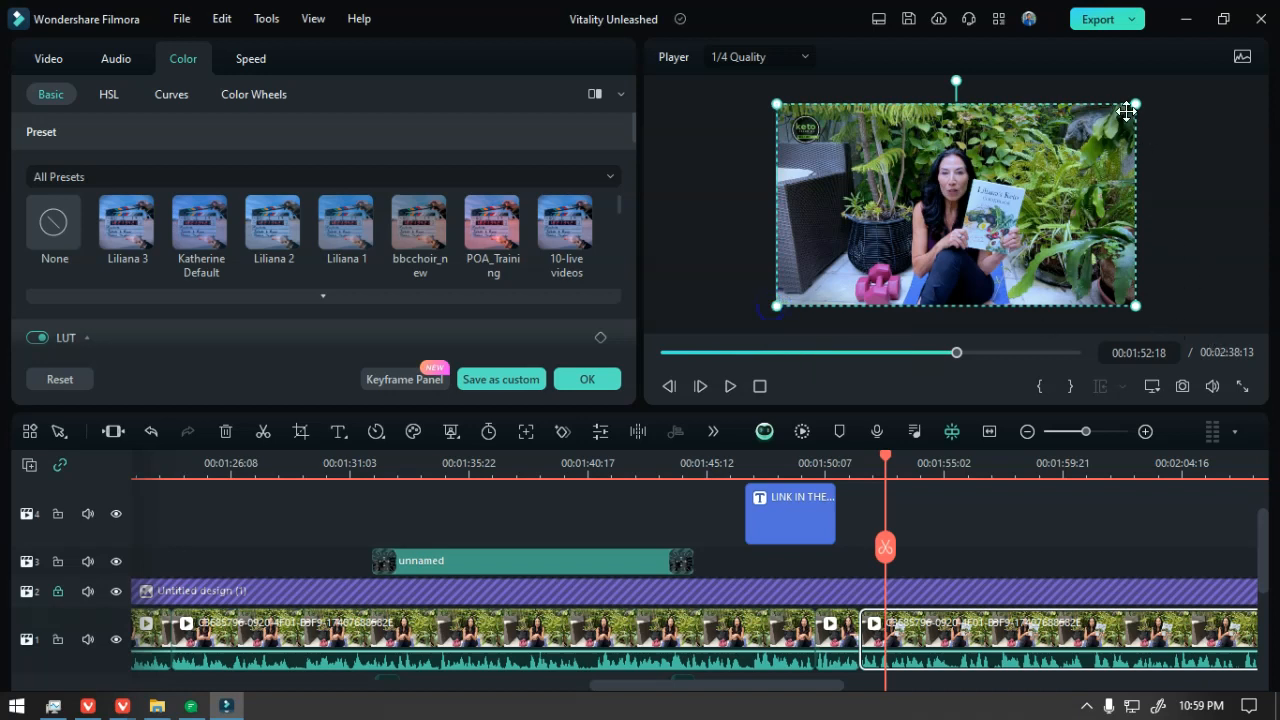
click(1196, 214)
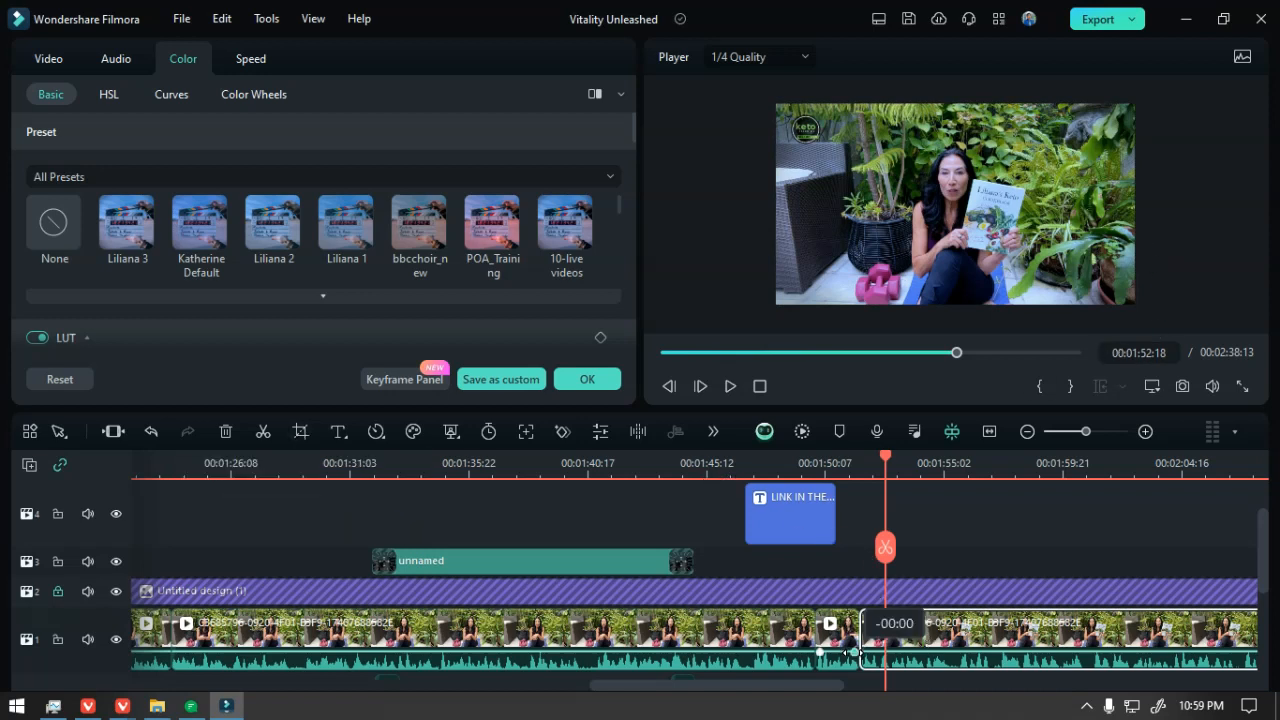
- Play from within the cookbook title across the cut into the reframed clip to check the shot change
click(841, 463)
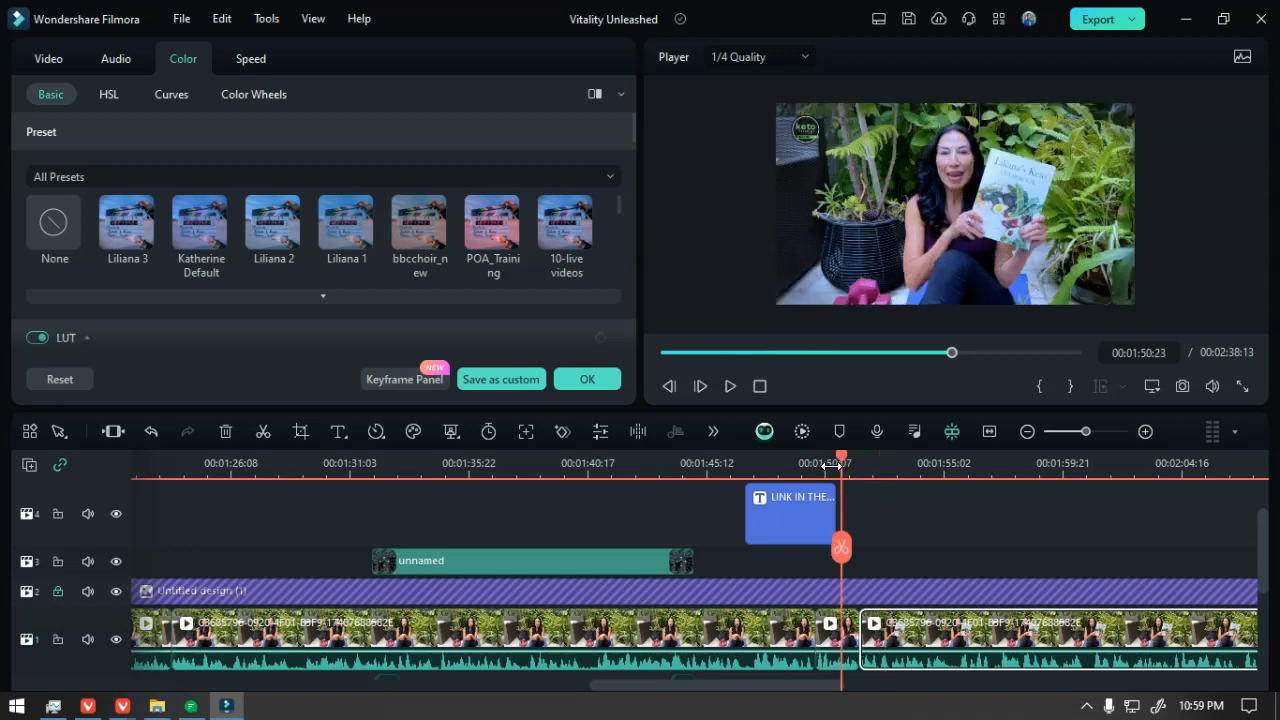
drag(852, 566, 794, 549)
key(space)
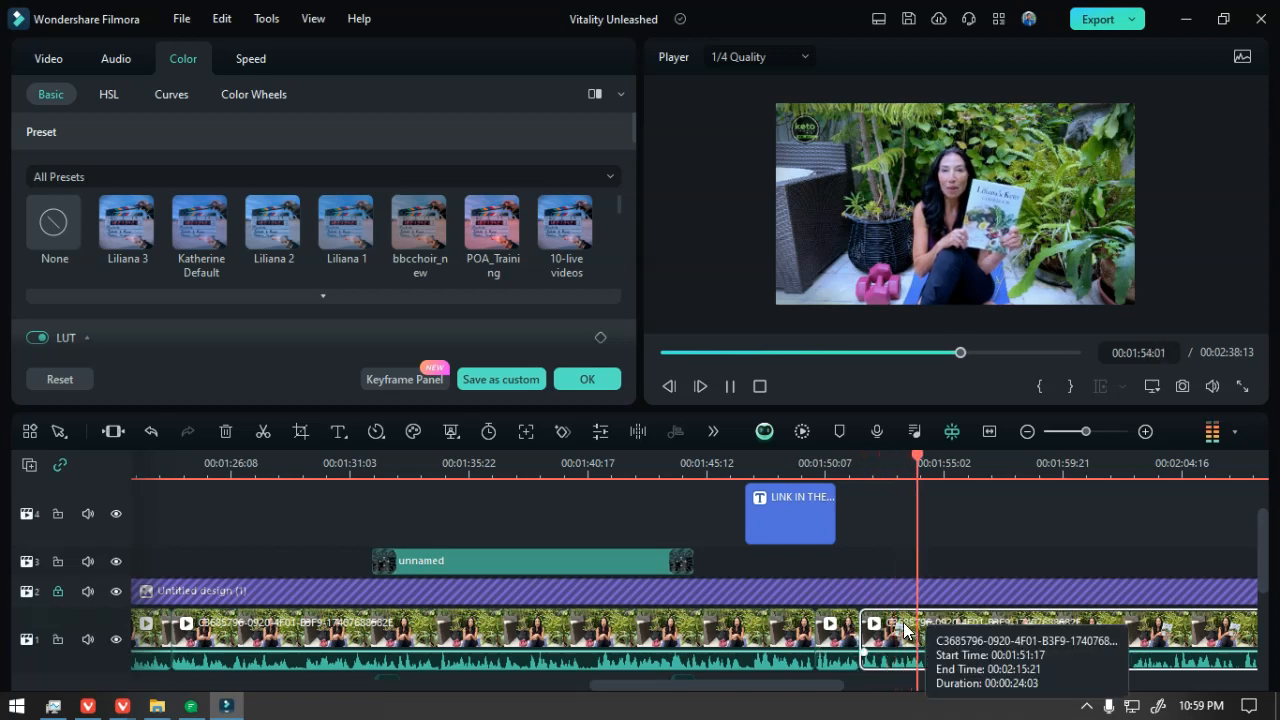
scroll(908, 648, down, 2)
key(space)
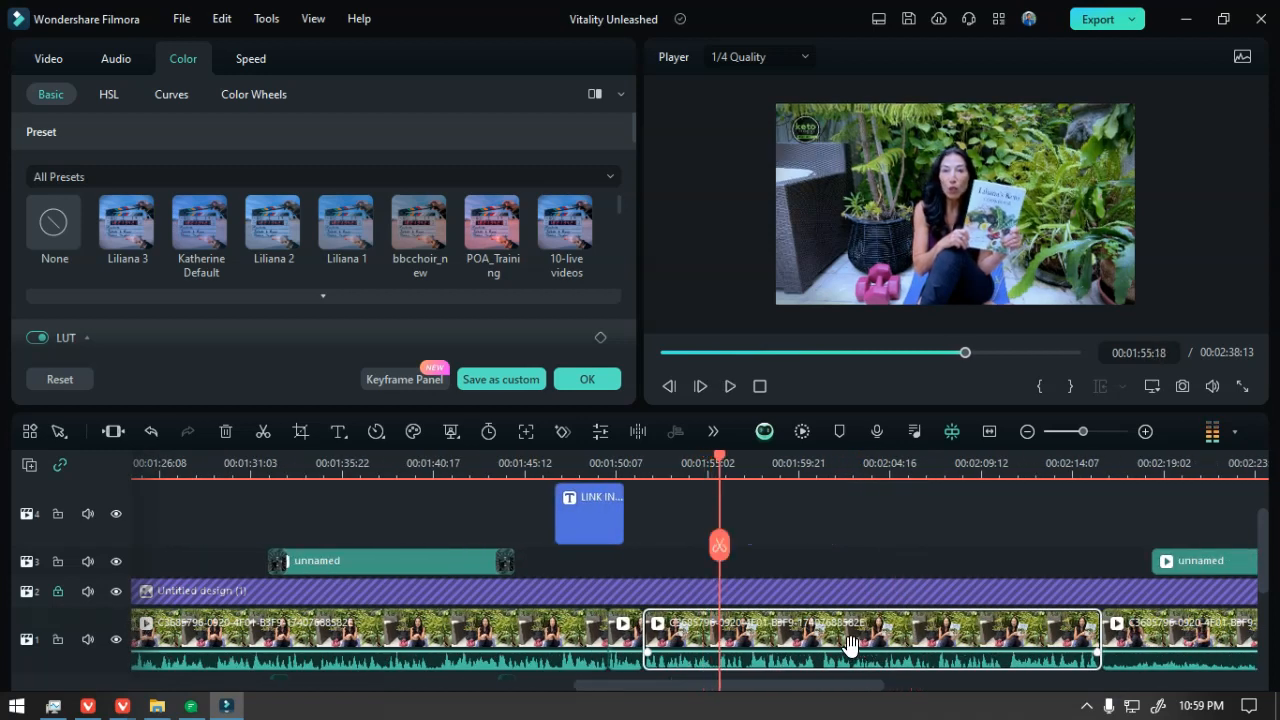
- Split the reframed clip at about 00:01:55:19 and trim about 10 frames off the first part's end, closing the gap
scroll(814, 680, up, 2)
scroll(730, 638, up, 3)
key(space)
key(space)
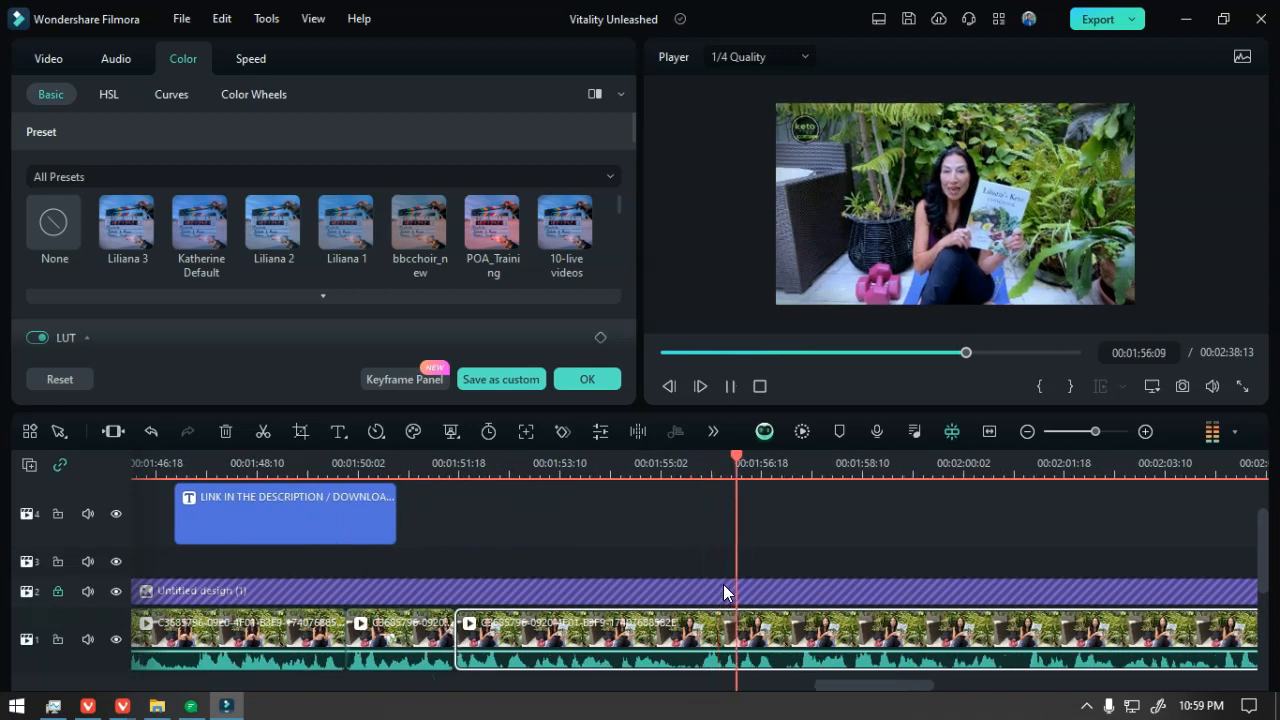
click(695, 463)
scroll(735, 658, up, 3)
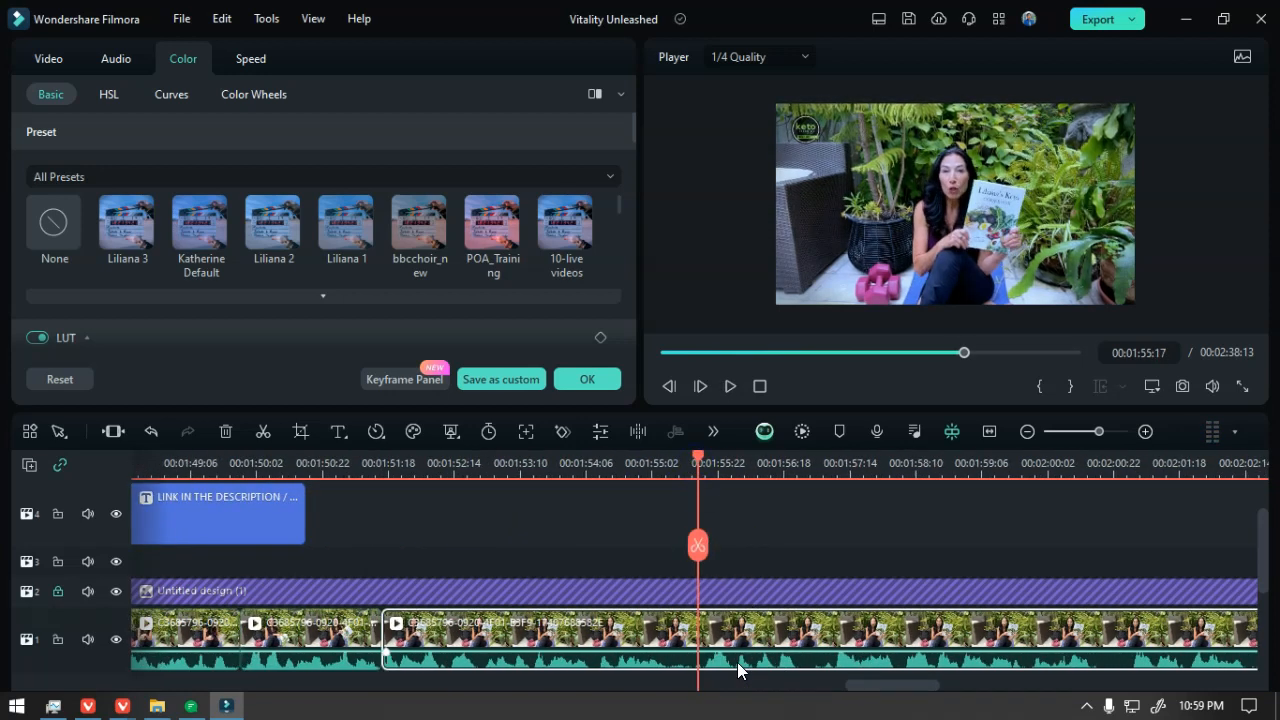
drag(697, 546, 709, 551)
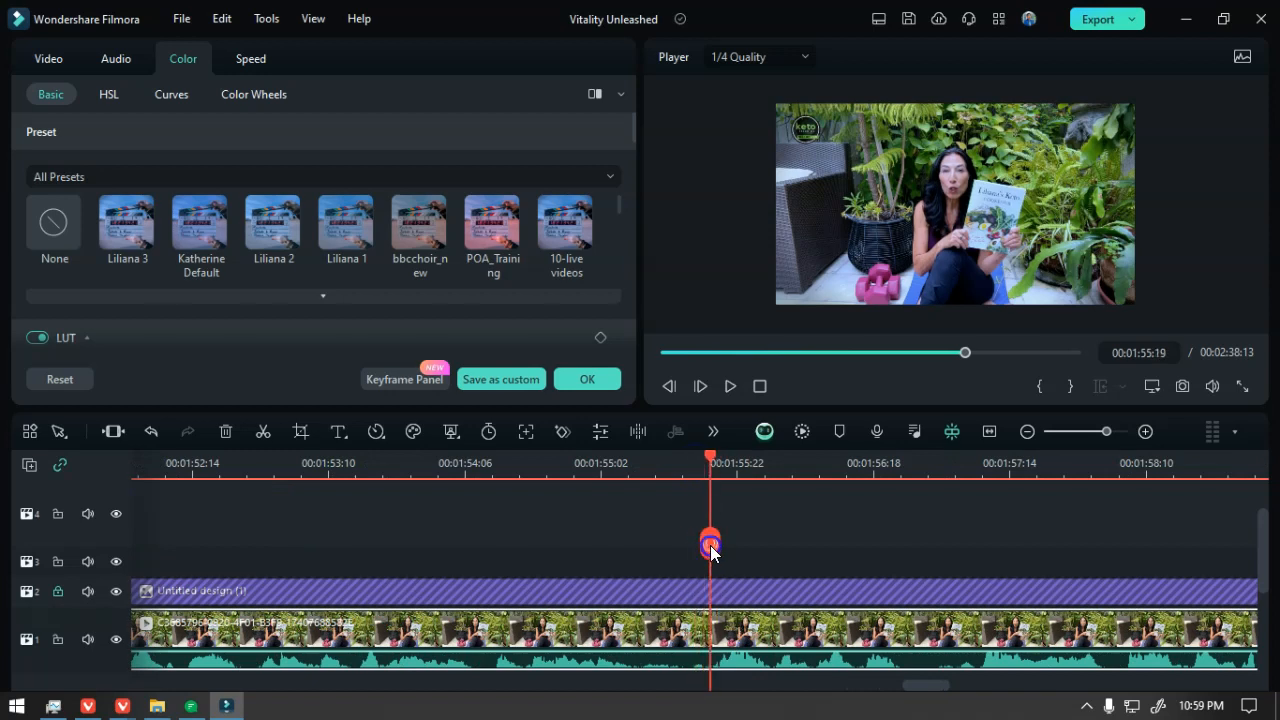
click(709, 546)
click(672, 636)
drag(708, 630, 638, 630)
- Play through the new cut near 00:01:55 to check how the speech flows
click(587, 462)
key(space)
key(space)
- Crop the clip after the new cut to 1398 x 786 at 16:9, framed around the presenter and the cookbook
click(685, 635)
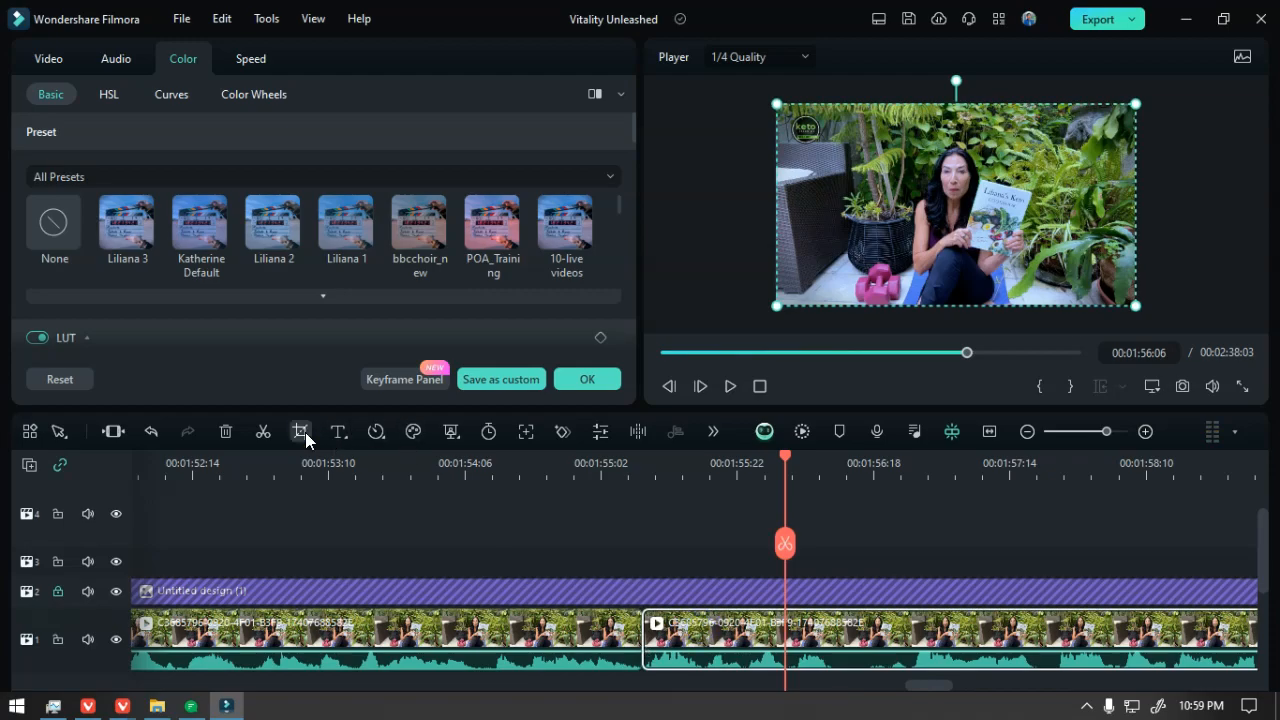
click(306, 436)
drag(1025, 93, 814, 209)
drag(704, 294, 802, 258)
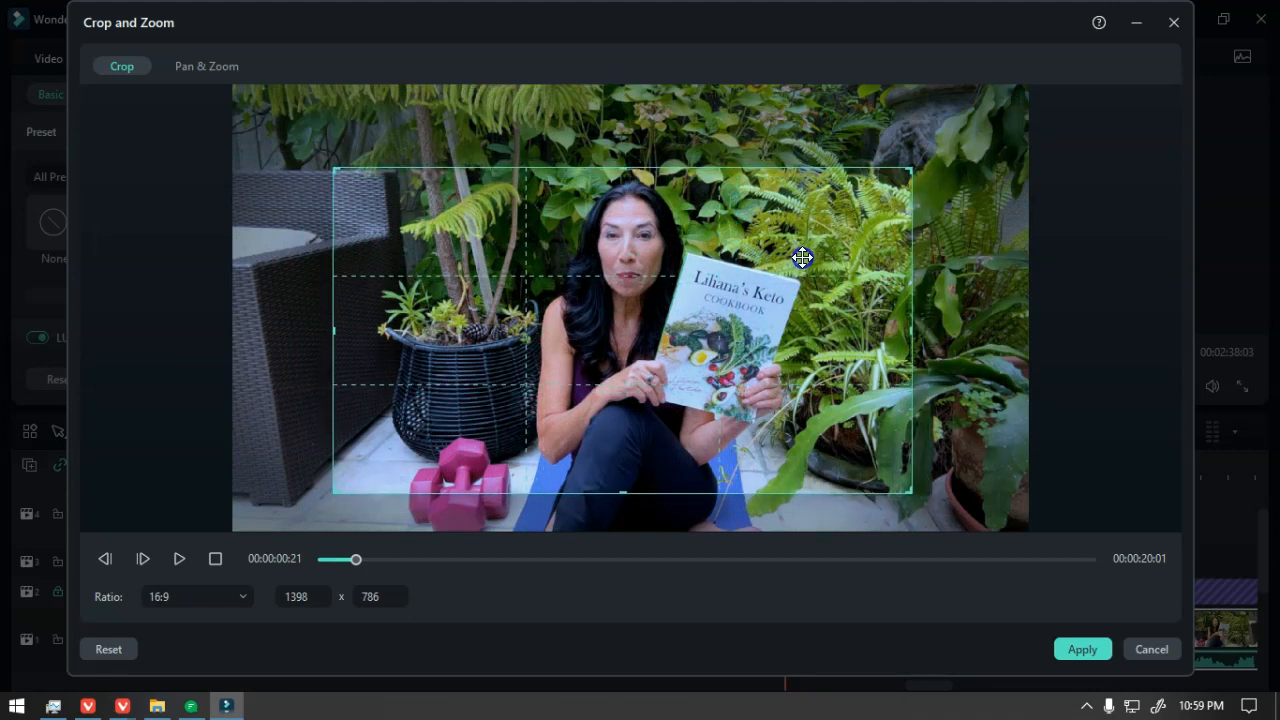
click(1082, 651)
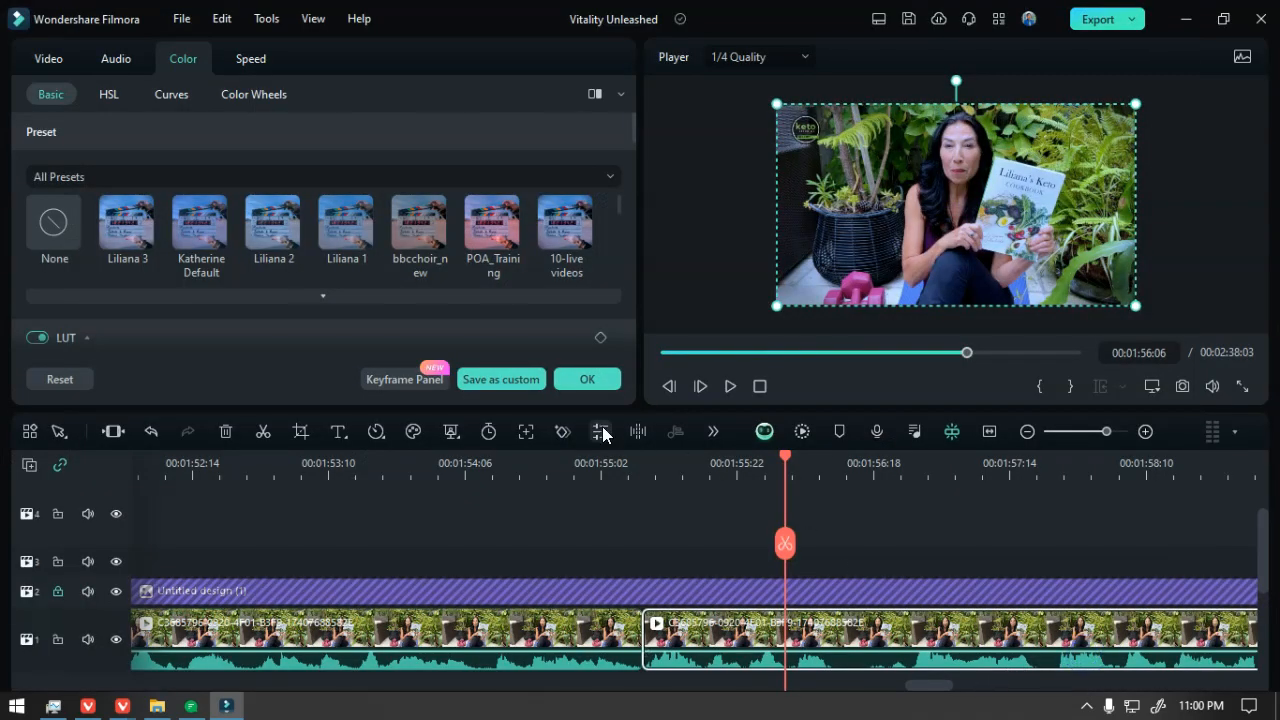
- Play from before the cut through the cropped clip to about 00:02:00:11
click(633, 476)
click(580, 462)
key(space)
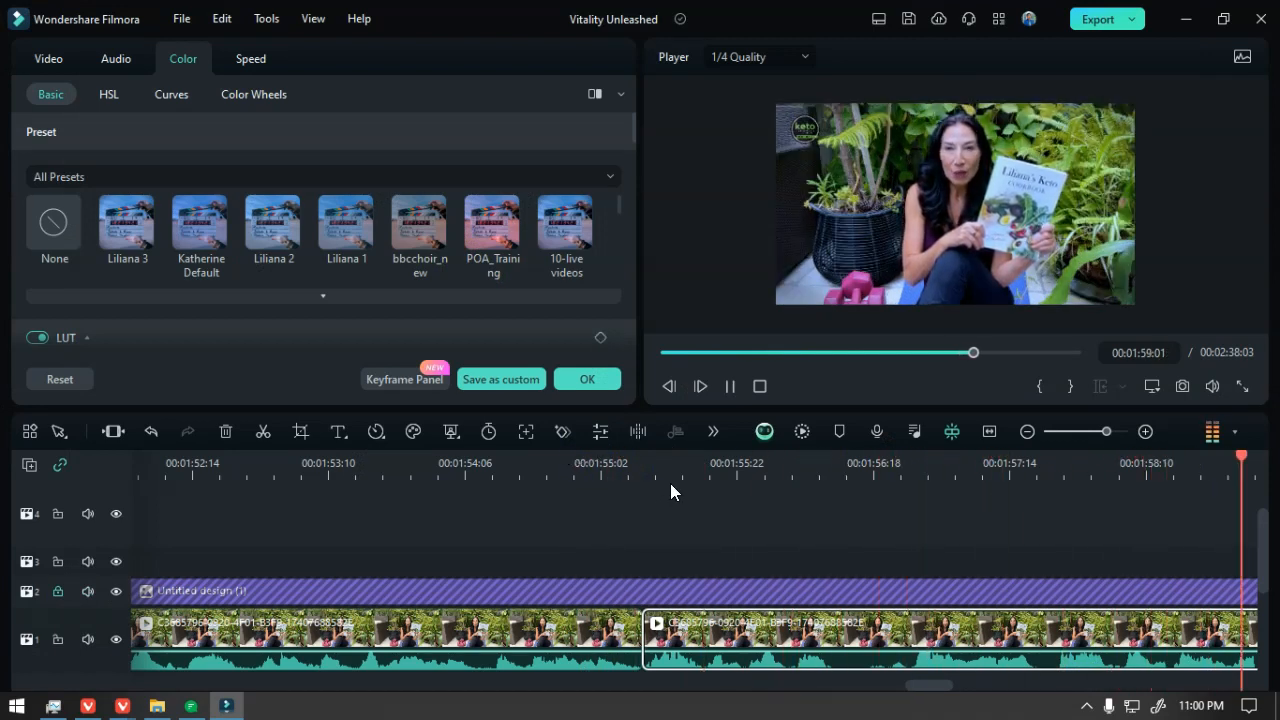
key(space)
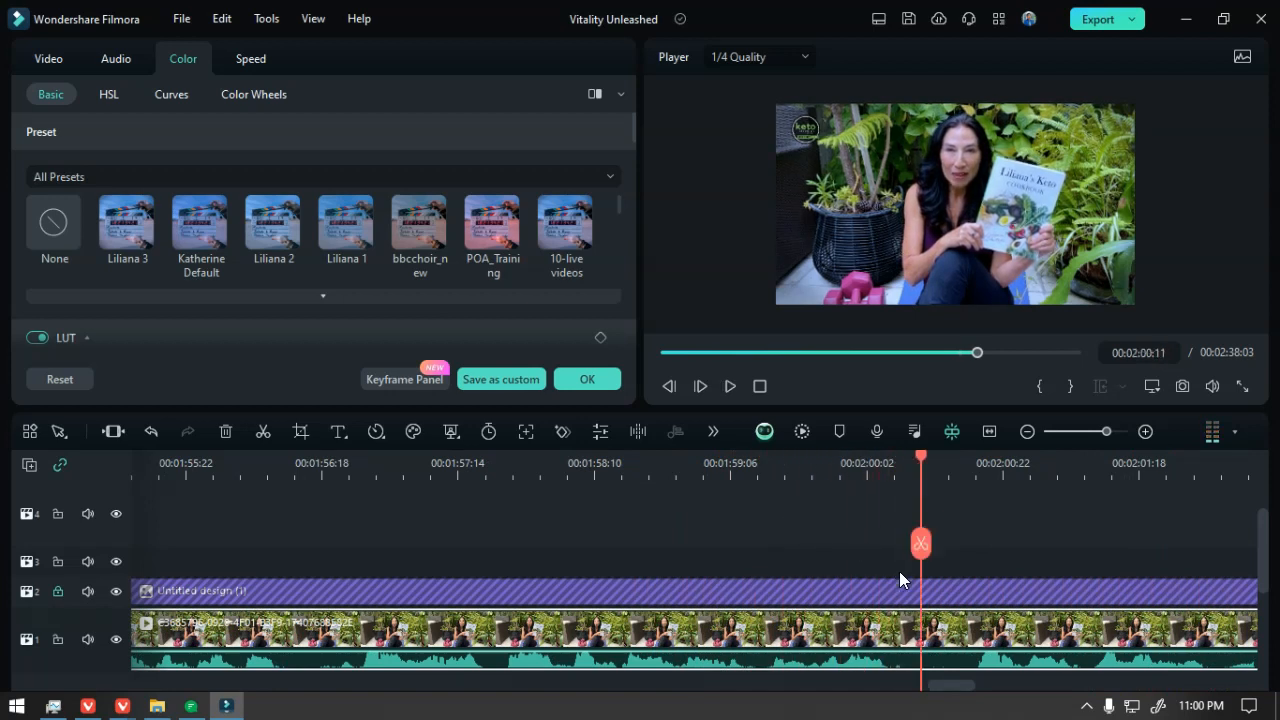
- Split the cropped clip at about 00:02:00:07, trim about 11 frames off the second part's start, closing the gap, and preview the cut
drag(923, 547, 893, 545)
click(893, 544)
drag(895, 617, 968, 620)
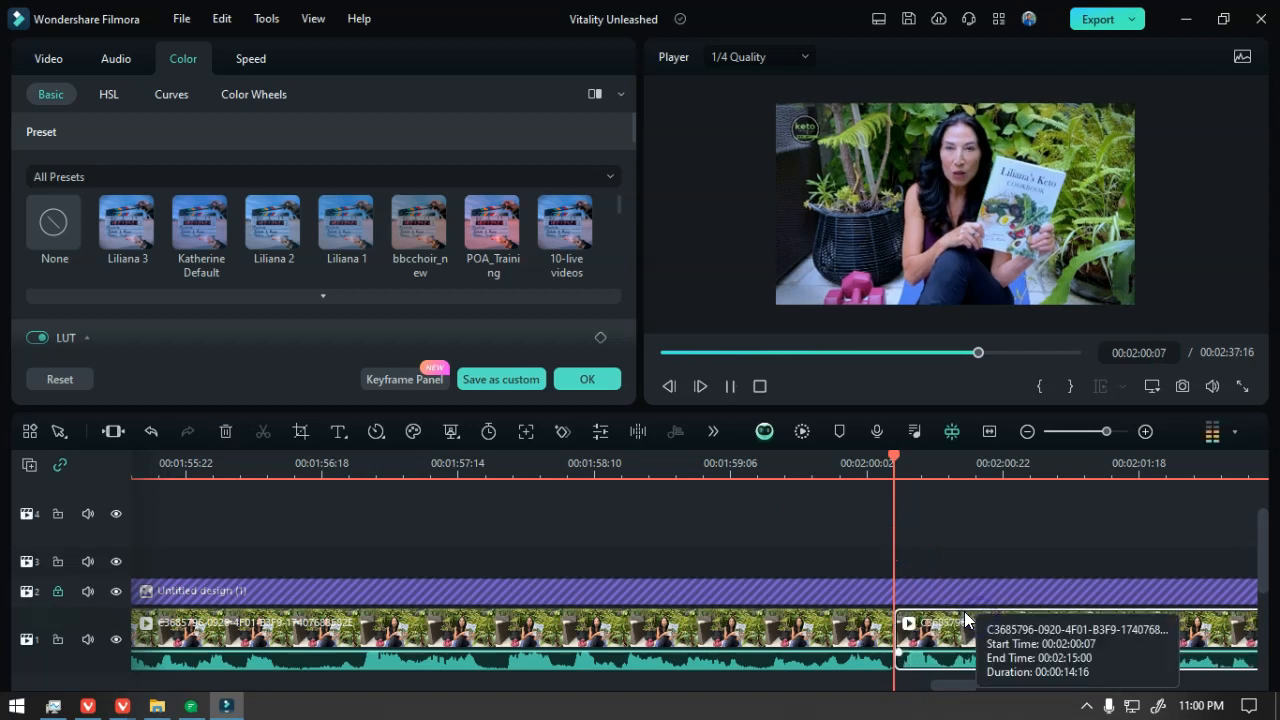
key(space)
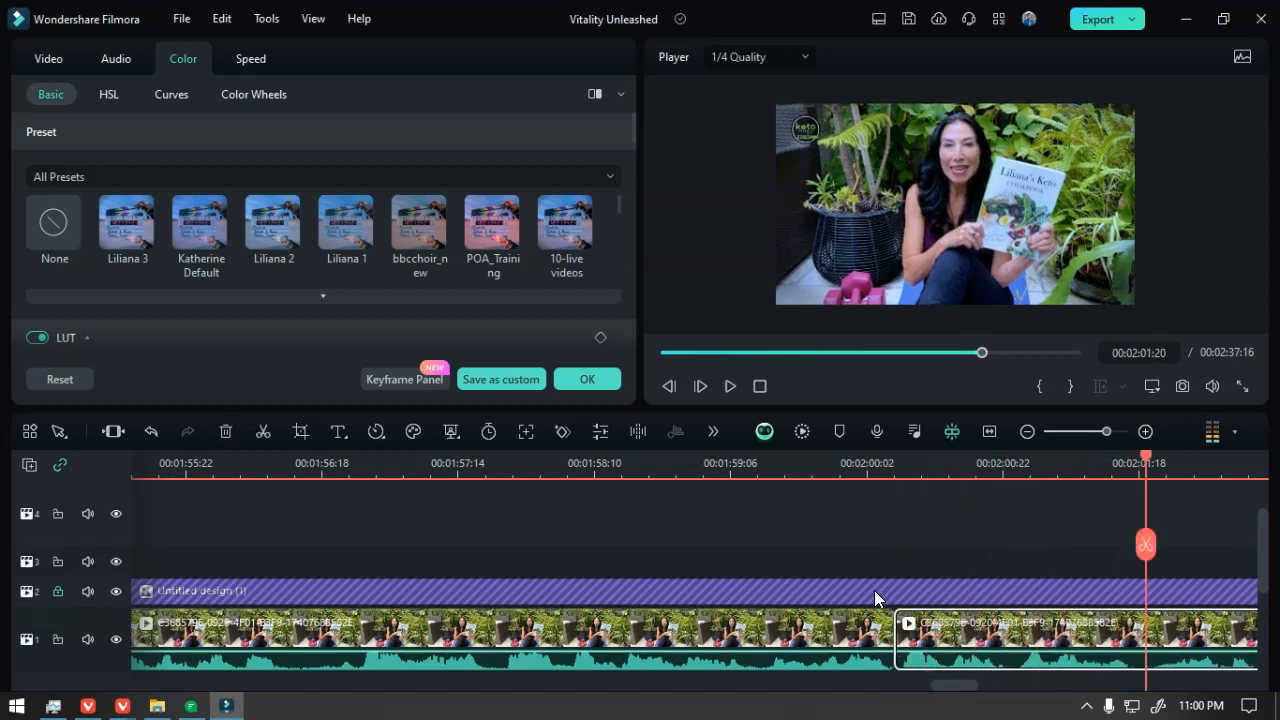
- Save the project and play the trimmed clip from about 00:02:01:20 to 00:02:03:12
key(ctrl+minus)
key(ctrl+minus)
key(ctrl+s)
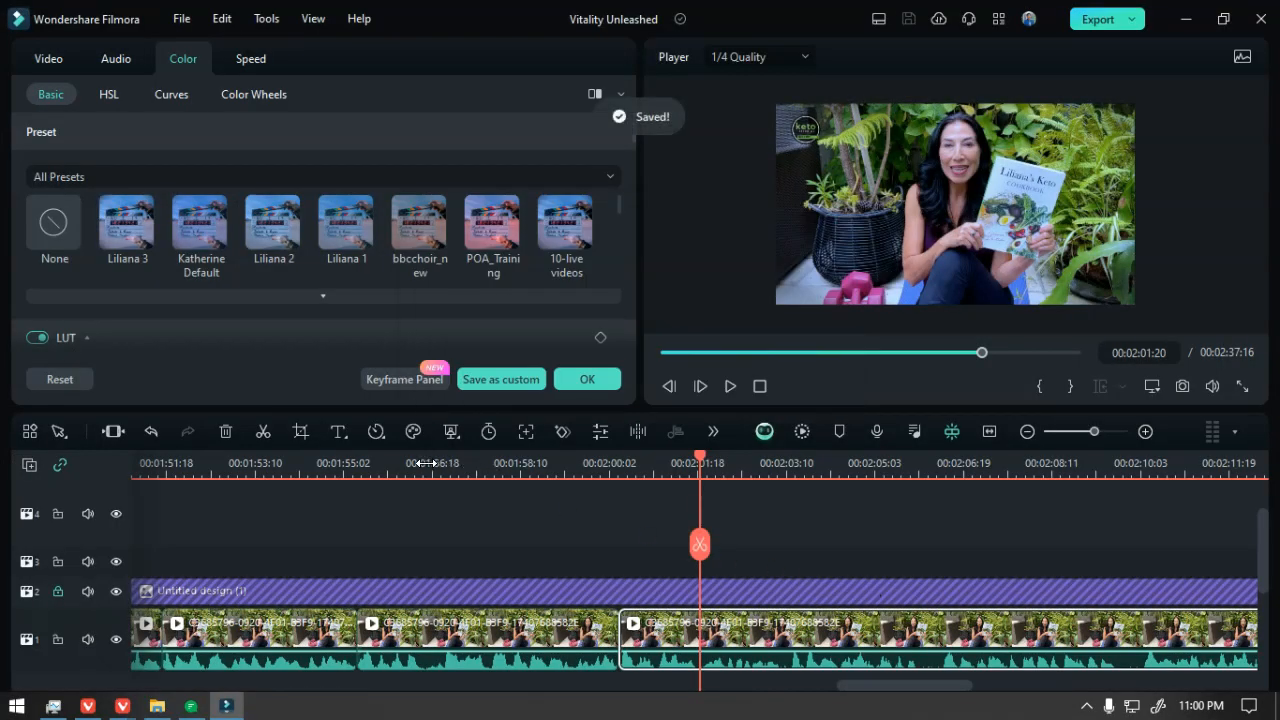
key(space)
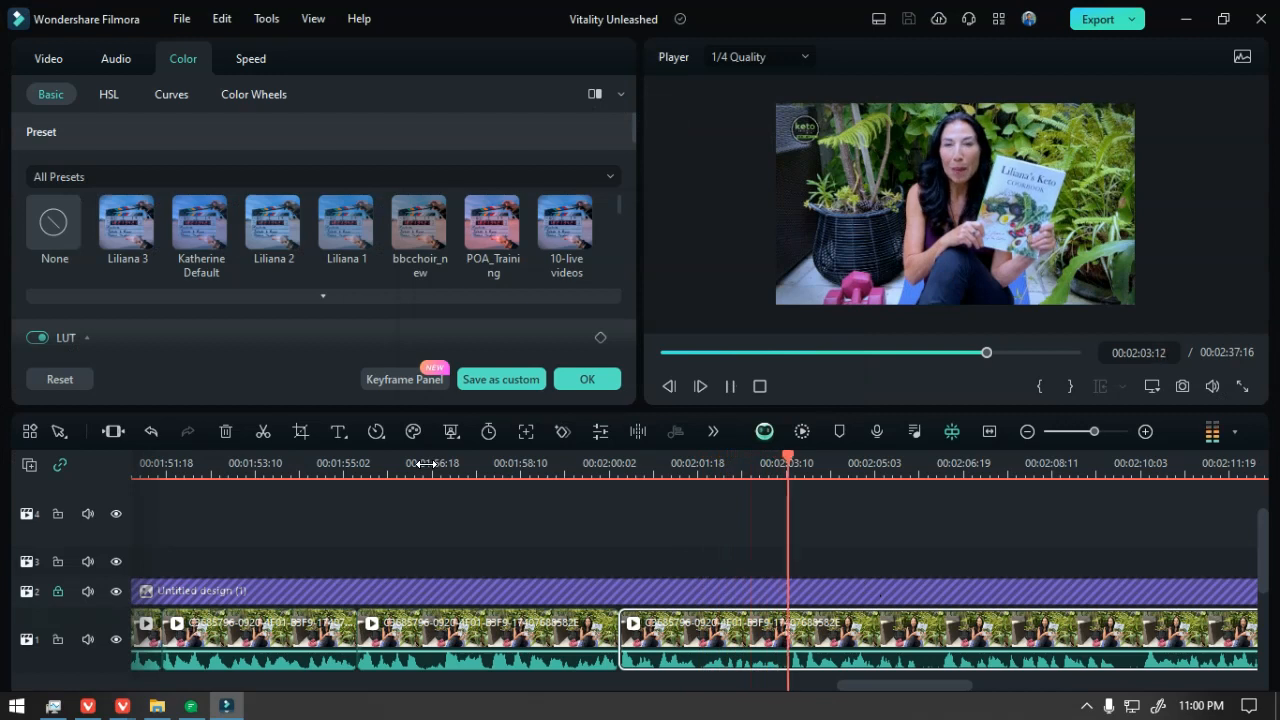
- Split the clip at about 00:02:03:13 and trim about 4 frames off the first part's end, closing the gap
click(776, 460)
scroll(818, 630, up, 1)
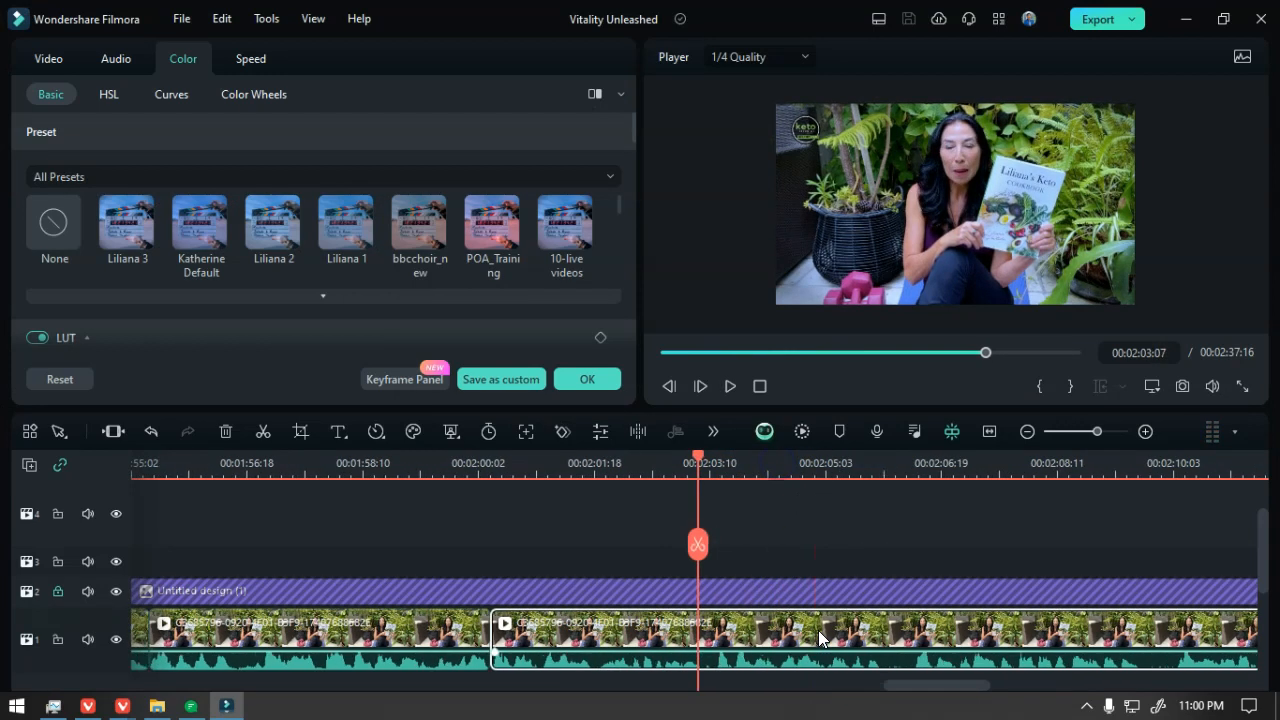
scroll(818, 630, up, 1)
drag(700, 545, 729, 548)
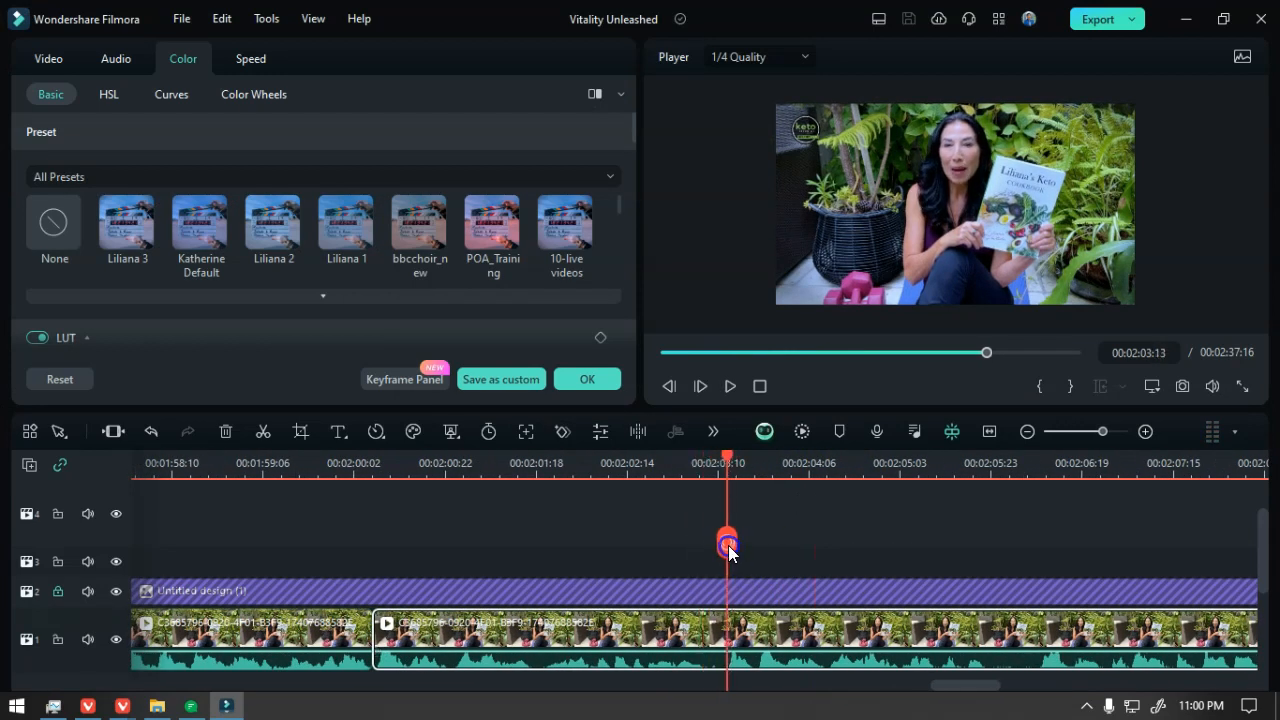
scroll(764, 658, up, 3)
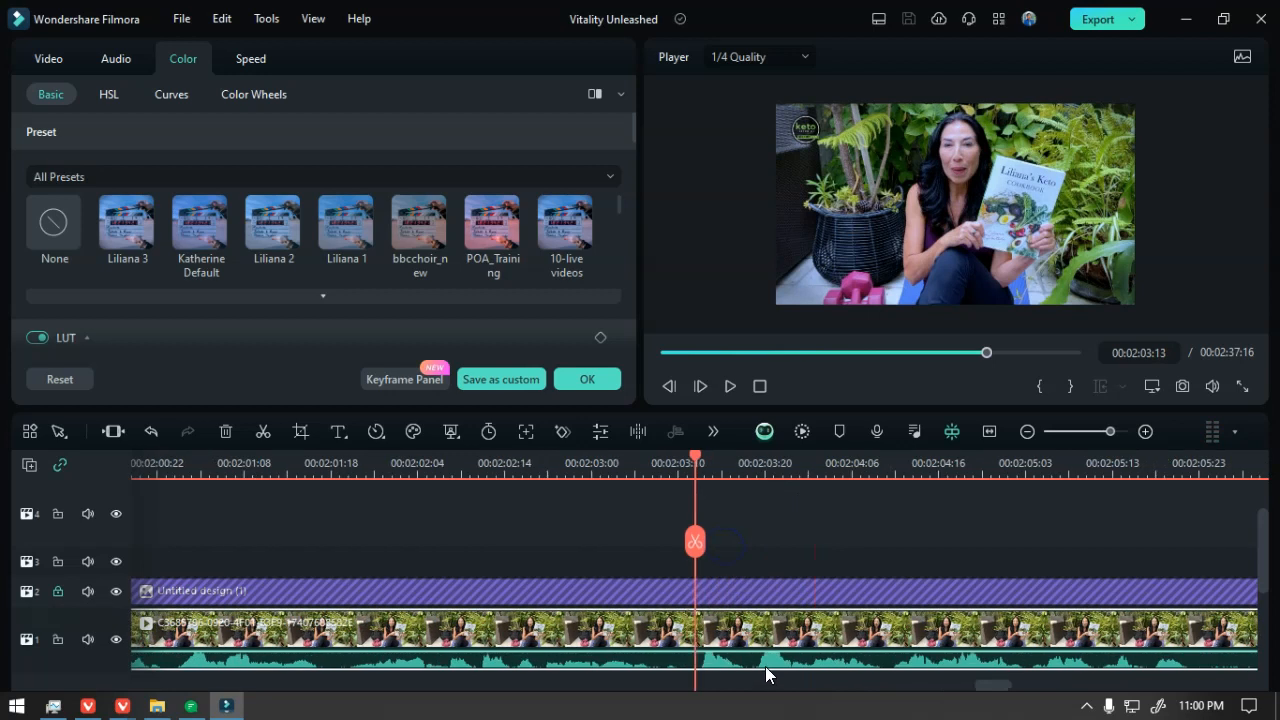
click(702, 543)
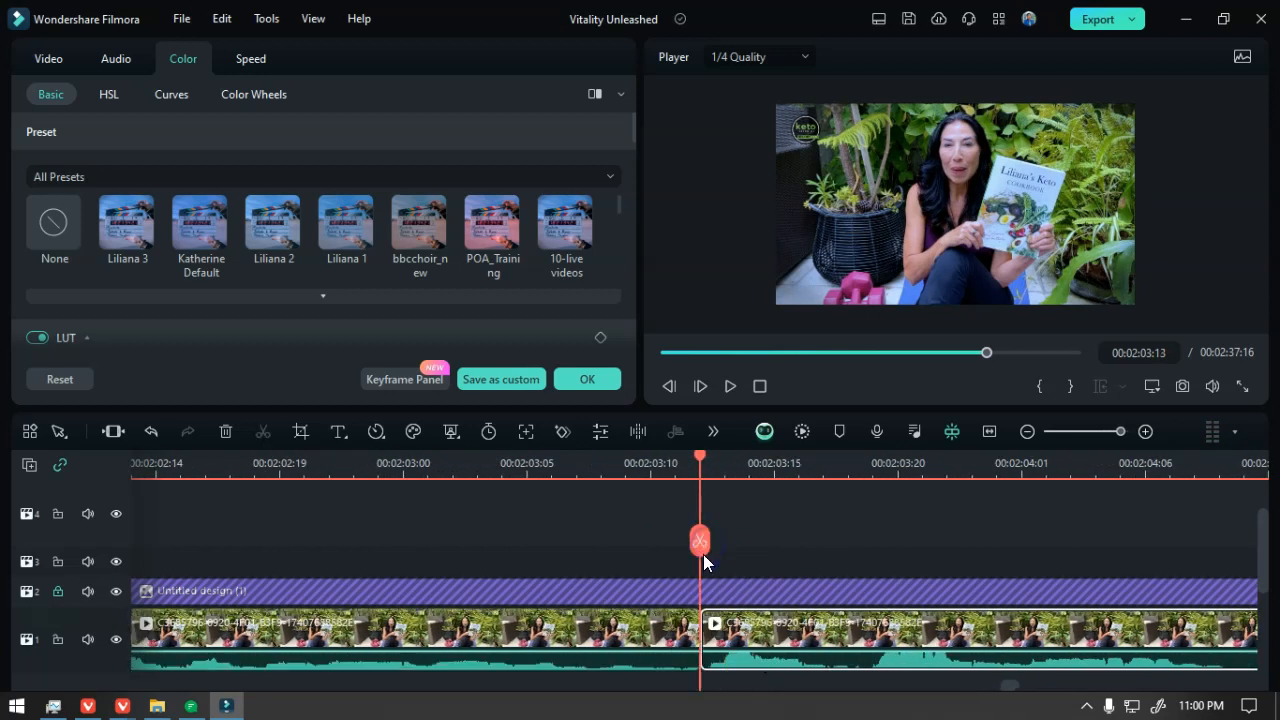
drag(700, 628, 602, 630)
click(606, 469)
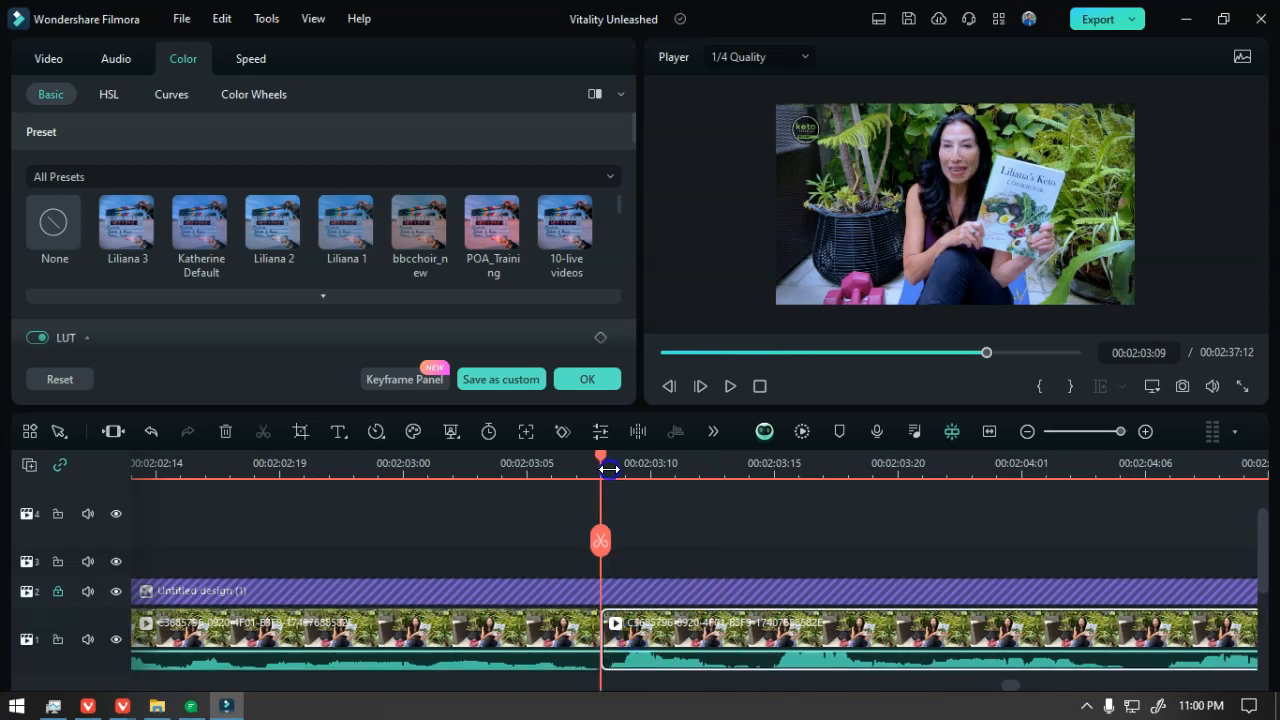
- Crop the clip after the new cut at 16:9 to a wider framing around the presenter and the cookbook
click(654, 620)
drag(600, 541, 625, 541)
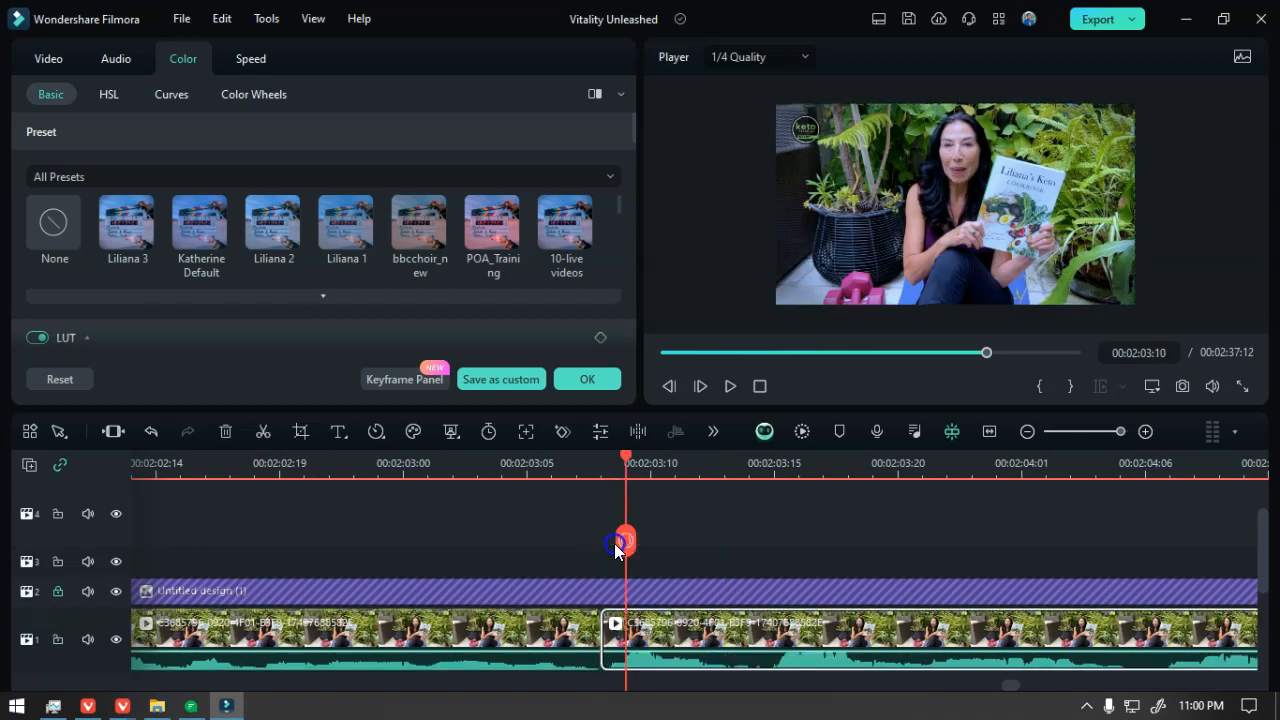
click(300, 431)
drag(911, 172, 1029, 106)
drag(921, 140, 878, 139)
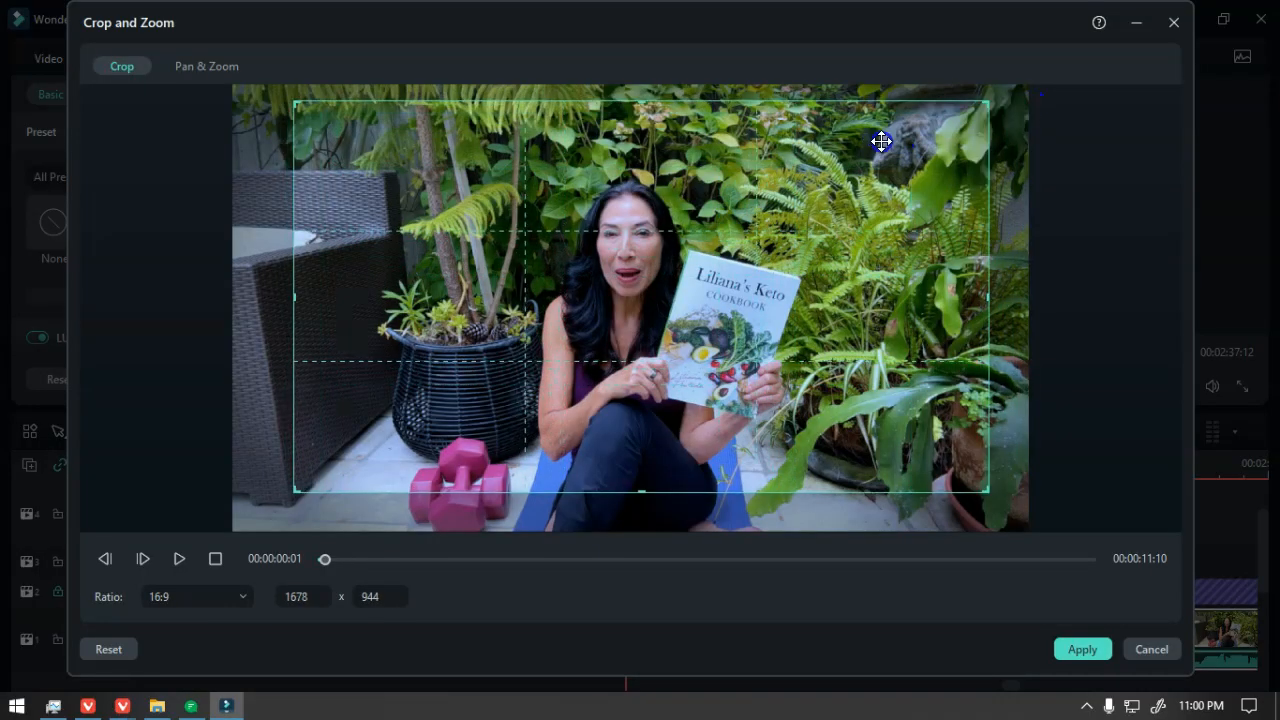
drag(987, 489, 1001, 497)
click(1072, 652)
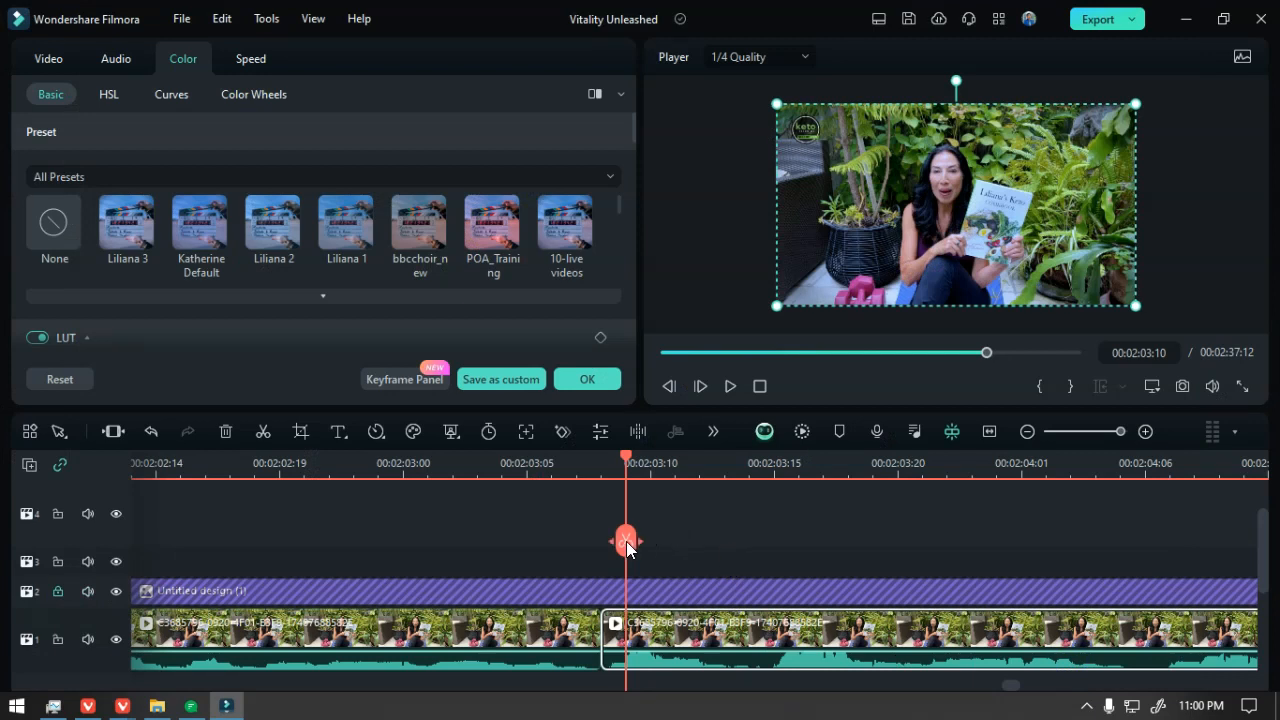
- Play from just before the 00:02:03:09 cut through the recropped clip to about 00:02:06:08
drag(625, 541, 577, 543)
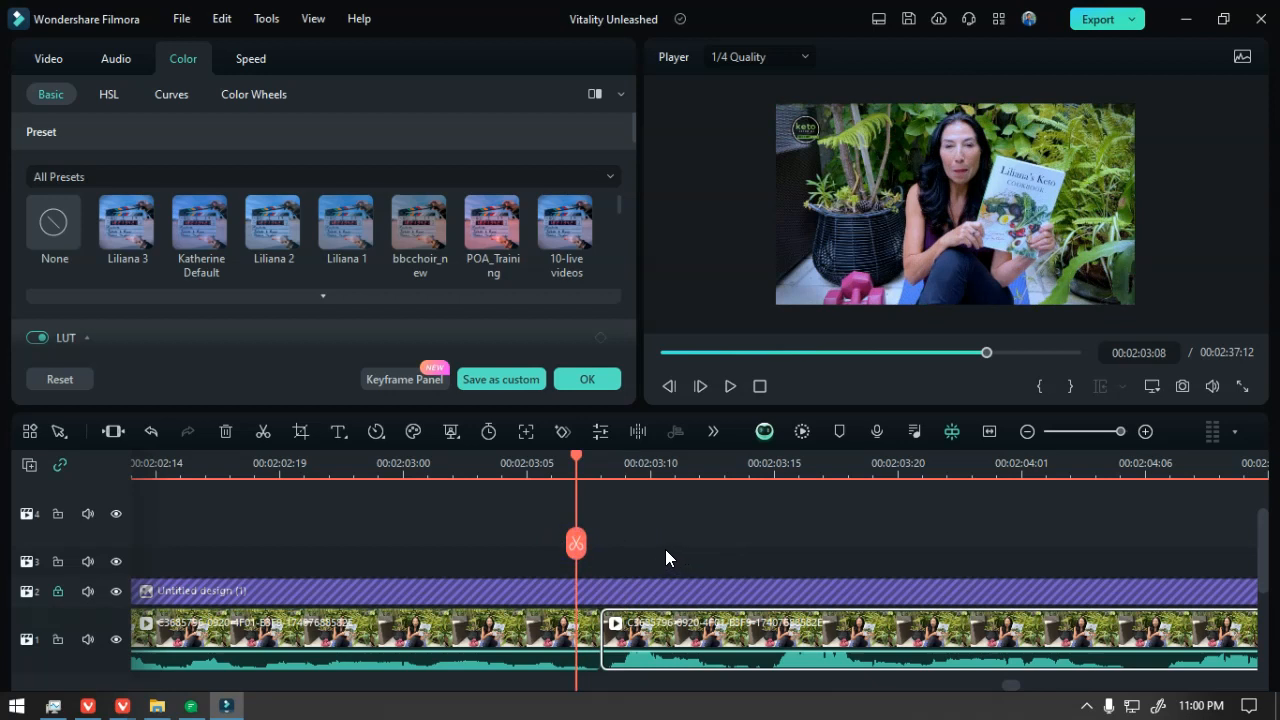
key(space)
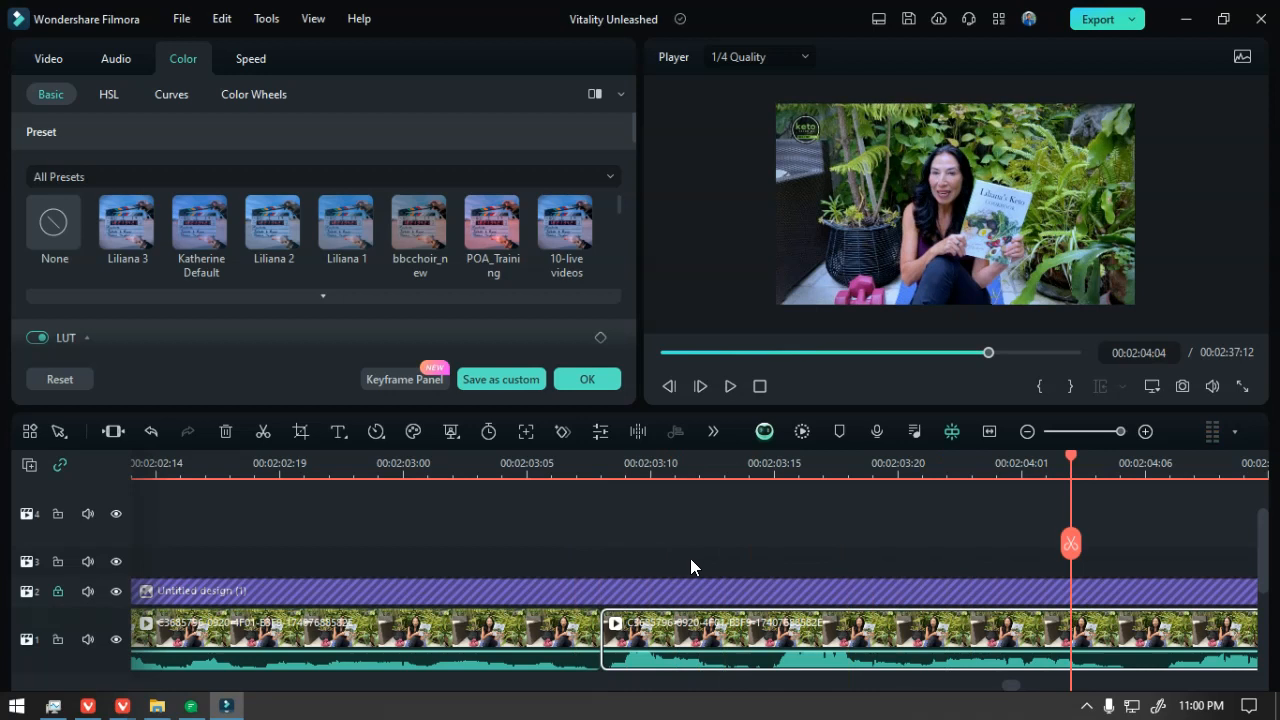
key(space)
key(space)
scroll(782, 589, down, 4)
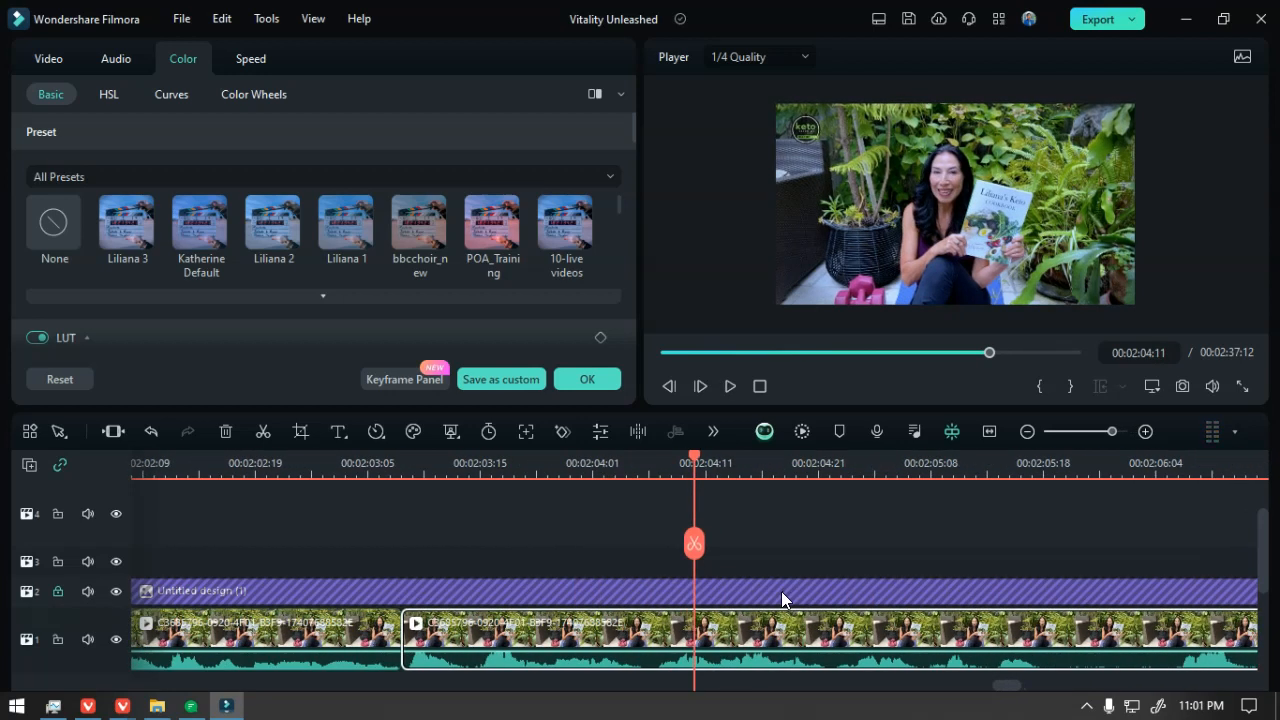
key(space)
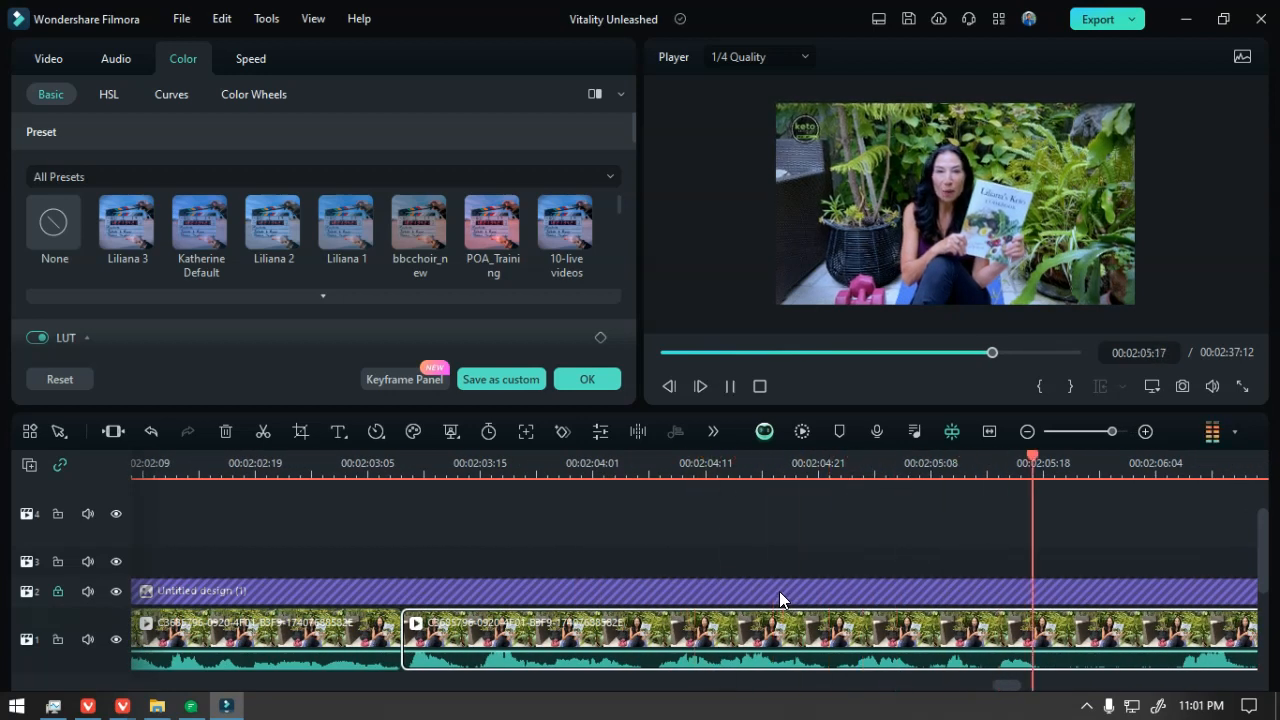
scroll(778, 593, down, 1)
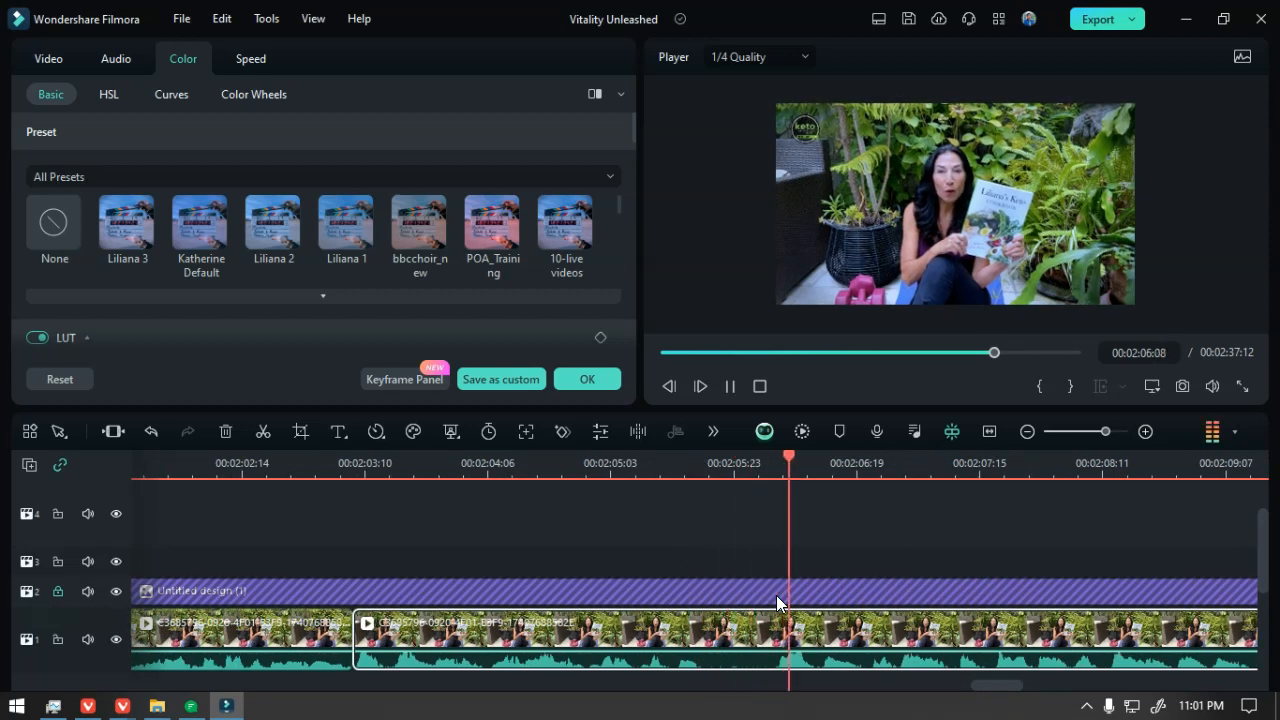
- Split the recropped clip at about 00:02:05:18 and trim about 11 frames off the second part's start, closing the gap
click(702, 485)
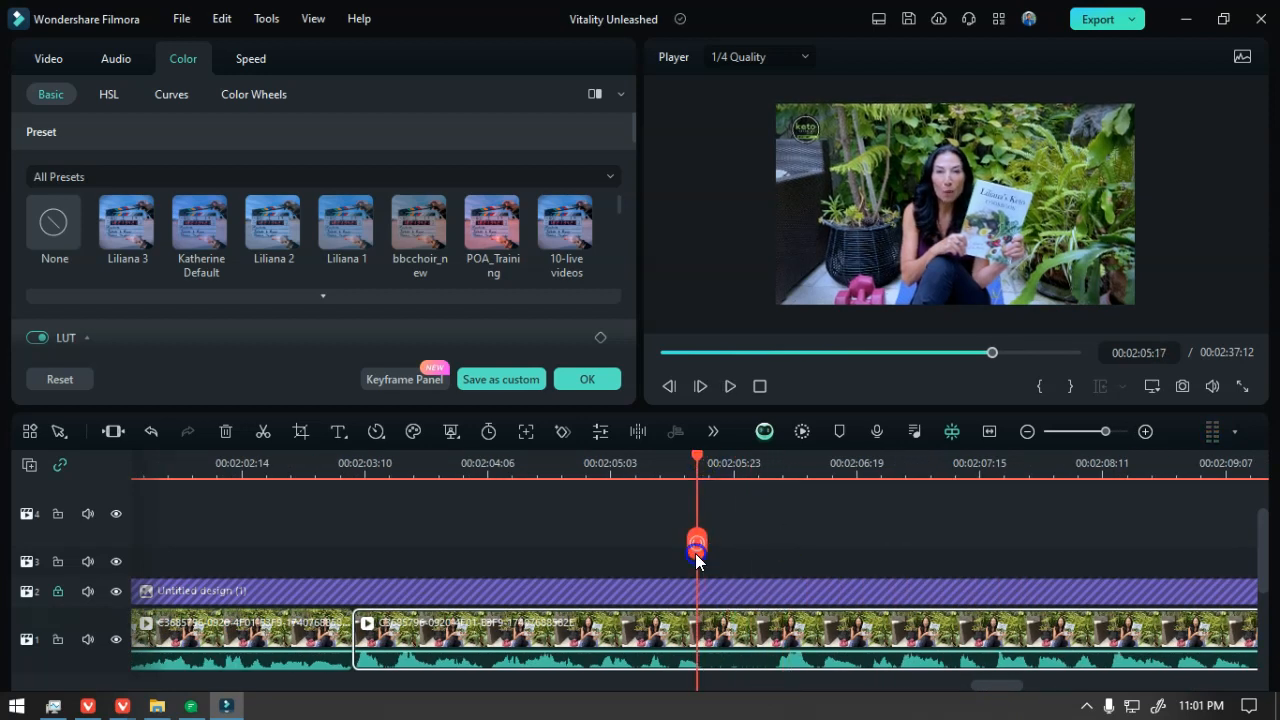
click(703, 545)
drag(706, 633, 774, 633)
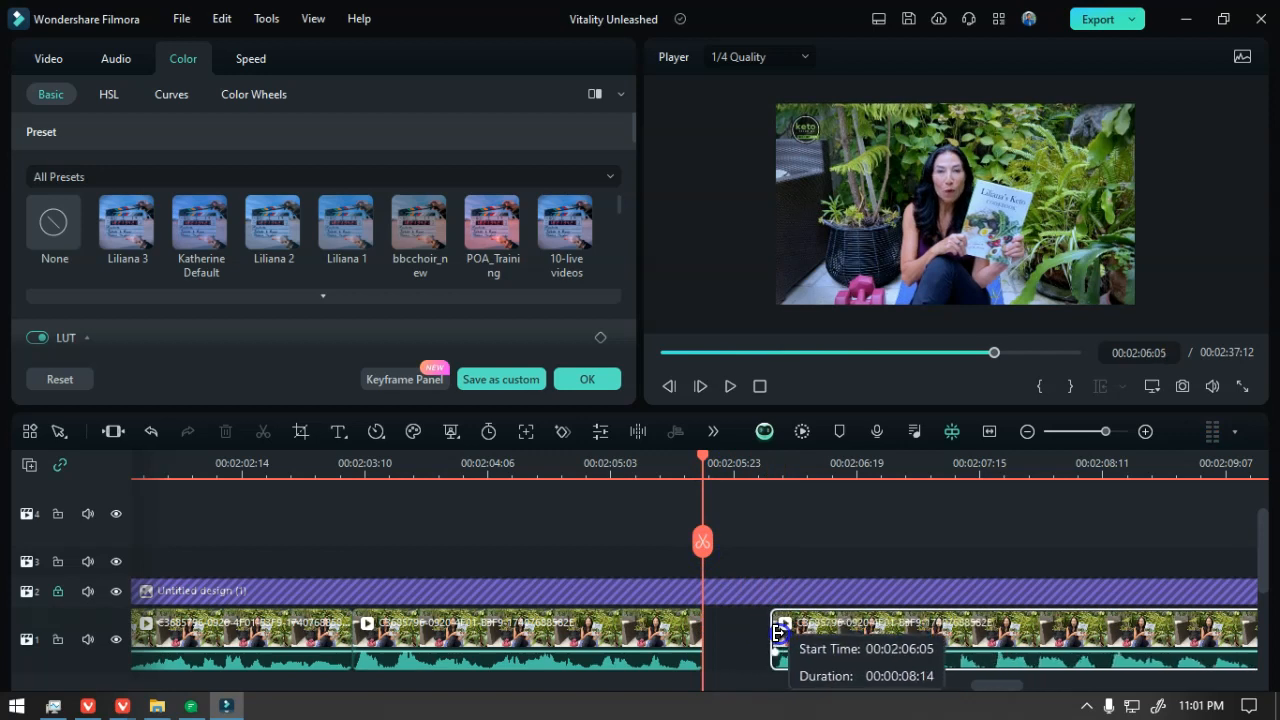
scroll(782, 678, up, 2)
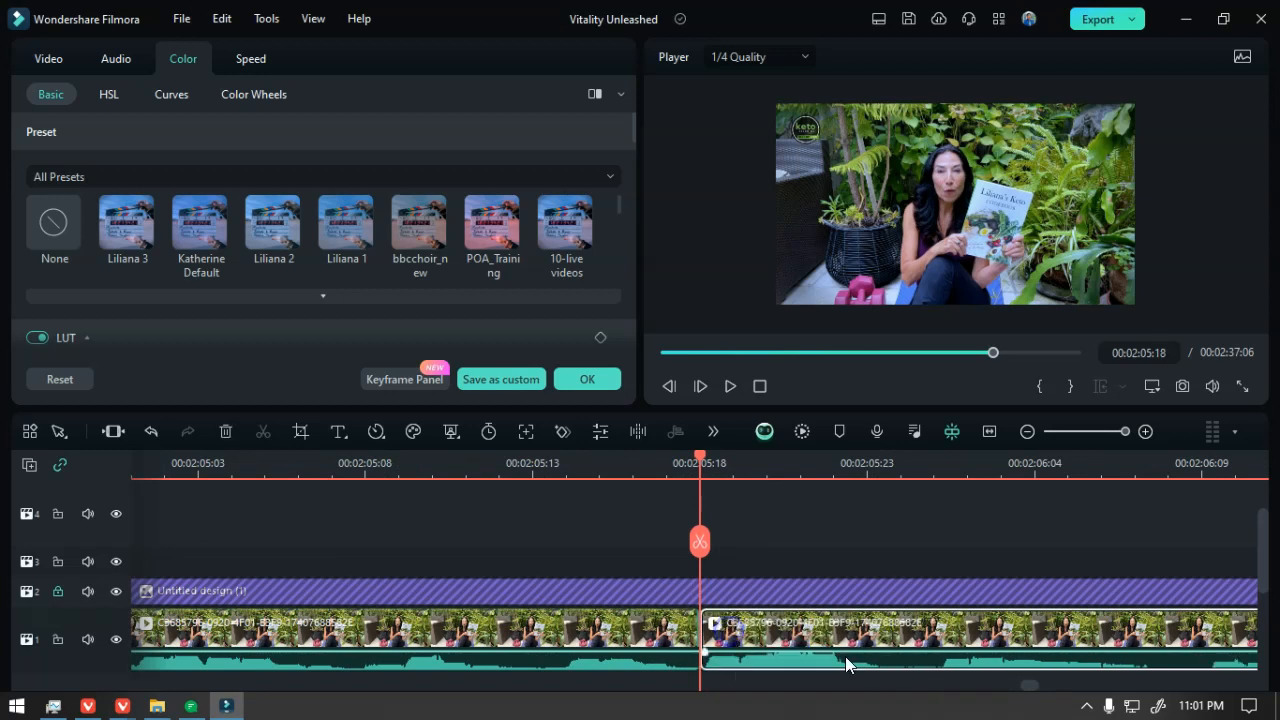
- Replay the cut at 00:02:05:18 from several starting points to check how the speech flows across it
click(649, 471)
key(space)
click(649, 471)
click(541, 472)
key(space)
key(space)
click(514, 469)
key(space)
key(space)
scroll(554, 598, down, 1)
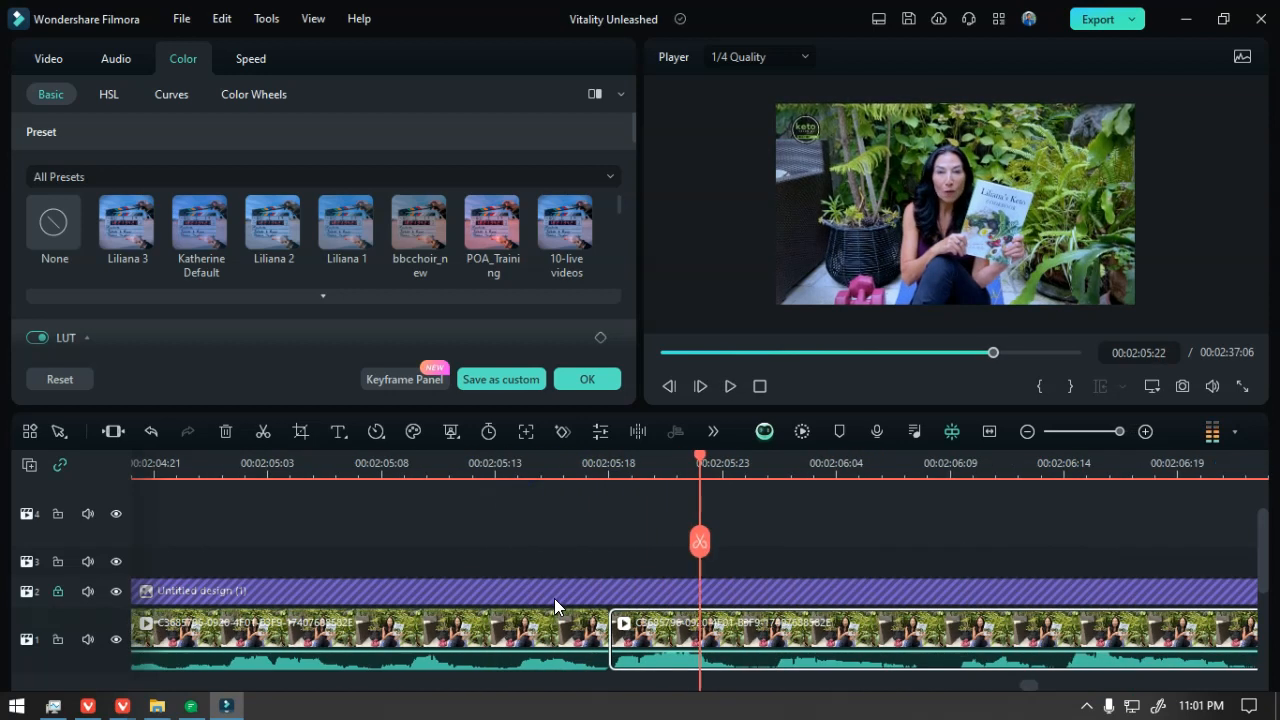
click(388, 485)
key(space)
key(space)
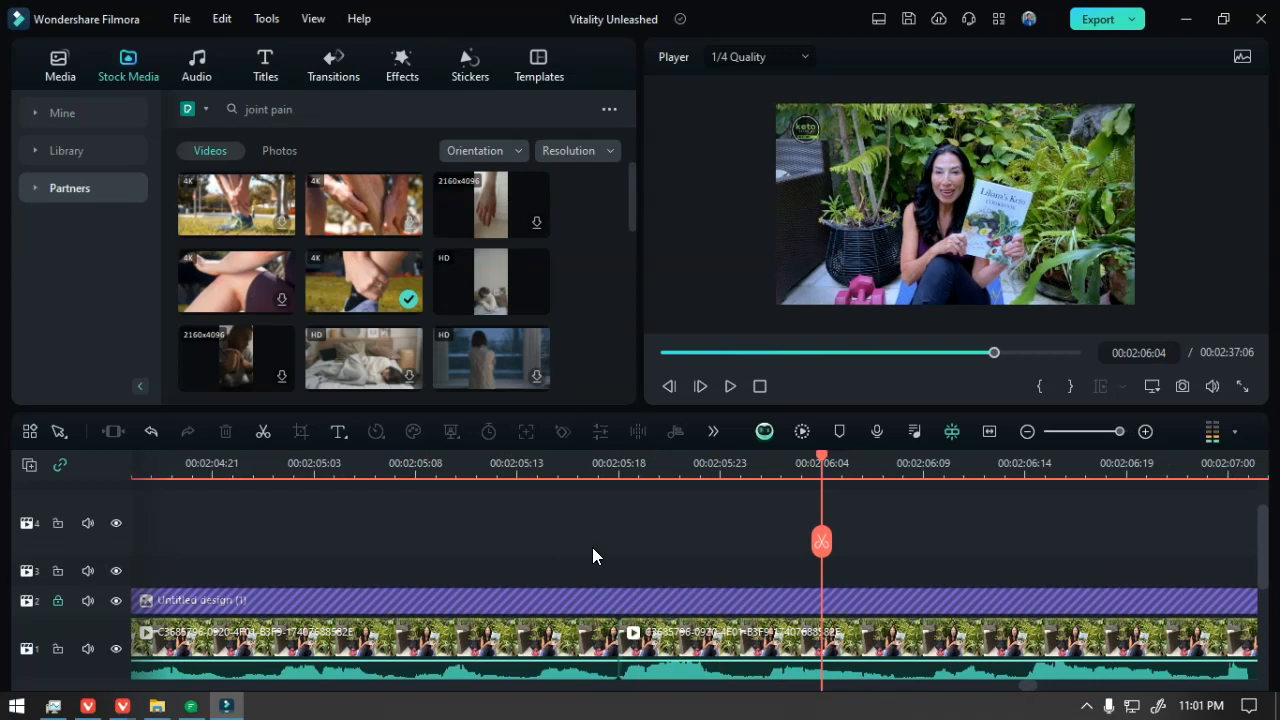
- Restore about one frame at the start of the clip after the 00:02:05:18 cut and preview the cut
click(602, 478)
scroll(725, 650, up, 1)
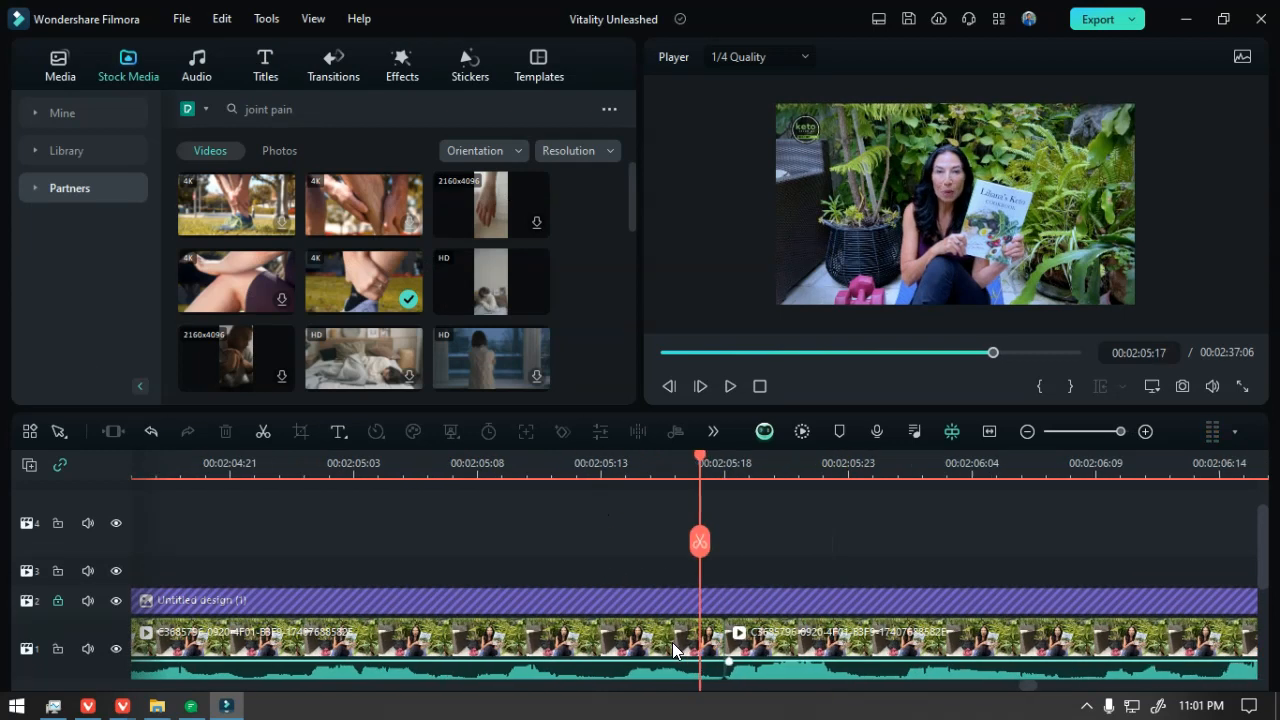
click(762, 646)
mouse_move(742, 640)
mouse_down()
mouse_move(712, 640)
mouse_move(735, 640)
mouse_up()
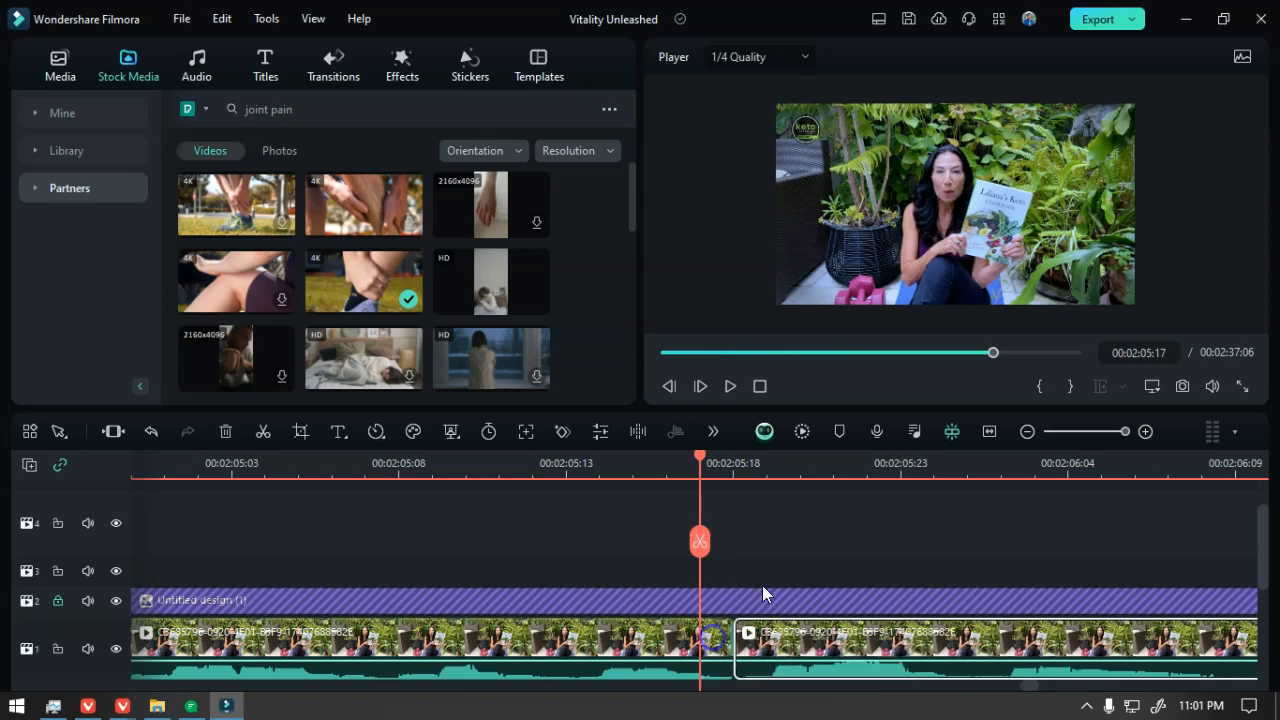
click(652, 466)
key(space)
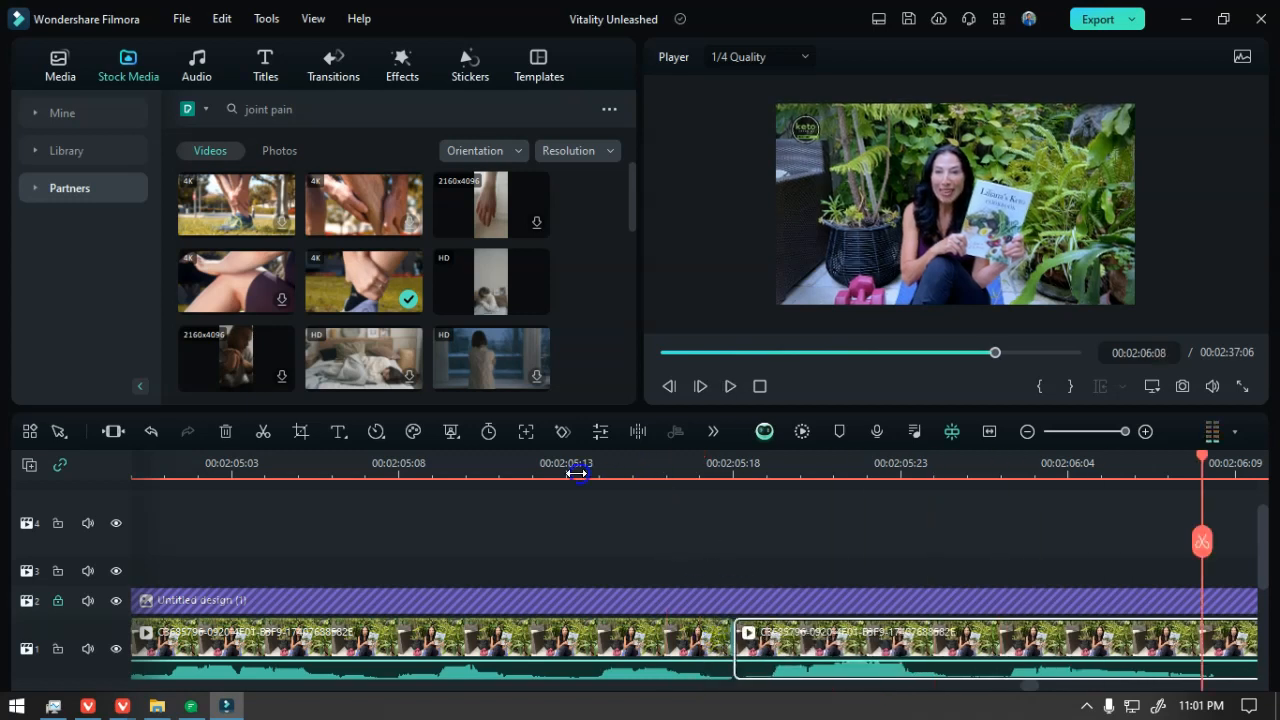
click(572, 470)
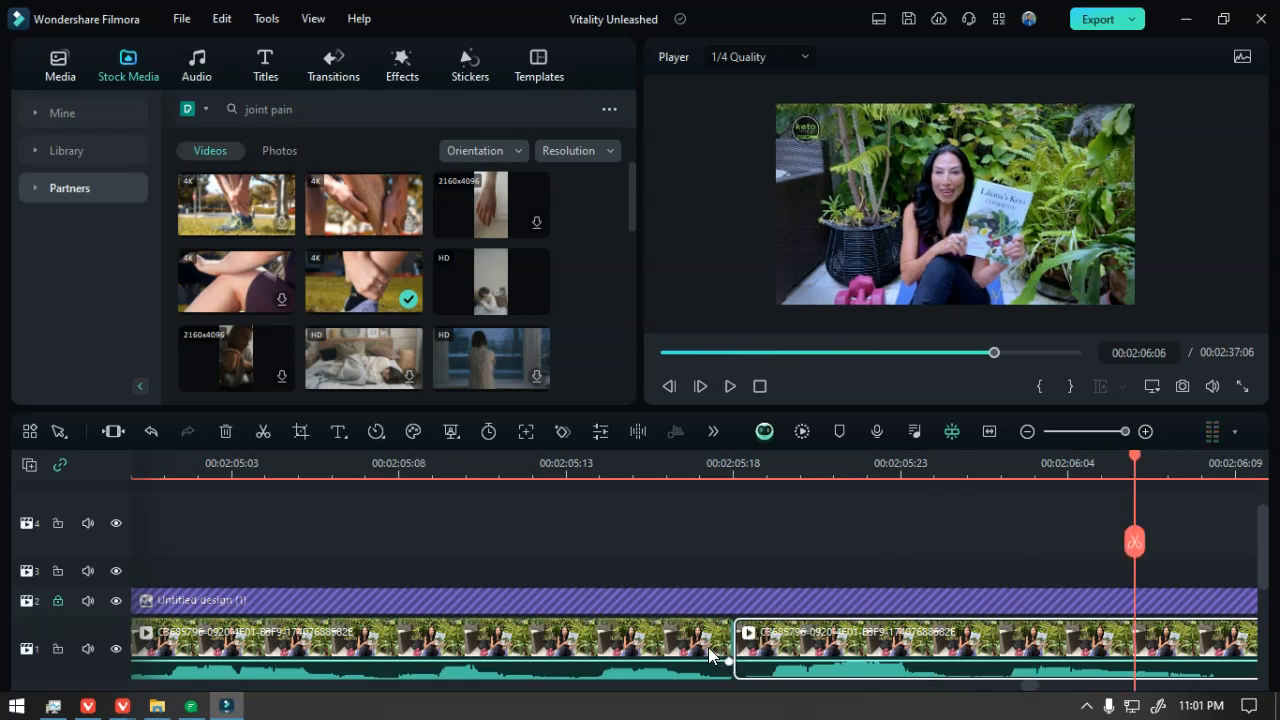
- Extend the end of the clip before the cut by about one frame to 00:02:05:19 and play across it
click(710, 646)
drag(729, 637, 766, 636)
click(561, 461)
key(space)
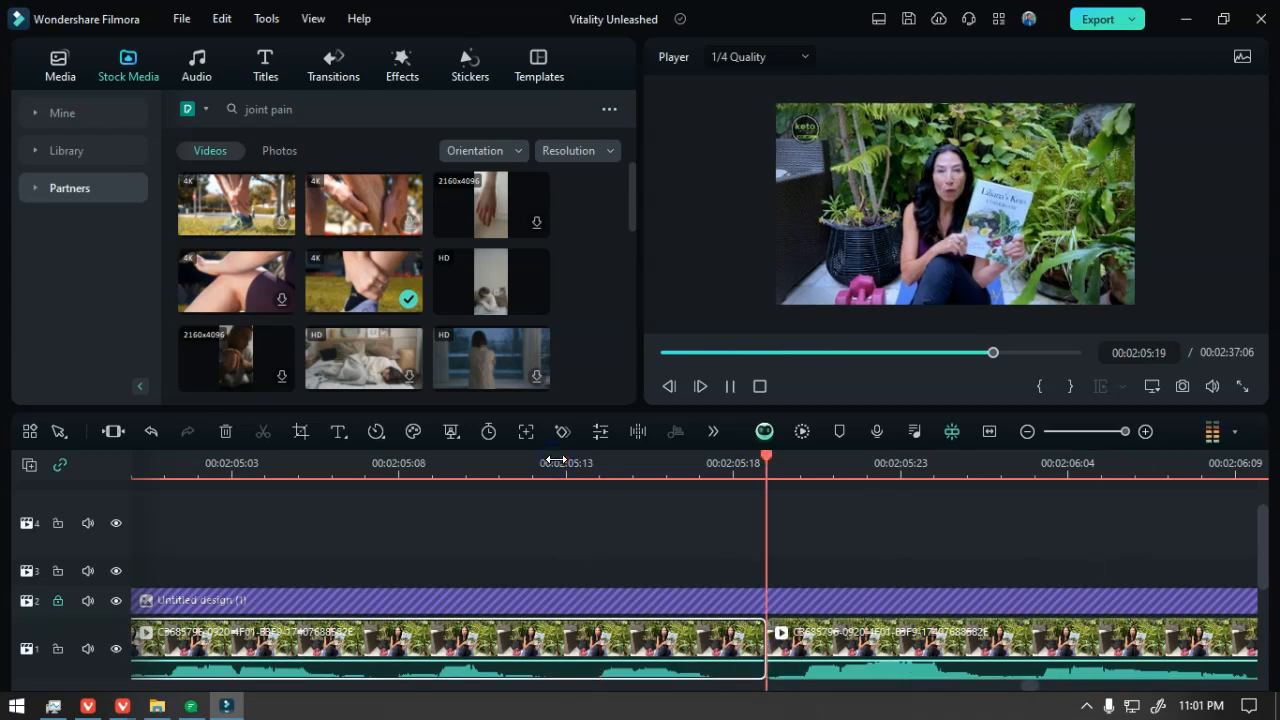
key(space)
- Split off the first frame of the following clip at 00:02:05:20, delete that sliver, and preview the cut
scroll(817, 687, down, 2)
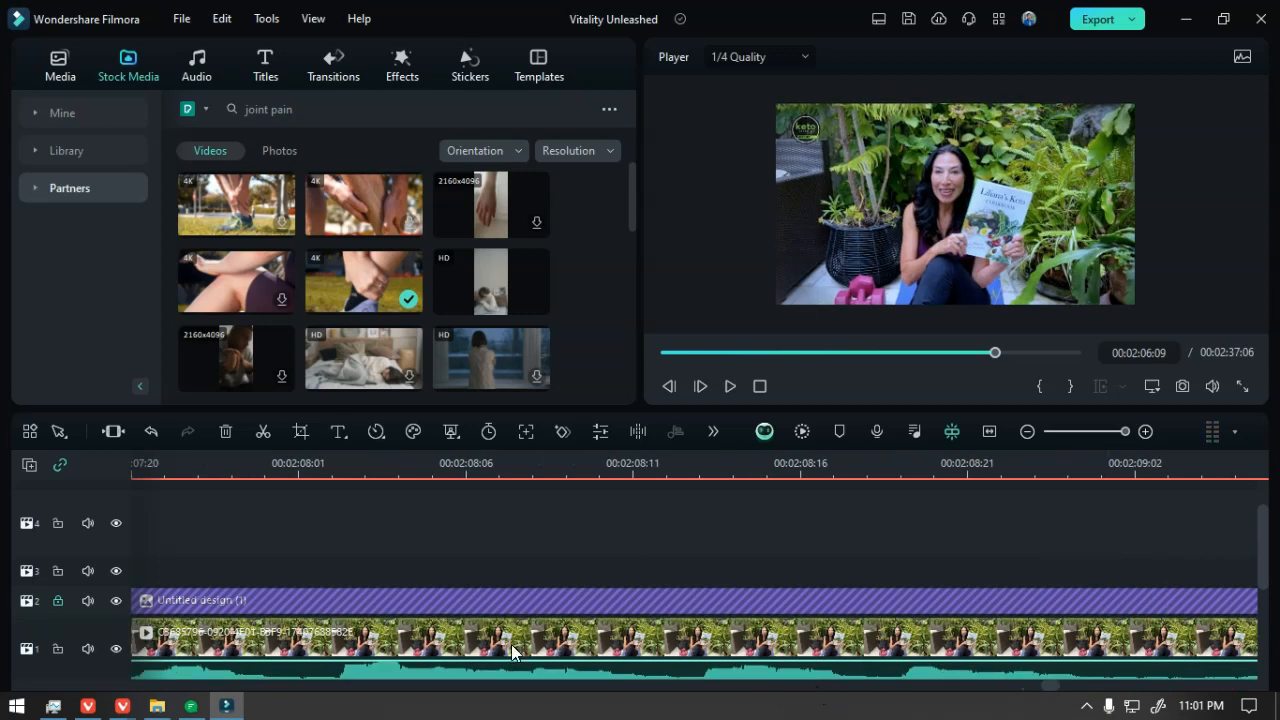
scroll(502, 661, up, 2)
click(262, 459)
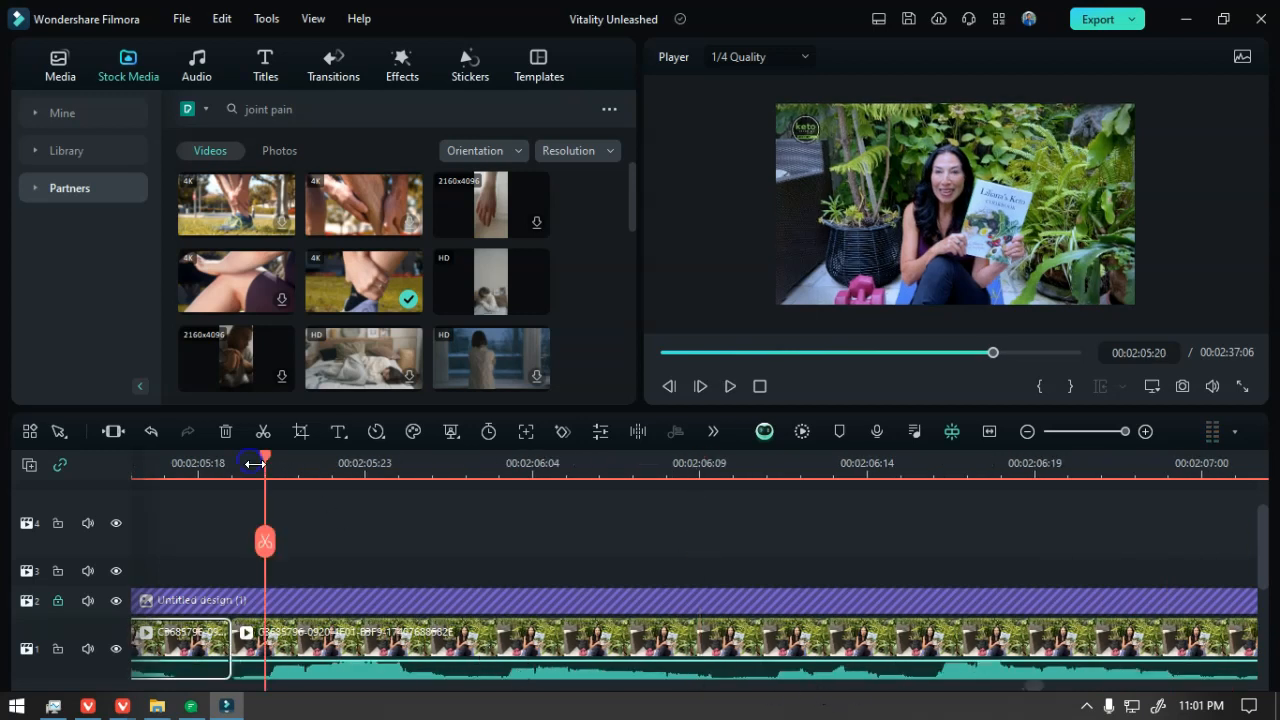
click(264, 541)
click(247, 652)
key(Delete)
key(space)
key(space)
- Play on from the cut at 00:02:05:19 to about 00:02:07:18, replaying the last stretch of speech
click(231, 464)
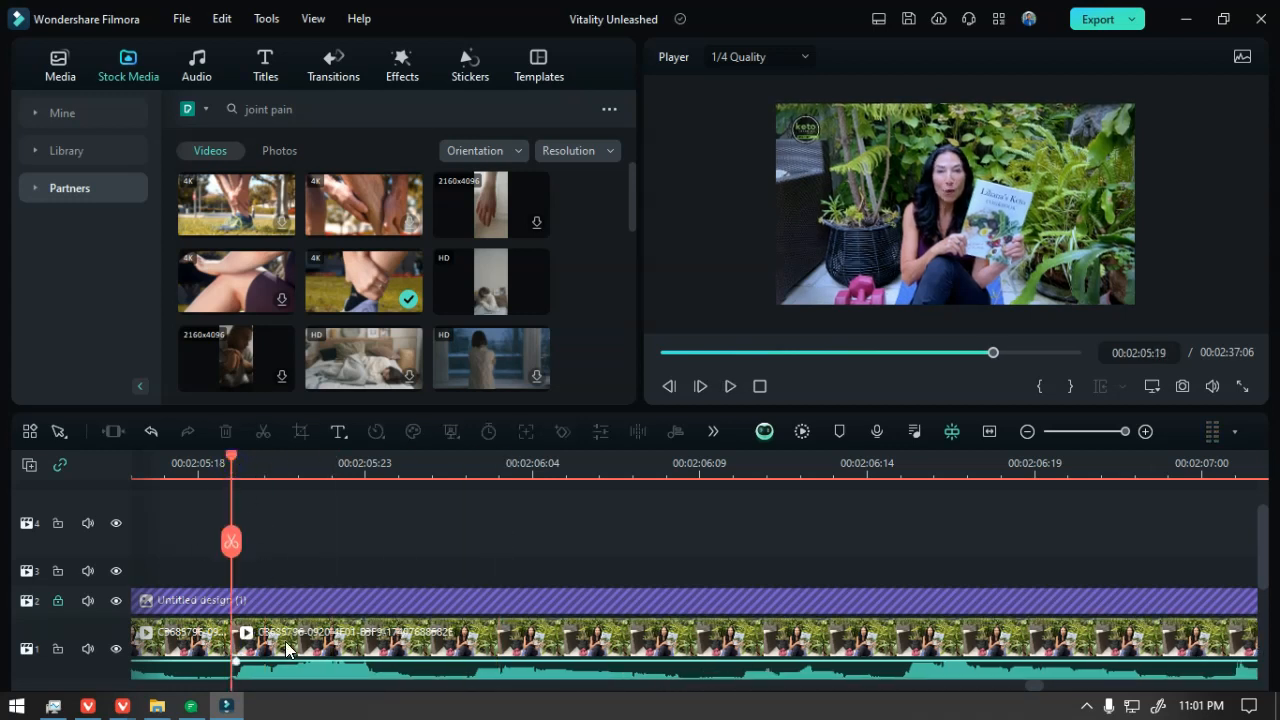
key(space)
scroll(343, 674, down, 1)
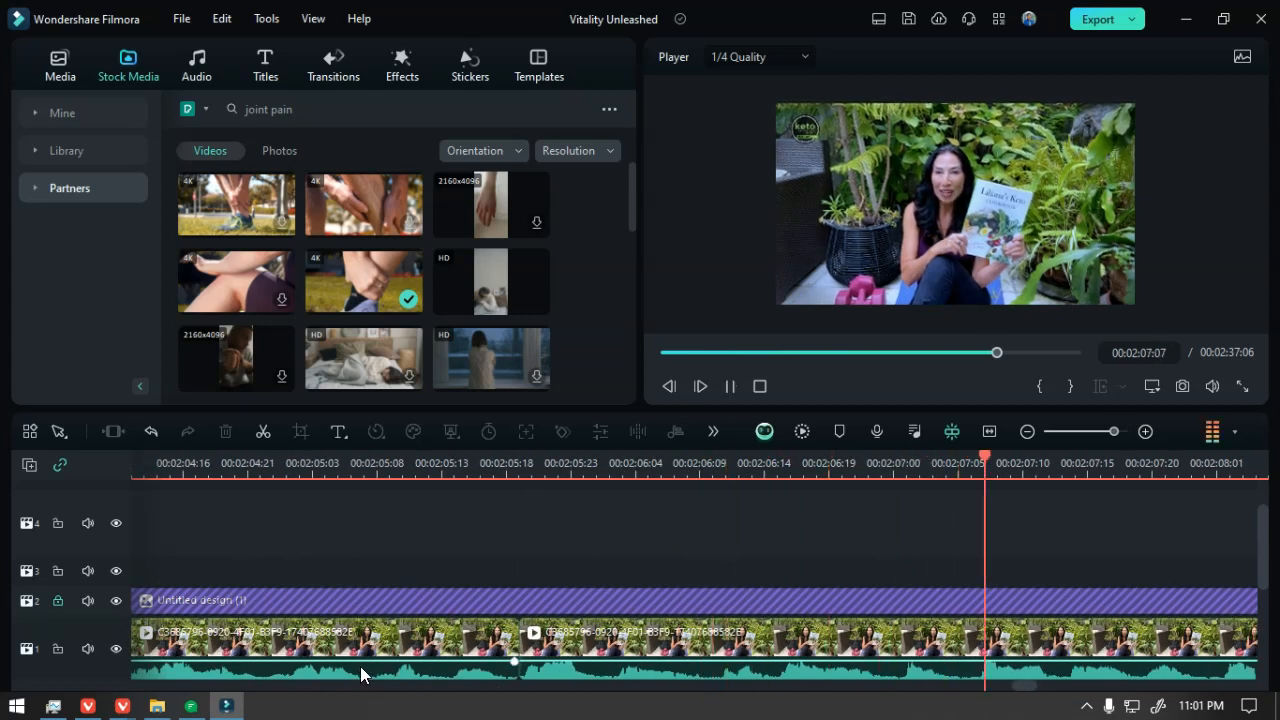
key(space)
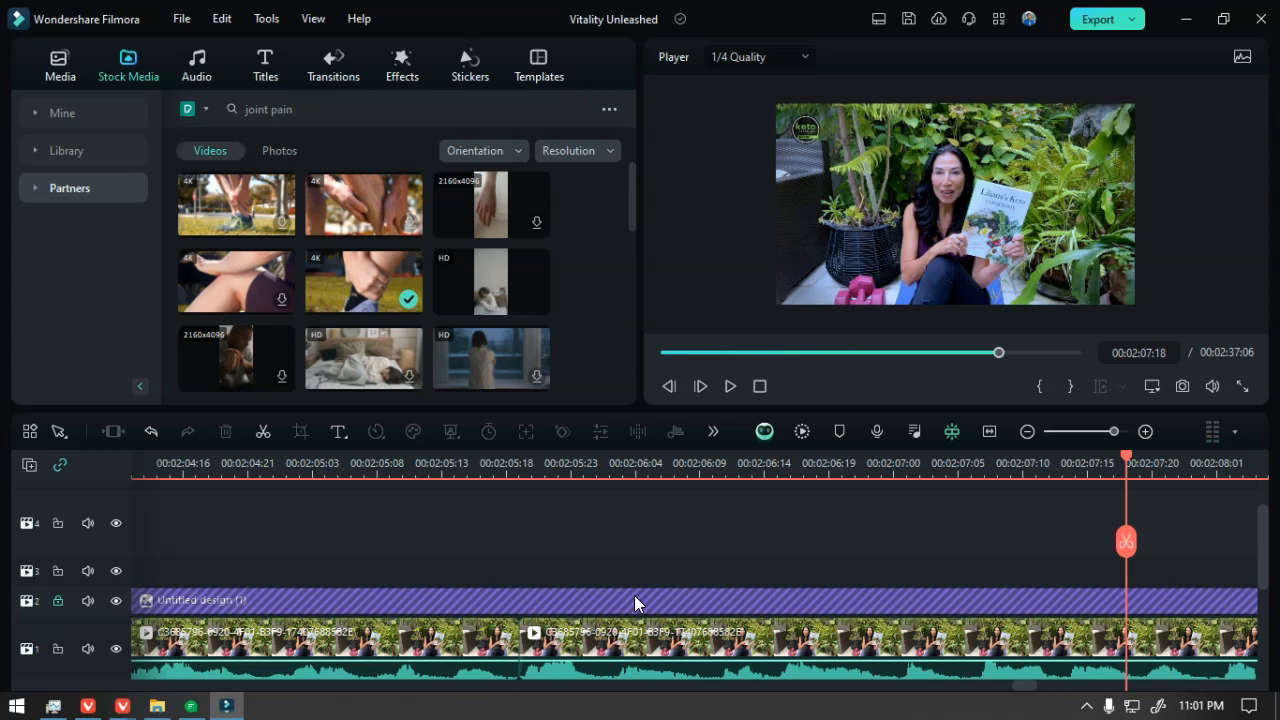
drag(1122, 541, 973, 578)
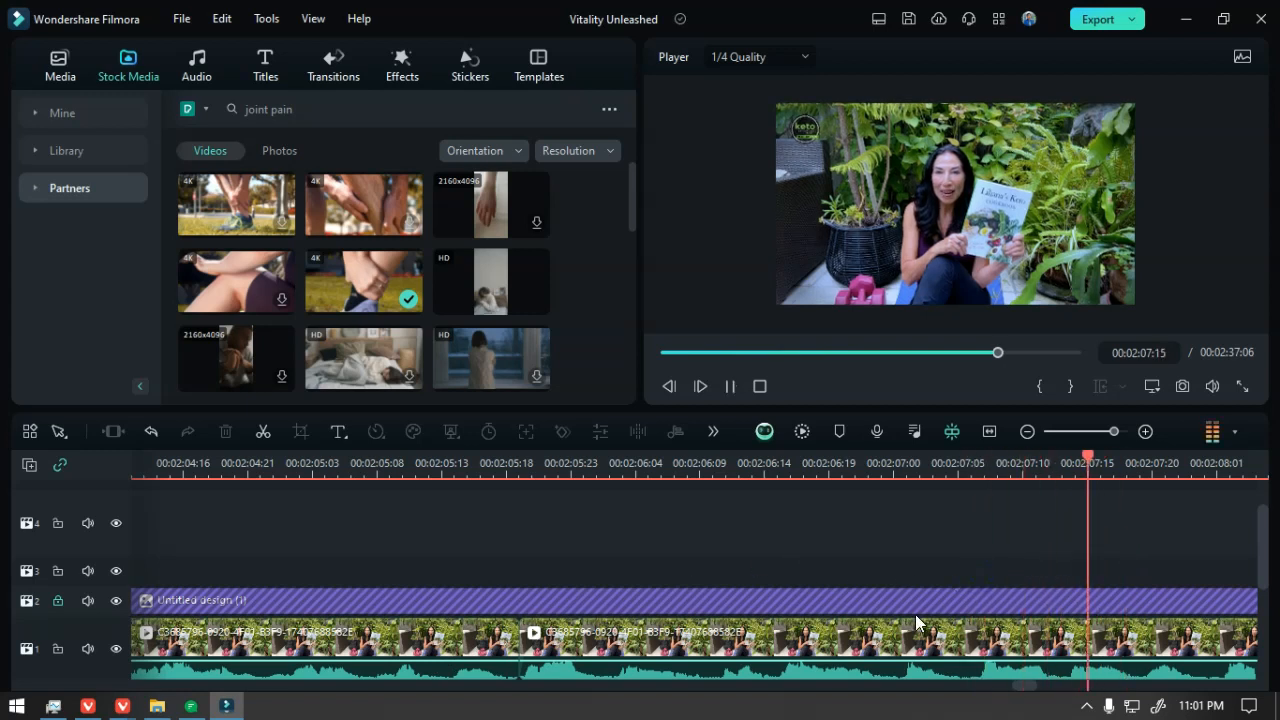
scroll(908, 634, down, 3)
scroll(892, 634, down, 1)
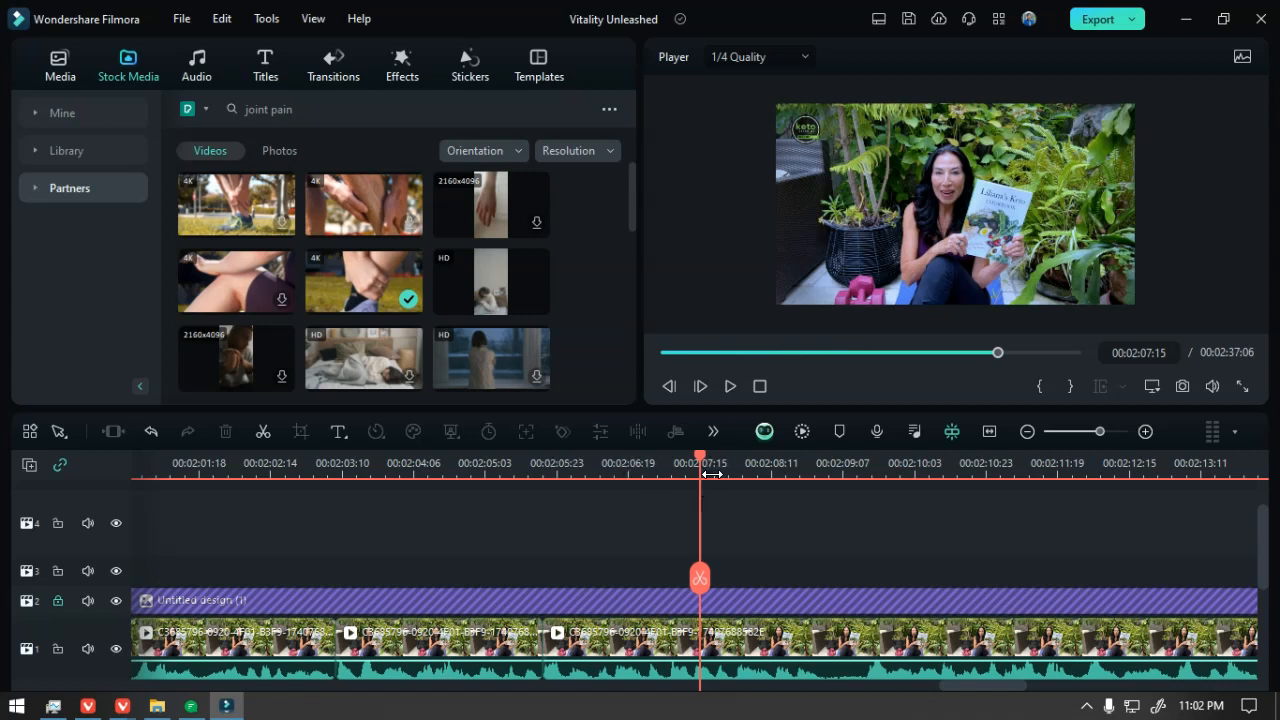
- Check the pause near 00:02:09, split the clip at 00:02:09:13, and trim about 11 frames off the first part's end, closing the gap
click(820, 467)
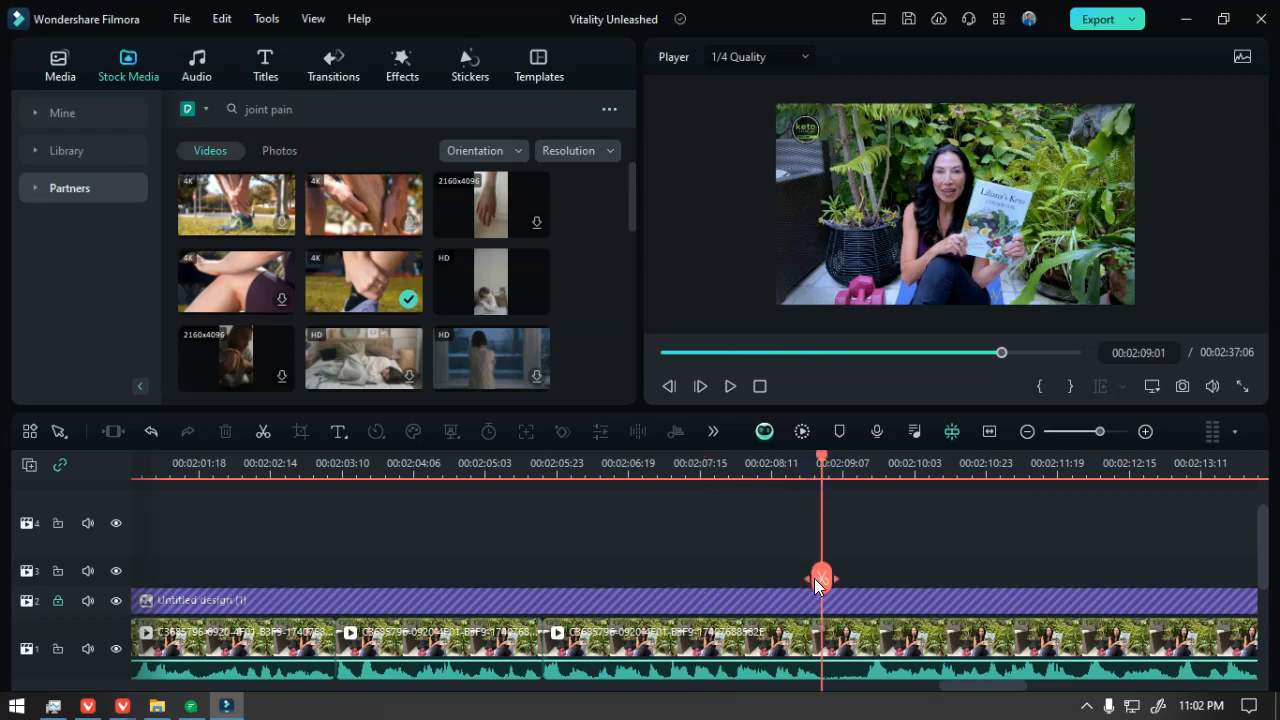
drag(826, 580, 711, 585)
key(space)
key(space)
drag(831, 590, 865, 586)
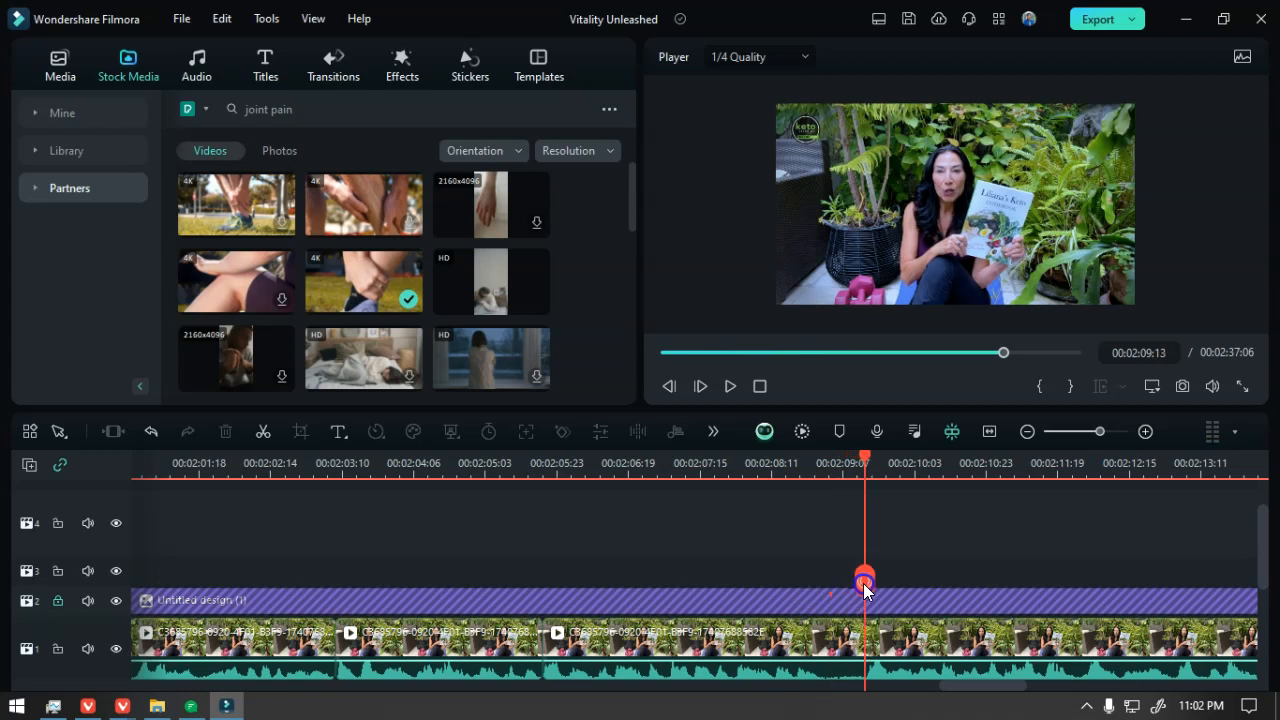
click(864, 582)
drag(862, 645, 824, 640)
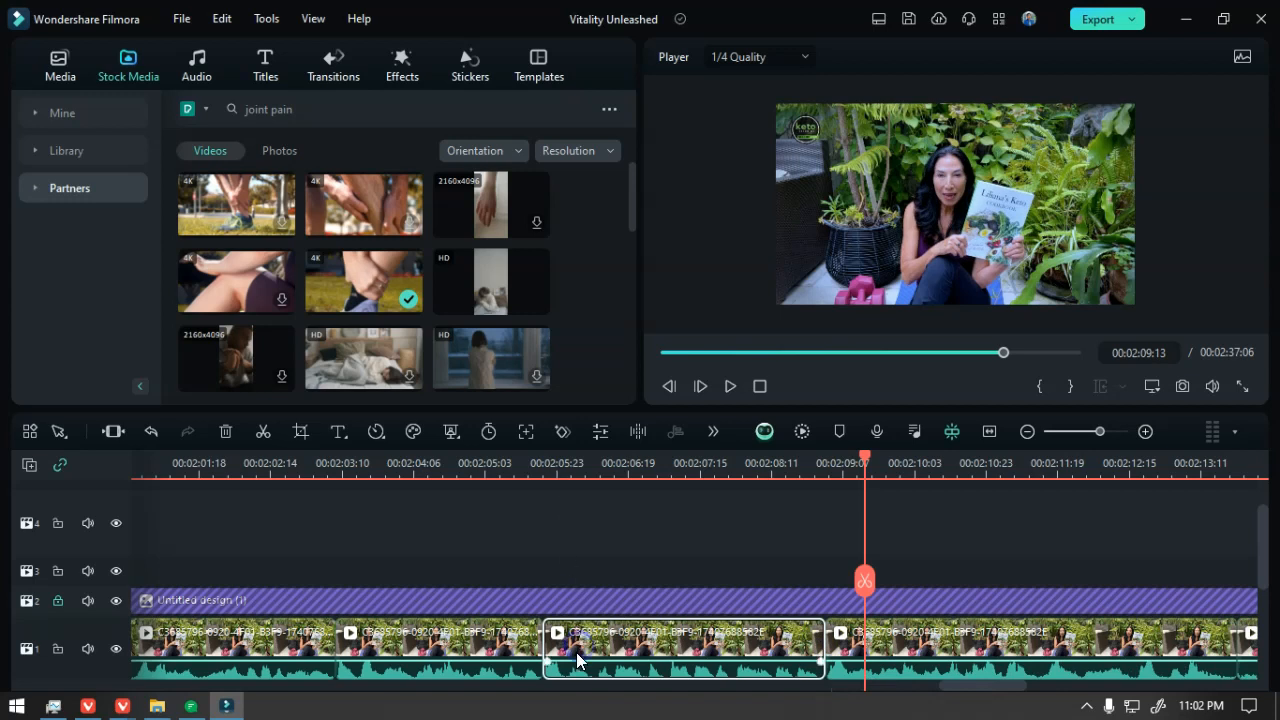
- Replay the cut at 00:02:05:18 through to about 00:02:06:05 to check the transition between the two clips
scroll(578, 652, up, 3)
scroll(548, 658, down, 3)
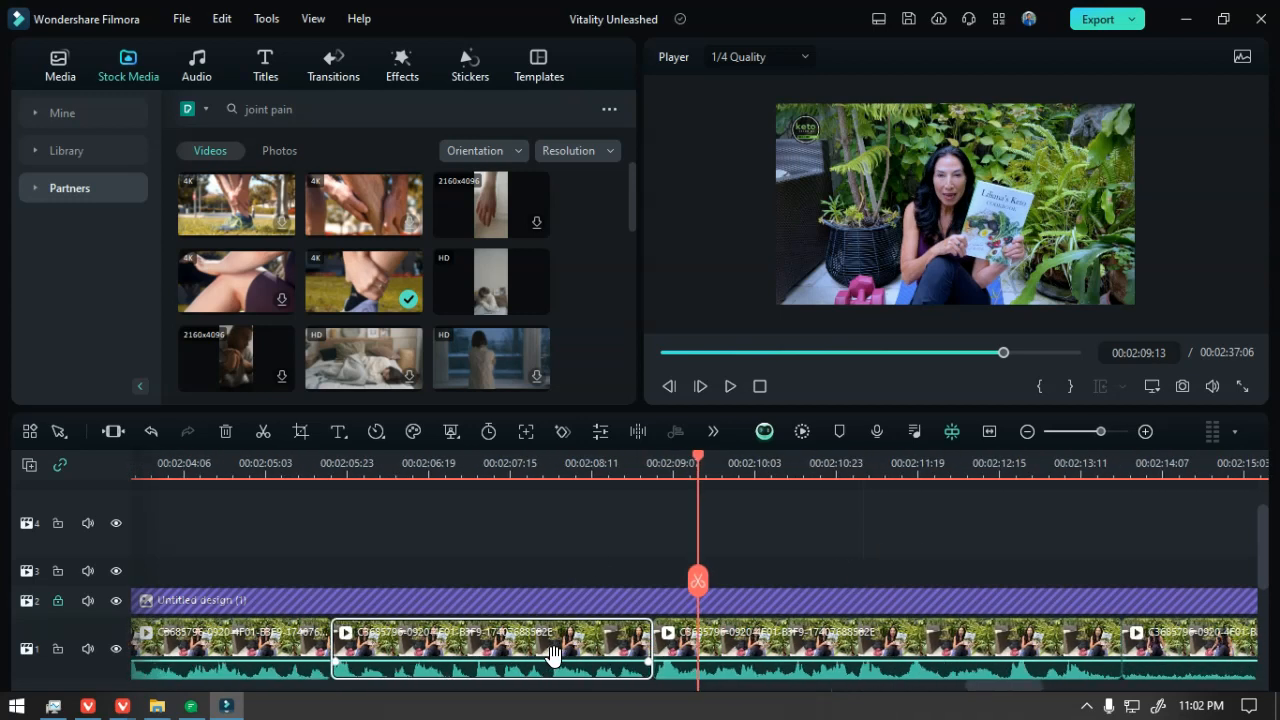
click(445, 464)
scroll(550, 640, up, 3)
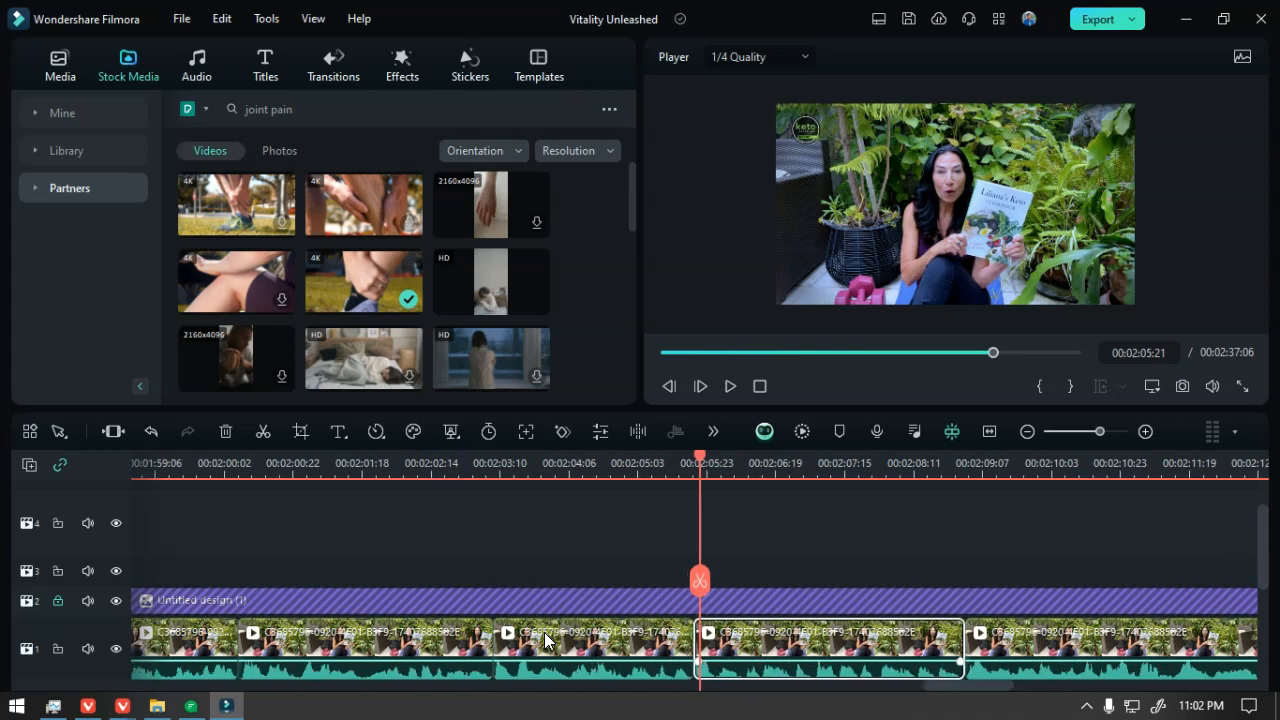
click(676, 466)
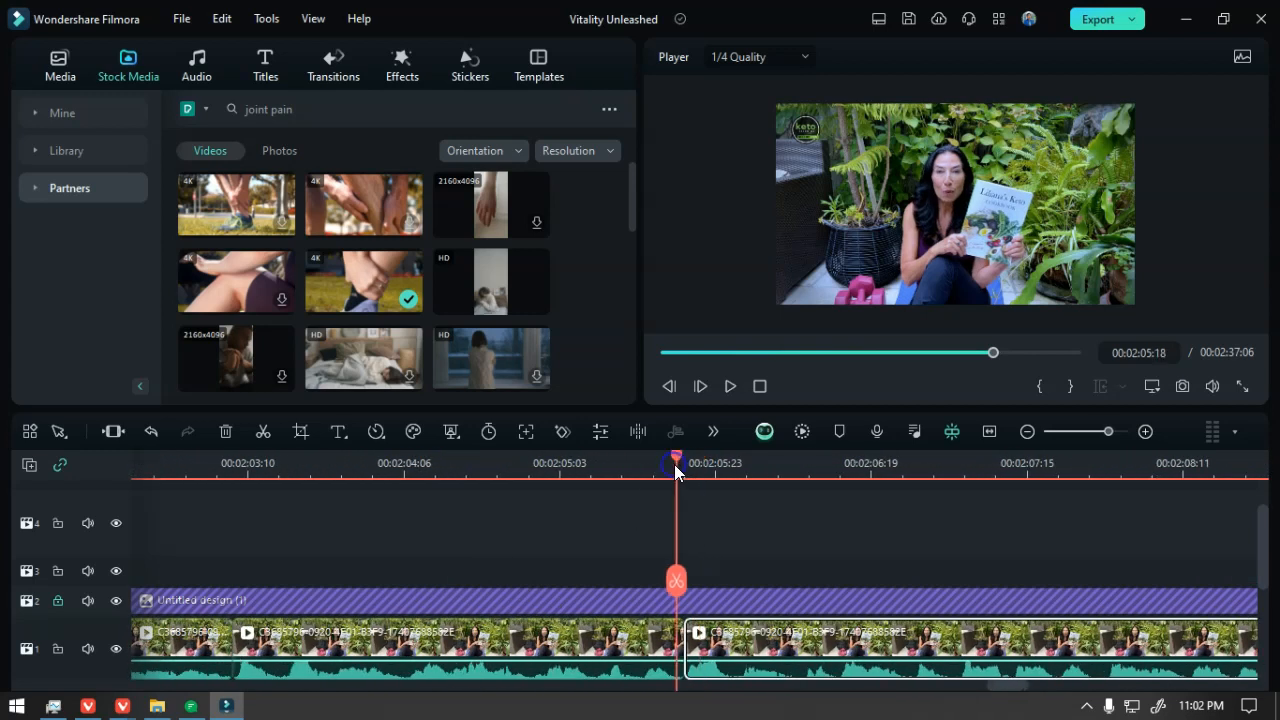
key(space)
key(space)
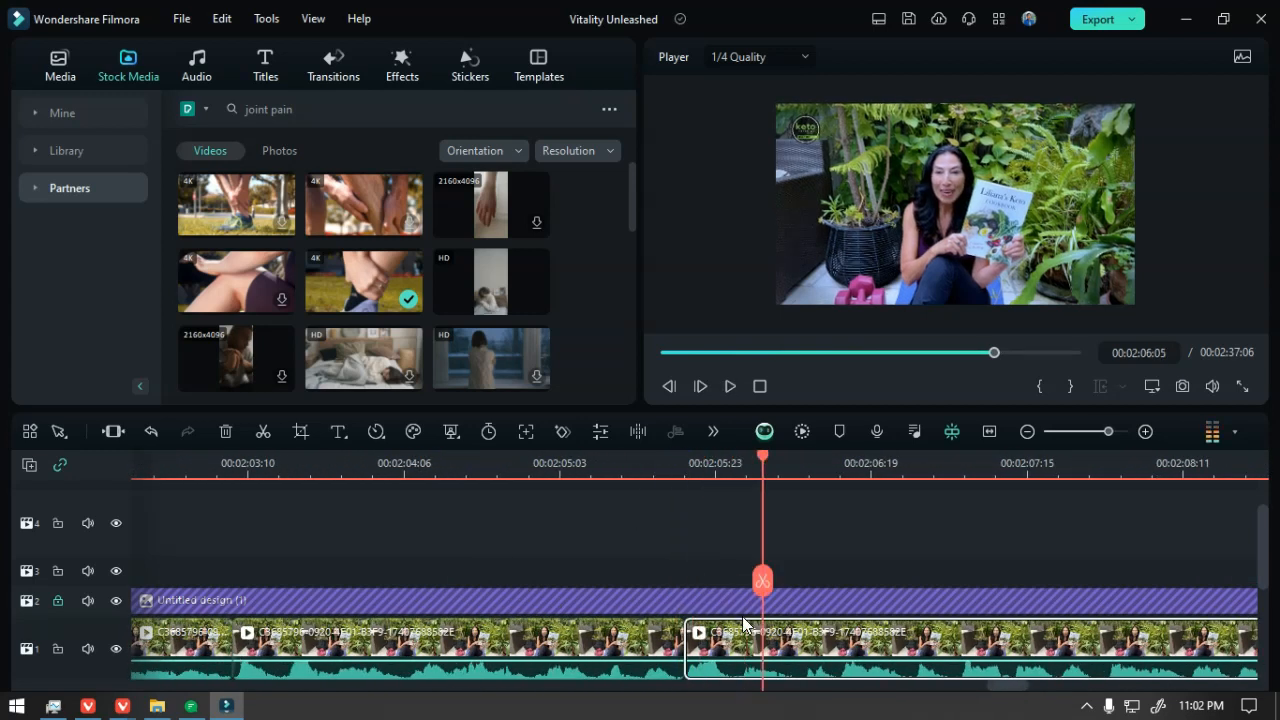
- Add a scale keyframe at 100.20% at the start of the clip beginning at 00:02:05:19
drag(757, 611, 686, 600)
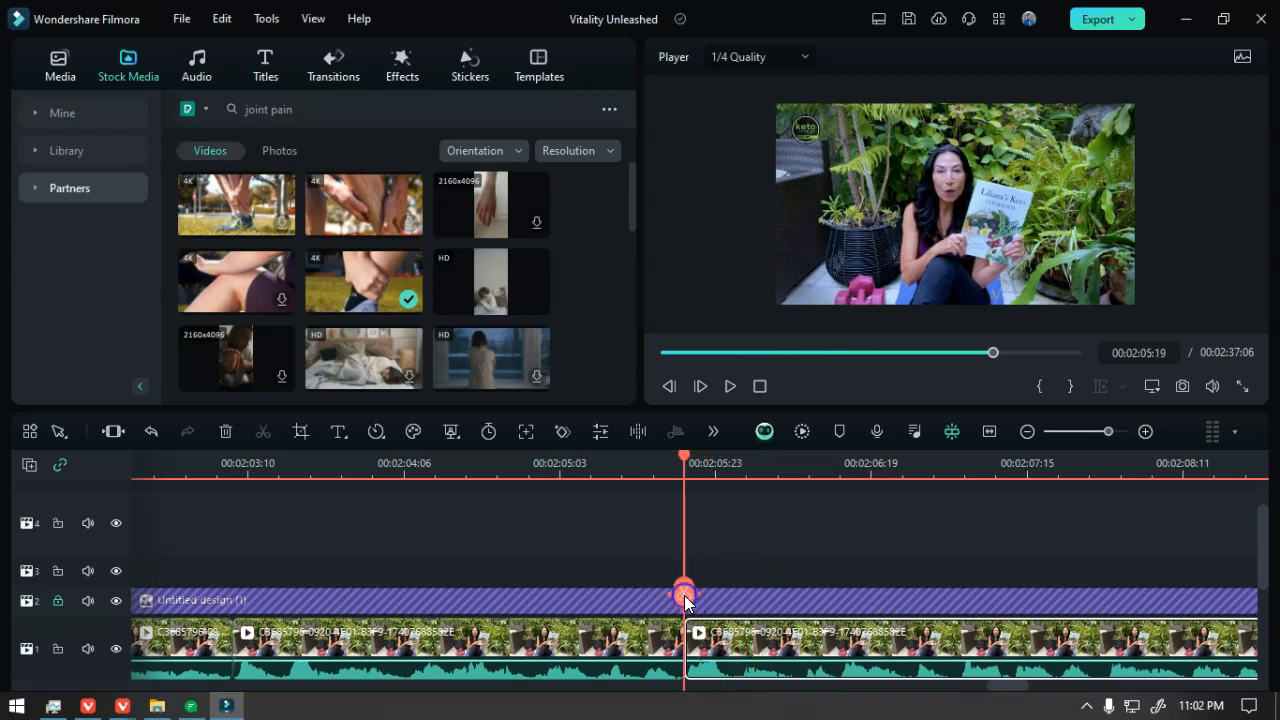
scroll(733, 656, up, 3)
double_click(748, 638)
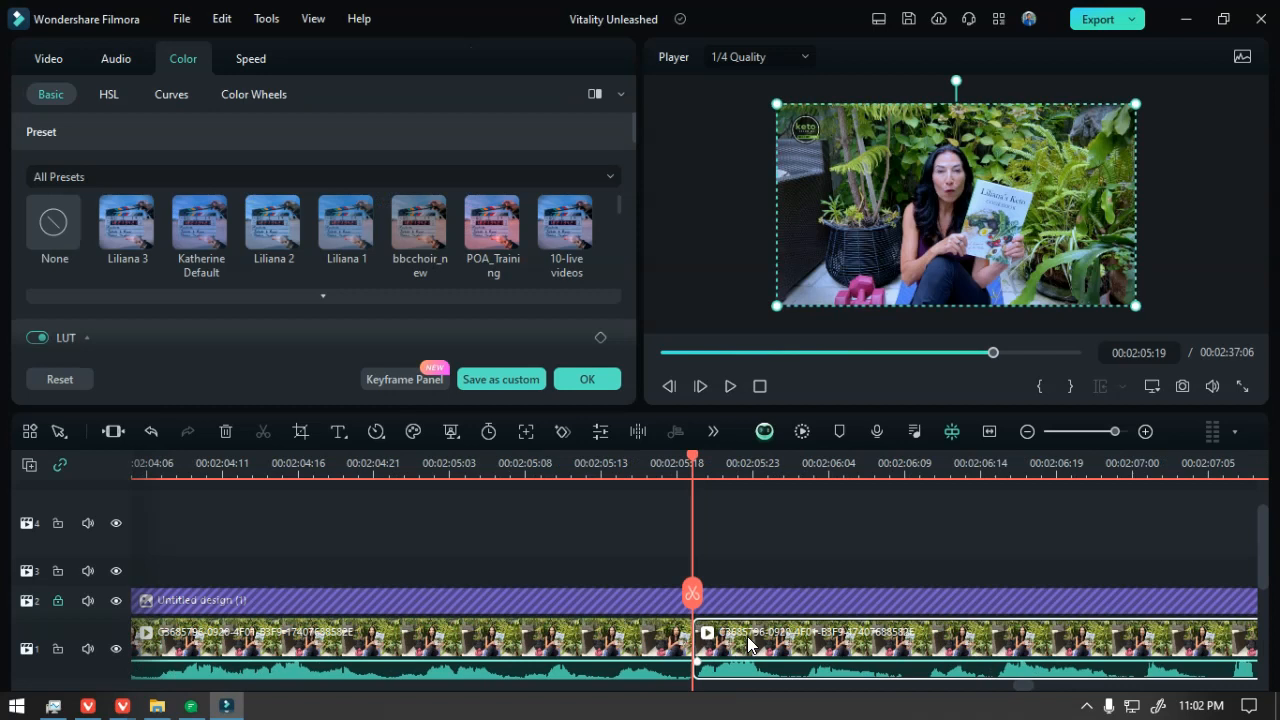
click(588, 380)
click(45, 62)
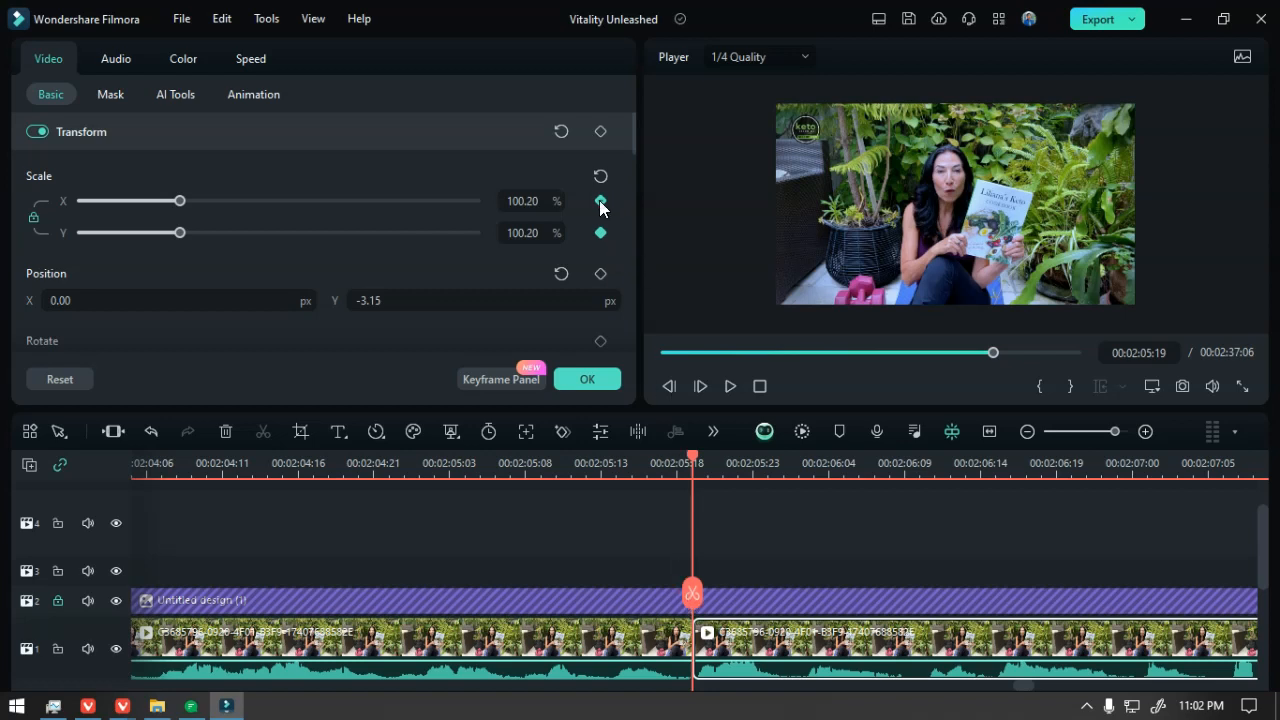
- Add a second scale keyframe at 00:02:08:11 in the same clip and move it to 00:02:08:23 near the clip's end
drag(688, 592, 816, 594)
scroll(815, 612, down, 3)
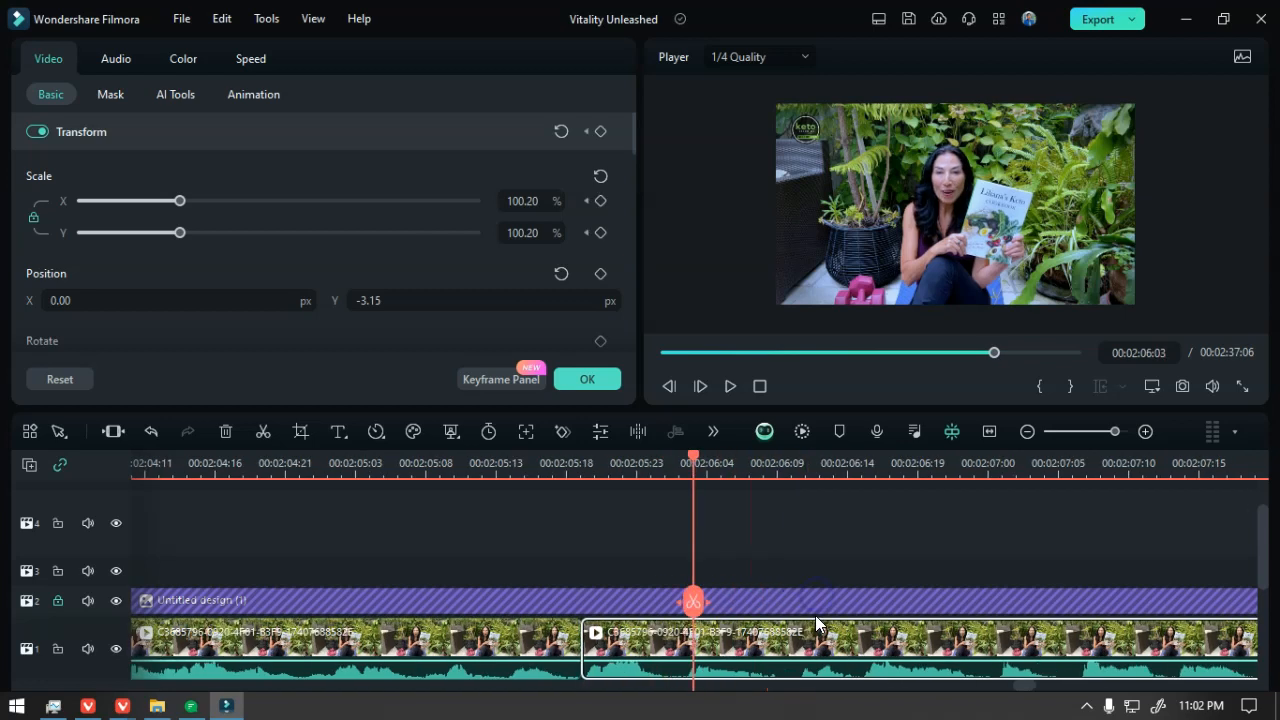
drag(700, 600, 1106, 606)
scroll(1072, 628, down, 1)
drag(696, 605, 835, 605)
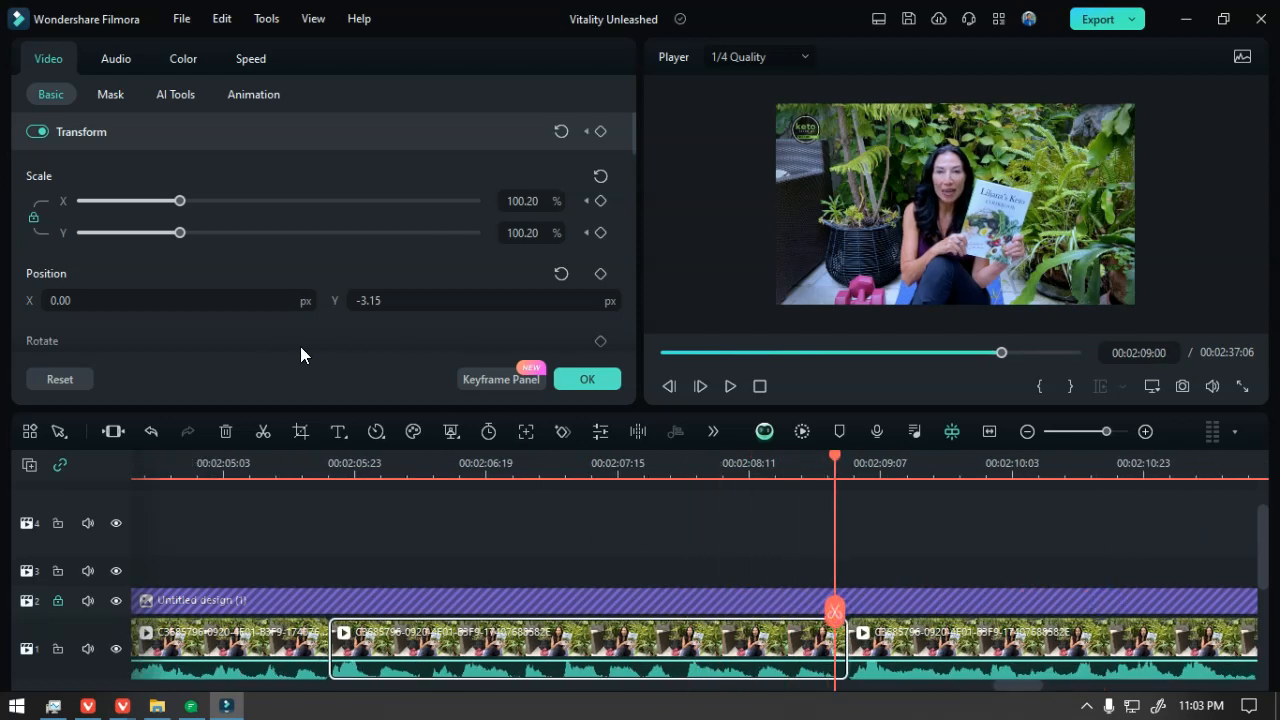
click(470, 382)
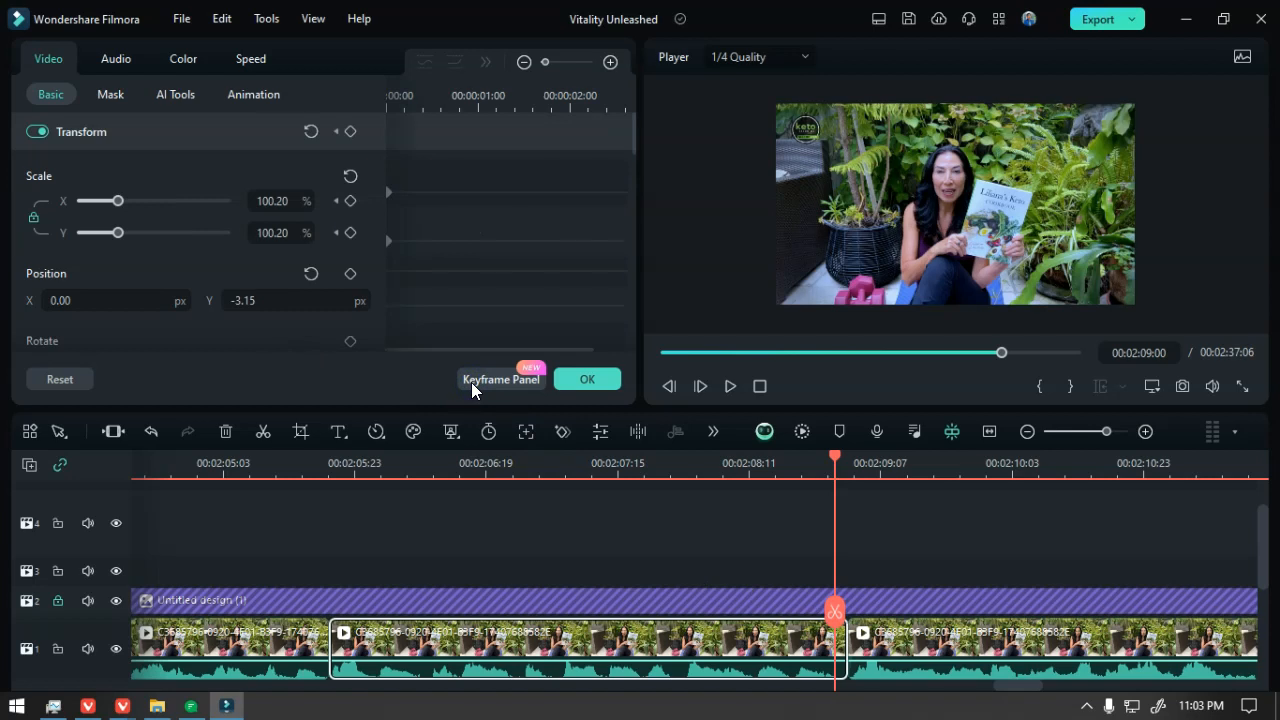
click(625, 192)
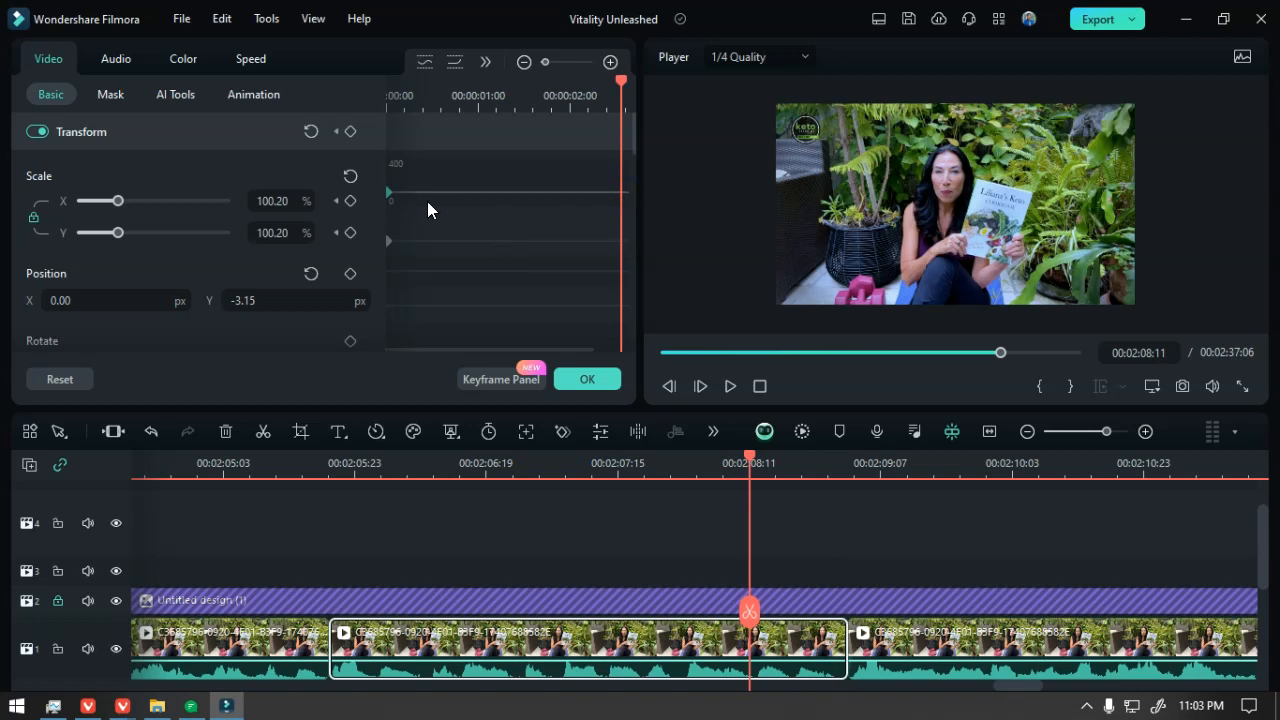
click(350, 201)
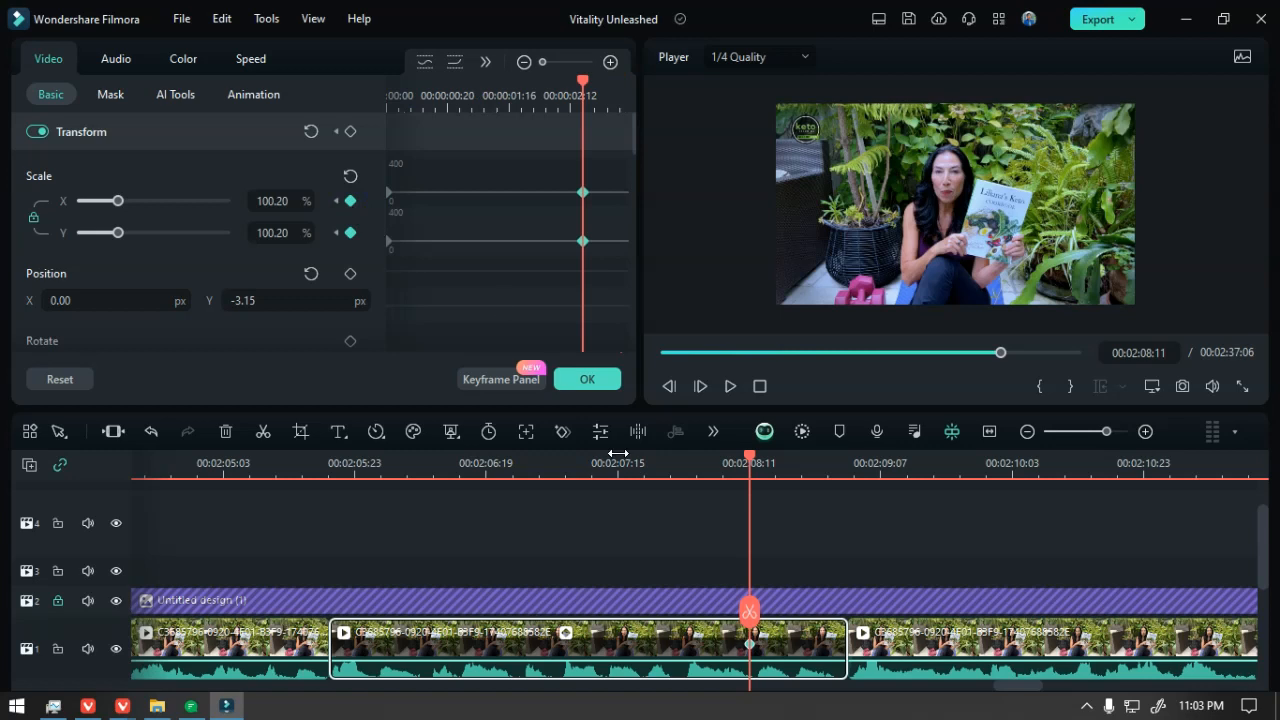
drag(752, 652, 829, 652)
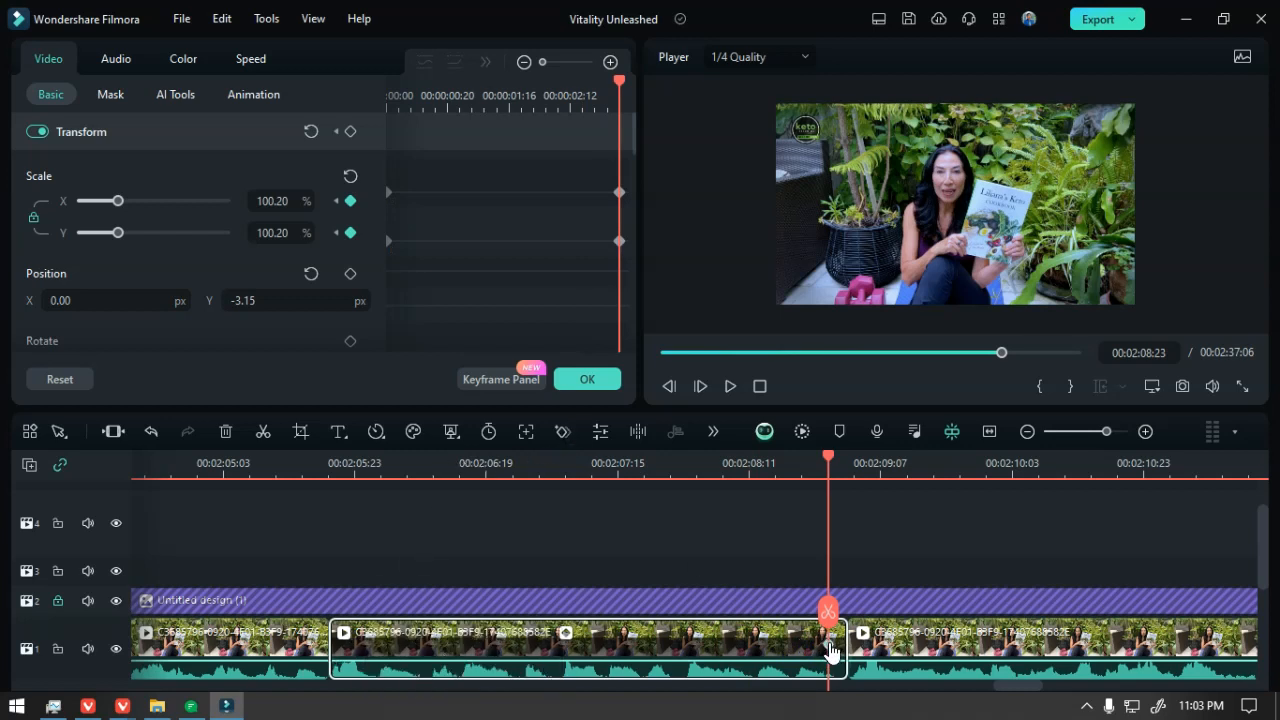
- Crop the clip to a tighter 16:9 frame of about 1403 x 789 around the woman and the cookbook
click(302, 431)
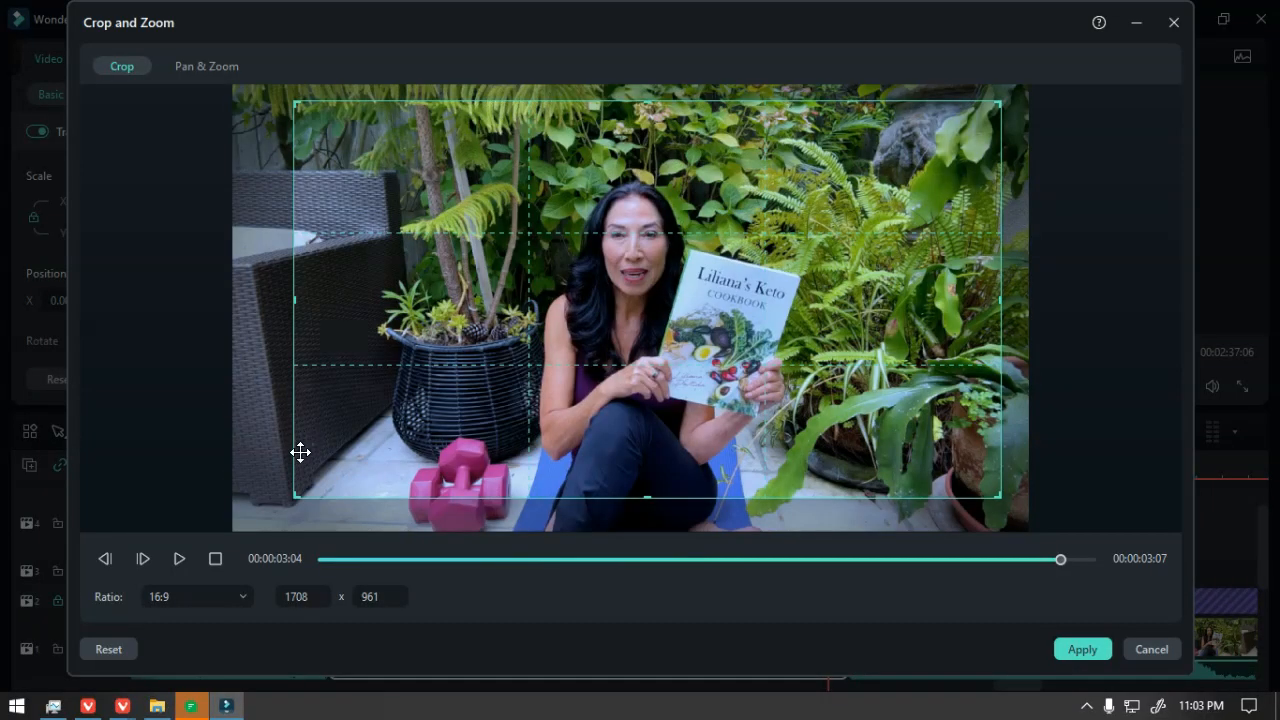
drag(298, 492, 421, 428)
drag(597, 395, 518, 446)
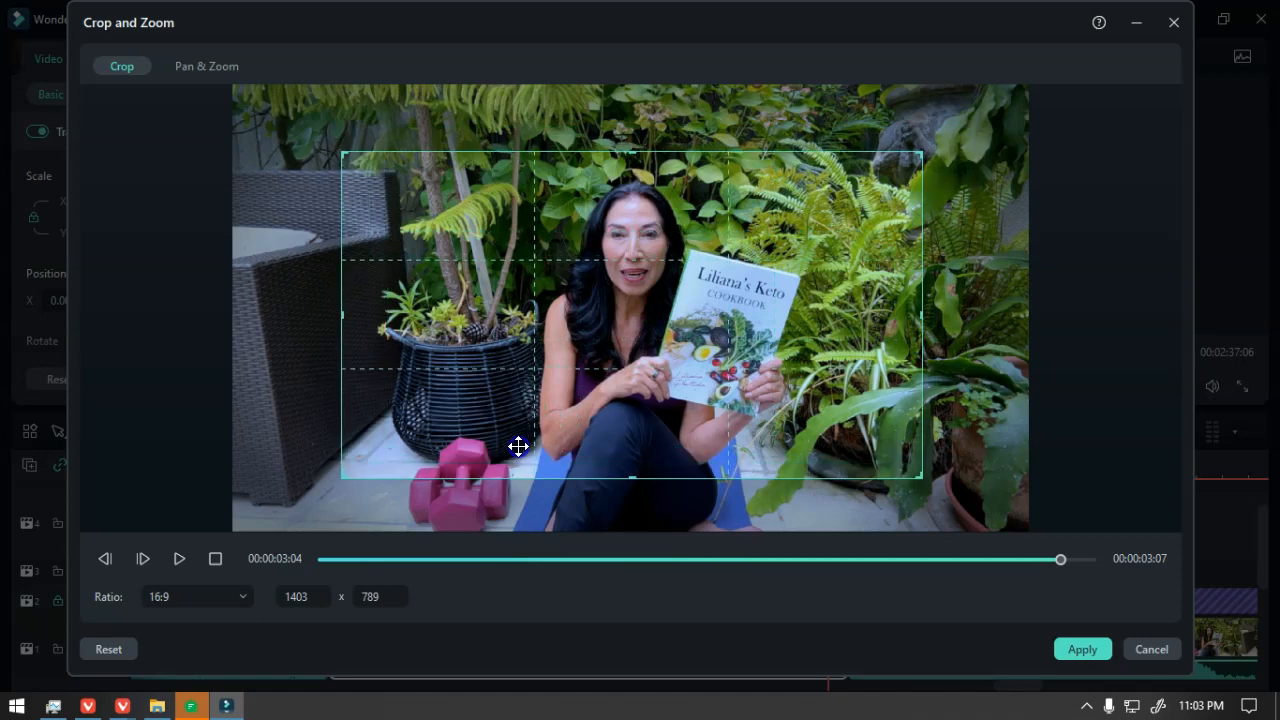
drag(859, 455, 853, 453)
click(1072, 649)
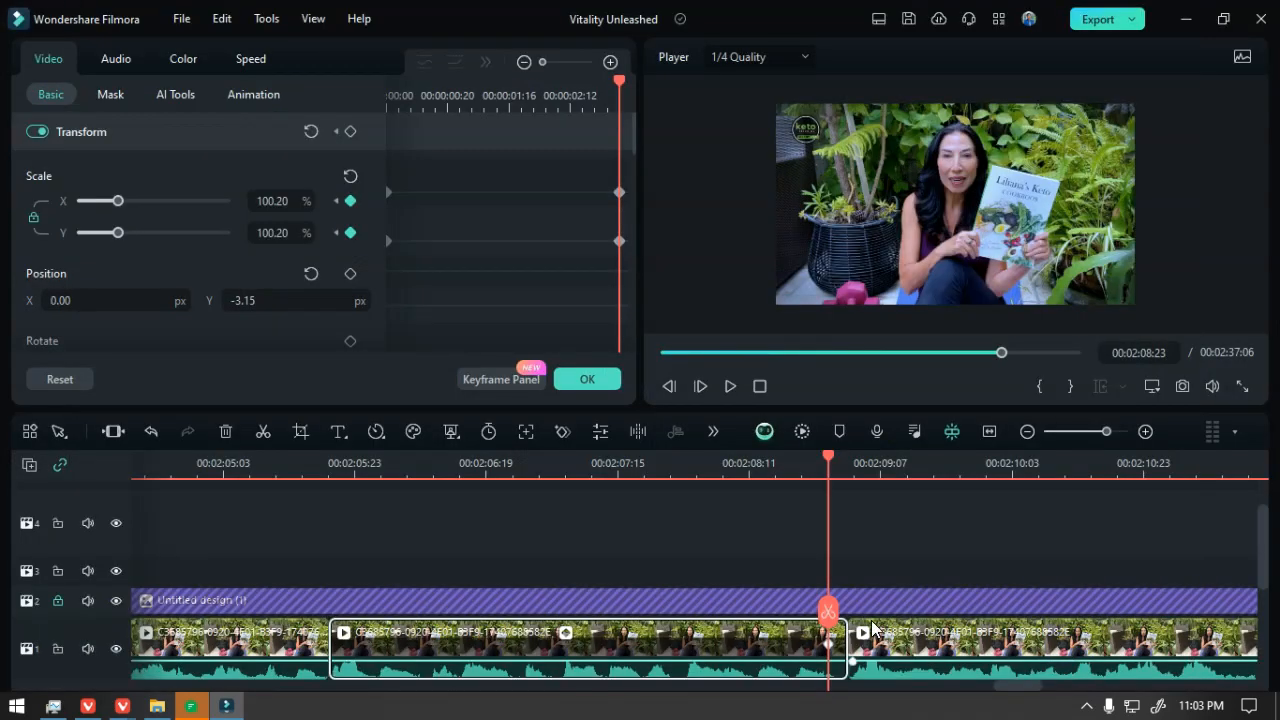
- Return to the clip's start and inspect its crop and Pan & Zoom frames without applying changes
drag(828, 617, 577, 601)
drag(545, 597, 337, 592)
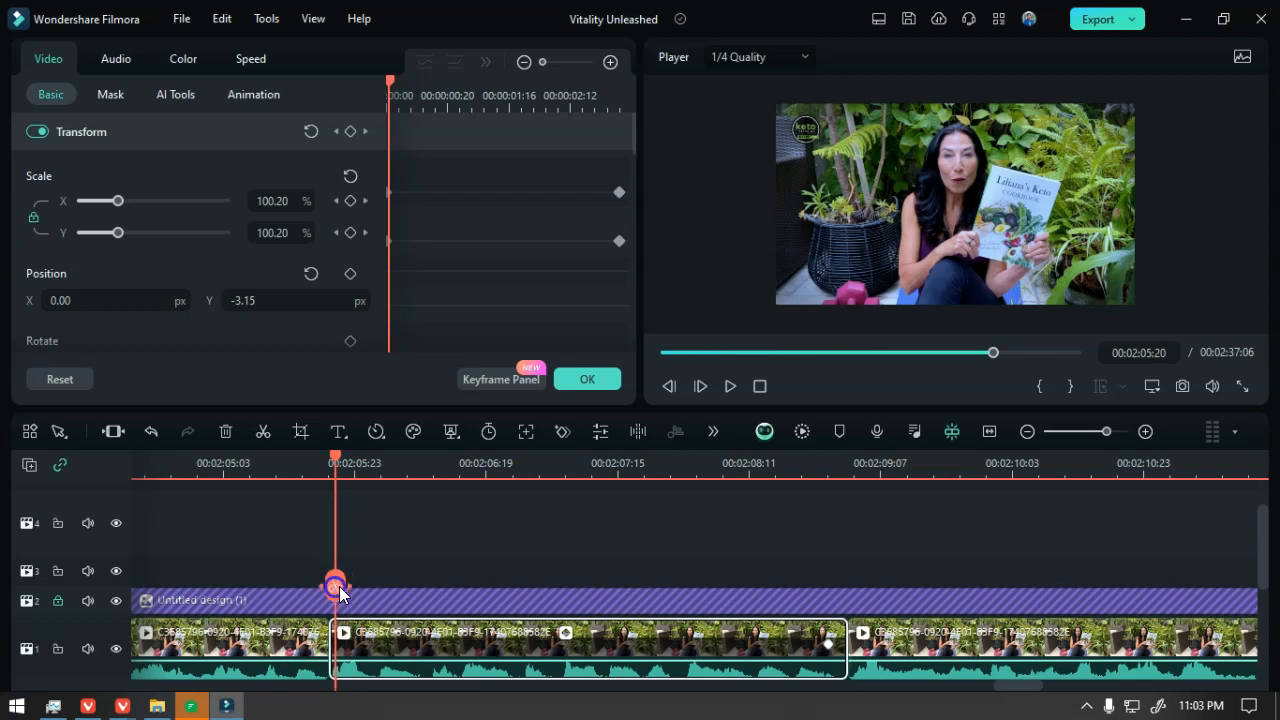
click(296, 439)
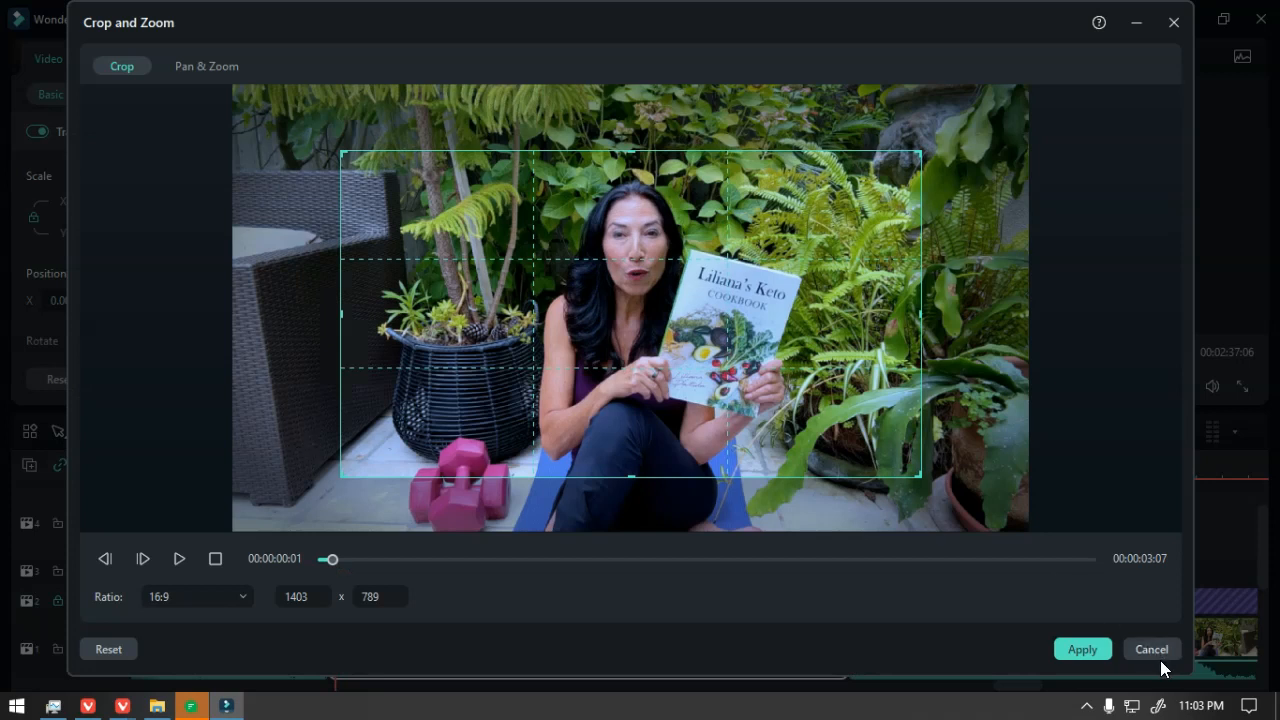
click(198, 70)
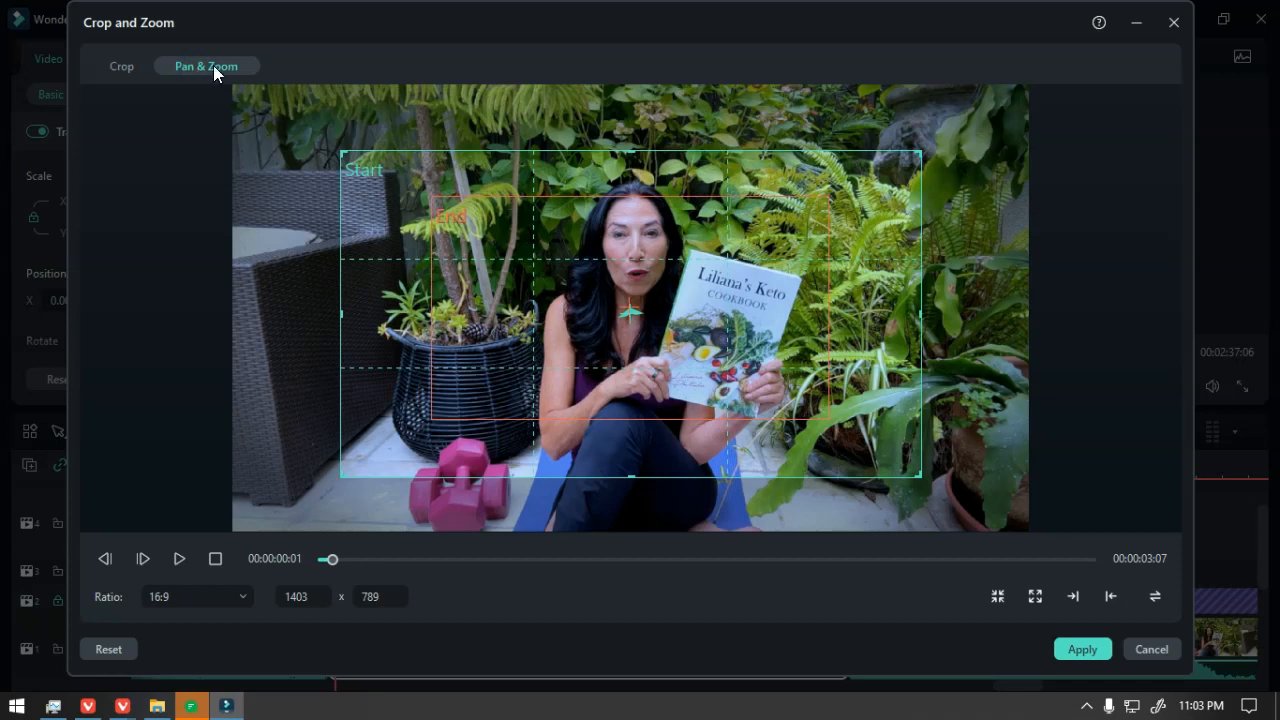
click(1149, 645)
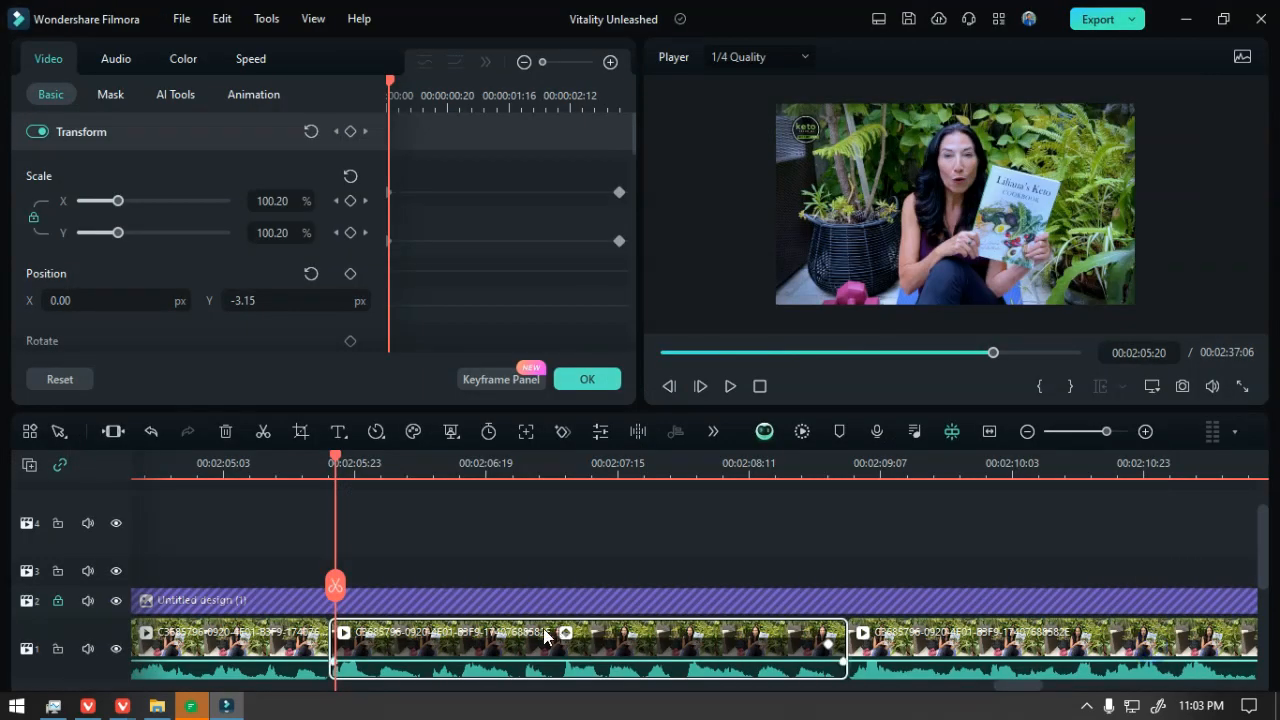
- Delete the scale keyframe near the clip's end at 00:02:08:23 and close the clip's properties
click(828, 656)
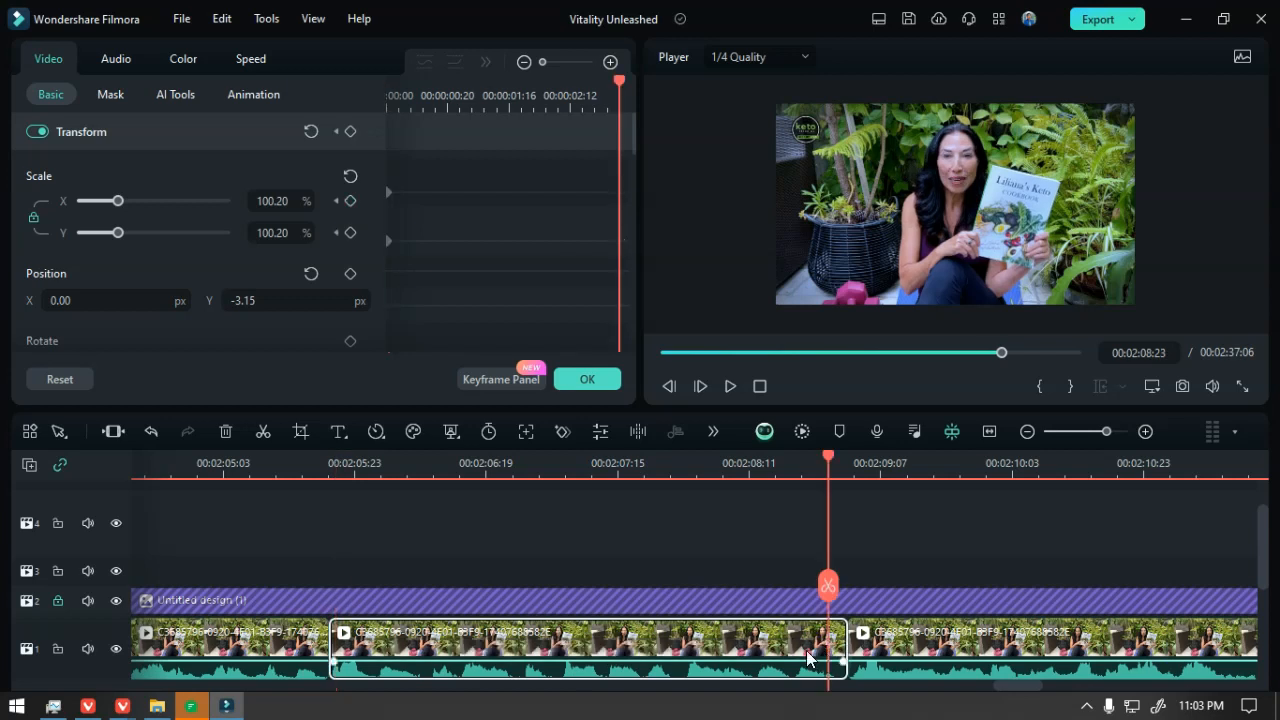
drag(334, 660, 338, 660)
click(582, 380)
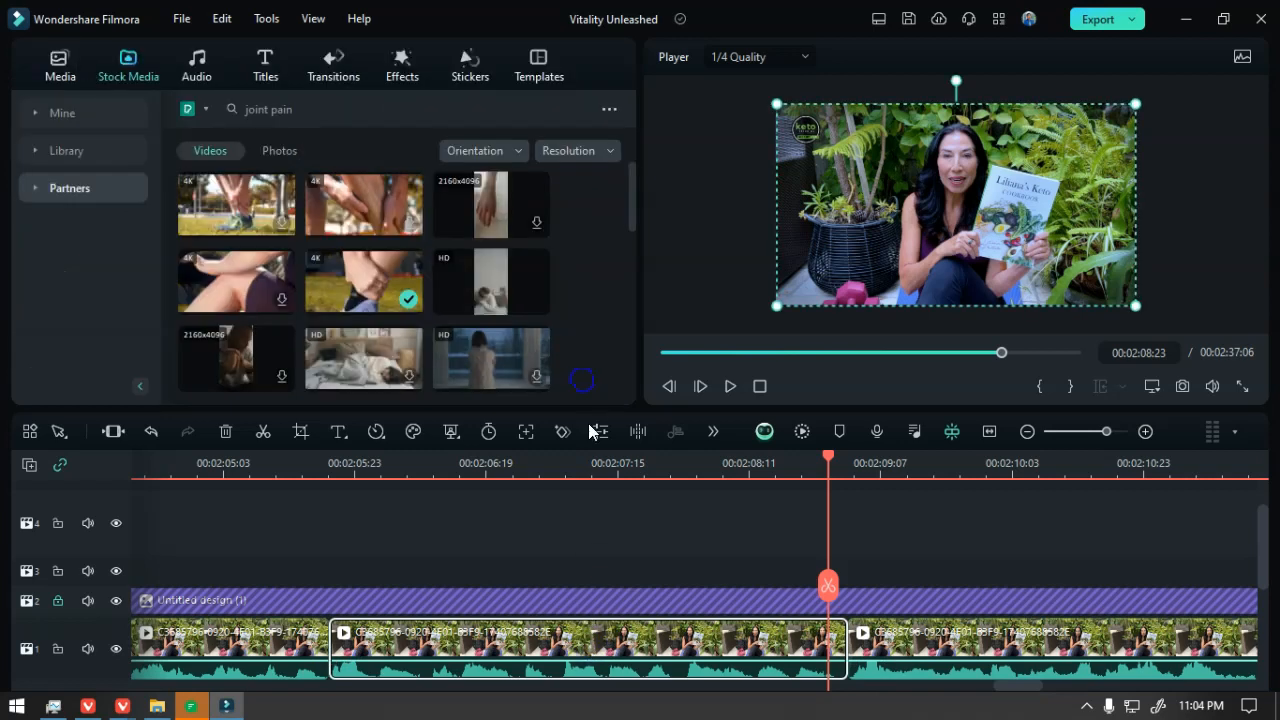
- Set up a Pan & Zoom move on the clip, enlarging the End frame around the woman and book to about 1089 x 613
click(301, 432)
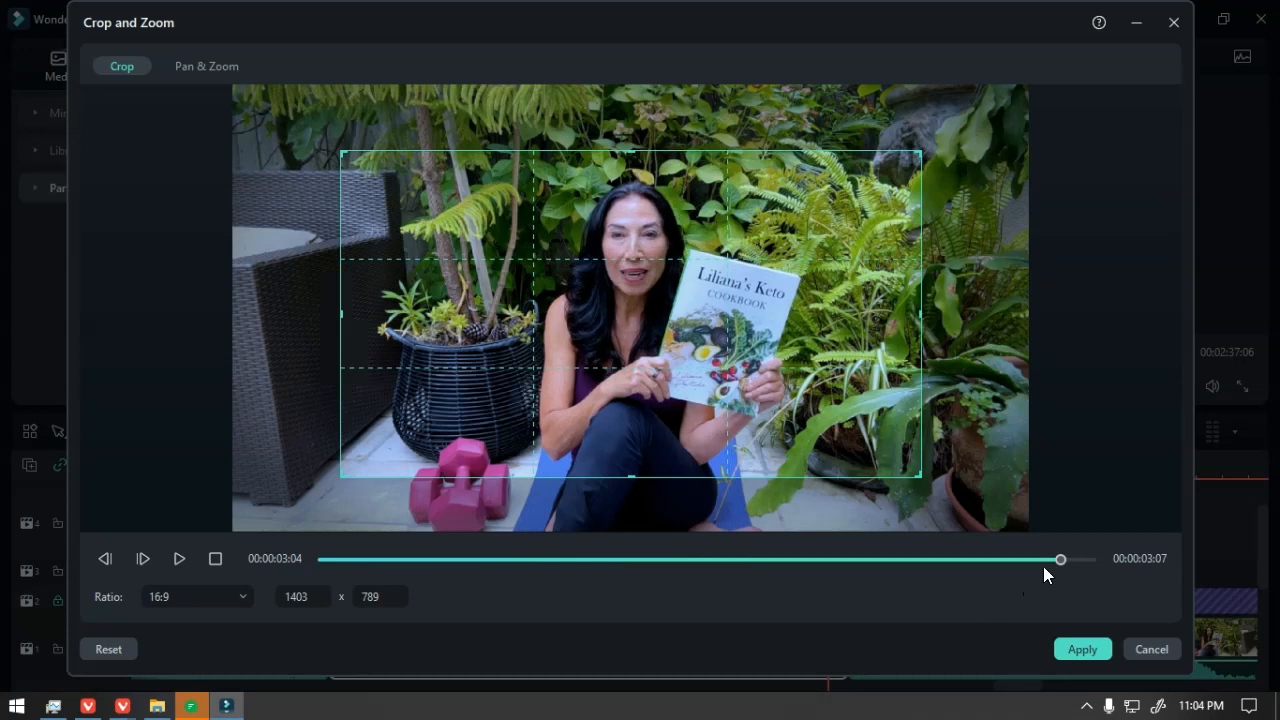
drag(1064, 568, 231, 533)
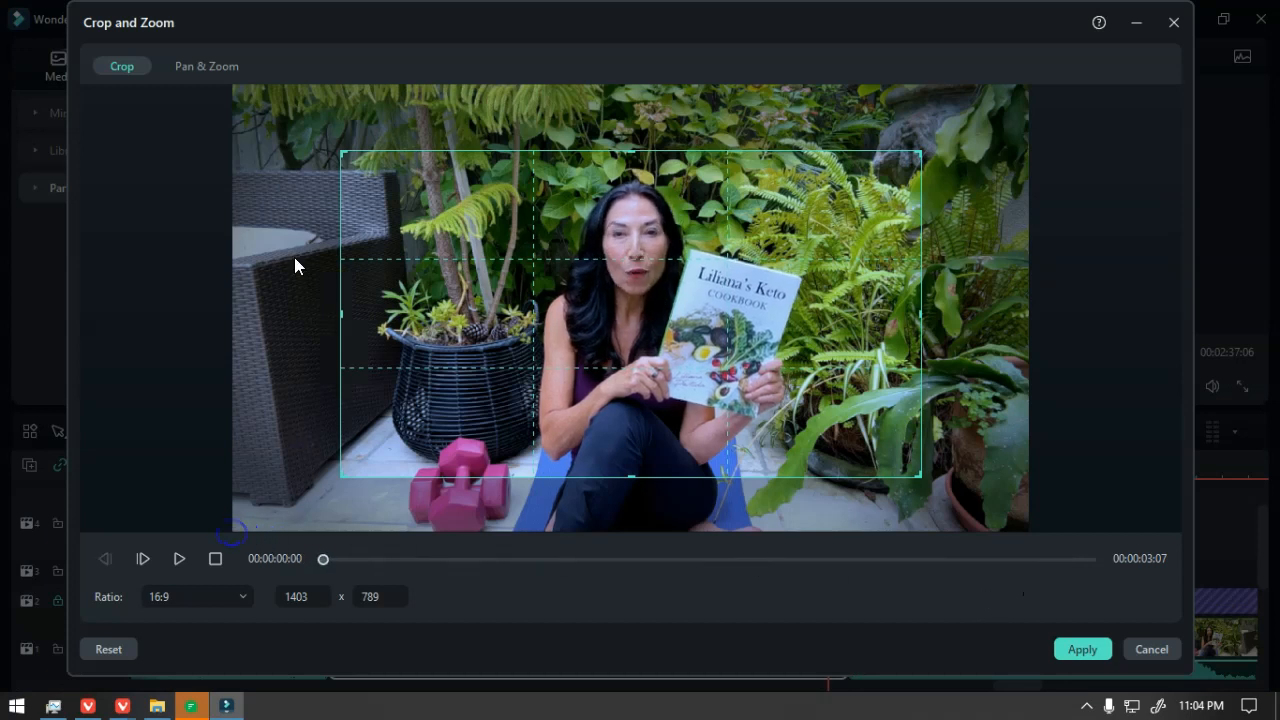
click(199, 75)
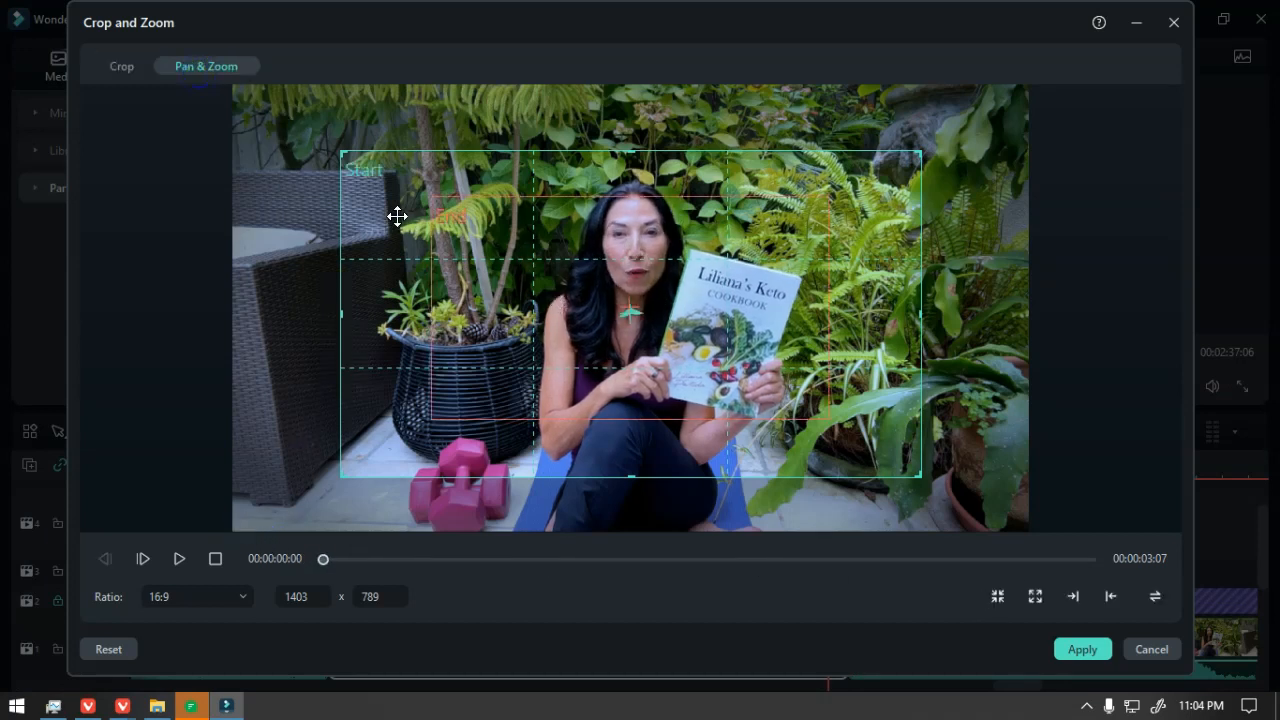
drag(399, 201, 403, 200)
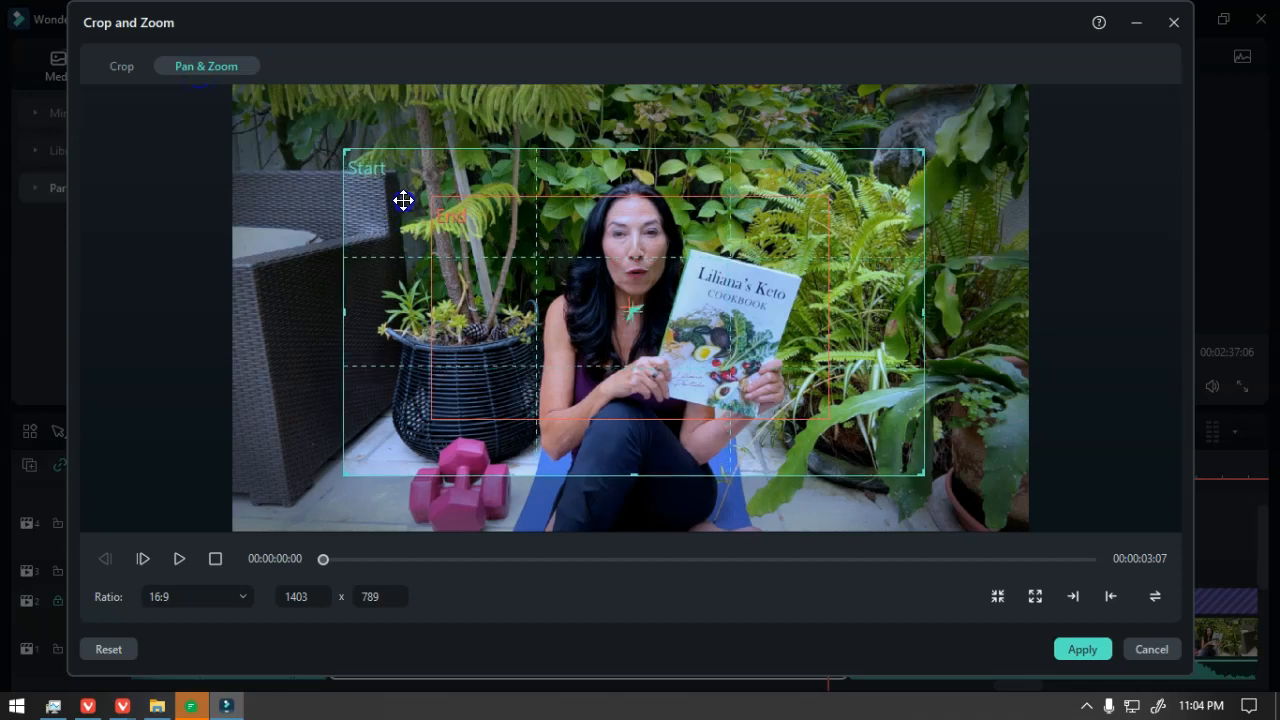
click(503, 264)
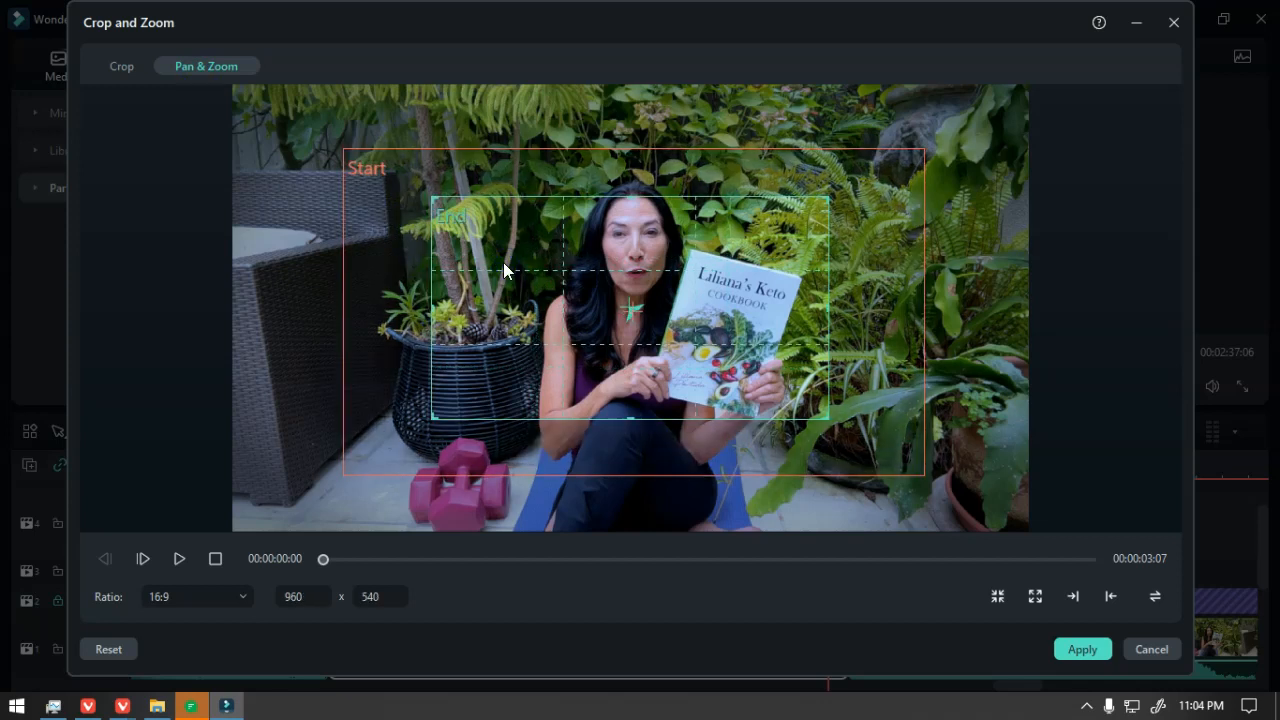
drag(433, 201, 380, 171)
drag(543, 274, 572, 289)
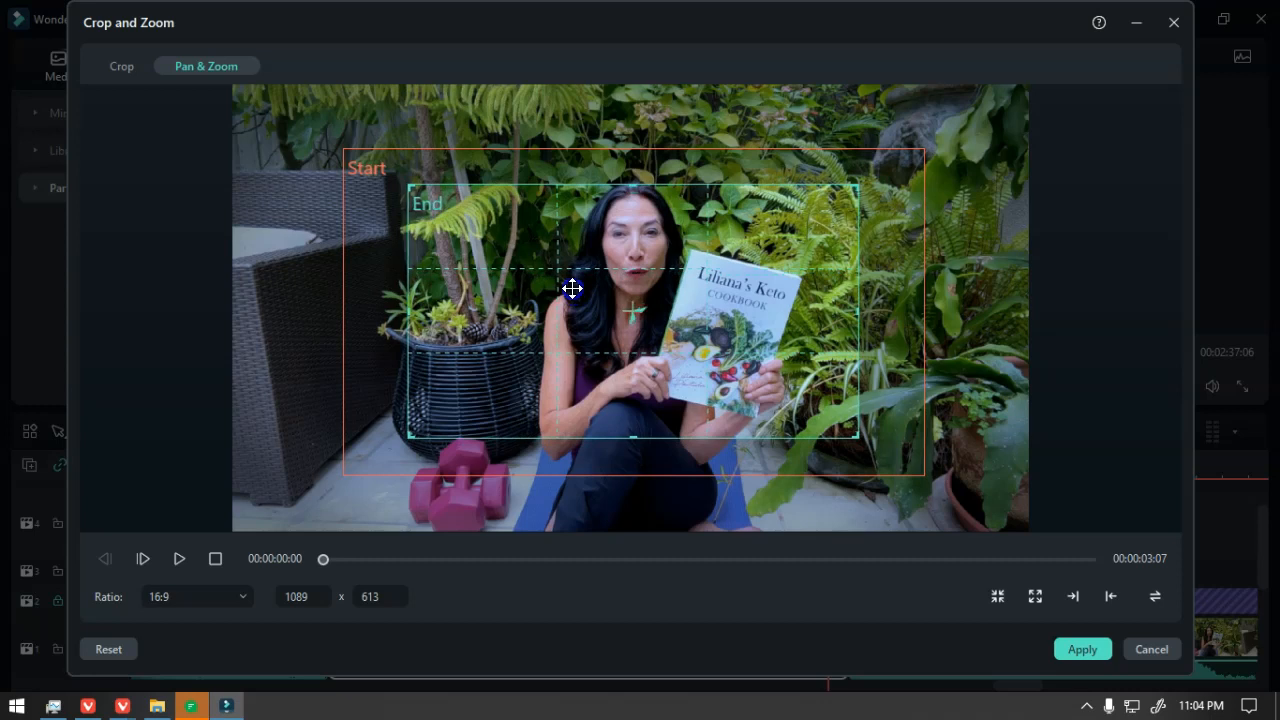
- Enlarge the Pan & Zoom End frame slightly, shift the Start frame upward, and preview the move
drag(856, 186, 821, 188)
drag(912, 201, 906, 193)
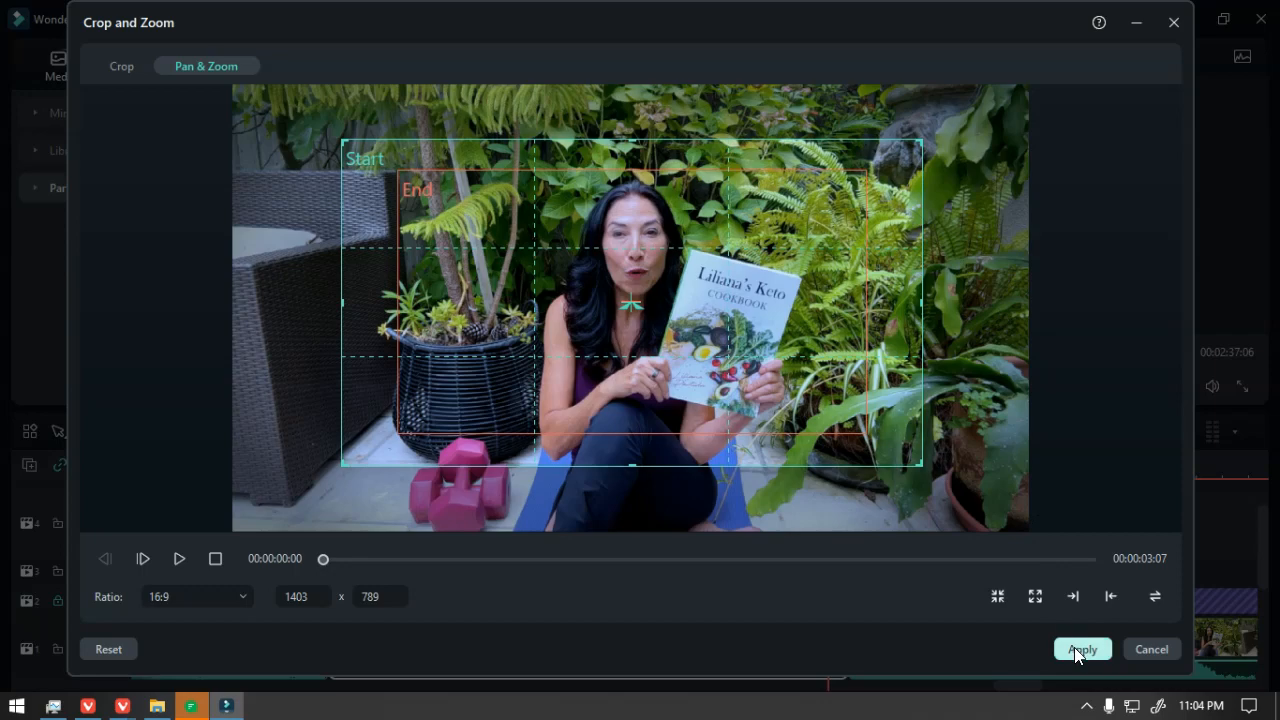
click(178, 560)
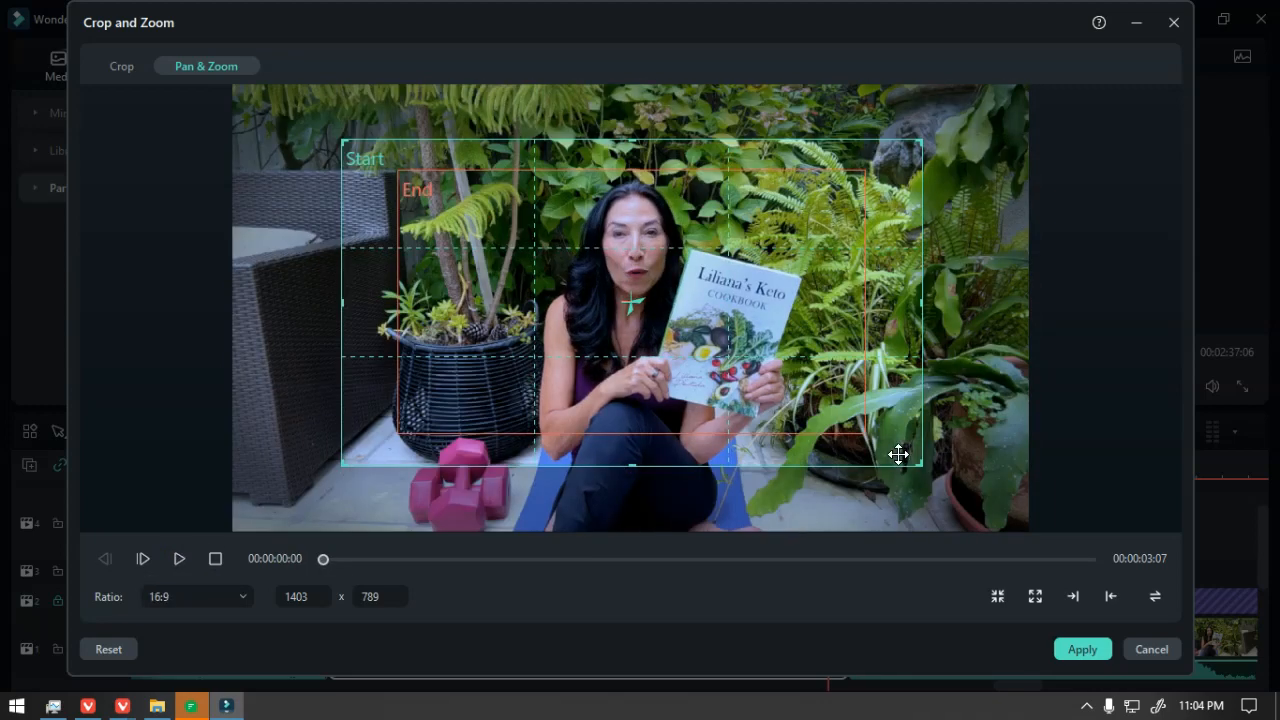
- Enlarge the Start frame to about 1480 x 832, recentre it around the End frame, preview the zoom, and apply it
drag(914, 457, 951, 484)
drag(921, 443, 904, 436)
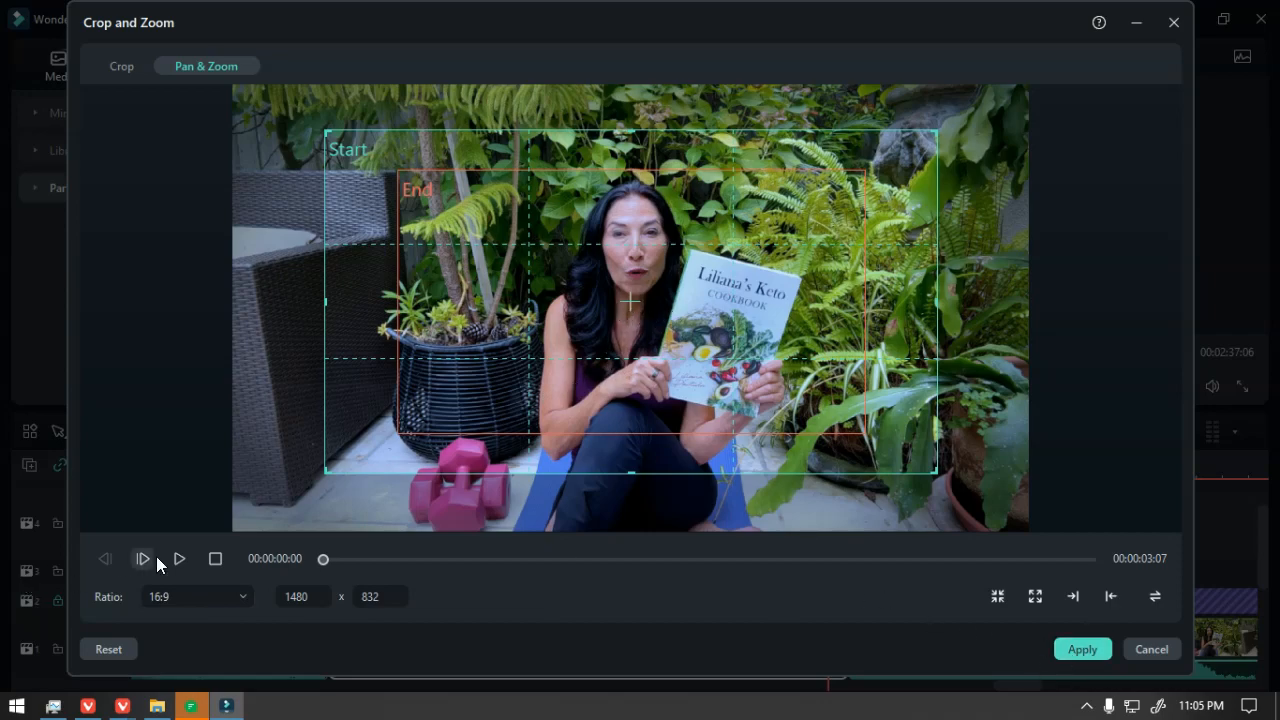
click(187, 565)
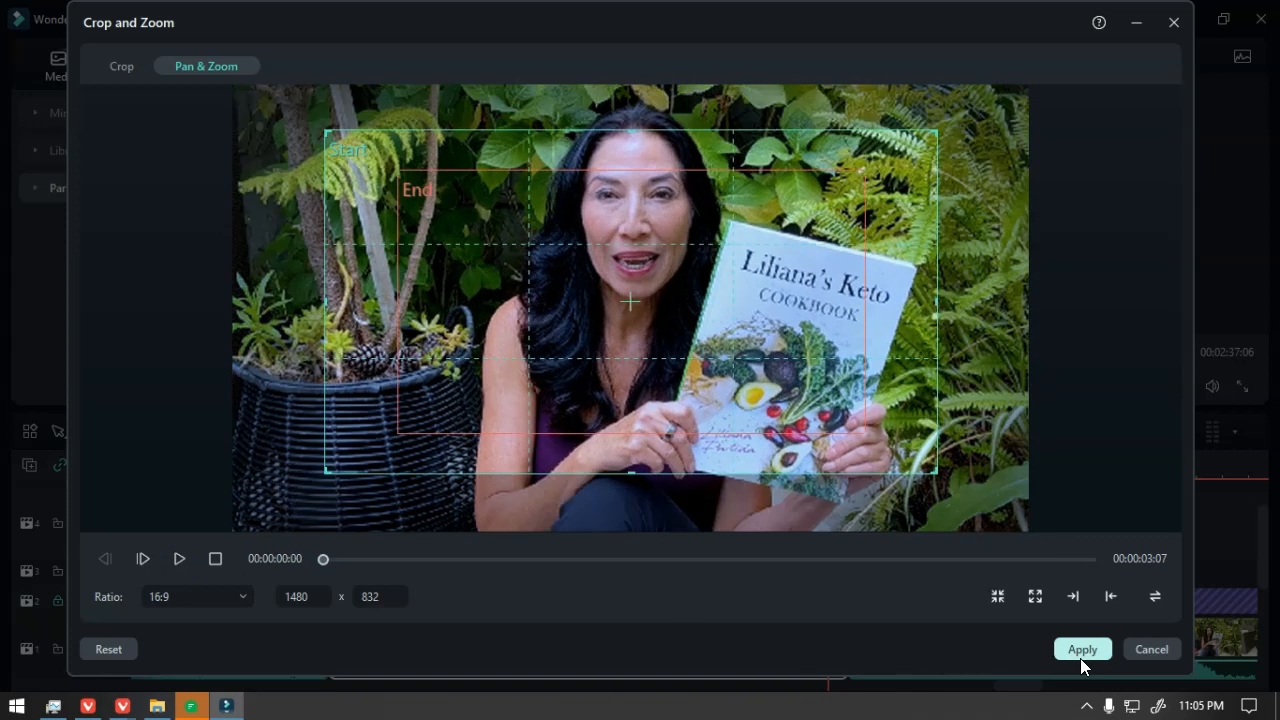
click(1082, 650)
- Play the timeline from 00:02:05:18 to about 00:02:10:06 to review the slow zoom and the following cut
key(Up)
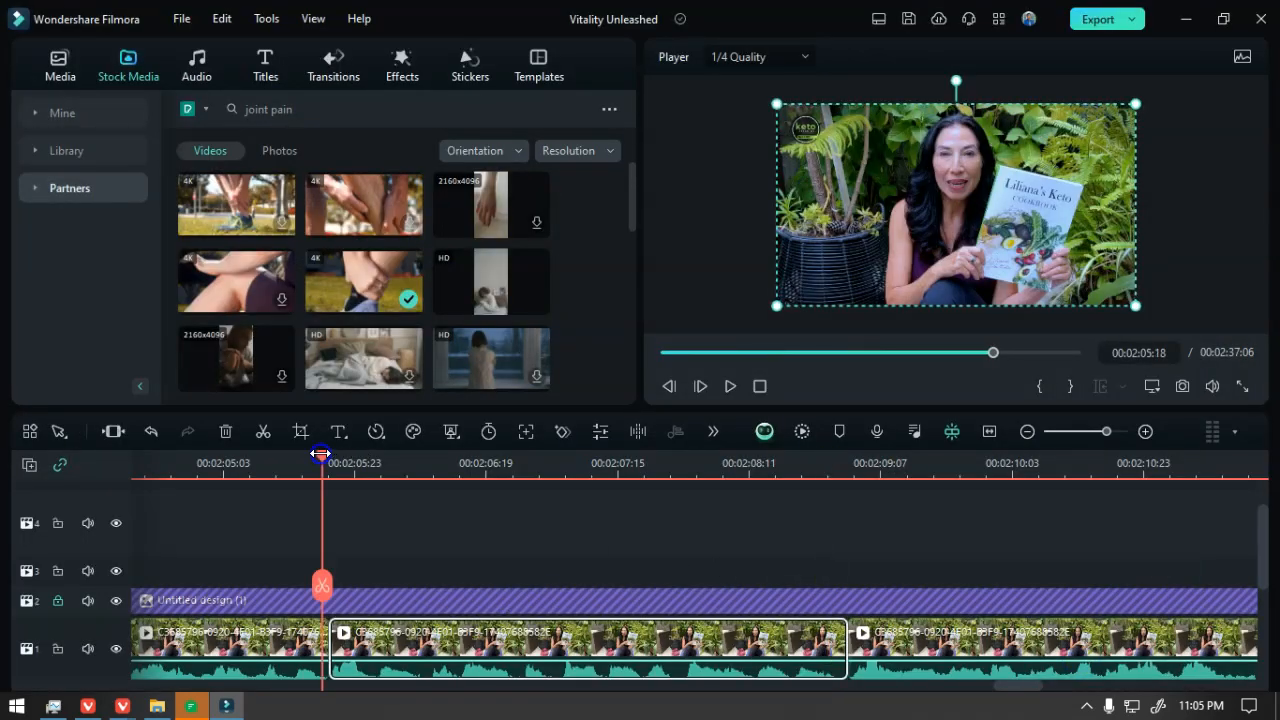
click(730, 386)
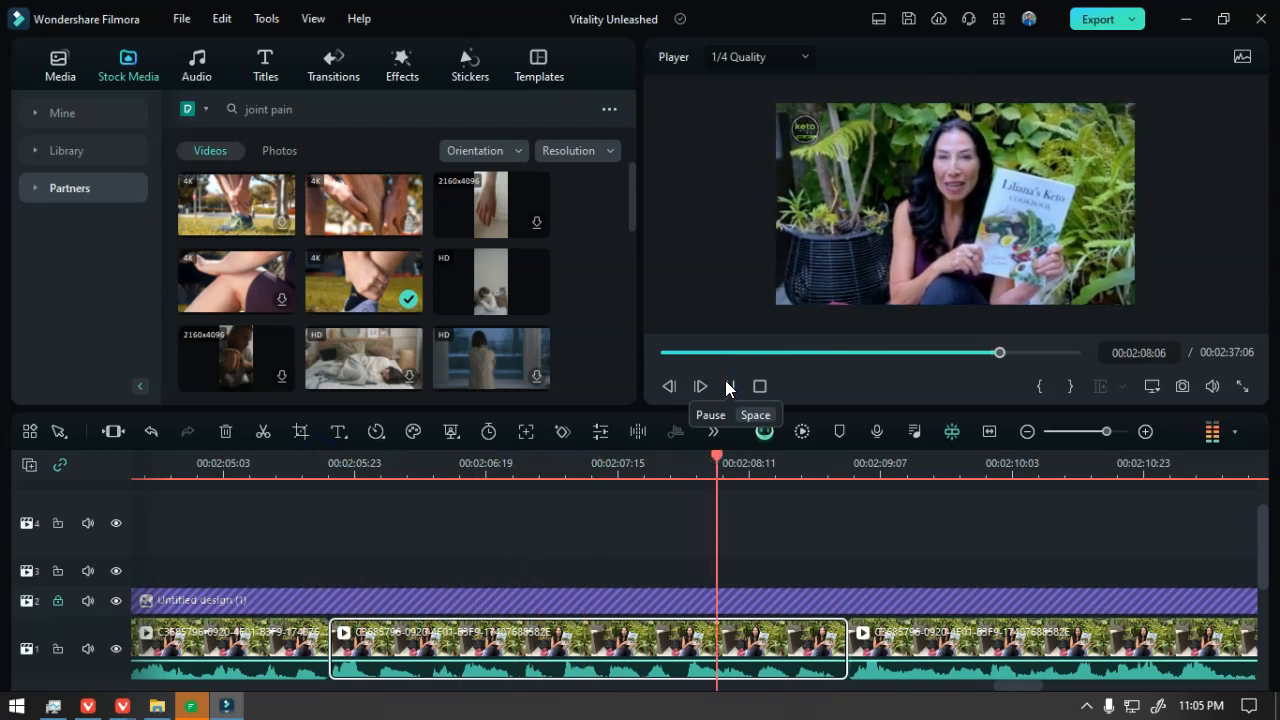
scroll(681, 508, down, 3)
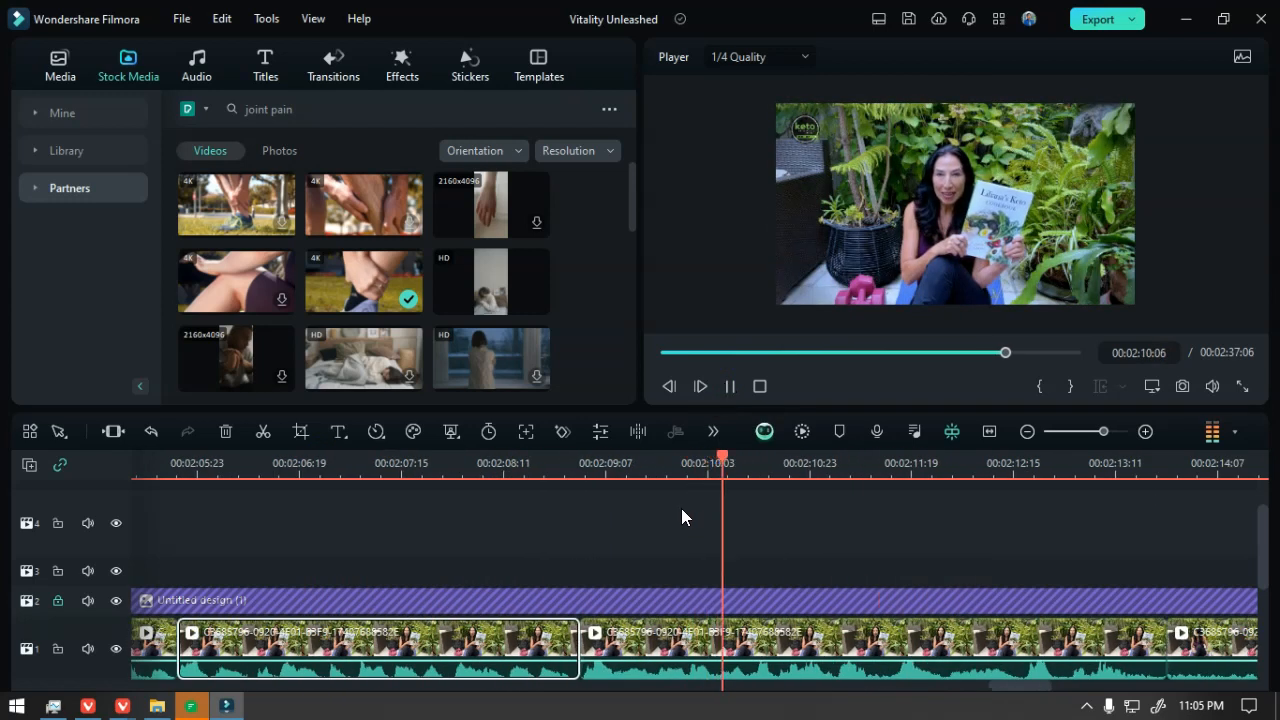
- Replay the timeline from 00:02:06:13 to about 00:02:09:05 to review the slow zoom leading into the next clip
key(space)
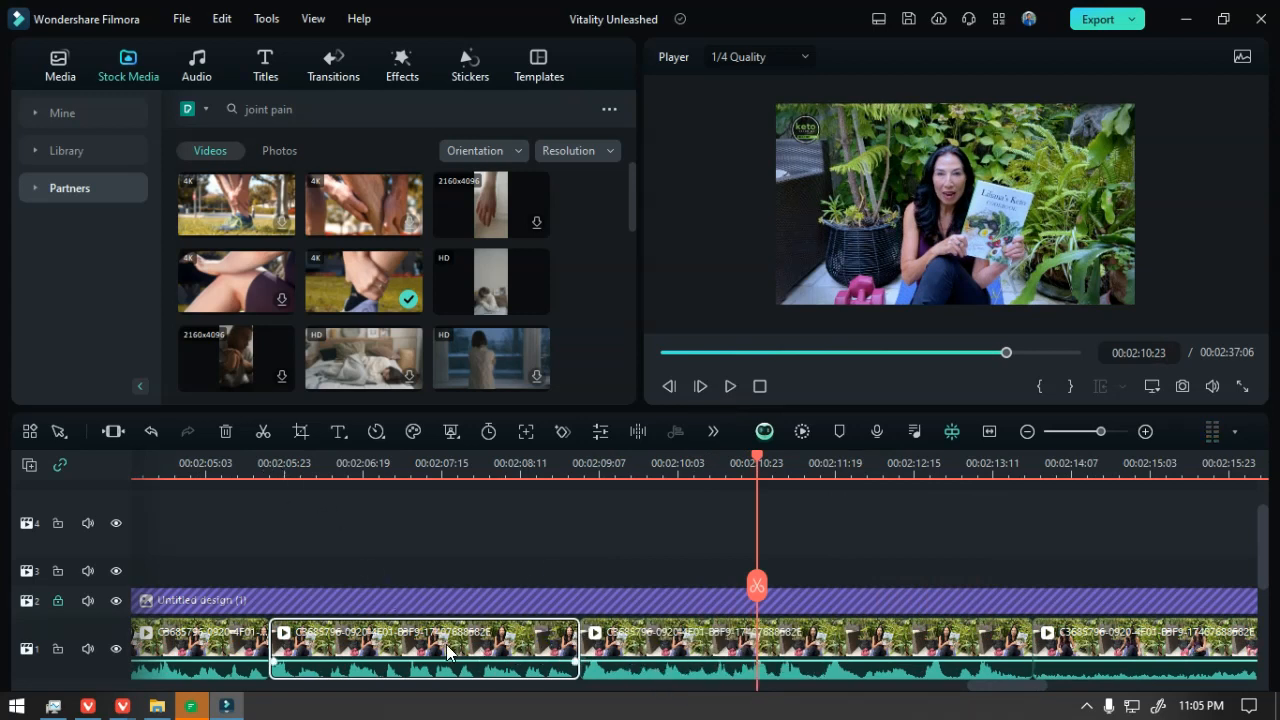
scroll(505, 650, down, 1)
click(588, 652)
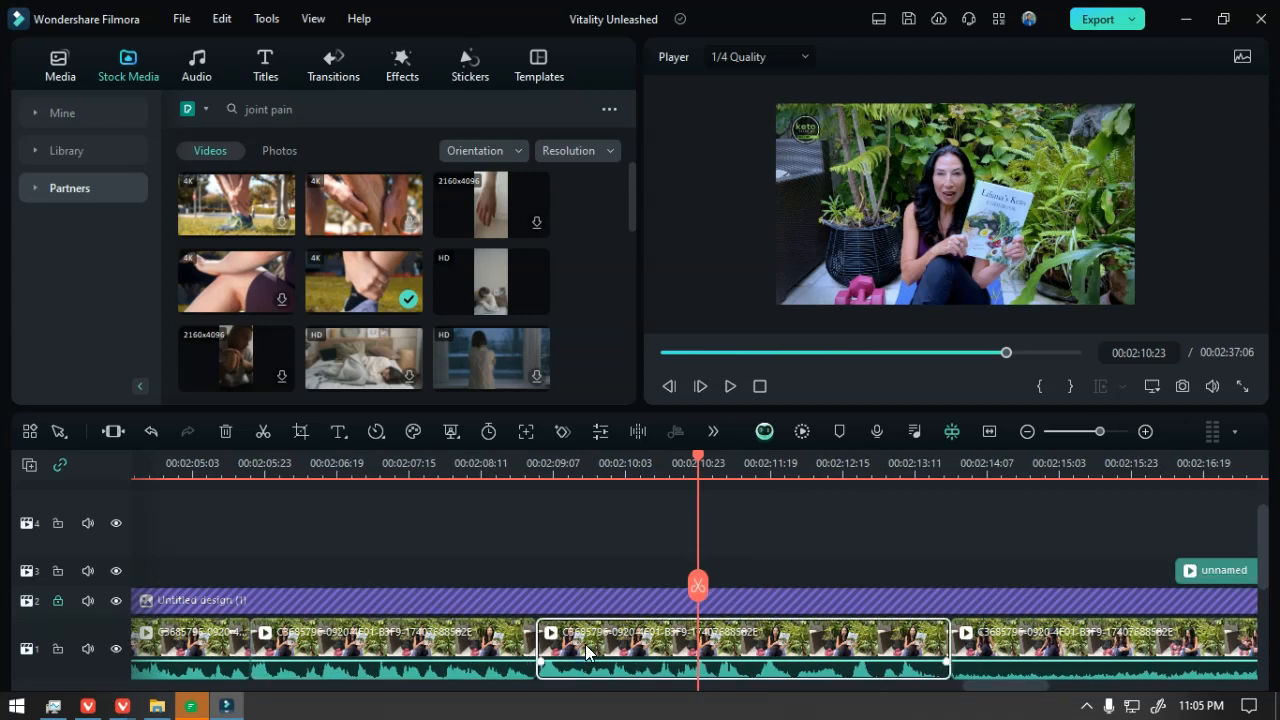
click(314, 465)
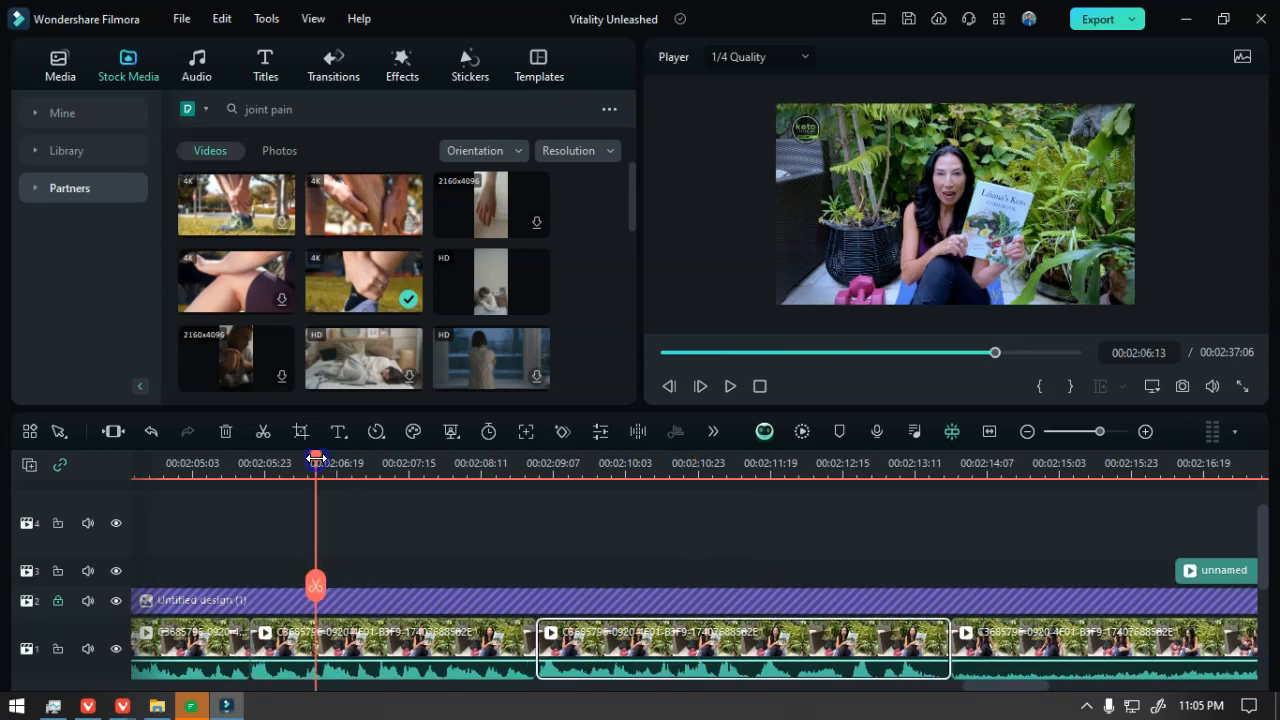
key(space)
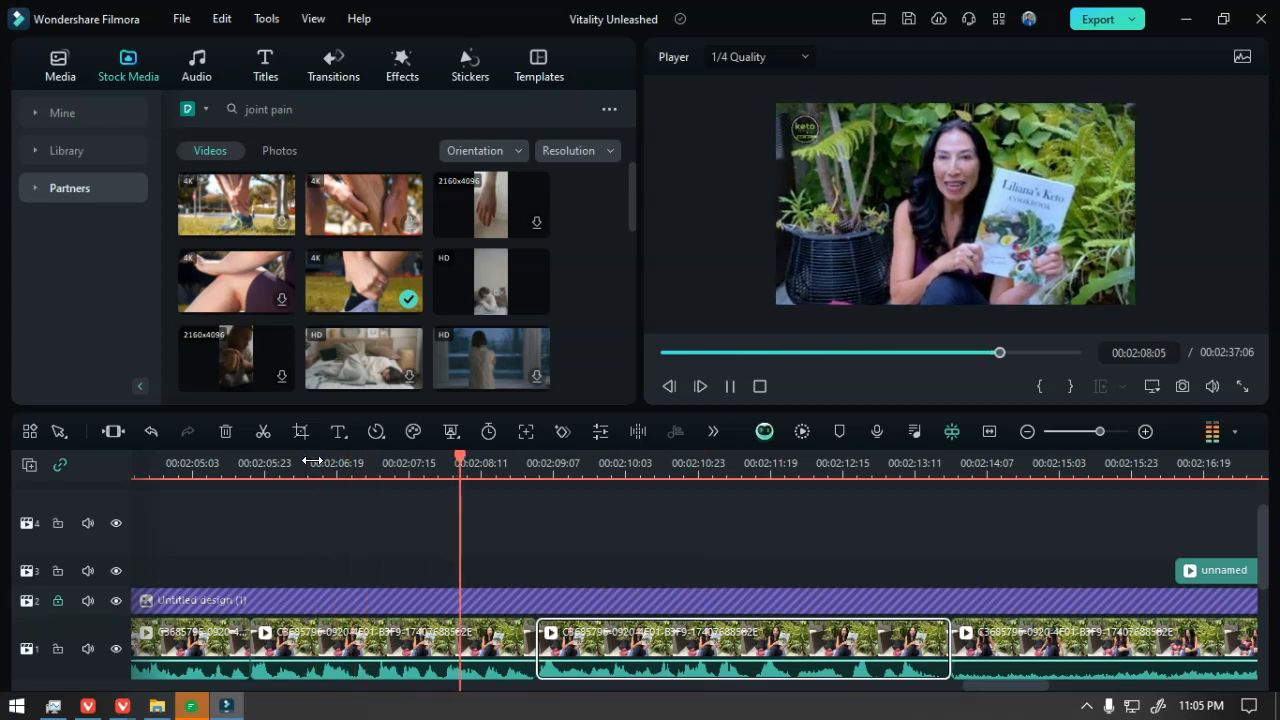
key(space)
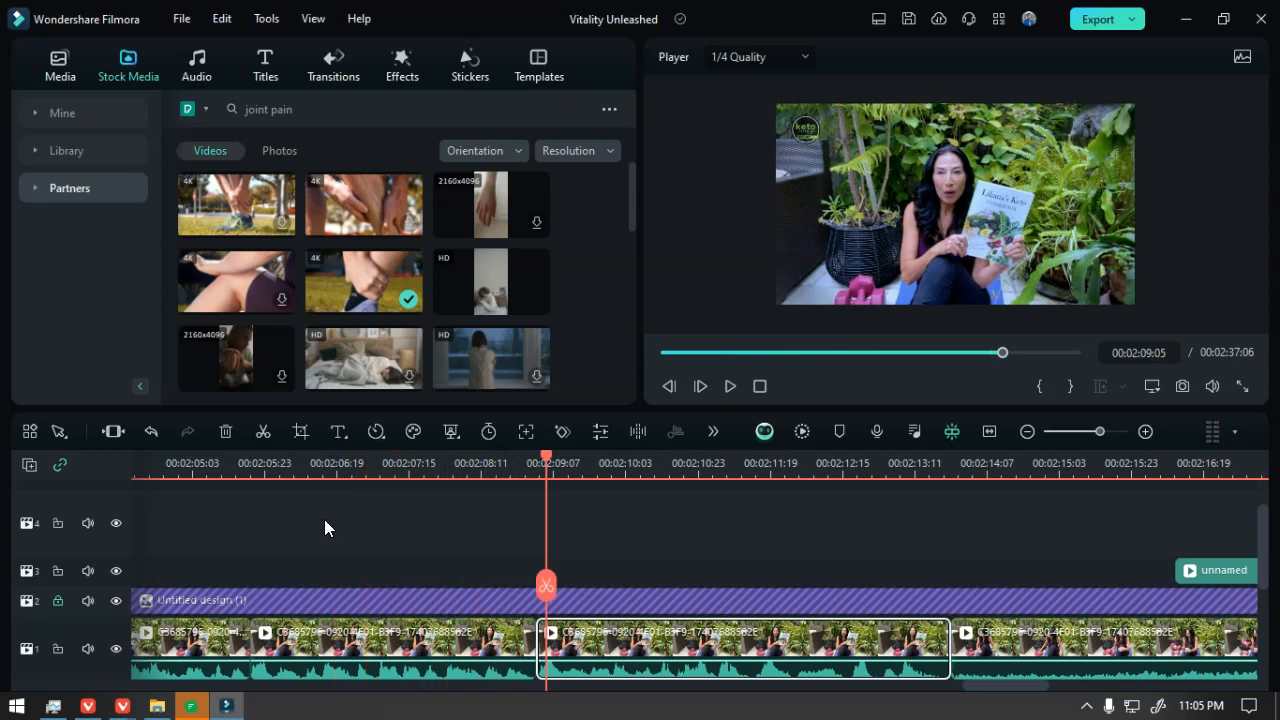
- Reopen the Pan & Zoom of the clip starting at 00:02:05:19, shift the Start frame slightly down and left, and preview the move
double_click(365, 648)
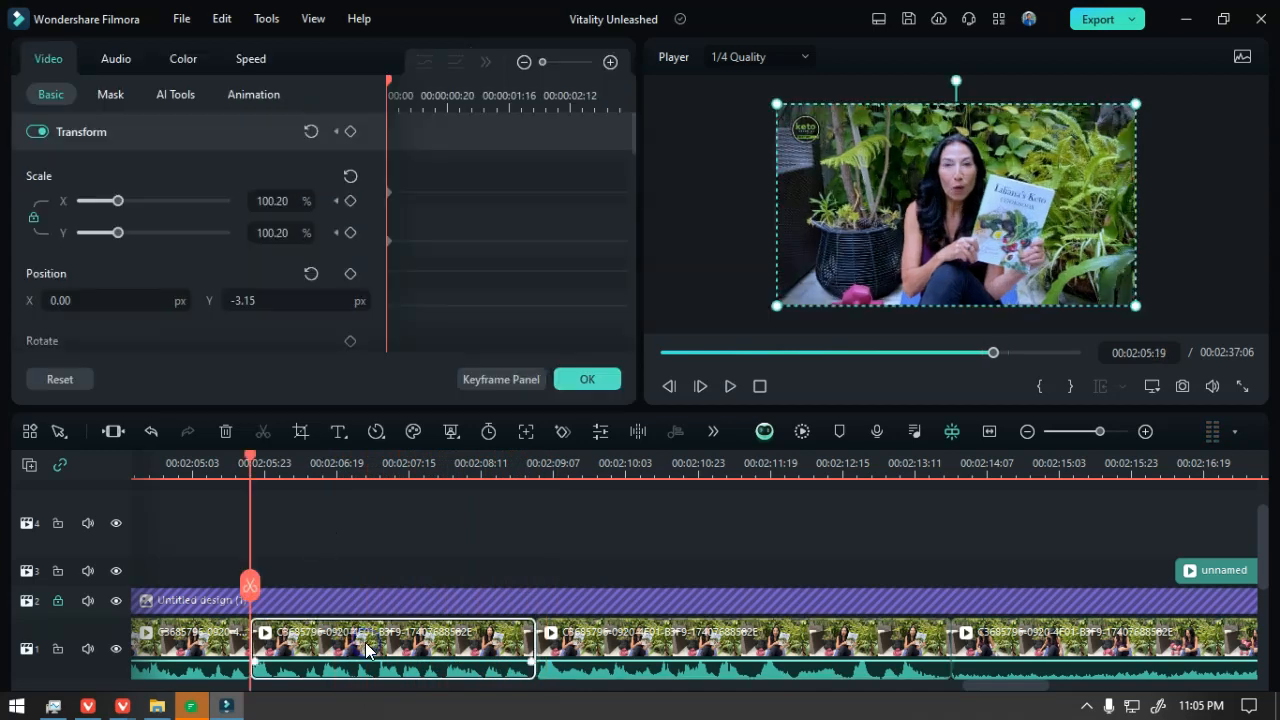
click(300, 432)
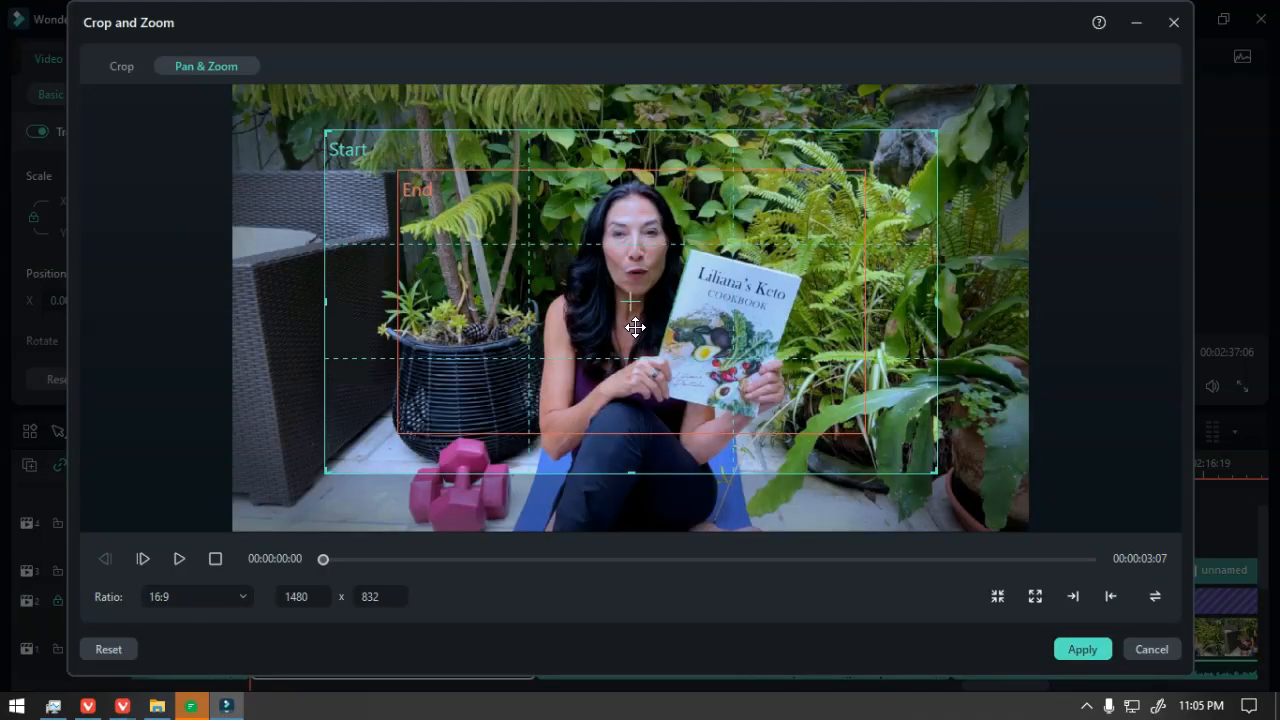
mouse_move(638, 325)
mouse_down()
mouse_move(666, 357)
mouse_move(651, 371)
mouse_move(623, 365)
mouse_move(645, 341)
mouse_up()
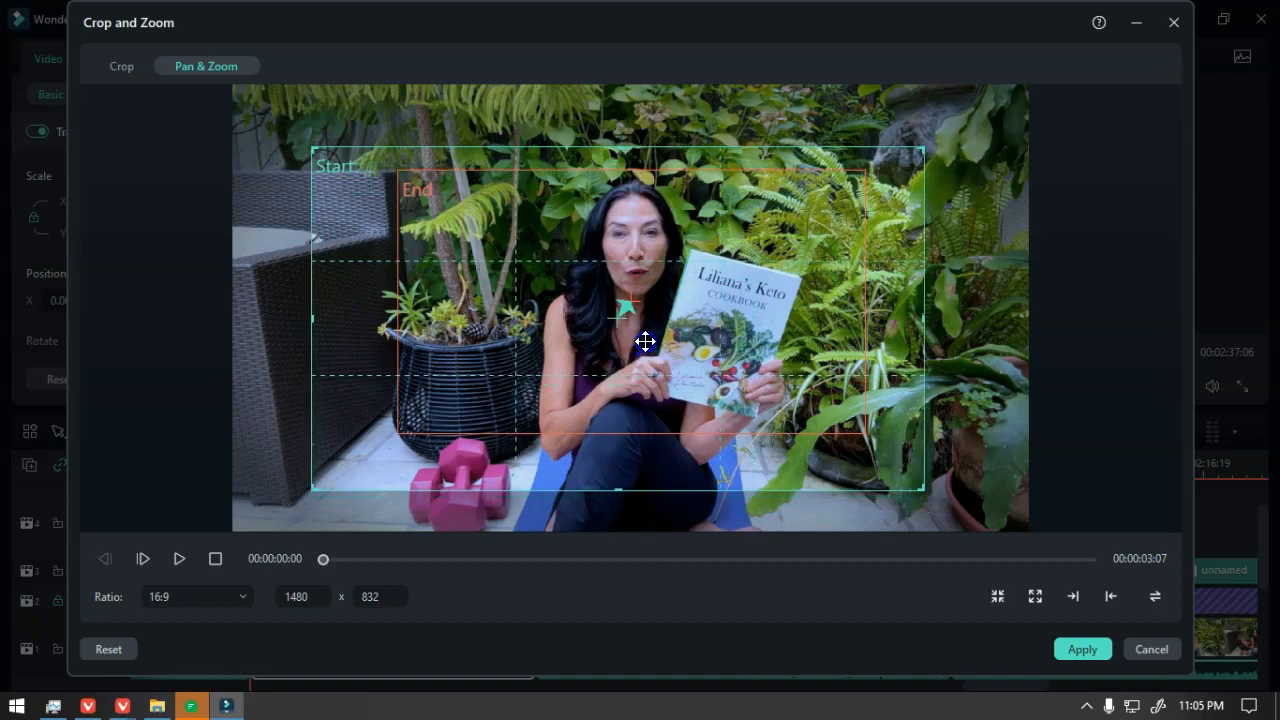
click(177, 558)
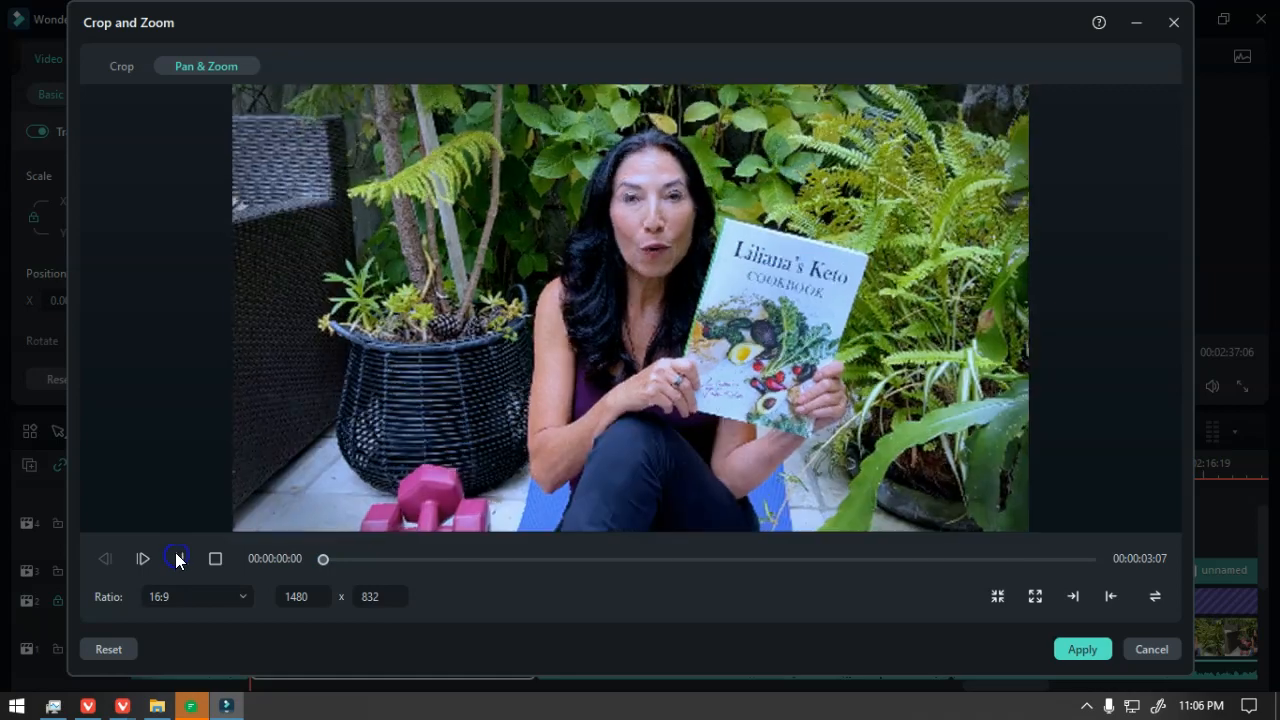
click(177, 558)
click(177, 558)
- Try the Start frame farther to the right, preview the sideways pan, and move the frame back around the End frame
drag(737, 332, 910, 336)
click(178, 559)
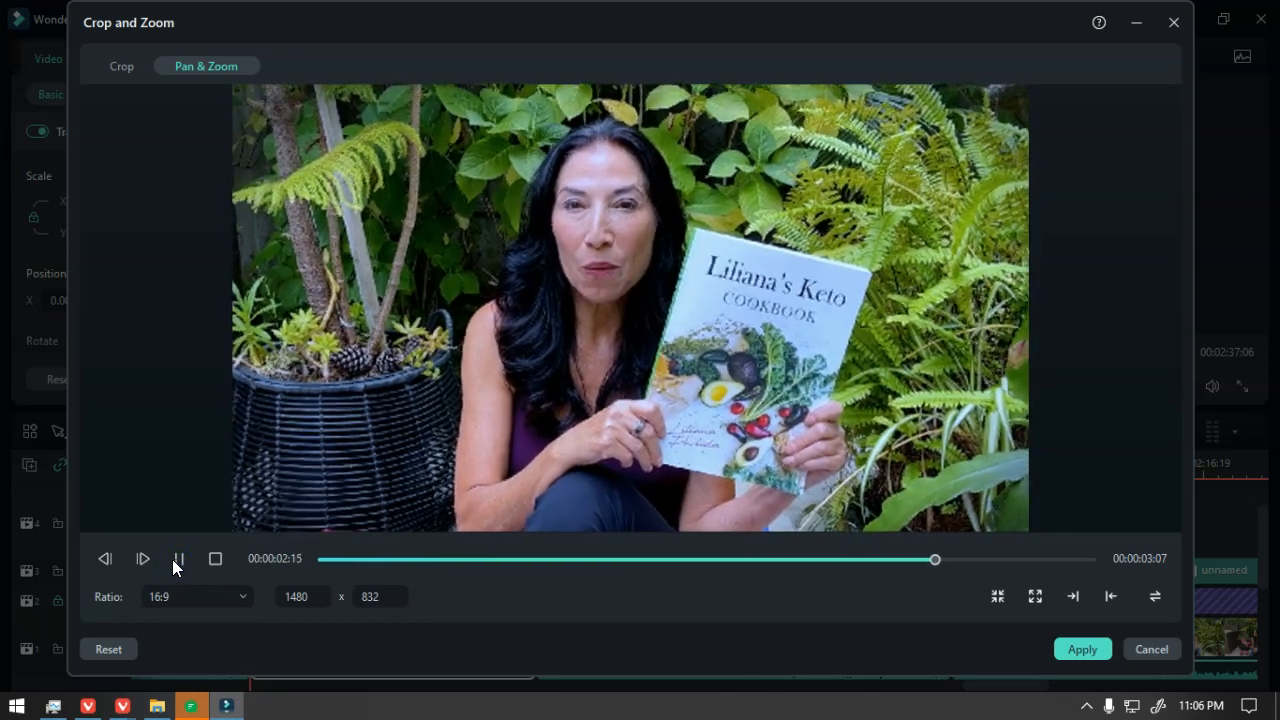
click(176, 560)
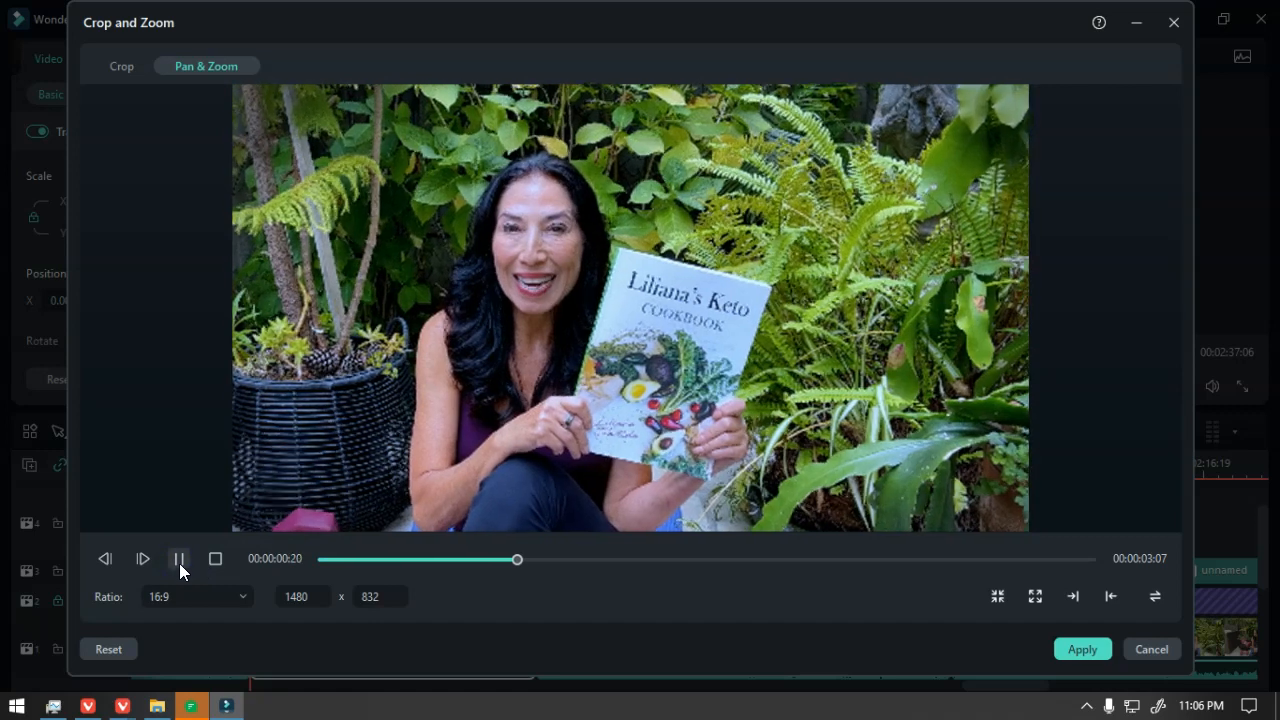
click(179, 561)
drag(915, 371, 825, 382)
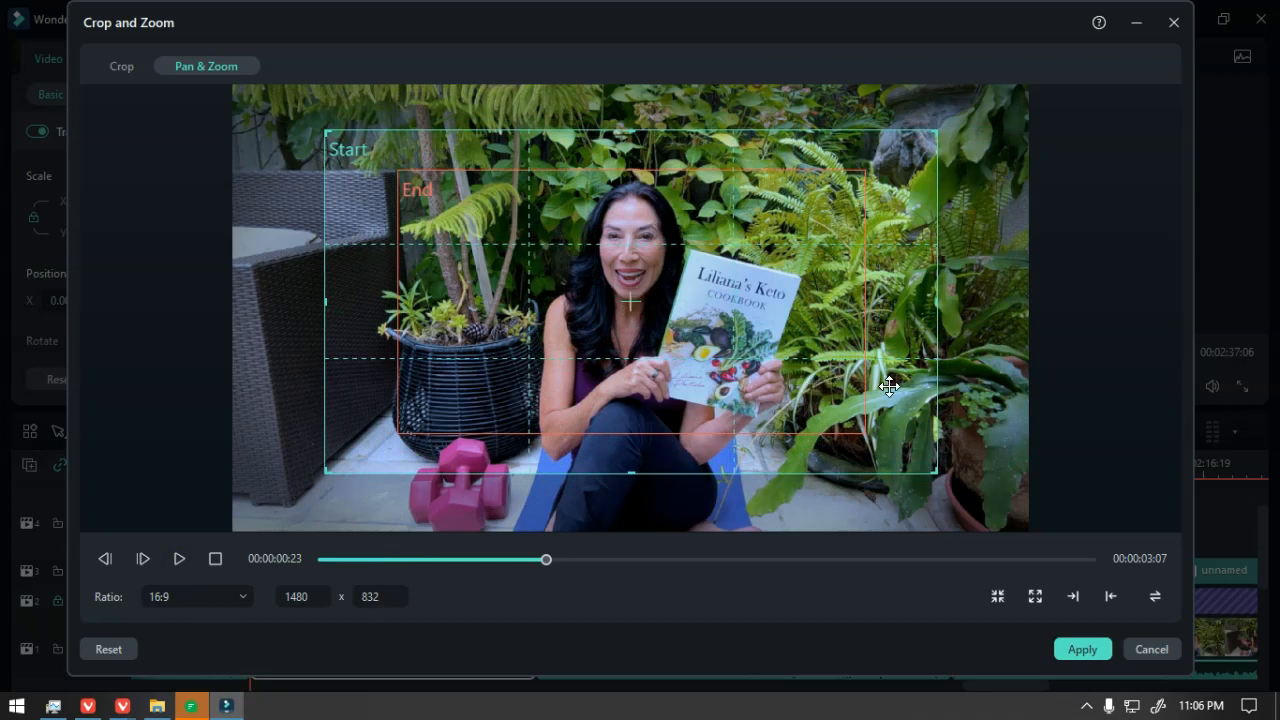
- Replace the clip's Pan & Zoom with a fixed crop of about 1312 x 738 around the woman and book, and apply it
drag(938, 132, 942, 127)
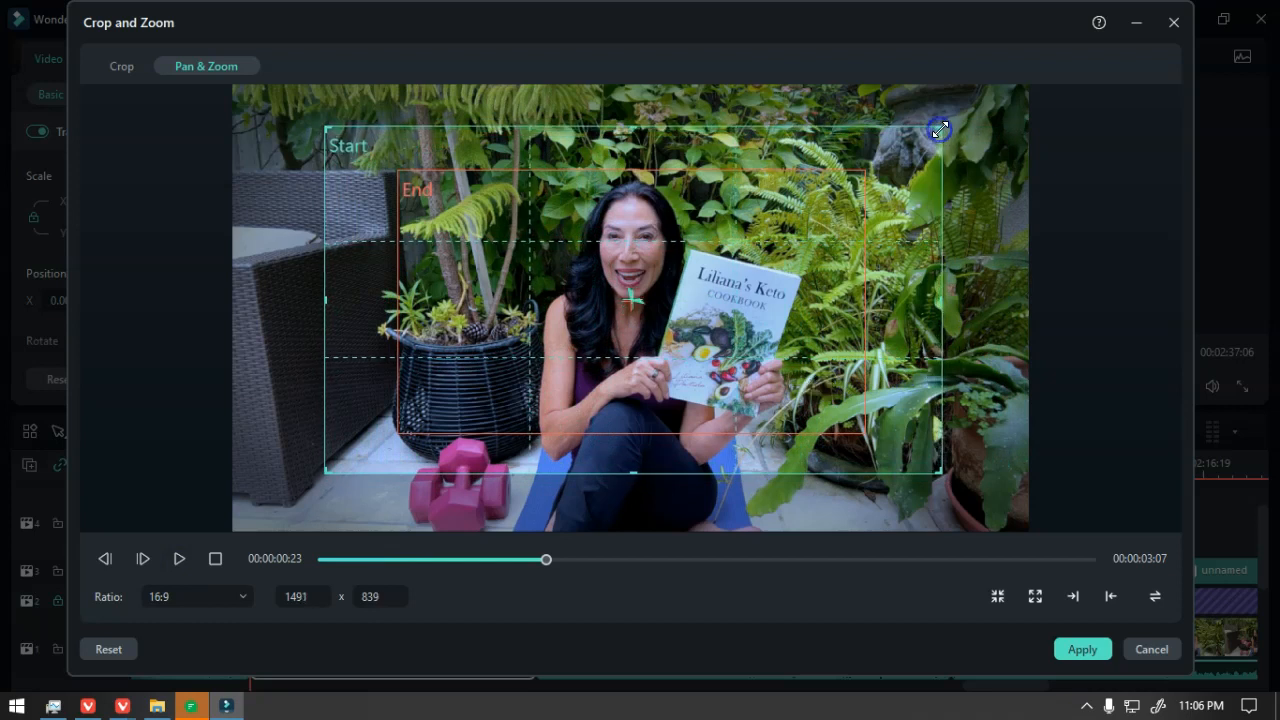
drag(911, 274, 906, 276)
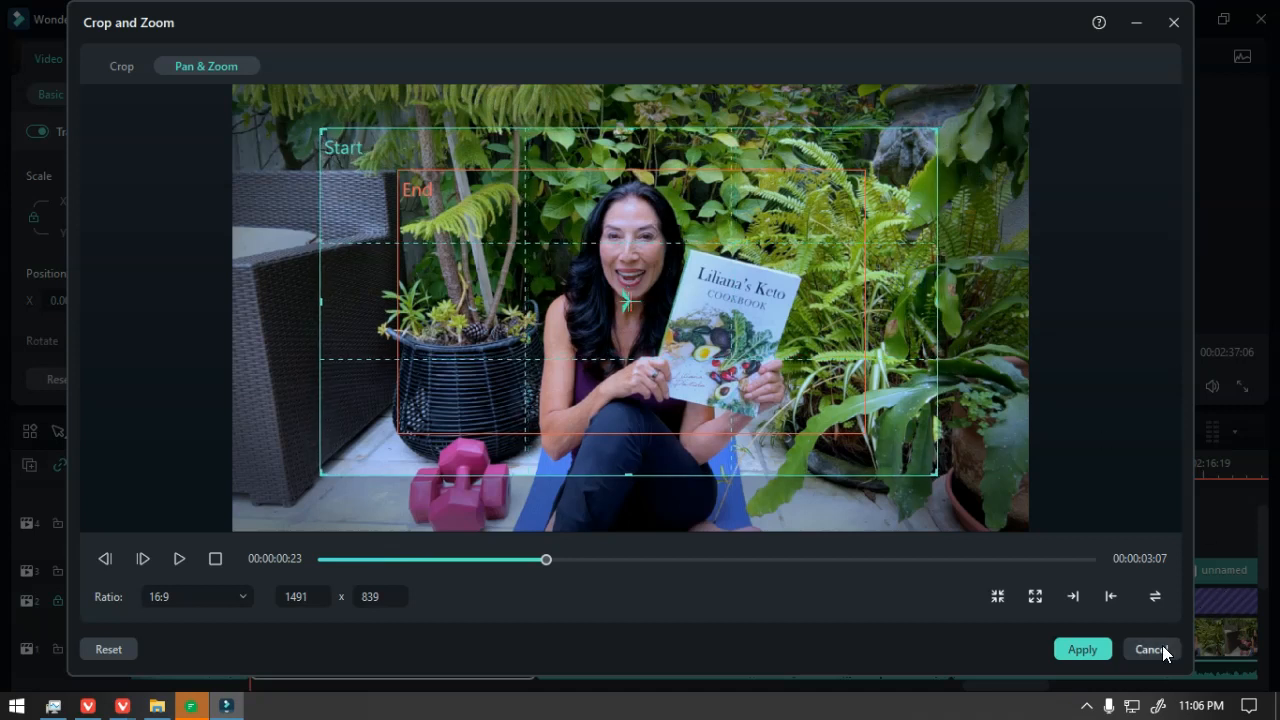
click(112, 62)
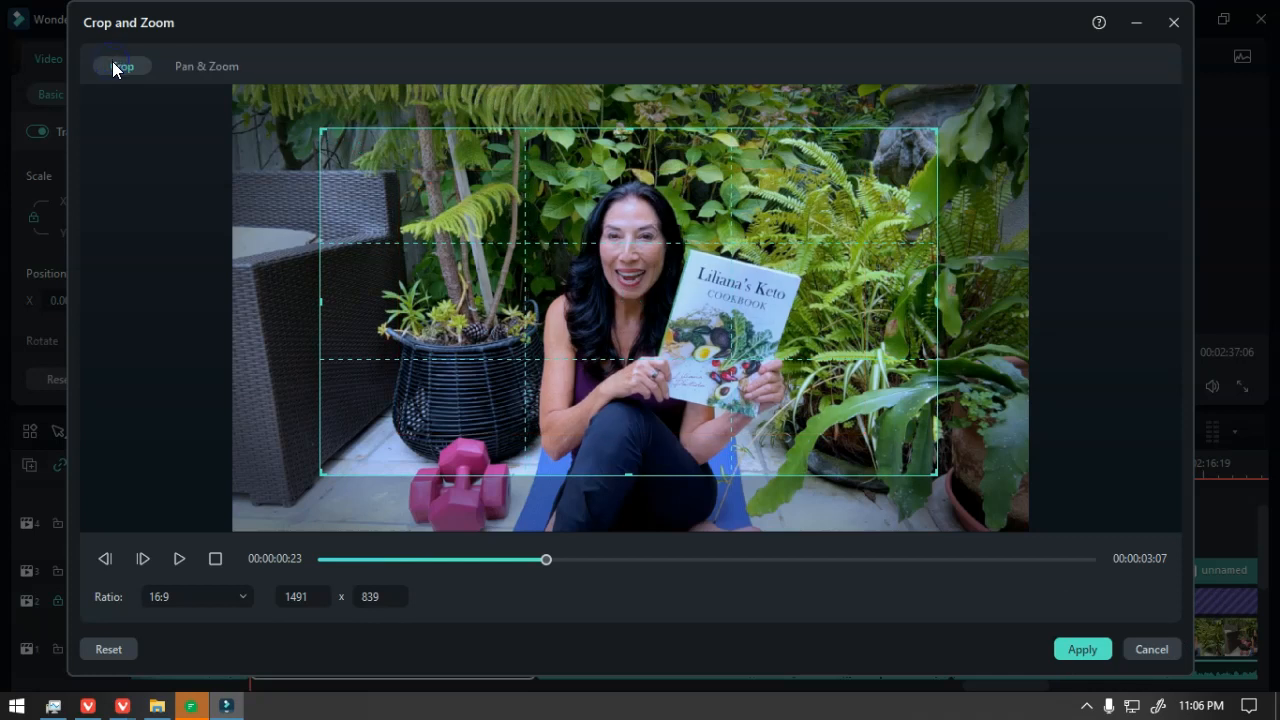
drag(320, 130, 391, 171)
drag(603, 238, 566, 232)
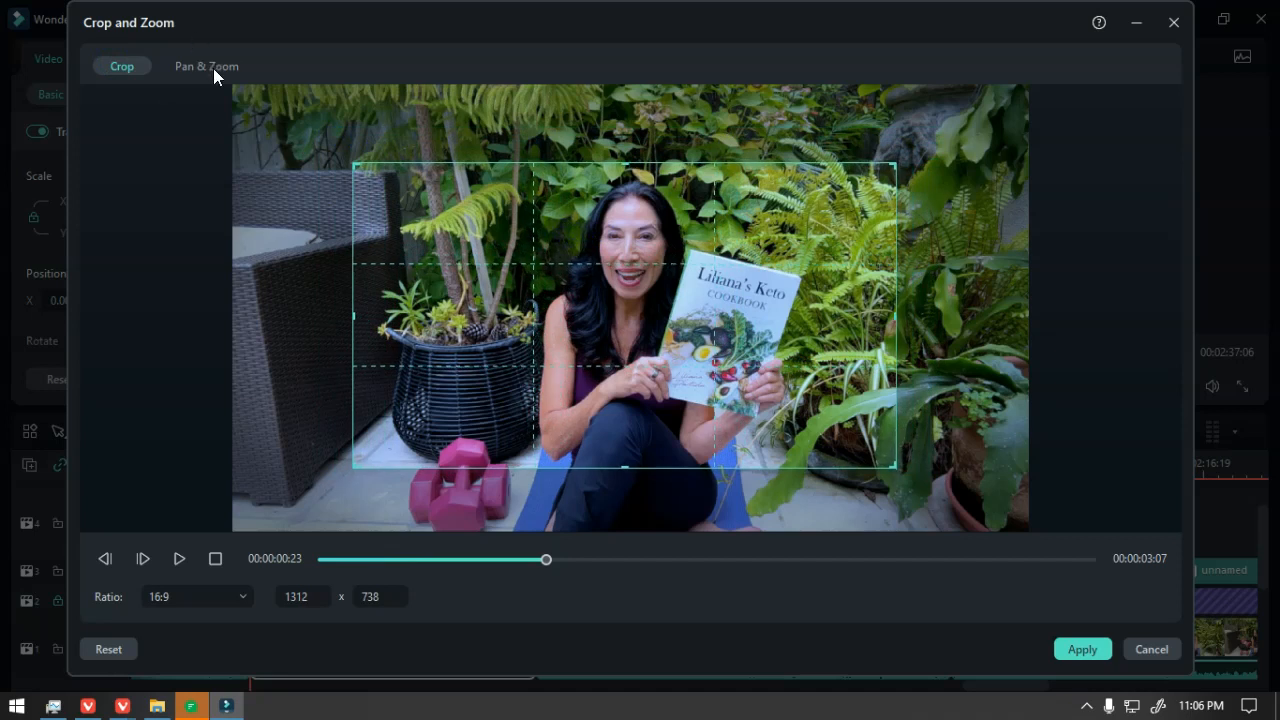
click(1076, 647)
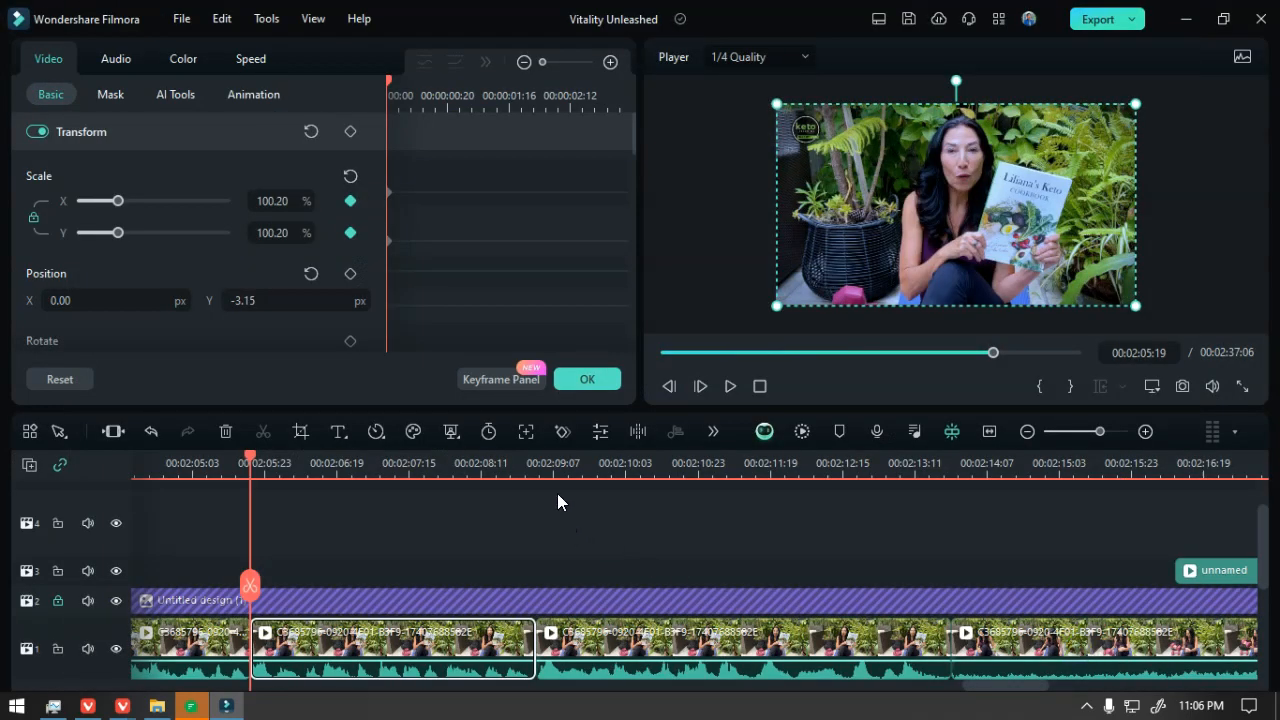
- Compare the framing on both sides of the cut at 00:02:09:02 and examine the length of the following clip
scroll(808, 593, down, 2)
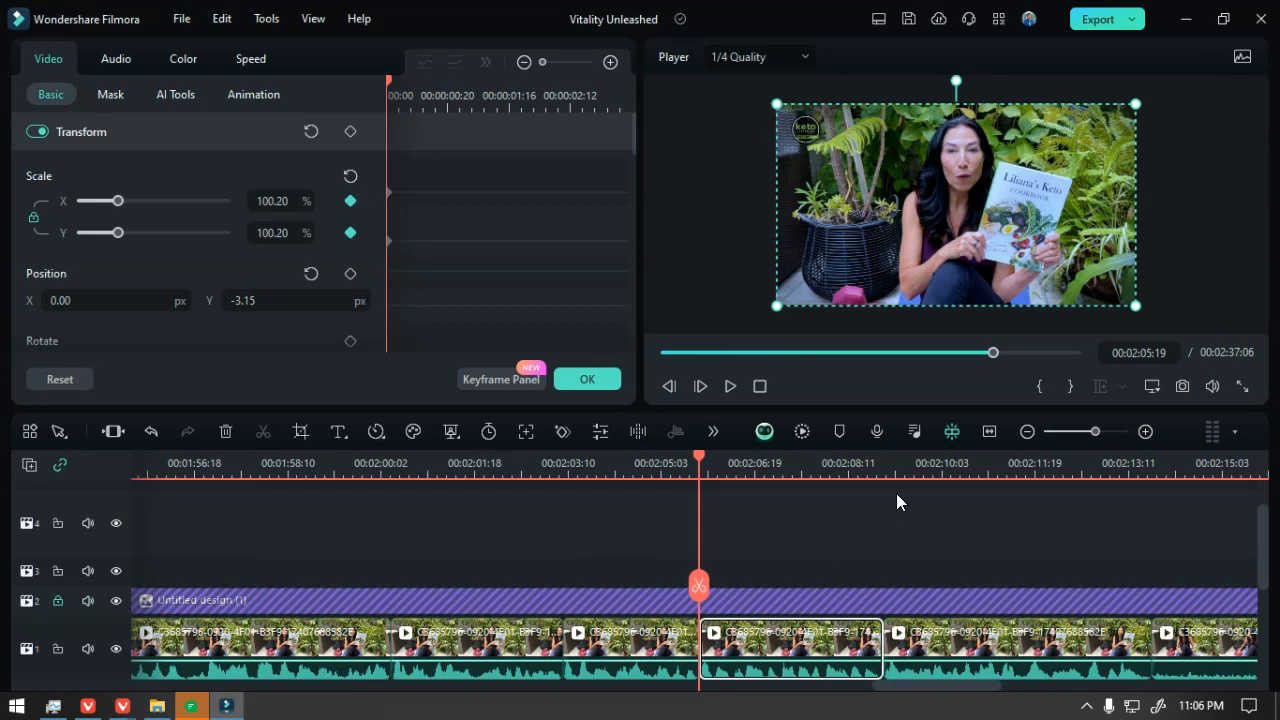
click(866, 463)
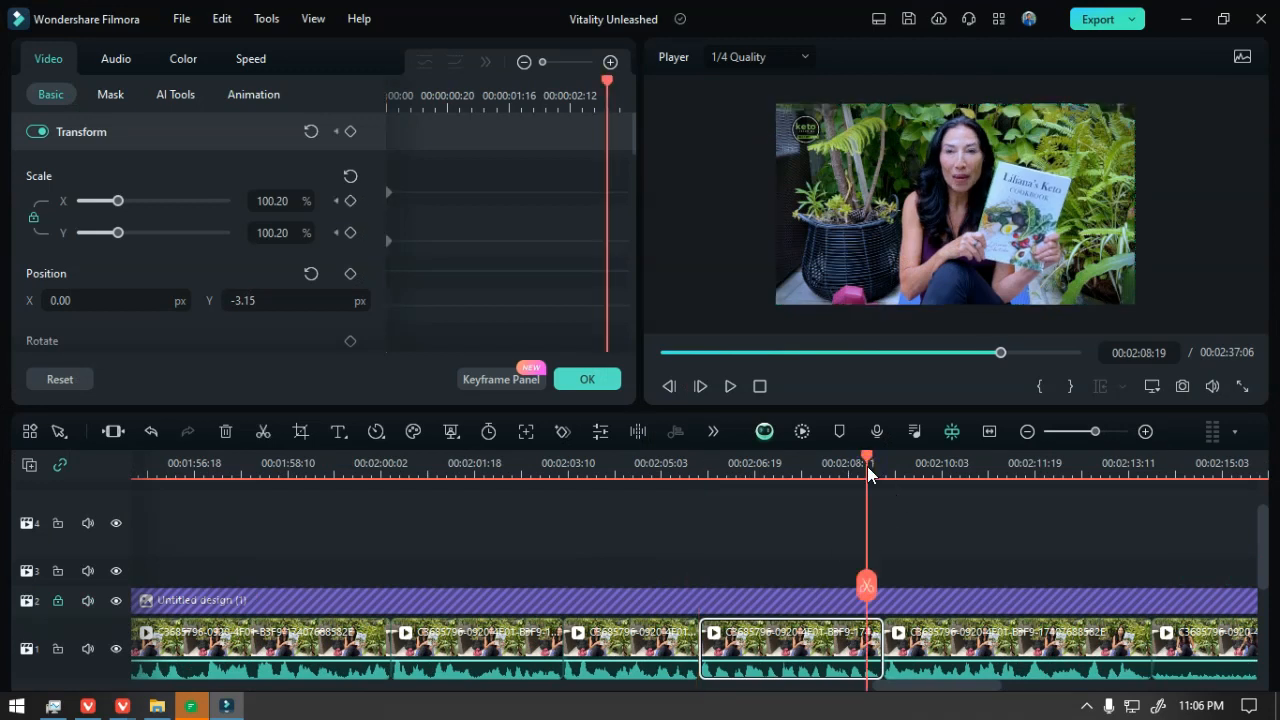
scroll(866, 607, down, 2)
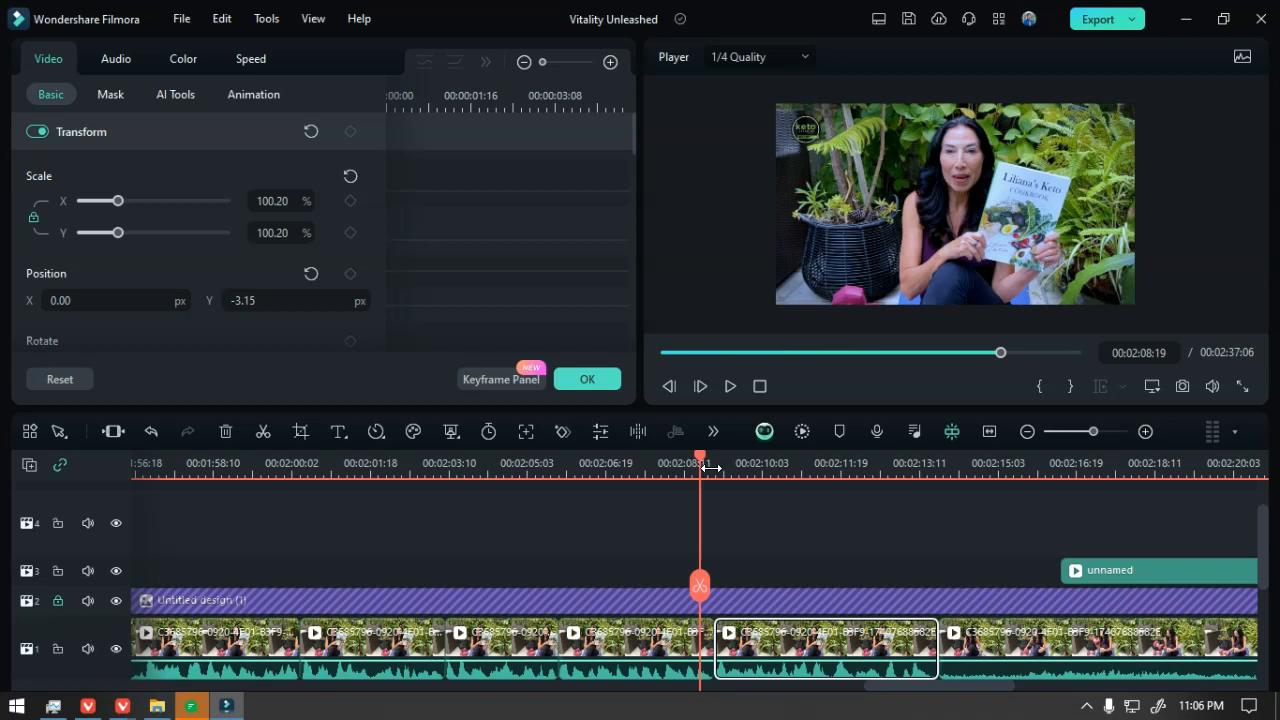
drag(697, 590, 713, 585)
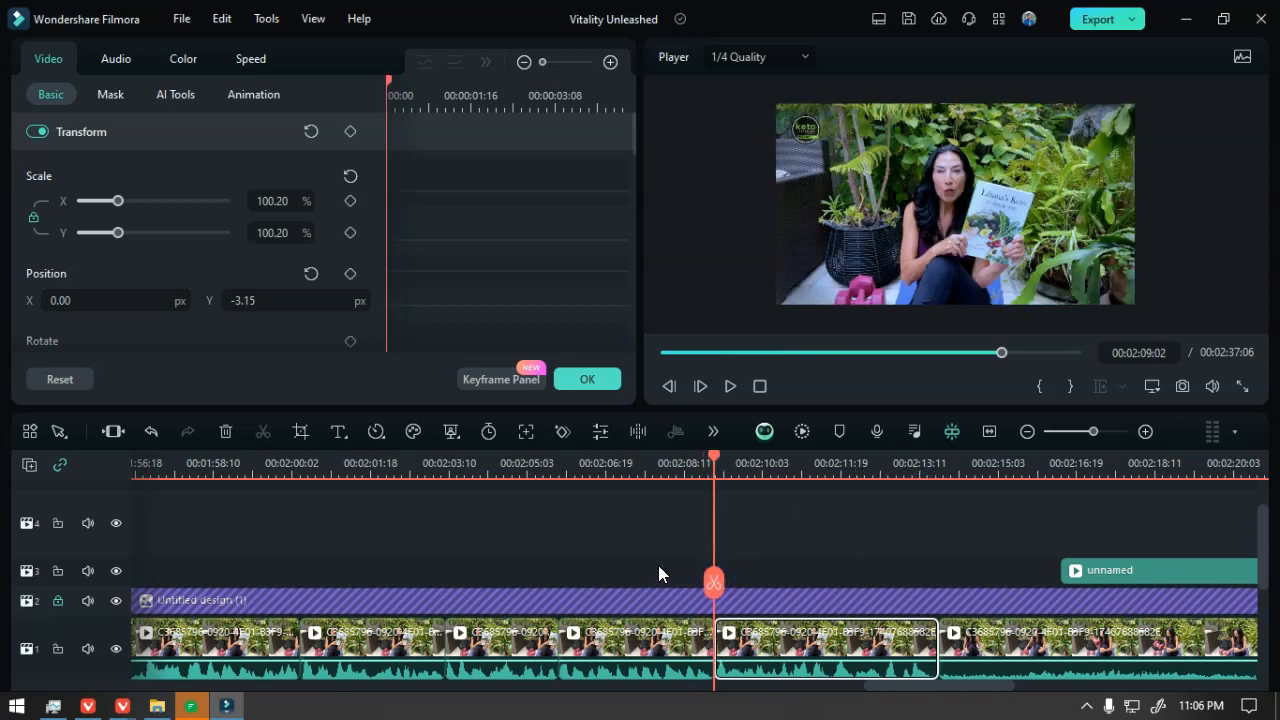
scroll(815, 668, up, 1)
scroll(820, 672, up, 3)
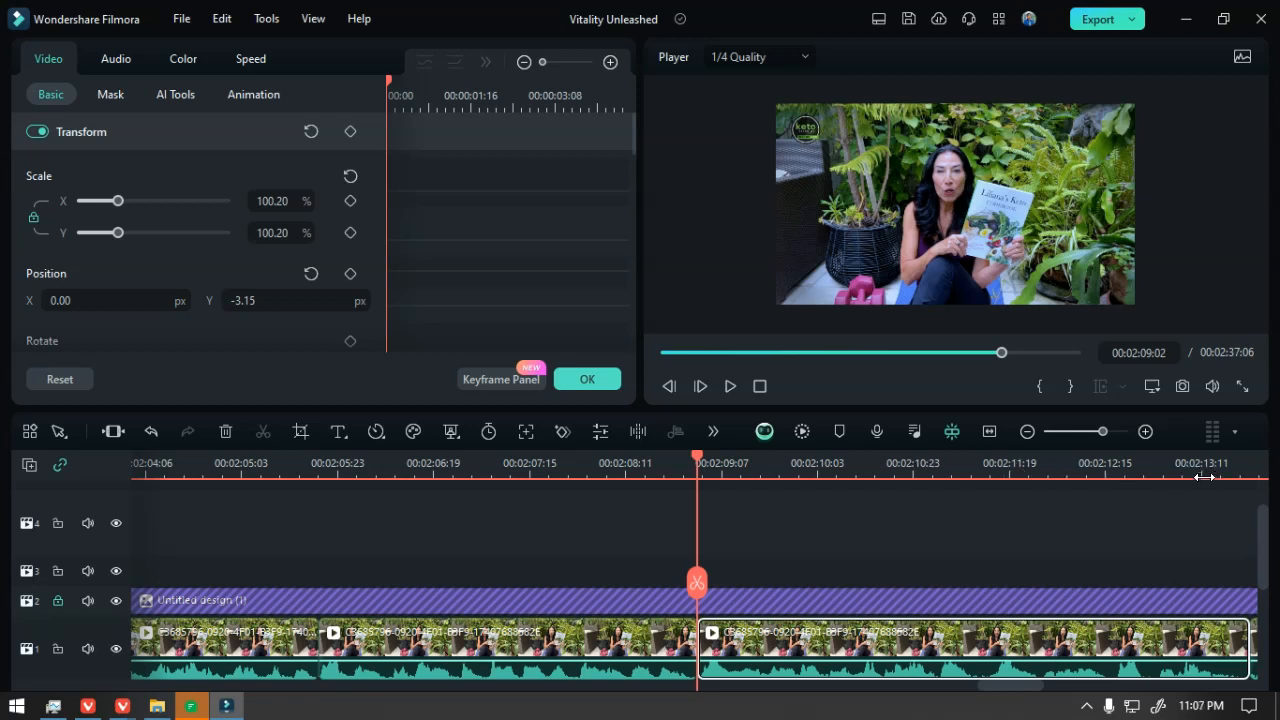
scroll(1169, 548, down, 1)
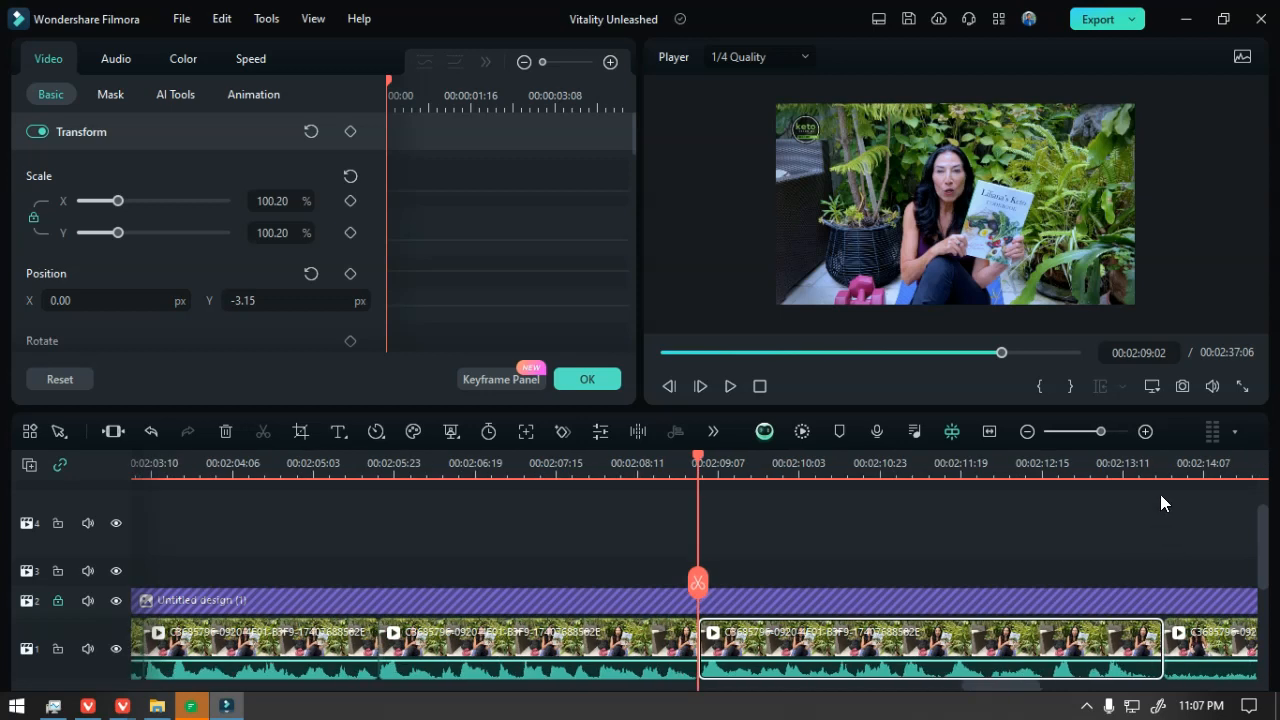
scroll(1132, 535, down, 1)
scroll(1122, 546, down, 4)
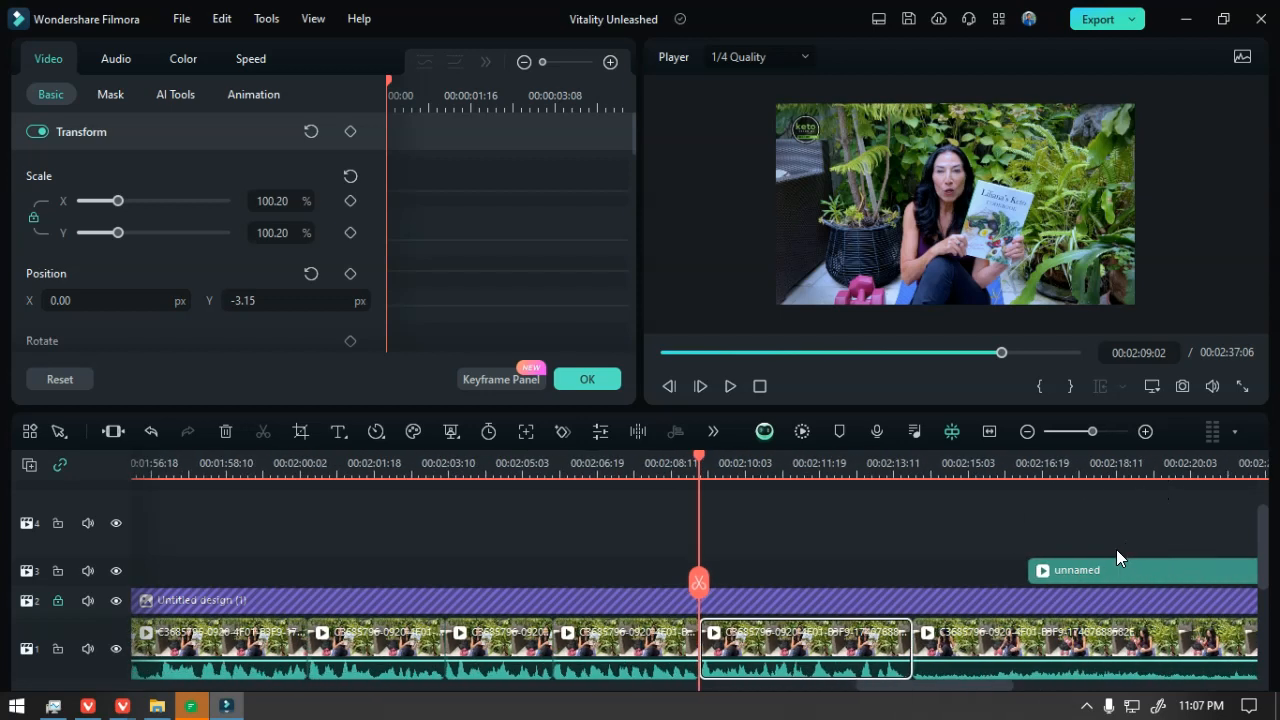
scroll(1109, 554, down, 1)
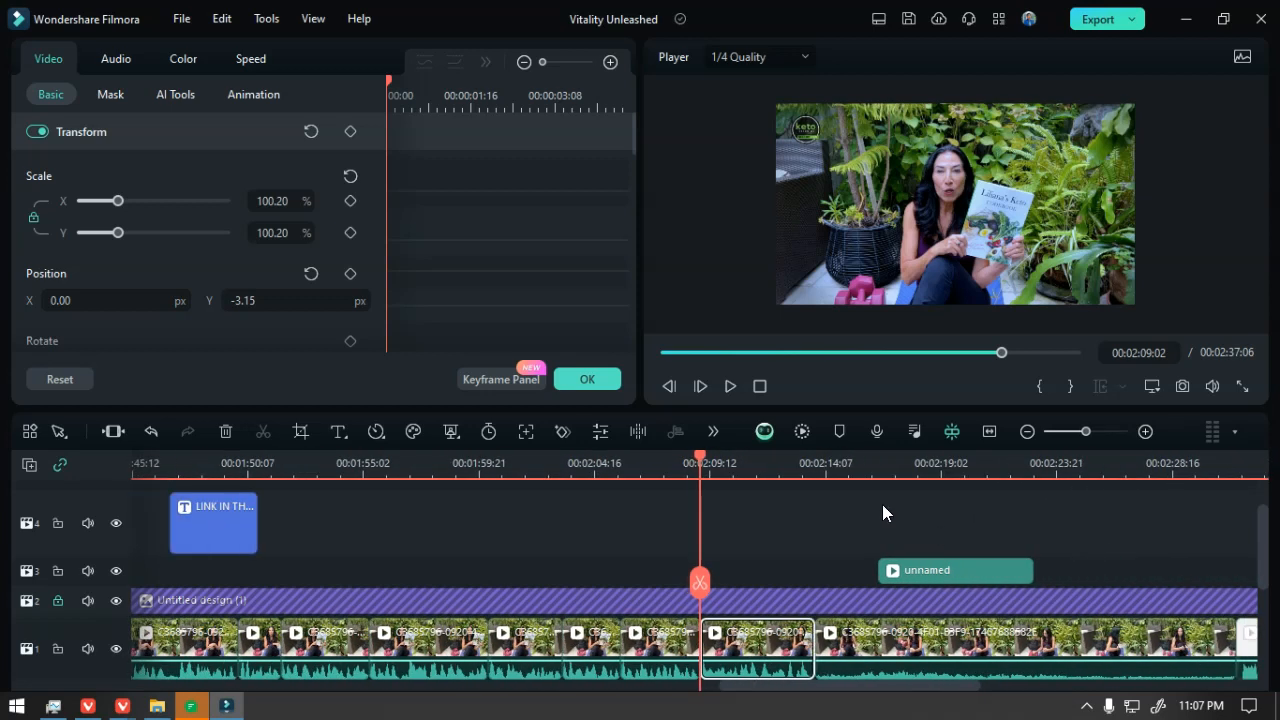
- Set up Pan & Zoom on the clip starting at 00:02:09:02, with a 1138 x 640 End frame centred inside the recentred 1708 x 961 Start frame
click(808, 463)
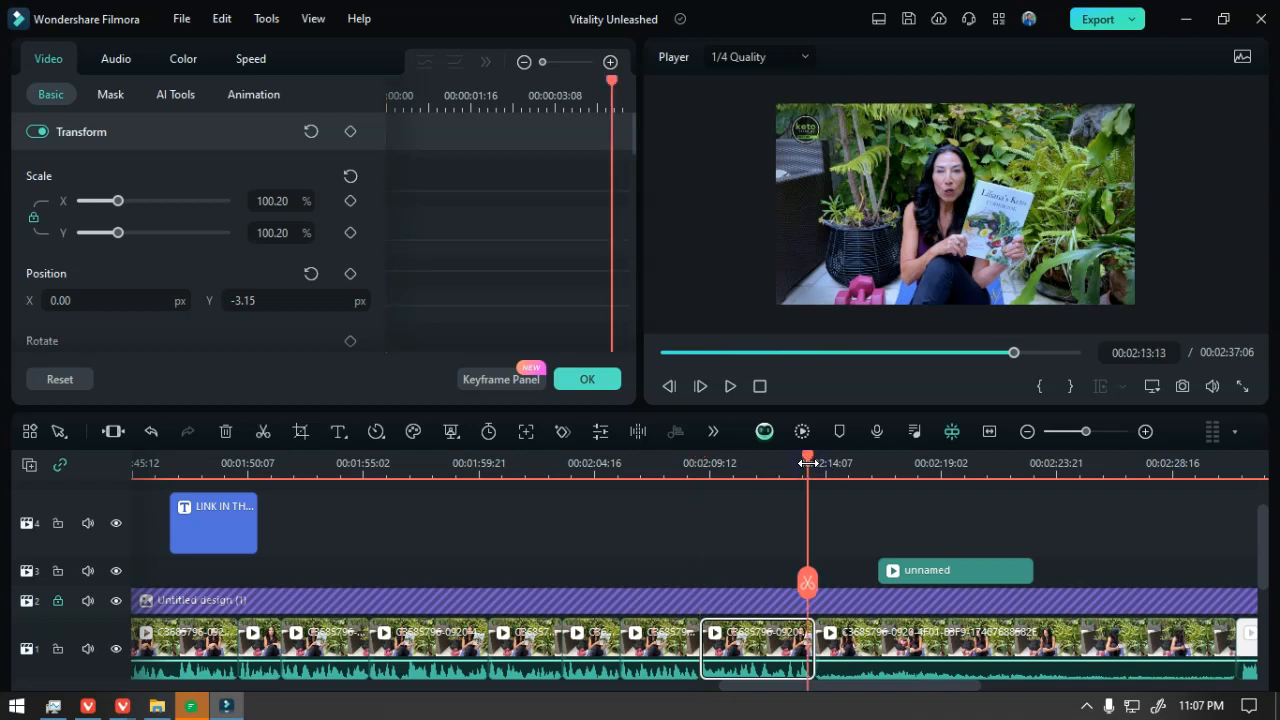
click(741, 641)
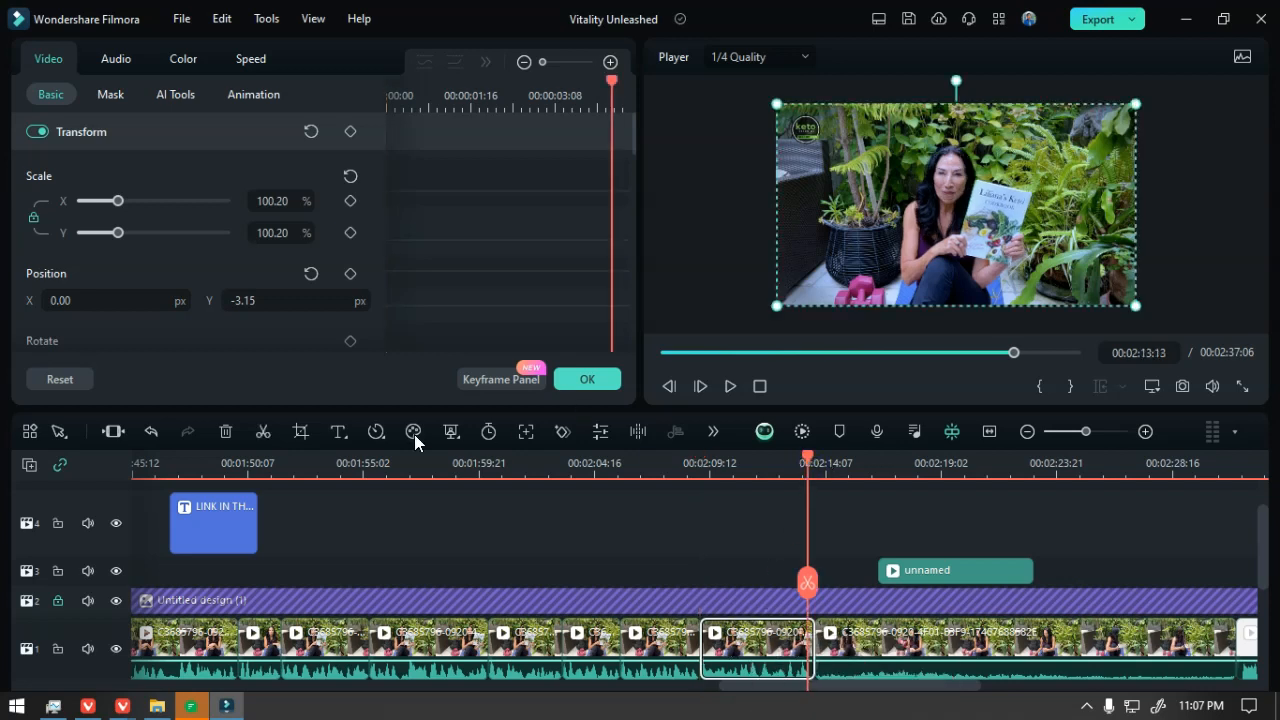
click(293, 433)
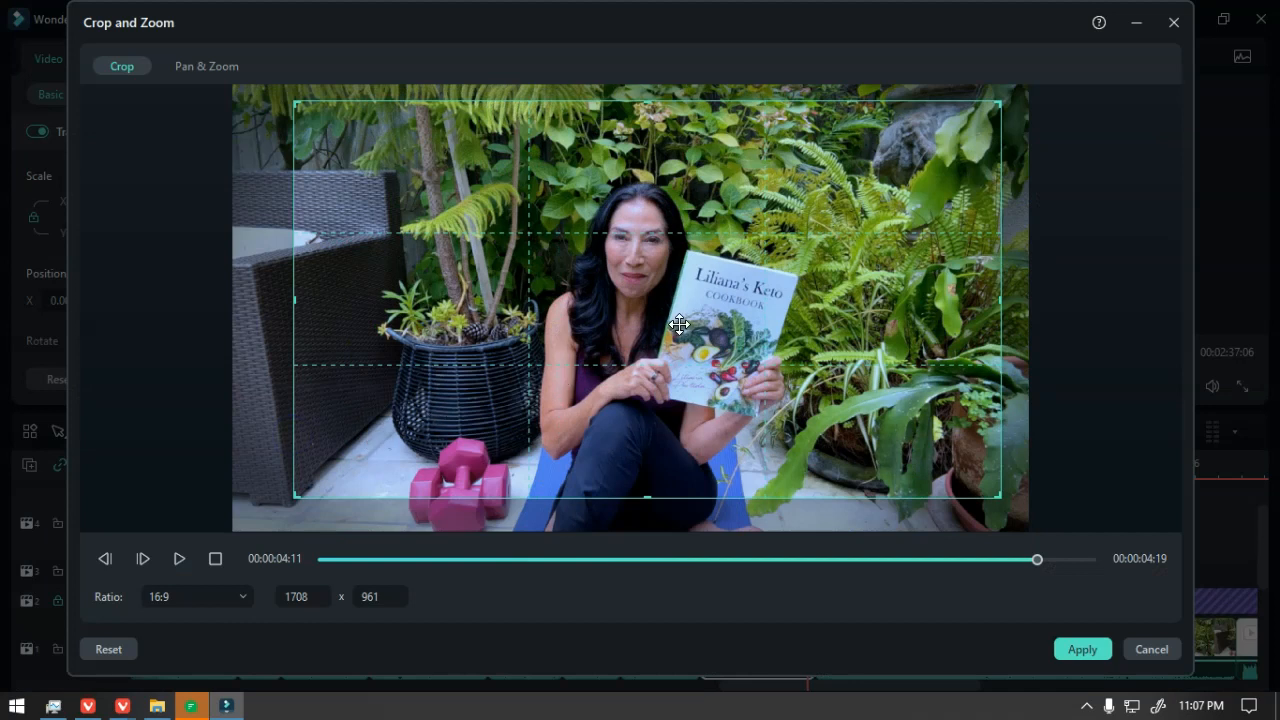
click(190, 67)
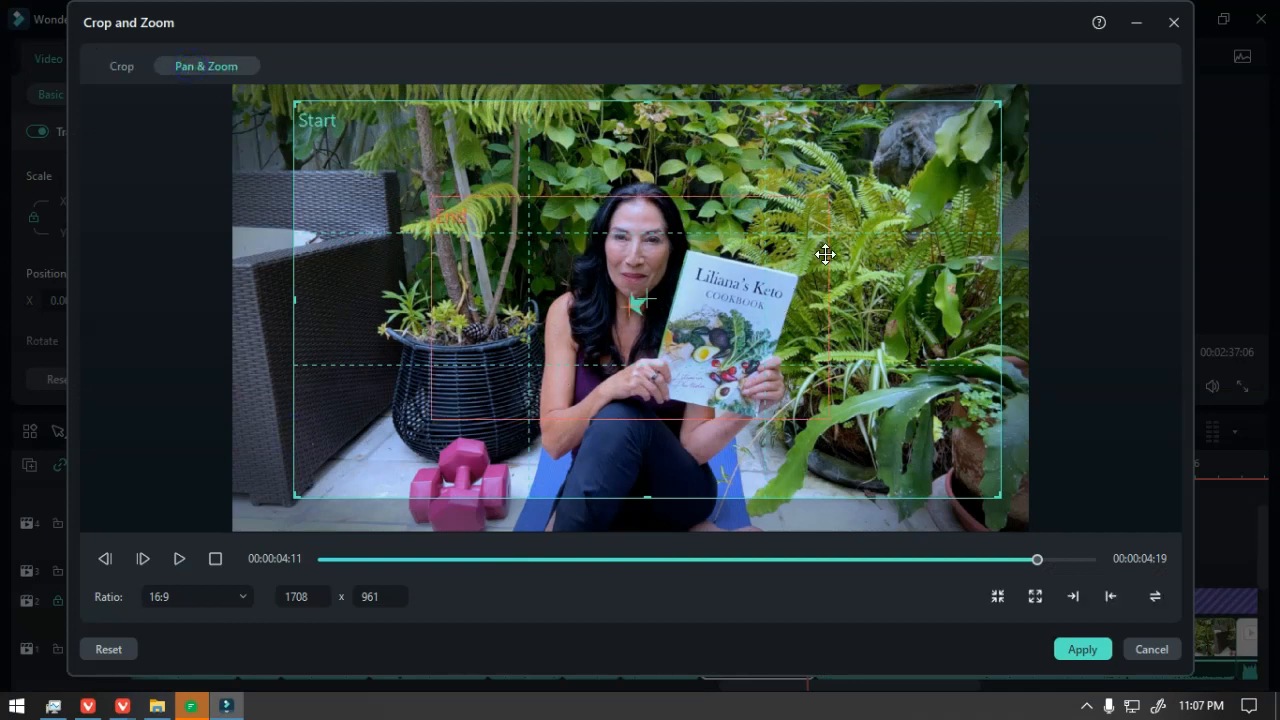
click(808, 211)
drag(438, 200, 358, 142)
drag(534, 214, 581, 230)
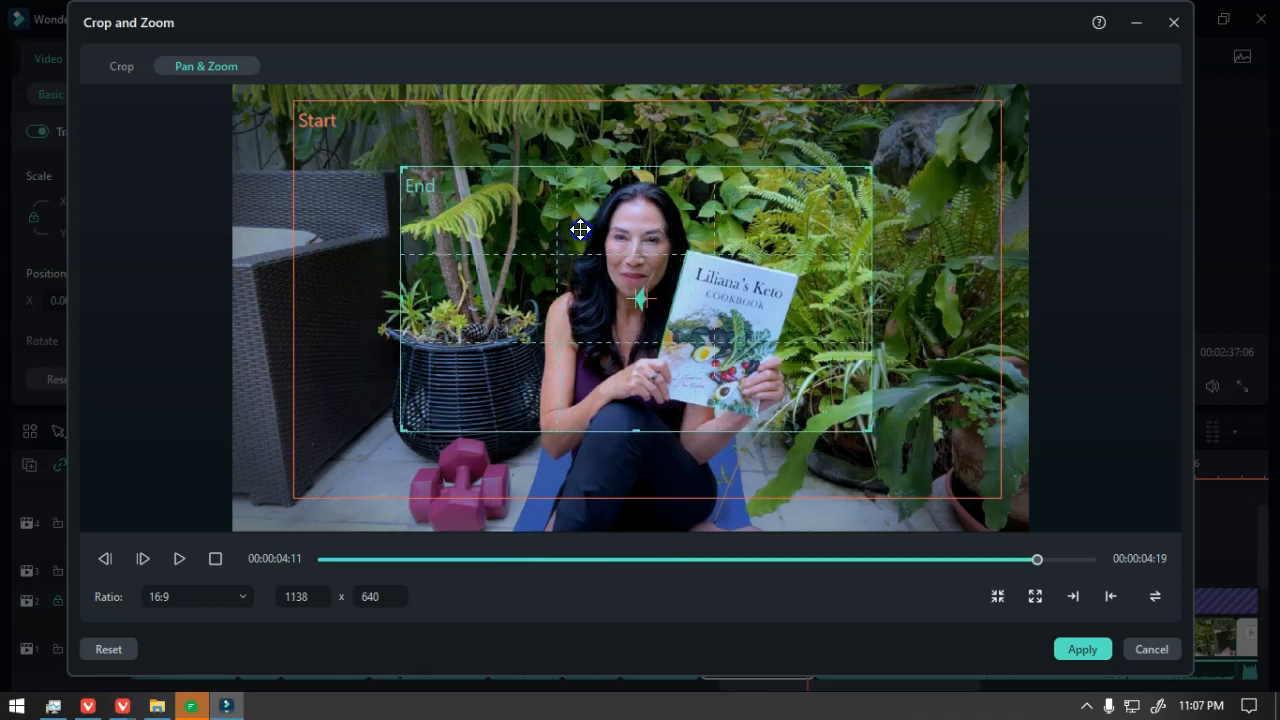
drag(949, 191, 934, 196)
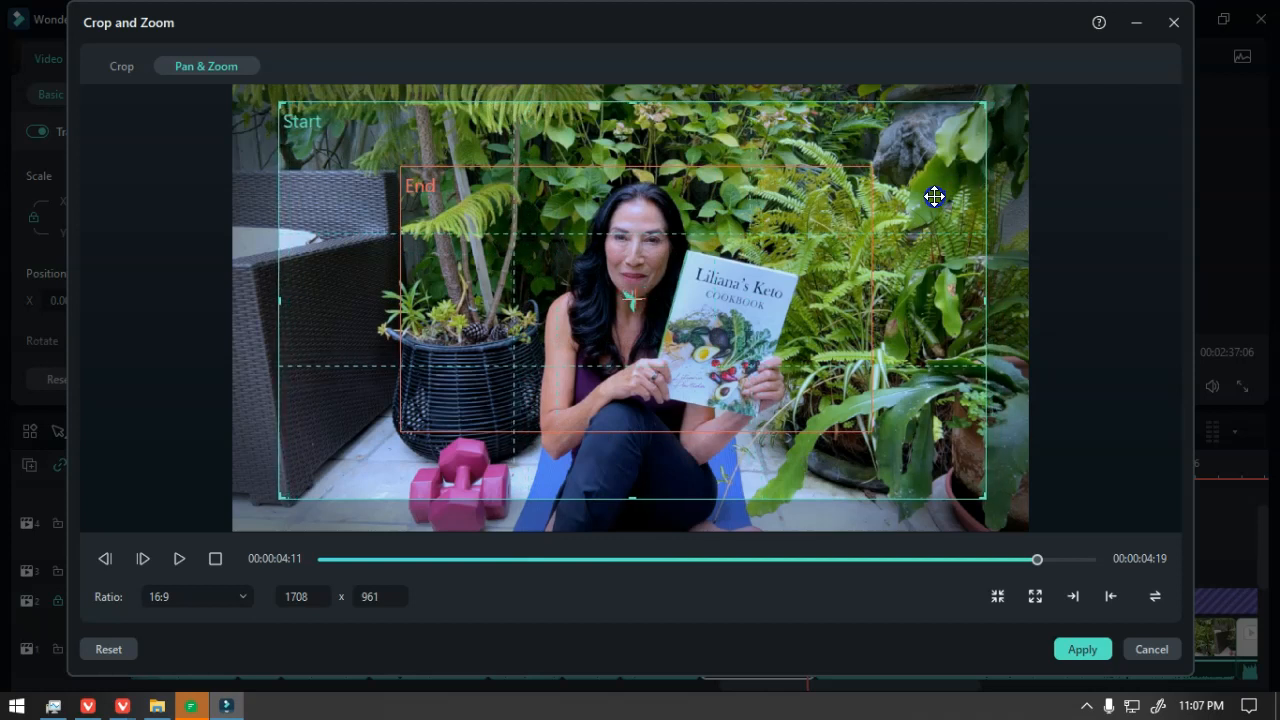
drag(801, 175, 822, 188)
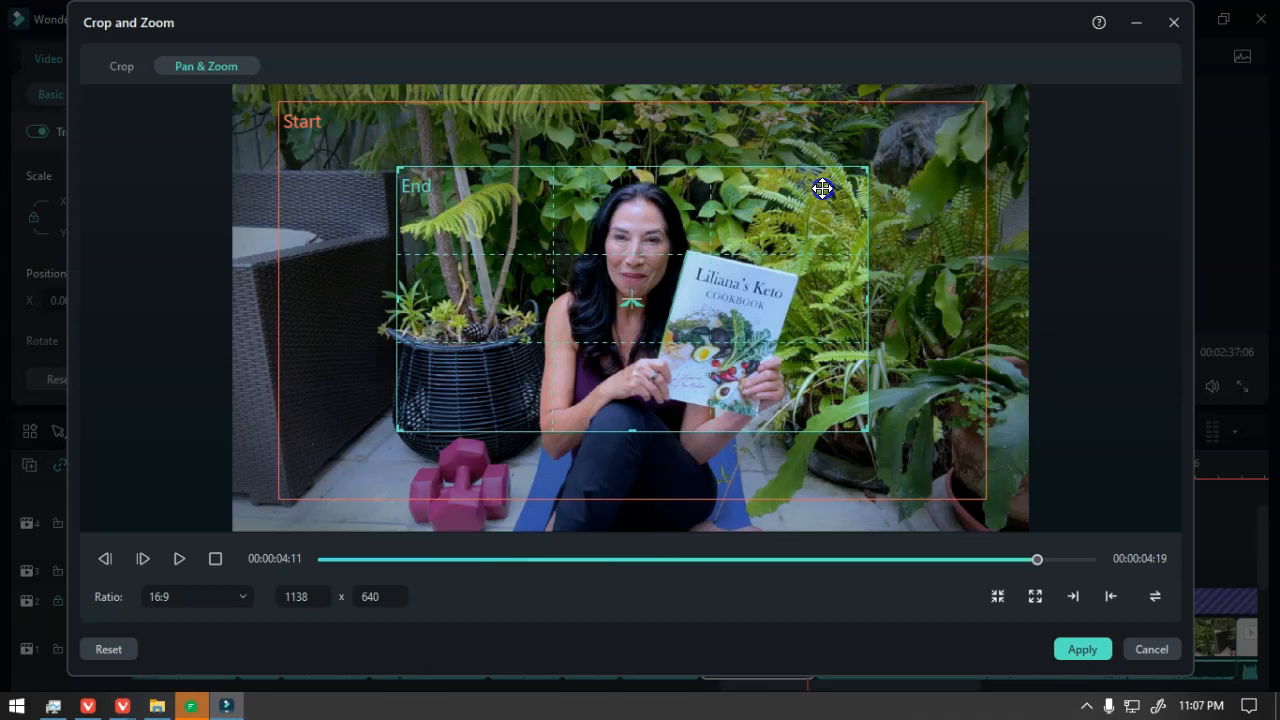
- Preview the zoom, then enlarge the End frame to about 1367 x 769 and recentre it within the Start frame
click(180, 558)
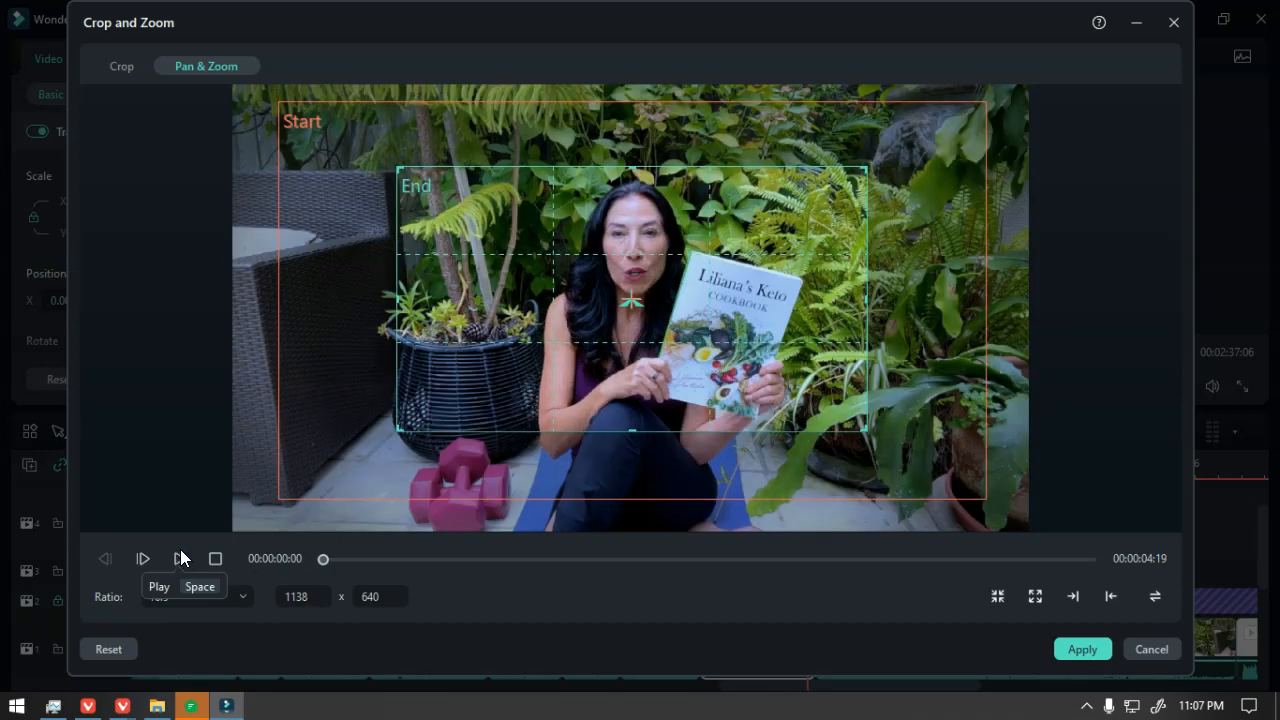
click(180, 558)
click(467, 335)
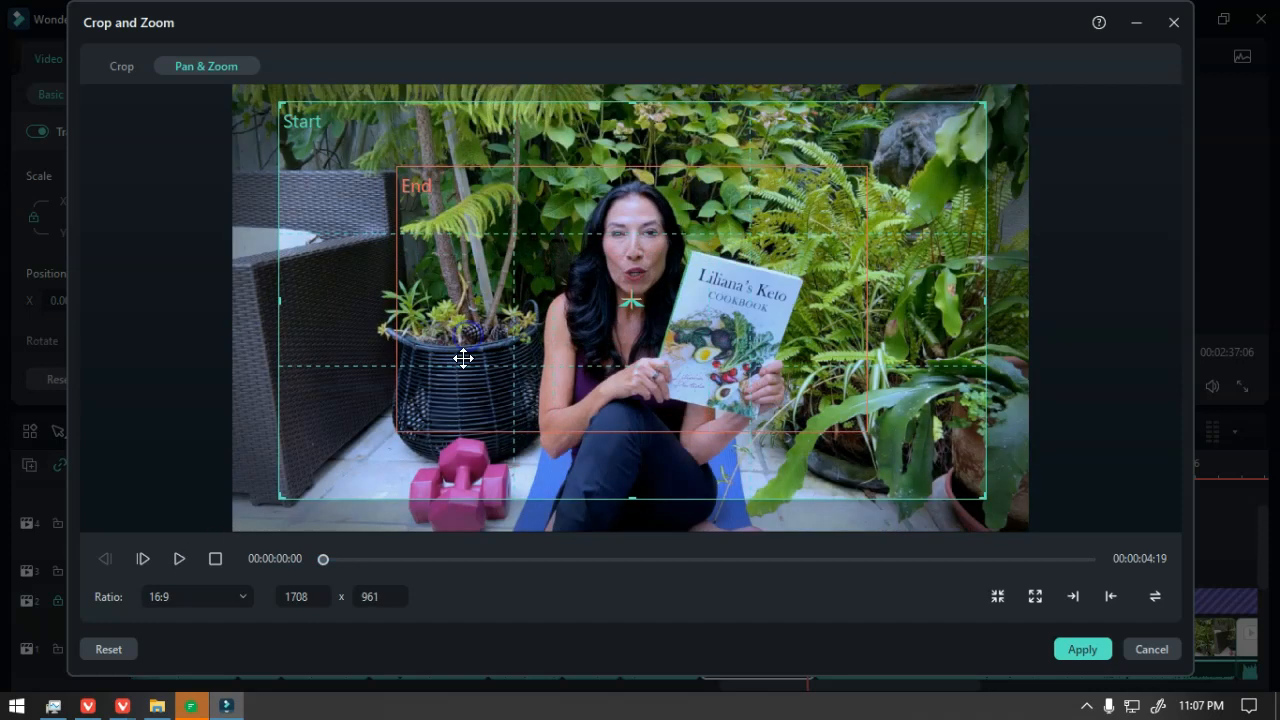
click(426, 397)
drag(399, 170, 319, 126)
drag(645, 232, 678, 251)
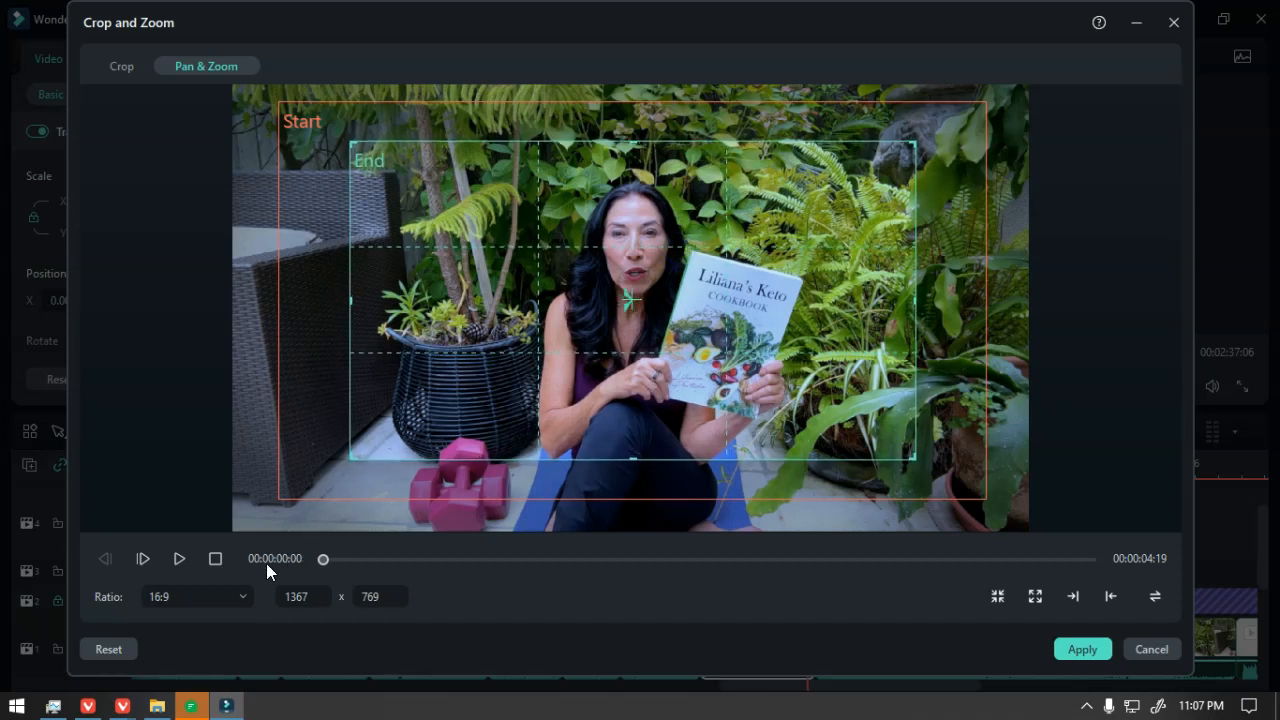
- Preview the adjusted Pan & Zoom move on the clip and apply it
click(180, 558)
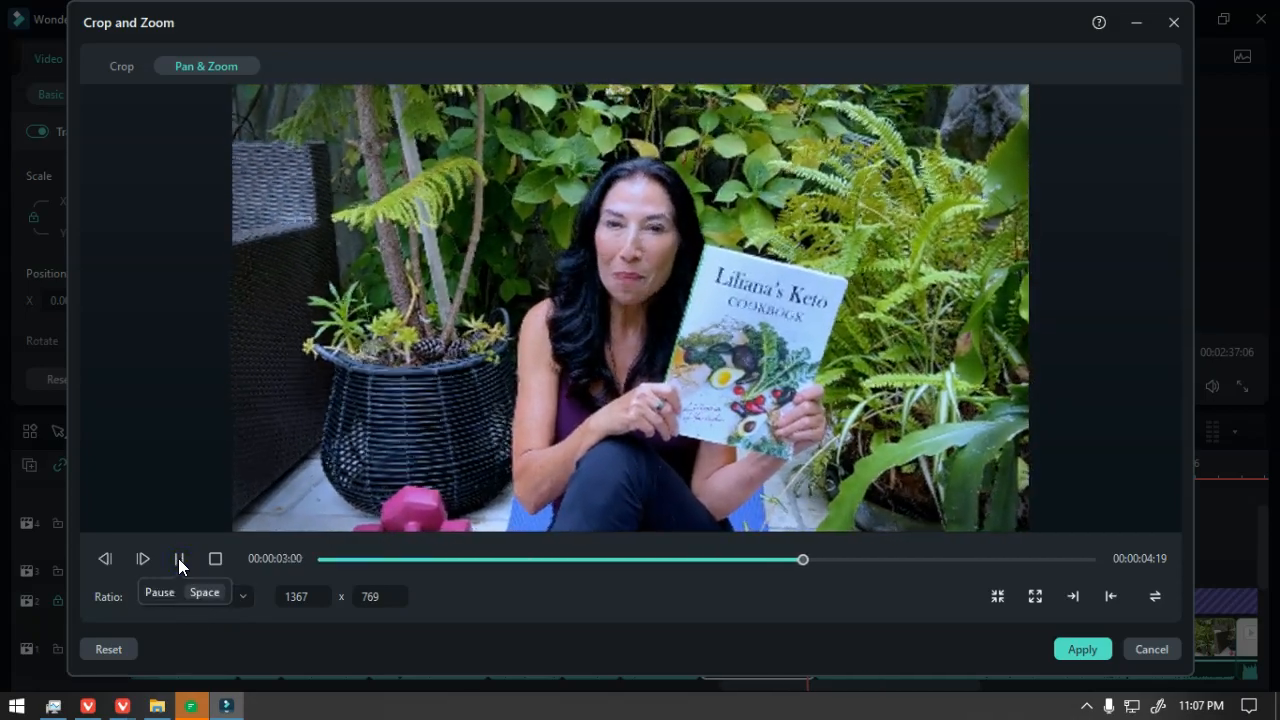
click(188, 558)
click(1082, 649)
- Play back the edit from around 00:02:09 into the overlay near 00:02:17 to check the zoom and transitions
scroll(725, 513, down, 4)
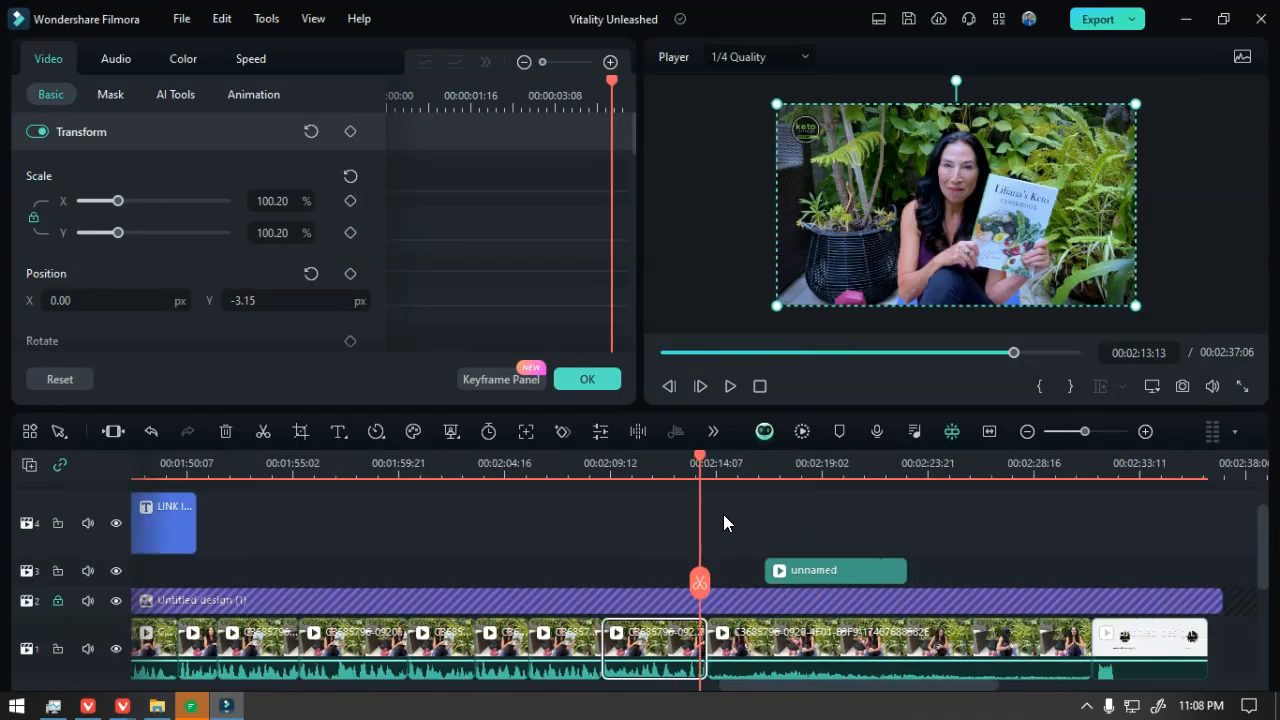
click(632, 465)
key(space)
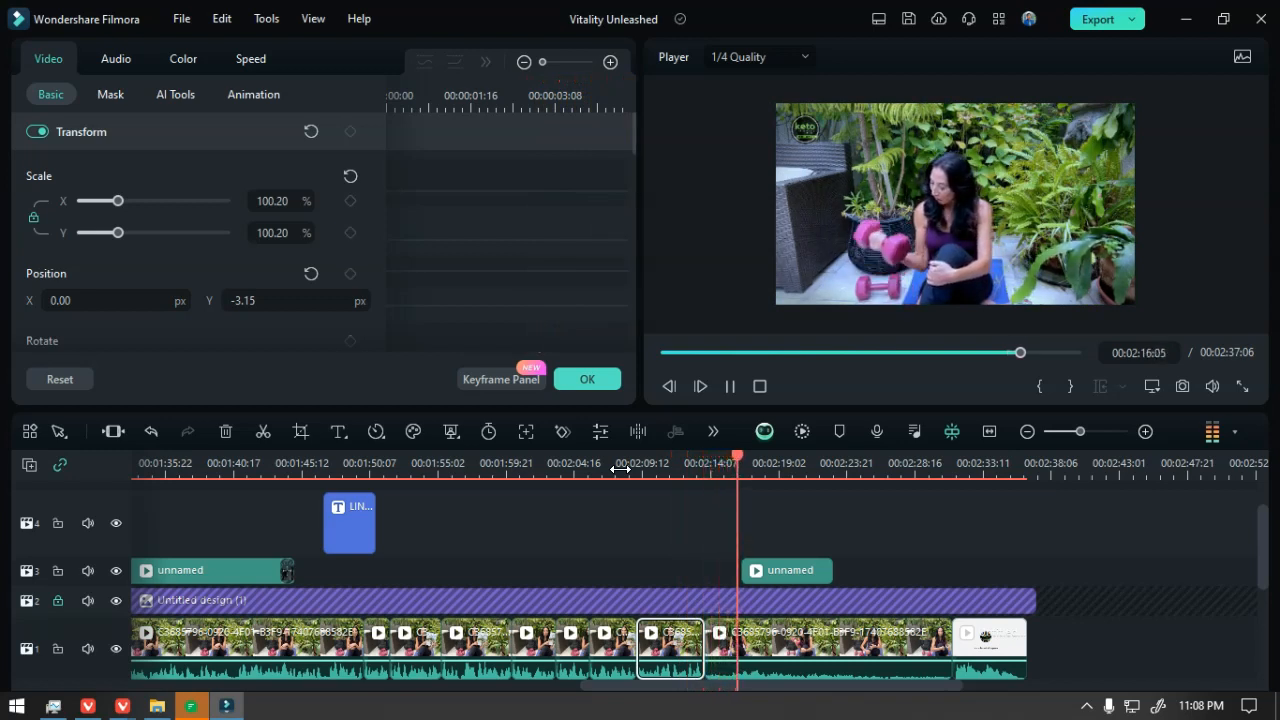
key(space)
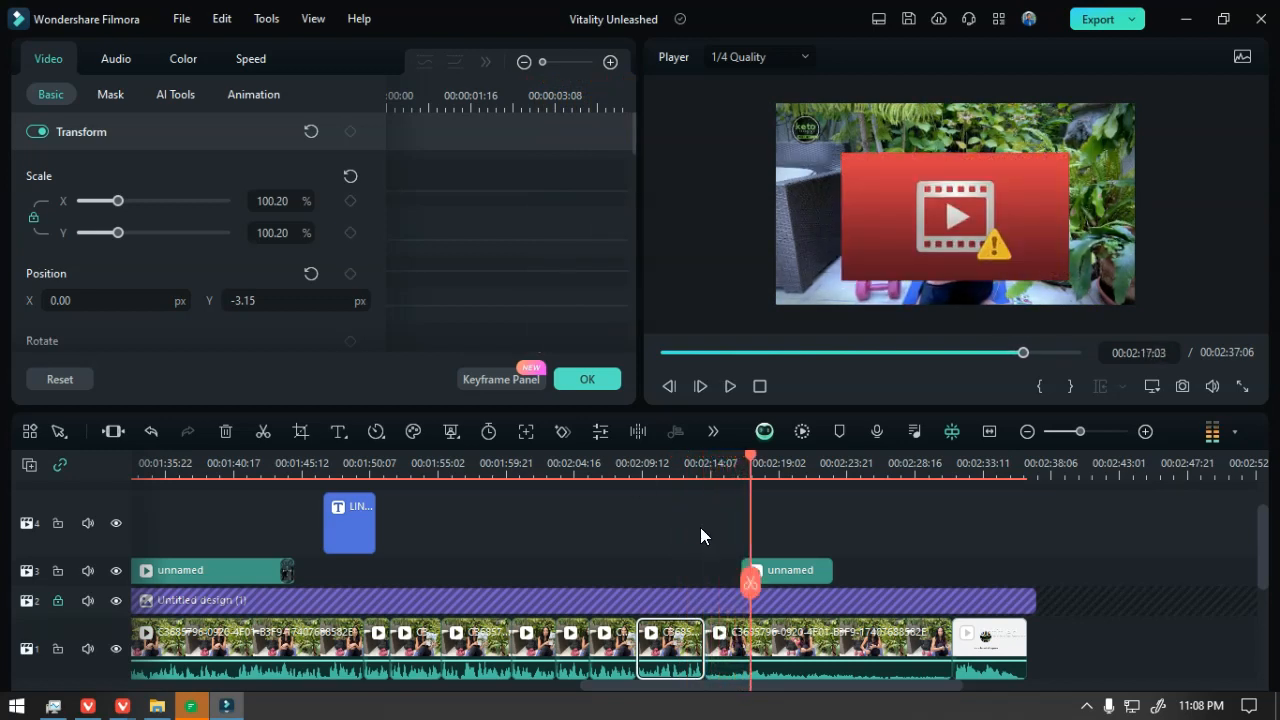
- Locate the broken overlay's source in the downloaded stock media and place the green-screen Subscribe clip on track 4 at 00:02:17:03
click(774, 575)
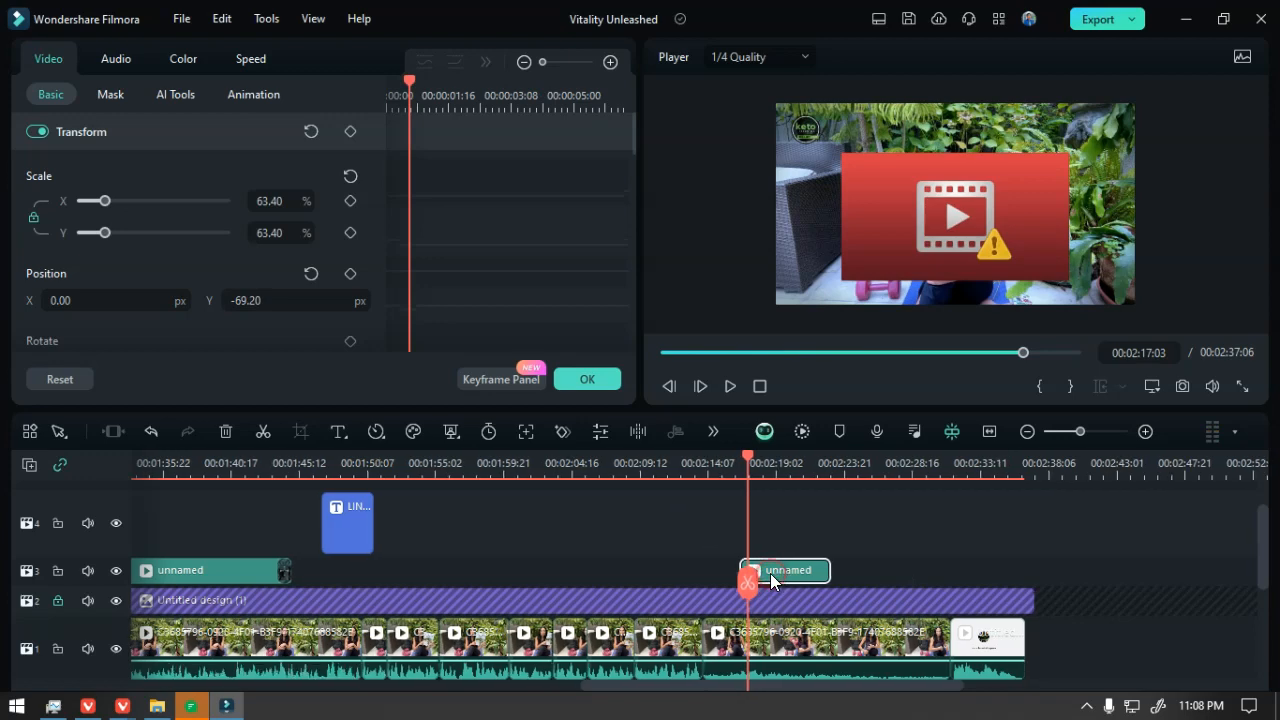
right_click(773, 575)
click(887, 385)
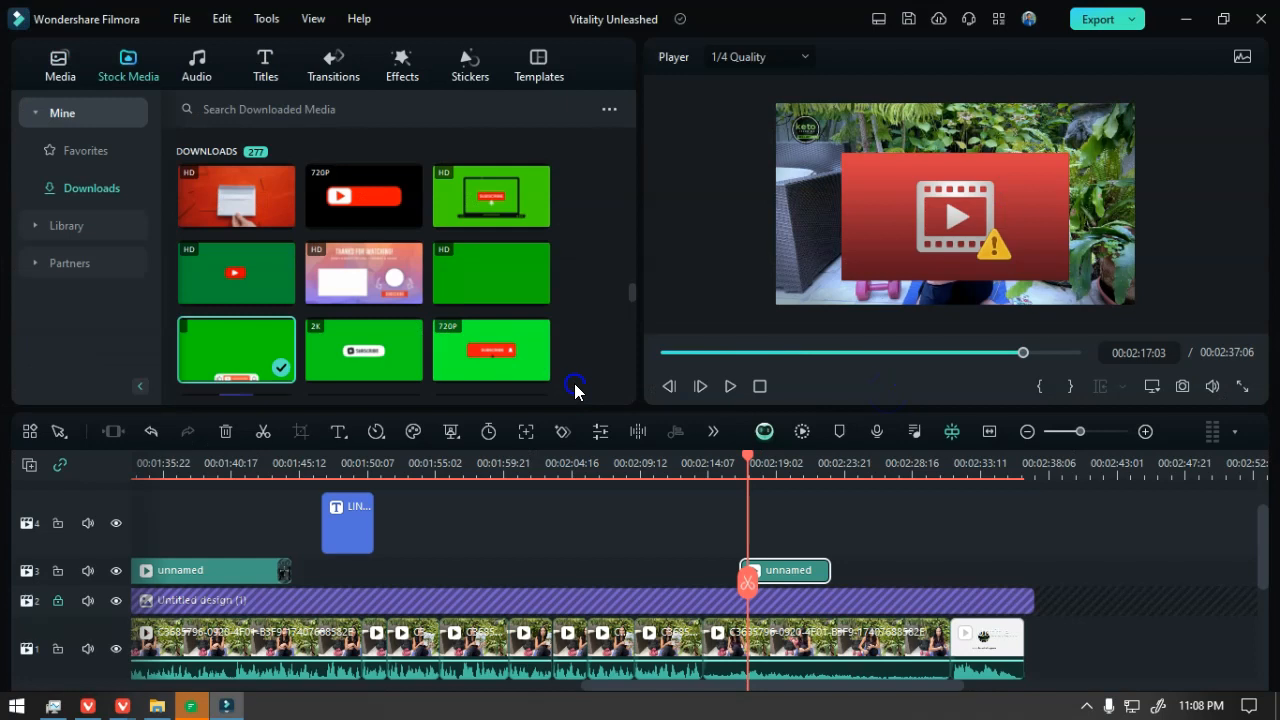
drag(243, 343, 381, 361)
click(239, 344)
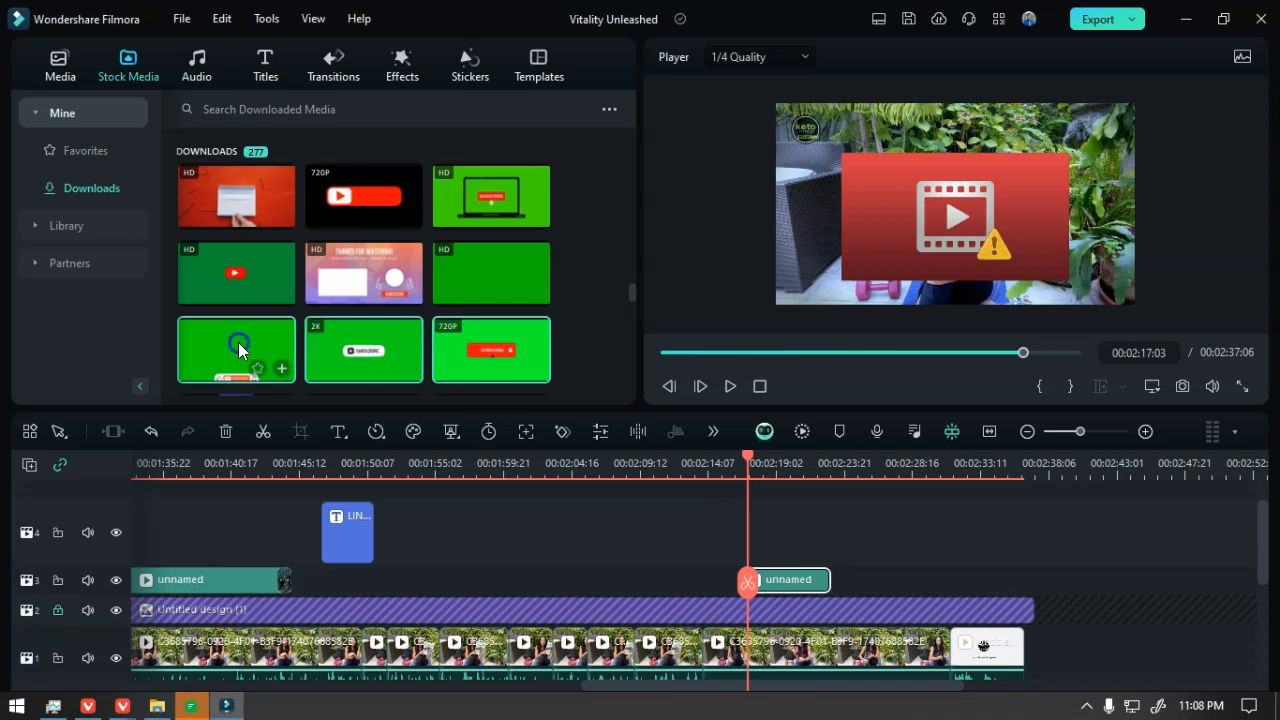
drag(255, 350, 756, 508)
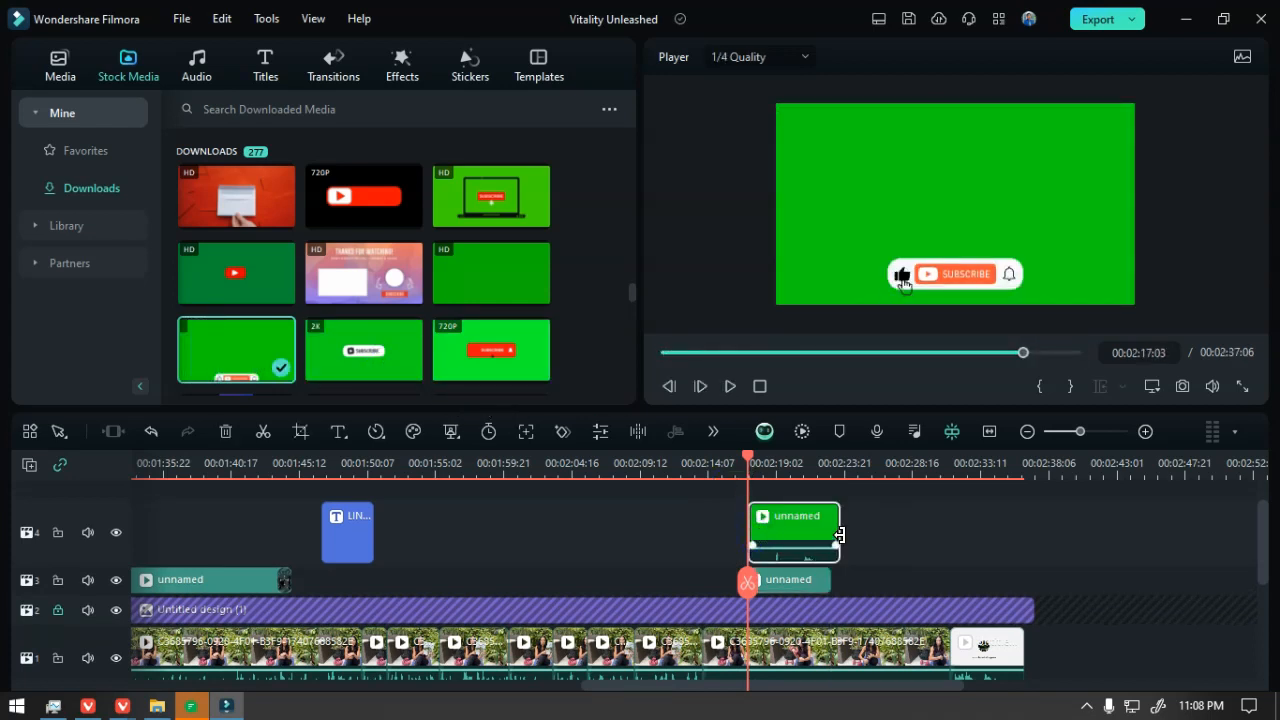
- Replace the broken overlay on track 3 with the green-screen Subscribe clip, trimmed to 00:00:05:20 and starting at 00:02:16:12
drag(829, 532, 818, 532)
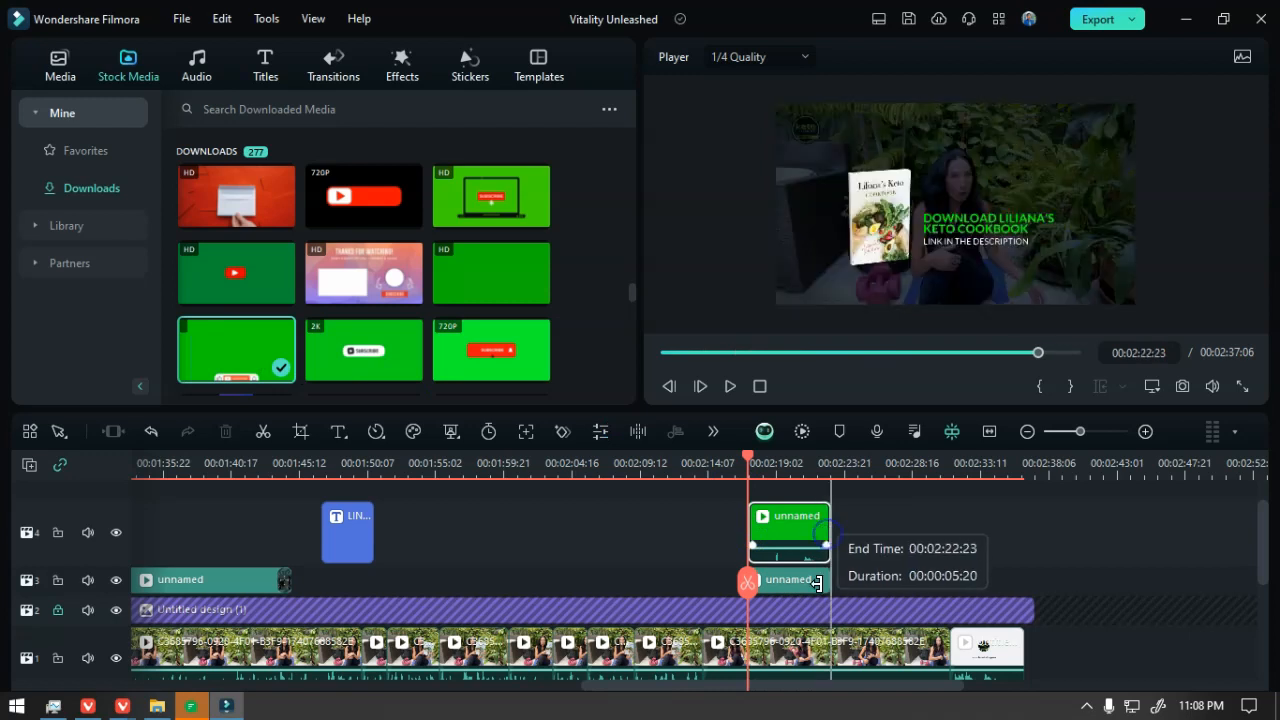
click(808, 580)
key(Delete)
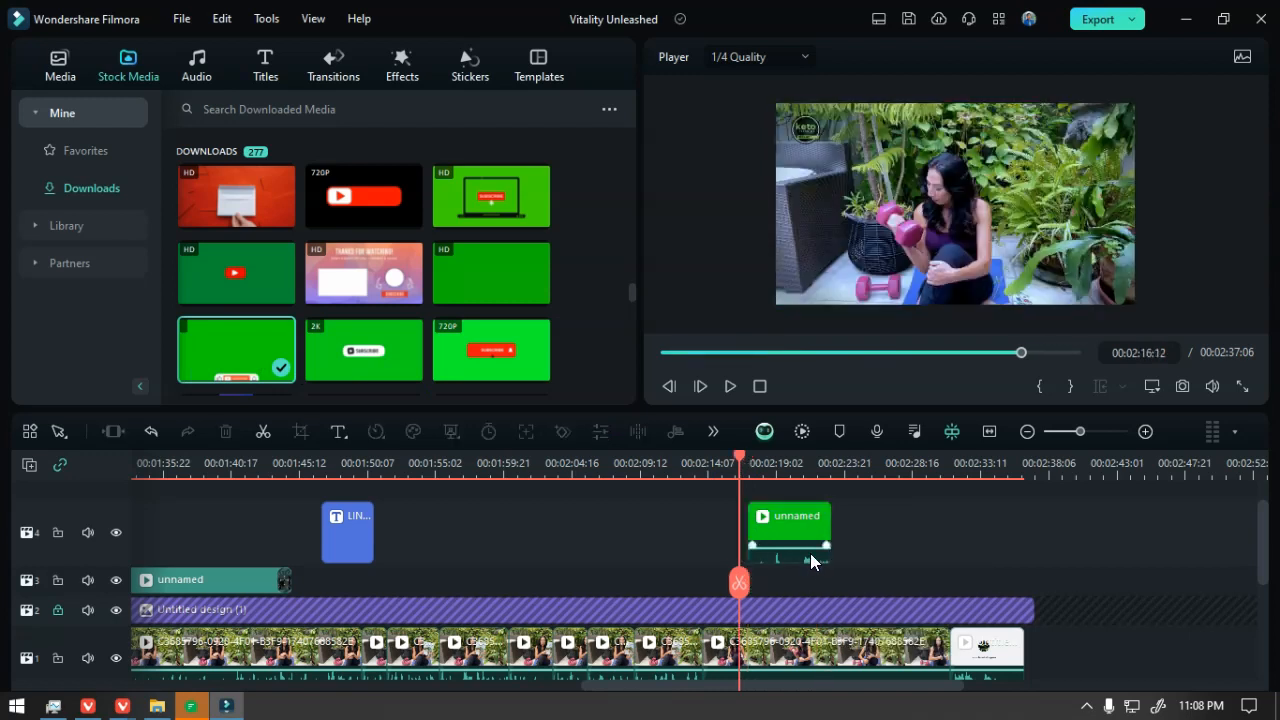
drag(806, 558, 788, 580)
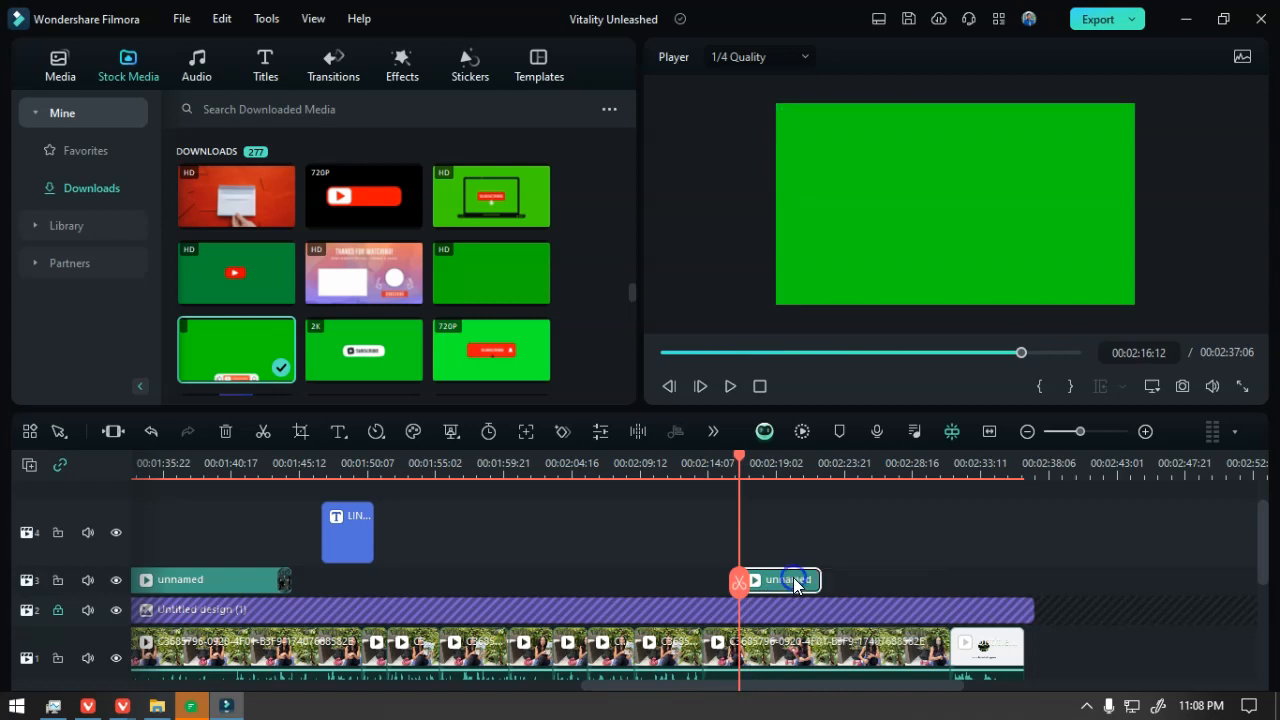
- Enable Chroma Key on the Subscribe clip to remove its green background, and preview the overlay
double_click(788, 580)
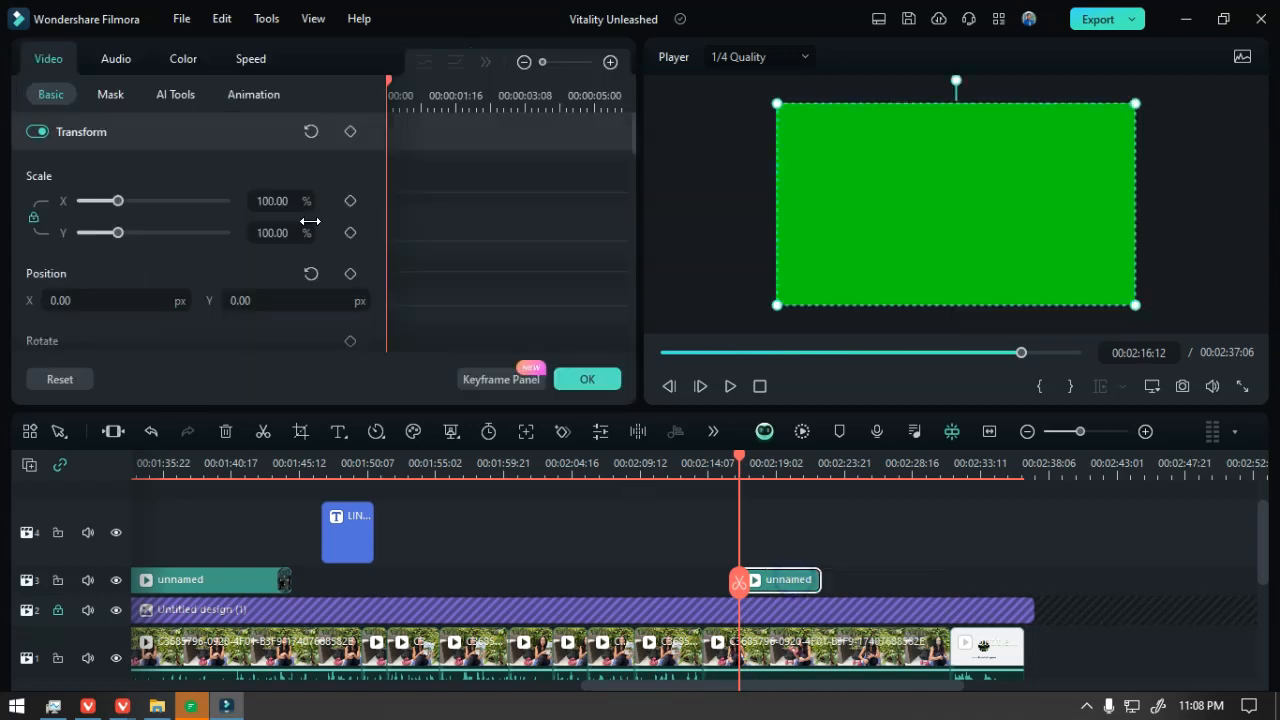
click(185, 62)
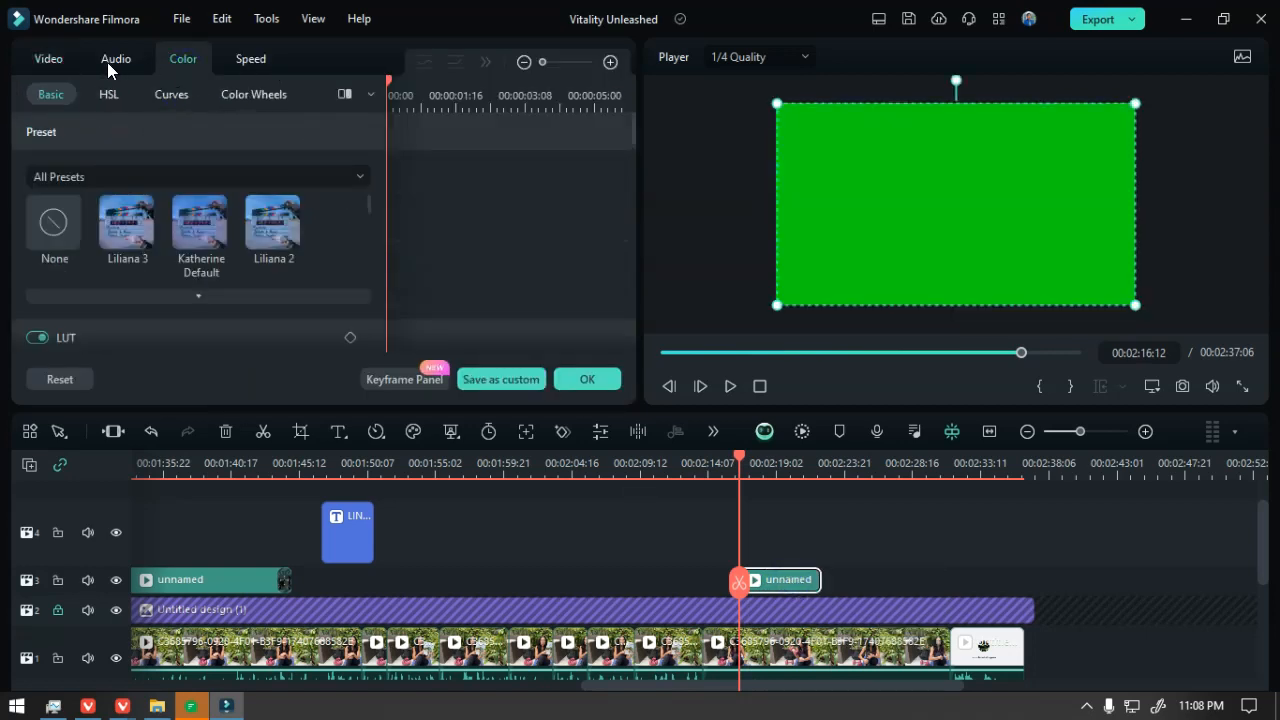
click(63, 58)
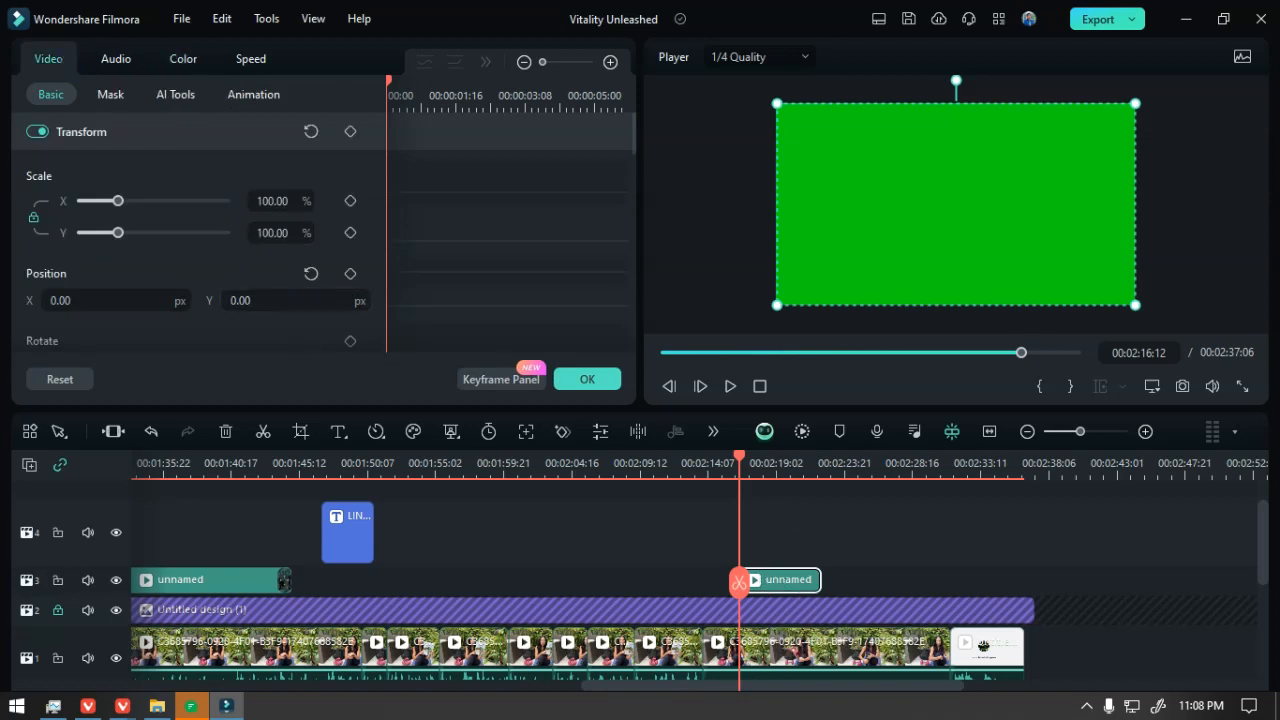
click(176, 91)
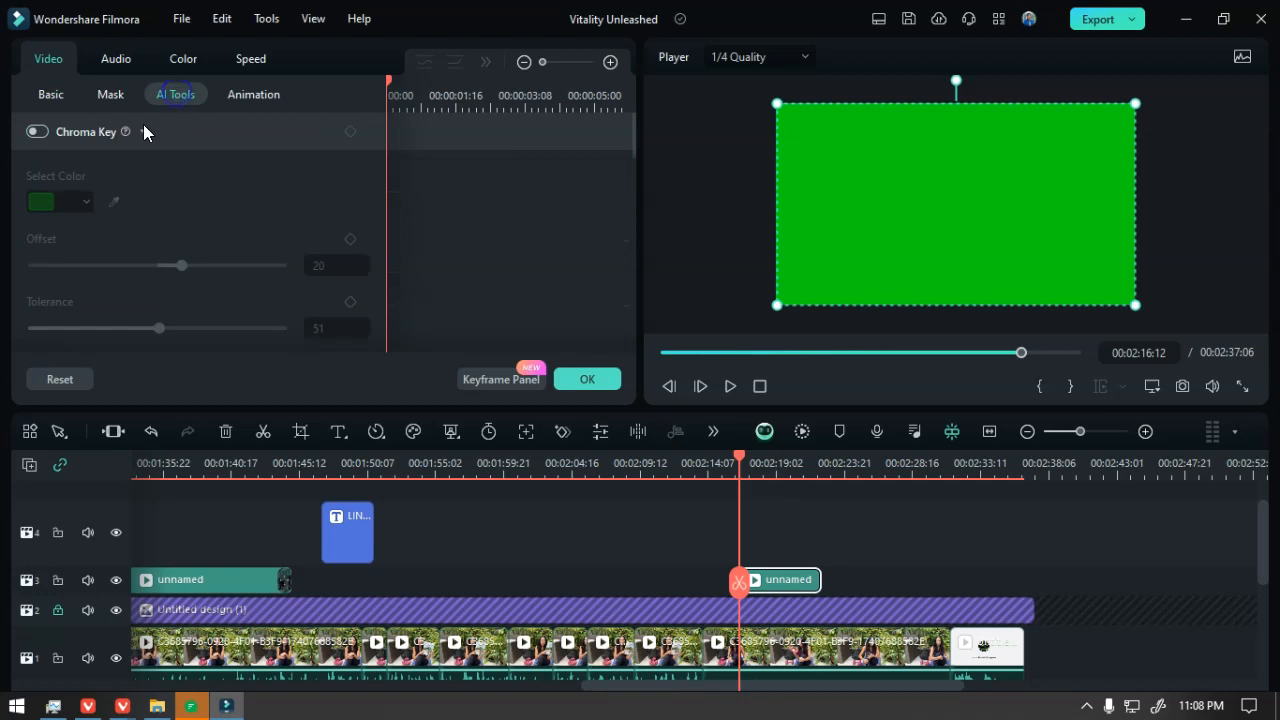
click(37, 131)
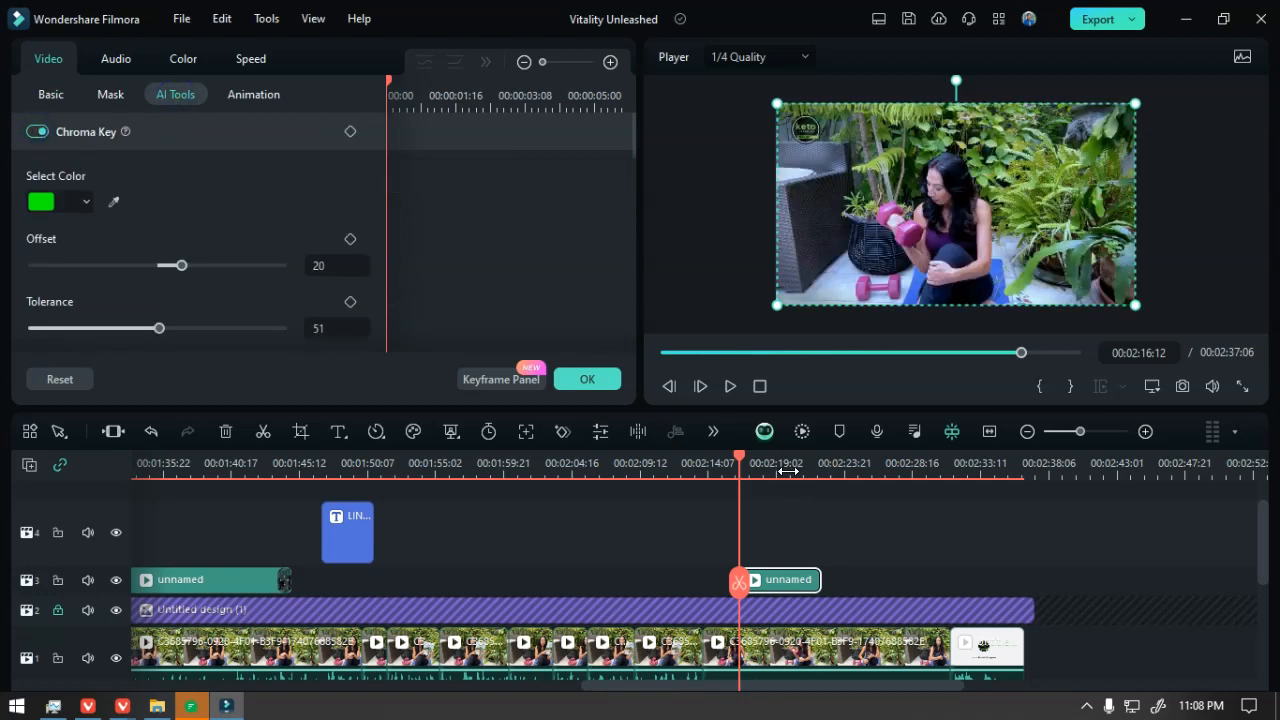
key(space)
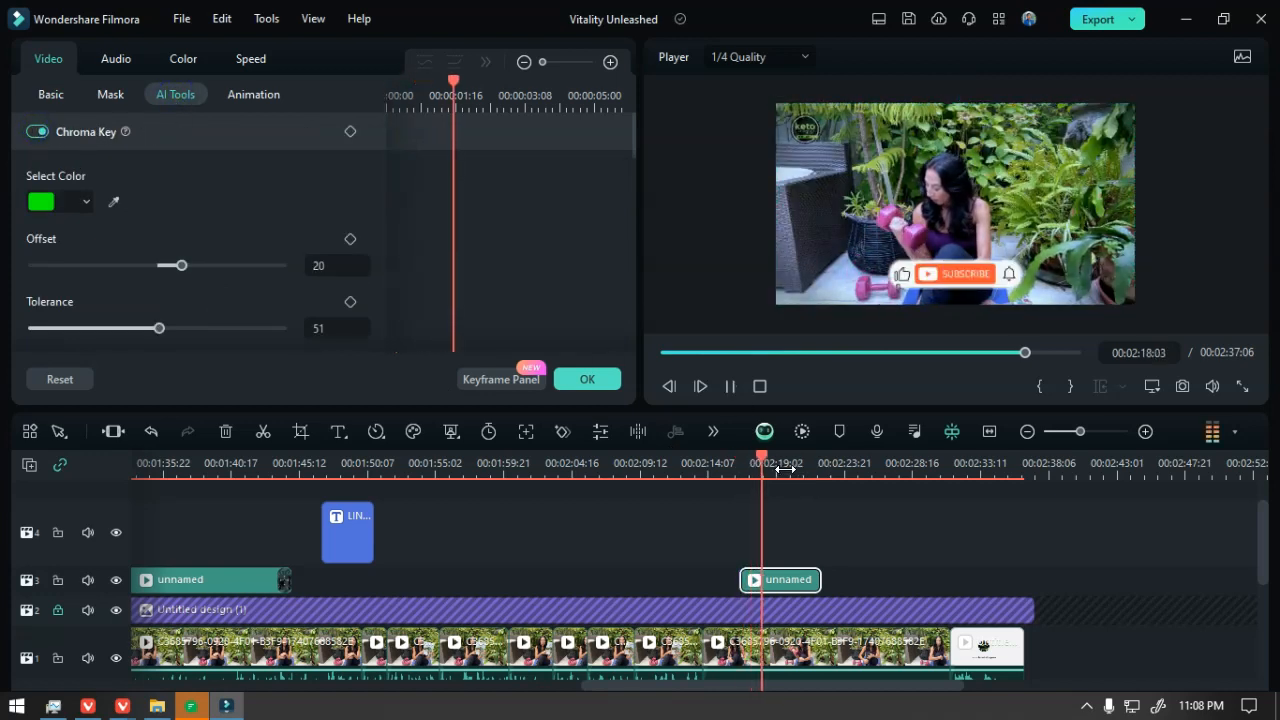
key(space)
- Set the Subscribe clip's Chroma Key Offset to 6 and preview the animation
drag(178, 268, 165, 264)
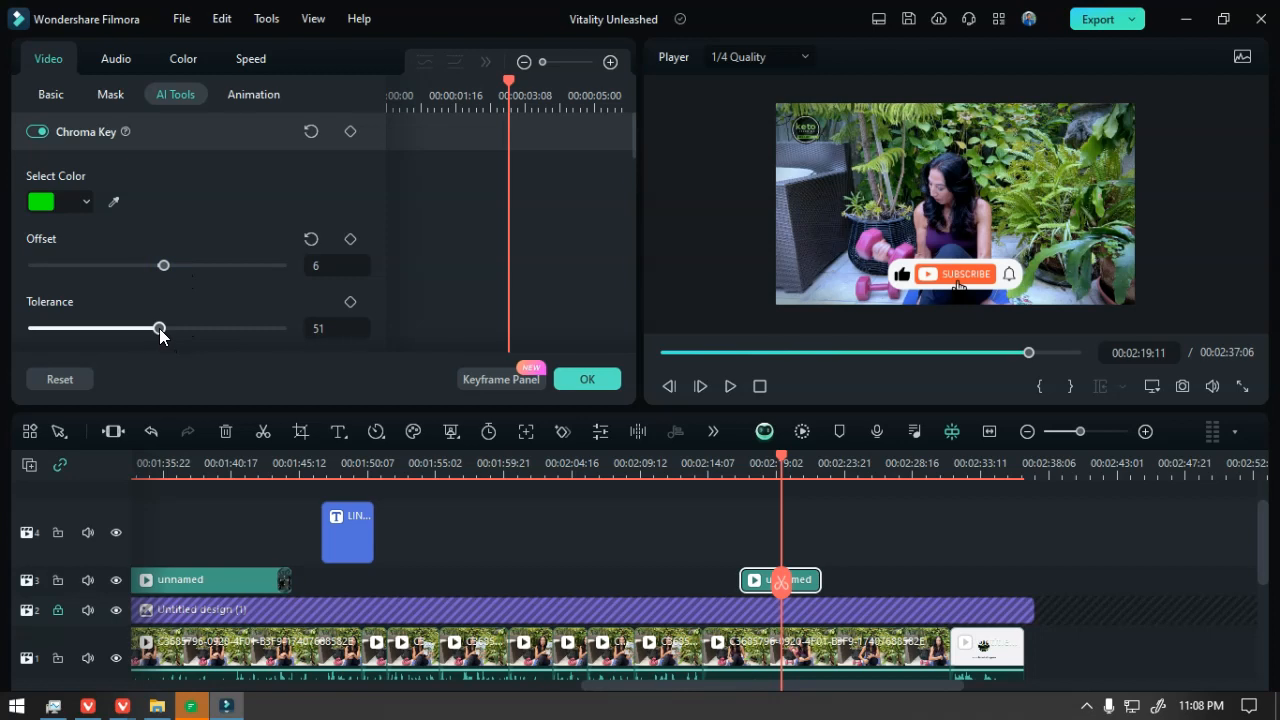
drag(765, 461, 733, 463)
key(space)
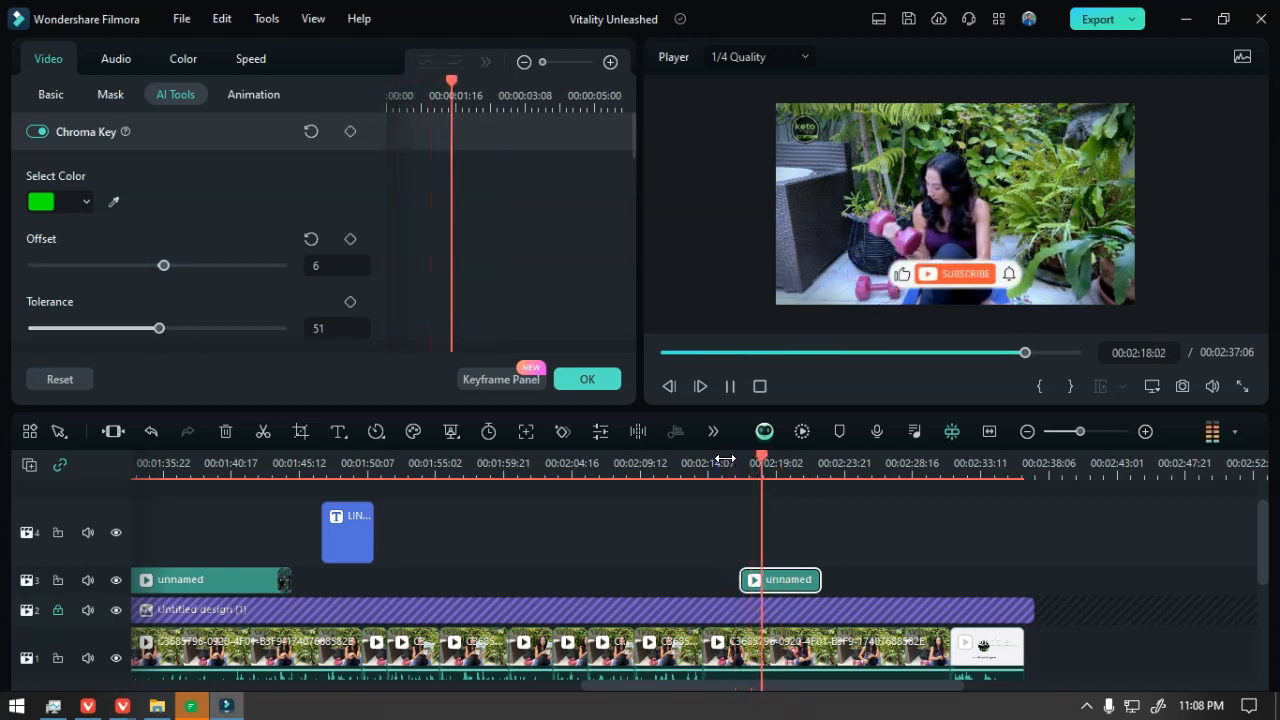
key(space)
- Try Chroma Key Tolerance at 22, raise it to 76, and preview the Subscribe overlay
drag(158, 337, 88, 328)
click(747, 463)
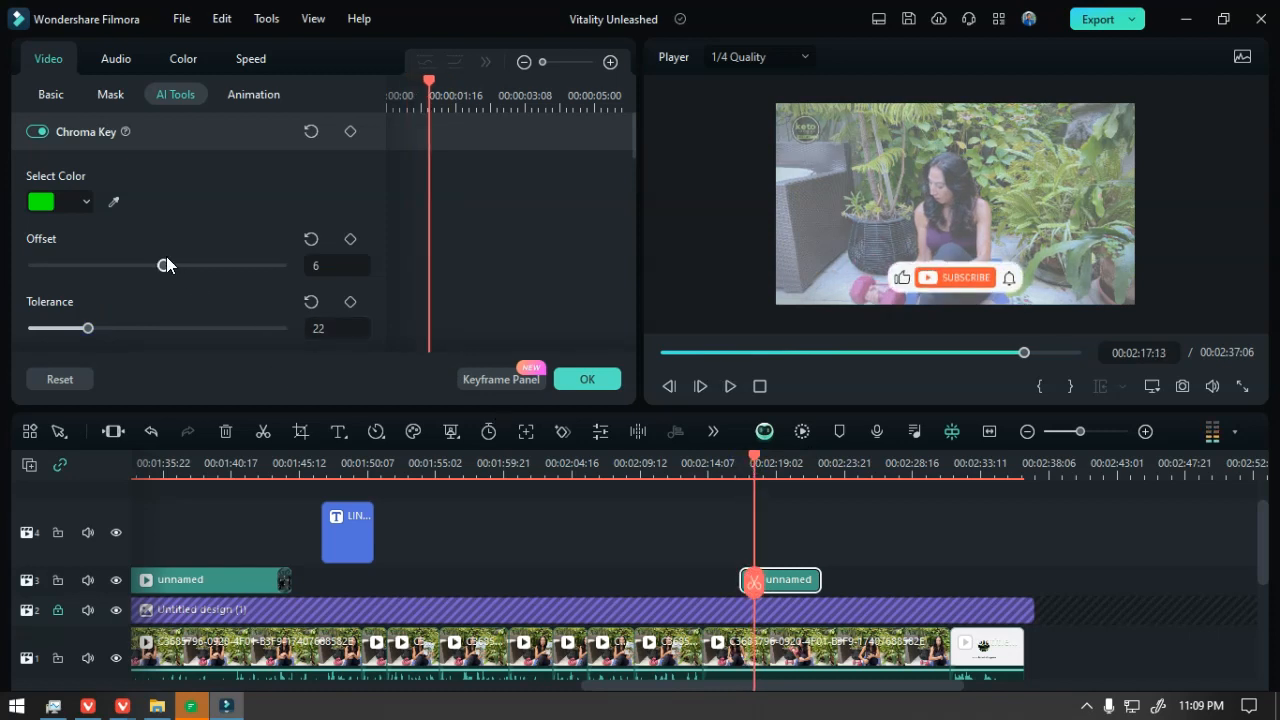
drag(87, 330, 221, 330)
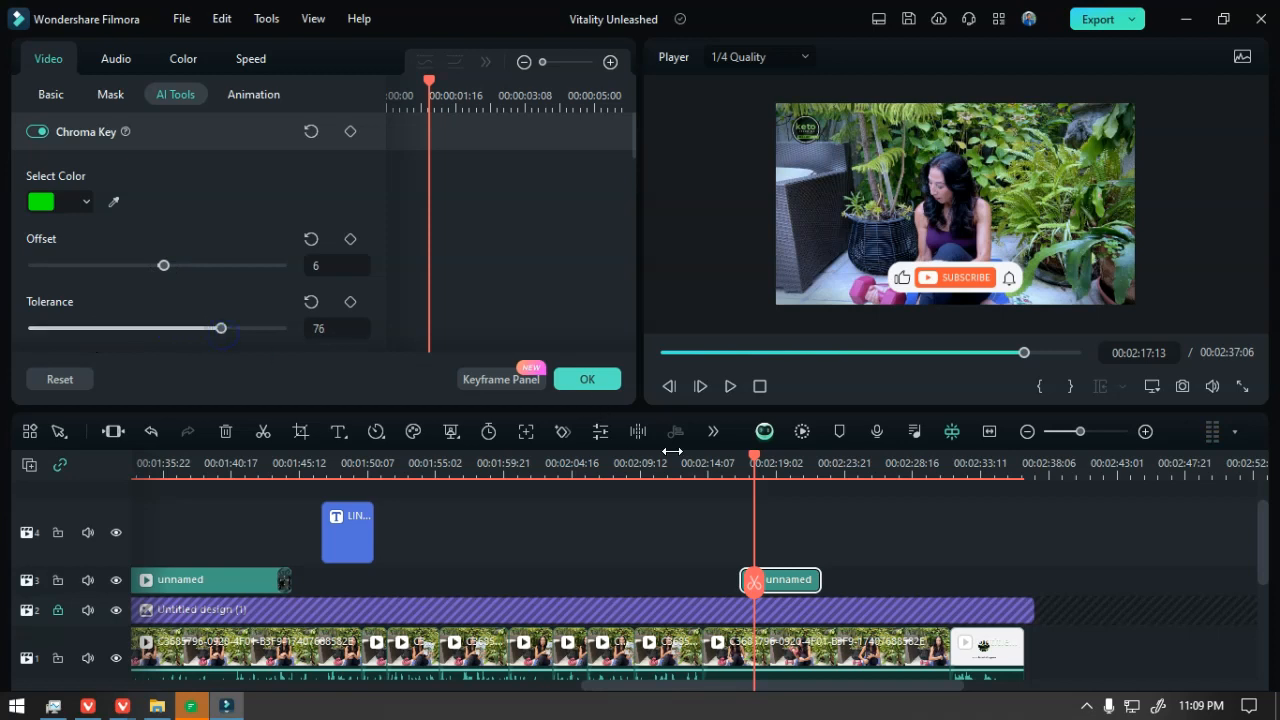
click(740, 463)
key(space)
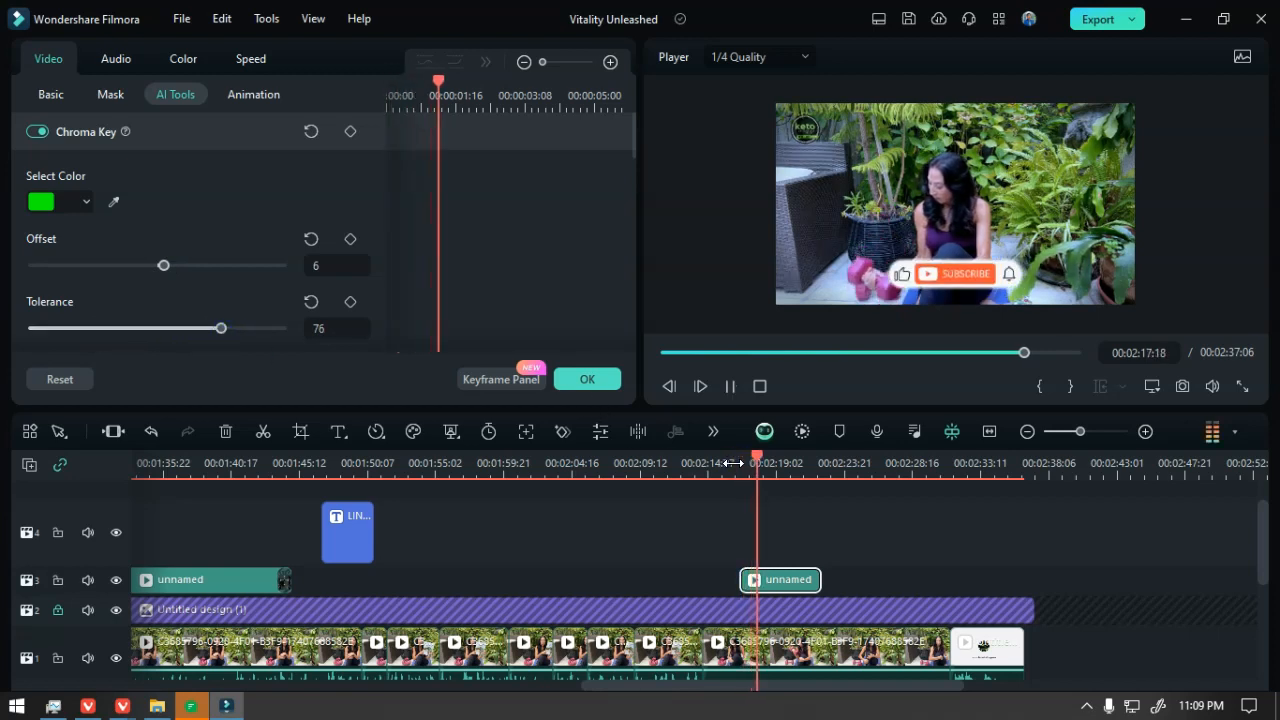
key(space)
- Set the Chroma Key Edge Feather to 0.00 and preview the Subscribe overlay's edges
scroll(183, 259, down, 2)
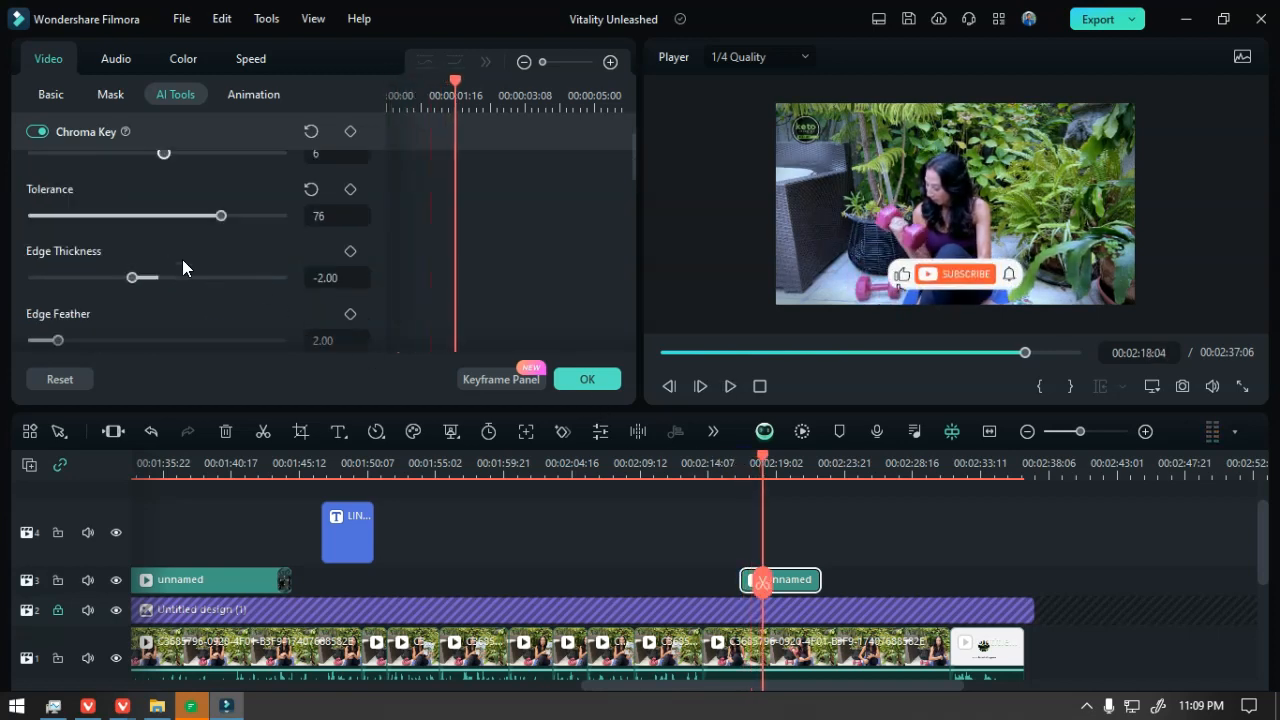
mouse_move(58, 342)
mouse_down()
mouse_move(80, 344)
mouse_move(37, 343)
mouse_up()
click(727, 473)
key(space)
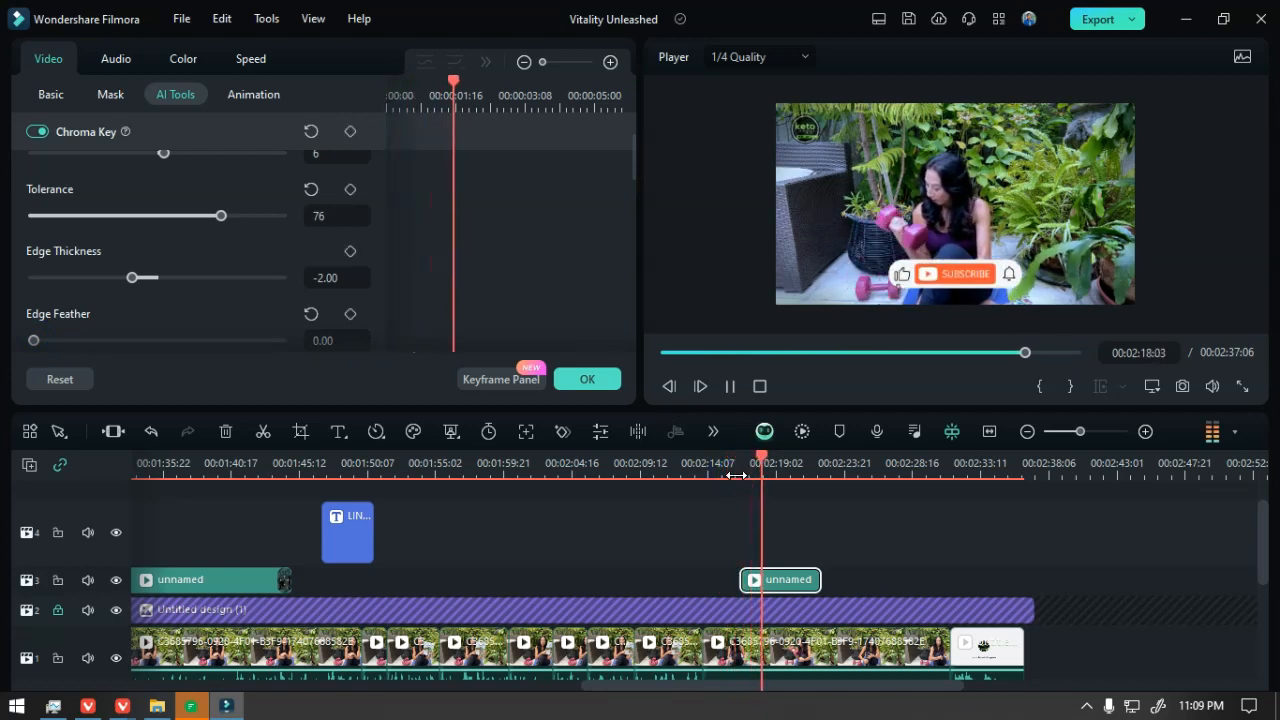
key(space)
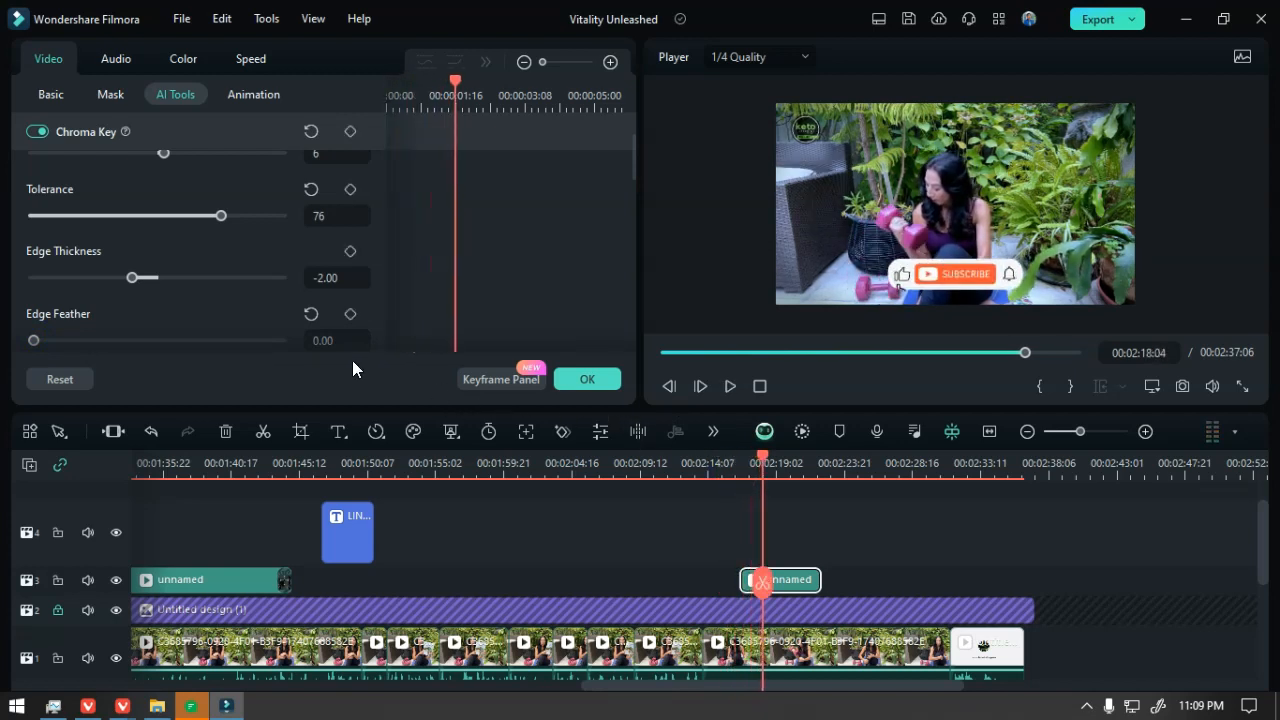
- Set the Chroma Key Edge Thickness to 0.00 and play the Subscribe animation through
drag(132, 279, 156, 285)
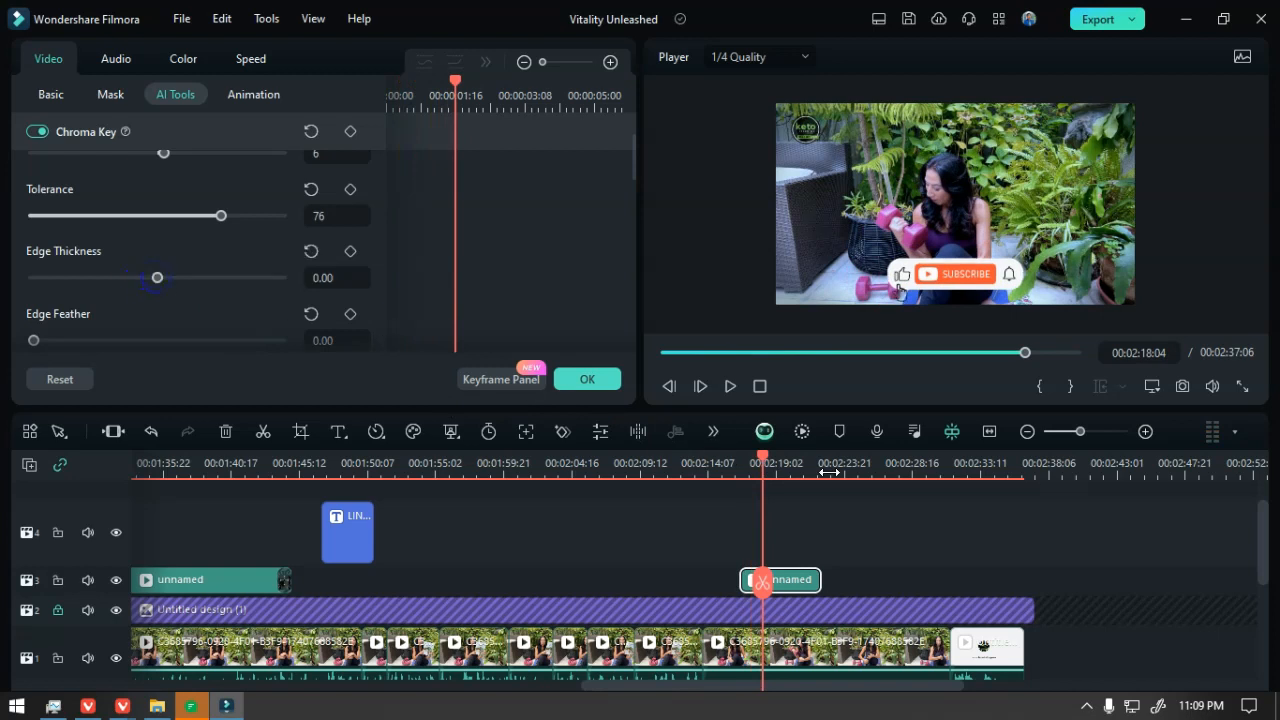
click(732, 468)
key(space)
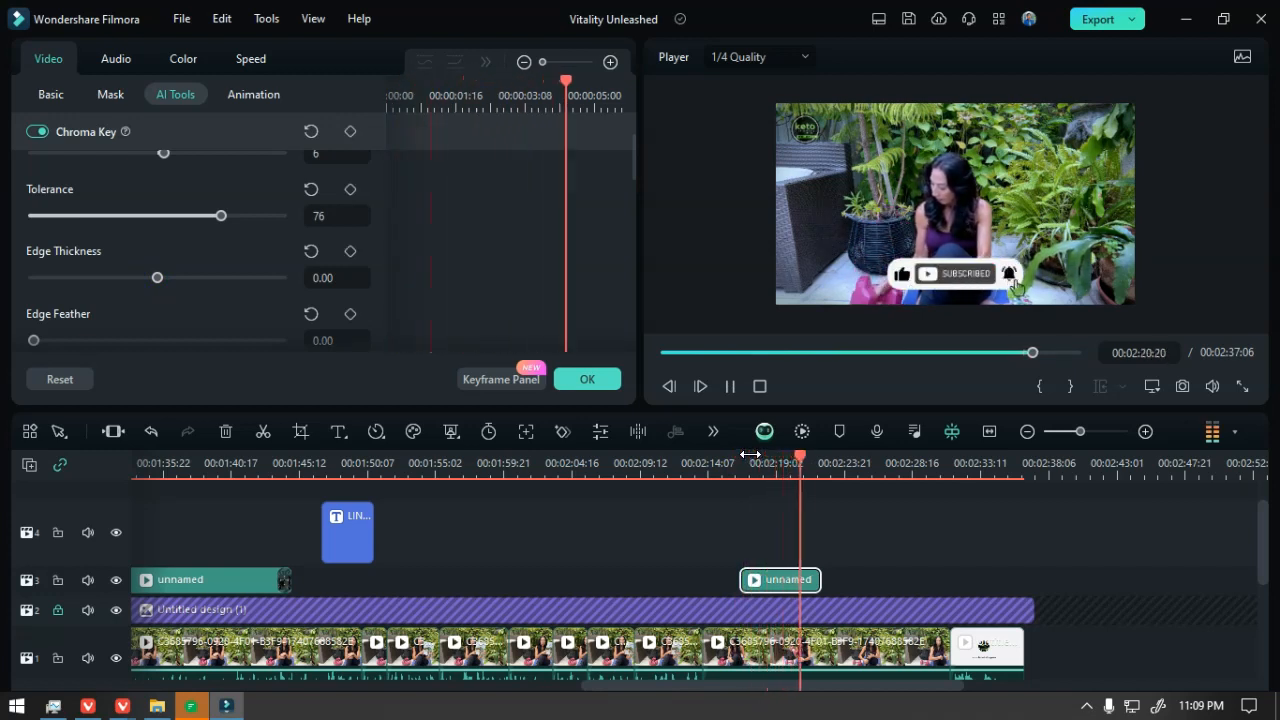
key(space)
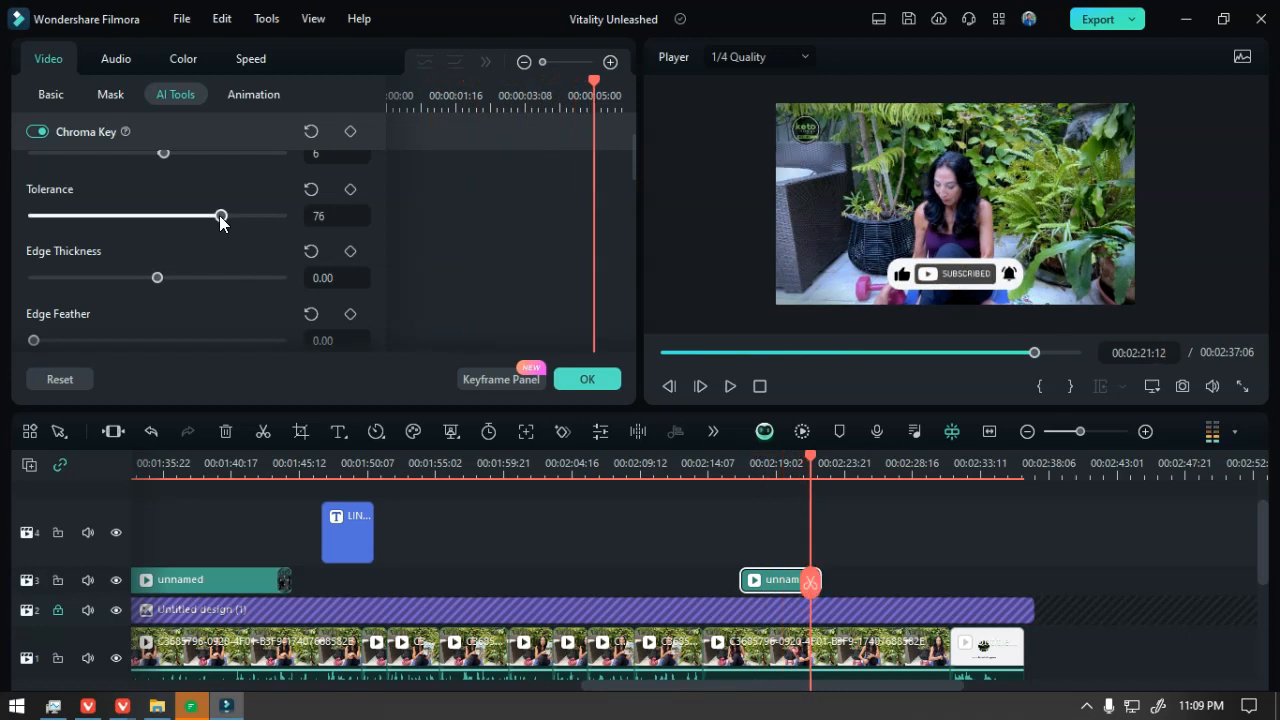
- Set the Chroma Key Tolerance to 100 and preview the Subscribe overlay again
drag(219, 216, 284, 218)
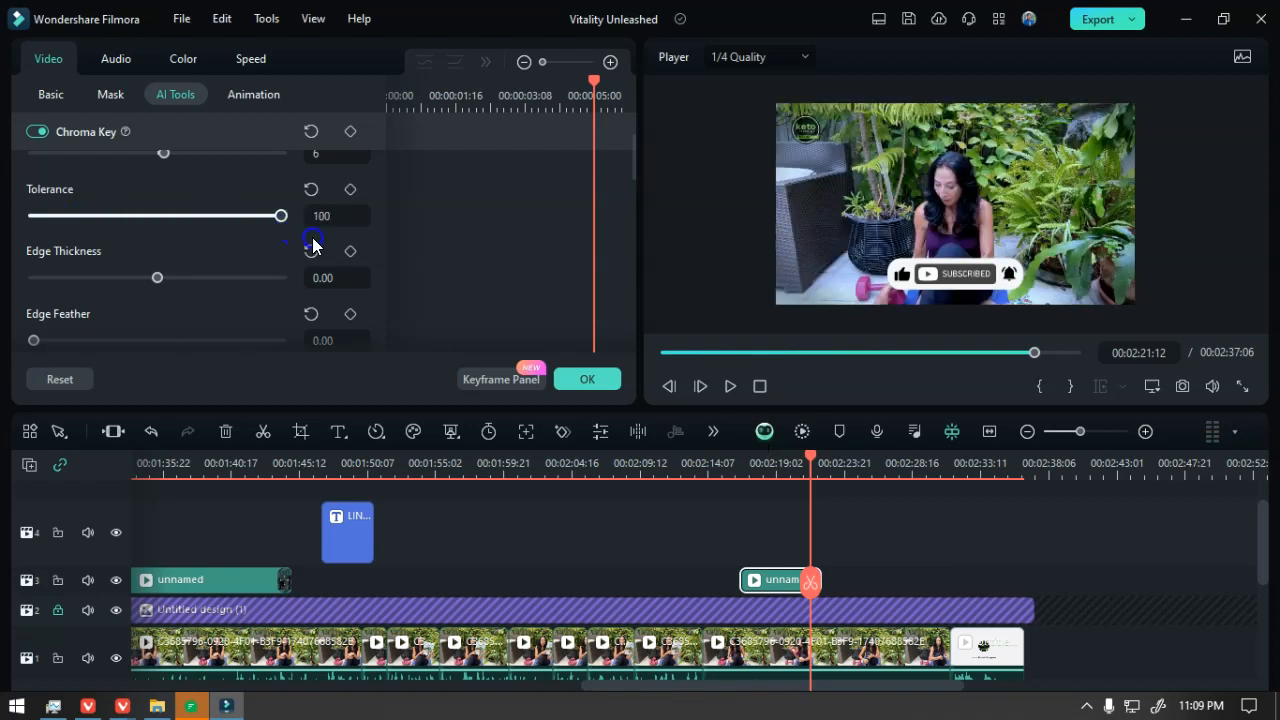
click(736, 468)
key(space)
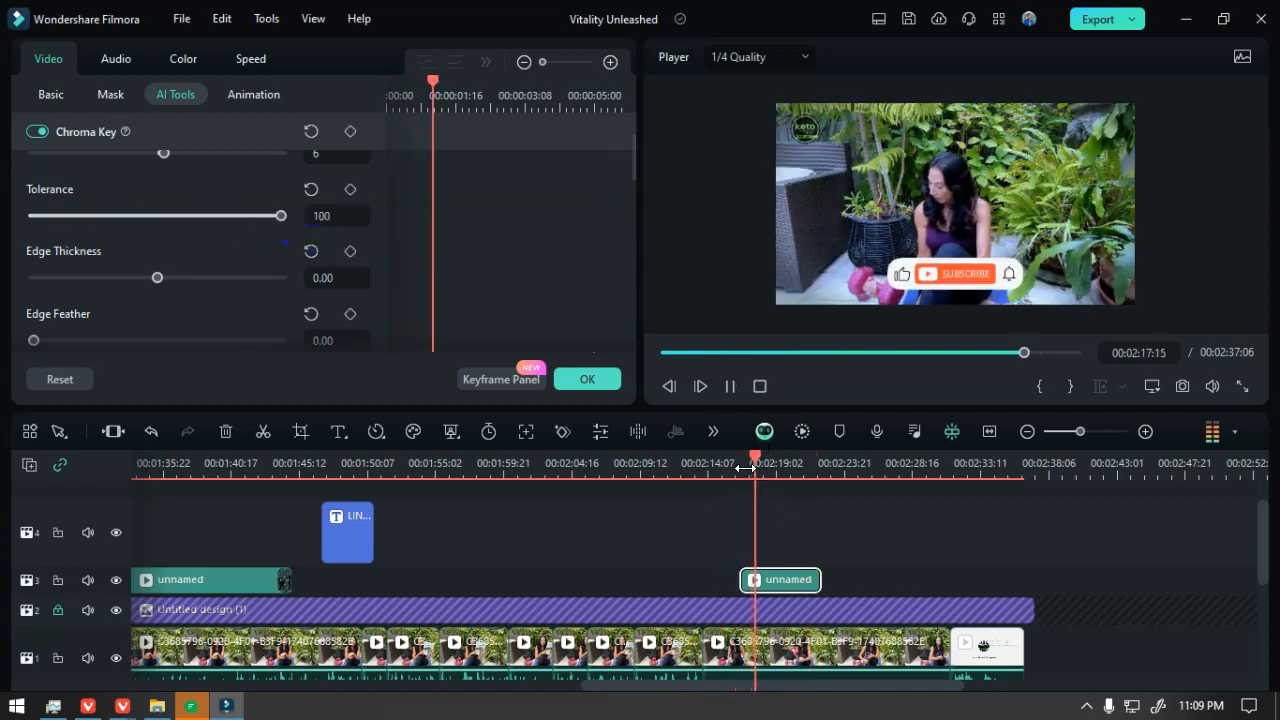
key(space)
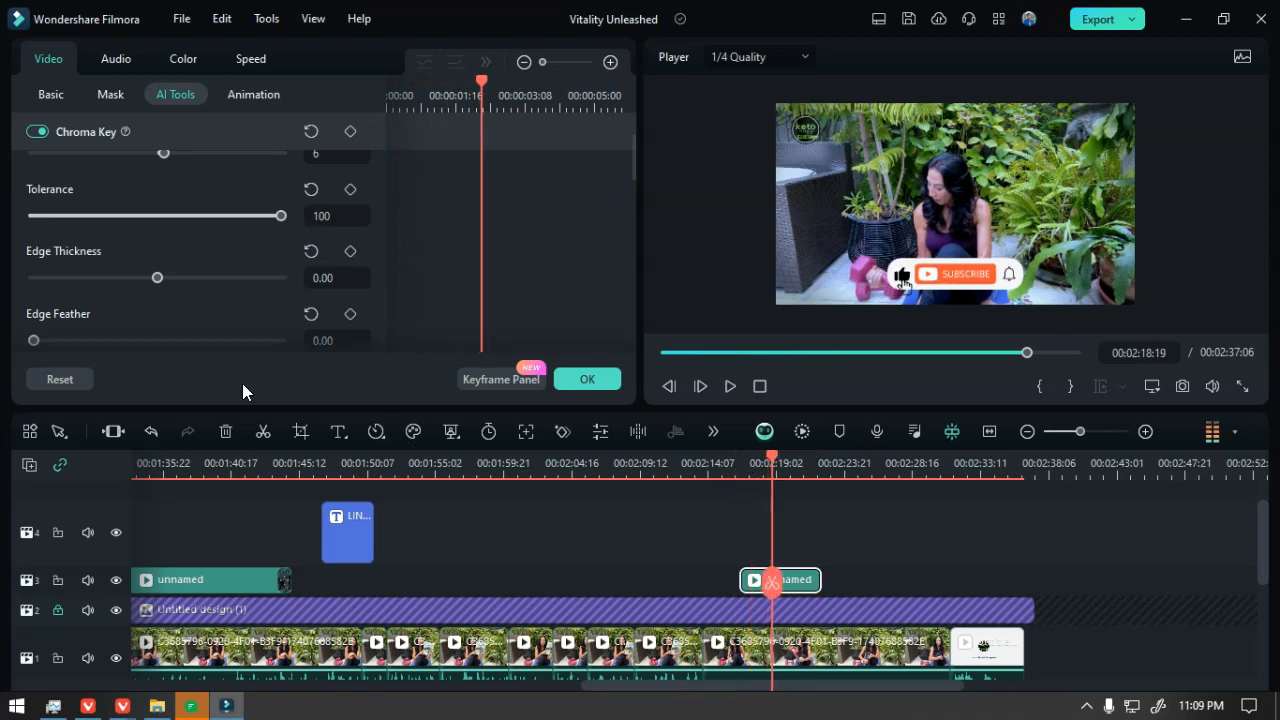
- Set the Subscribe clip's Chroma Key Edge Thickness to 3.00 and Edge Feather to 2.00
drag(157, 280, 190, 290)
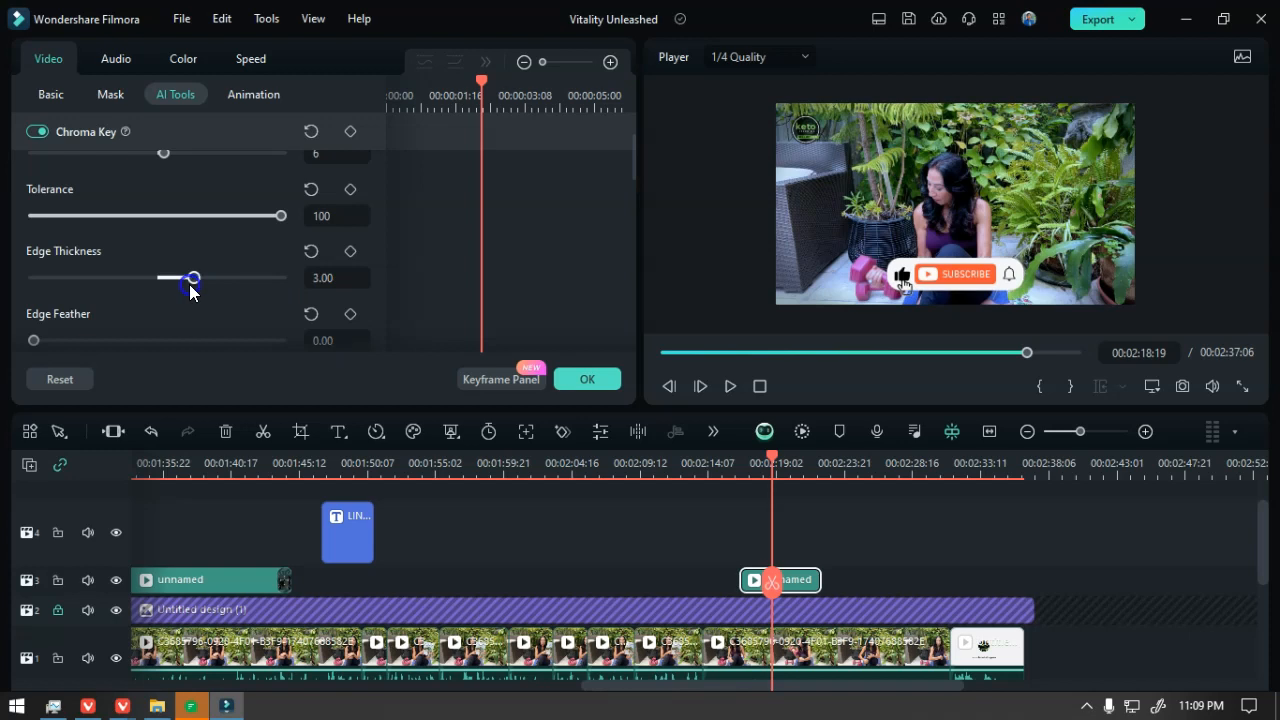
mouse_move(35, 343)
mouse_down()
mouse_move(160, 341)
mouse_move(59, 344)
mouse_up()
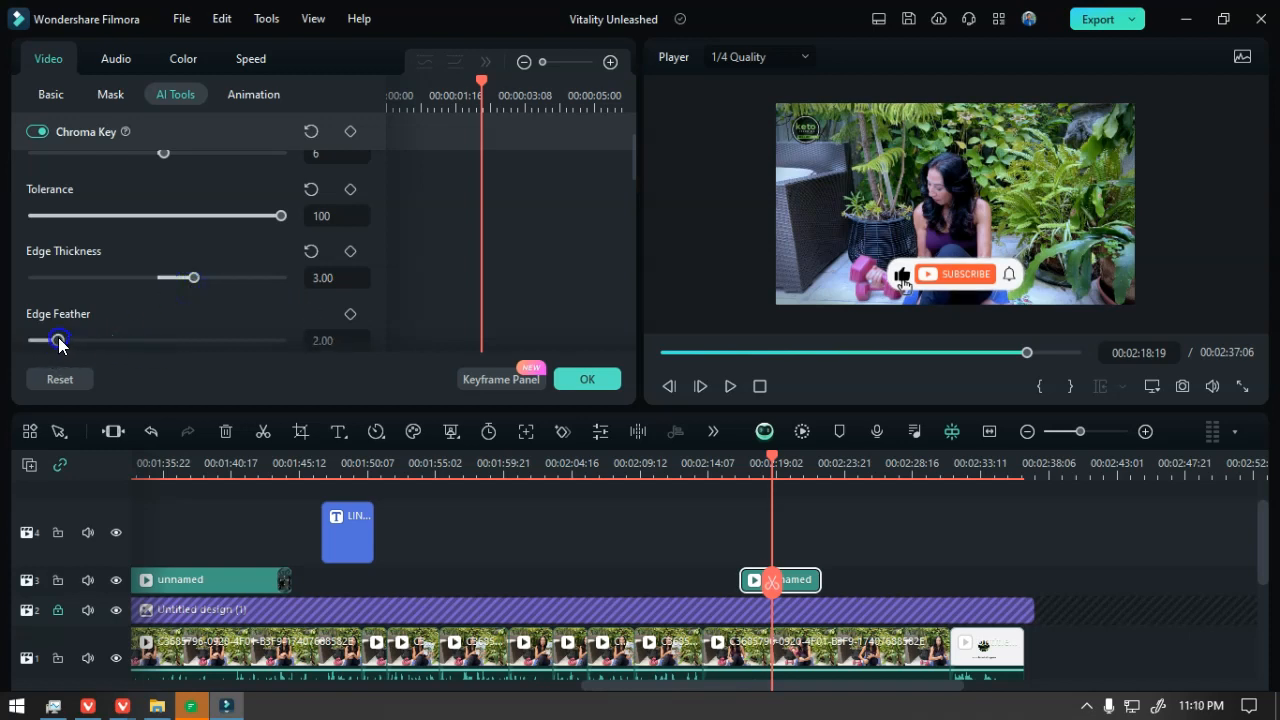
- Try out the Alpha Channel view and the AI Portrait effect on the Subscribe clip
scroll(132, 313, down, 2)
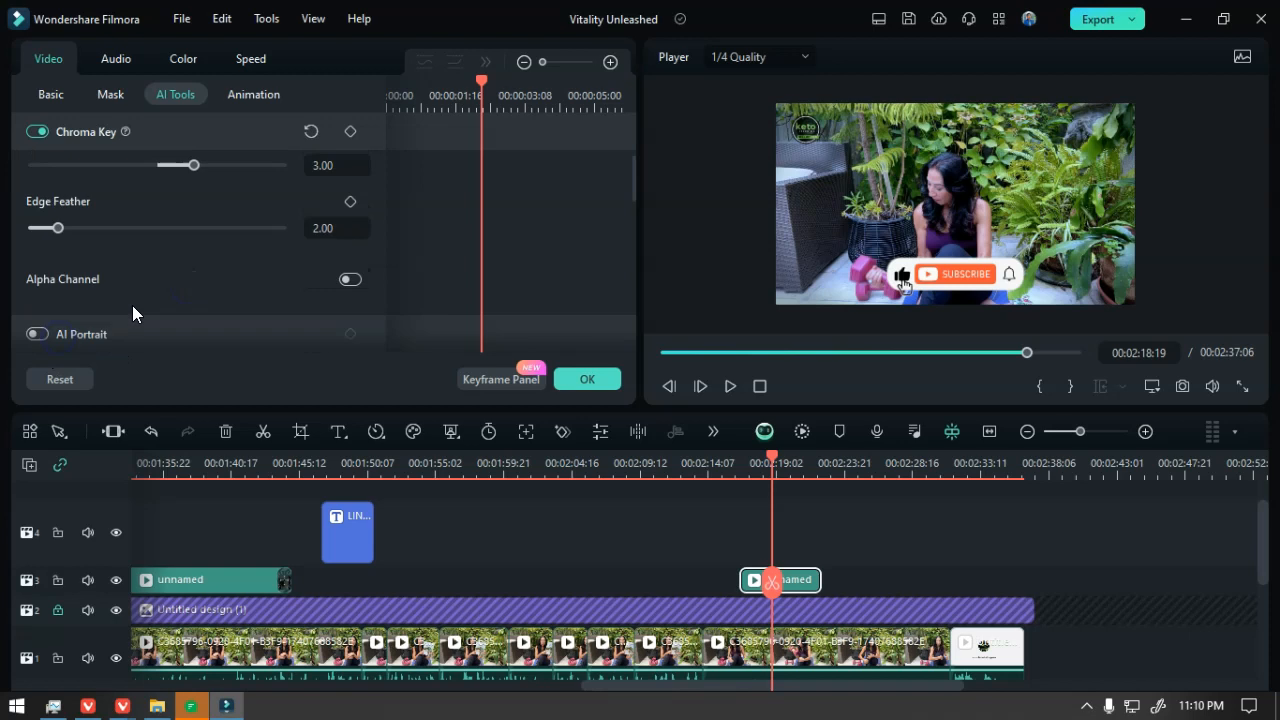
click(349, 280)
click(349, 280)
click(37, 334)
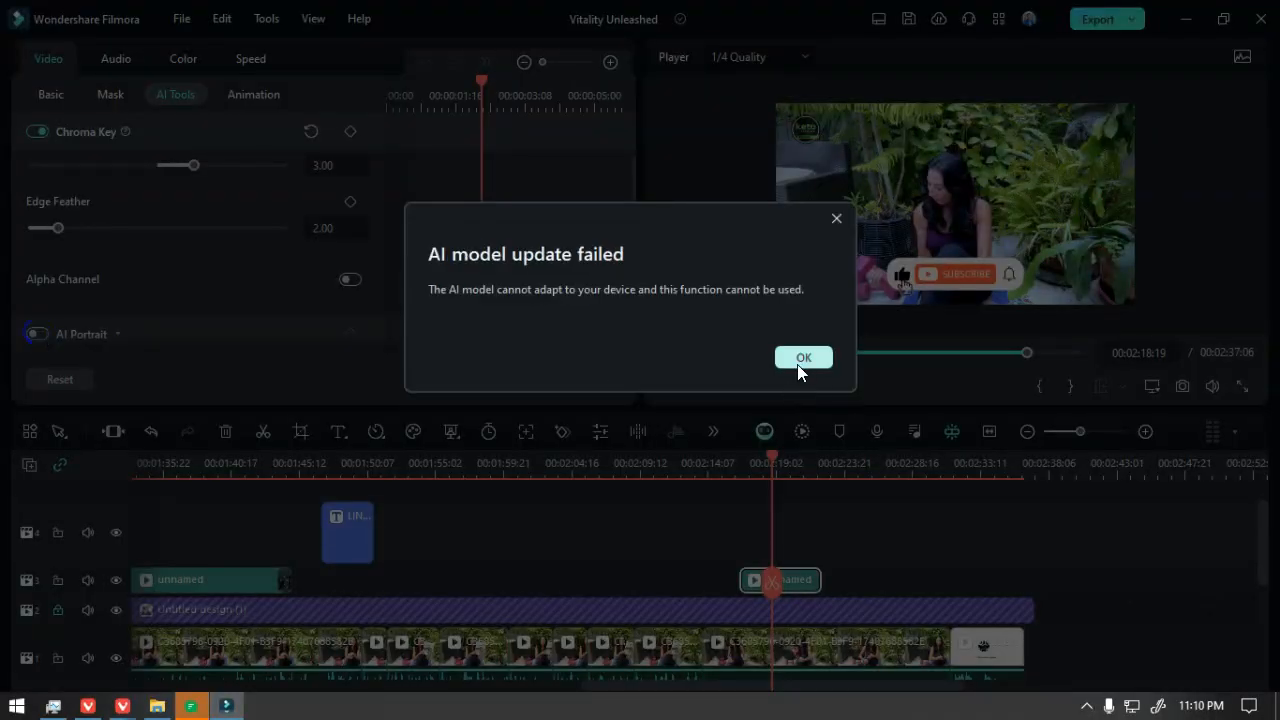
click(793, 388)
scroll(216, 268, up, 2)
scroll(216, 268, up, 2)
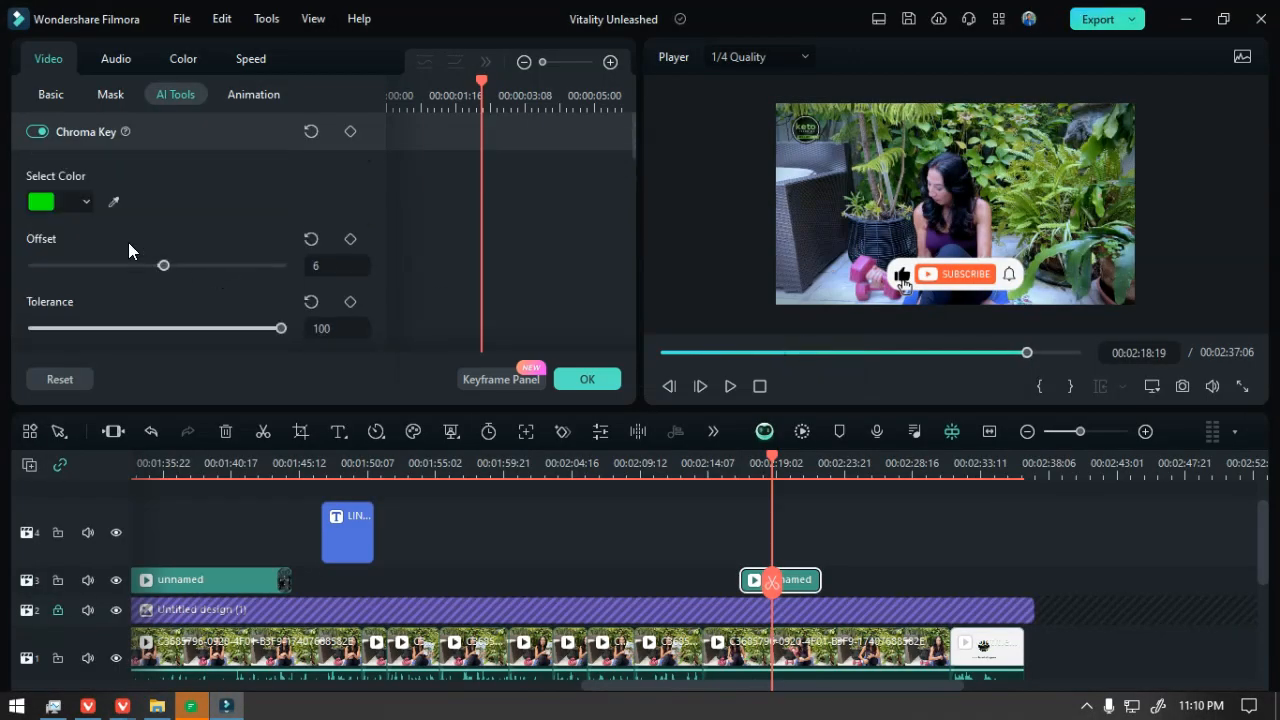
click(88, 204)
click(111, 202)
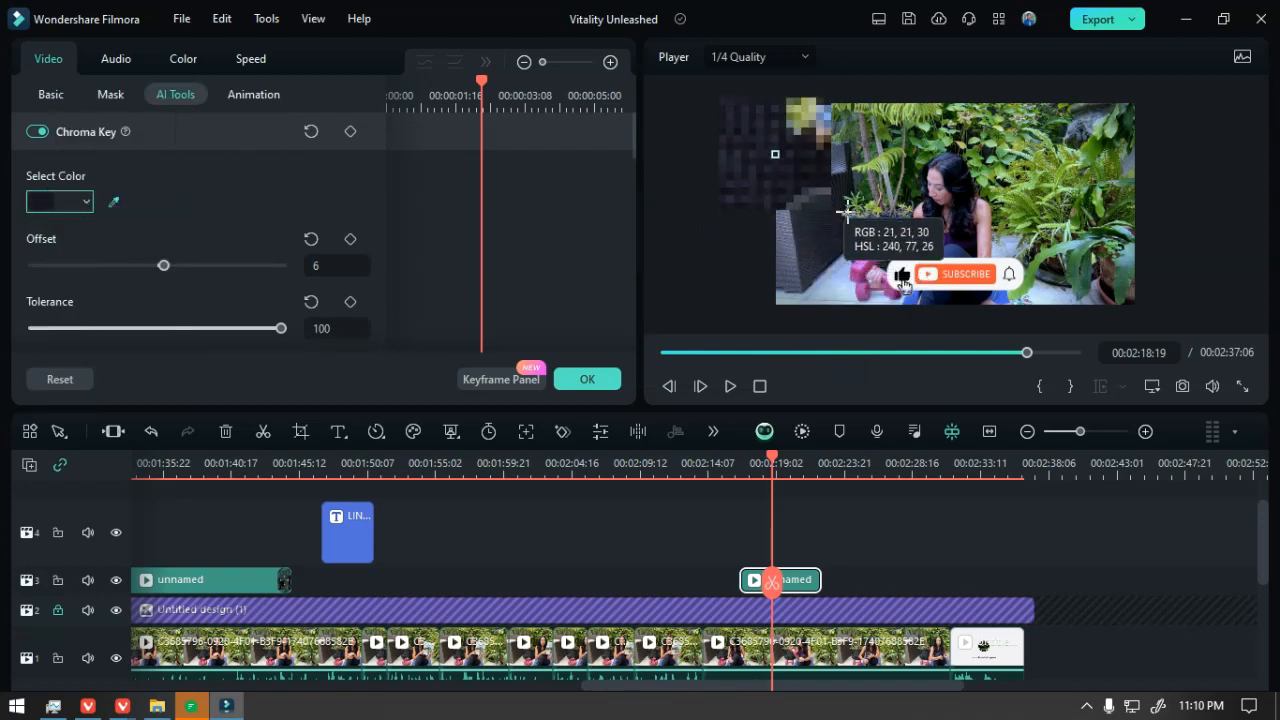
key(Escape)
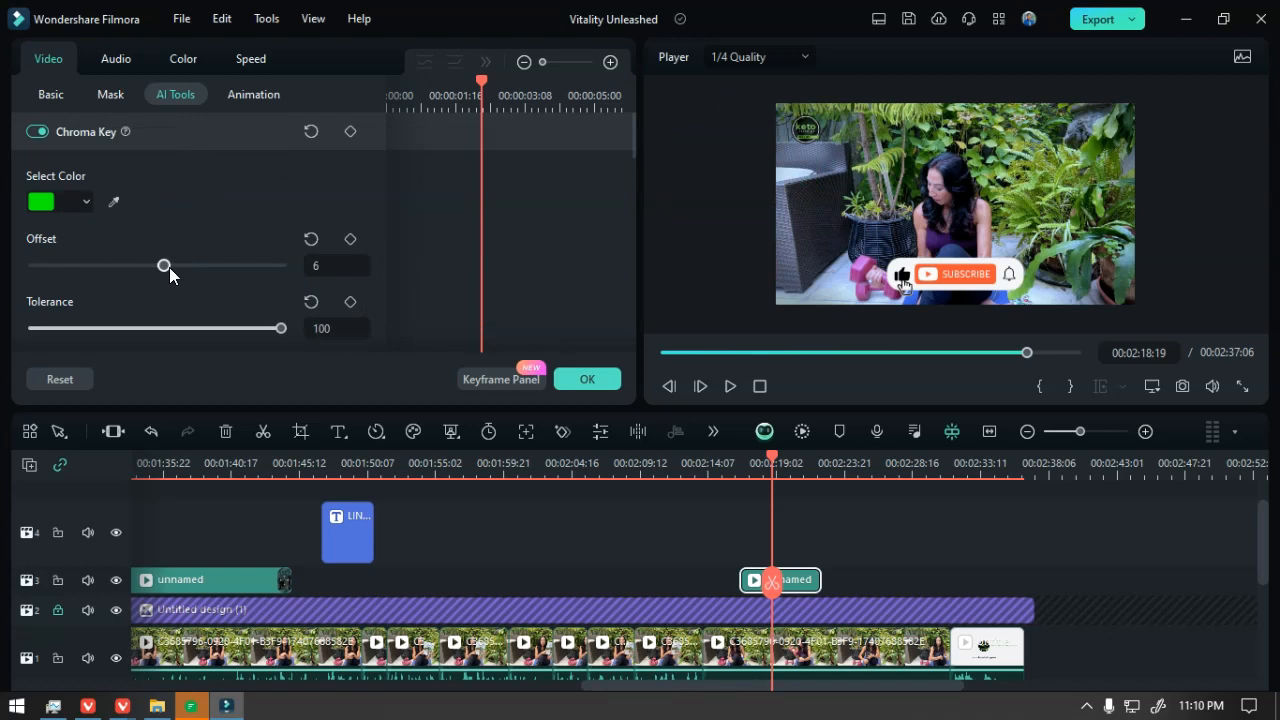
- Set the Subscribe clip's Chroma Key Offset to -1 and Tolerance to 81, previewing the overlay
drag(165, 266, 131, 277)
drag(282, 329, 245, 322)
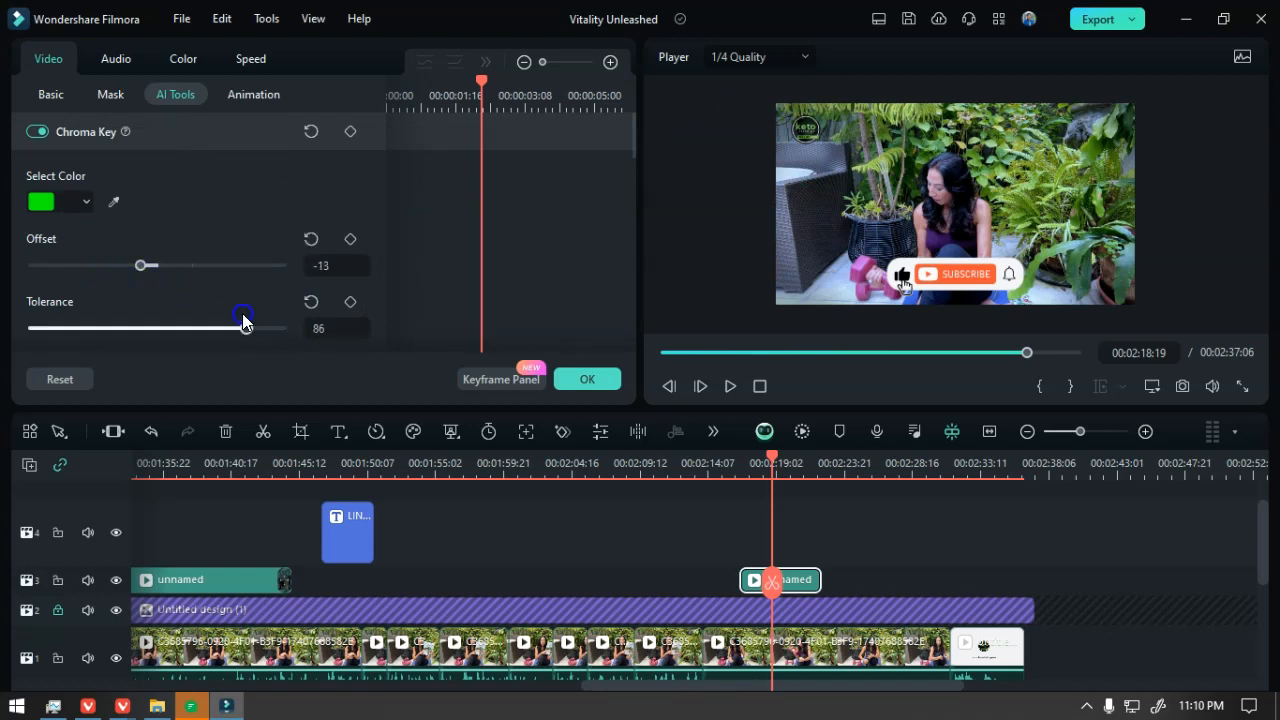
click(741, 461)
click(732, 392)
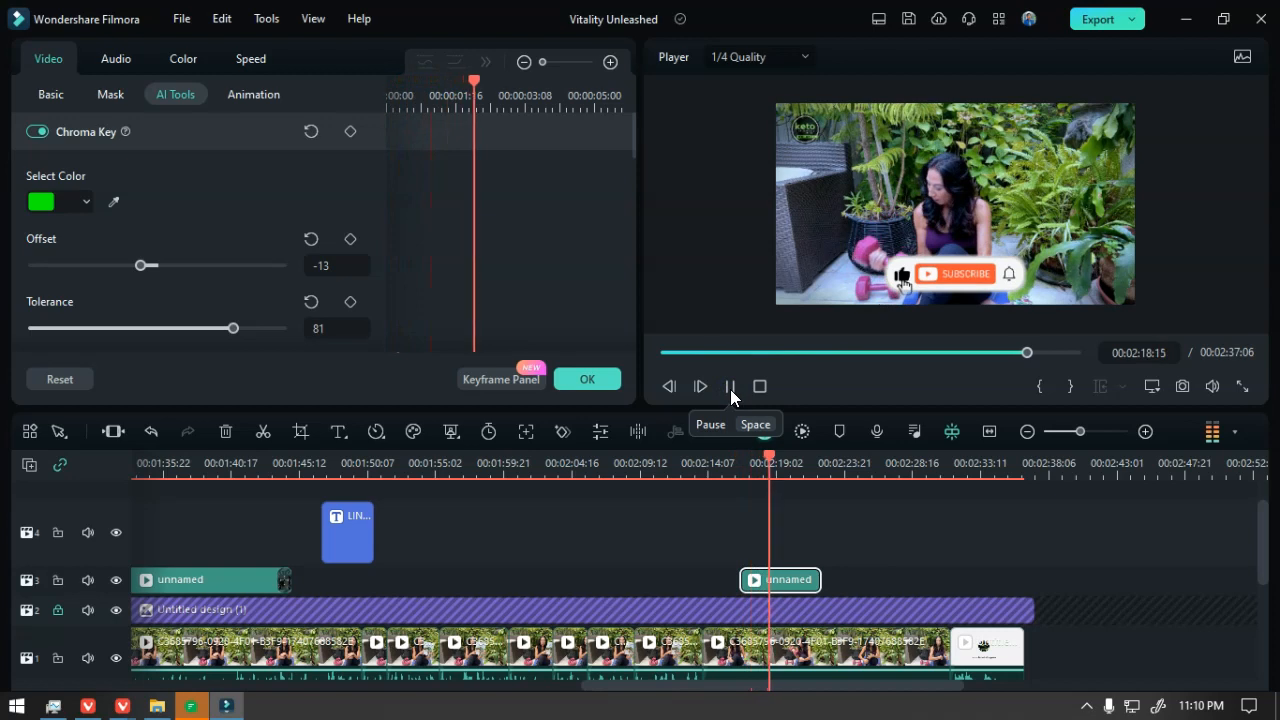
click(730, 389)
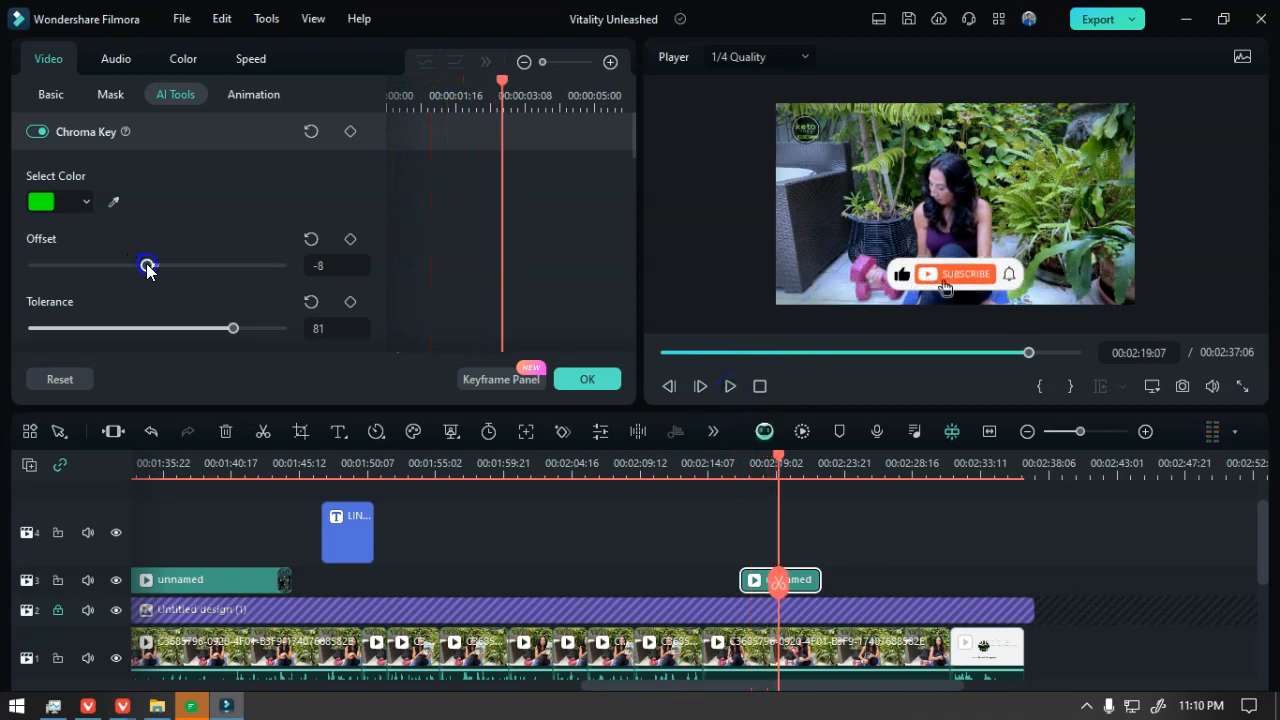
click(728, 386)
- Set the Subscribe clip's Chroma Key Edge Feather to 0.00 and preview the animation
scroll(363, 335, down, 2)
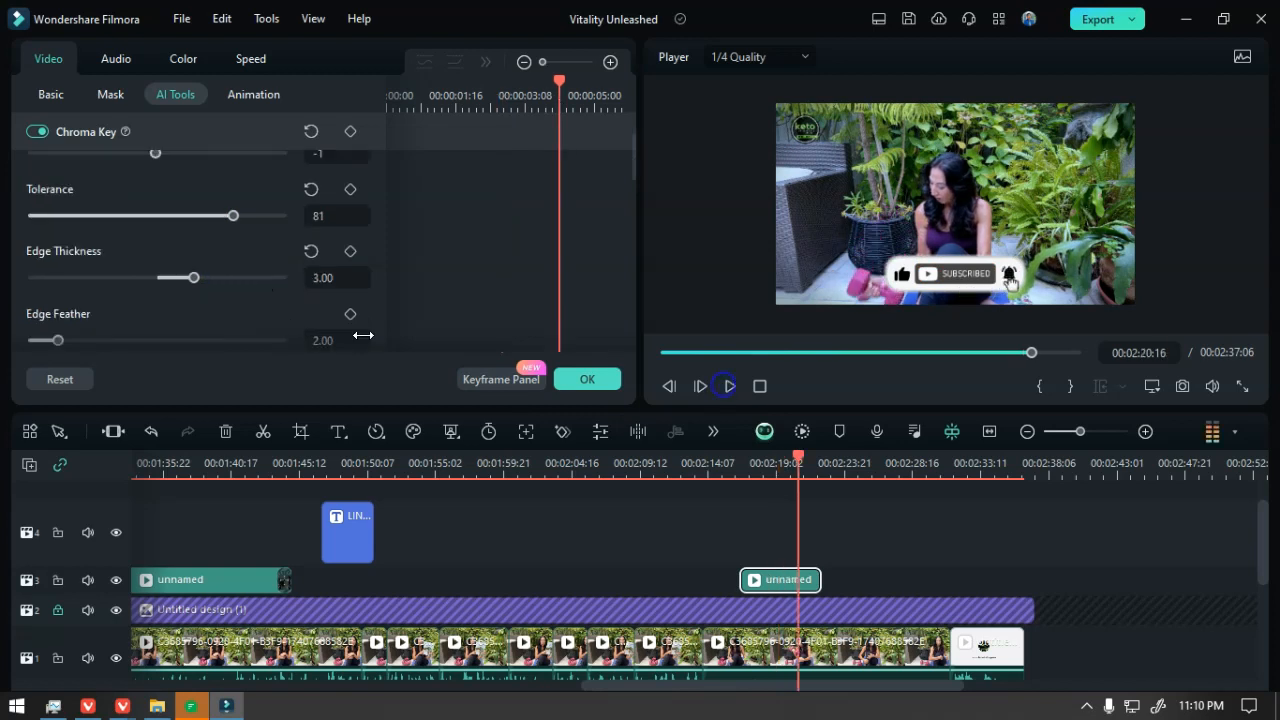
scroll(125, 296, down, 2)
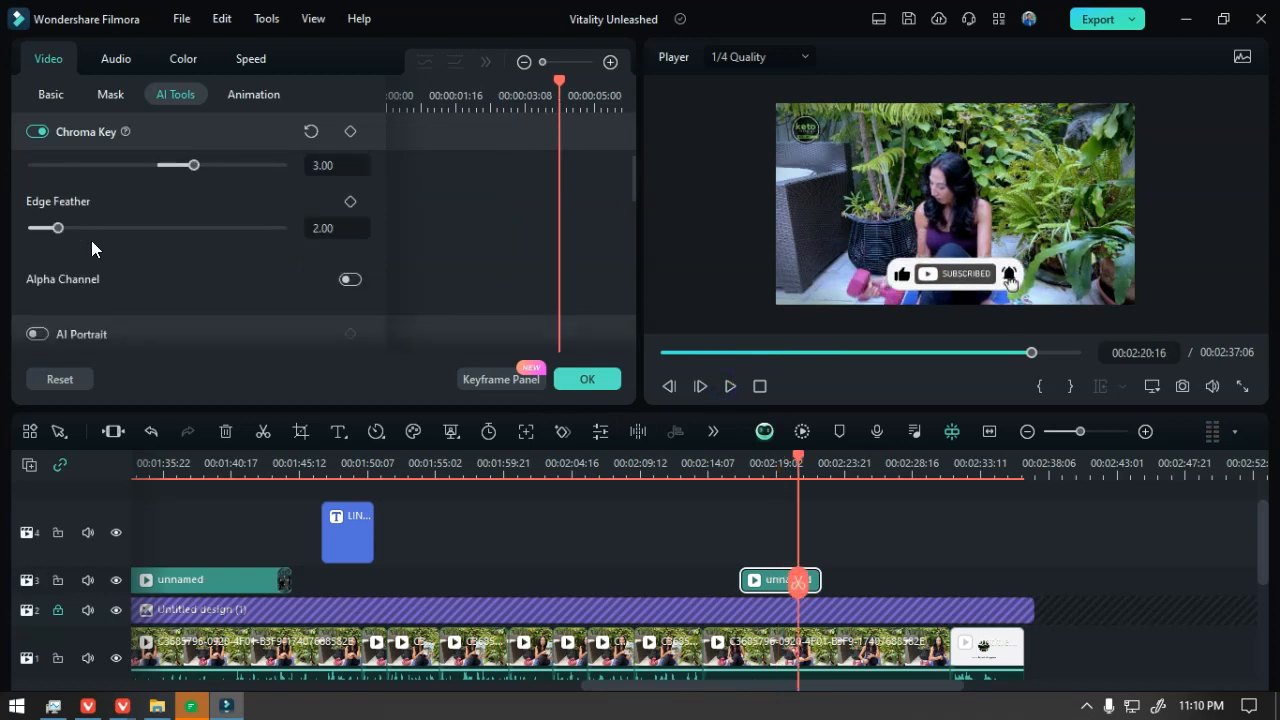
scroll(137, 262, up, 2)
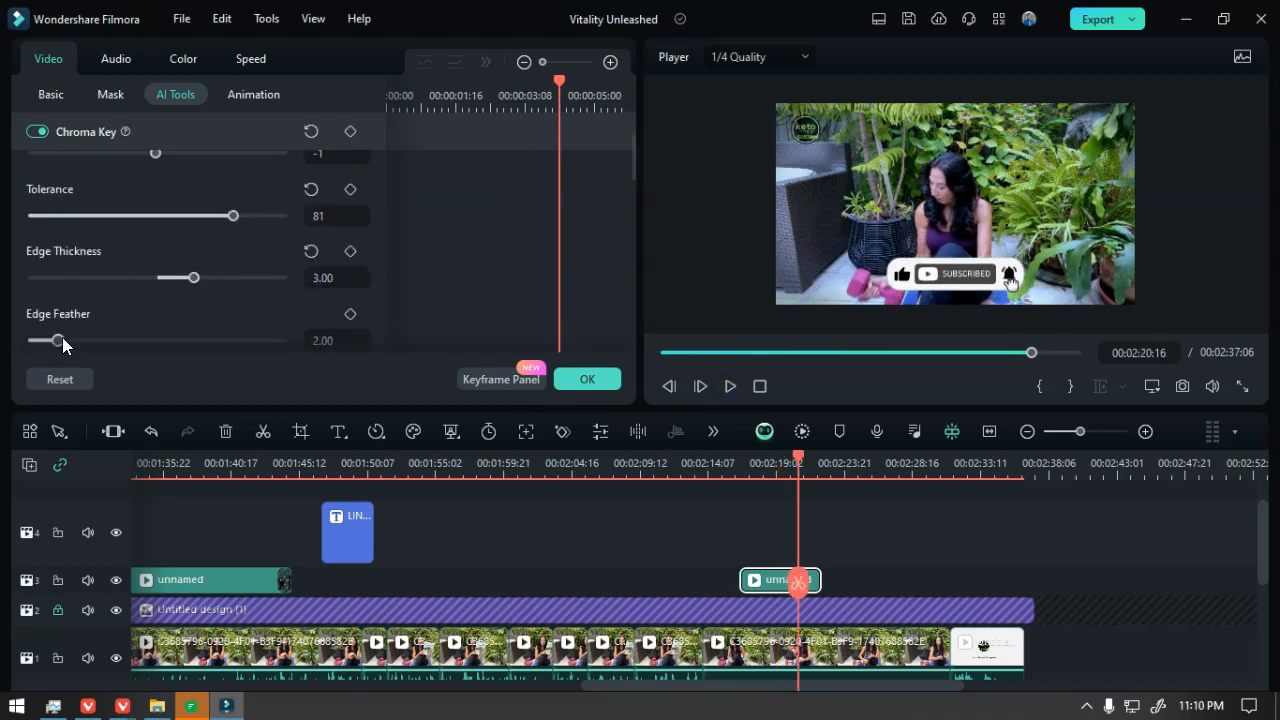
drag(59, 342, 31, 342)
click(767, 467)
key(space)
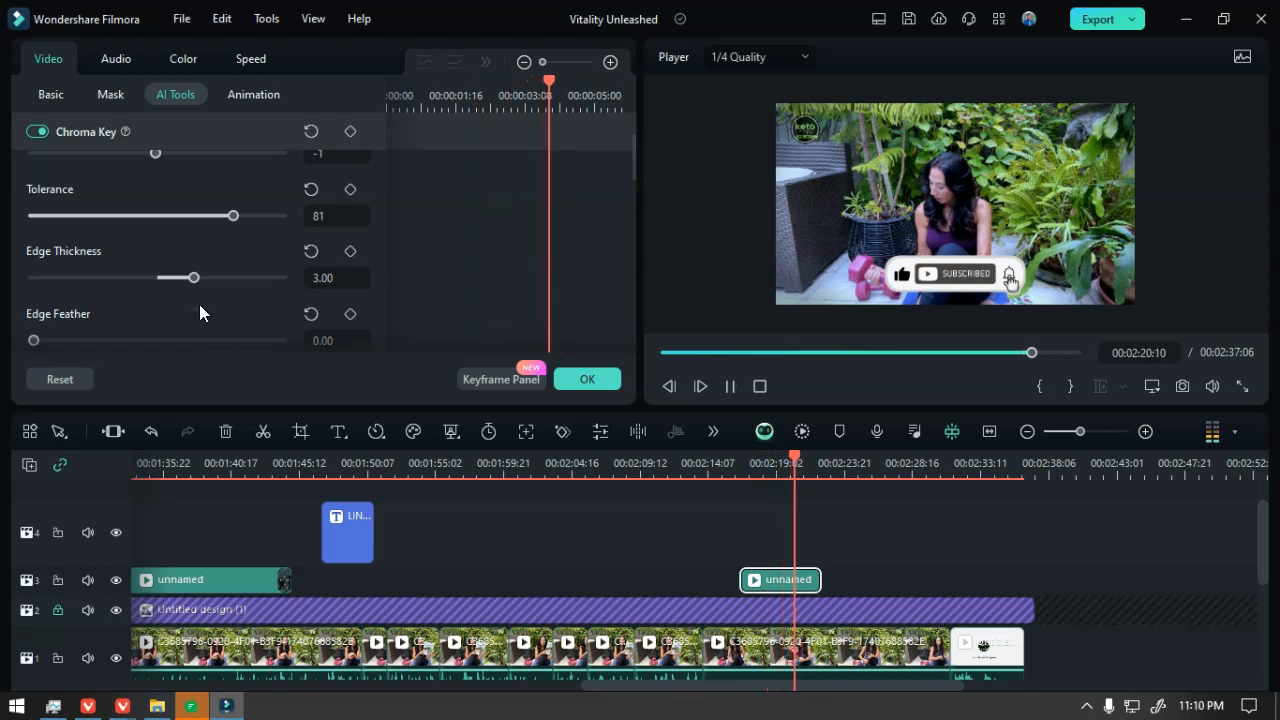
key(space)
- Set the Subscribe clip's Chroma Key Edge Thickness to -1.00 and play the overlay
drag(195, 282, 152, 283)
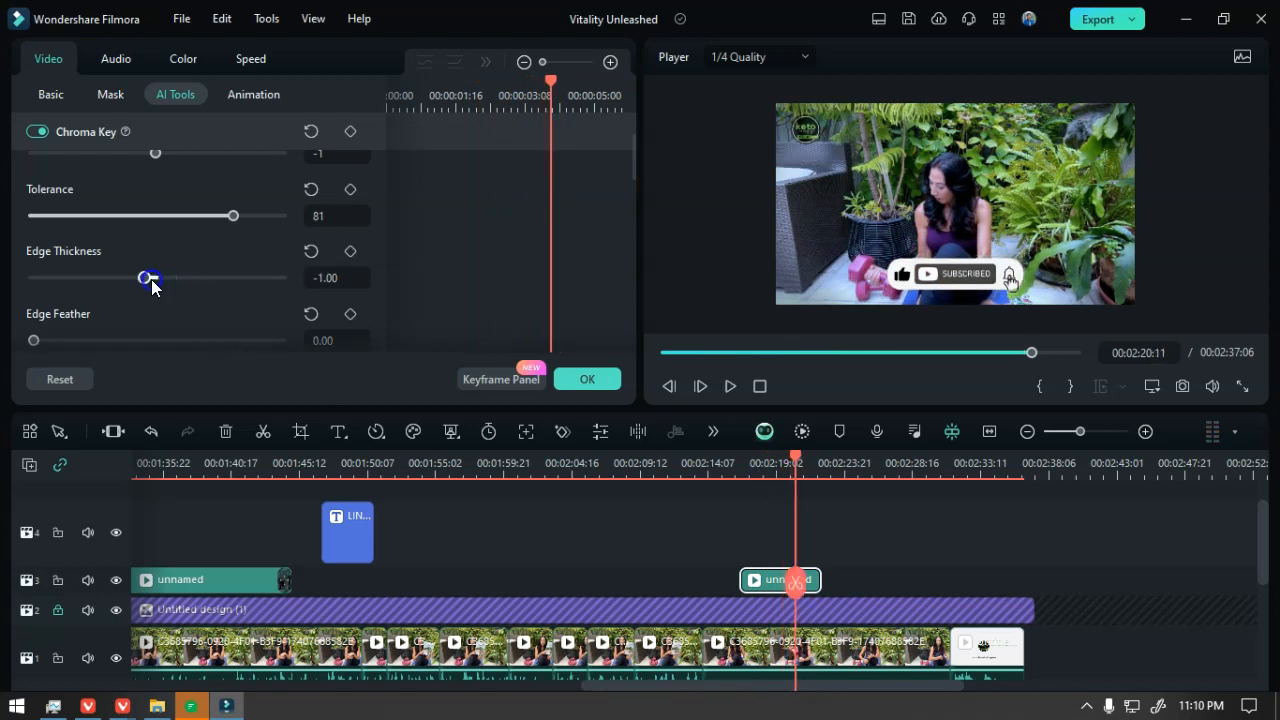
click(728, 394)
click(726, 392)
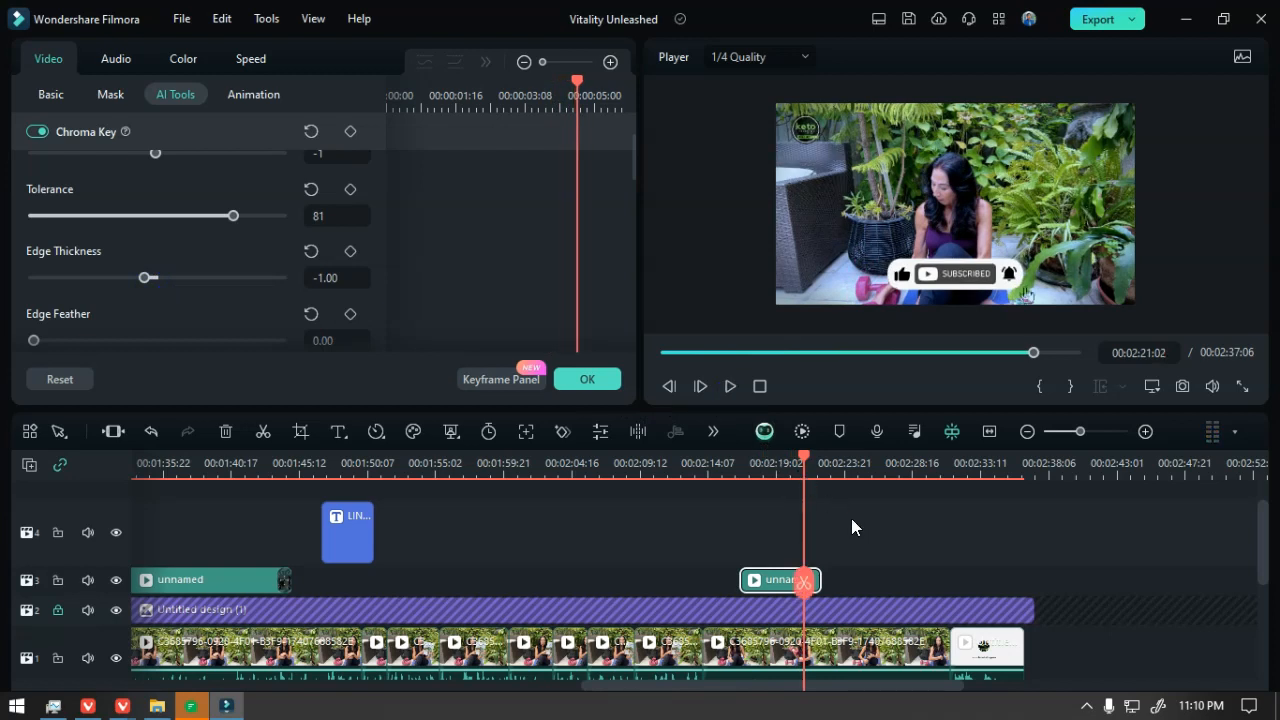
click(947, 291)
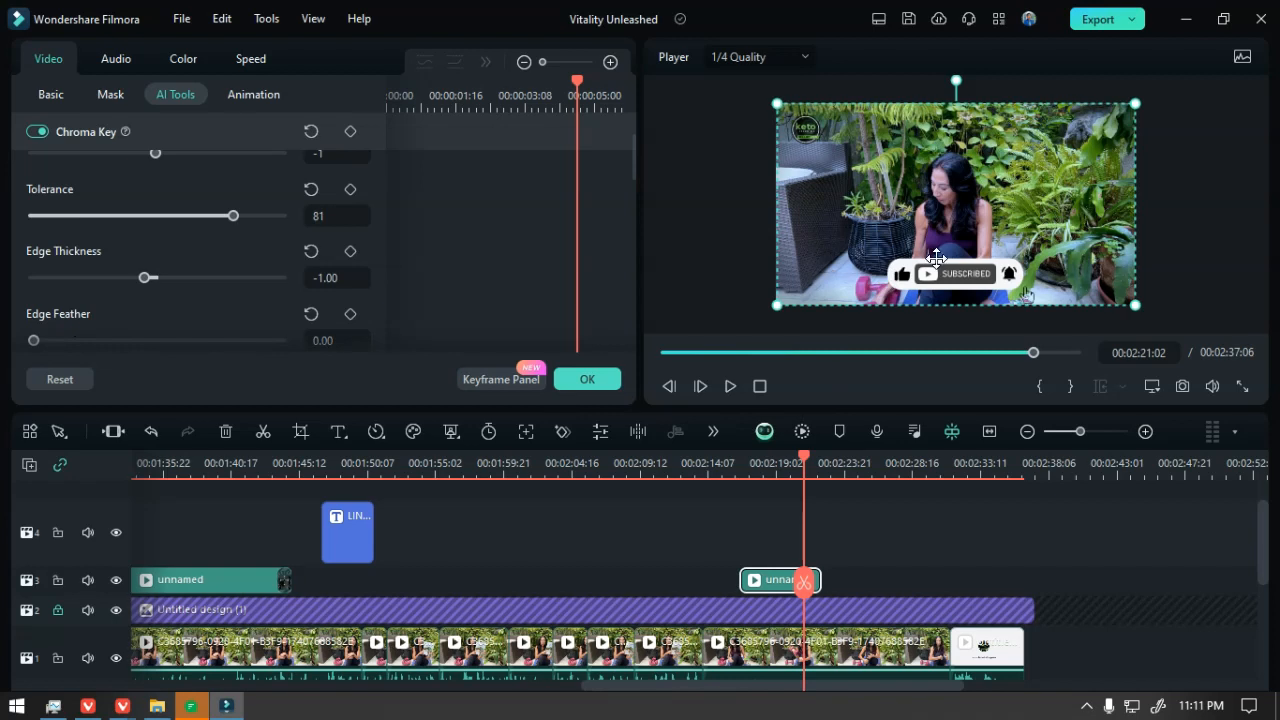
click(142, 345)
drag(139, 360, 52, 358)
scroll(203, 318, down, 2)
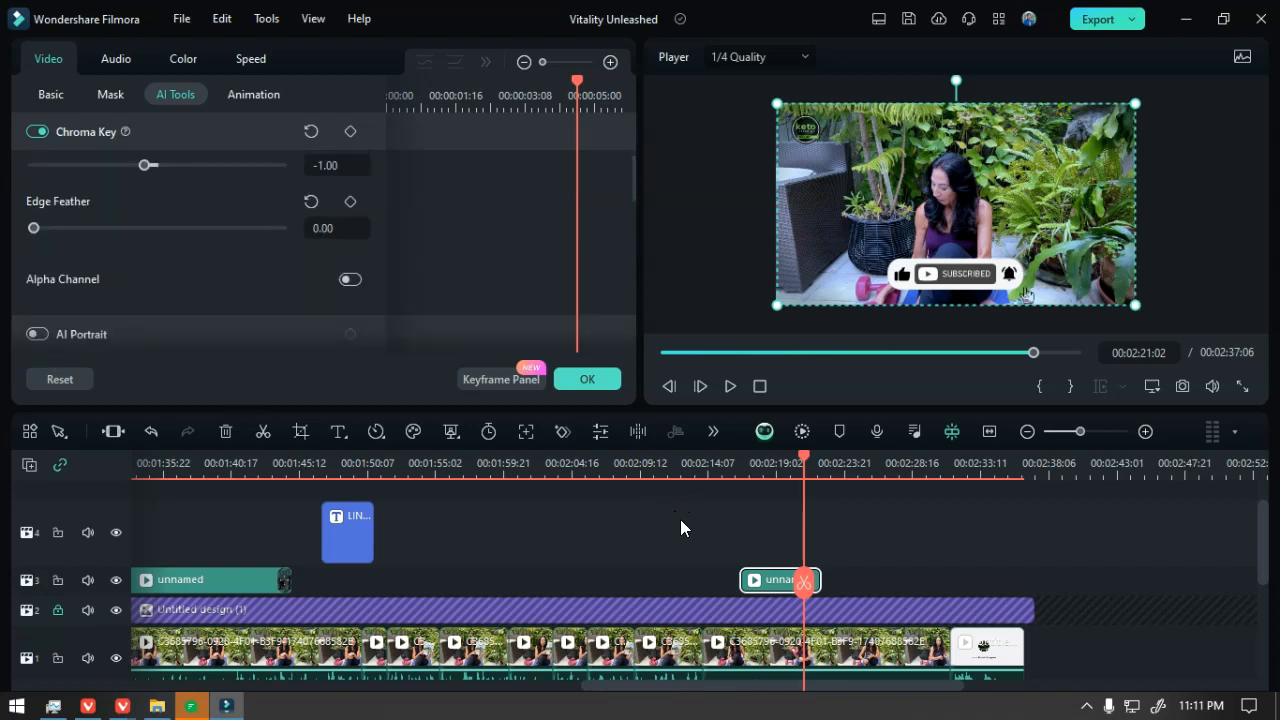
- Replay the Subscribe animation to check the keyed edges
drag(804, 584, 760, 592)
key(space)
scroll(810, 640, down, 3)
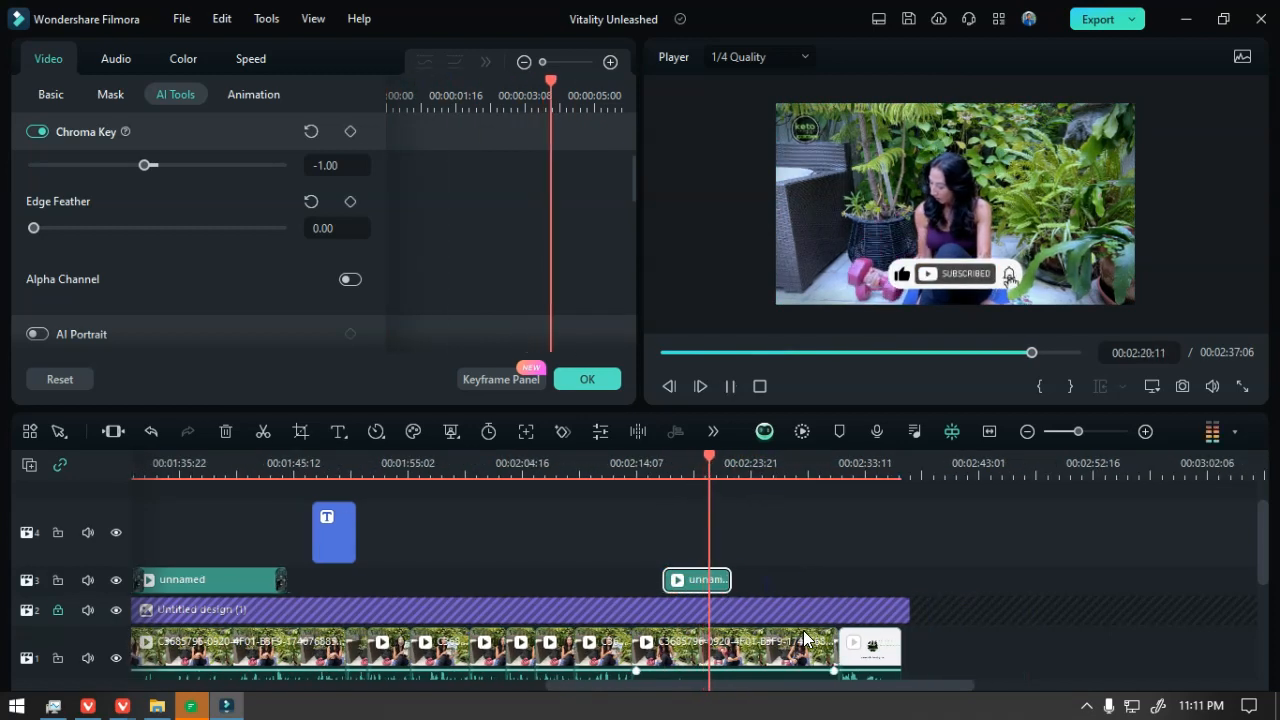
key(space)
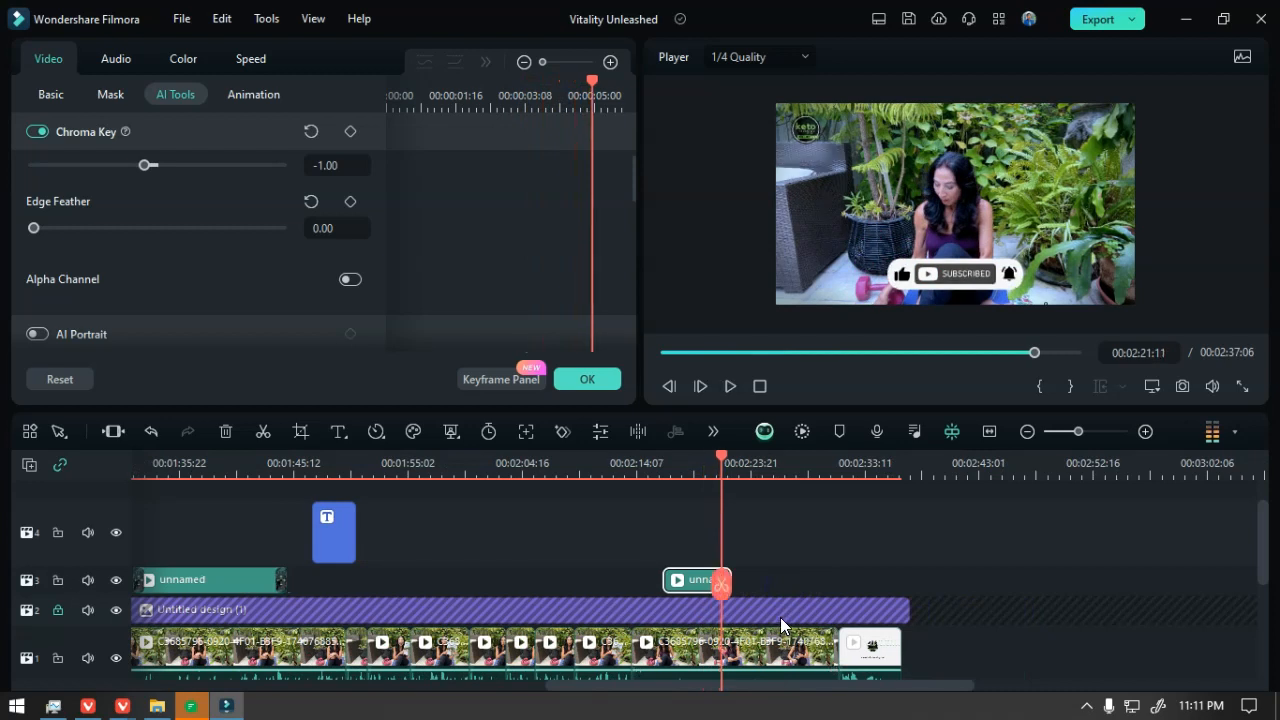
- Split the main footage and the Subscribe overlay at 00:02:21:01
scroll(760, 650, down, 1)
scroll(740, 655, down, 2)
drag(700, 593, 697, 591)
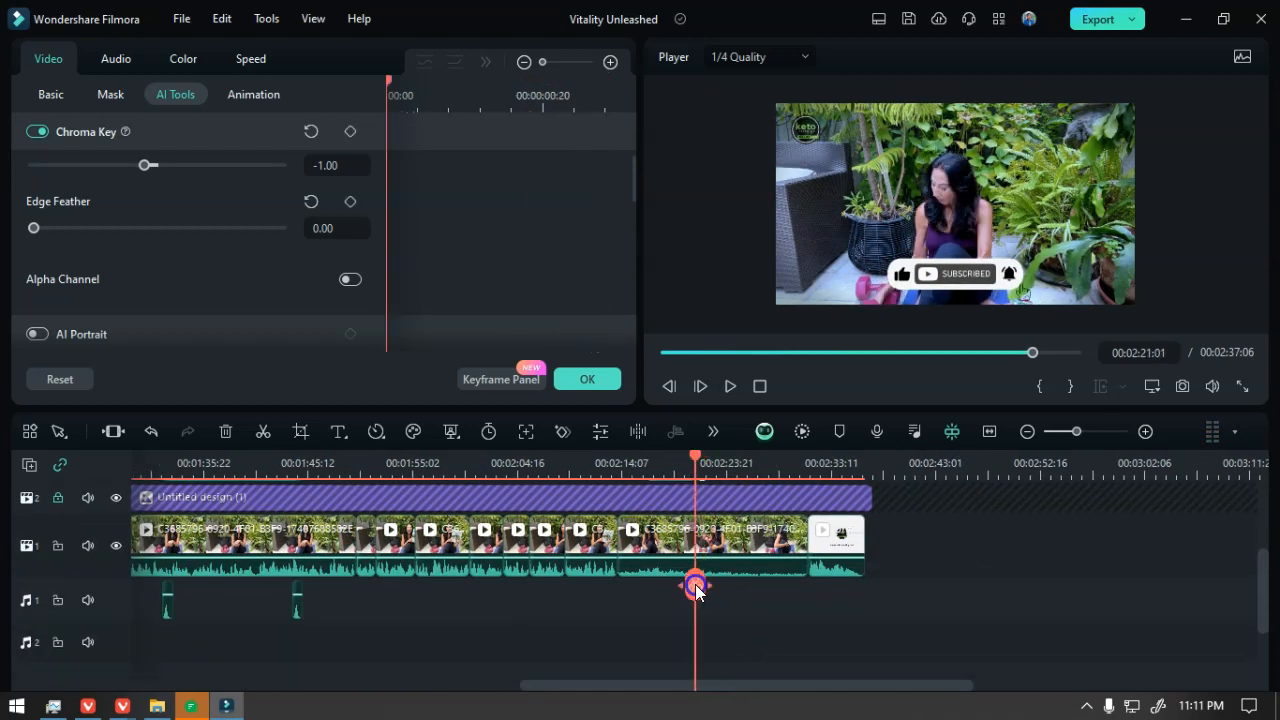
click(695, 585)
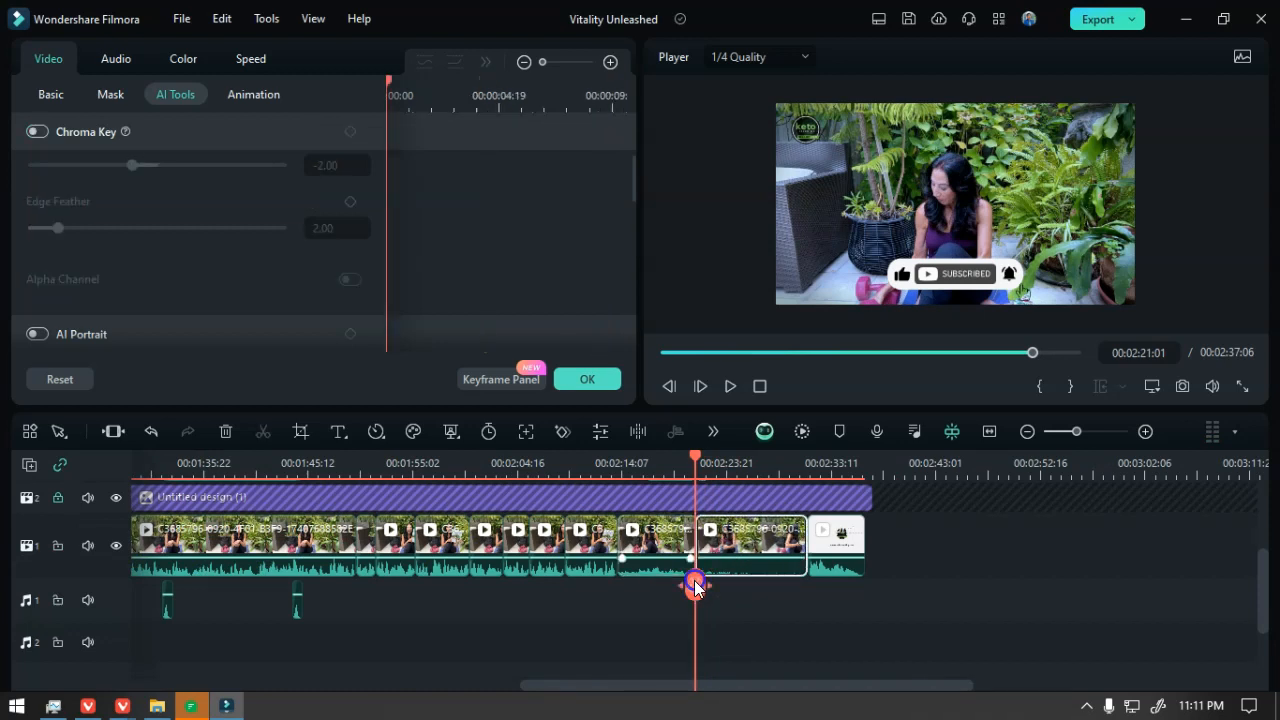
- Play the video's closing section from the Subscribe overlay through into the outro clip
key(space)
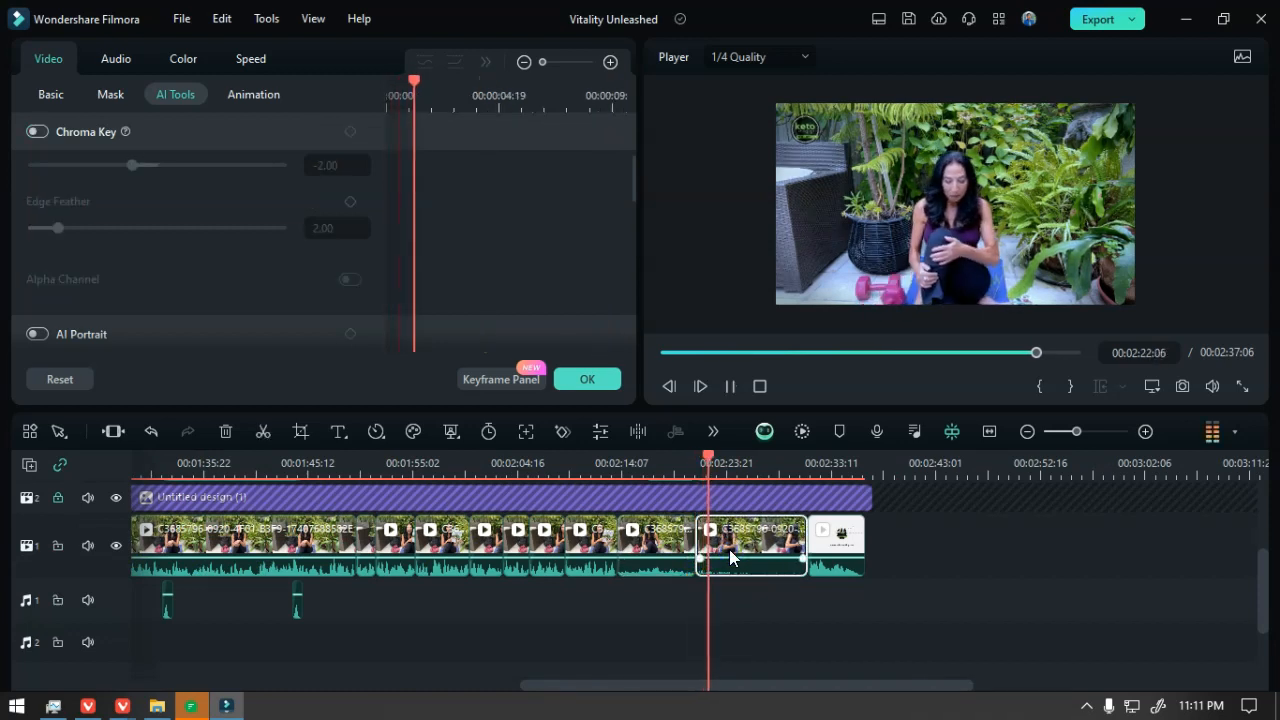
key(space)
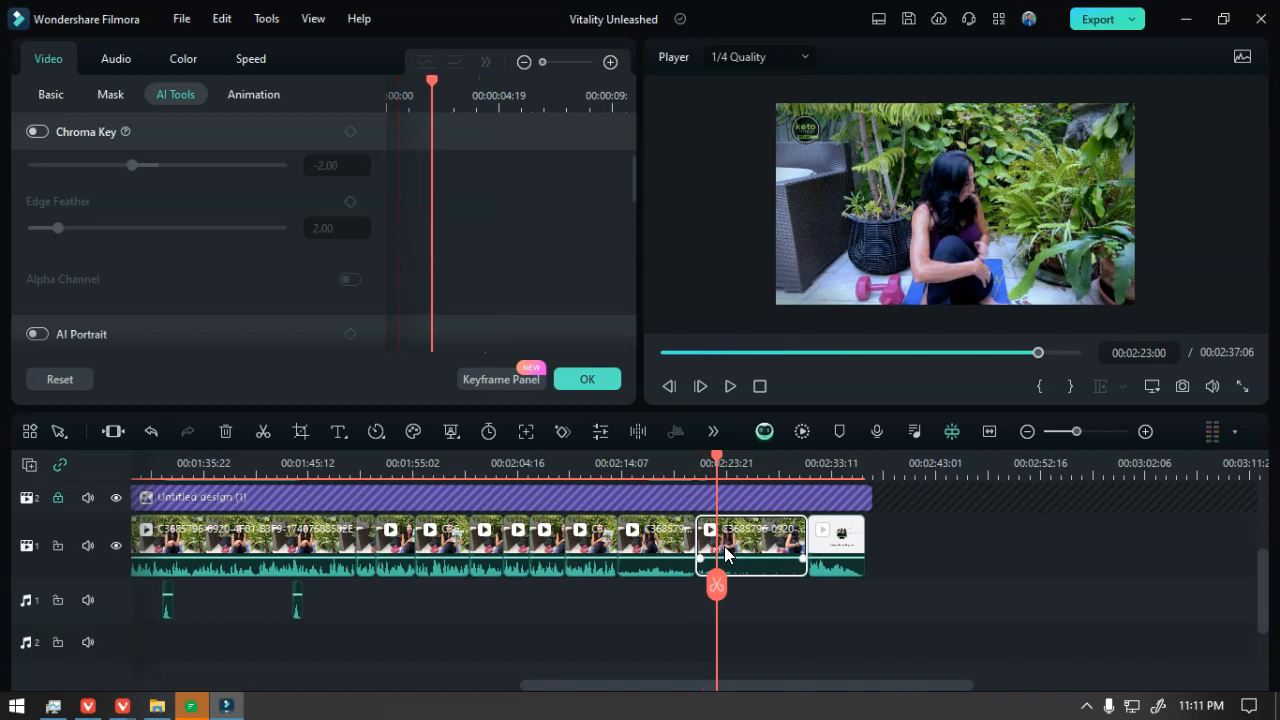
key(space)
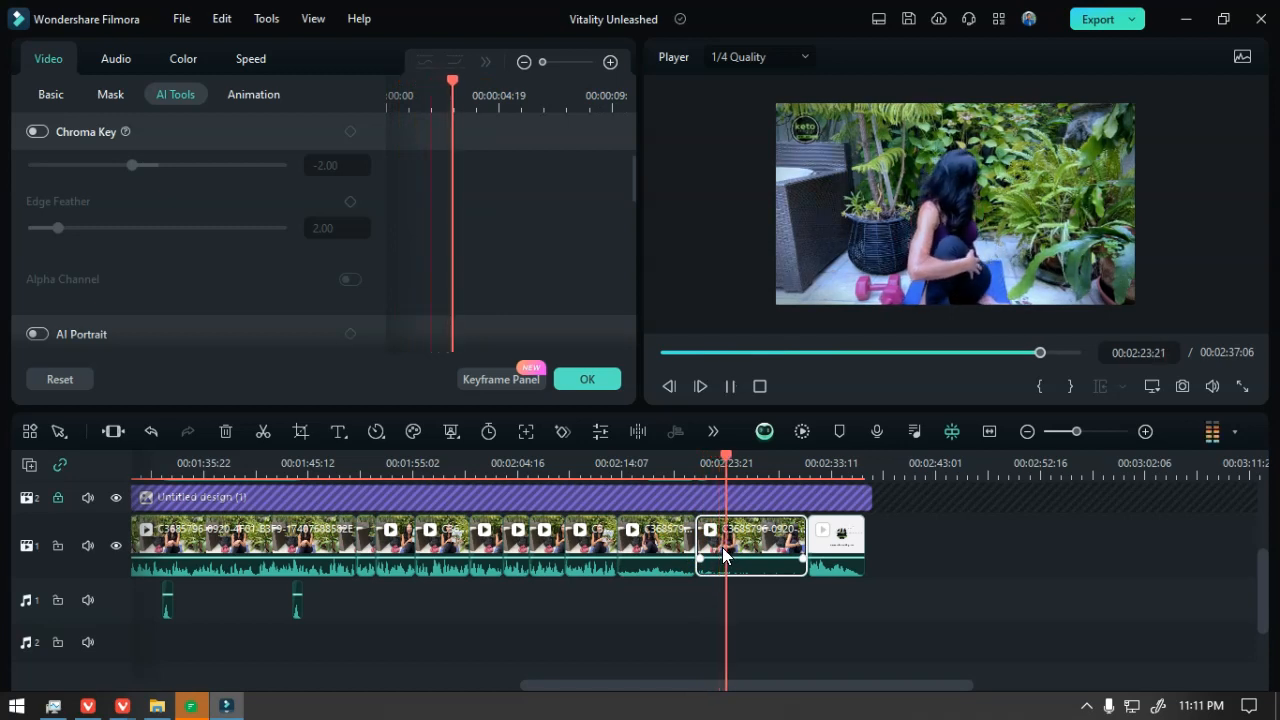
key(space)
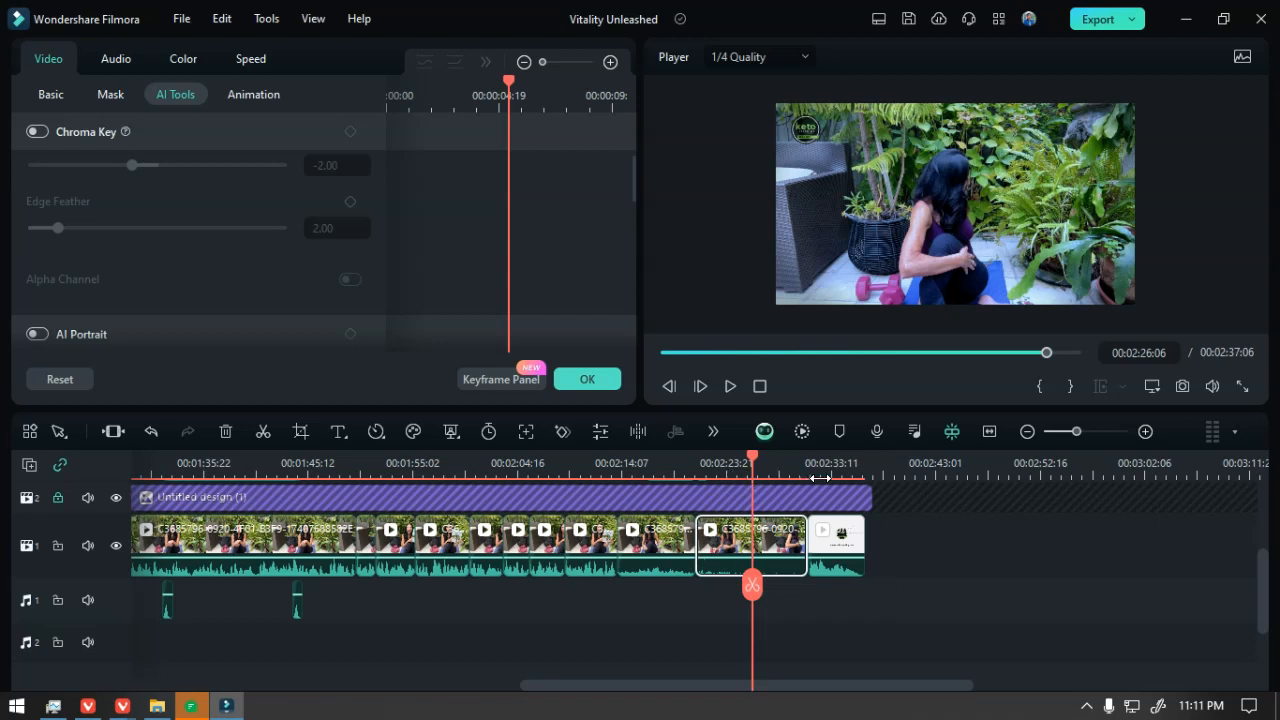
drag(764, 583, 687, 580)
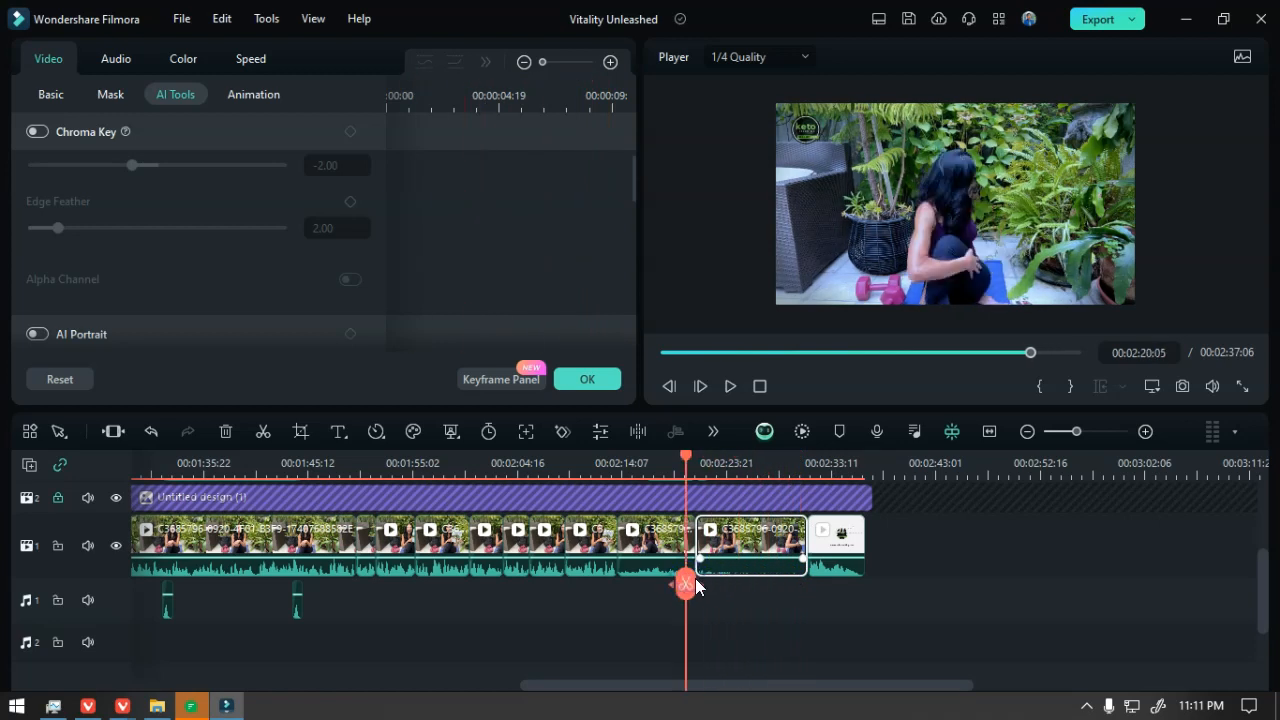
key(space)
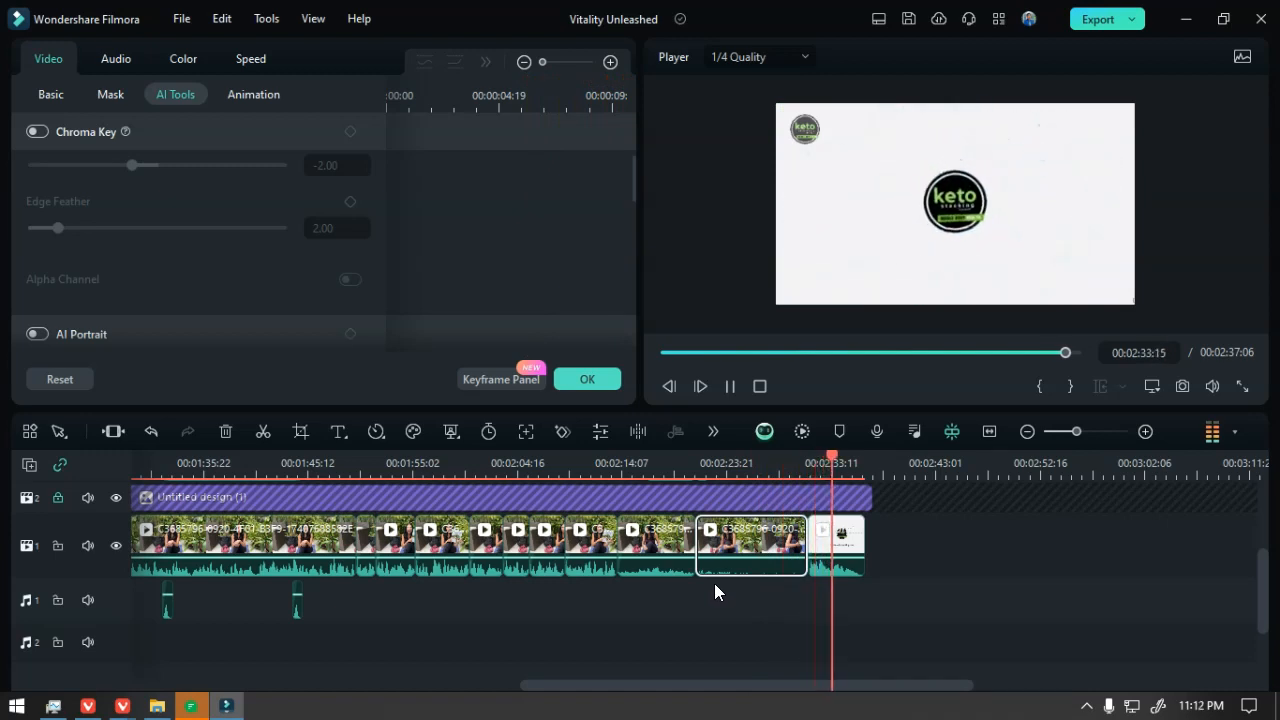
key(space)
- Unlock the logo track and trim the Untitled design (1) logo to end where the white outro clip begins
scroll(837, 518, up, 1)
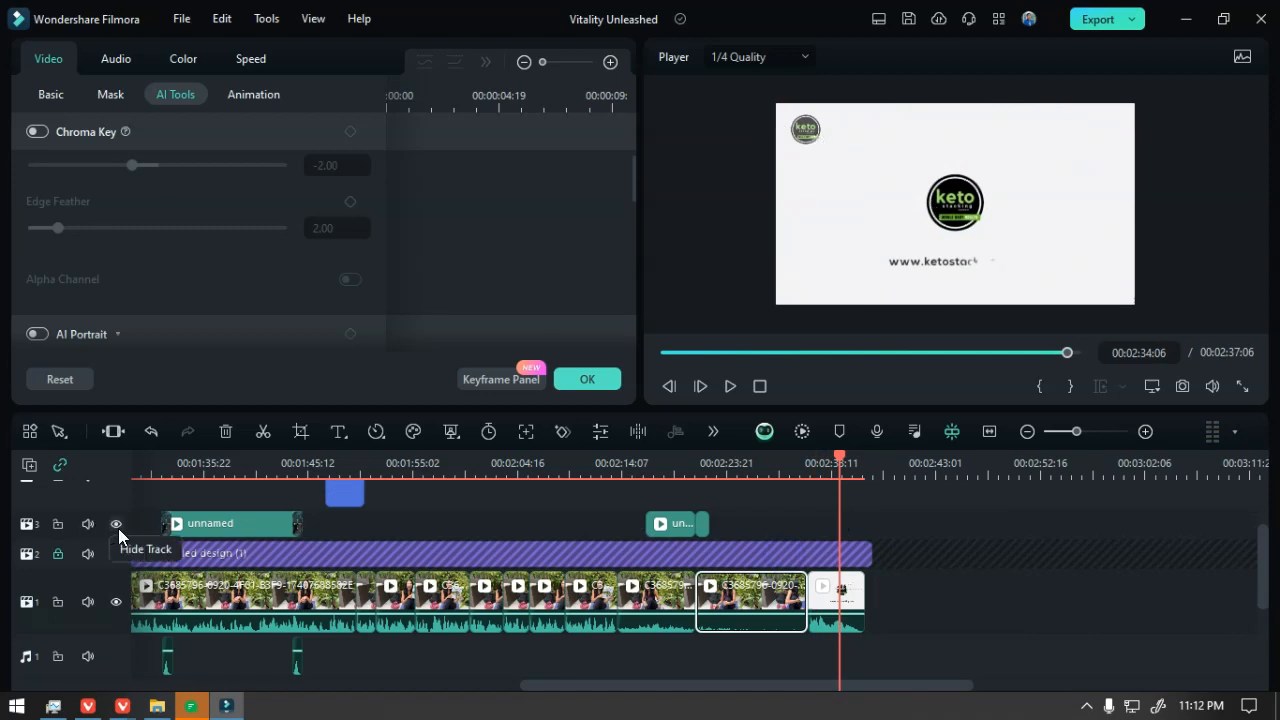
click(57, 554)
drag(871, 547, 806, 553)
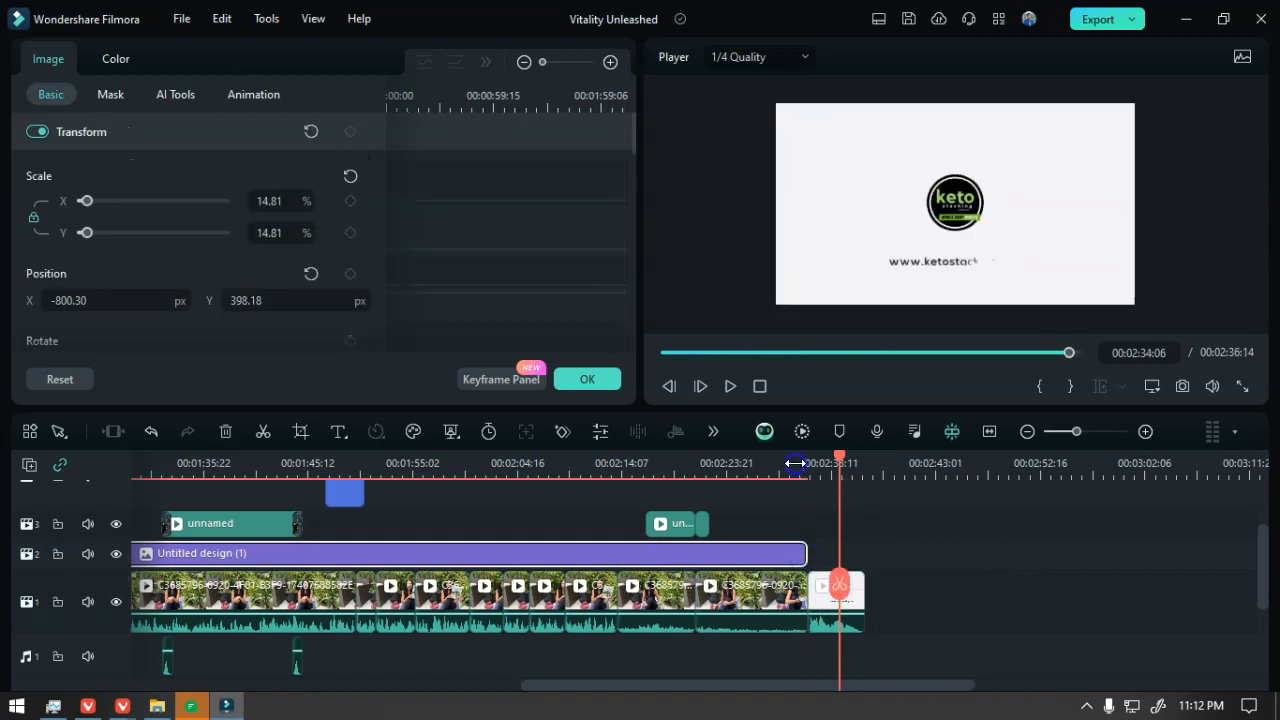
click(795, 463)
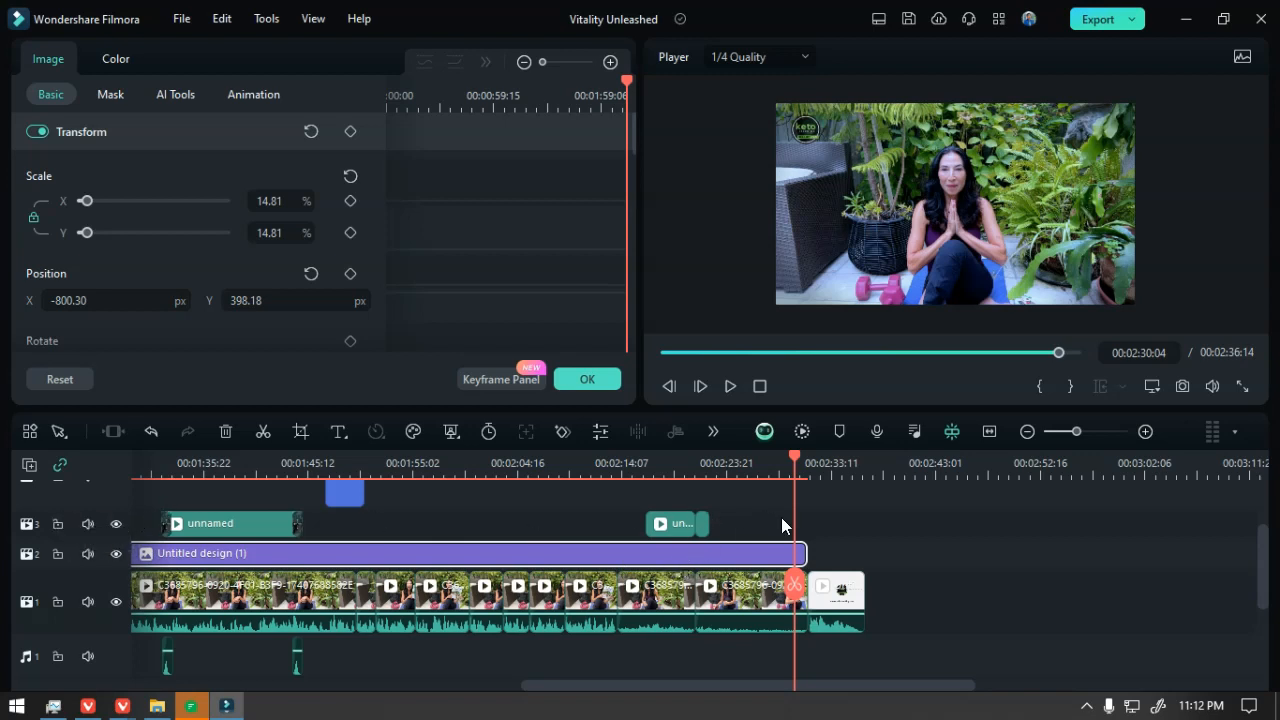
mouse_move(794, 596)
mouse_down()
mouse_move(846, 591)
mouse_move(785, 612)
mouse_up()
- Copy the Like/Share/Subscribe clip that sits between the two transitions near the start of the main video track
scroll(806, 624, down, 3)
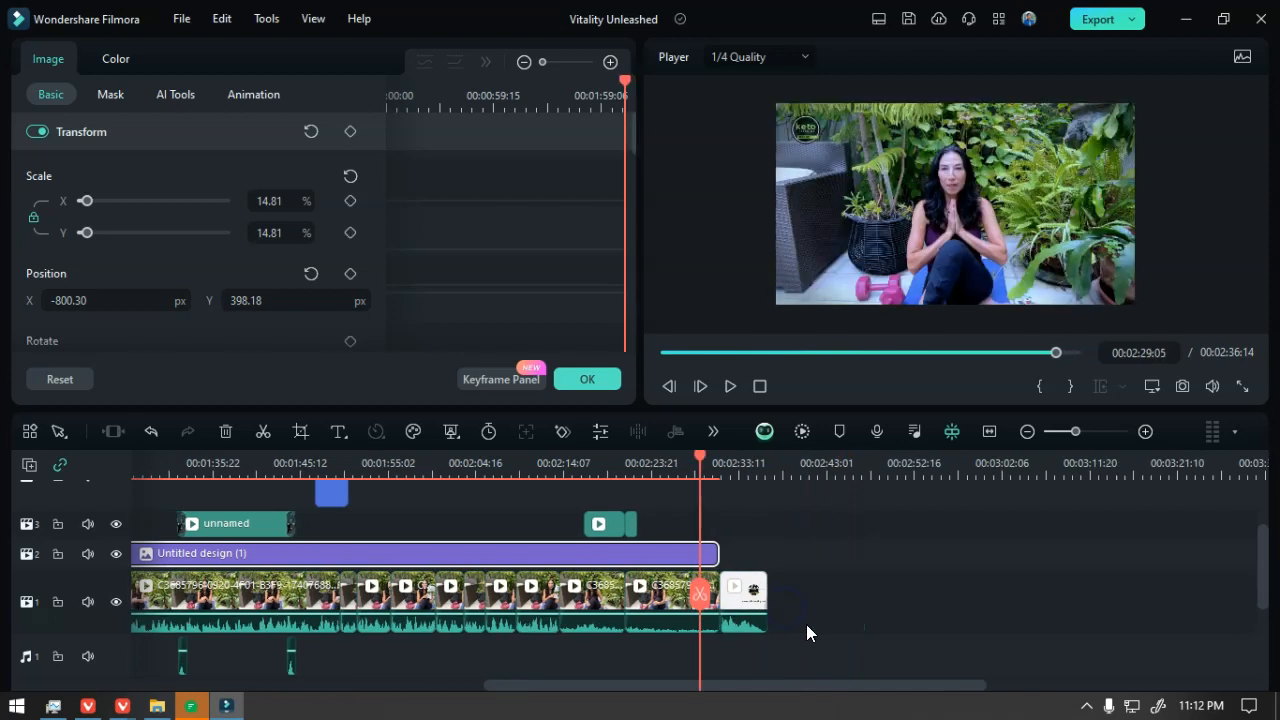
scroll(809, 622, down, 4)
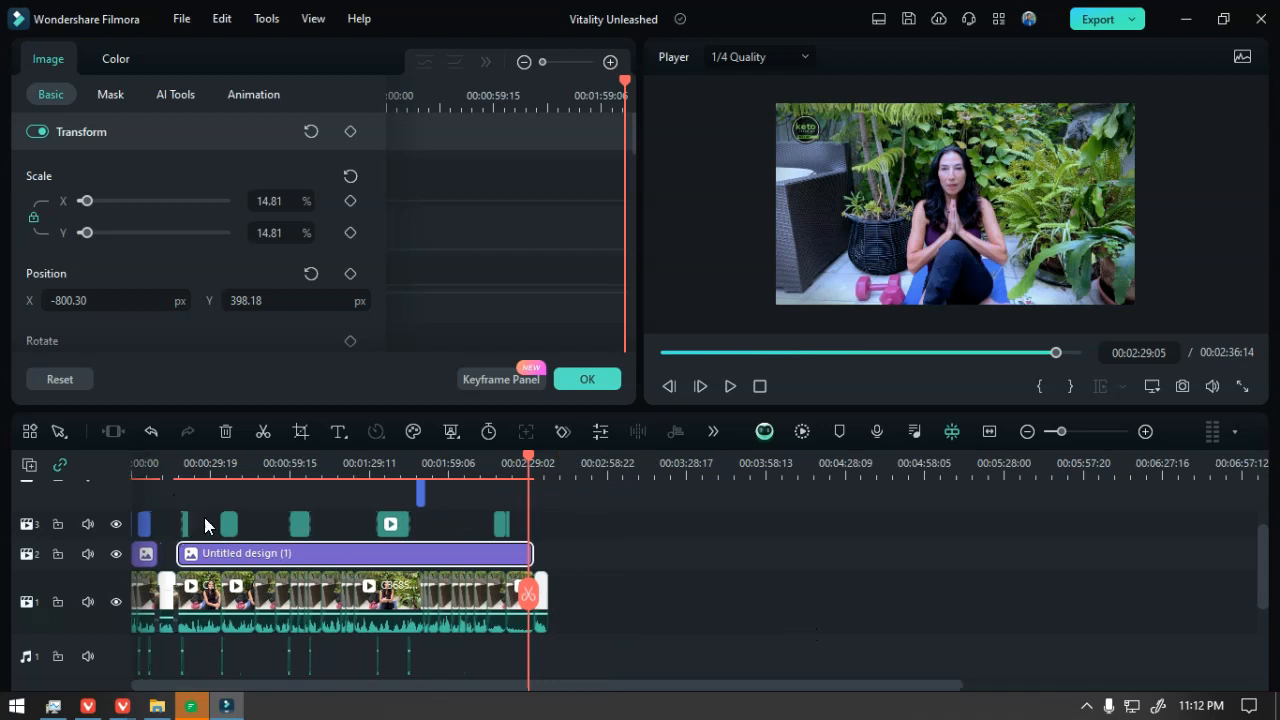
key(Home)
scroll(170, 556, up, 4)
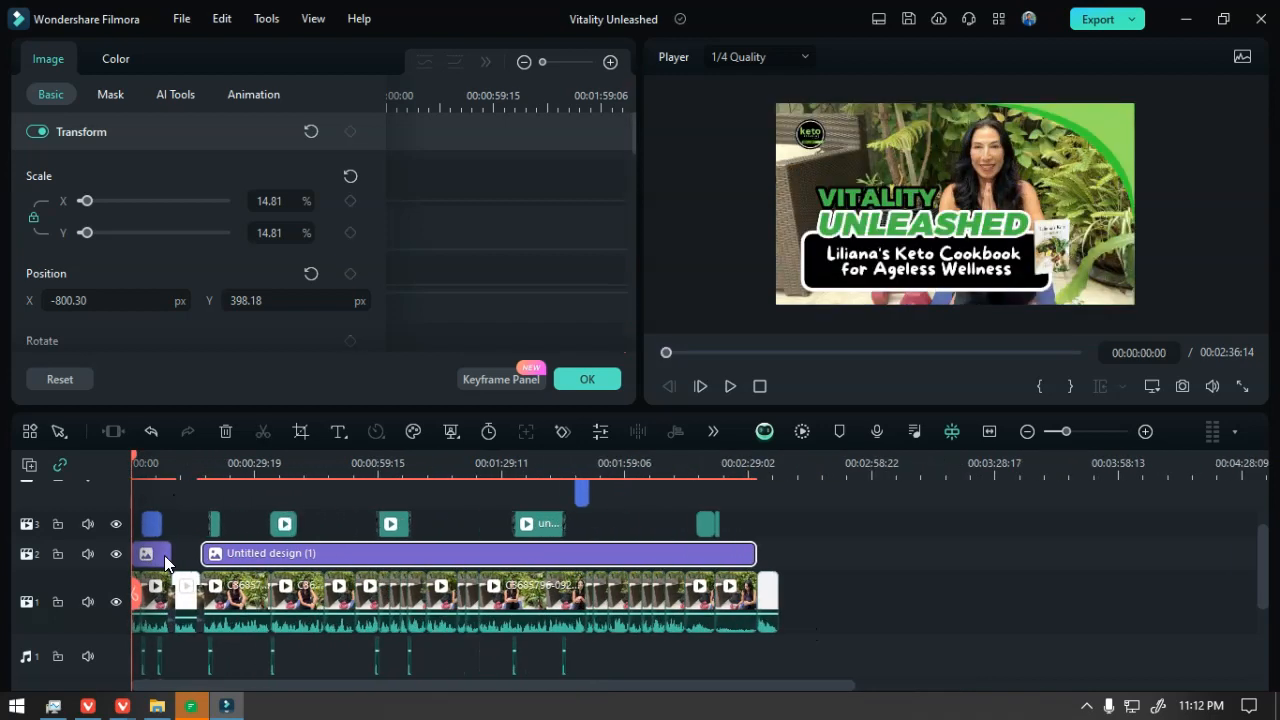
scroll(172, 555, up, 5)
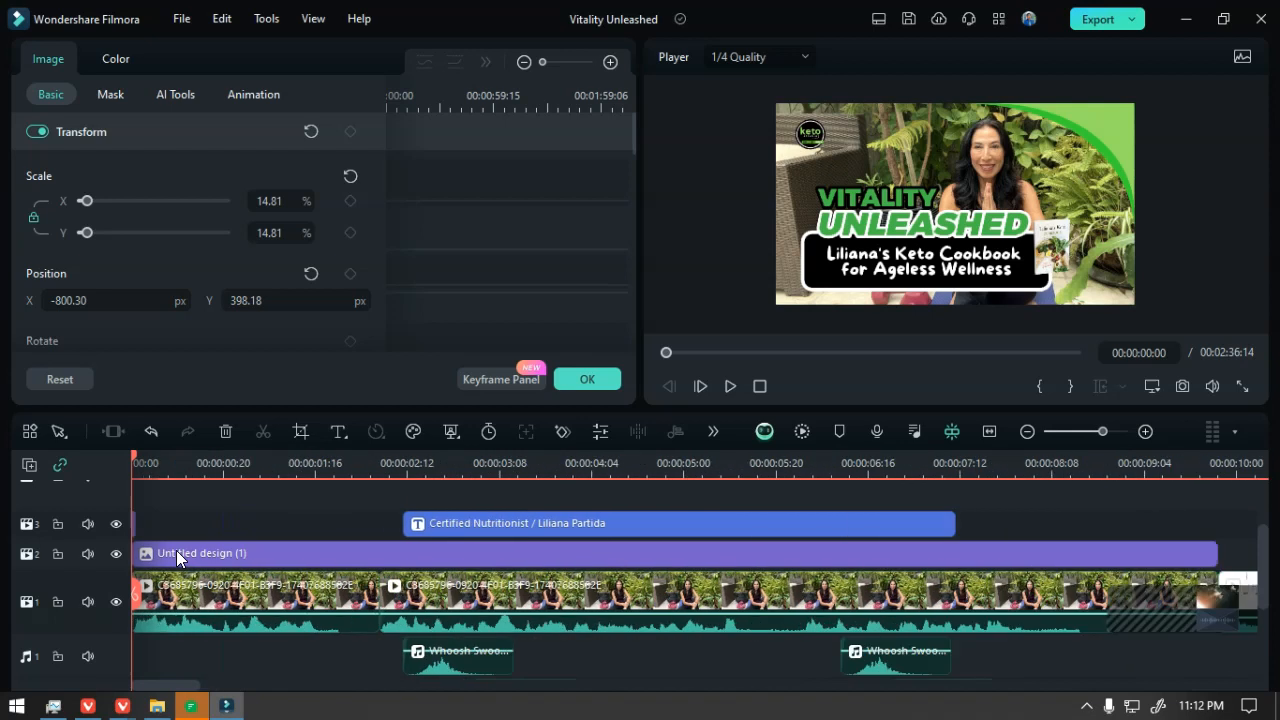
scroll(178, 546, up, 4)
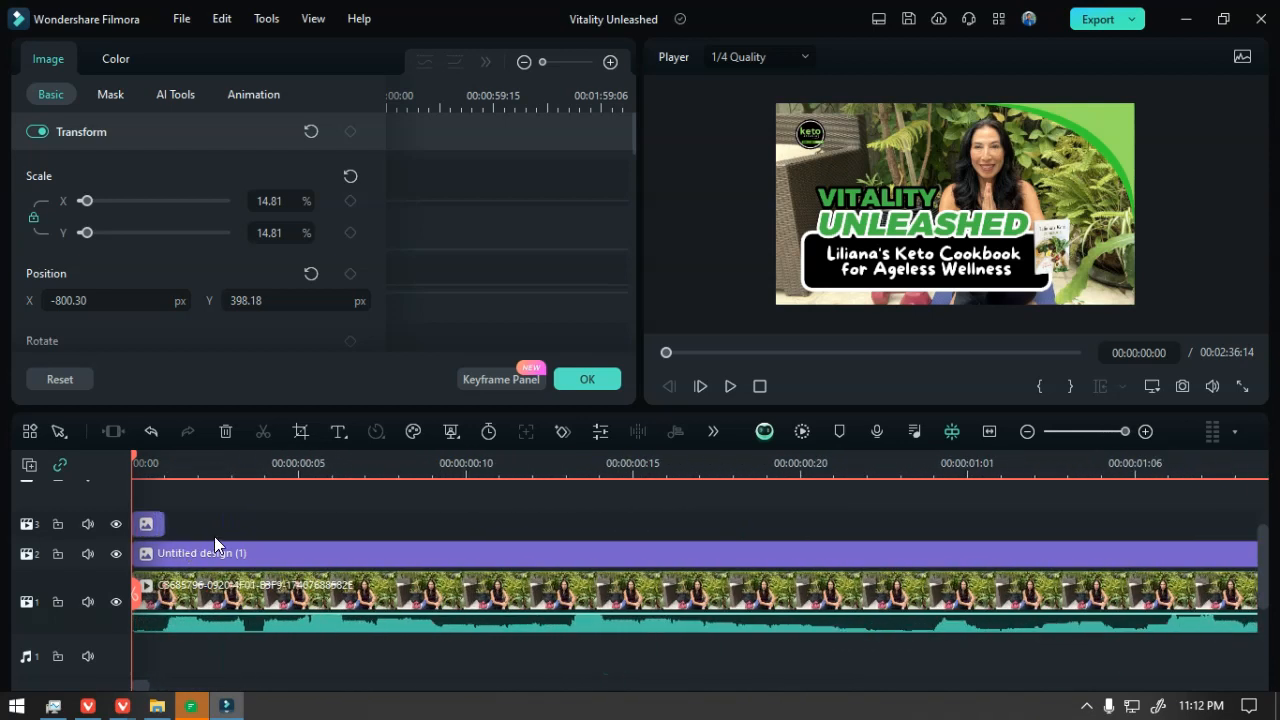
scroll(336, 564, down, 6)
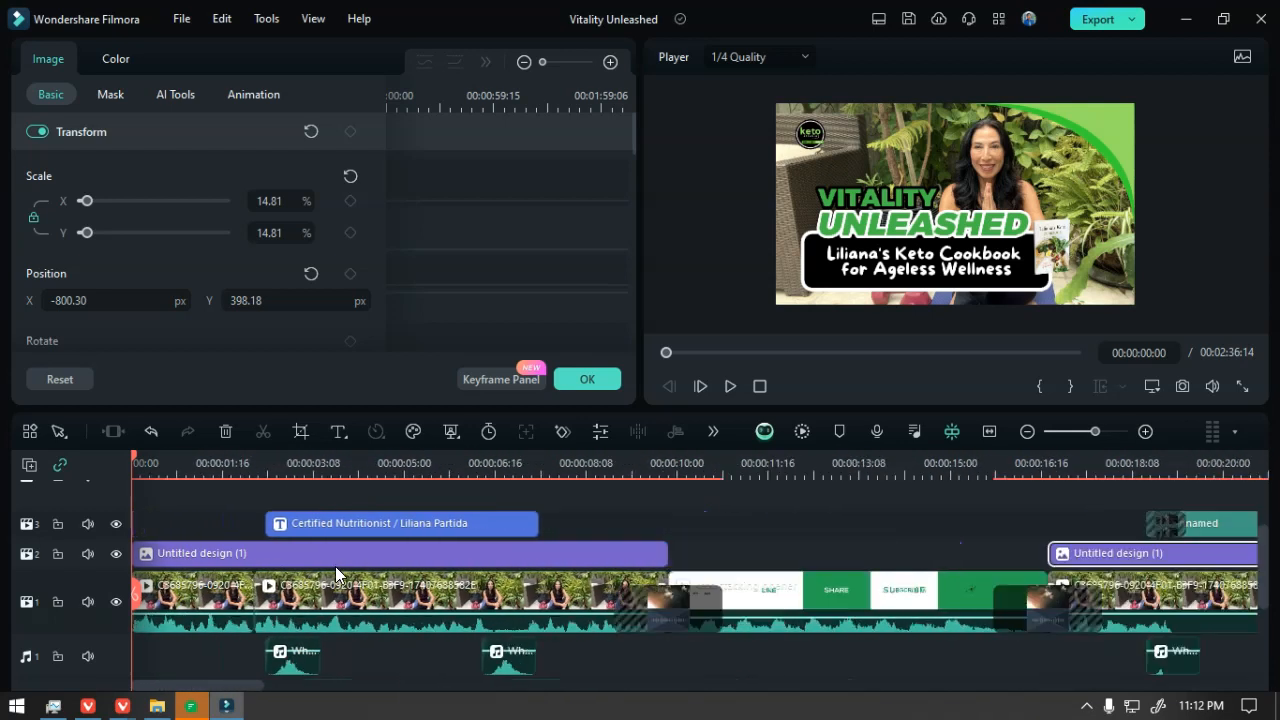
click(716, 603)
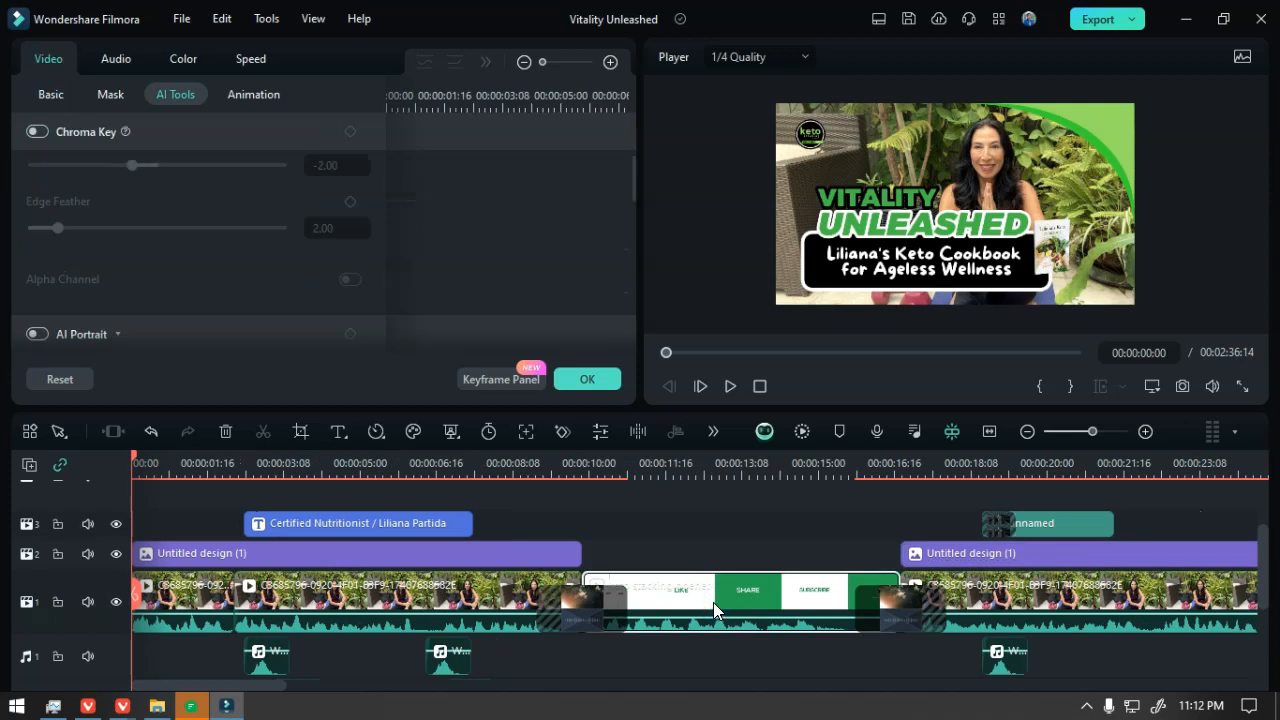
scroll(700, 604, down, 3)
scroll(686, 604, down, 5)
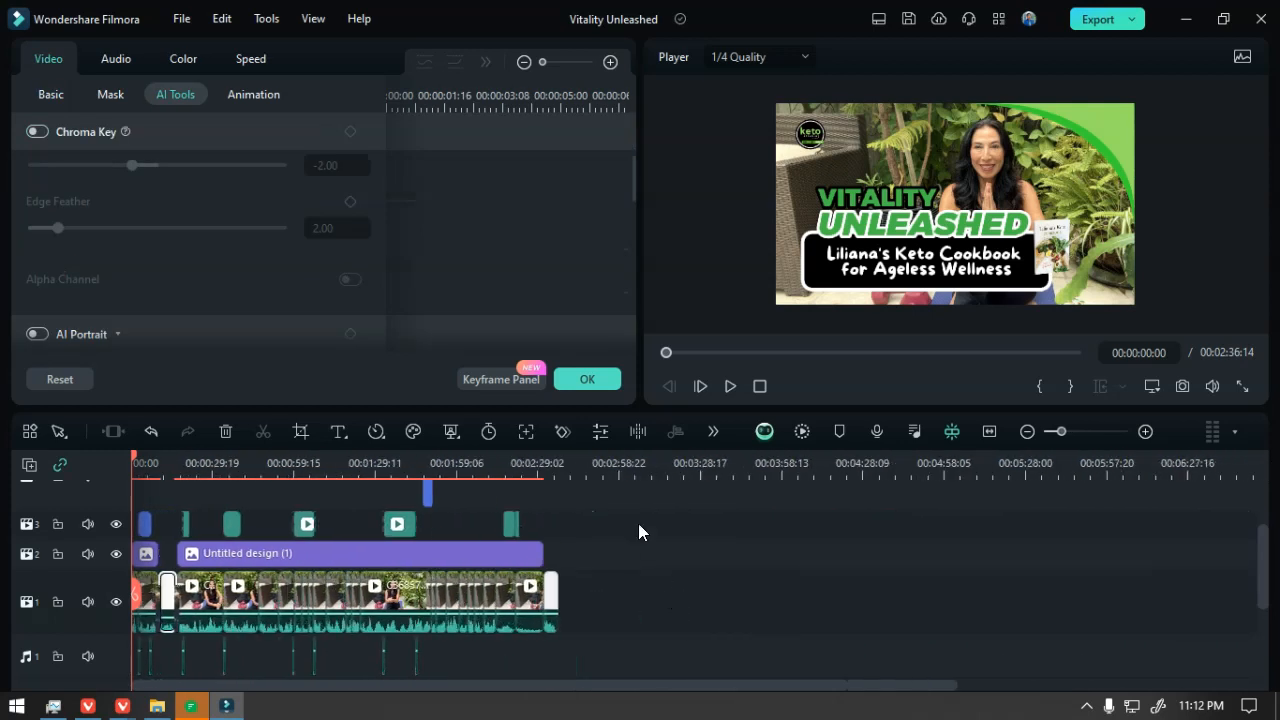
- Move the white logo outro clip further along the track and paste the Like/Share/Subscribe clip at 00:02:31:06, directly after the main footage
click(542, 473)
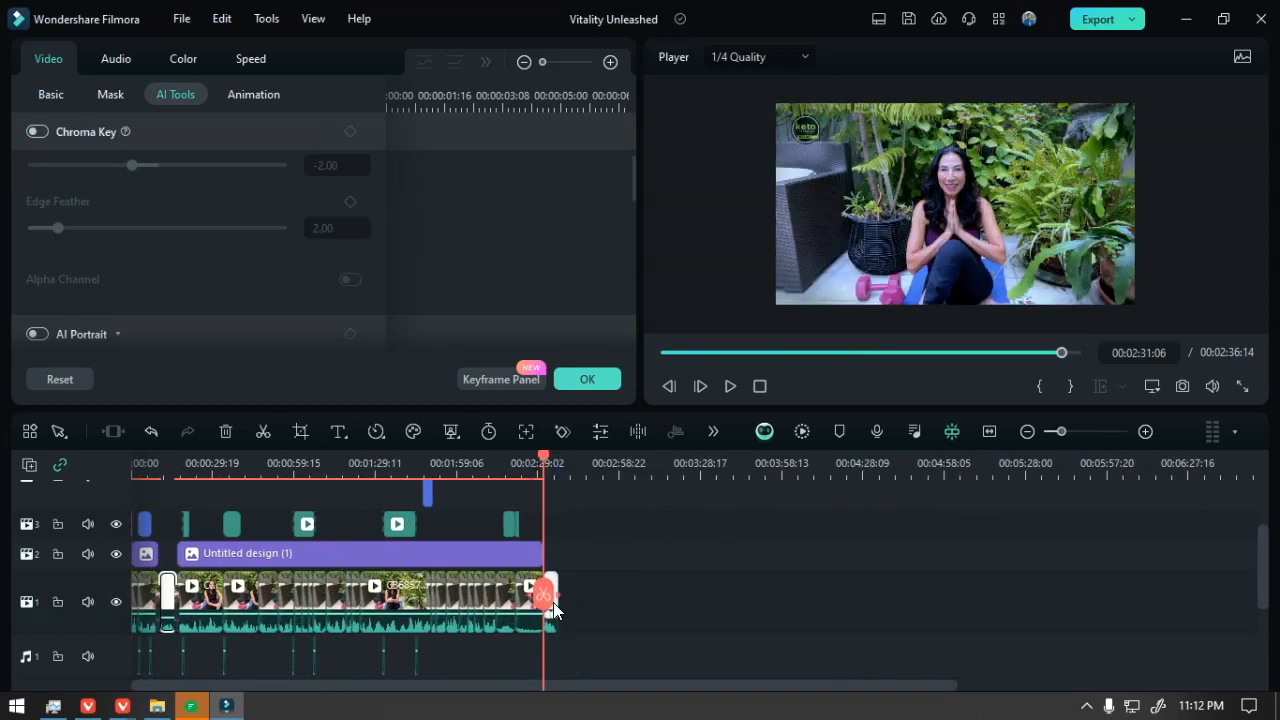
scroll(600, 620, up, 3)
drag(749, 608, 944, 600)
key(ctrl+v)
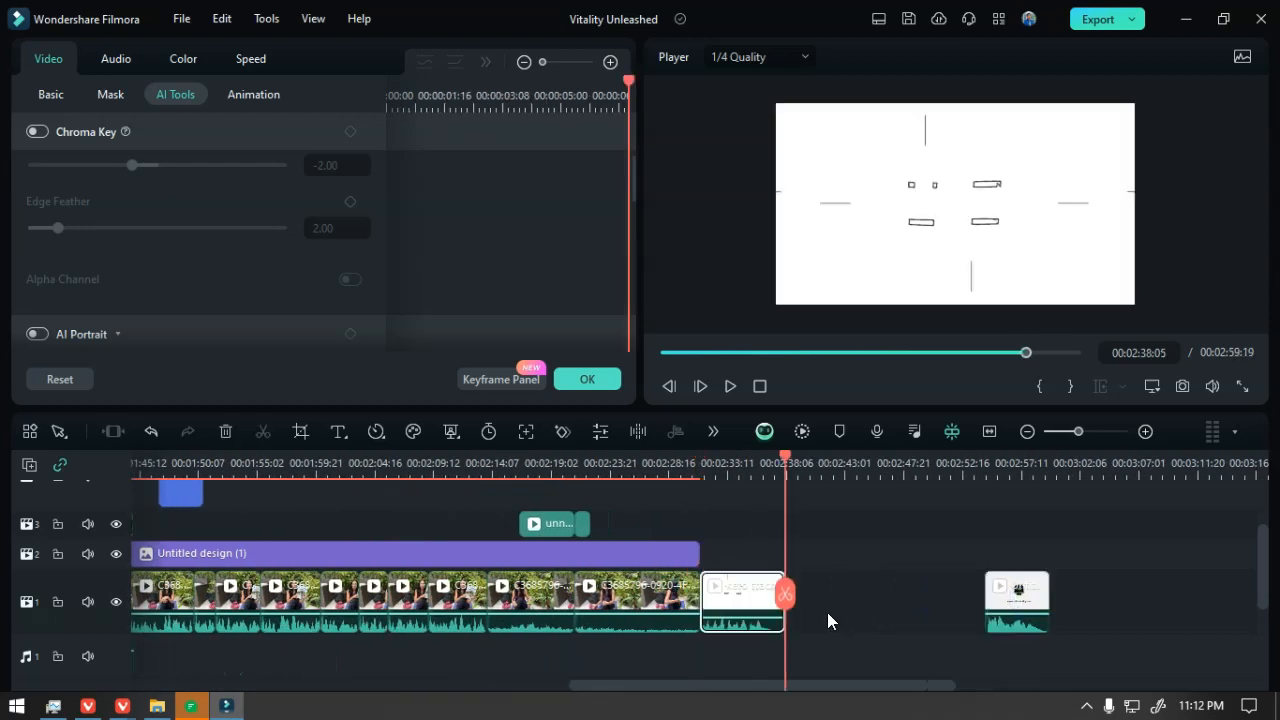
- Play the Like/Share/Subscribe clip at the end of the video from its beginning
click(698, 467)
key(space)
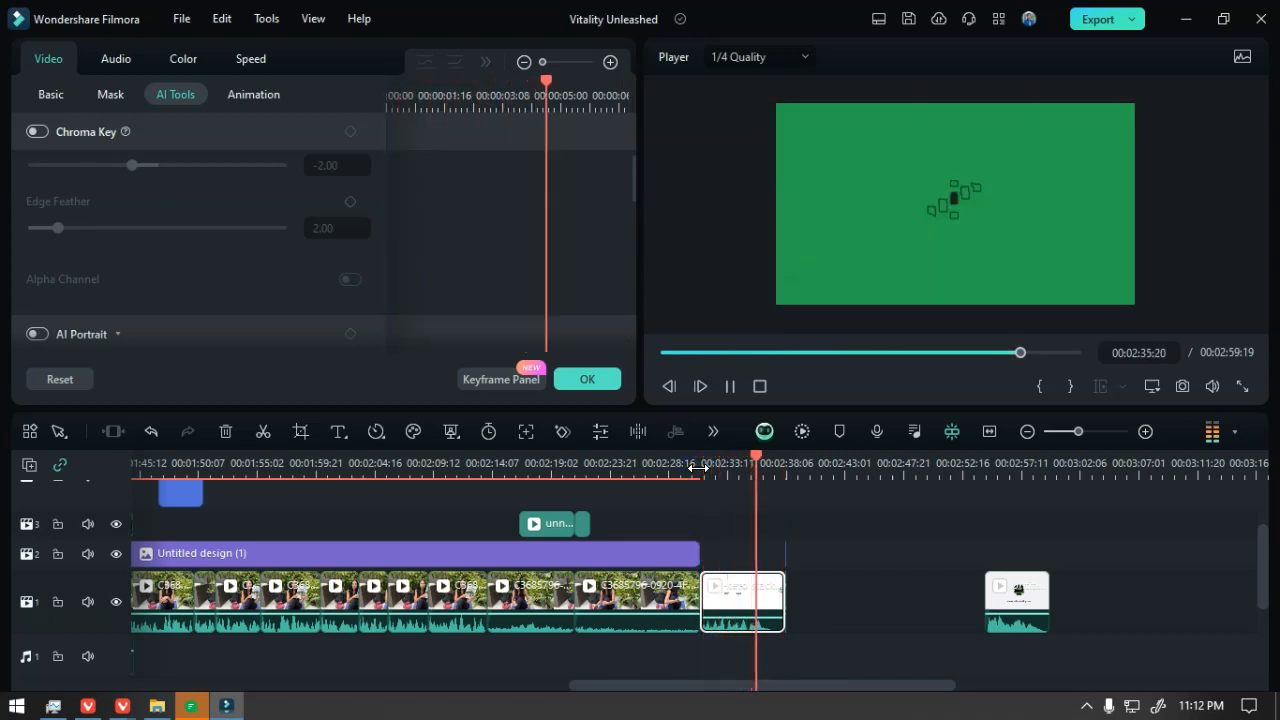
key(space)
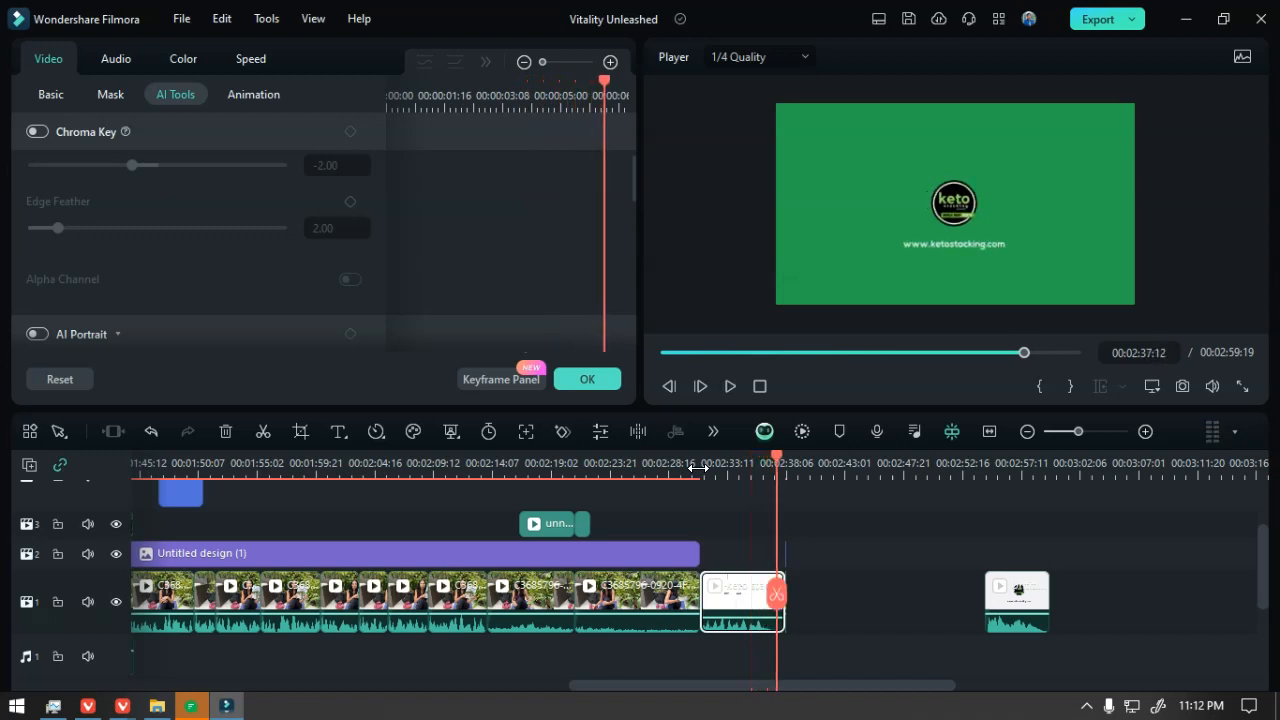
- Cut the detached white keto logo outro clip from the end of the timeline
click(990, 600)
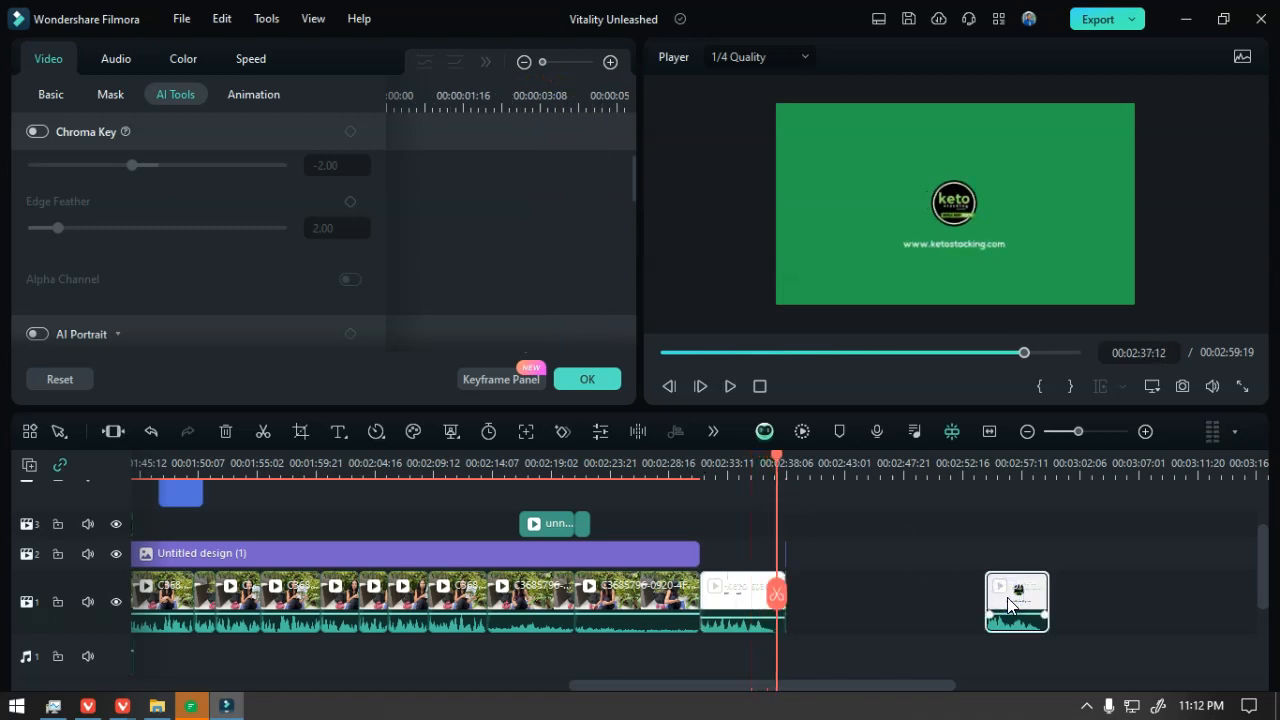
drag(1003, 597, 818, 601)
key(Delete)
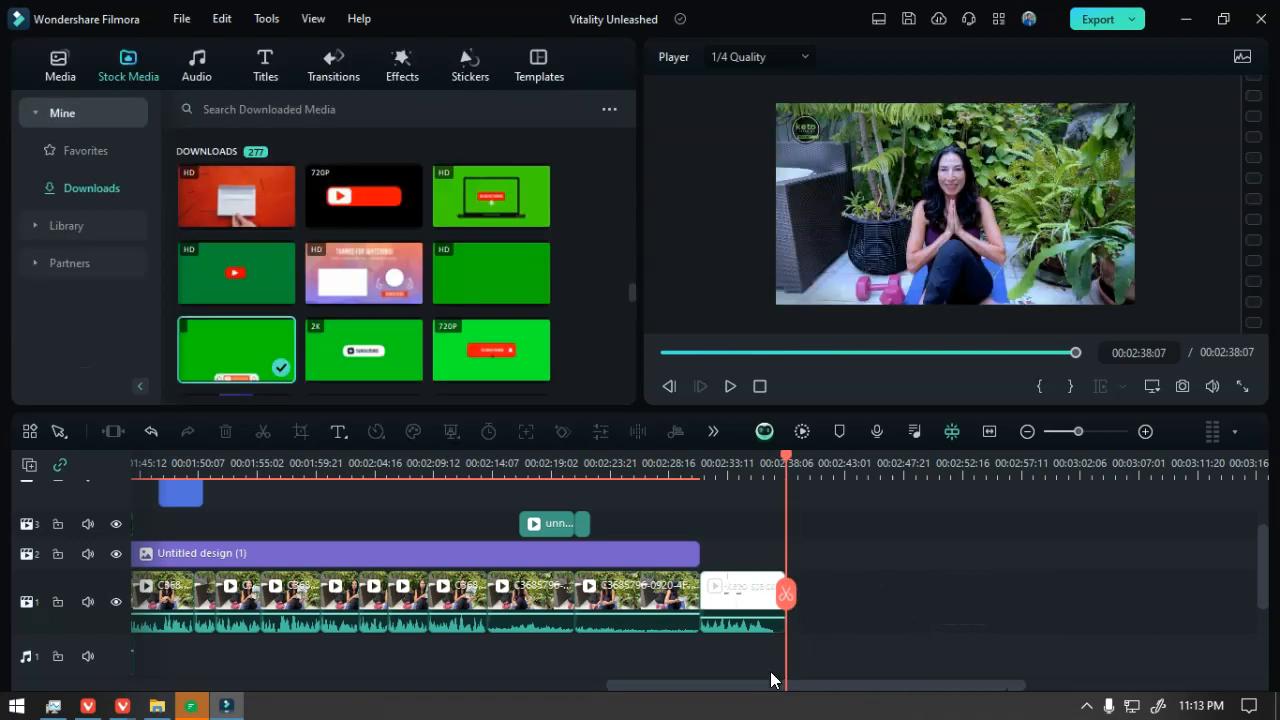
- Return to the video's opening and play from 00:00:09:03 through the transition into the Like/Share/Subscribe clip
drag(784, 595, 8, 565)
key(ctrl+minus)
key(ctrl+minus)
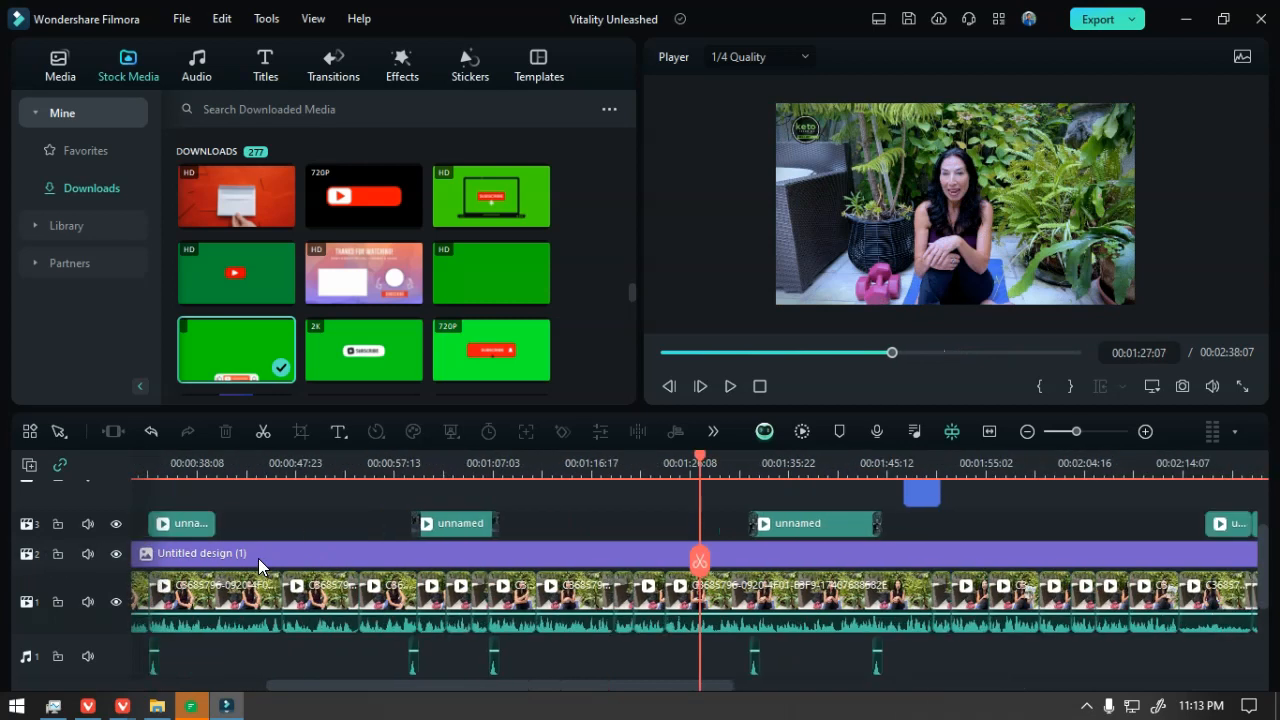
key(Home)
key(ctrl+plus)
key(ctrl+plus)
key(ctrl+plus)
key(ctrl+plus)
key(ctrl+plus)
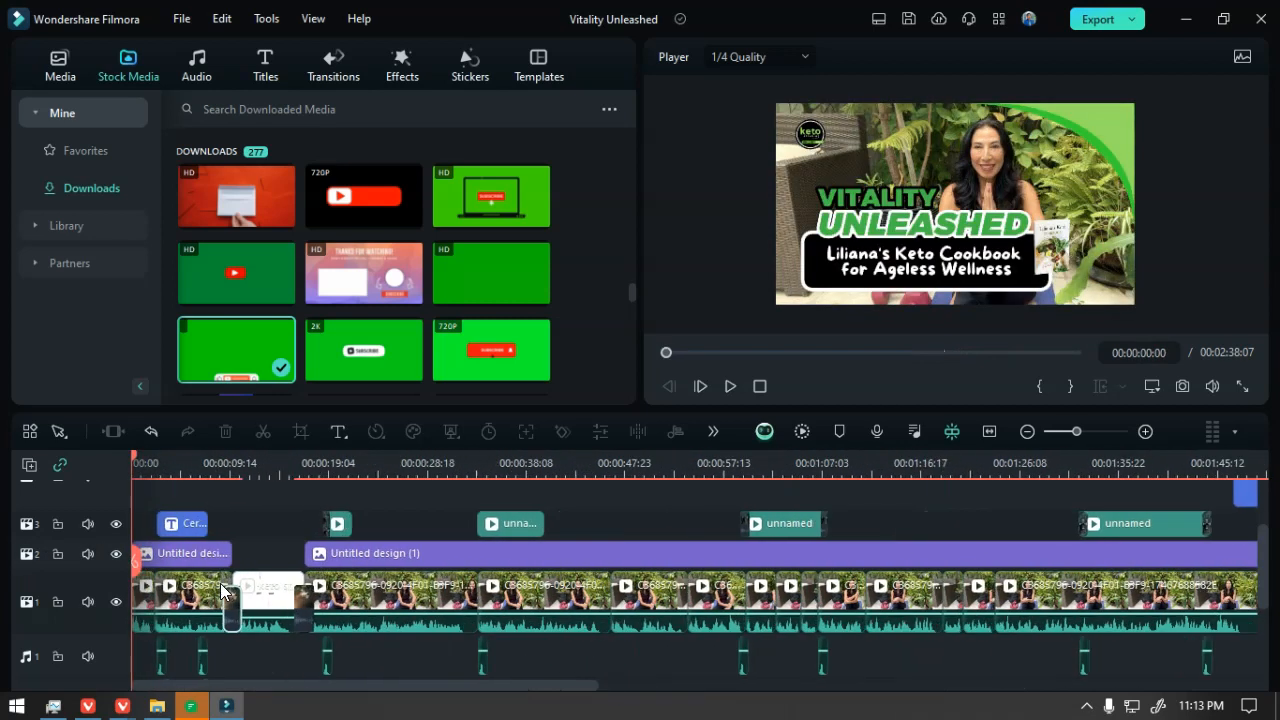
click(348, 595)
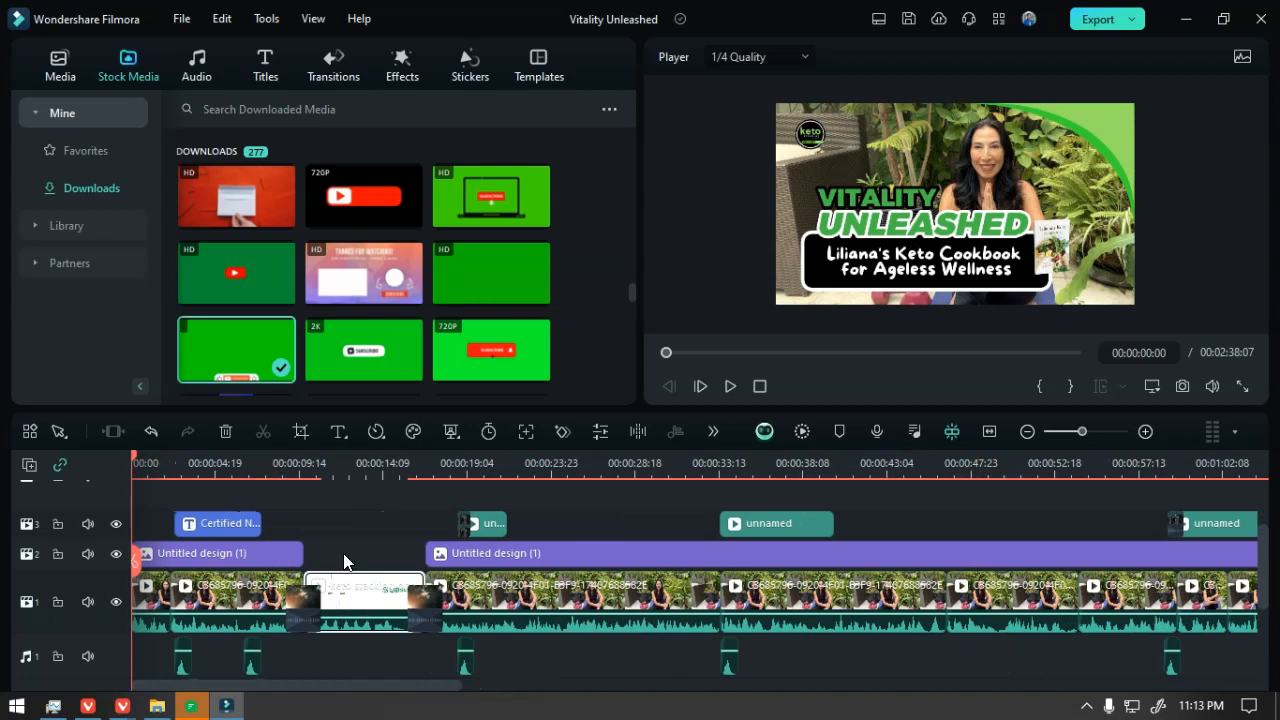
click(289, 463)
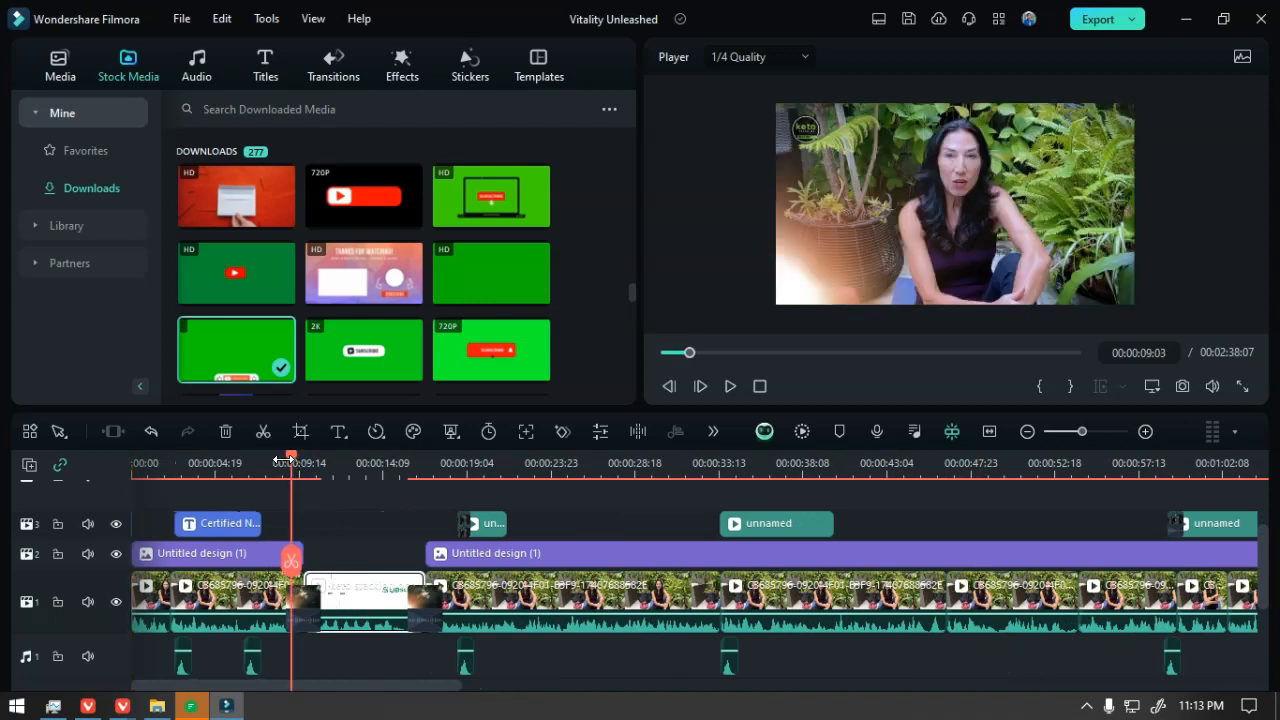
key(space)
key(space)
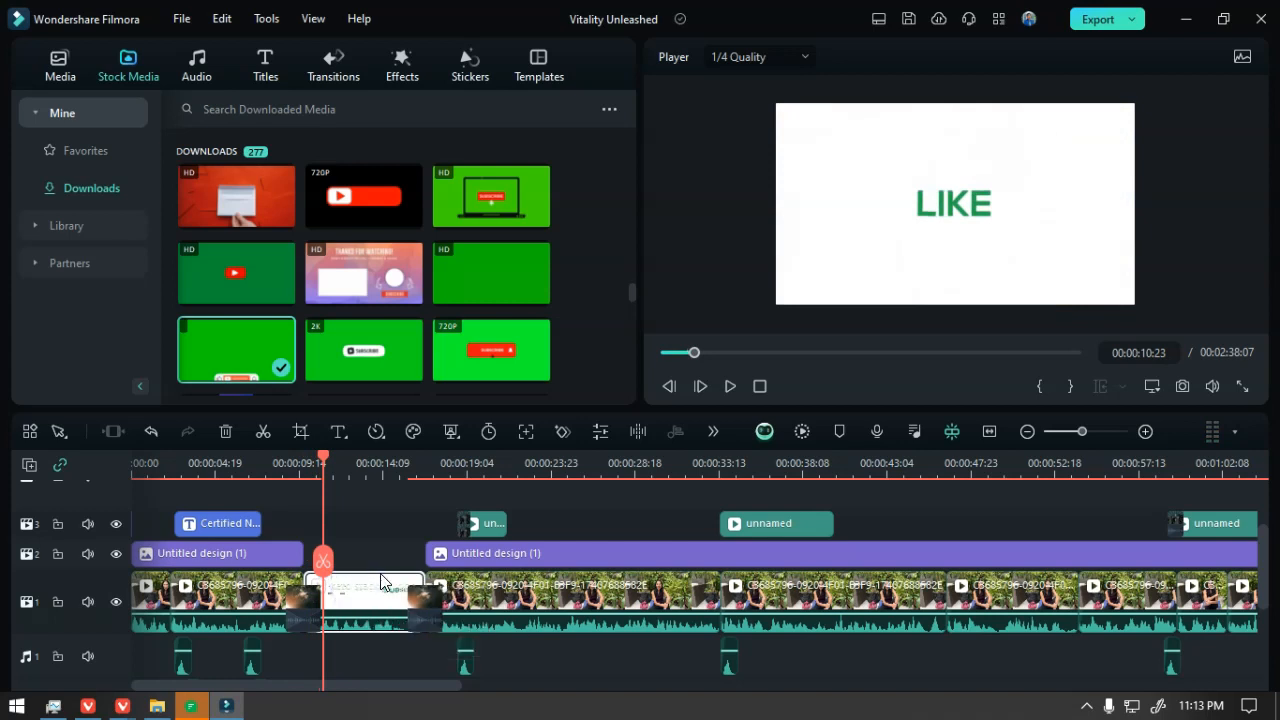
key(Delete)
key(ctrl+z)
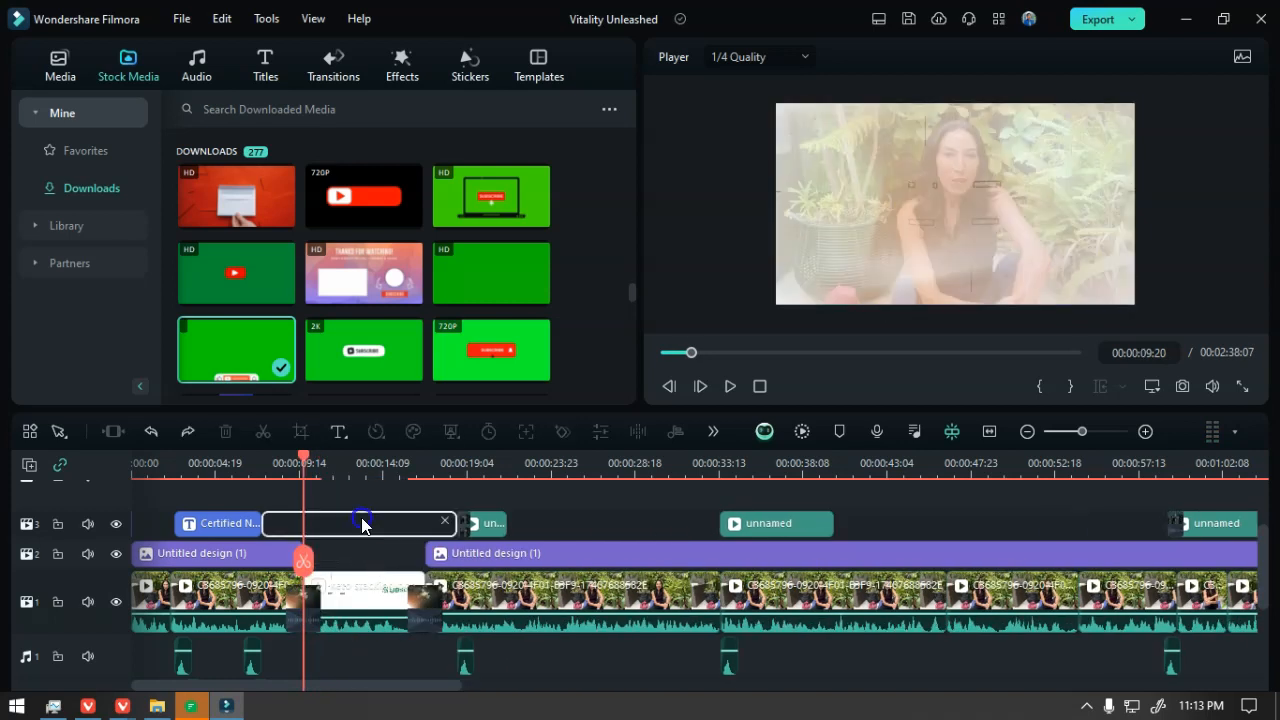
key(ctrl+z)
key(ctrl+y)
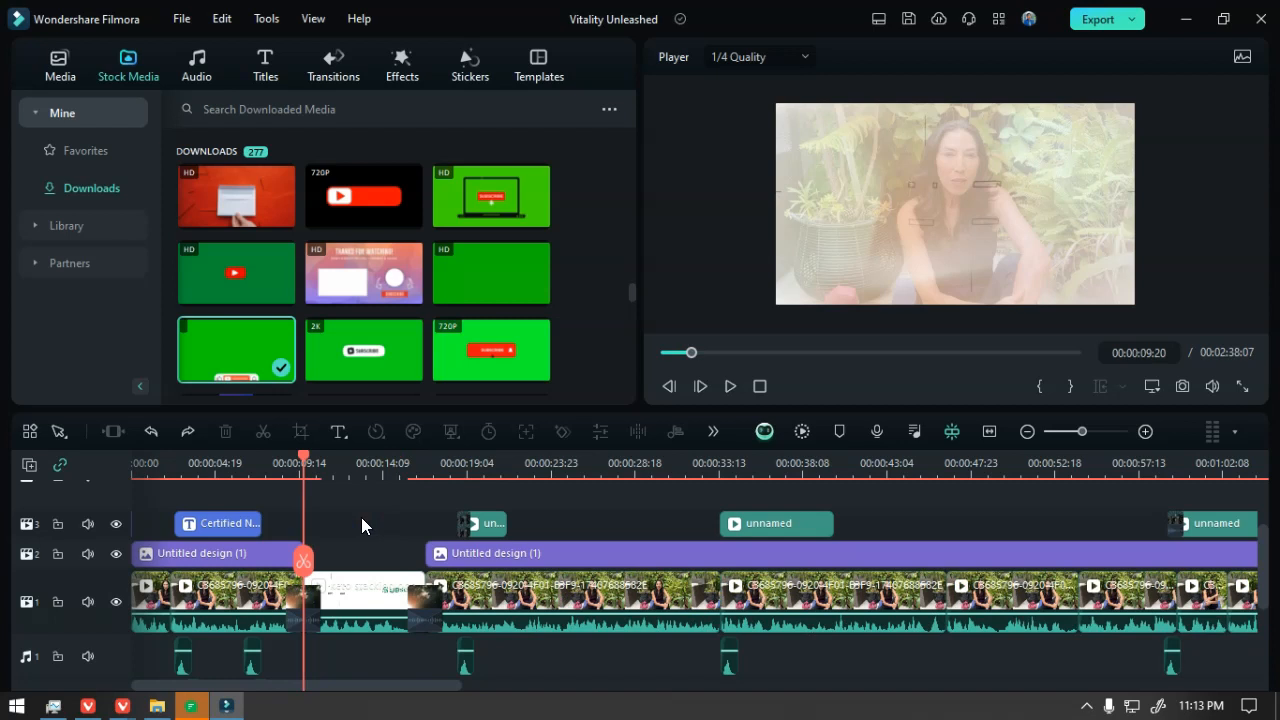
- Paste the white keto logo clip at 00:00:09:20 and delete the opening Like/Share/Subscribe clip that follows it, closing the gap
click(343, 495)
scroll(343, 497, up, 1)
key(ctrl+v)
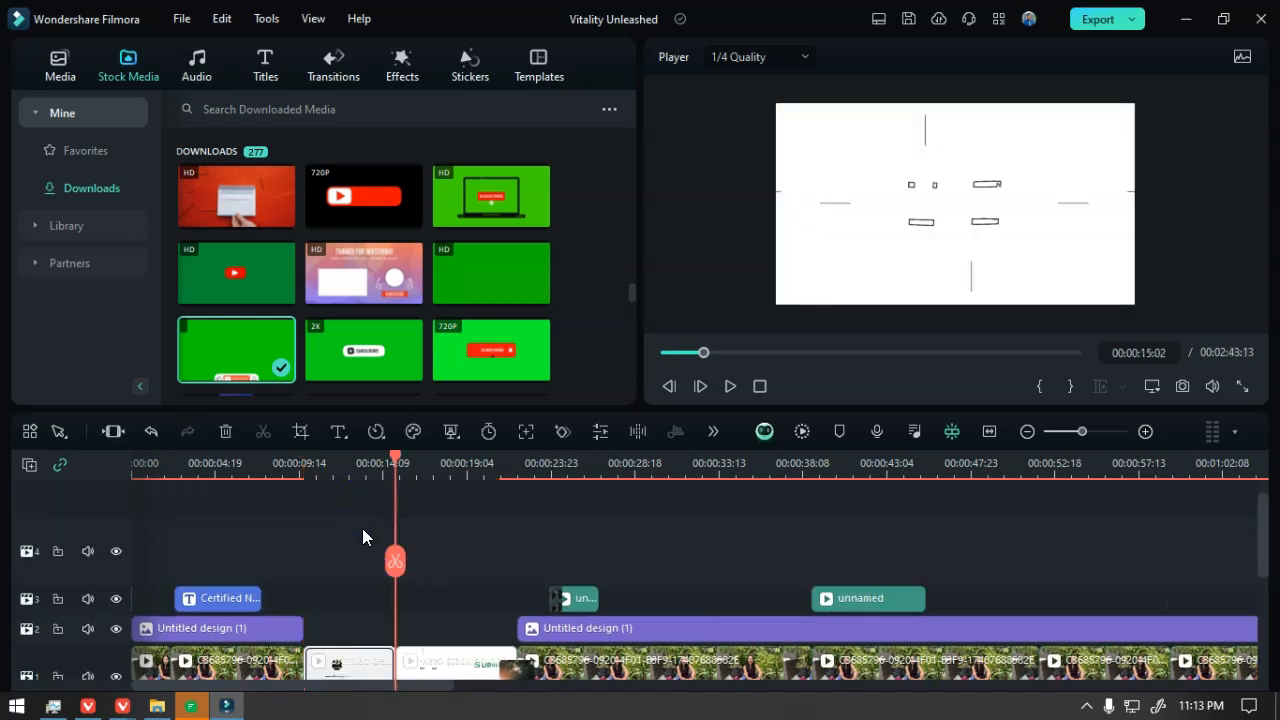
scroll(363, 531, down, 2)
click(438, 570)
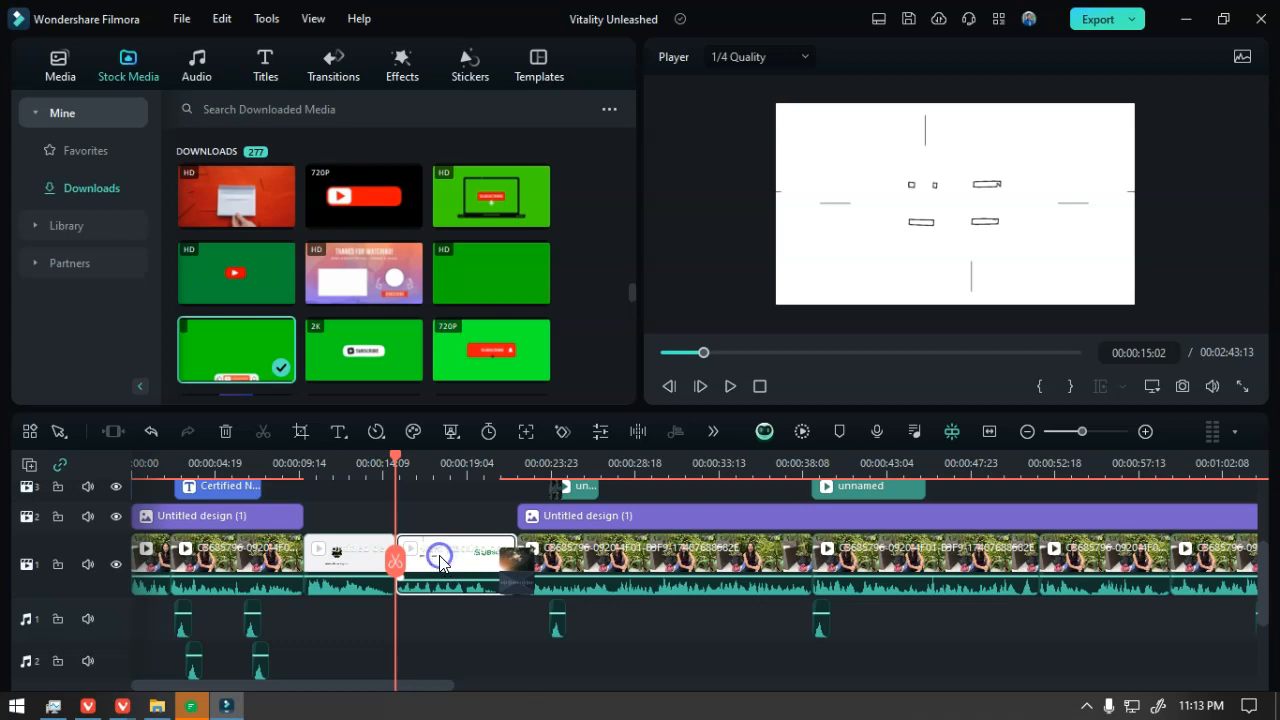
key(Delete)
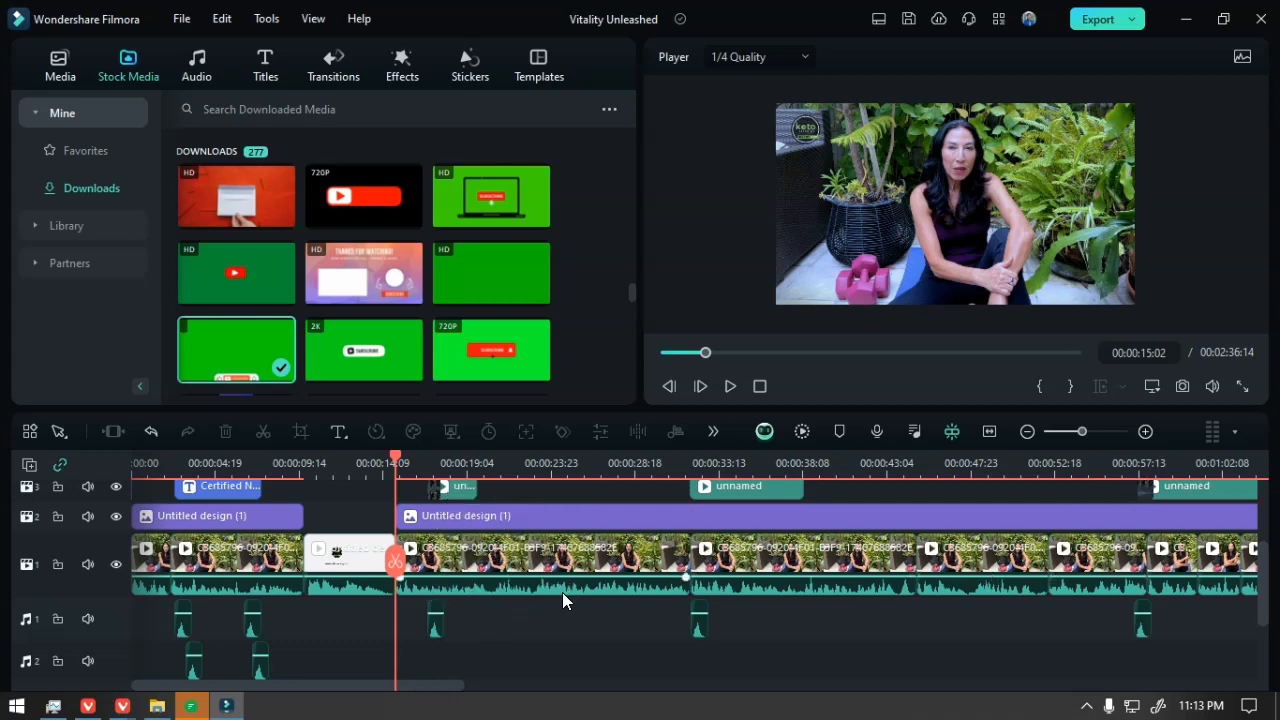
- Play the opening logo clip through to the following footage, replay its ending from 00:00:14:02, and save the project
click(718, 489)
drag(395, 566, 295, 570)
key(space)
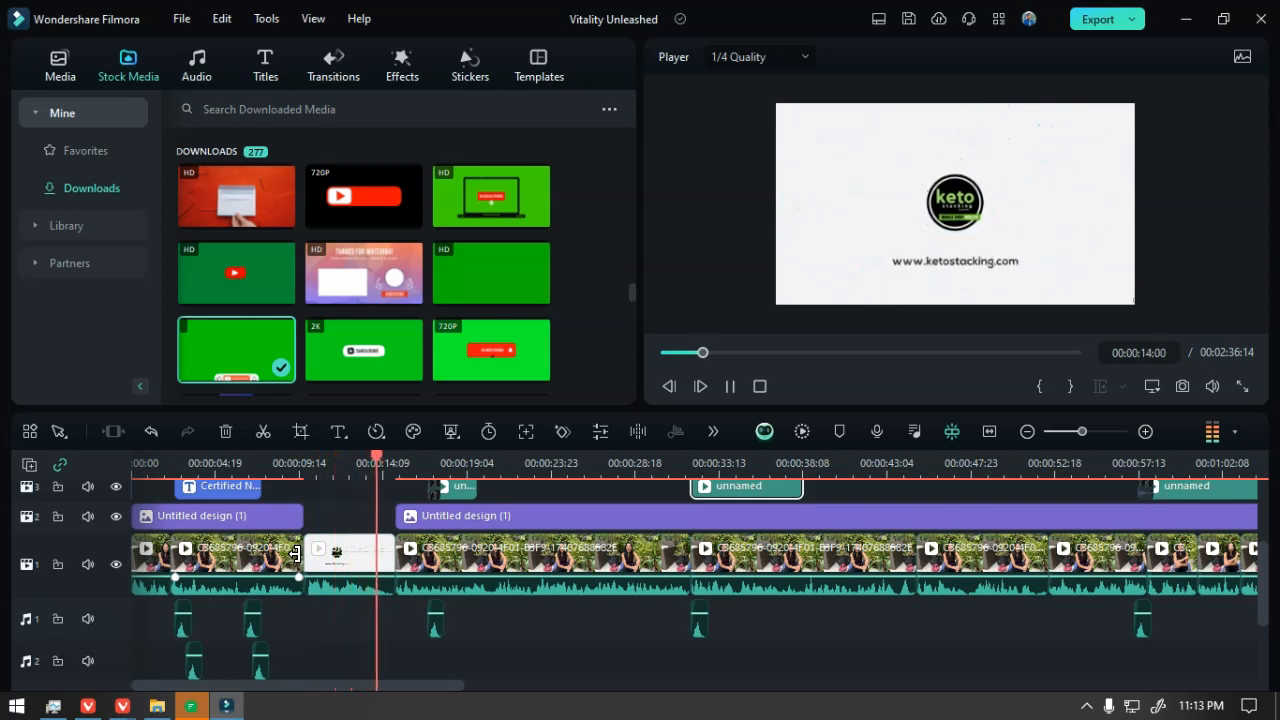
key(space)
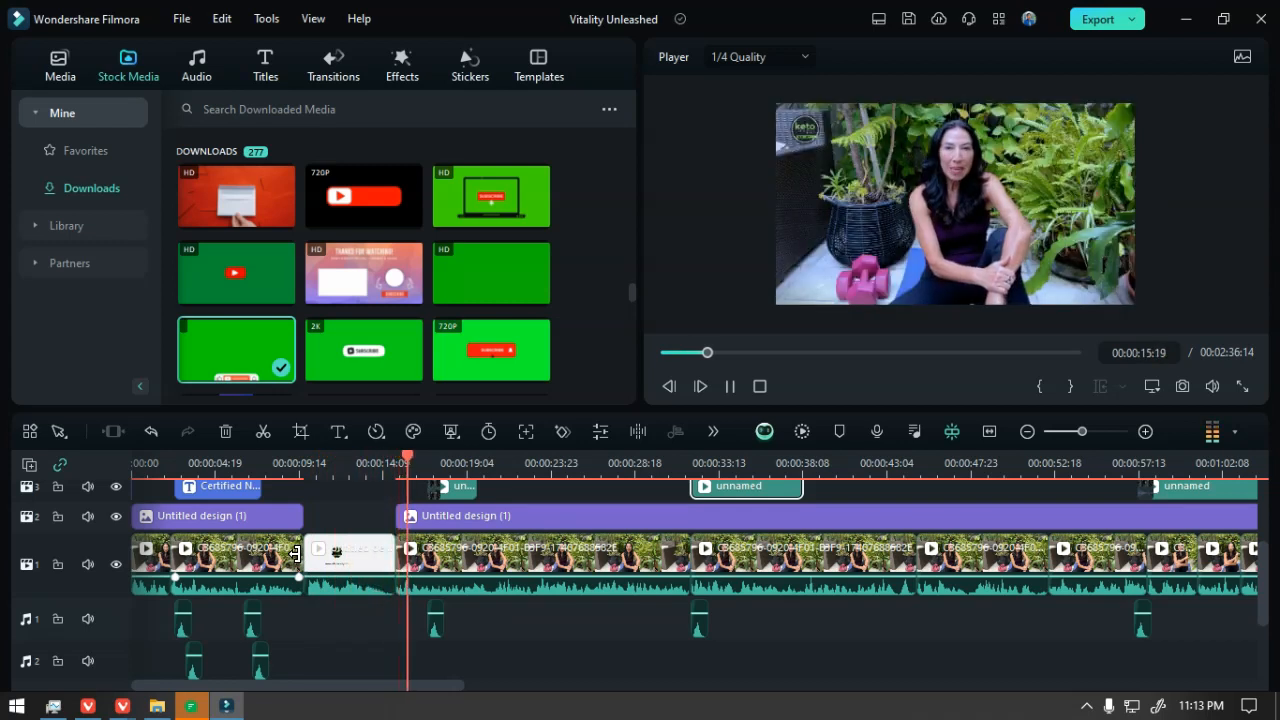
click(377, 461)
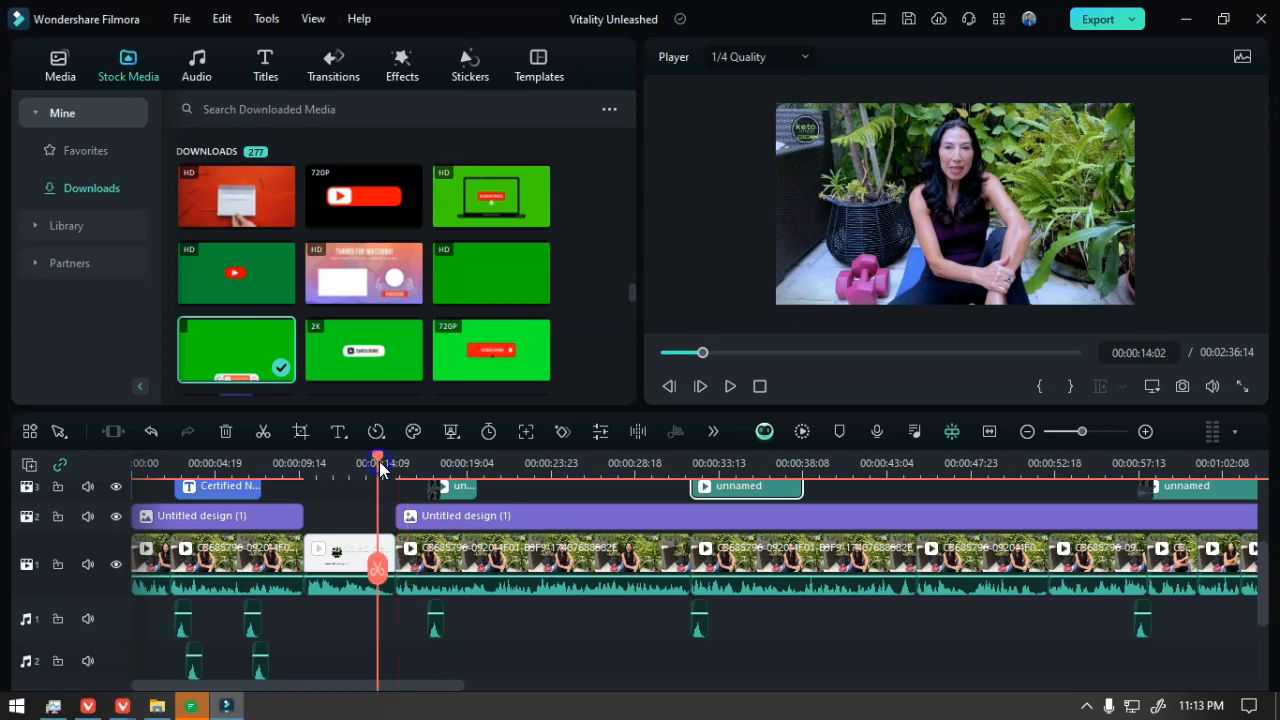
key(space)
key(space)
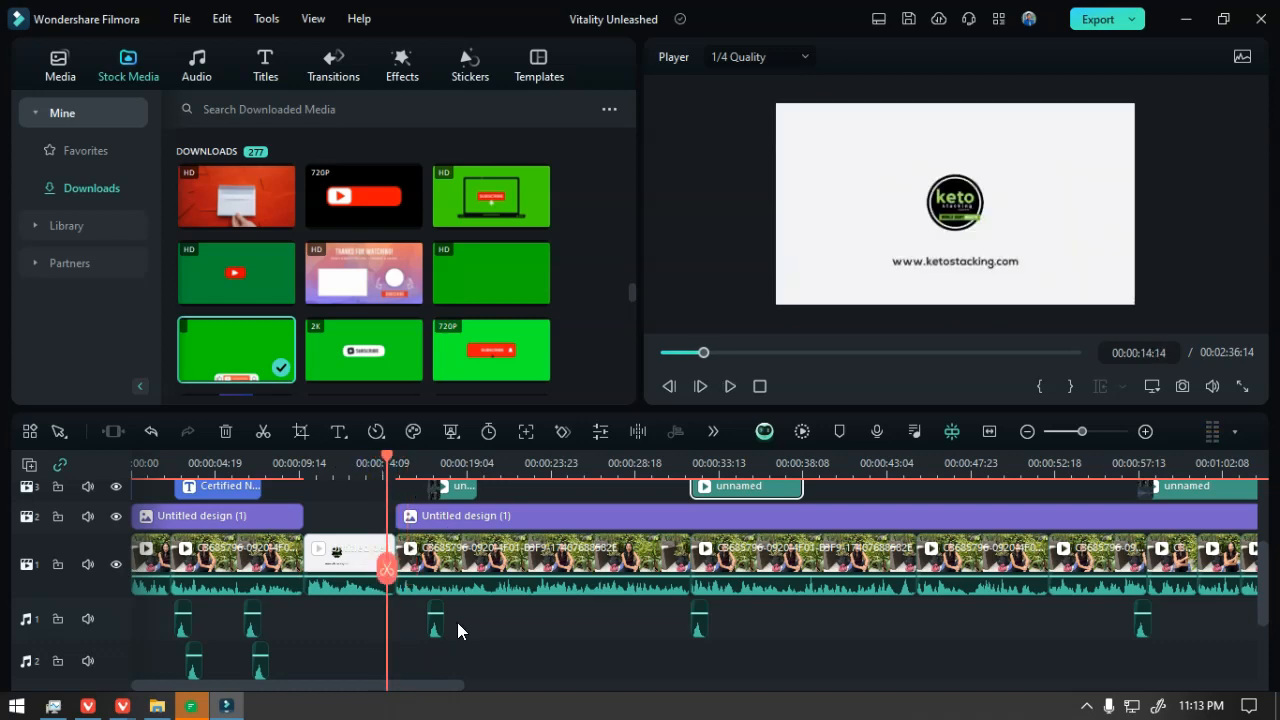
key(ctrl+s)
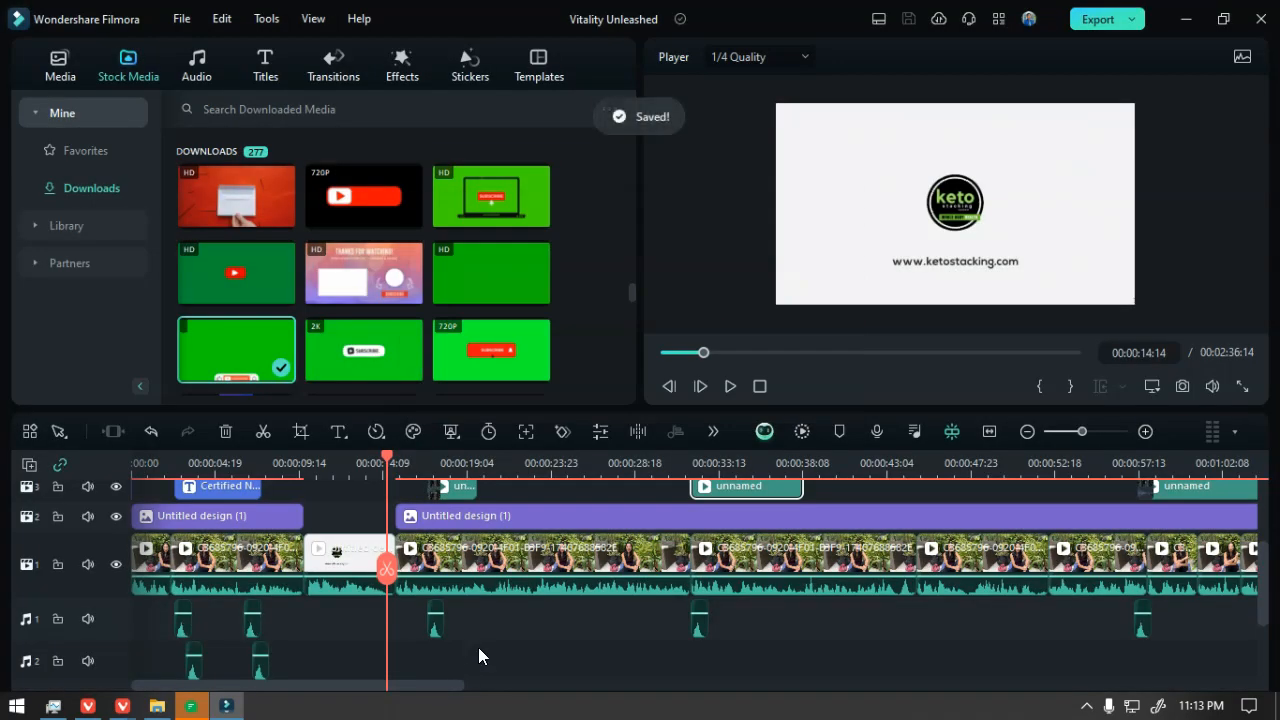
- Locate the source of the first sound effect after the opening logo clip, near 00:00:16:19, in the downloaded sound effects
click(525, 565)
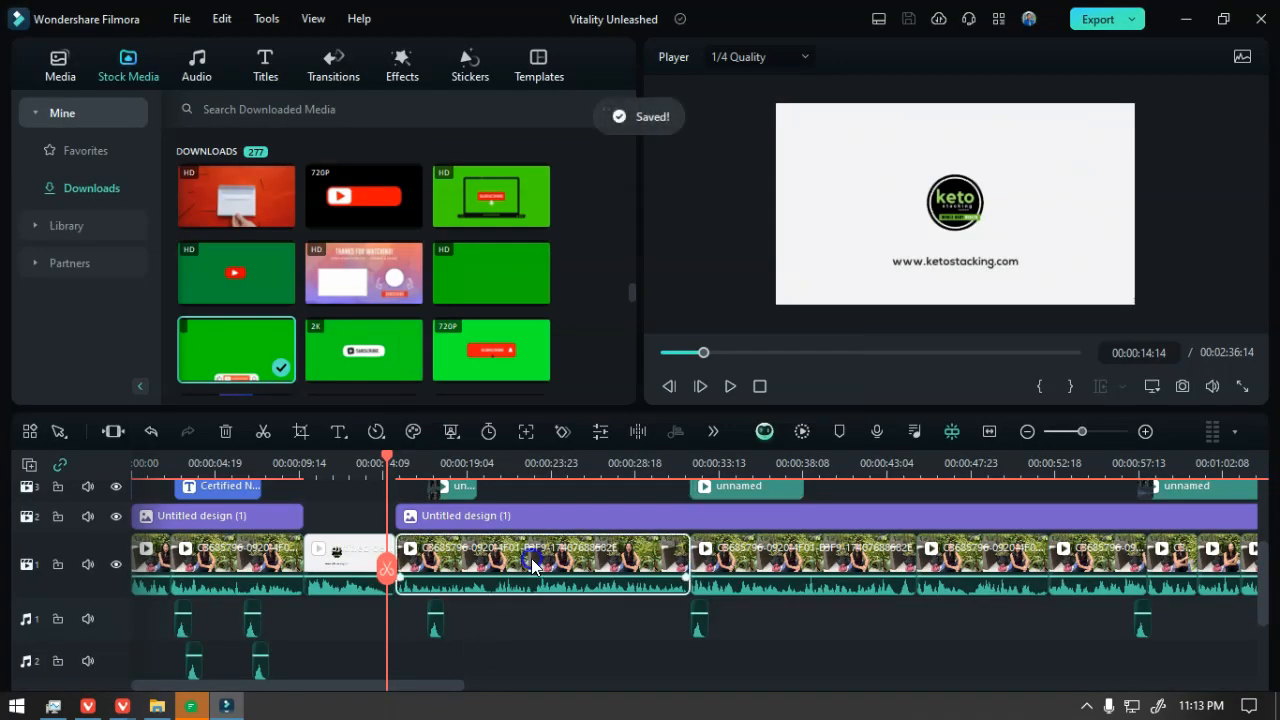
click(540, 465)
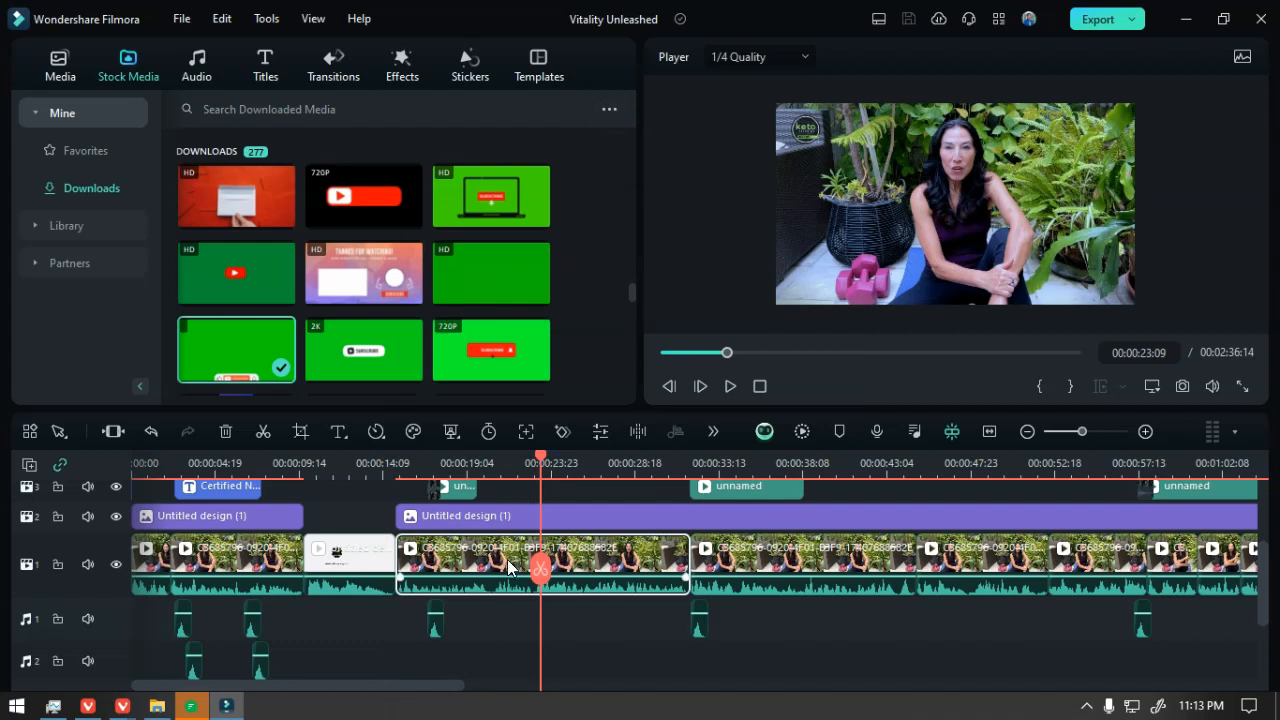
scroll(496, 602, down, 2)
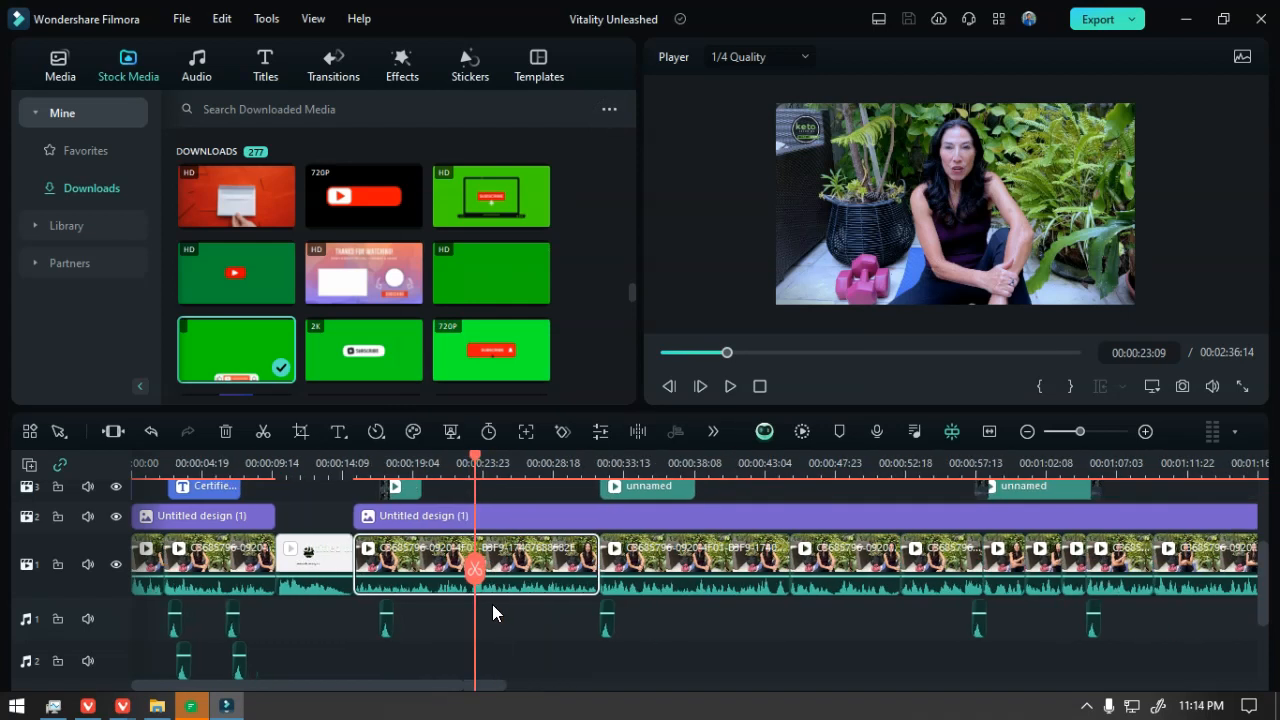
click(386, 620)
click(379, 468)
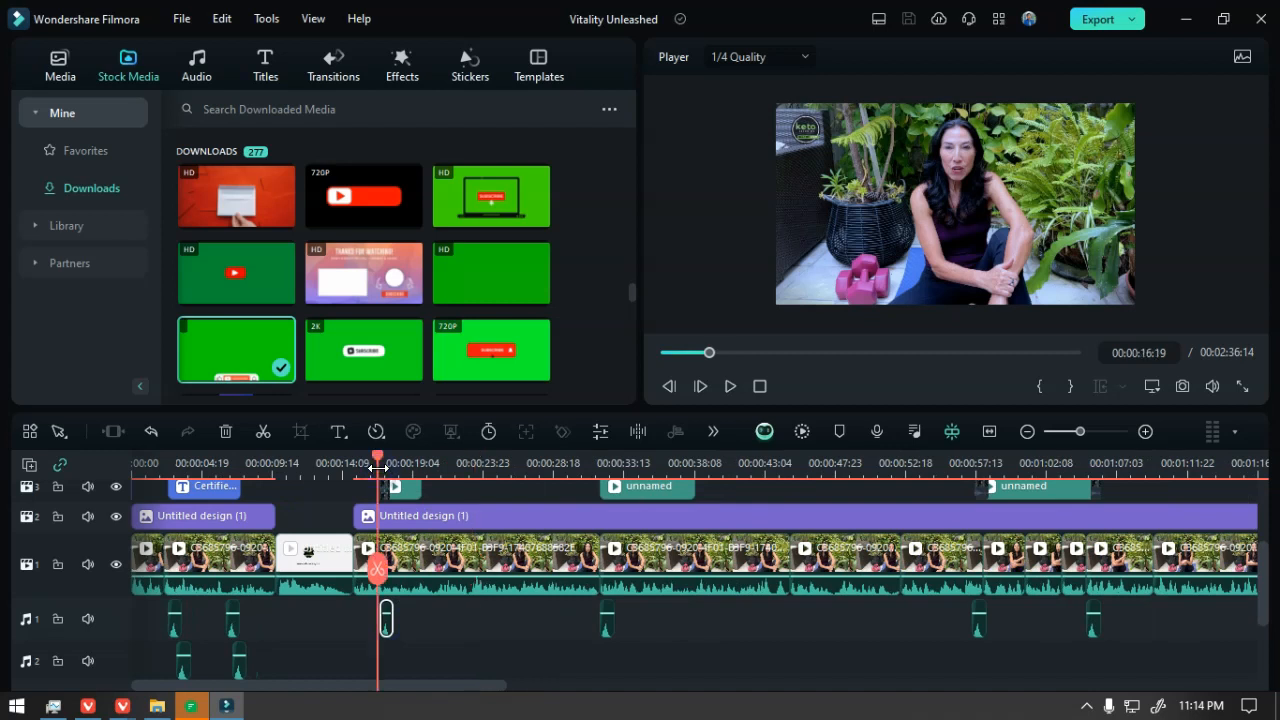
right_click(388, 618)
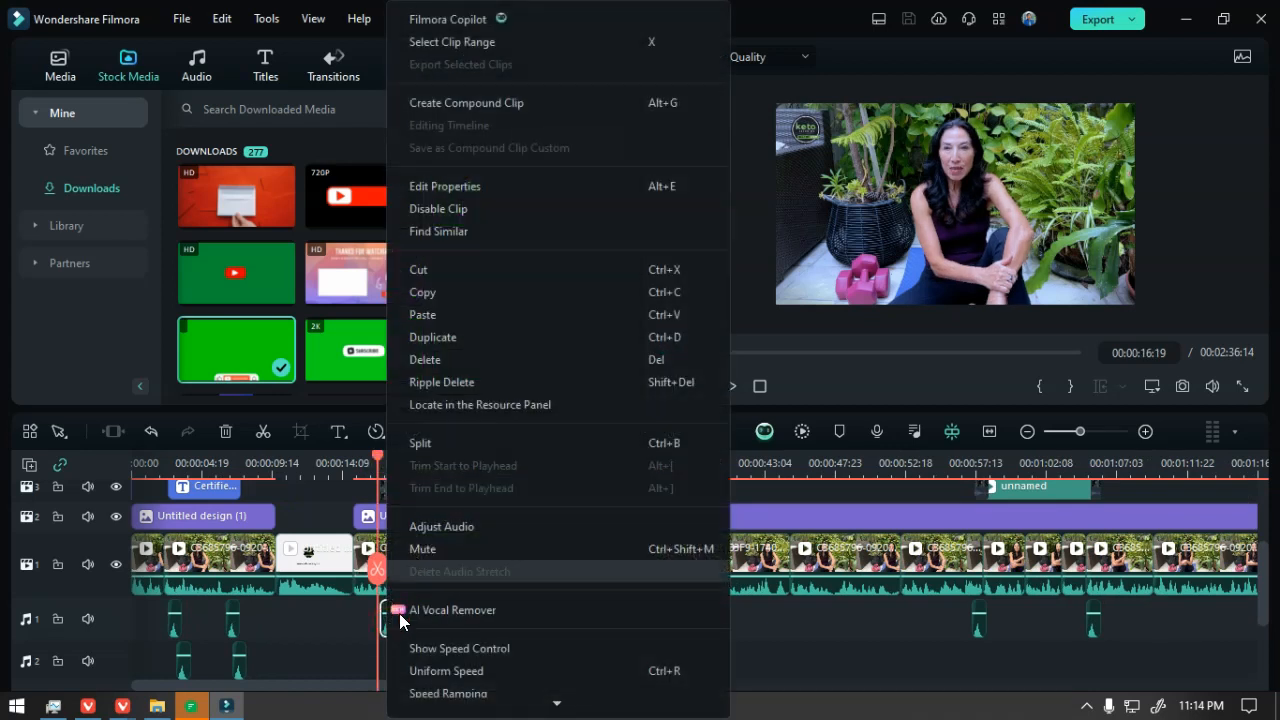
click(517, 405)
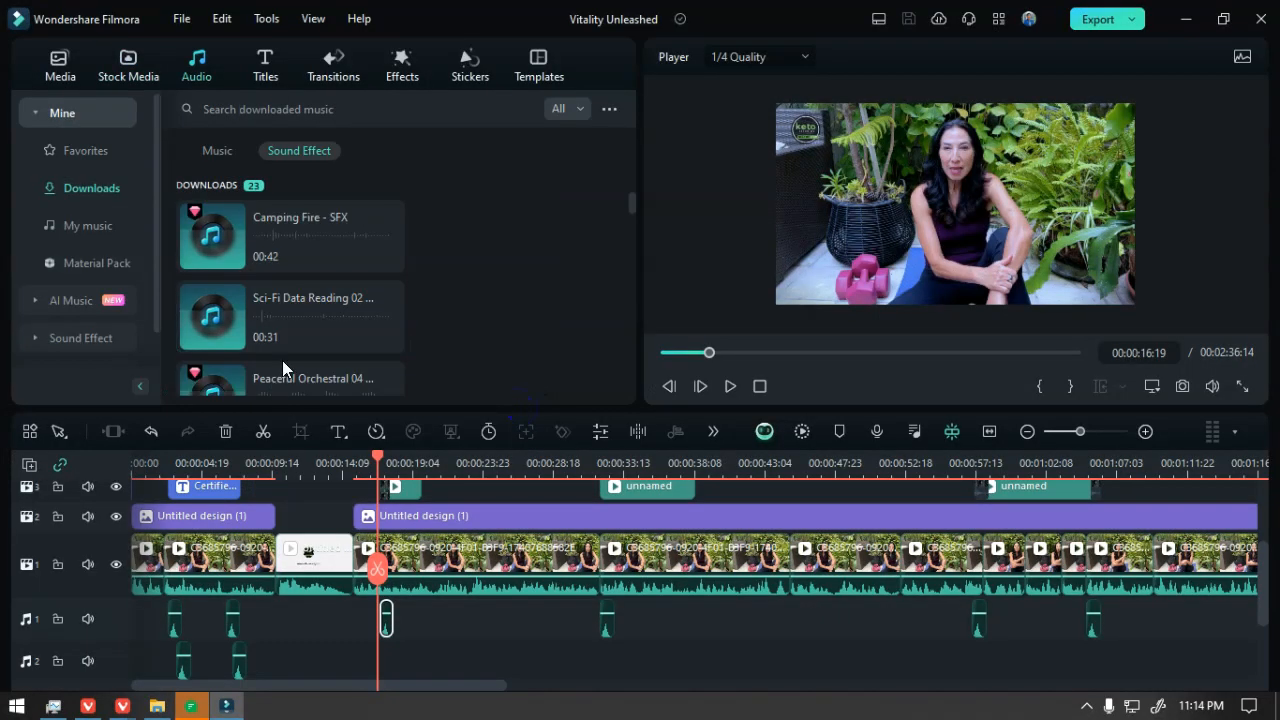
- Look through the downloaded sound effects and reveal the library source of the selected sound effect just after the opening logo clip again
scroll(420, 274, down, 3)
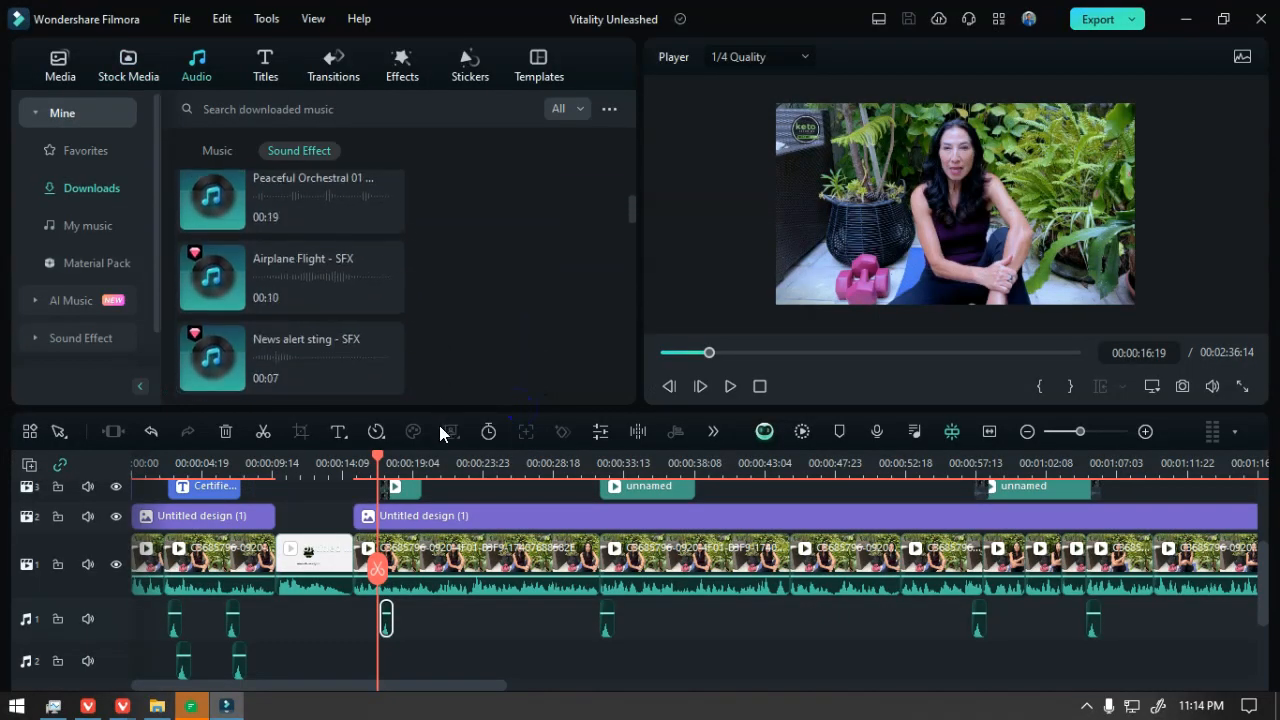
right_click(386, 618)
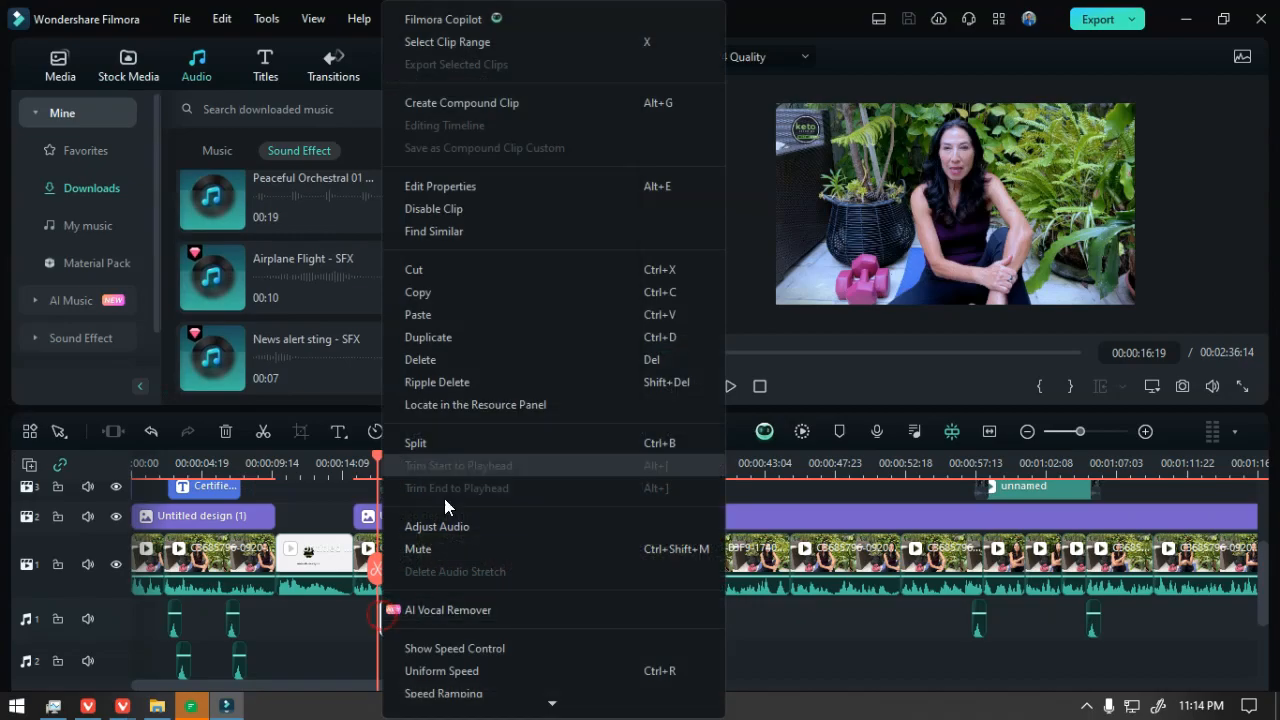
click(469, 405)
mouse_move(354, 383)
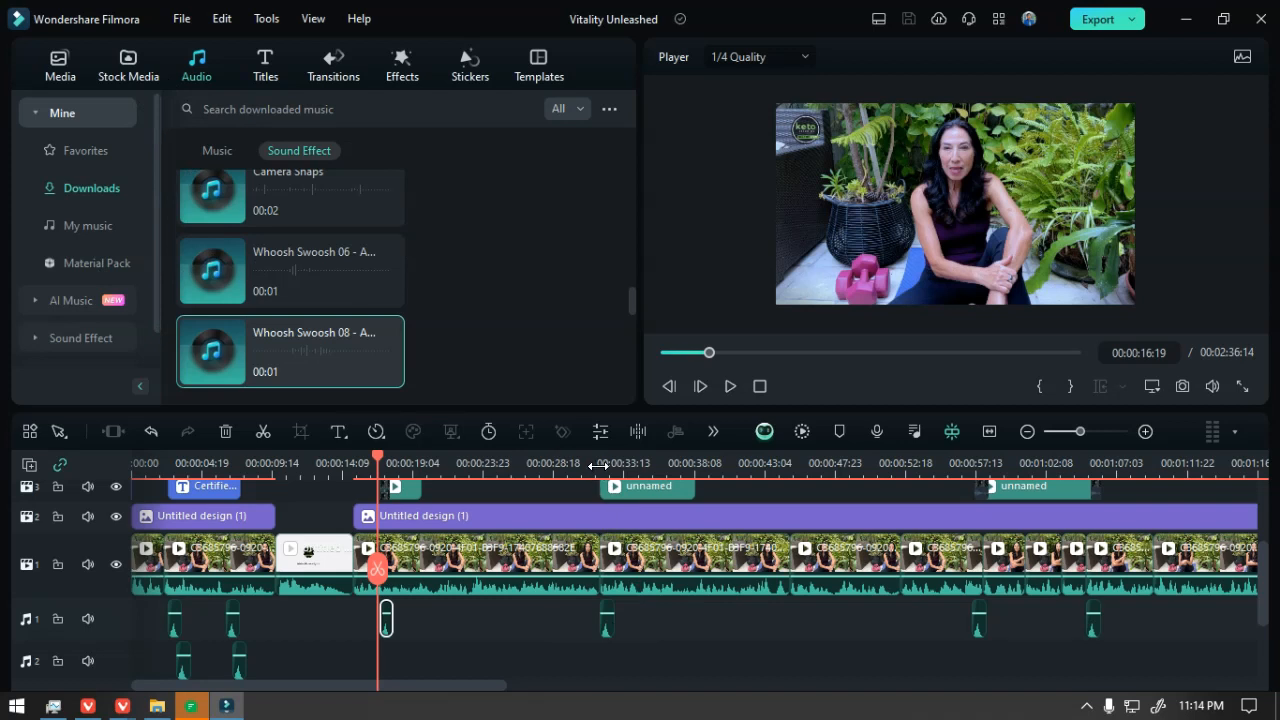
- Check the footage at 00:00:24:06, 00:00:31:17 and 00:00:22:05, and play the talking section up to about 00:00:28:11
click(487, 462)
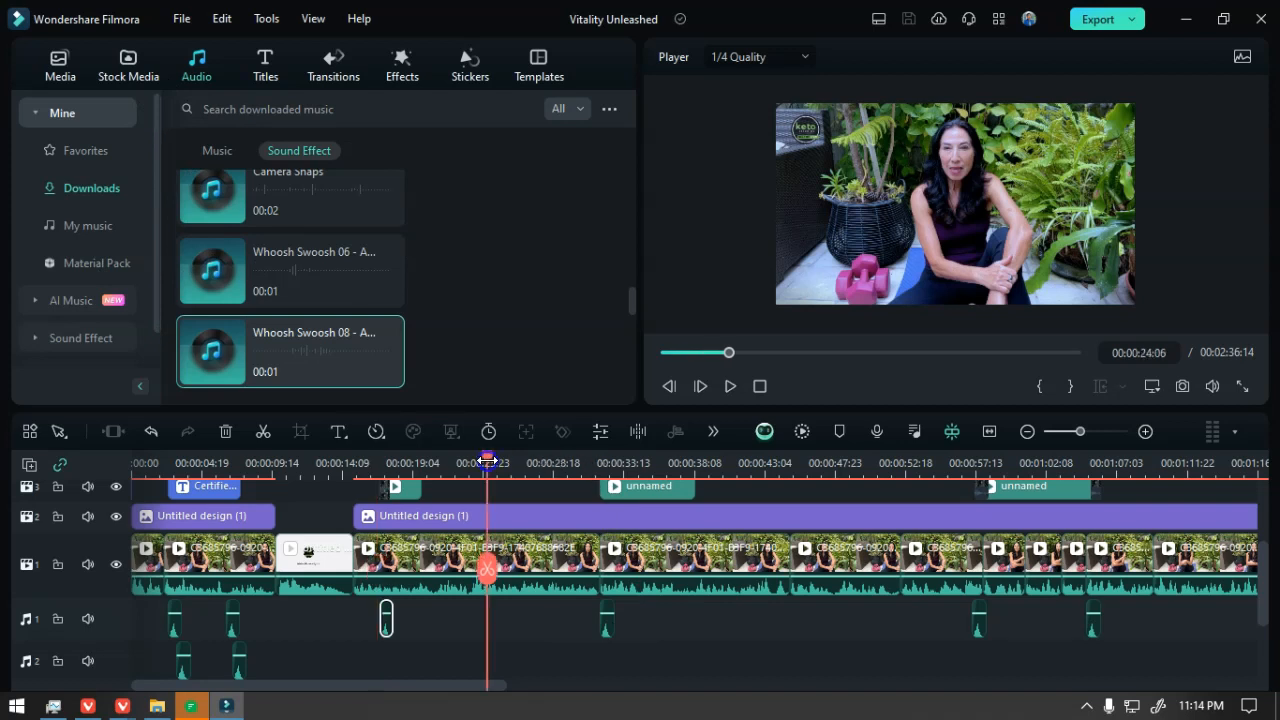
click(596, 460)
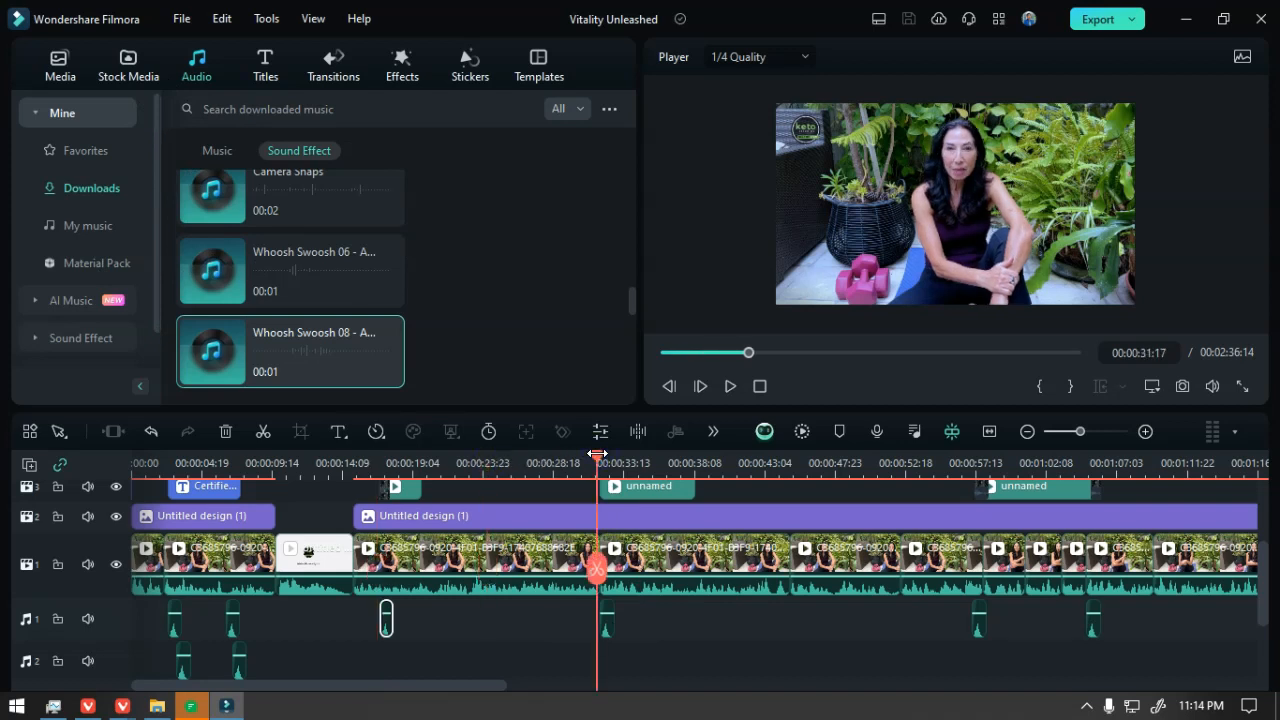
click(457, 463)
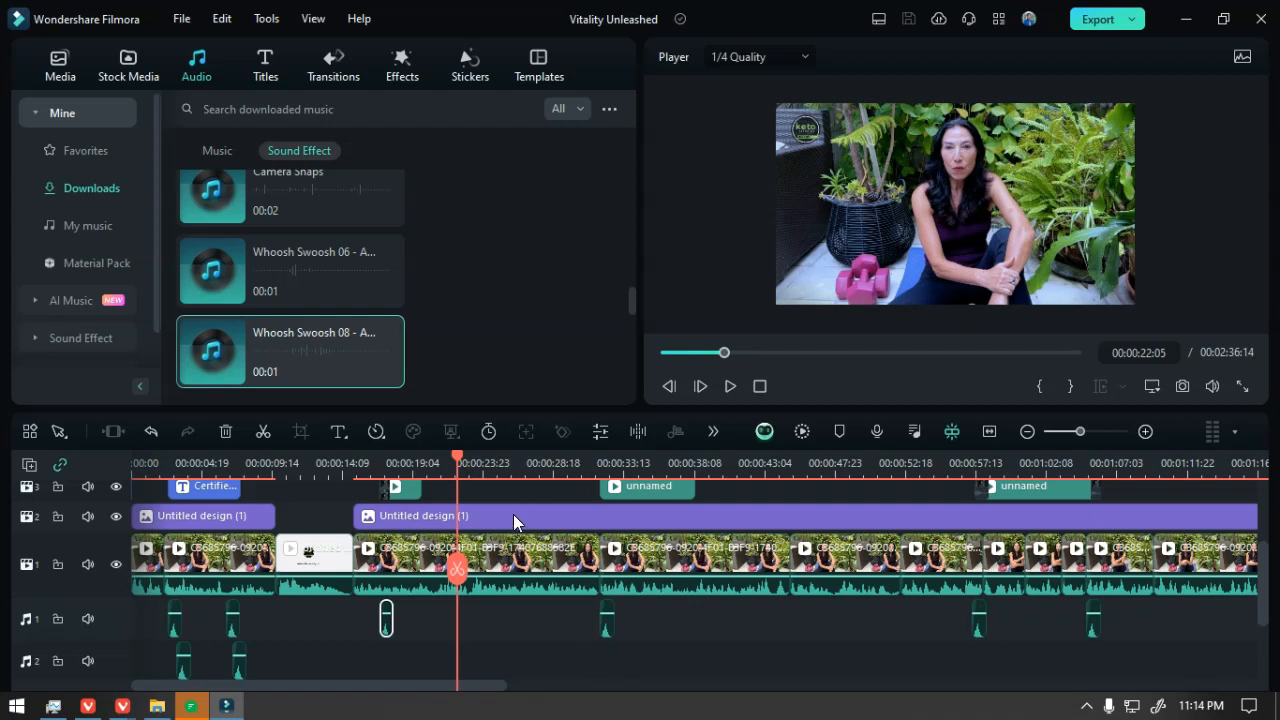
scroll(511, 518, down, 1)
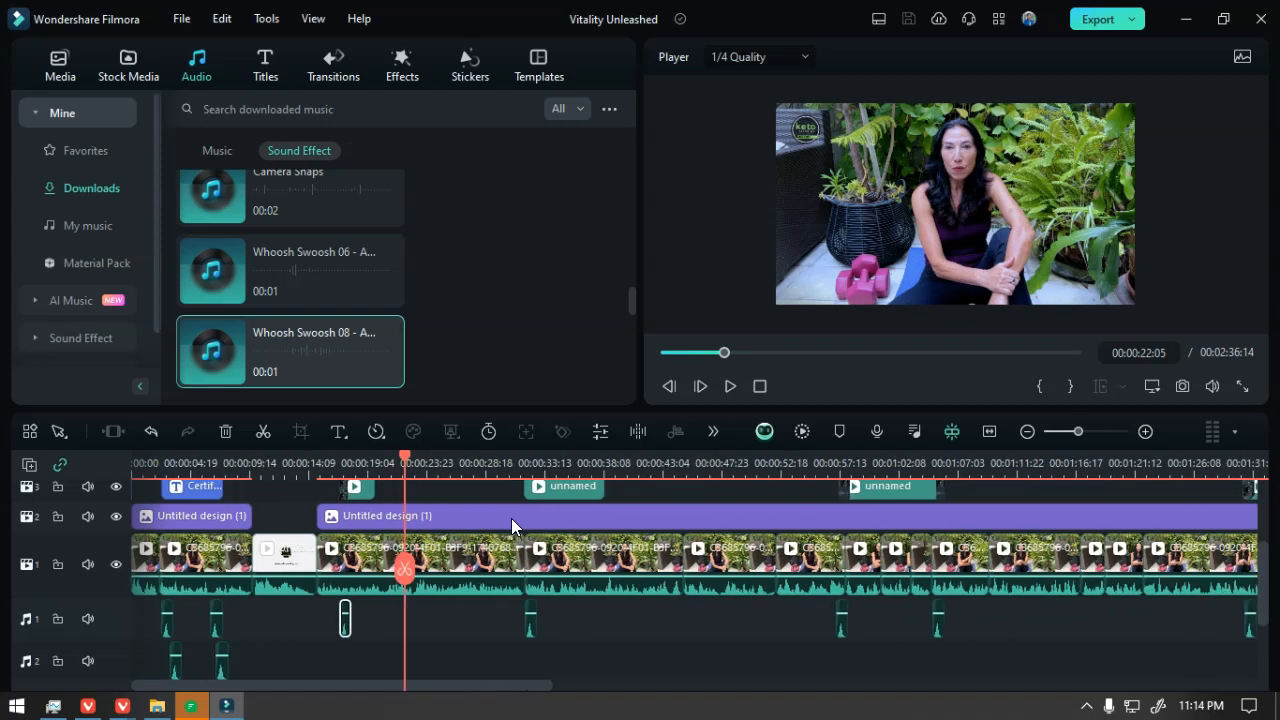
click(460, 463)
key(space)
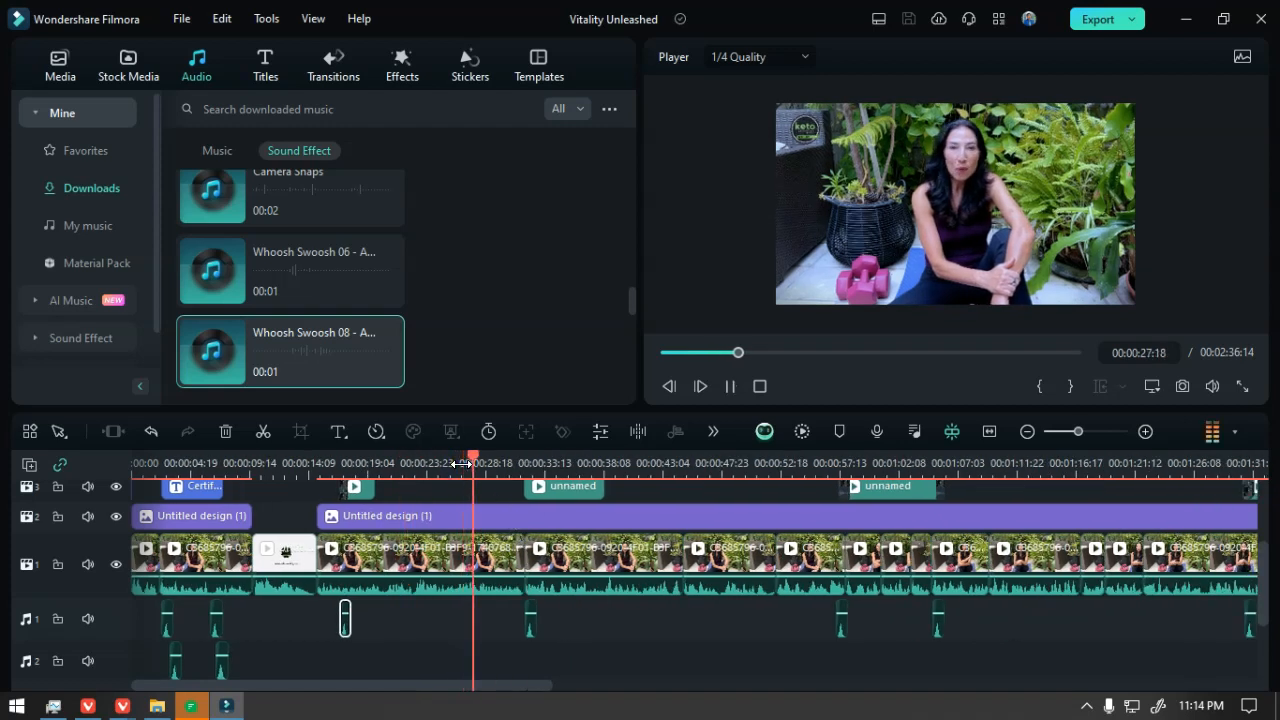
key(space)
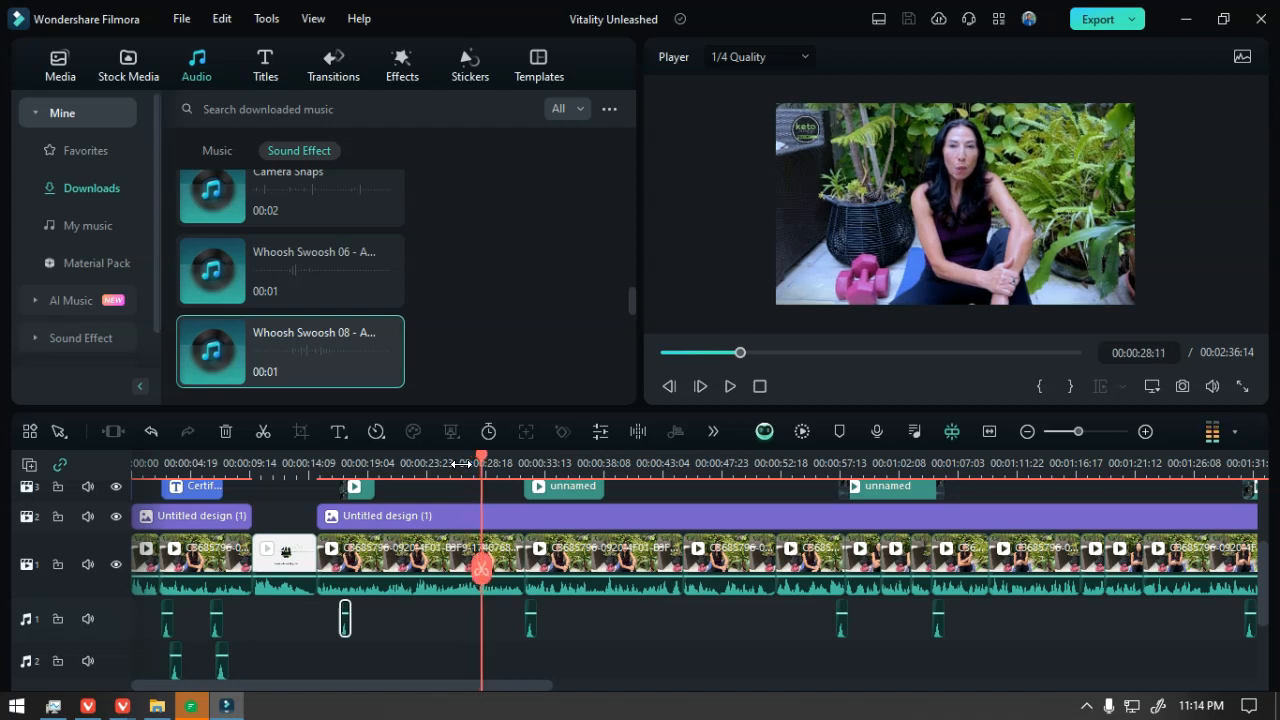